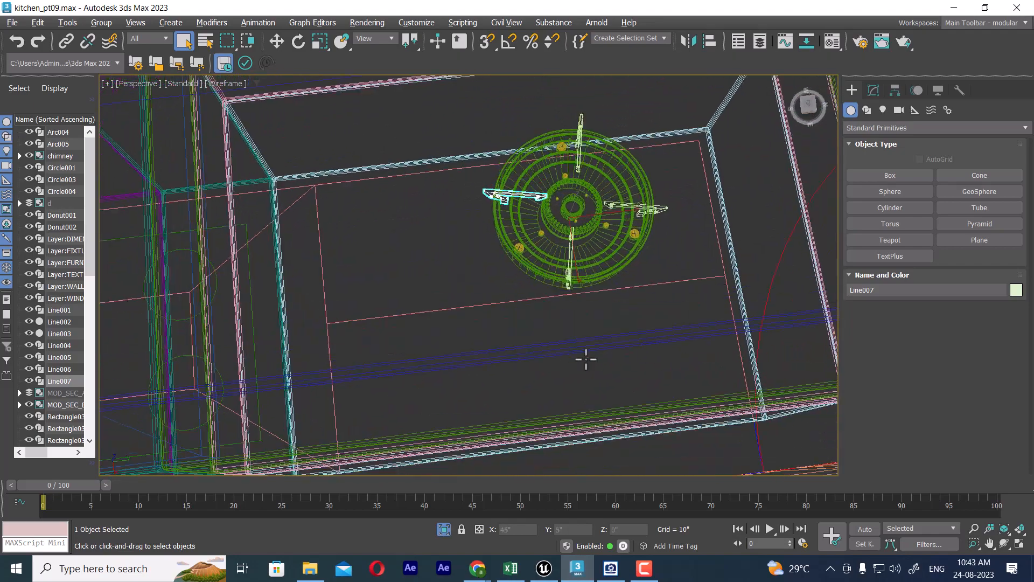
Step: Select all parts of the gas burner with its four pan supports, isolate them and display them shaded
middle_click_drag(597, 303, 499, 270, "alt")
left_click_drag(656, 368, 687, 380)
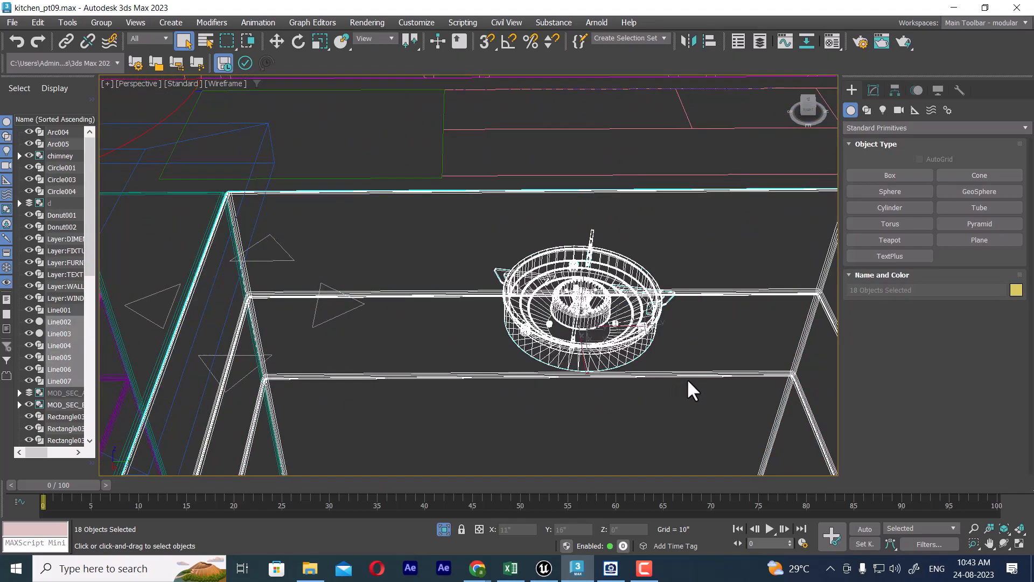
left_click_drag(734, 319, 729, 348, "alt")
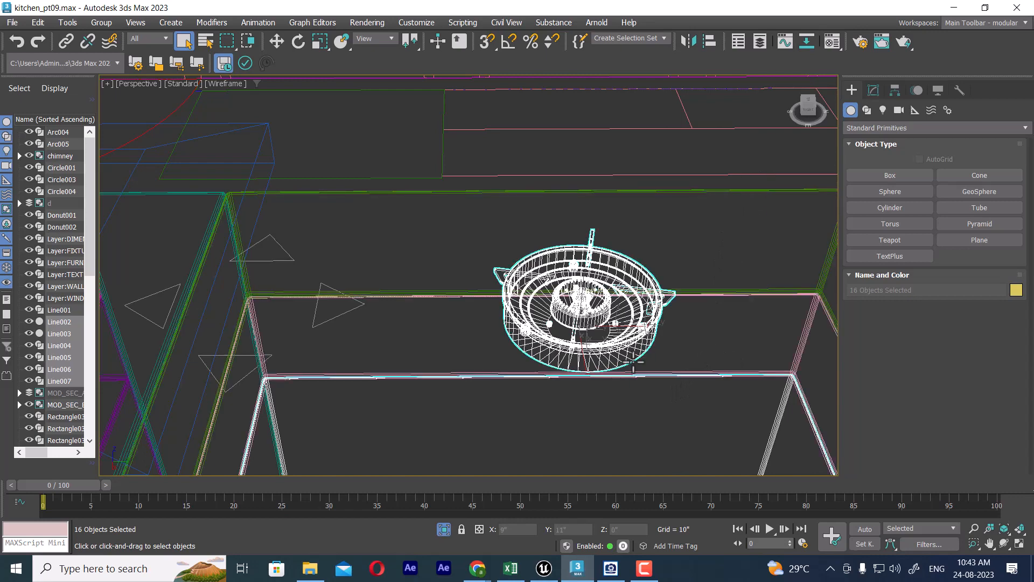
key("alt+q")
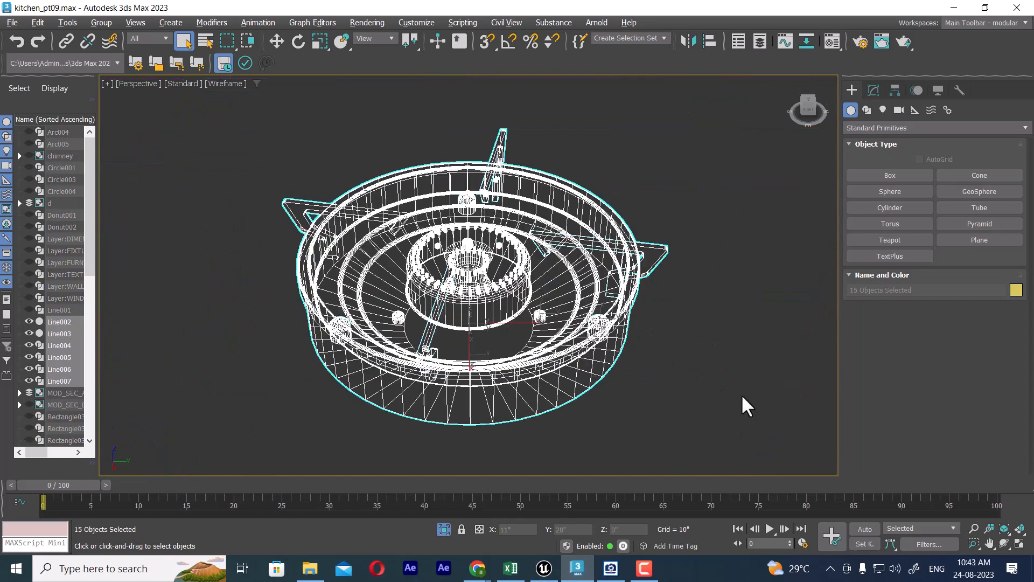
key("F3")
key("F3")
key("F3")
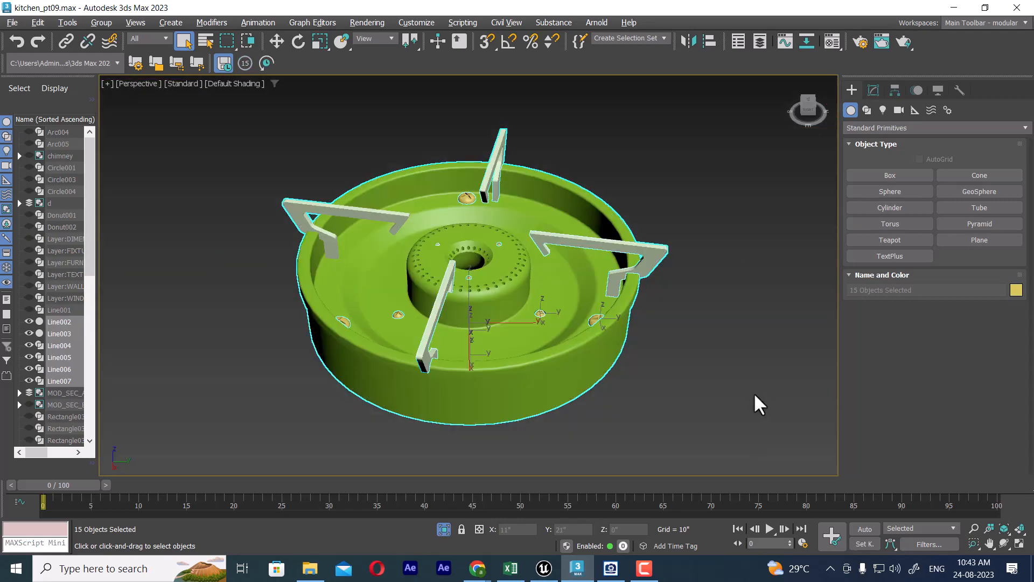
Step: Assign the grey 03 - Default material to all the isolated burner parts
scroll(667, 251, "down", 4)
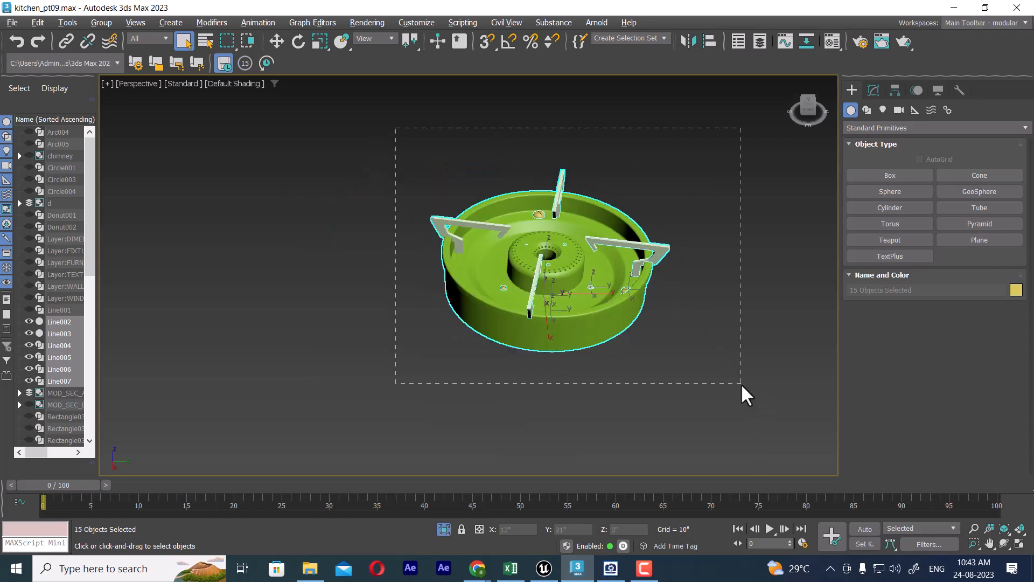
left_click_drag(741, 383, 741, 383)
middle_click_drag(681, 279, 686, 248, "alt")
left_click_drag(648, 131, 713, 198)
left_click_drag(601, 243, 334, 435)
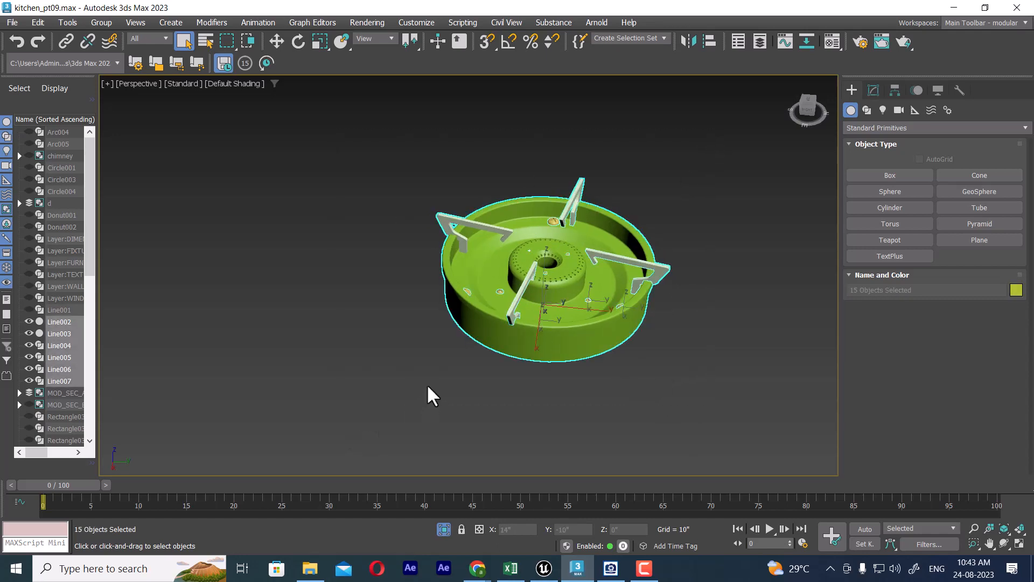
key("m")
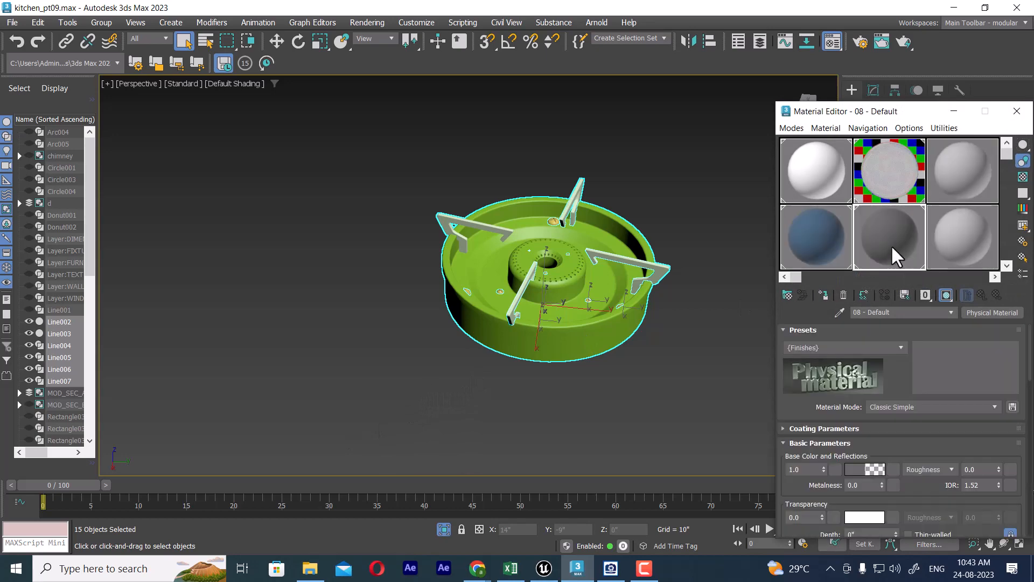
left_click(947, 229)
left_click(823, 293)
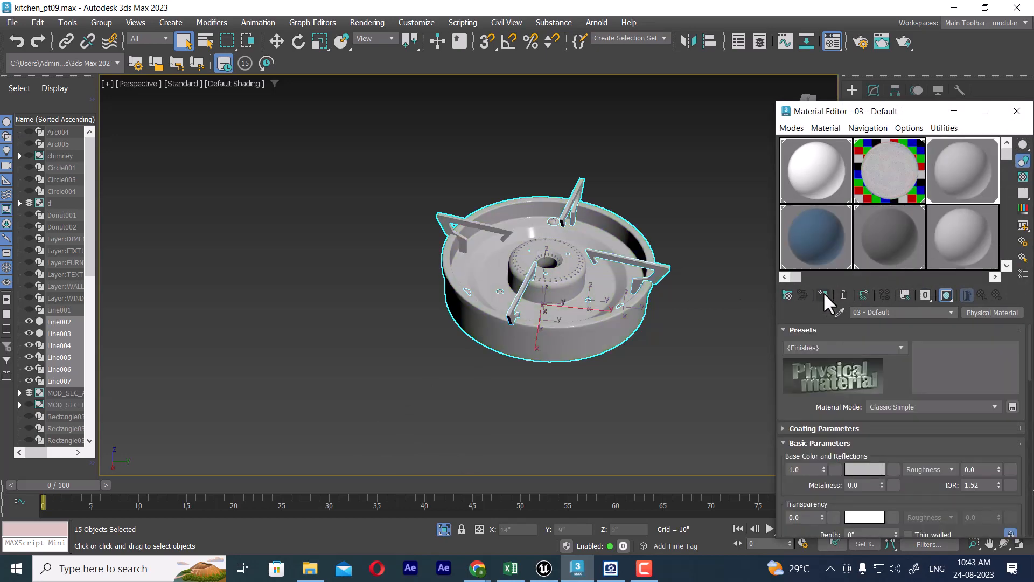
left_click(1017, 111)
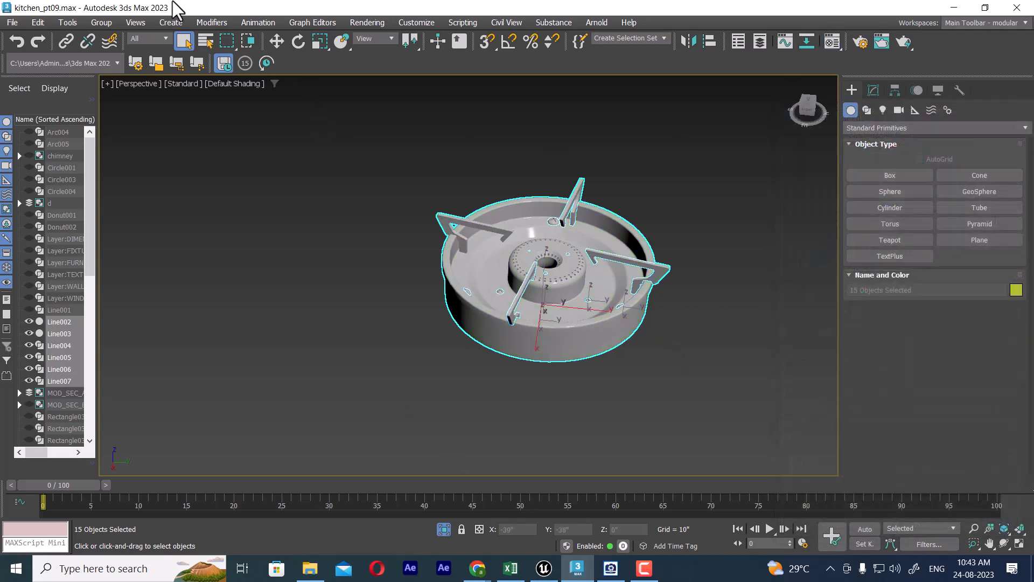
Step: Group the selected burner parts under the name stove, consulting the four-burner gas stove reference image
left_click(97, 22)
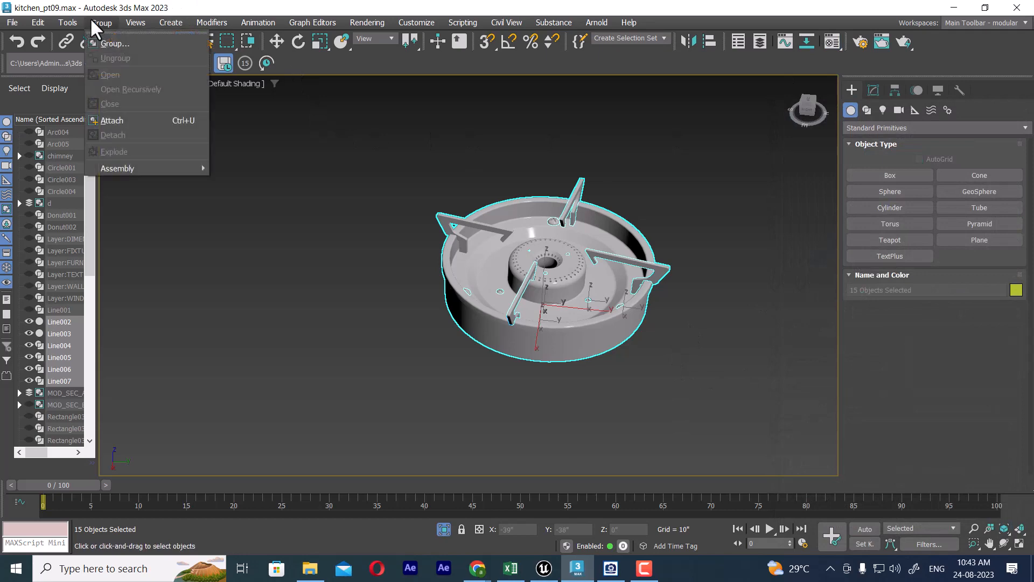
left_click(124, 42)
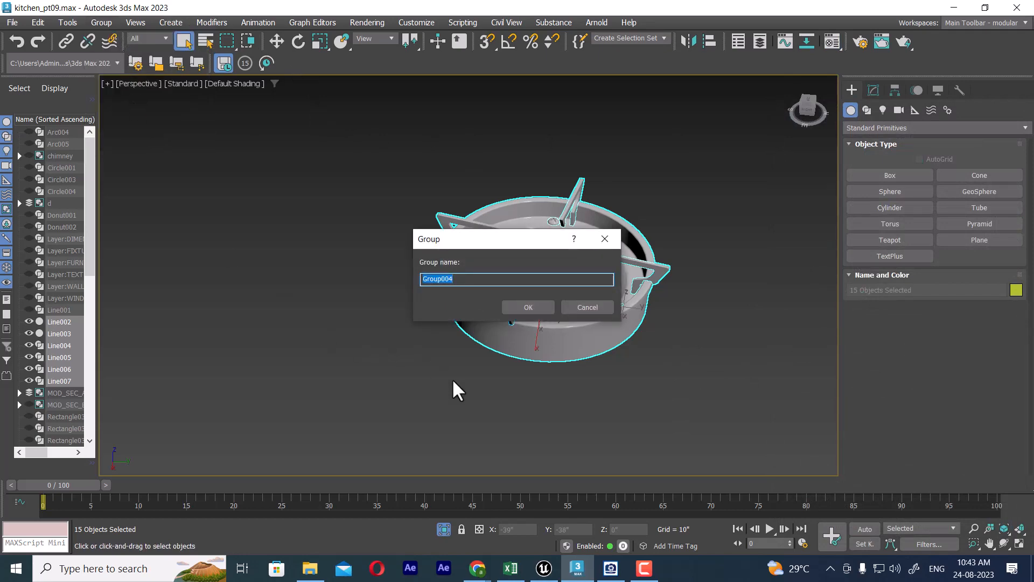
left_click(611, 568)
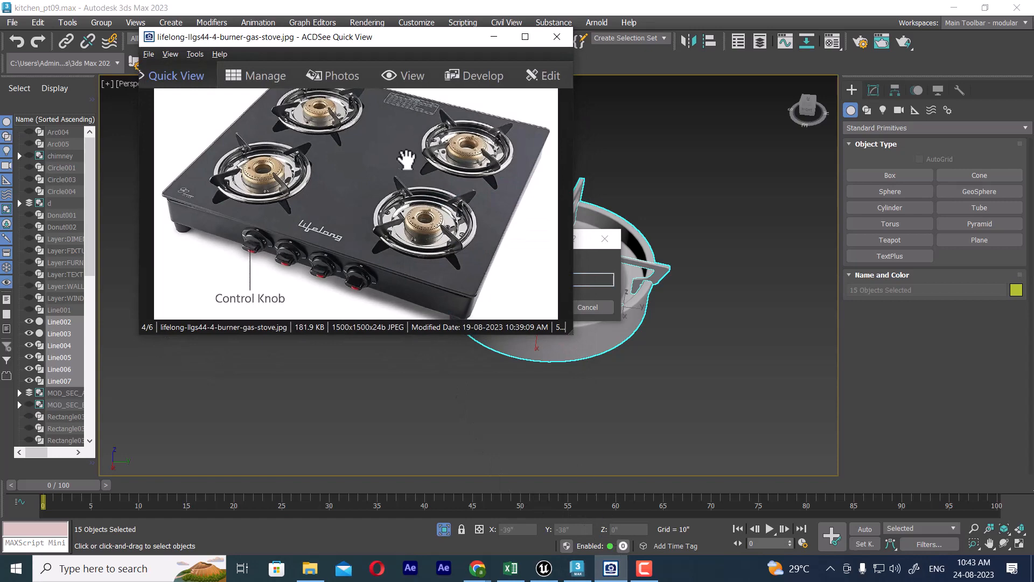
scroll(431, 215, "down", 1)
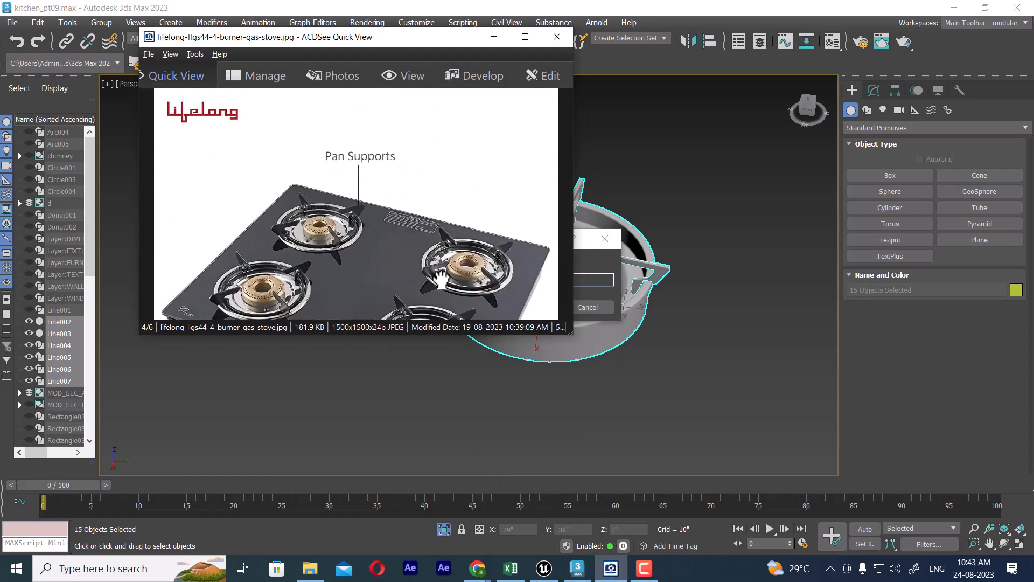
scroll(406, 190, "down", 3)
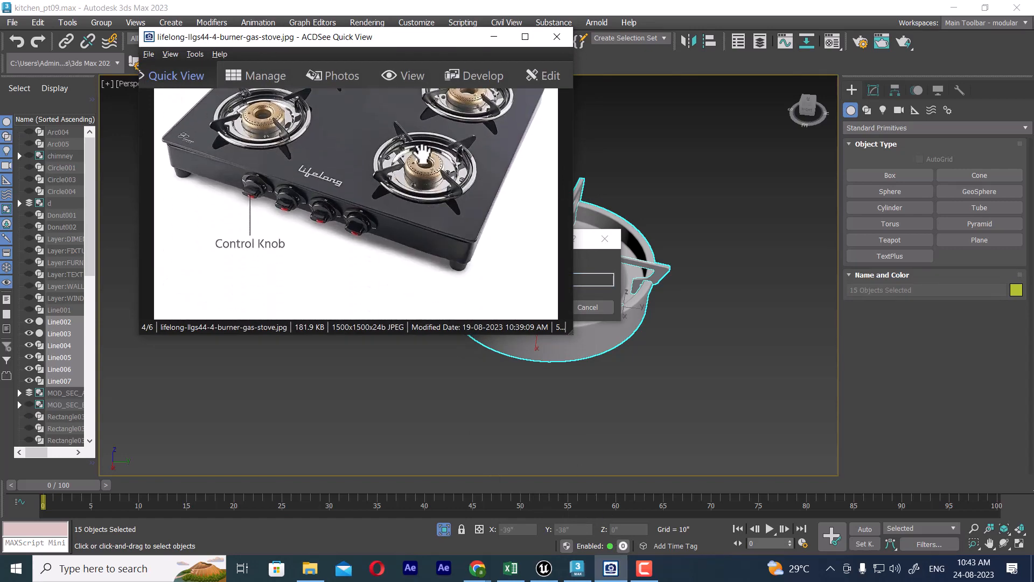
left_click_drag(367, 41, 889, 117)
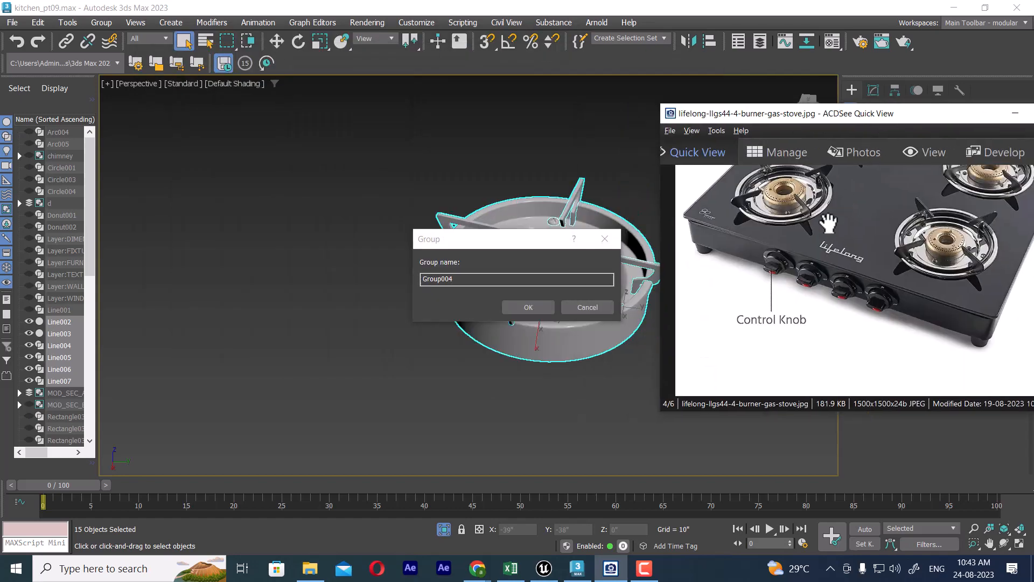
left_click(535, 293)
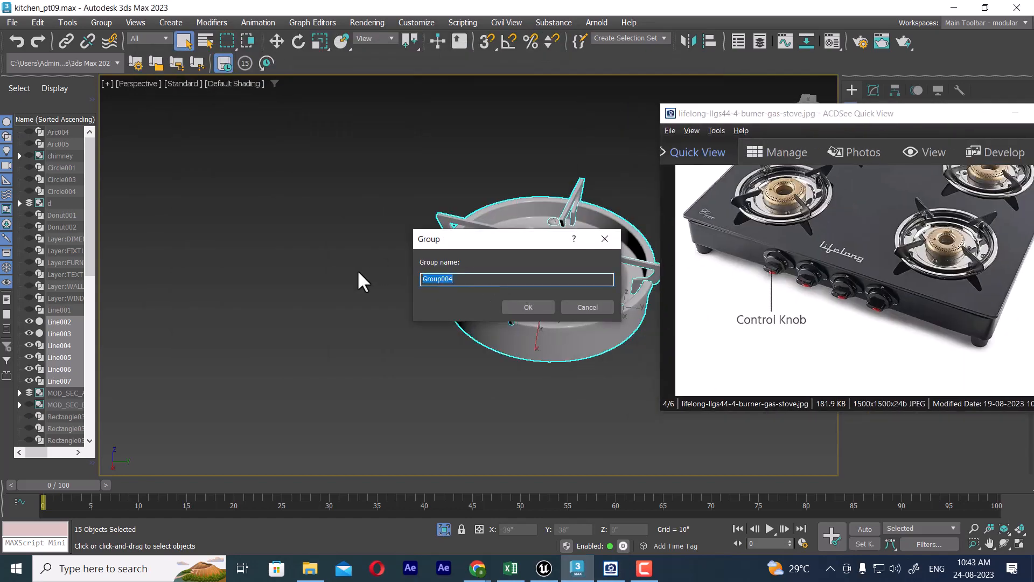
type("stove")
left_click(529, 306)
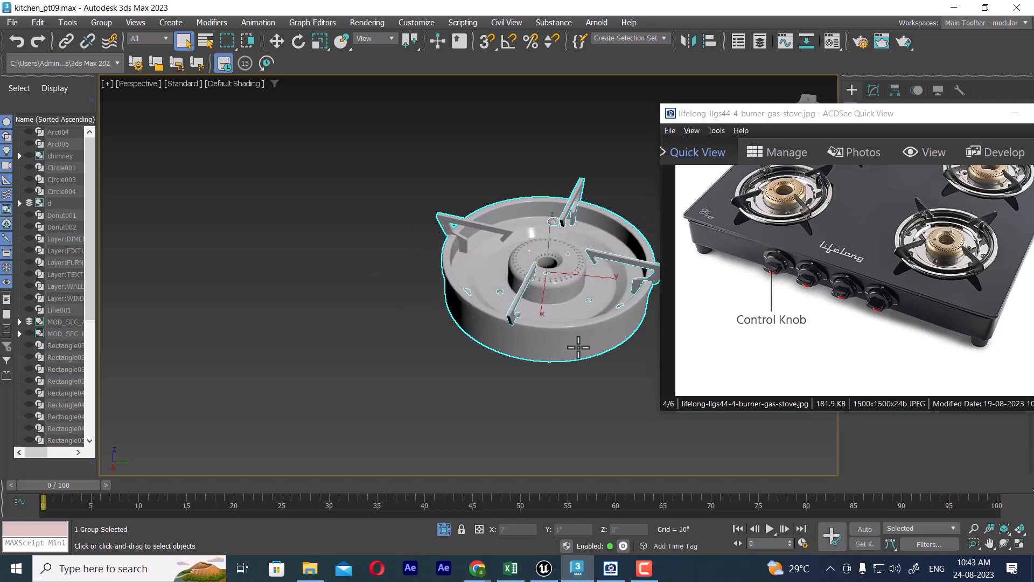
Step: Unhide all objects in the scene without unhiding the hidden layers
middle_click_drag(585, 348, 508, 342)
scroll(508, 342, "down", 2)
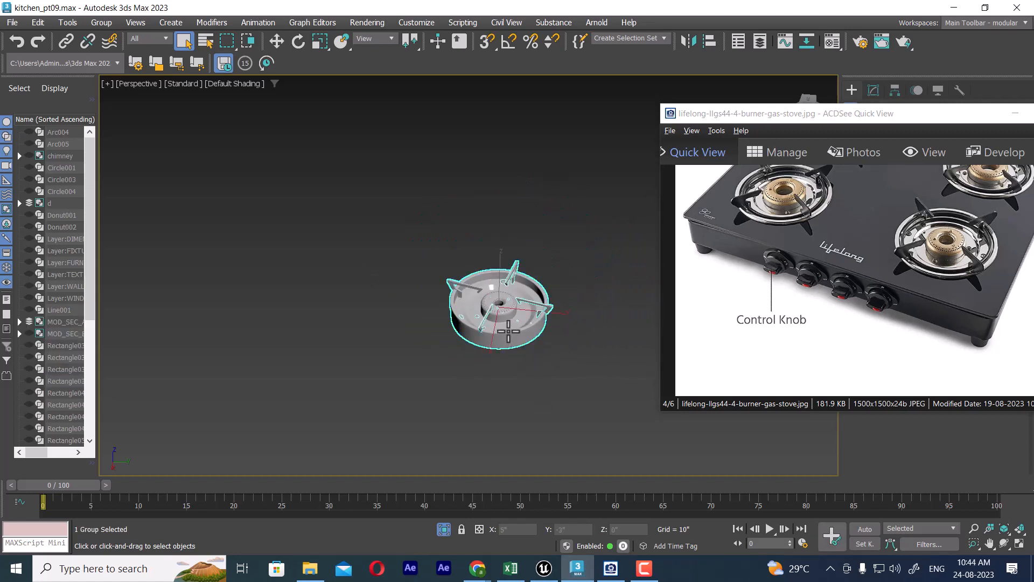
right_click(509, 326)
left_click(535, 340)
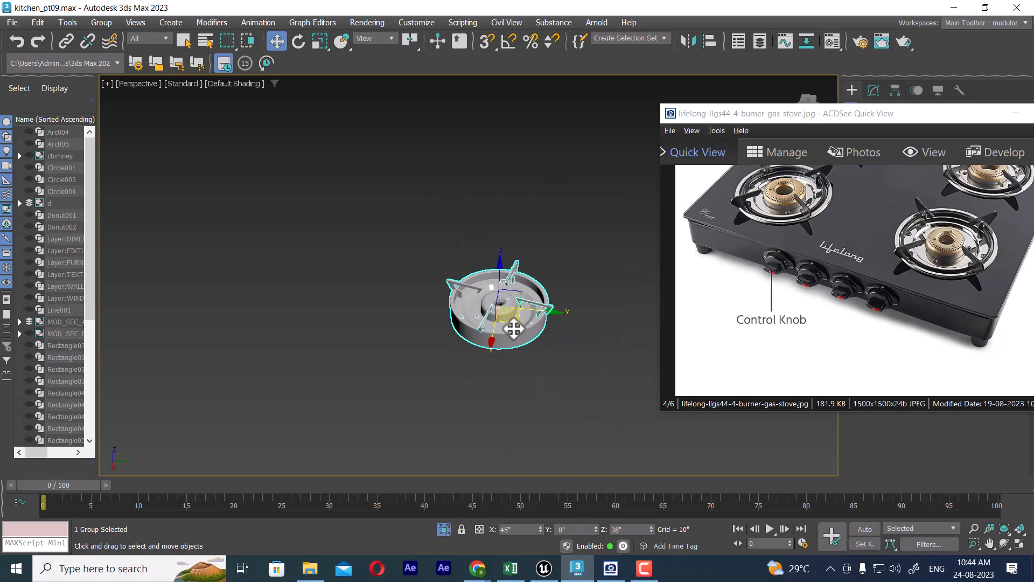
right_click(550, 279)
left_click(590, 195)
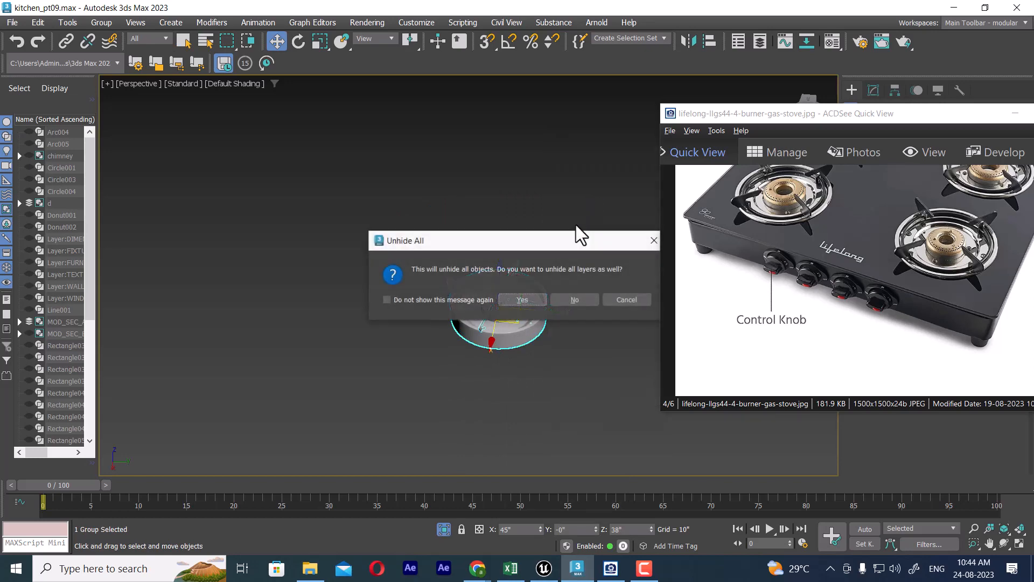
left_click(590, 300)
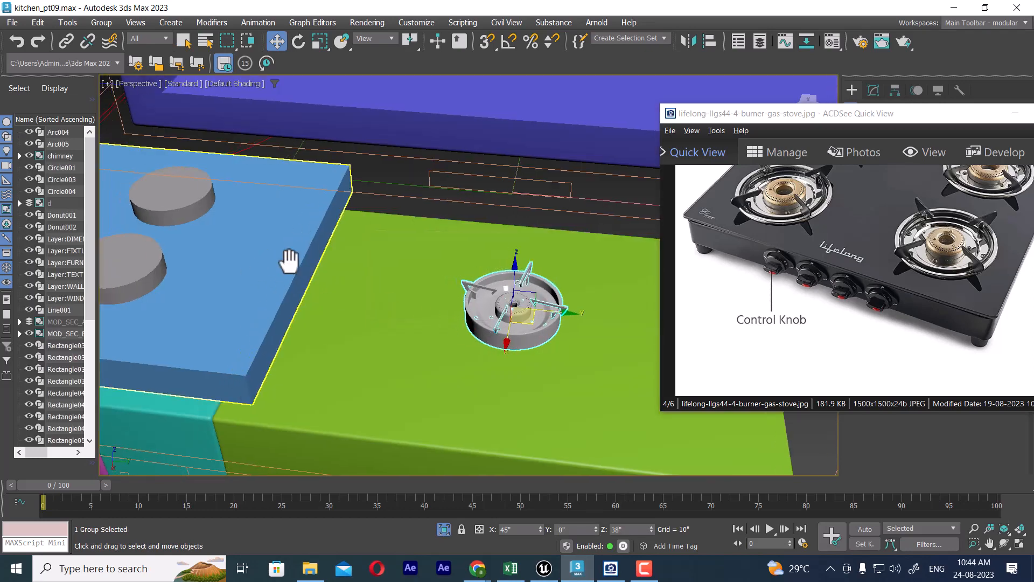
Step: Isolate the stove group together with the blue hob base and its four placeholder burner discs
scroll(408, 249, "up", 2)
middle_click_drag(292, 273, 435, 275)
scroll(435, 292, "down", 1)
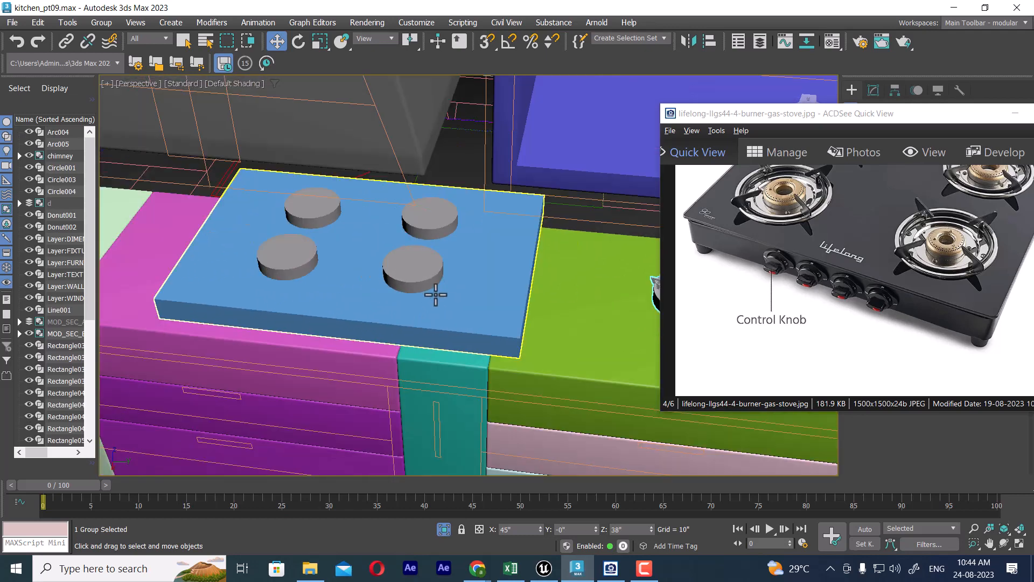
scroll(435, 292, "up", 1)
left_click(446, 273)
scroll(441, 278, "down", 2)
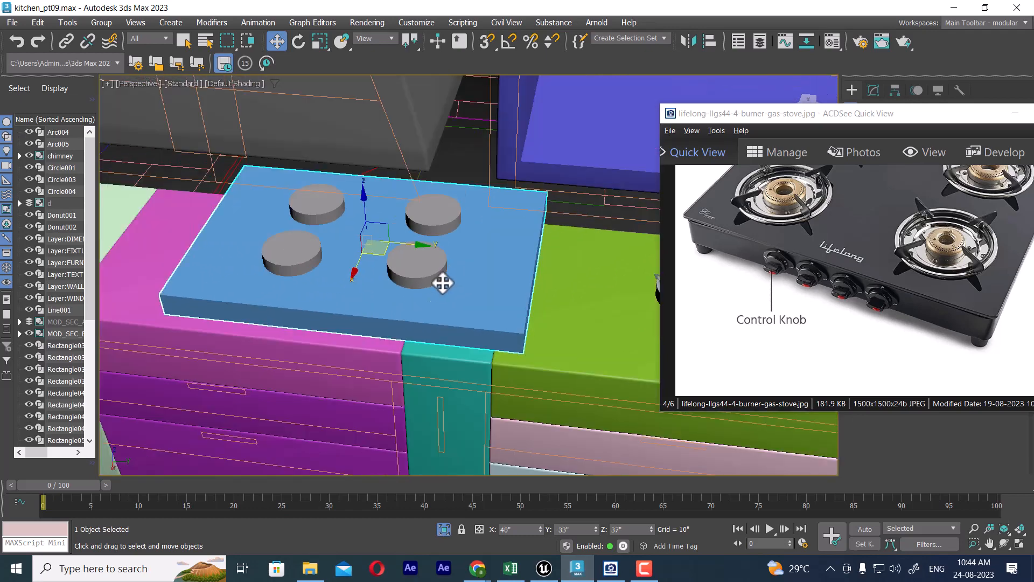
left_click(577, 299)
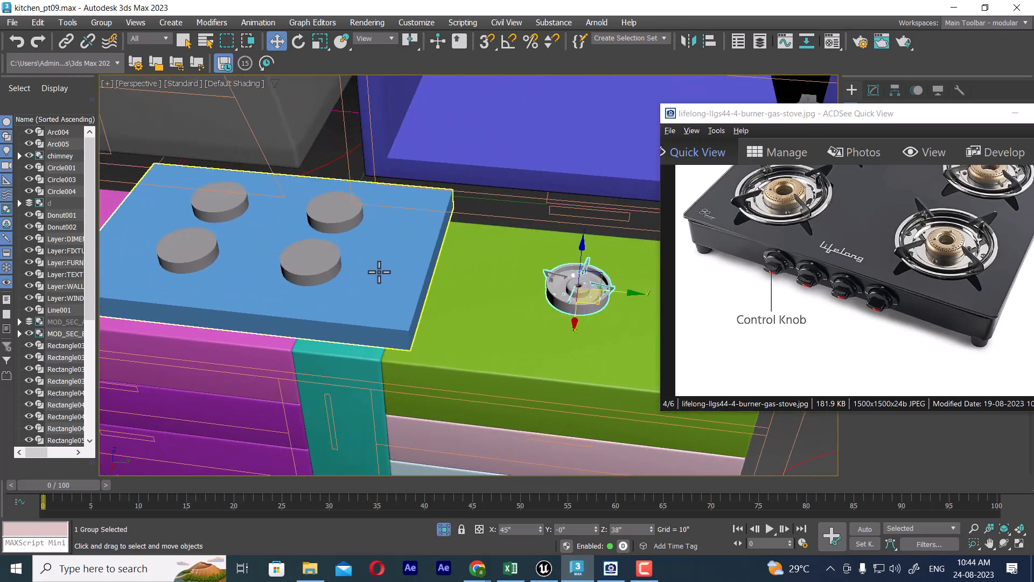
left_click(327, 266, "ctrl")
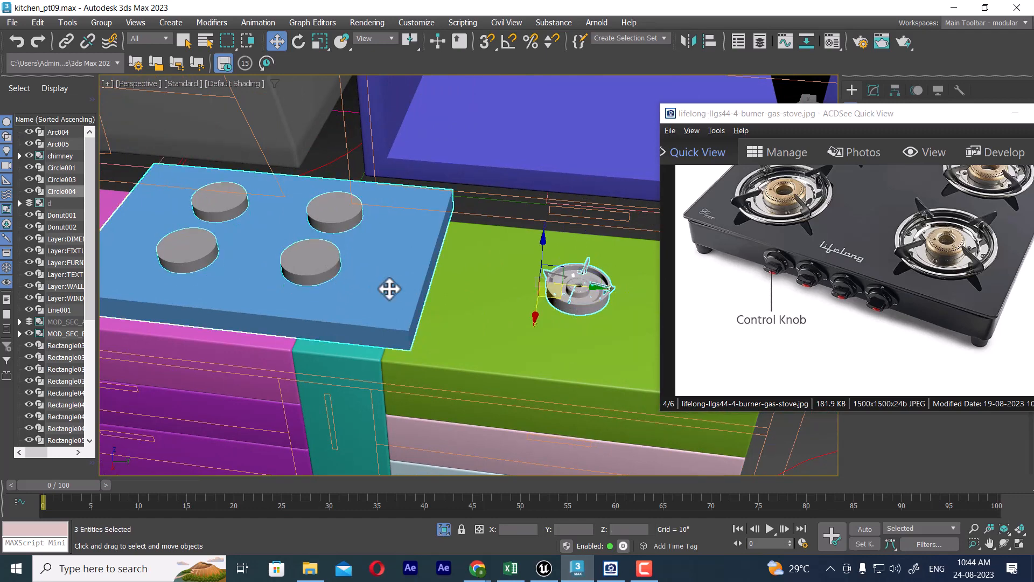
key("alt+q")
scroll(434, 310, "down", 3)
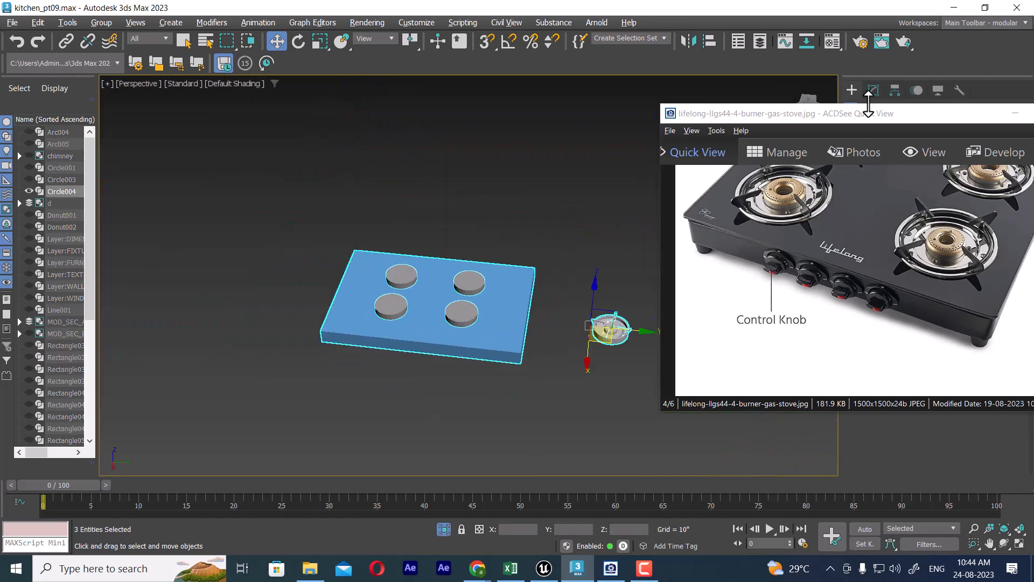
Step: Put the reference image away and, in the top view, move the stove group along Y to about -26" onto the upper-right placeholder disc
left_click_drag(864, 121, 376, 120)
left_click(529, 113)
middle_click_drag(561, 240, 492, 242)
key("t")
scroll(639, 290, "down", 5)
middle_click_drag(550, 312, 524, 205)
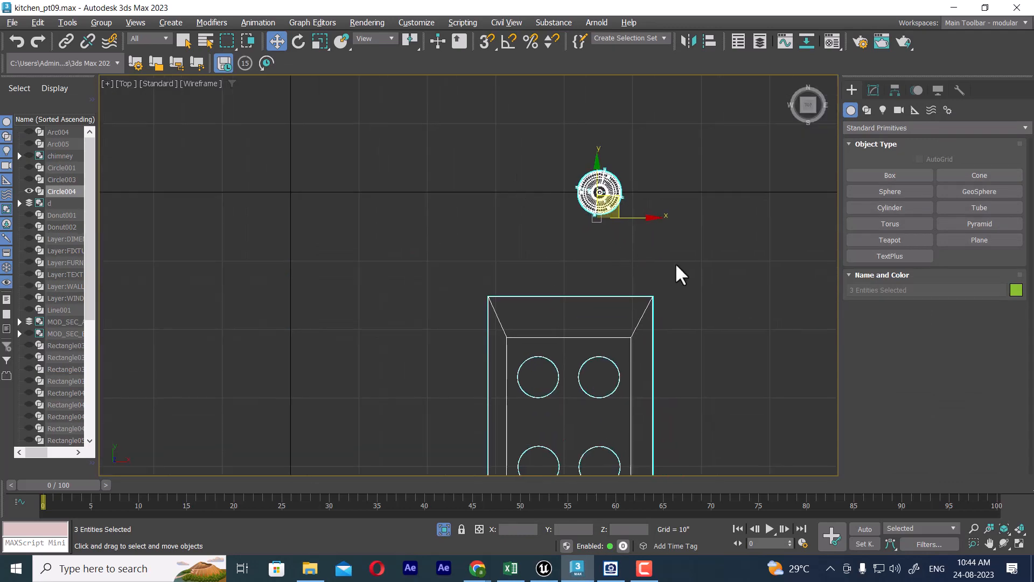
left_click(675, 263)
left_click(624, 188)
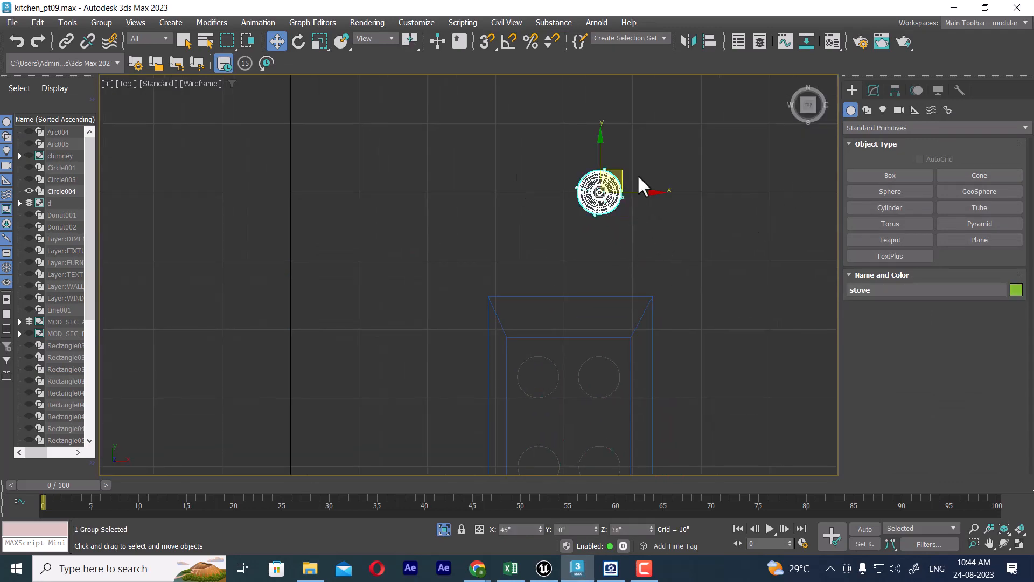
middle_click_drag(614, 248, 591, 201)
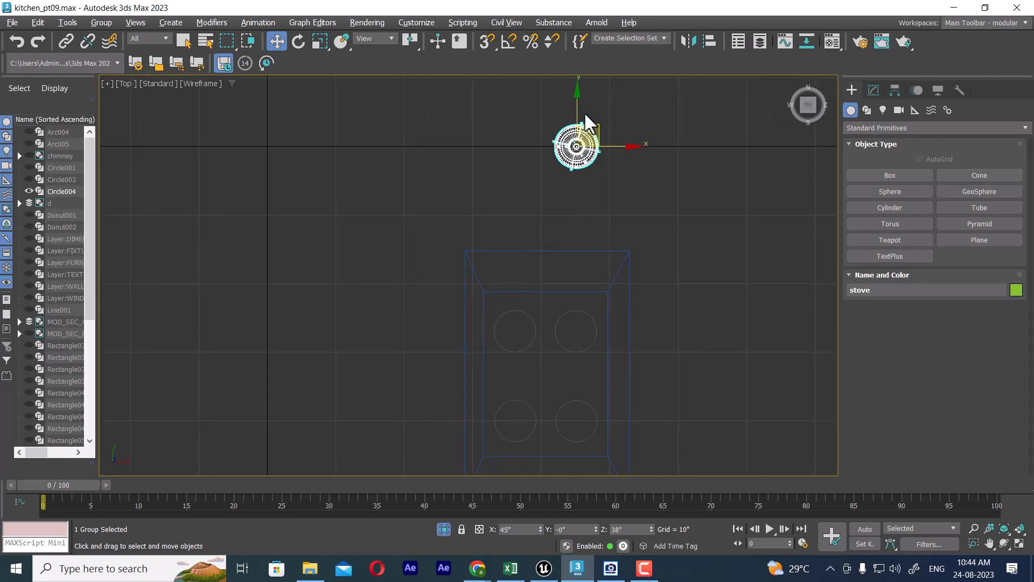
left_click_drag(578, 110, 577, 291)
scroll(619, 312, "up", 5)
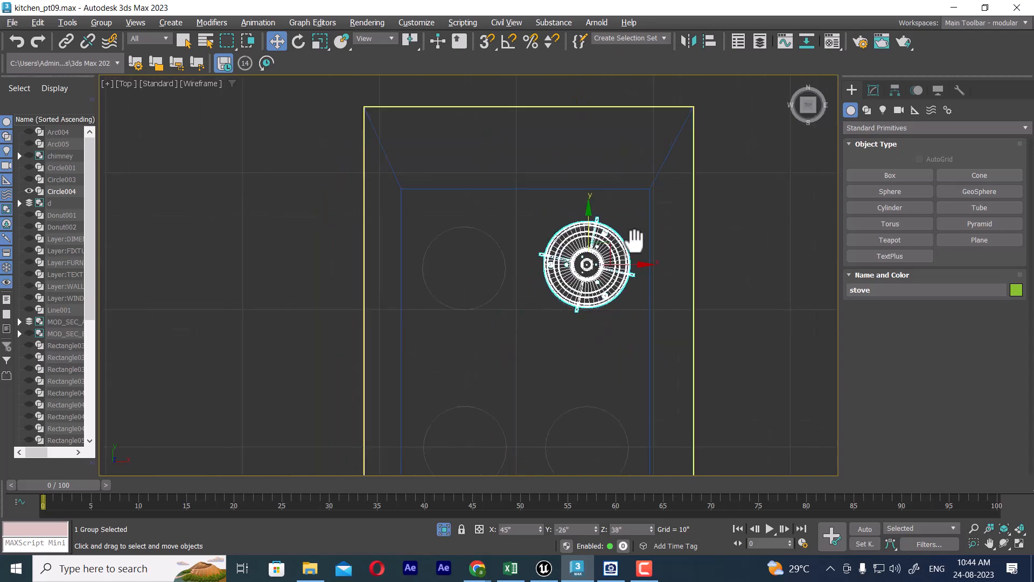
Step: In the front view, lower the stove group into the hob base to a height of about 36", and deselect it
scroll(615, 289, "down", 4)
key("f")
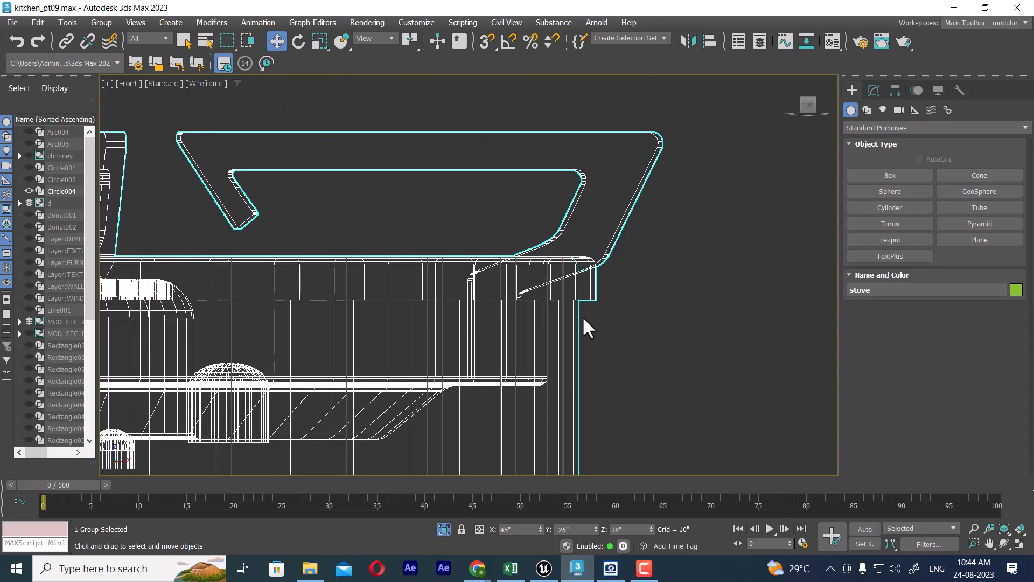
scroll(593, 316, "down", 5)
scroll(608, 315, "down", 4)
middle_click_drag(610, 317, 640, 246)
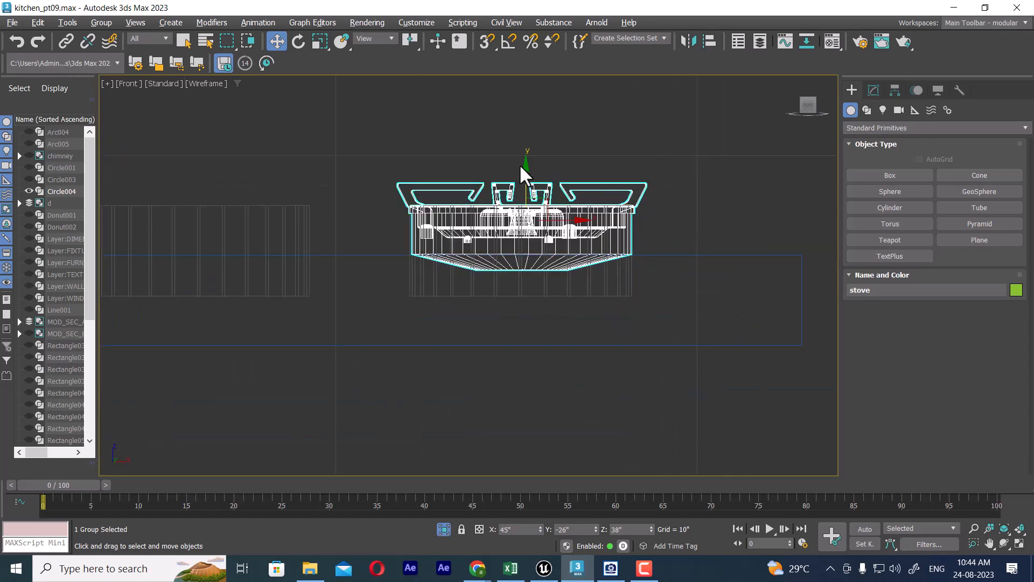
left_click_drag(526, 165, 523, 207)
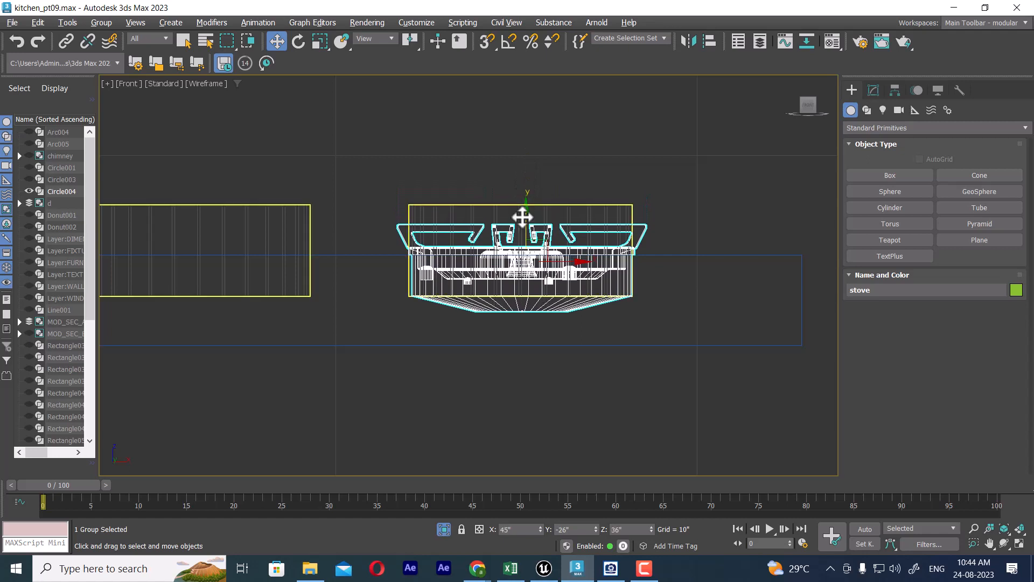
left_click(635, 571)
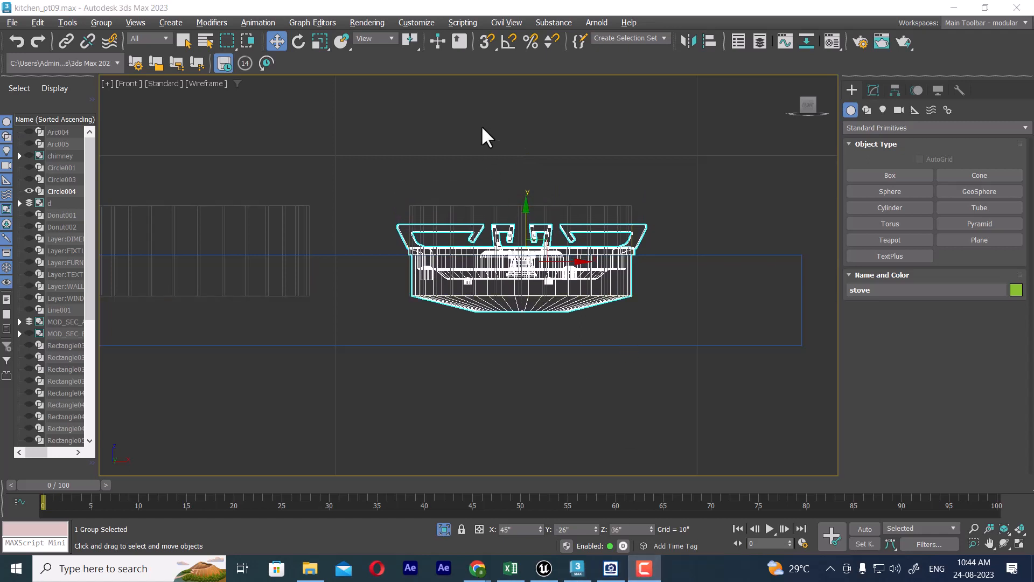
left_click(703, 180)
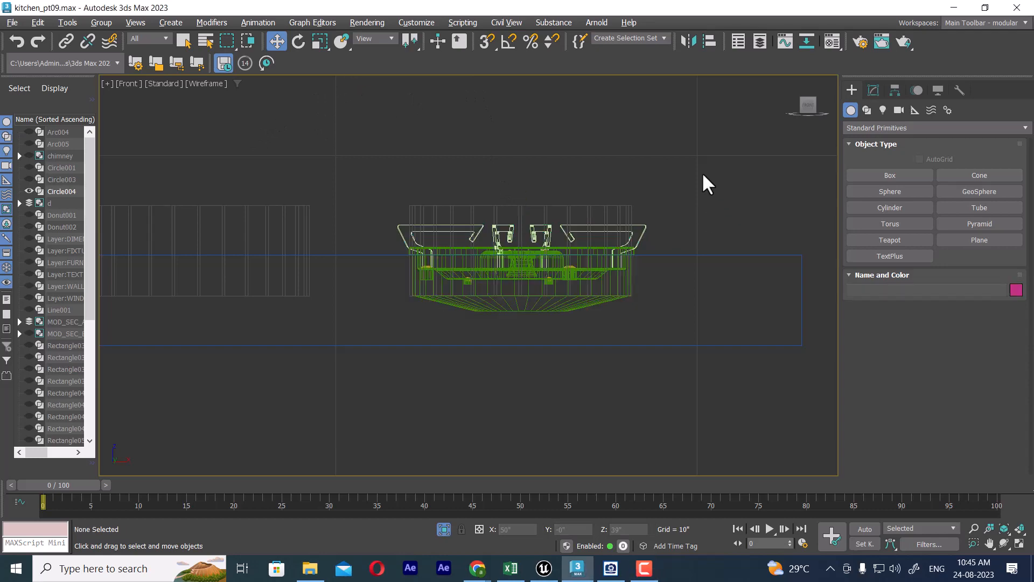
Step: Compare the hob base and burner placement in the perspective view with the reference photo of the four-burner gas stove, including its control knobs
middle_click_drag(655, 228, 652, 242)
left_click(611, 568)
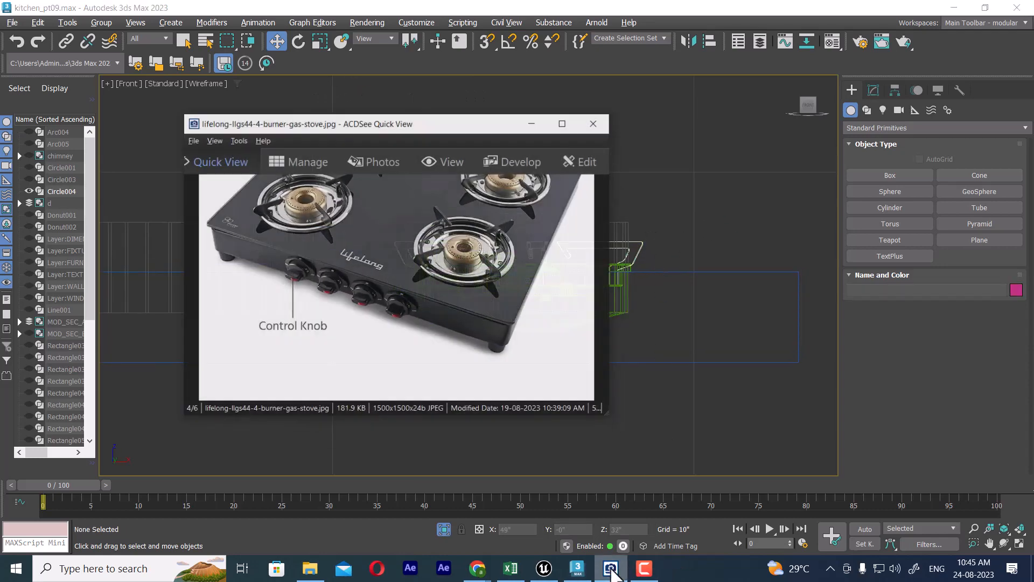
left_click_drag(437, 120, 808, 95)
middle_click_drag(402, 286, 360, 287)
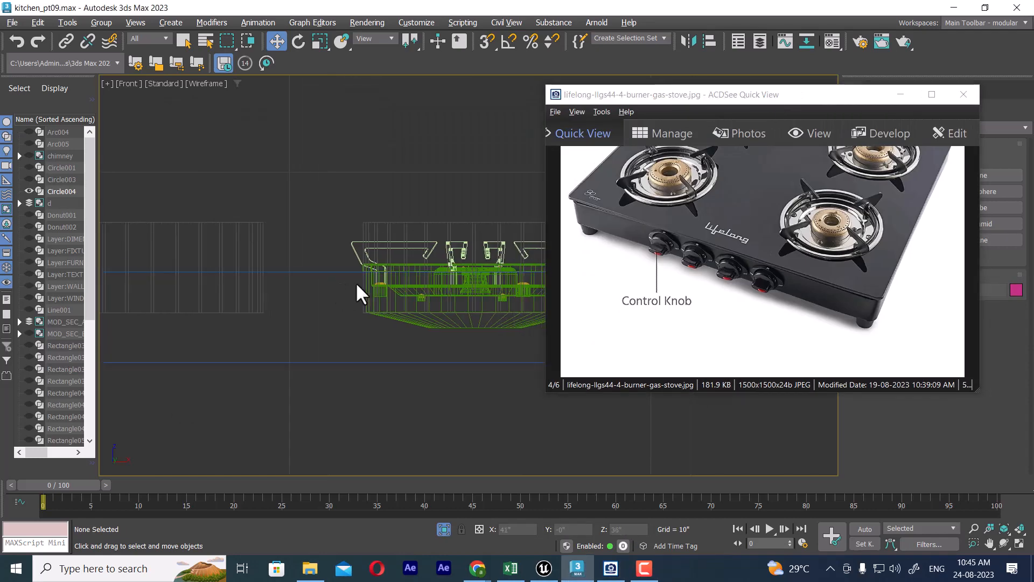
key("p")
left_click(393, 275)
scroll(392, 275, "up", 3)
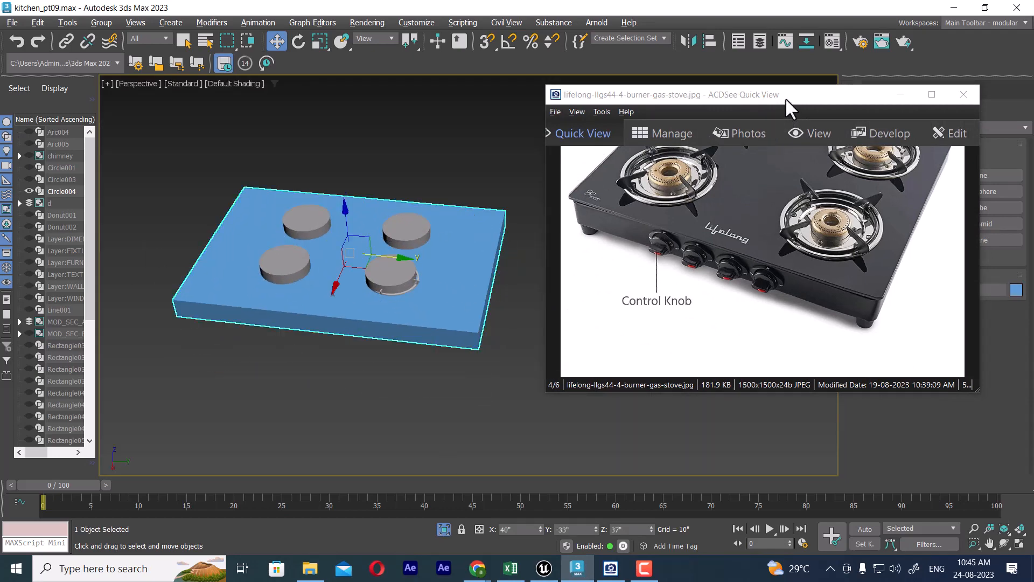
left_click_drag(786, 98, 696, 118)
scroll(741, 278, "up", 2)
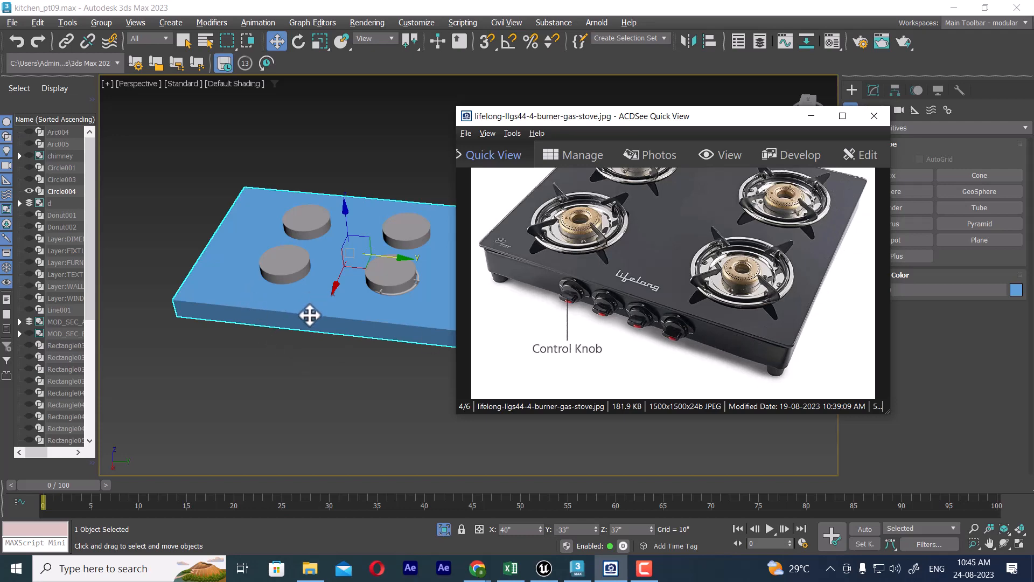
left_click(812, 116)
middle_click_drag(485, 308, 636, 289)
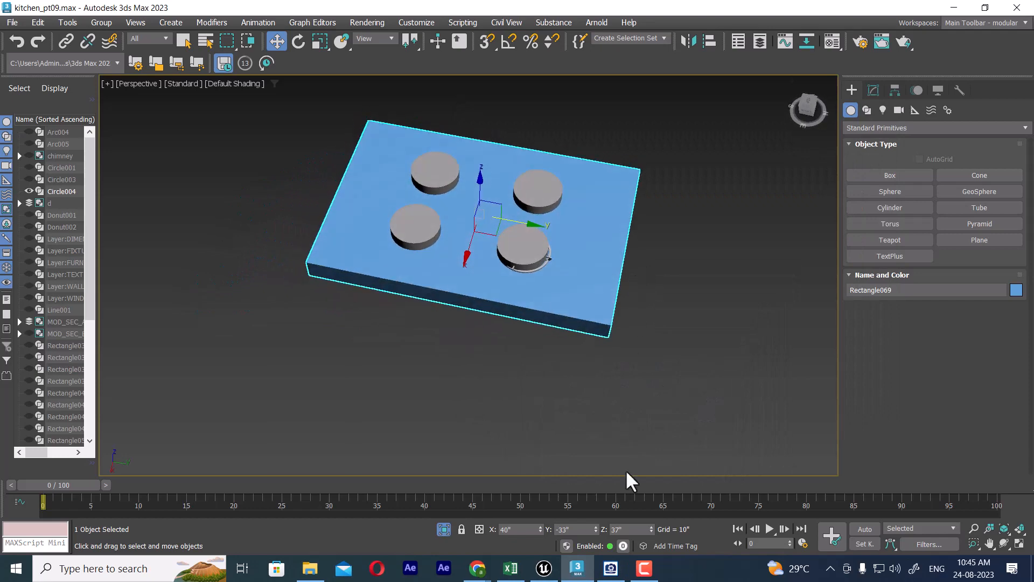
left_click(611, 570)
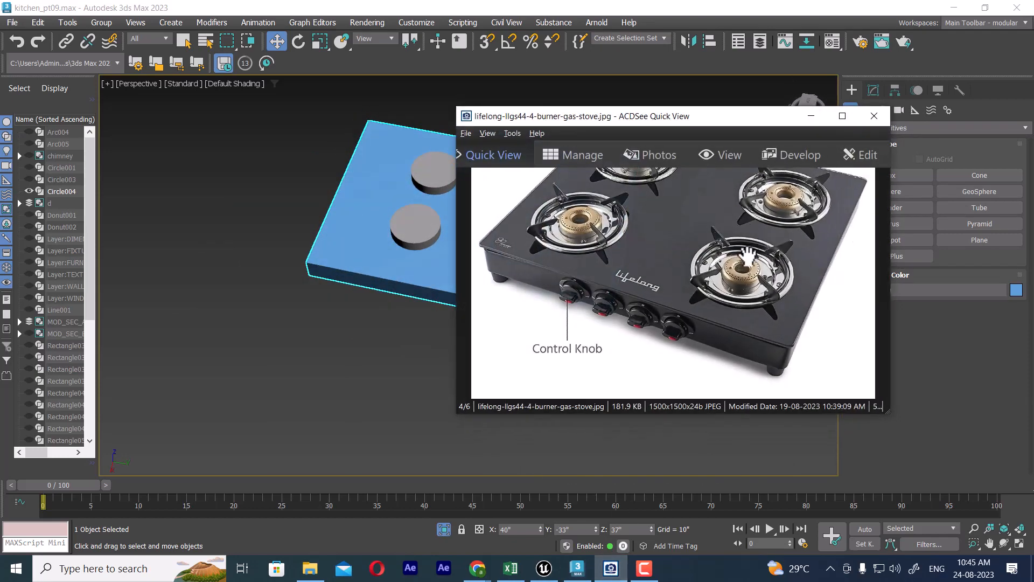
left_click(812, 117)
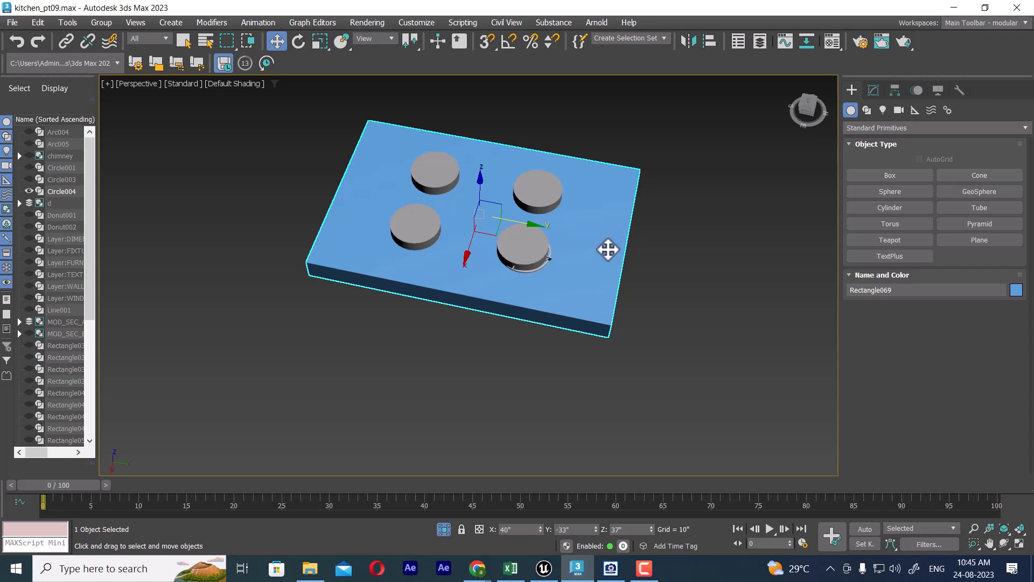
Step: Cut the four placeholder burner discs out of the blue hob base with a ProBoolean subtraction
left_click(686, 349)
left_click(612, 244)
left_click(854, 129)
left_click(860, 166)
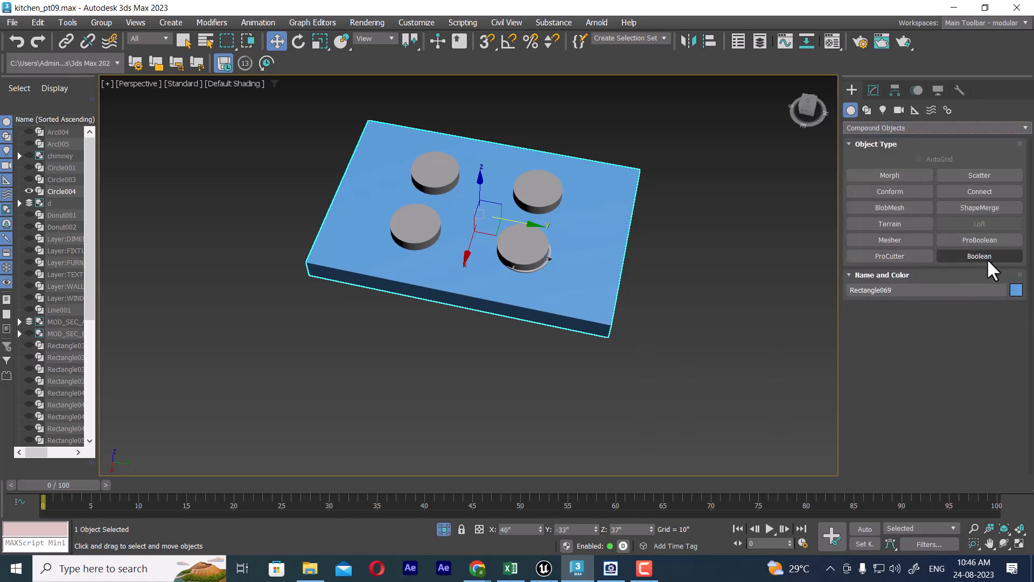
left_click(992, 239)
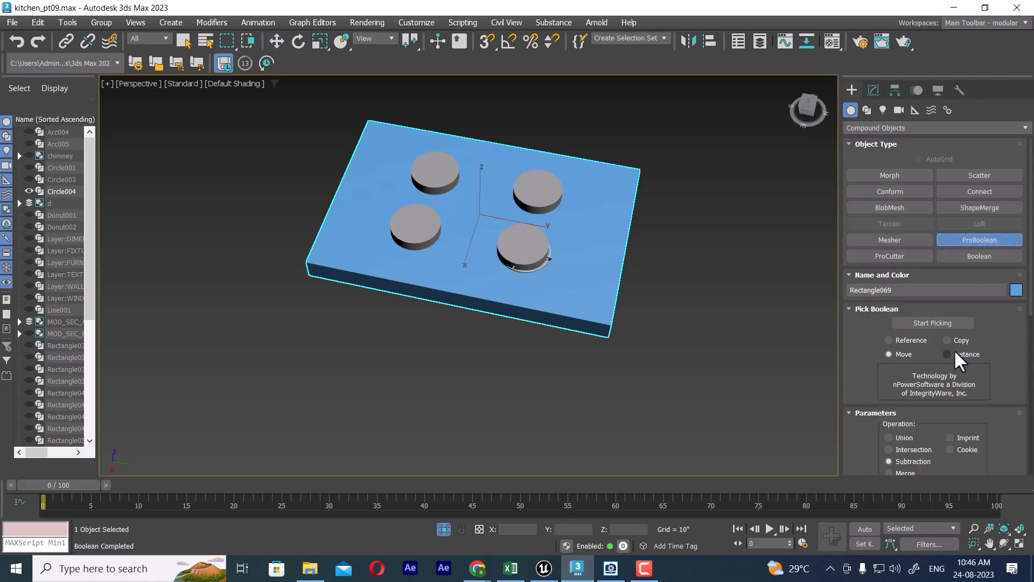
left_click(944, 322)
left_click(445, 170)
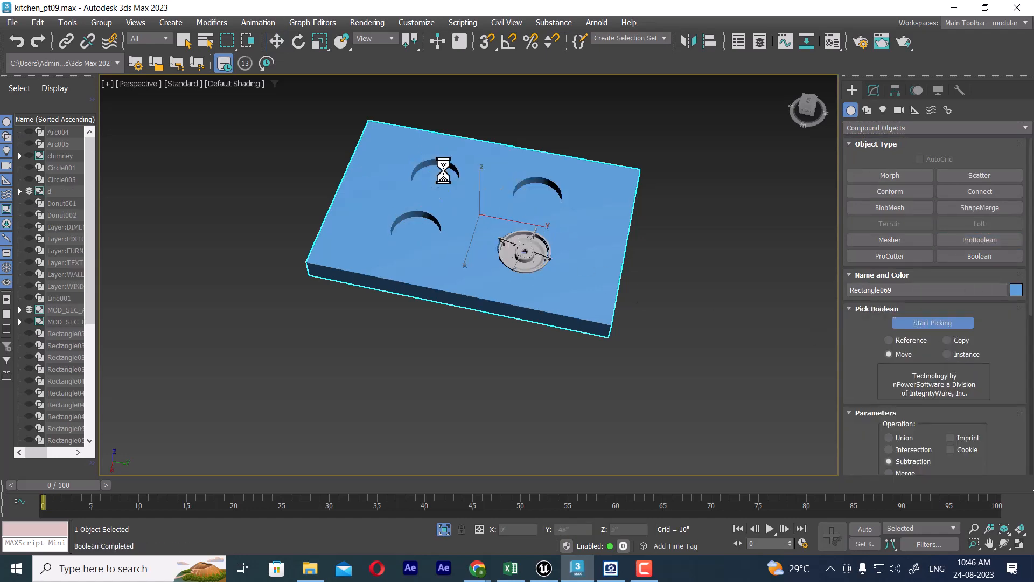
middle_click_drag(657, 303, 661, 344, "alt")
scroll(689, 292, "up", 4)
key("w")
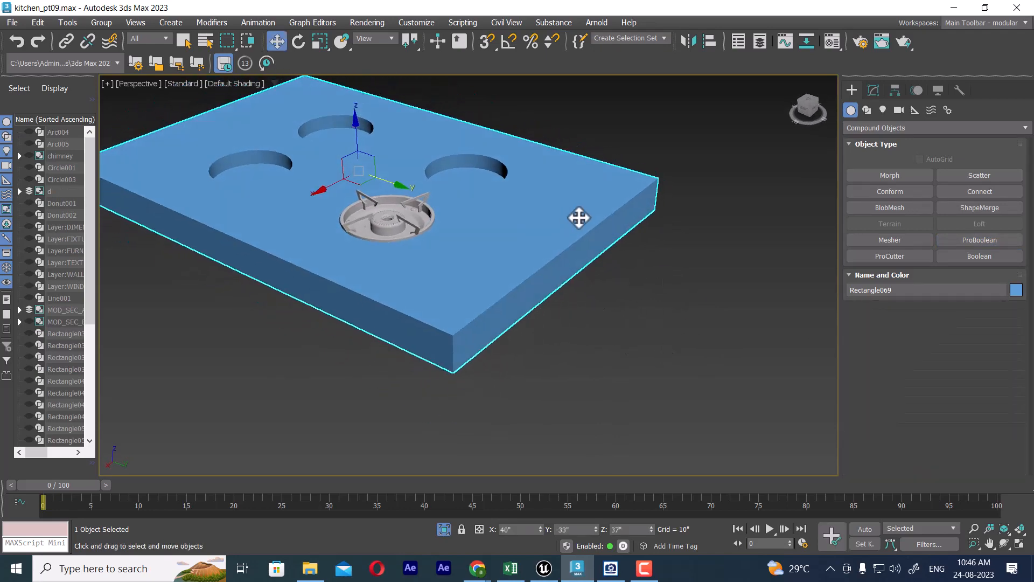
Step: Convert the cut hob base to an Editable Poly
mouse_move(579, 218)
middle_mouse_down("alt")
mouse_move(499, 256)
mouse_move(531, 277)
mouse_move(527, 284)
mouse_move(501, 268)
middle_mouse_up("alt")
key("F3")
key("F3")
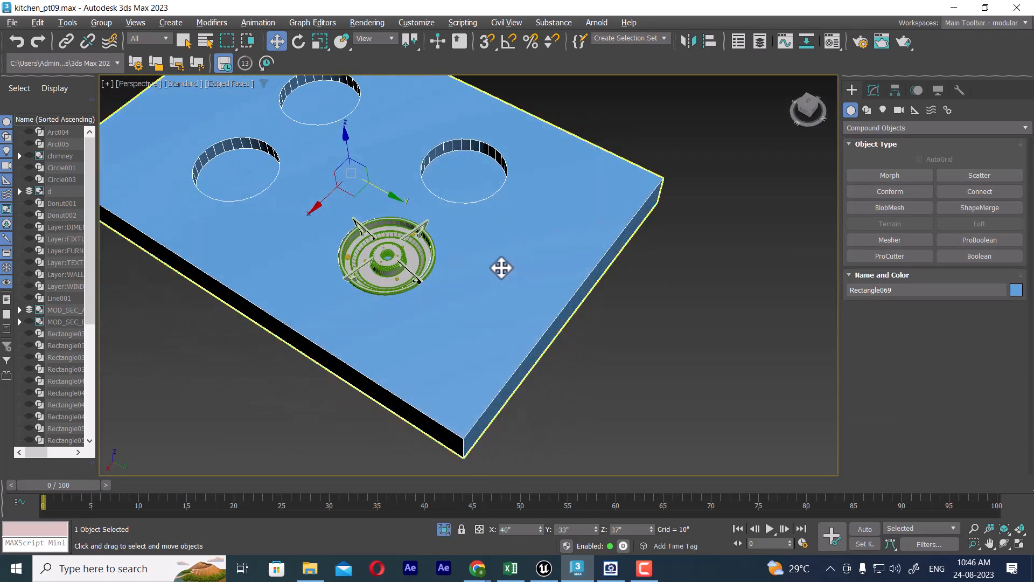
right_click(593, 222)
mouse_move(684, 404)
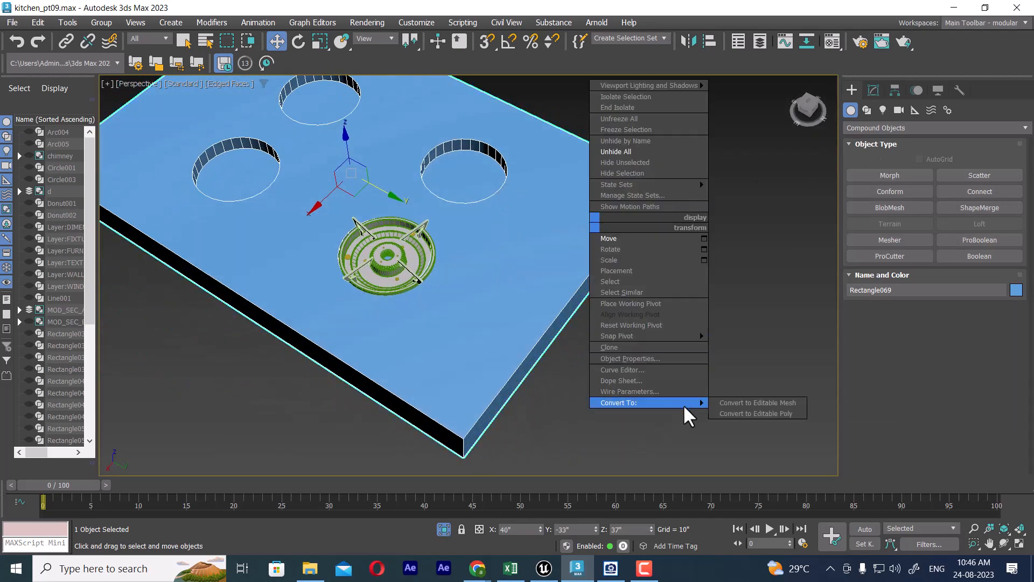
left_click(756, 412)
Step: Try deleting the floor polygons of all four burner recesses in the hob base
left_click(946, 280)
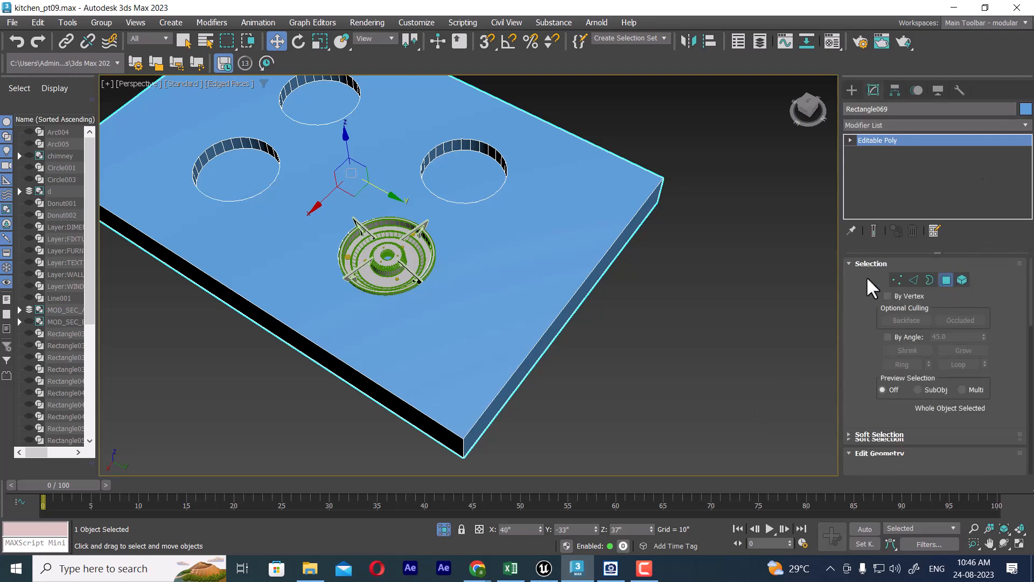
left_click(459, 189)
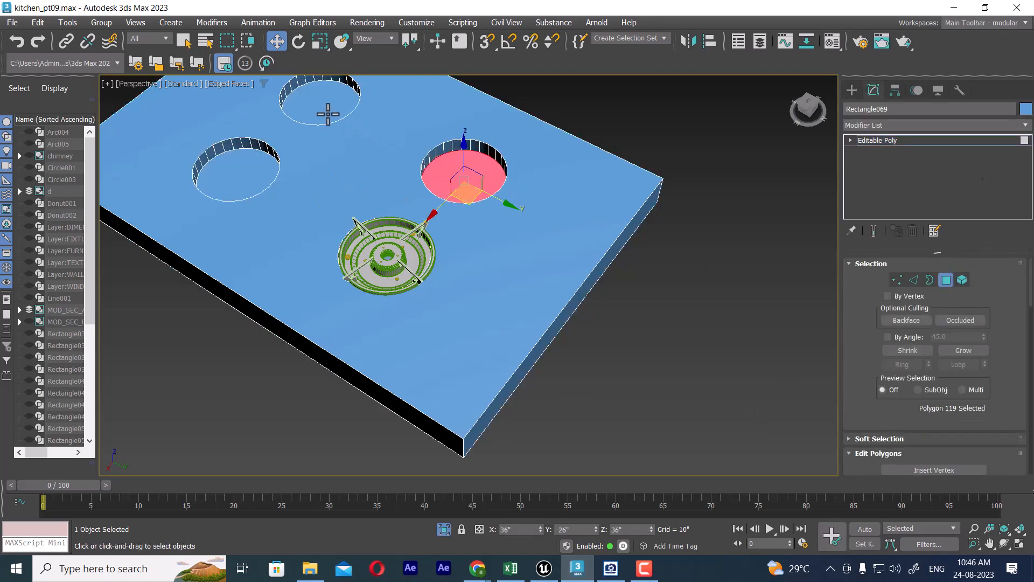
left_click(321, 109, "ctrl")
left_click(237, 162, "ctrl")
middle_click_drag(240, 167, 391, 208, "alt")
key("F3")
scroll(415, 212, "up", 2)
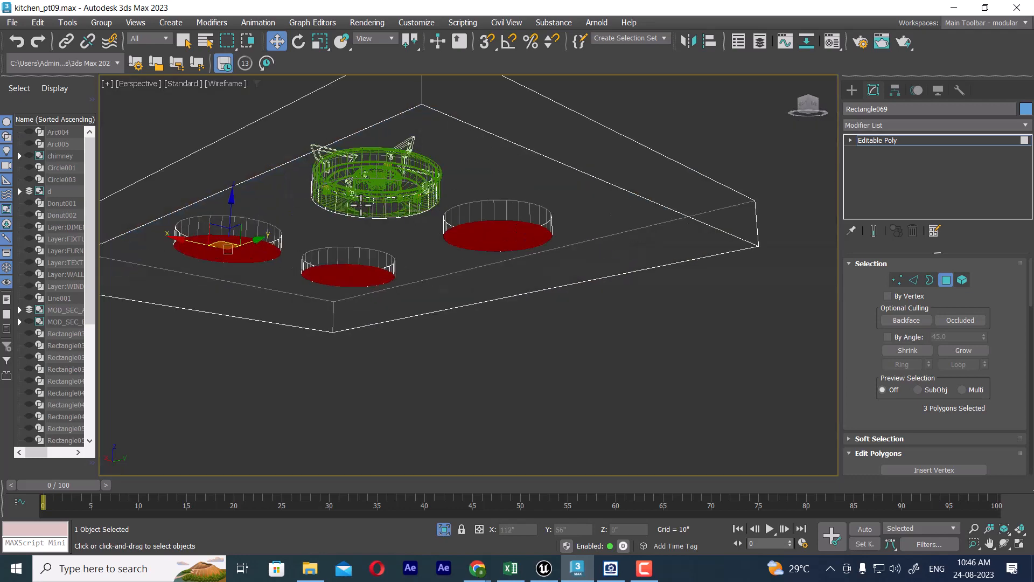
left_click(361, 206, "ctrl")
key("ctrl+z")
middle_click_drag(448, 213, 389, 302, "alt")
left_click(409, 231, "ctrl")
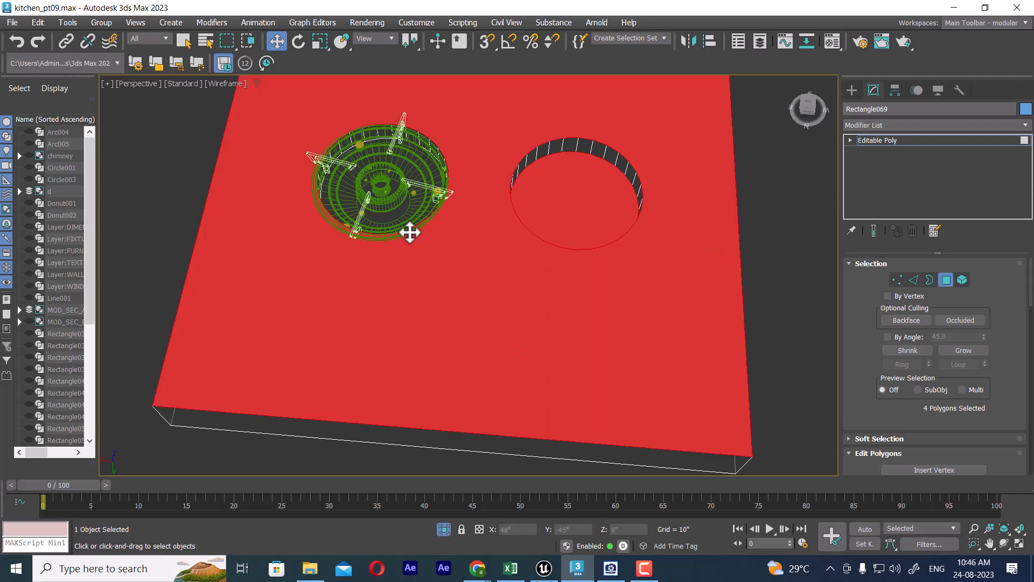
key("ctrl+z")
left_click(404, 206, "ctrl")
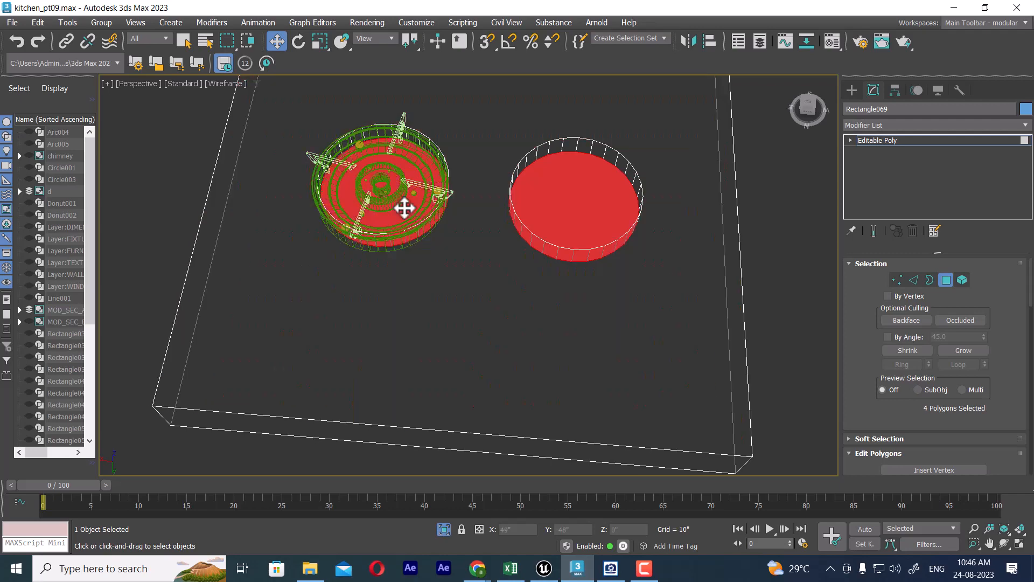
left_click(467, 255)
middle_click_drag(548, 257, 545, 388)
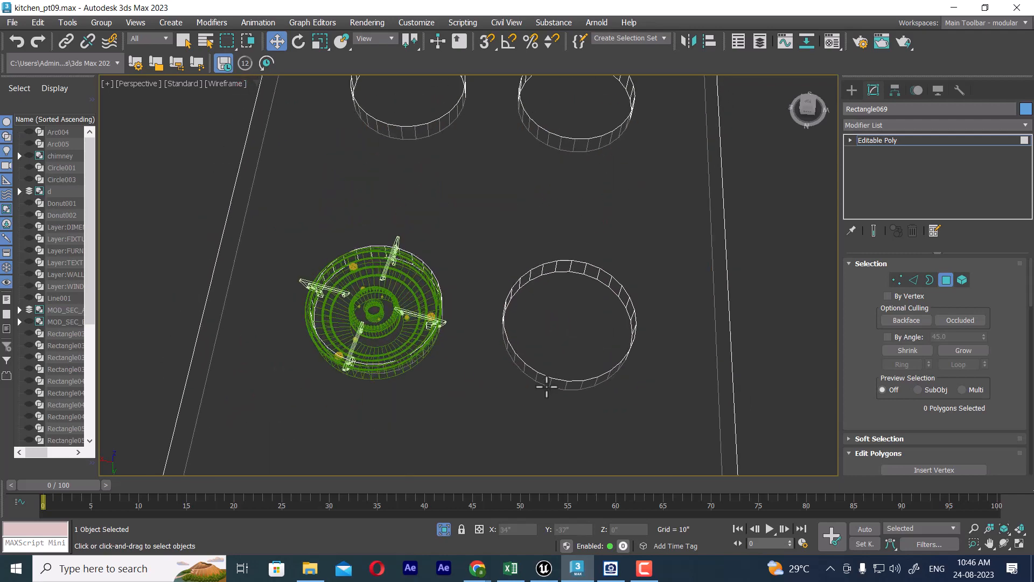
Step: Inspect the open burner holes in shaded view, undo the deletion of their floor polygons, and leave polygon editing
key("F3")
mouse_move(539, 273)
middle_mouse_down("alt")
mouse_move(619, 306)
mouse_move(563, 284)
mouse_move(636, 255)
middle_mouse_up("alt")
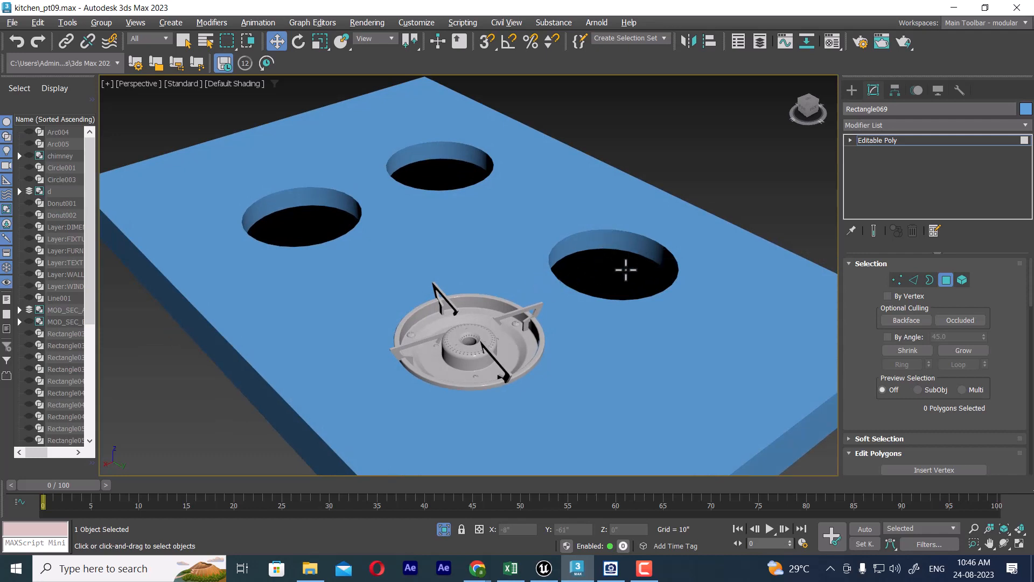
middle_click_drag(611, 262, 585, 312, "alt")
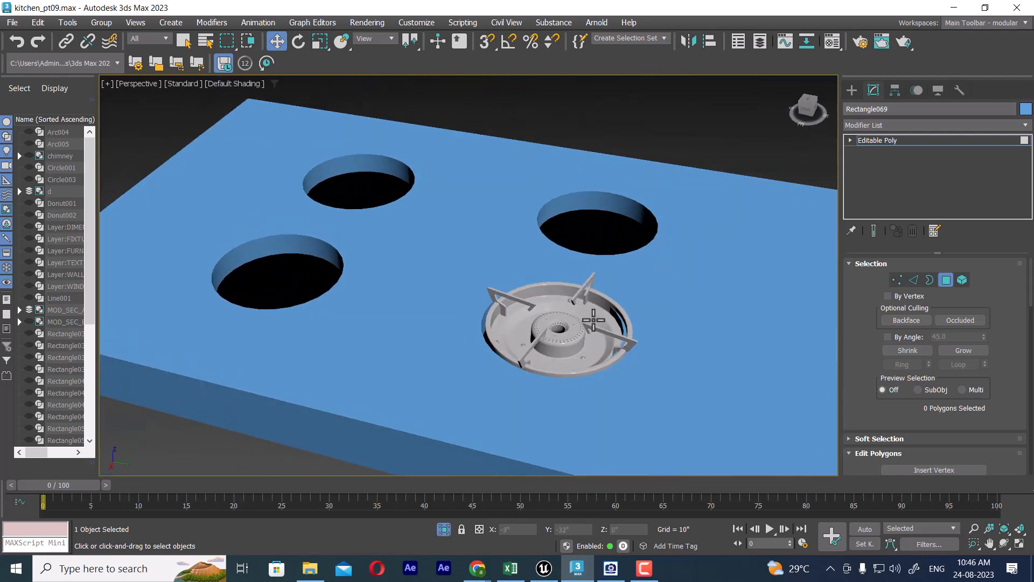
key("ctrl+a")
right_click(525, 226)
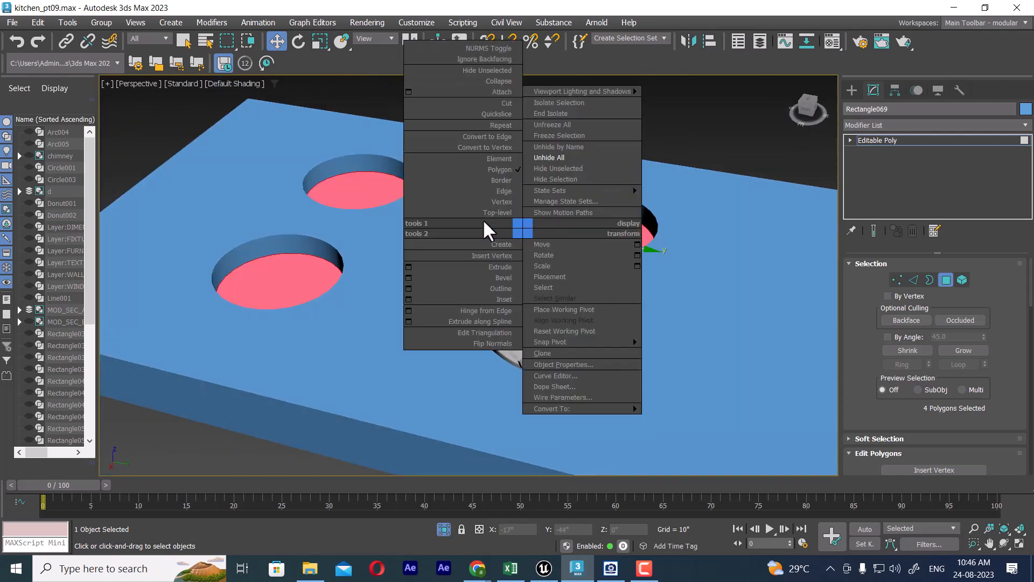
left_click(513, 212)
left_click(693, 155)
Step: In the top view, nudge the stove group slightly along Y to center it in its recess, and check it in the four-viewport layout
left_click(609, 333)
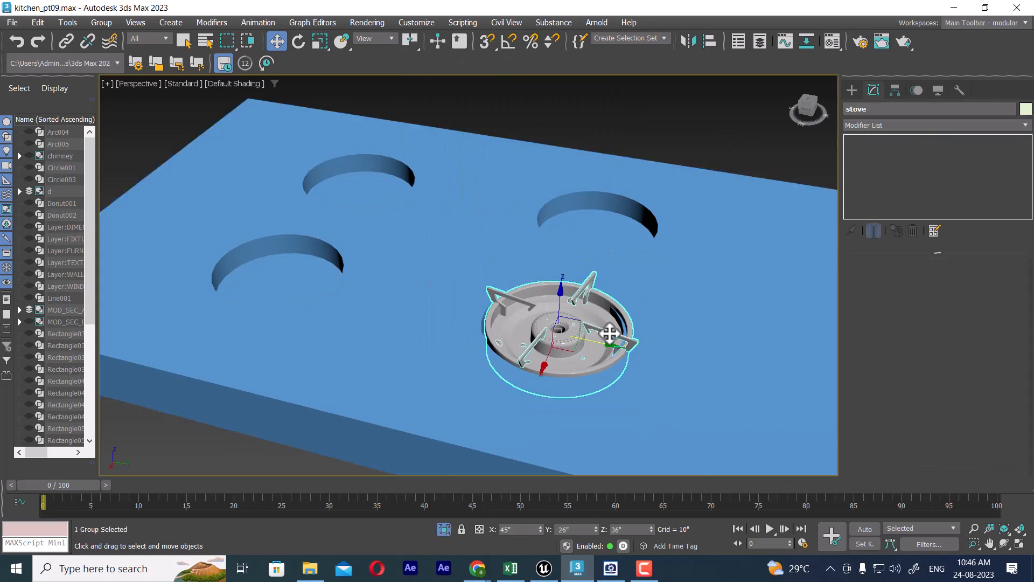
key("t")
key("z")
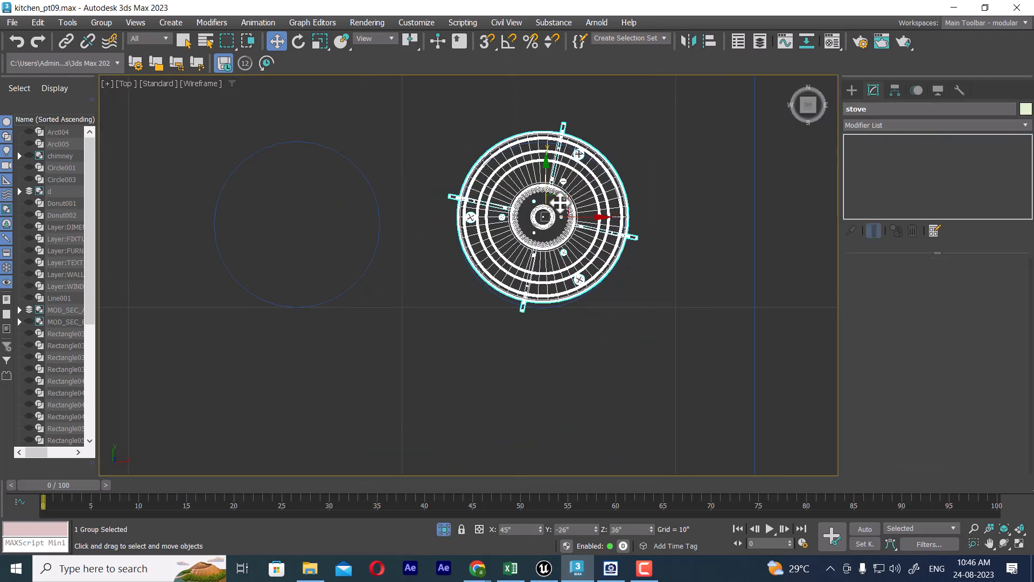
left_click_drag(564, 198, 562, 204)
key("alt+w")
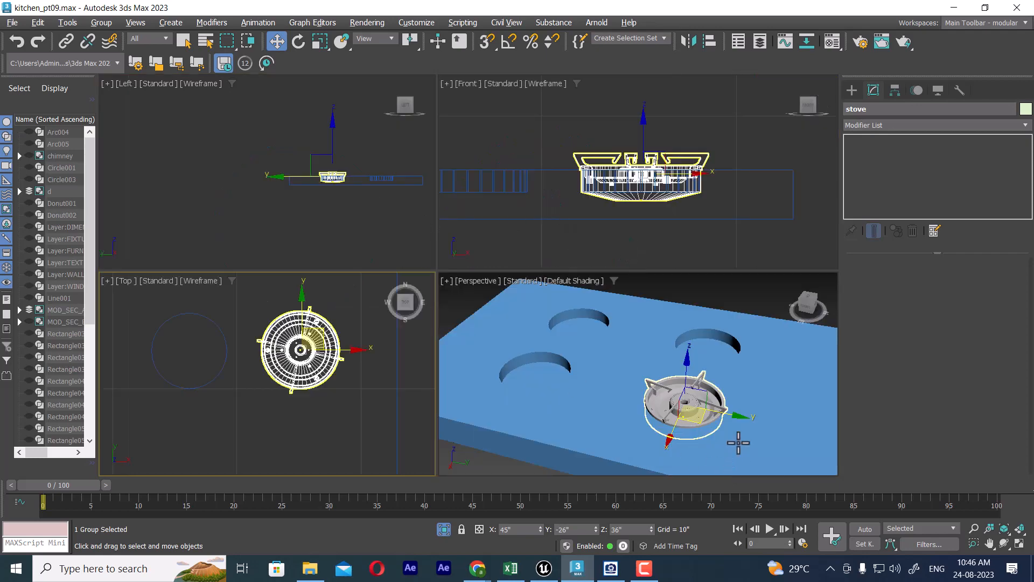
left_click(748, 292)
left_click(690, 411)
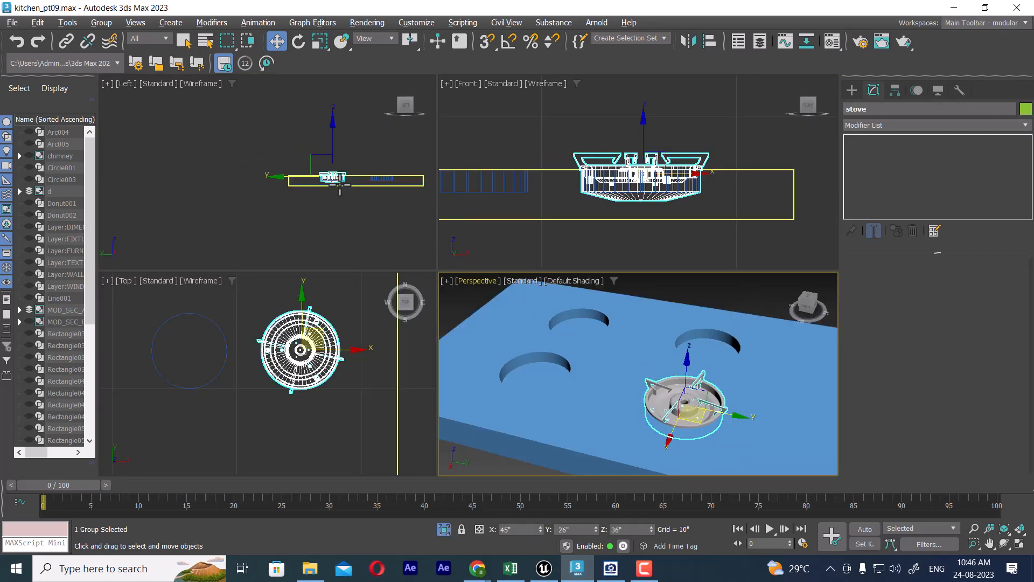
Step: In the top view, clone the stove group as one instance along X to about 35", onto the adjacent upper-left recess
right_click(332, 200)
right_click(312, 338)
key("alt+w")
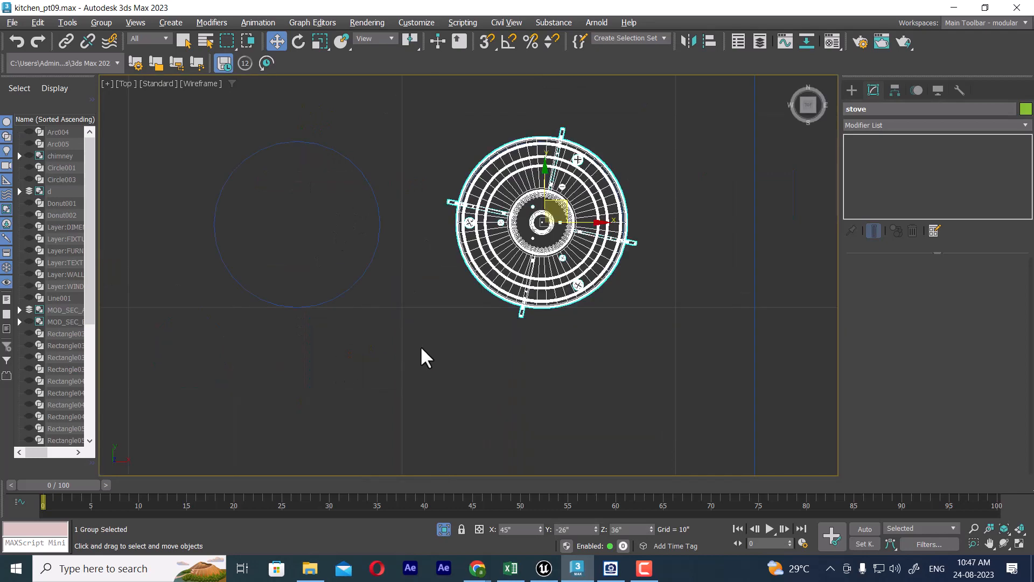
scroll(423, 356, "down", 3)
middle_click_drag(492, 323, 519, 213)
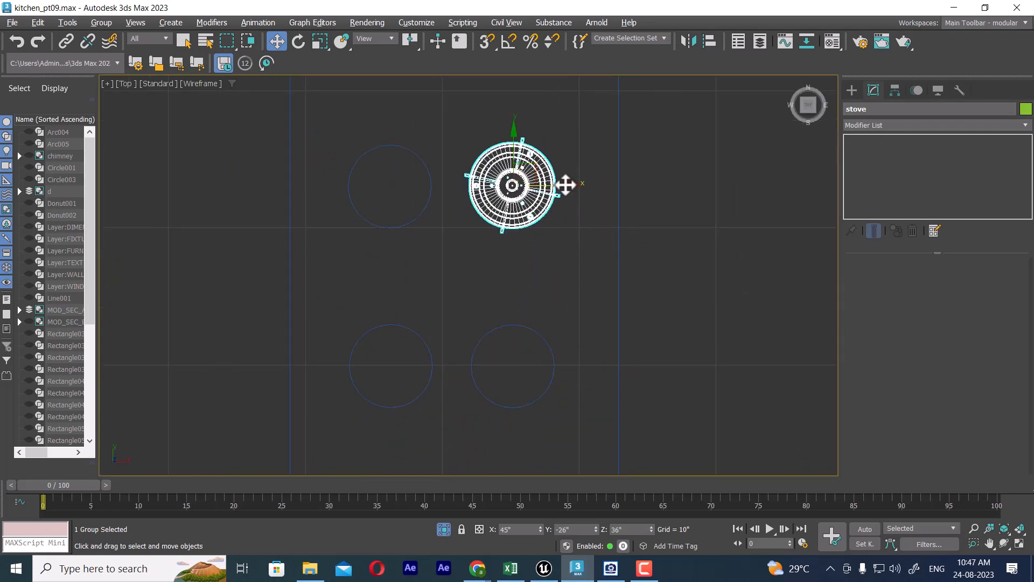
left_click_drag(565, 185, 441, 168, "shift")
left_click(463, 255)
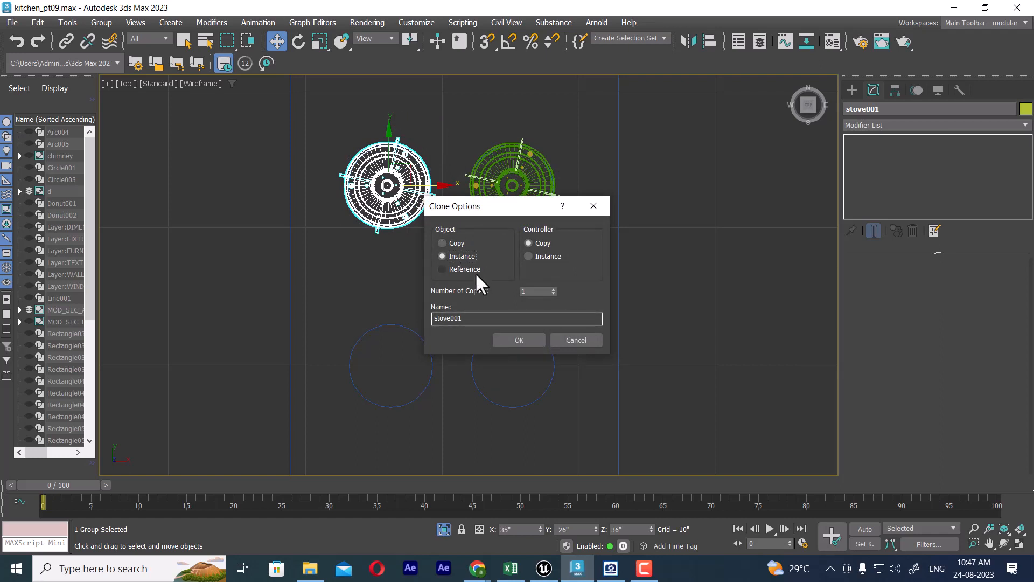
left_click(518, 340)
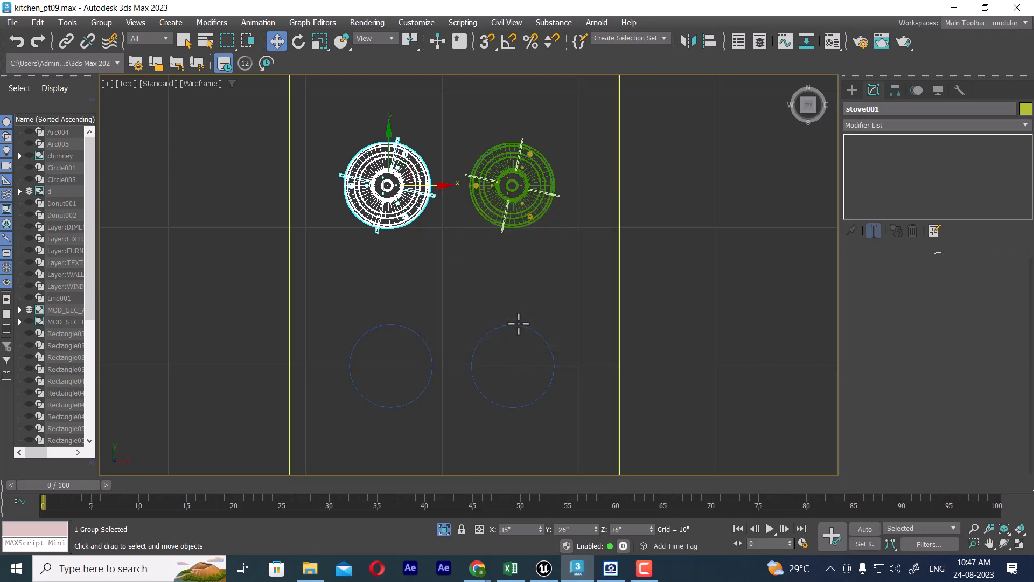
Step: Rotate the cloned stove group about its vertical axis so its pan supports point in a different direction from the original's
key("alt+w")
scroll(729, 374, "up", 3)
middle_click_drag(723, 375, 748, 369, "alt")
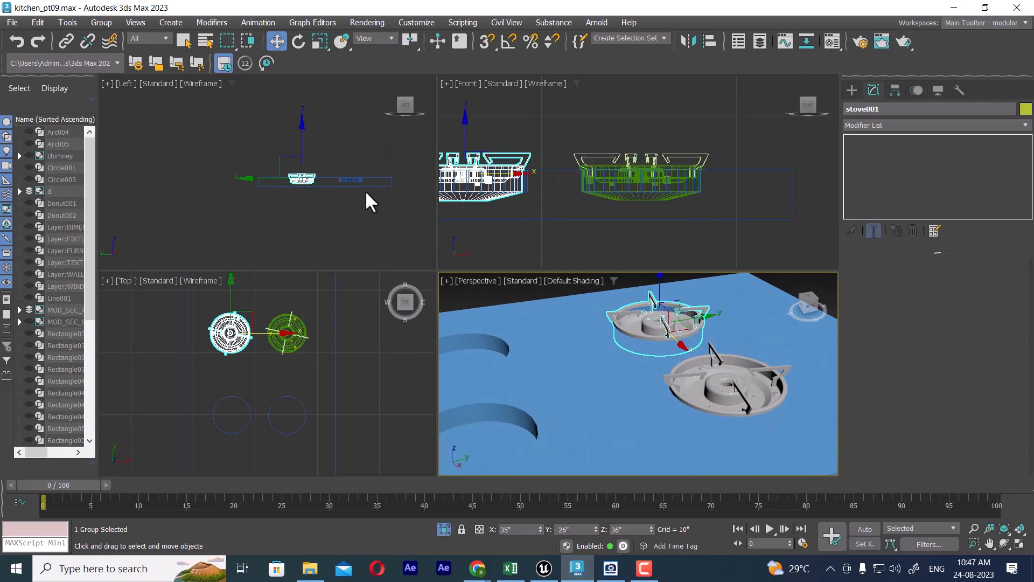
scroll(238, 361, "up", 2)
key("e")
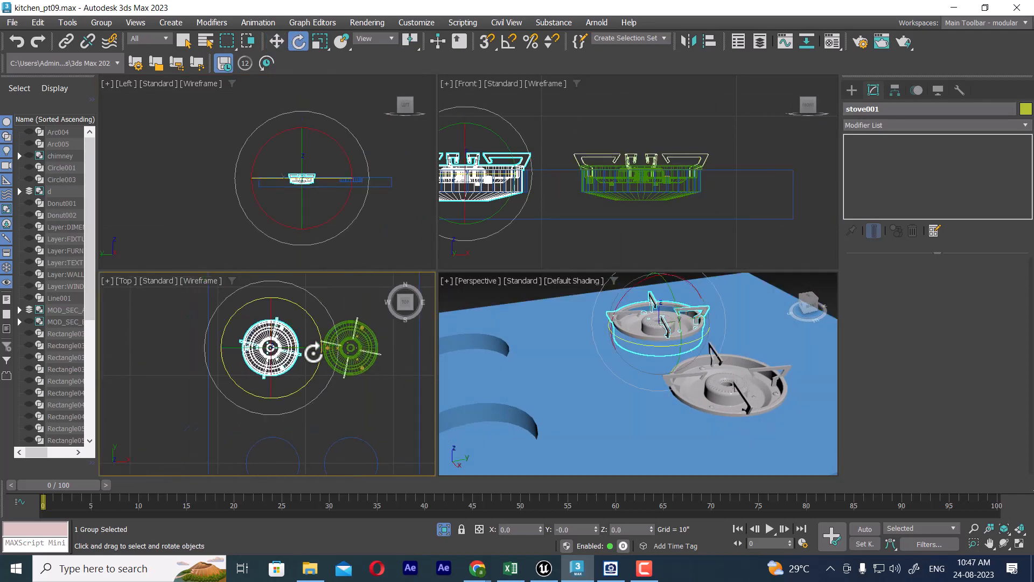
left_click_drag(311, 319, 315, 382)
key("w")
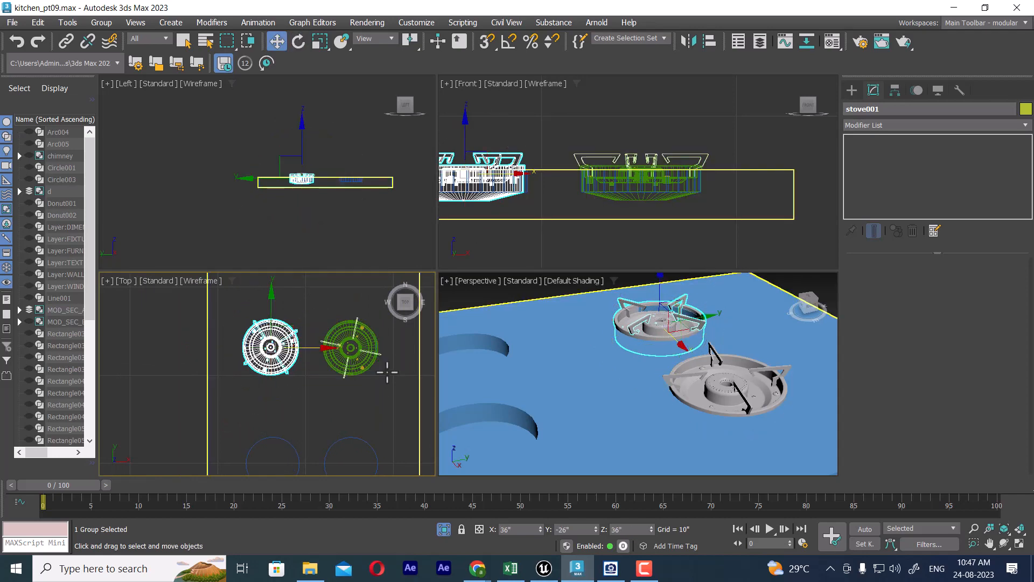
Step: Select both upper stove groups in the top view and clone them as one instance along Y onto the two lower recesses
left_click(351, 345)
left_click(281, 345, "ctrl")
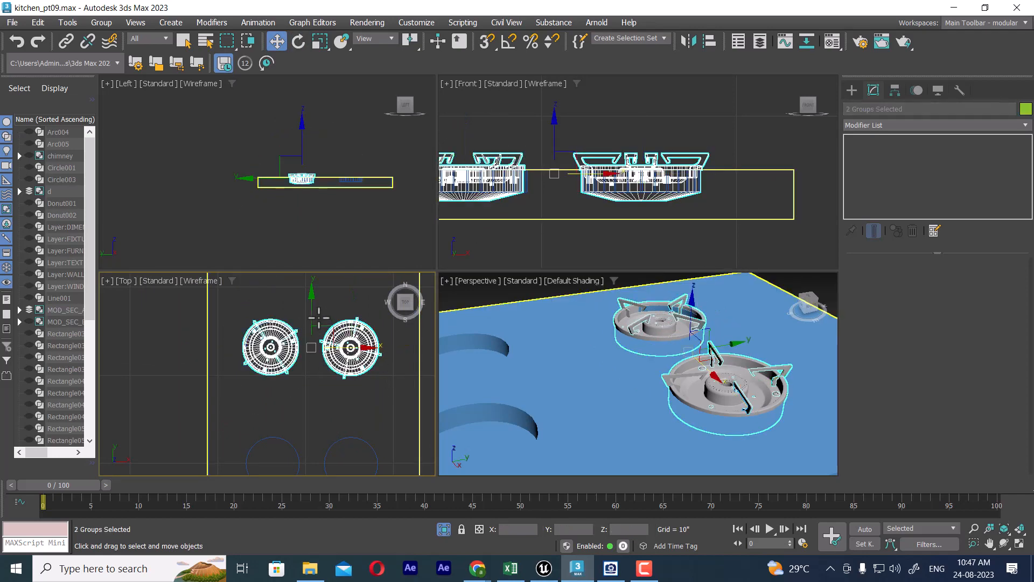
mouse_move(310, 293)
left_mouse_down("shift")
mouse_move(300, 419)
mouse_move(300, 408)
left_mouse_up("shift")
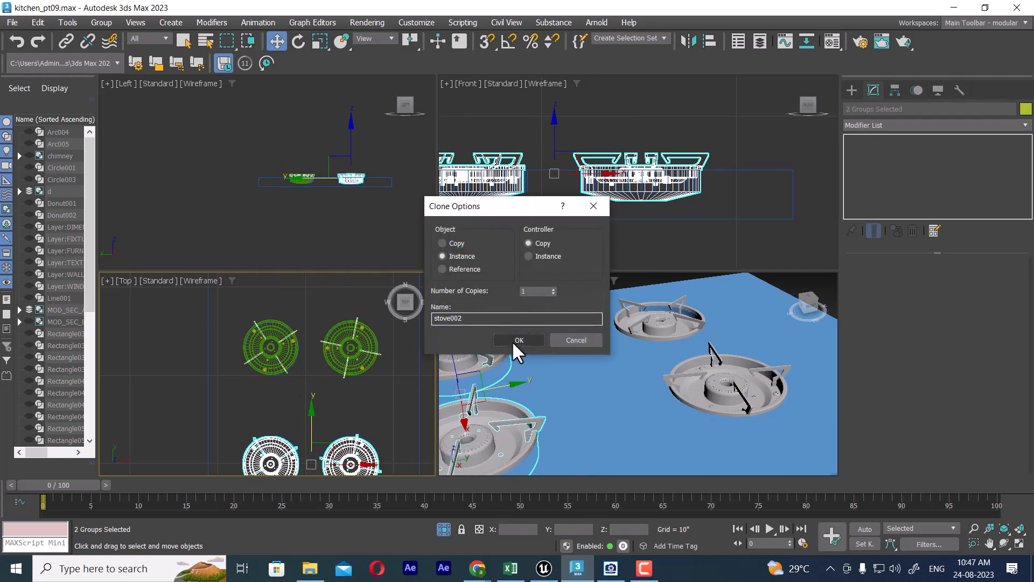
left_click(513, 343)
Step: In the maximized top view, nudge the two cloned stove groups slightly along Y to align them with the lower recesses
middle_click_drag(618, 383, 699, 298)
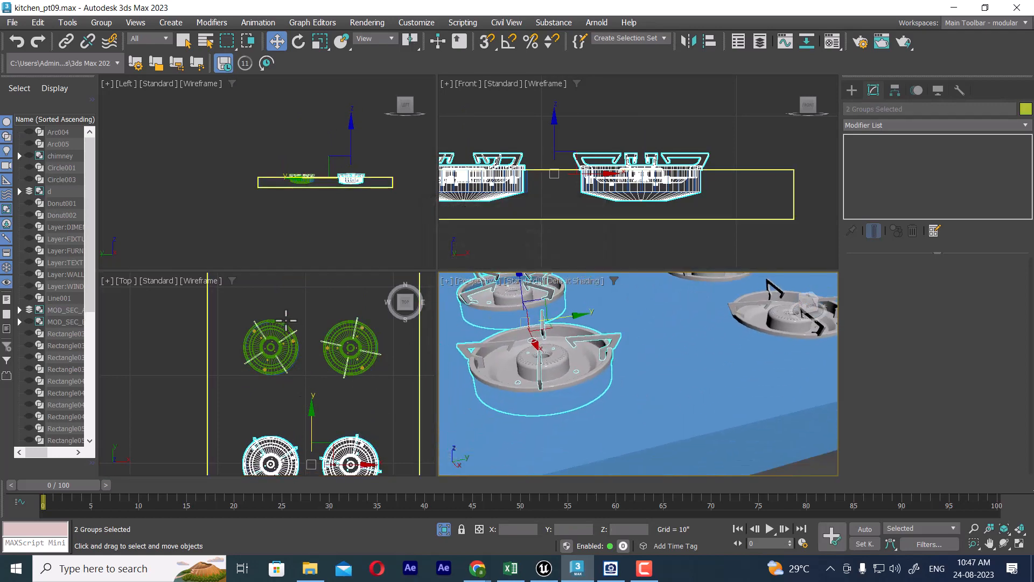
middle_click_drag(321, 399, 313, 289)
key("alt+w")
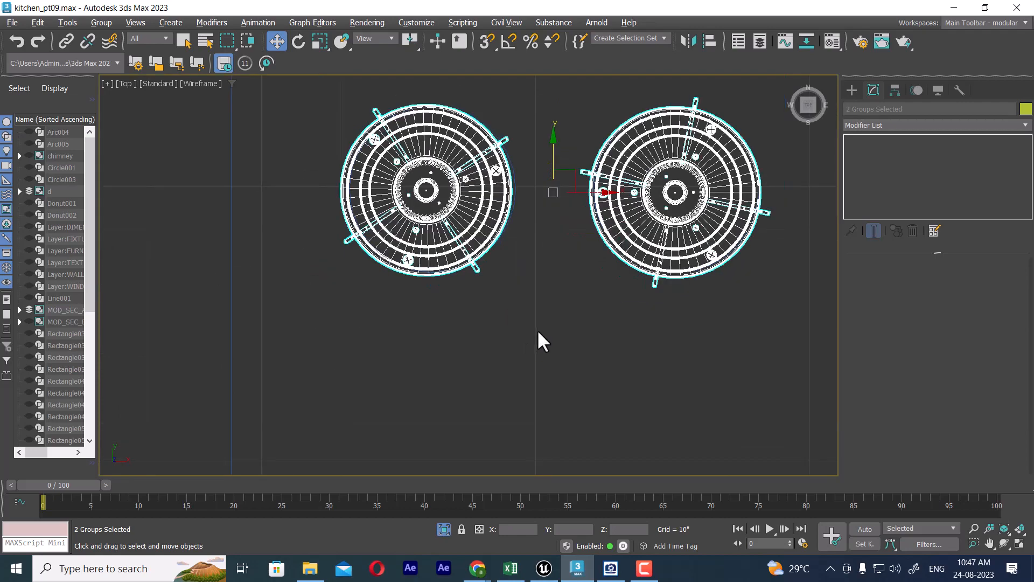
left_click_drag(555, 142, 558, 141)
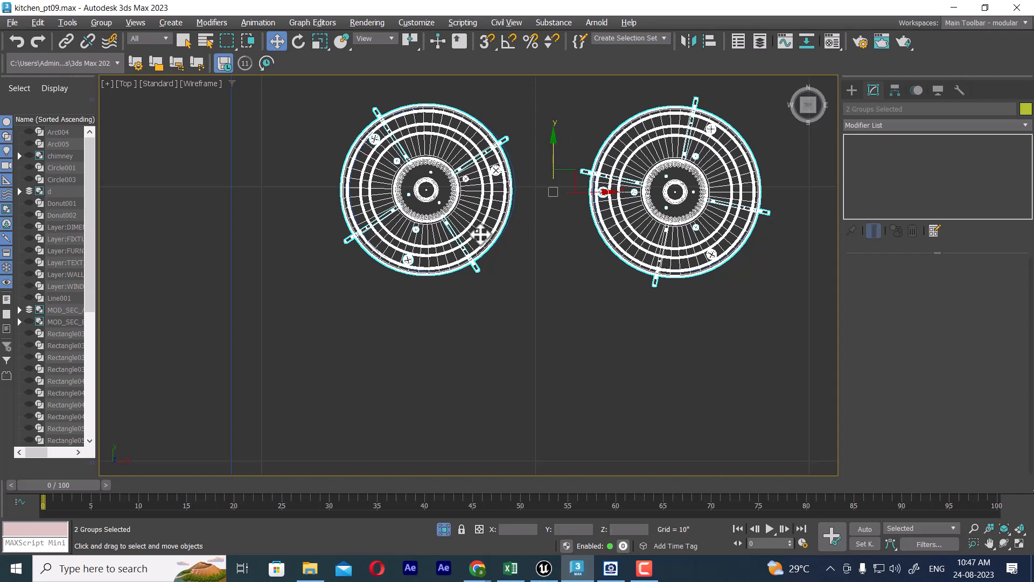
scroll(562, 286, "down", 5)
scroll(648, 331, "up", 1)
Step: In the hob base, select each lower recess's vertices in turn and nudge them to center the hole around its burner
left_click(647, 331)
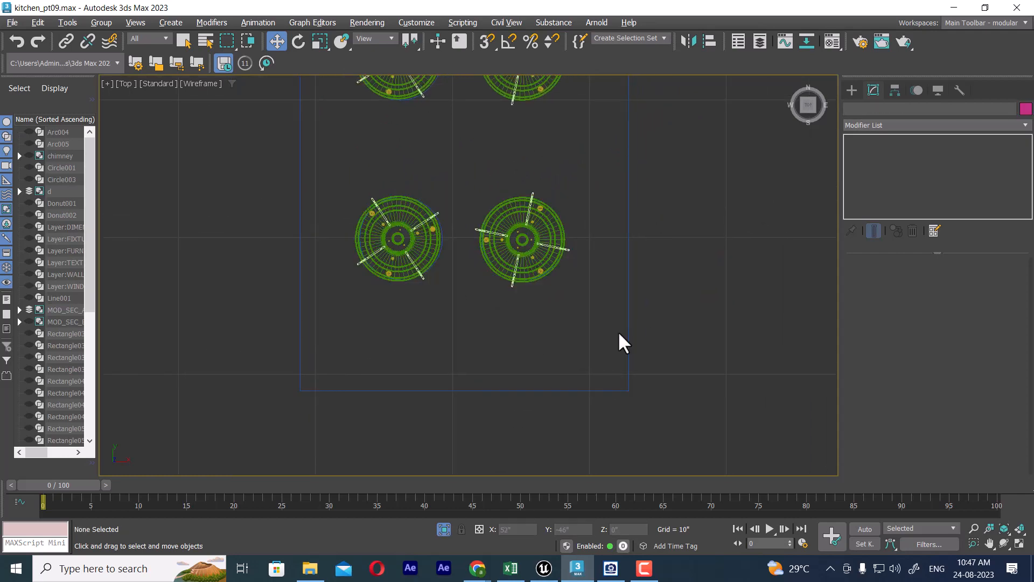
left_click(628, 332)
left_click(897, 280)
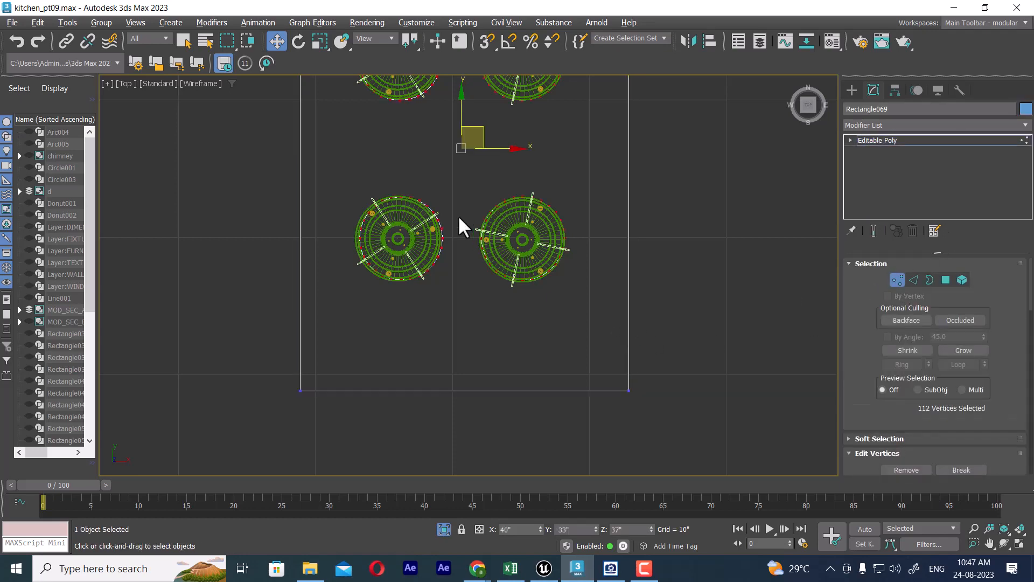
left_click_drag(460, 342, 460, 344)
scroll(486, 298, "up", 3)
middle_click_drag(449, 254, 538, 332)
left_click_drag(455, 254, 451, 254)
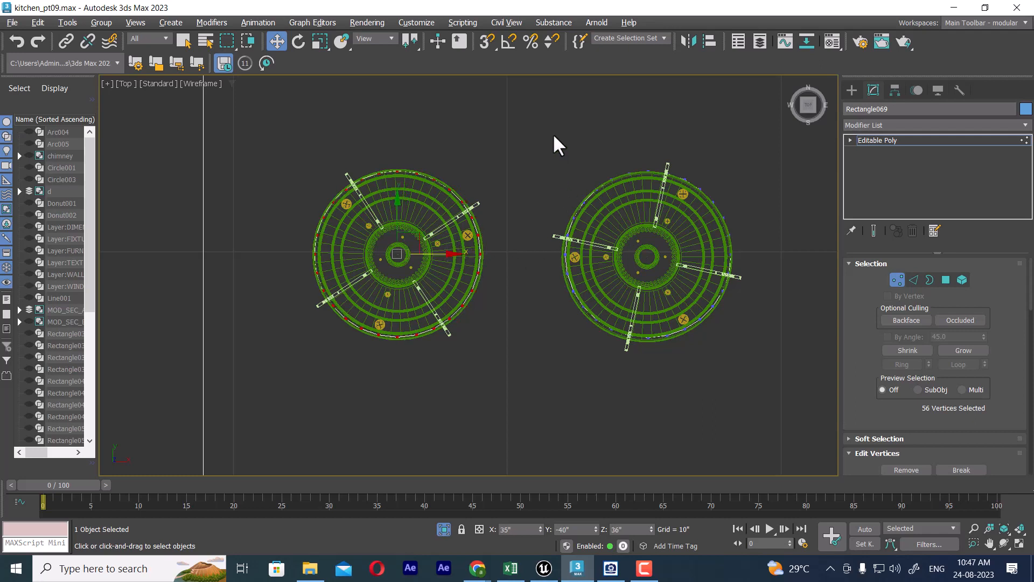
left_click_drag(746, 423, 746, 420)
left_click_drag(650, 201, 647, 208)
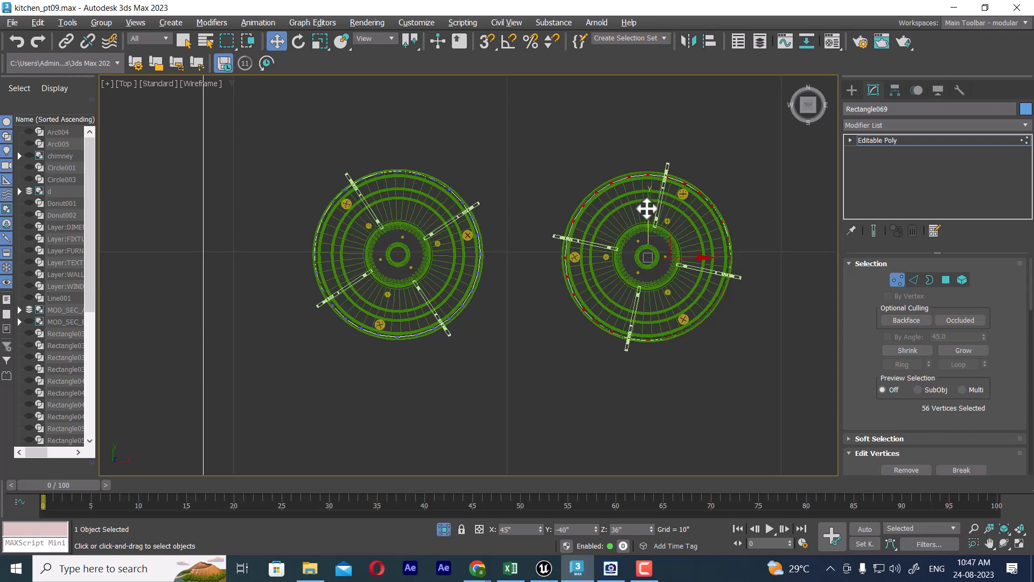
Step: Nudge the upper-left recess's vertices along X and Y to center the hole around its burner, and leave vertex editing
scroll(612, 243, "down", 5)
middle_click_drag(584, 144, 557, 293)
left_click_drag(567, 326, 567, 325)
scroll(565, 315, "up", 3)
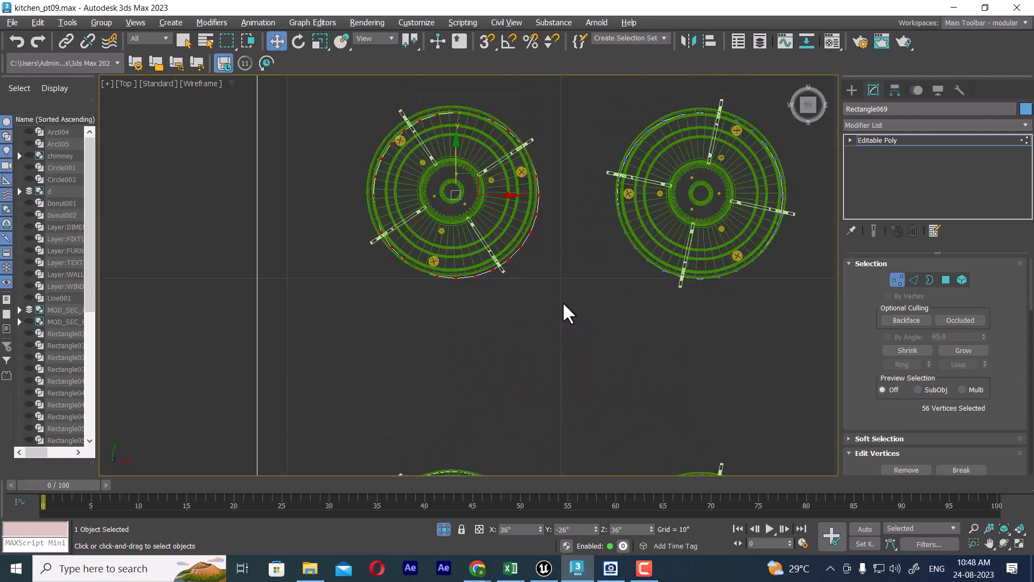
left_click_drag(456, 146, 454, 145)
left_click_drag(511, 195, 508, 215)
scroll(566, 269, "down", 3)
right_click(628, 280)
left_click(590, 262)
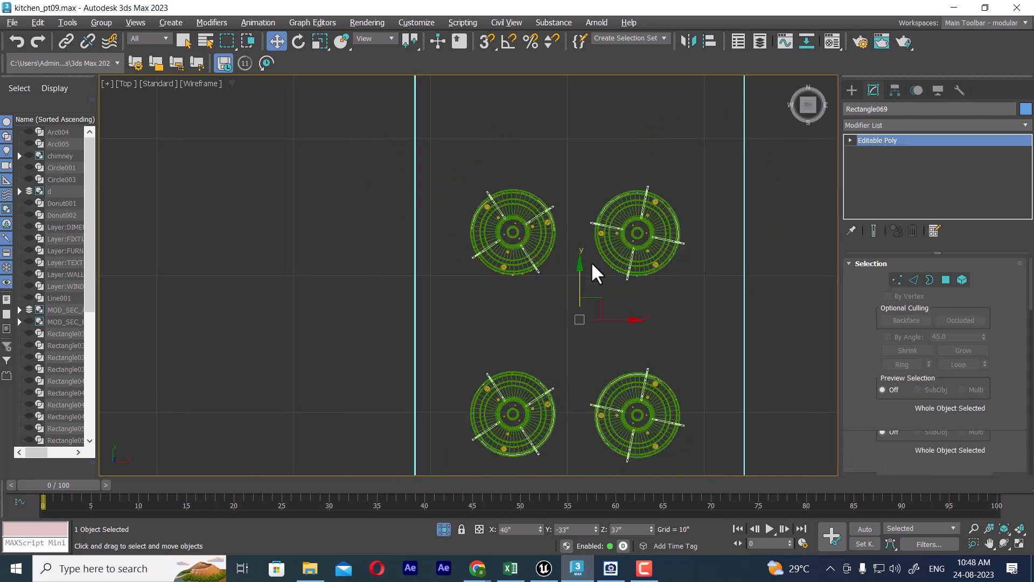
Step: Compare the four-burner hob in perspective with the stove reference photo in ACDSee Quick View, and return to the 3ds Max scene
key("p")
scroll(558, 330, "down", 4)
mouse_move(621, 335)
middle_mouse_down("alt")
mouse_move(557, 330)
mouse_move(652, 333)
mouse_move(660, 355)
middle_mouse_up("alt")
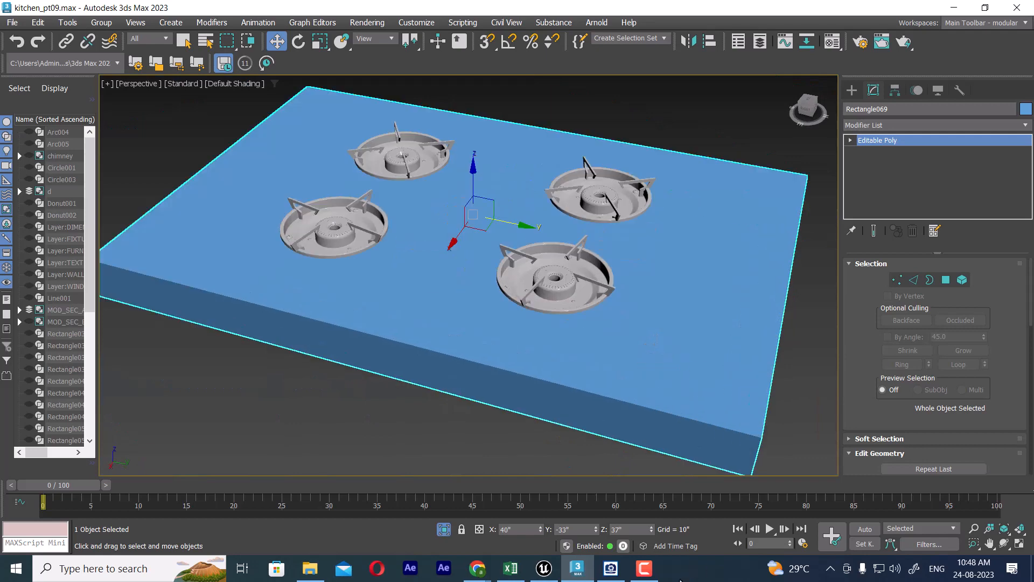
left_click(611, 568)
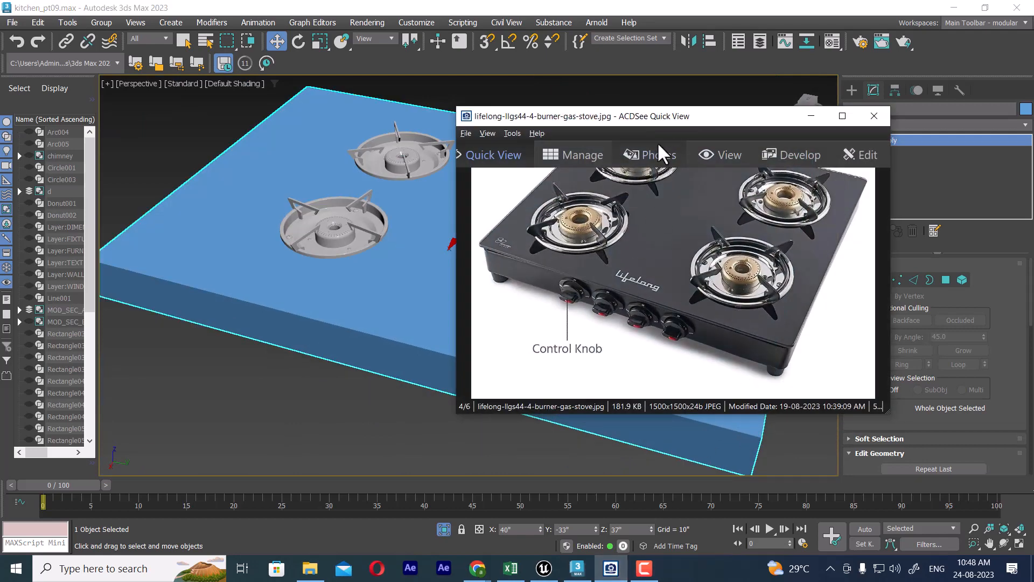
left_click_drag(670, 115, 770, 93)
scroll(399, 359, "down", 3)
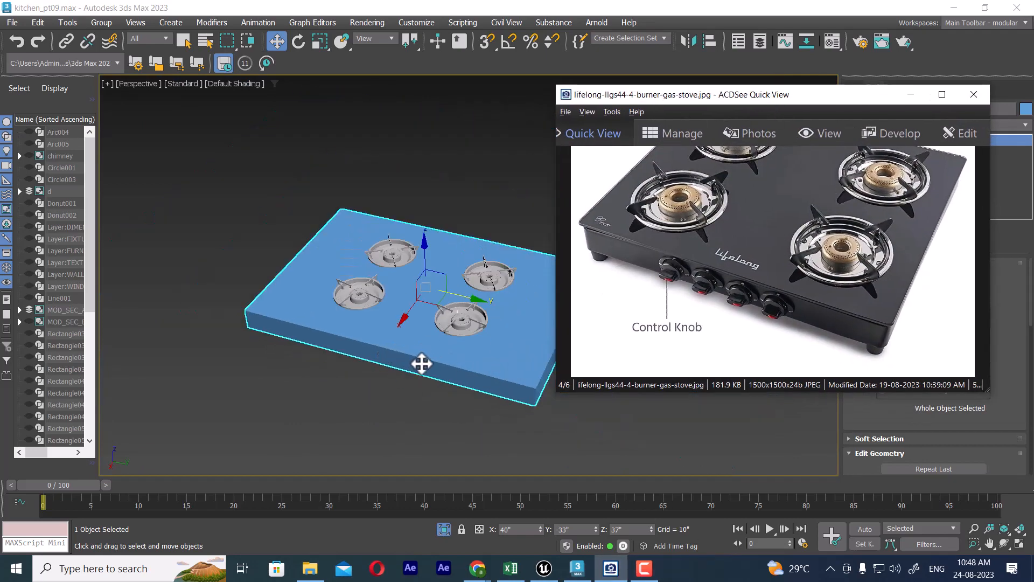
middle_click_drag(422, 364, 408, 345, "alt")
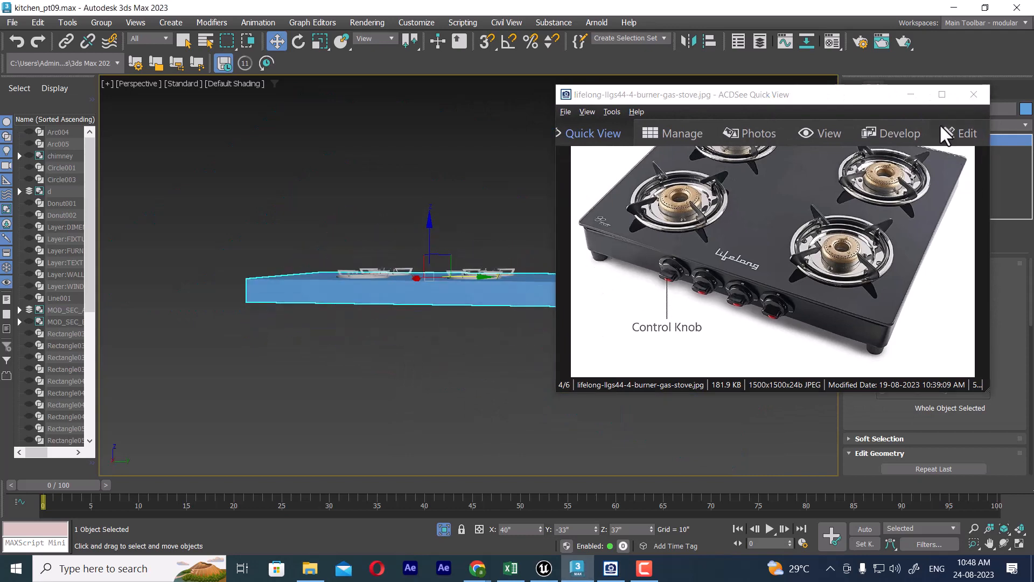
left_click(911, 96)
Step: Reselect the hob base and select its four vertical corner edges for editing, displaying the model with edged faces
left_click(555, 377)
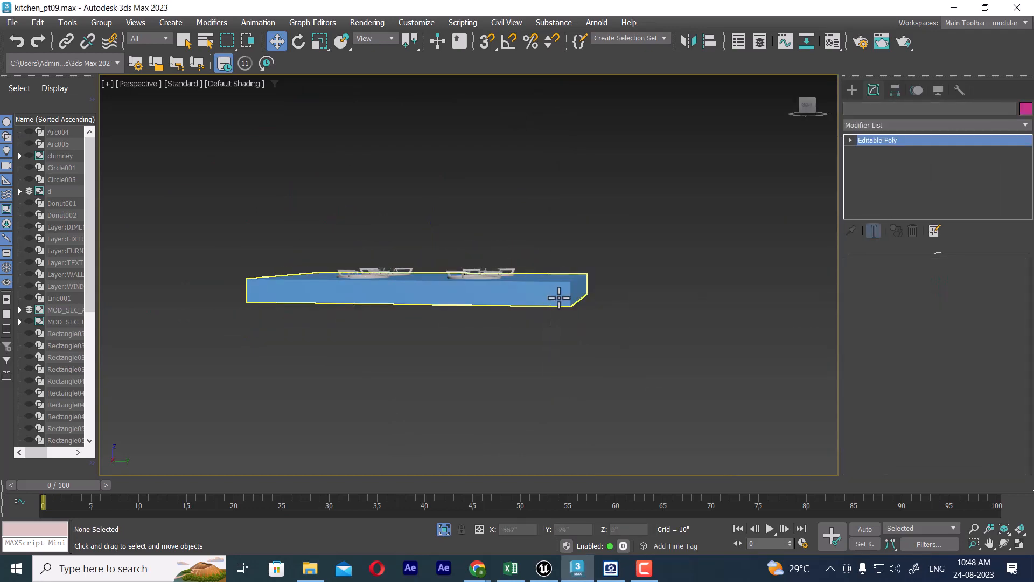
left_click(559, 298)
middle_click_drag(538, 302, 558, 330, "alt")
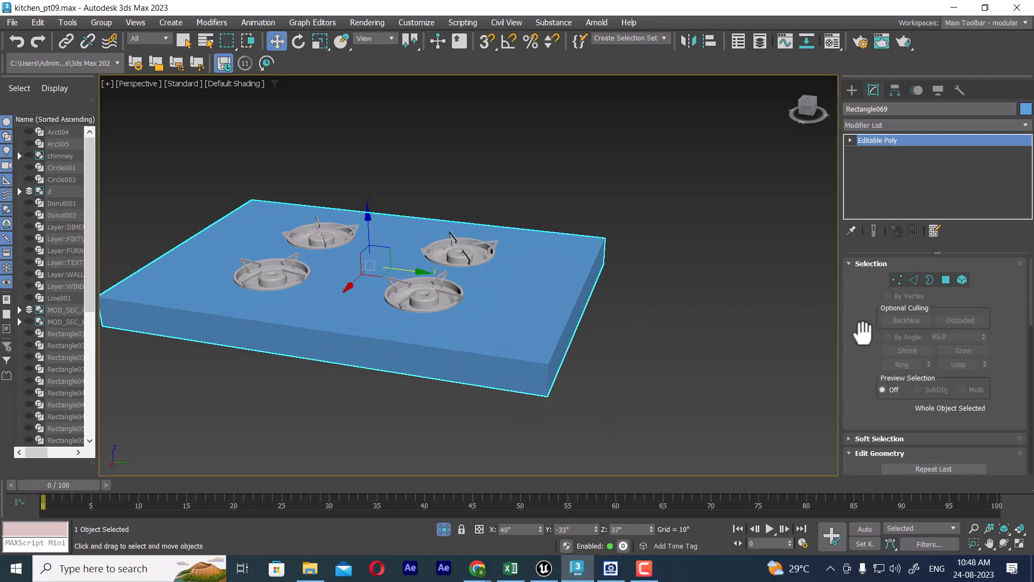
middle_click_drag(467, 374, 499, 358)
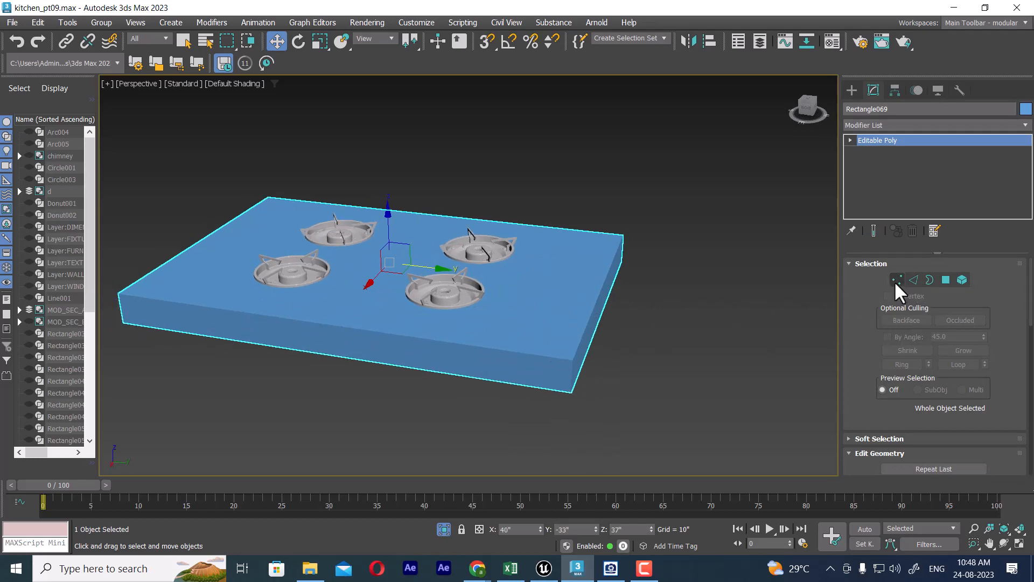
left_click(914, 280)
key("F3")
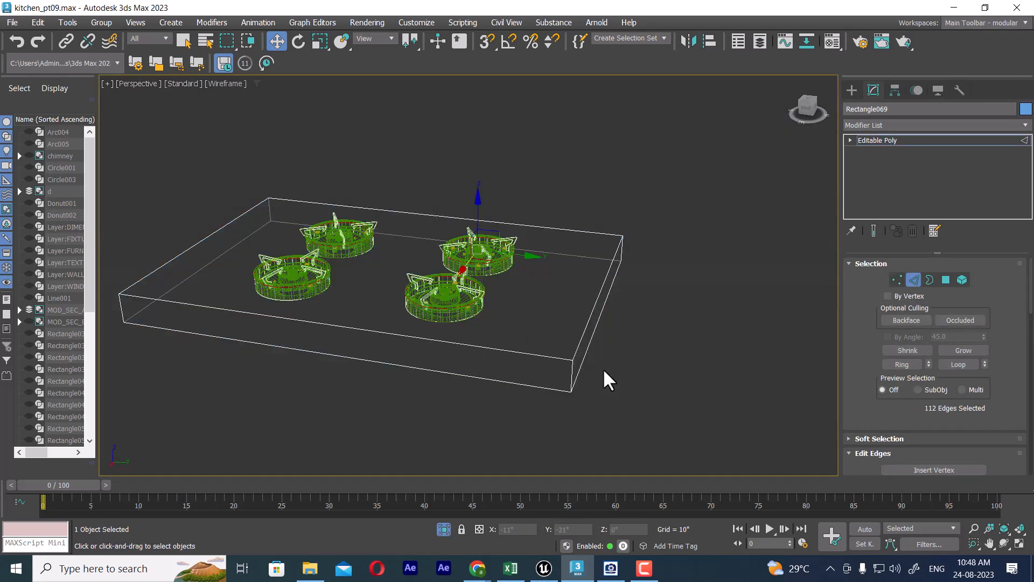
key("F3")
left_click(570, 375)
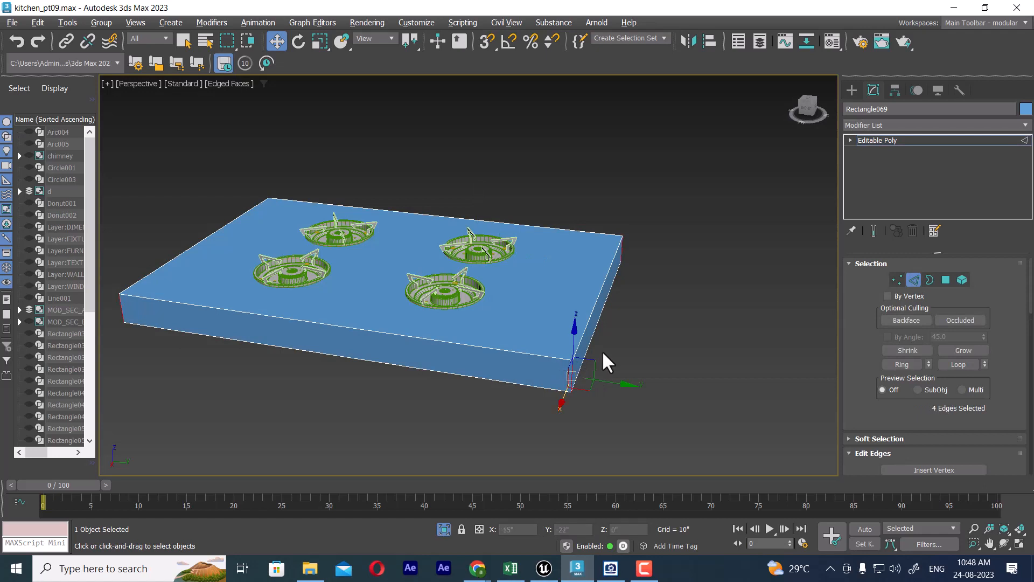
right_click(630, 270)
left_click(512, 315)
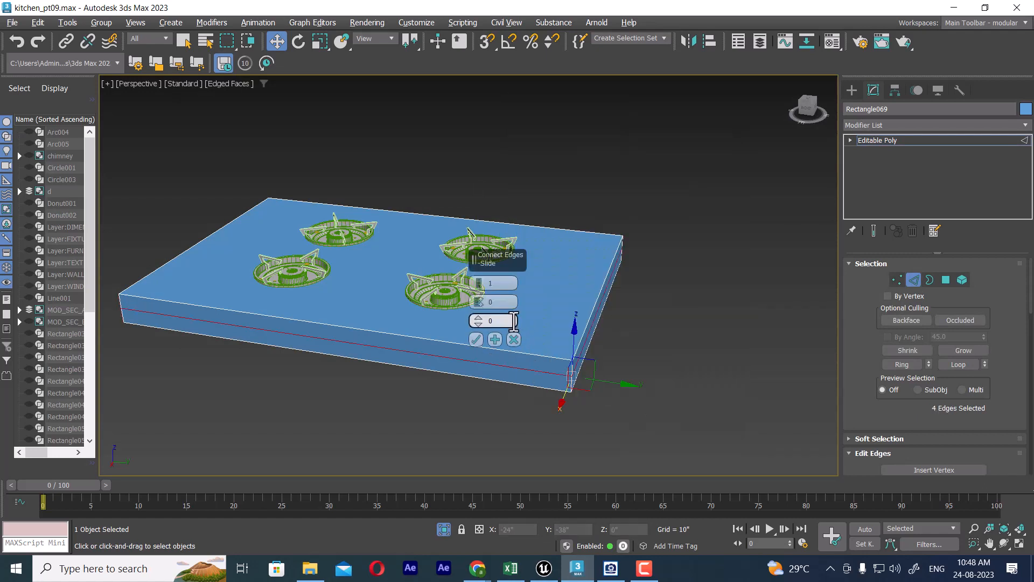
left_click_drag(479, 296, 462, 411)
right_click(480, 307)
left_click(946, 280)
middle_click_drag(584, 419, 563, 370, "alt")
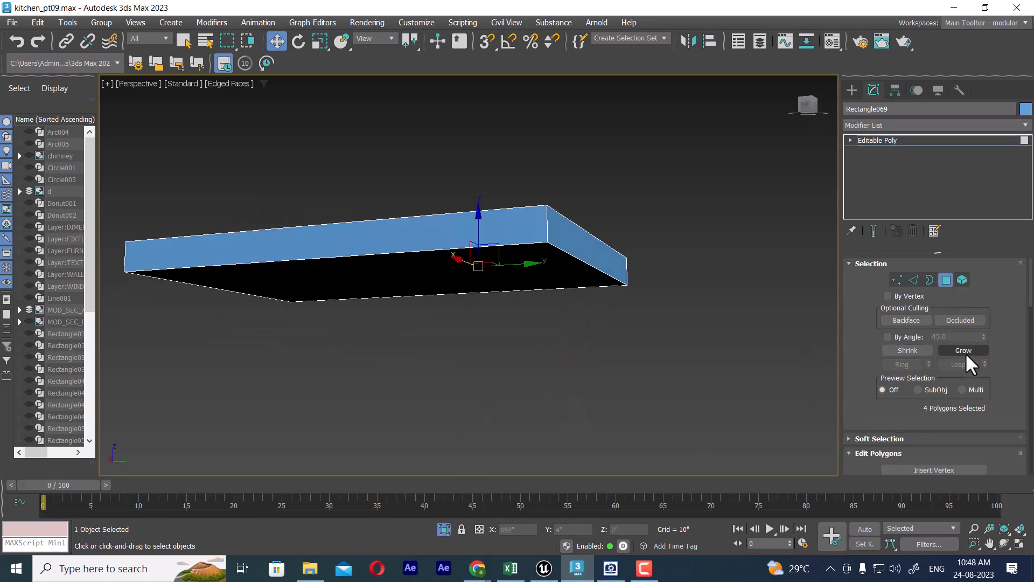
Step: Connect the hob base's four vertical corner edges with one segment, slid toward the top face
left_click(914, 281)
middle_click_drag(693, 307, 699, 330, "alt")
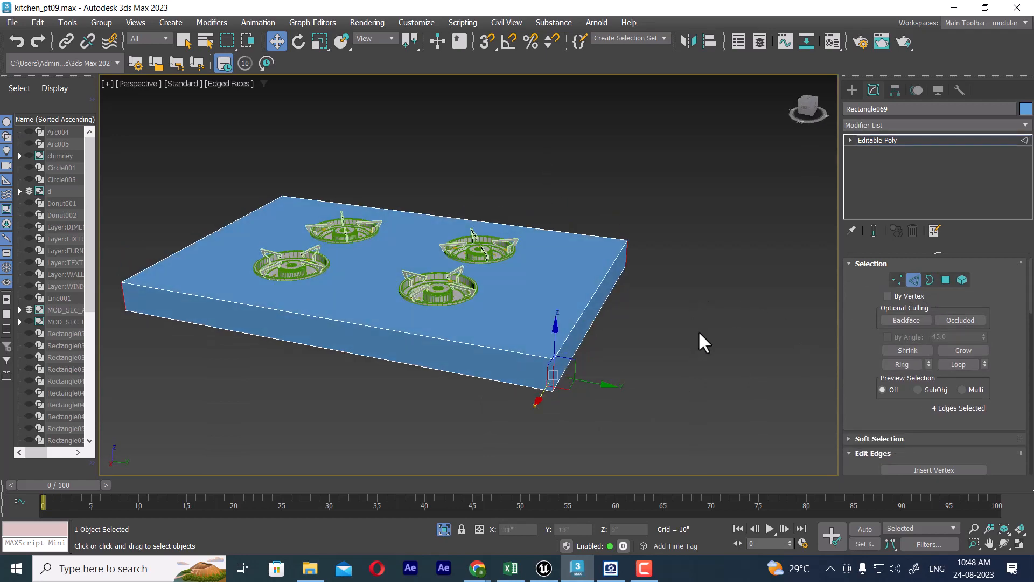
right_click(697, 328)
left_click(580, 374)
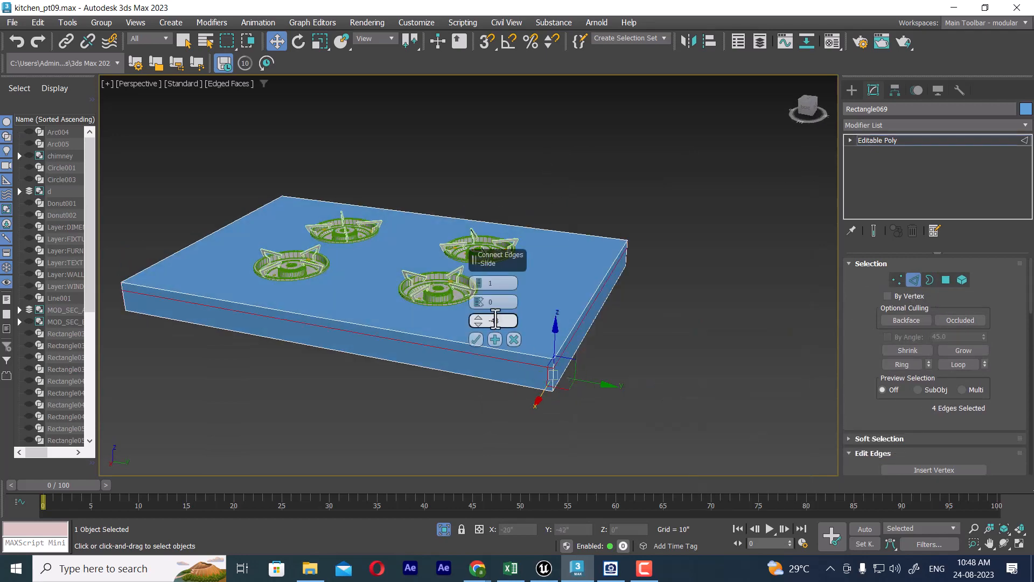
left_click(474, 341)
Step: In the front view, select the hob base's side polygons below the new edge loop together with its underside
middle_click_drag(673, 366, 697, 385)
key("f")
scroll(667, 353, "down", 5)
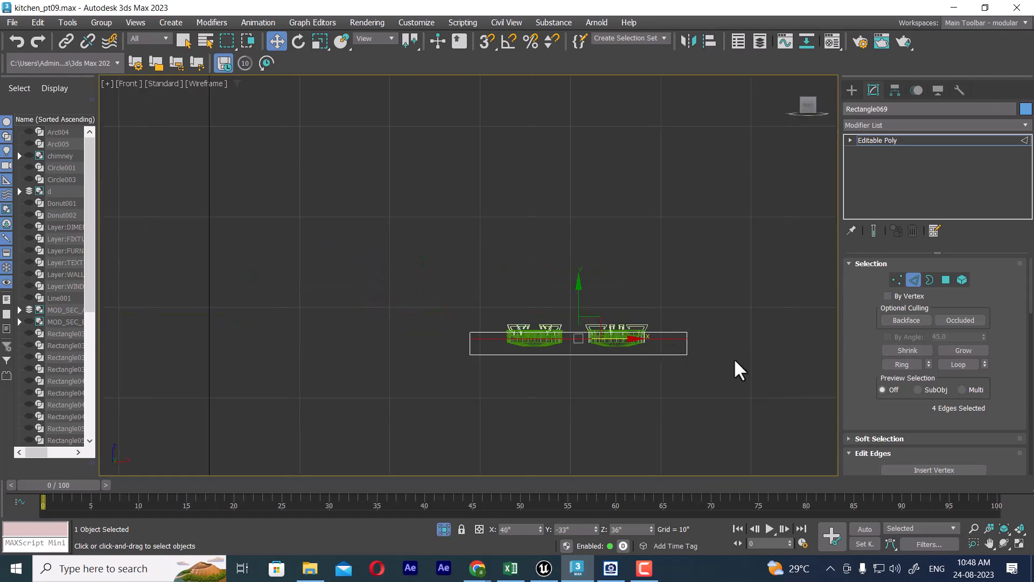
left_click(409, 391)
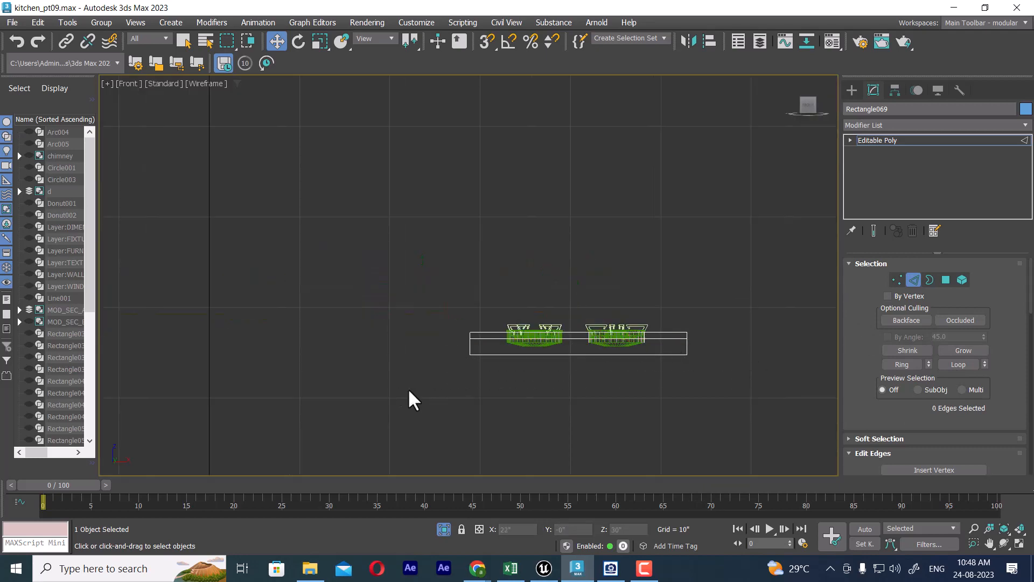
left_click(945, 280)
left_click_drag(323, 398, 340, 393)
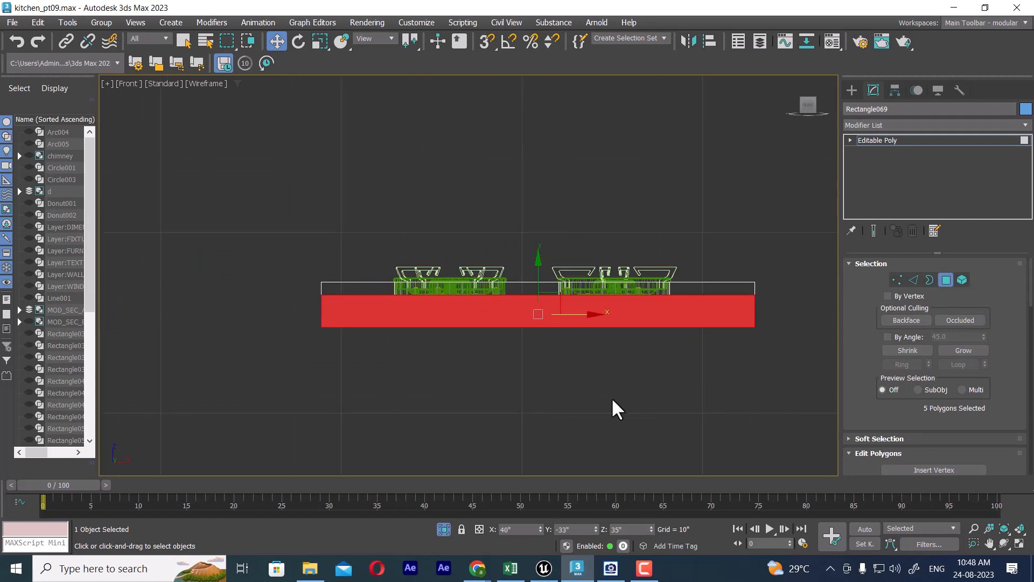
key("p")
right_click(633, 255)
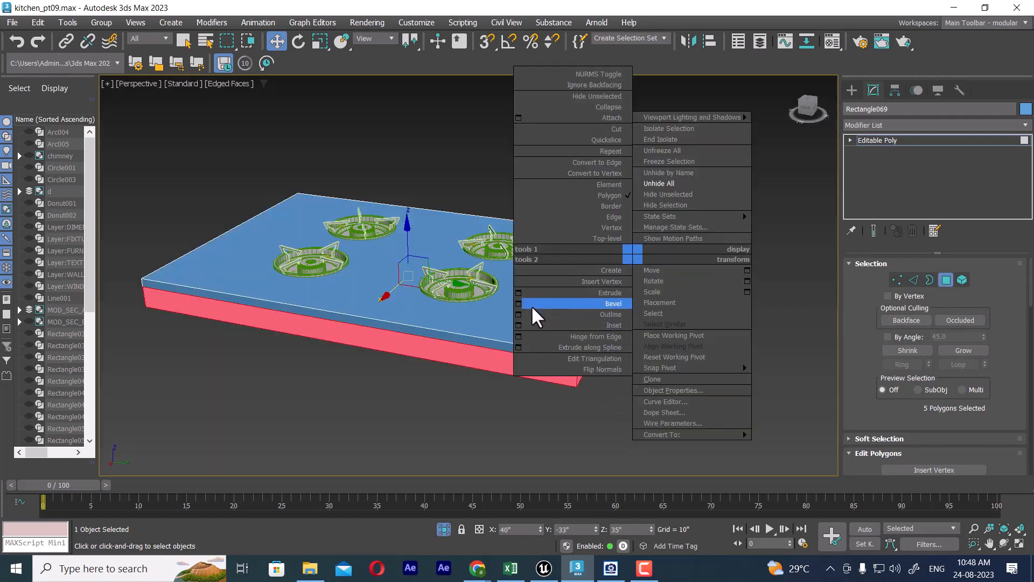
left_click(518, 293)
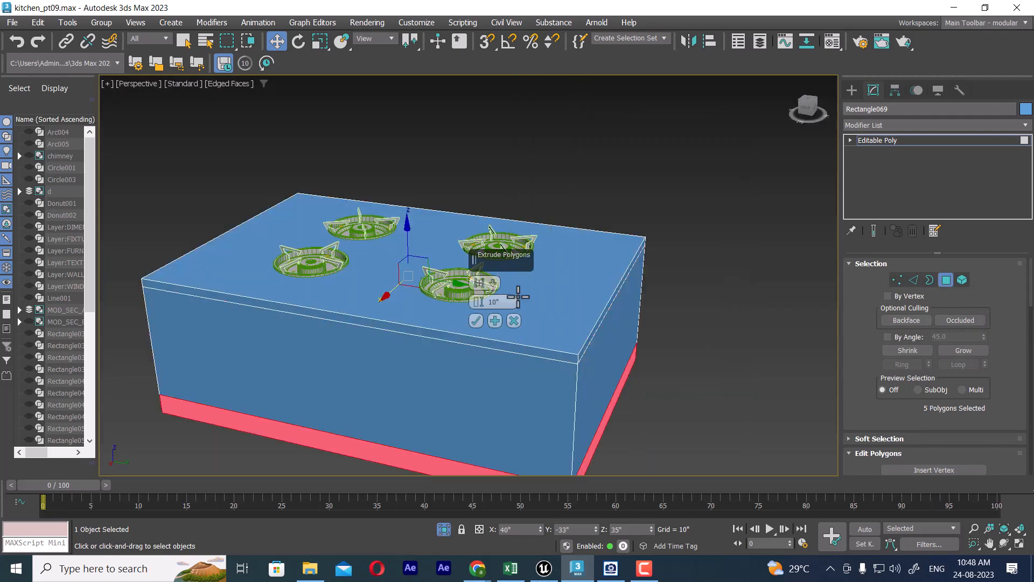
left_click(478, 299)
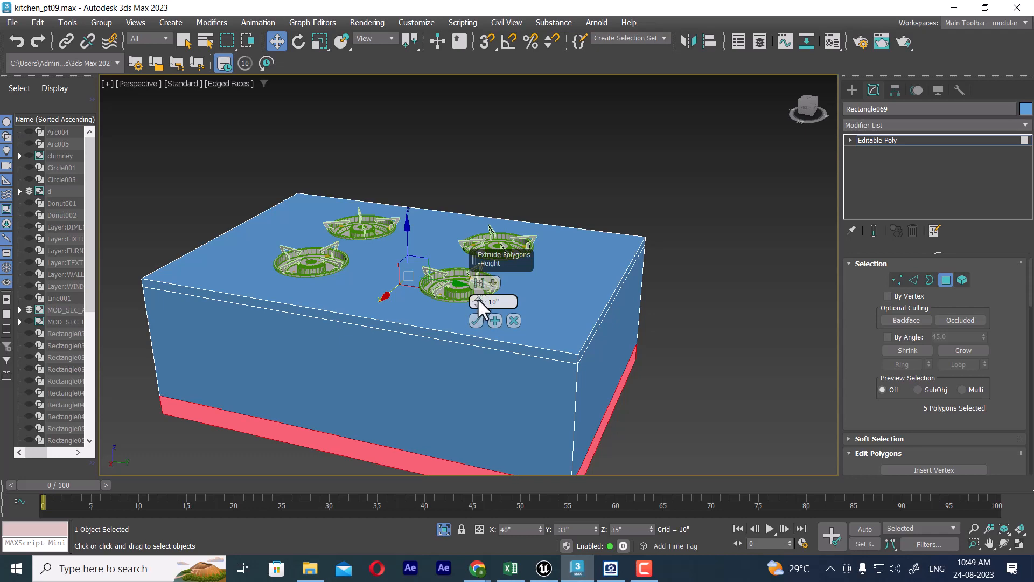
left_click_drag(478, 302, 477, 315)
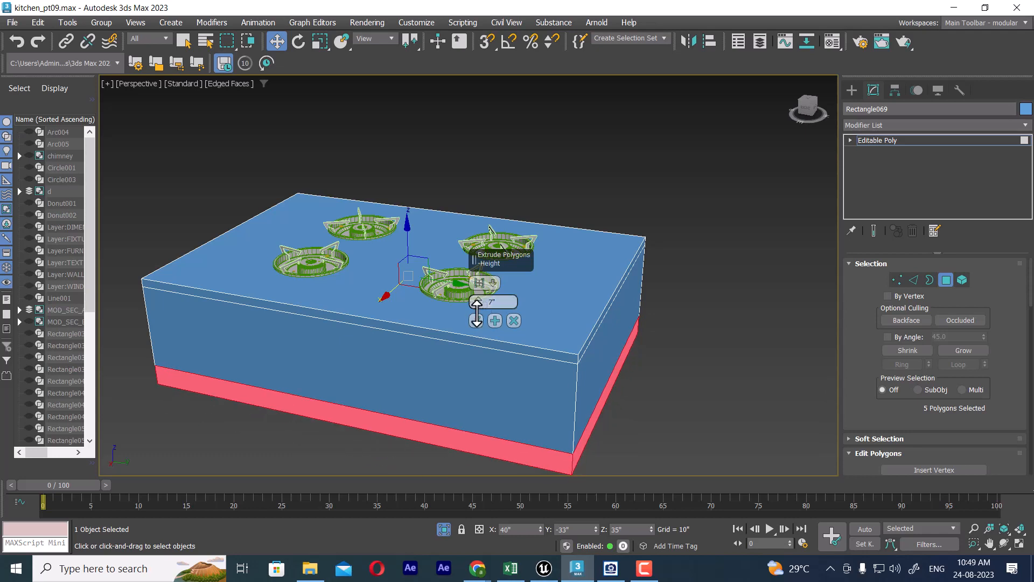
left_click(514, 320)
Step: Try to inset the selected lower side and underside polygons of the hob base with an amount of 0"
right_click(702, 274)
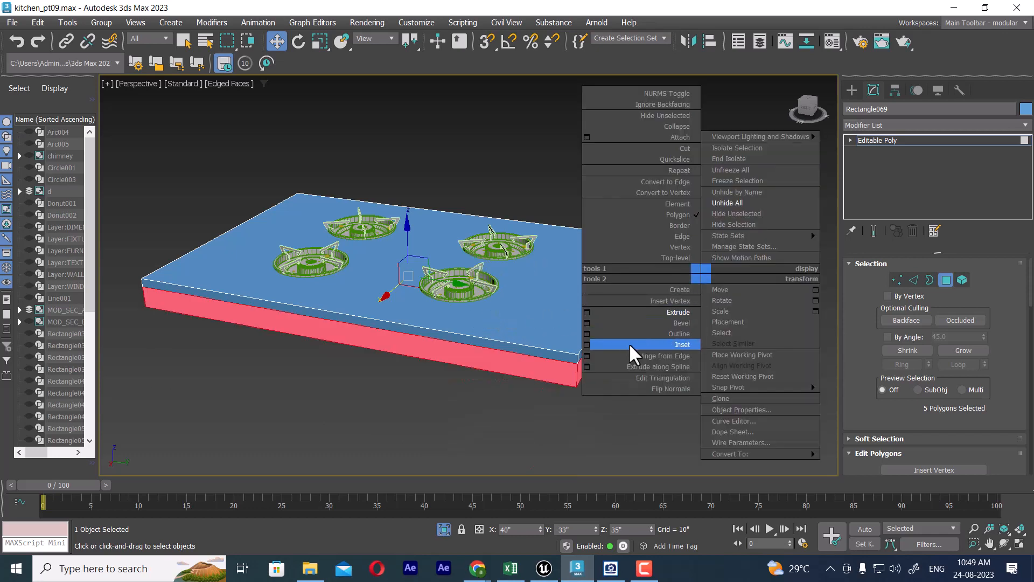
left_click(587, 343)
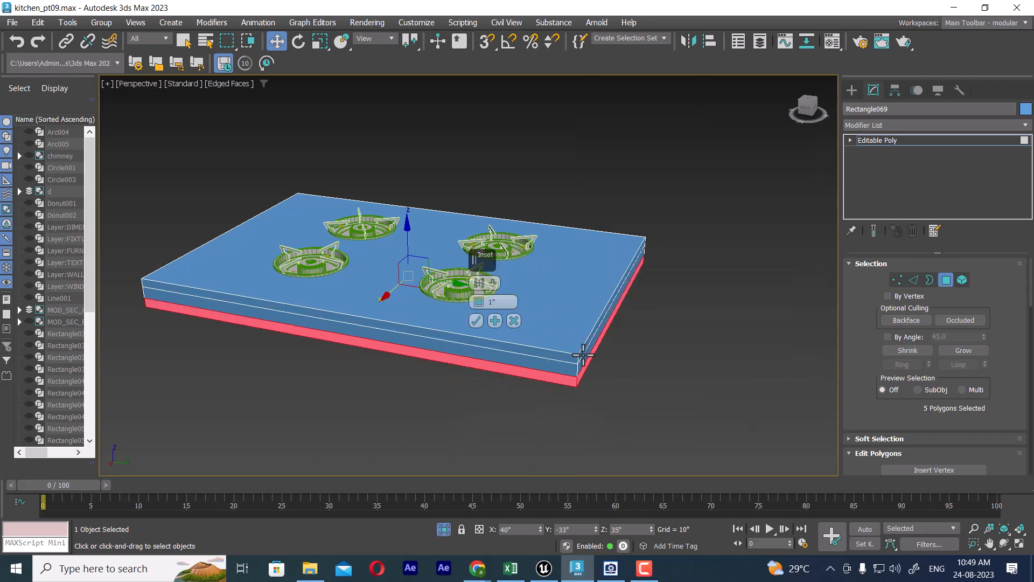
left_click_drag(479, 302, 474, 303)
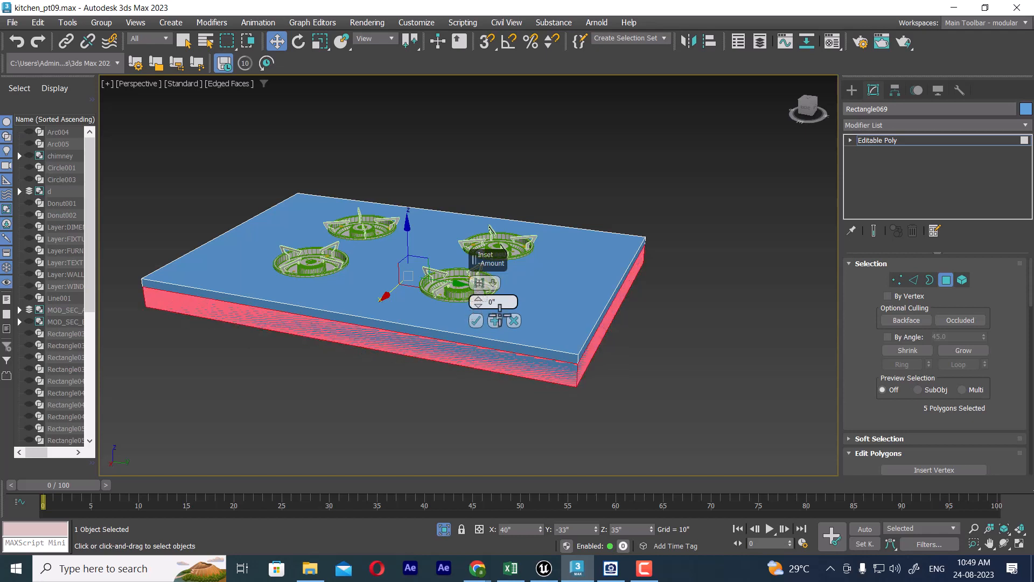
left_click(514, 320)
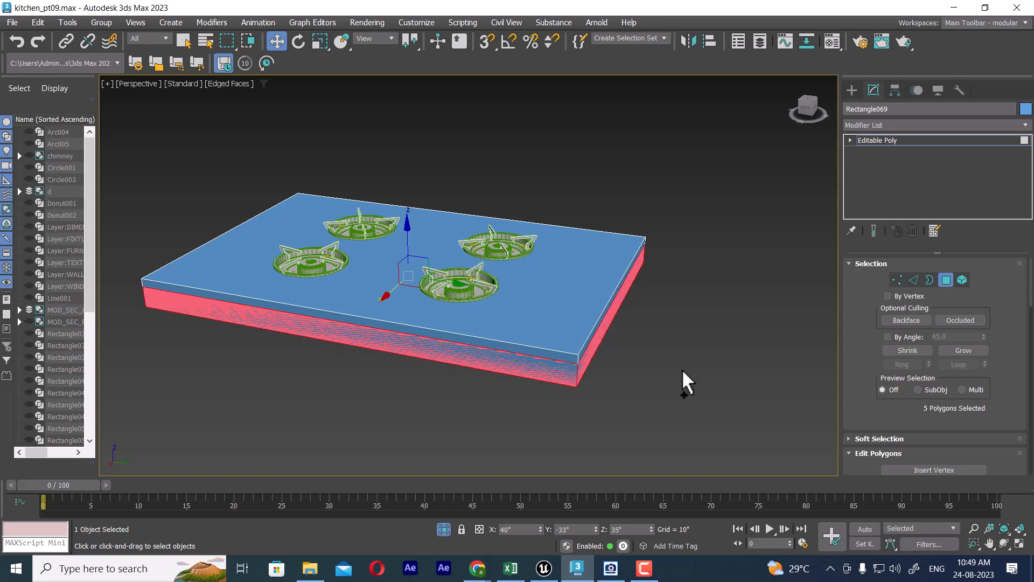
scroll(666, 376, "down", 3)
scroll(667, 377, "up", 3)
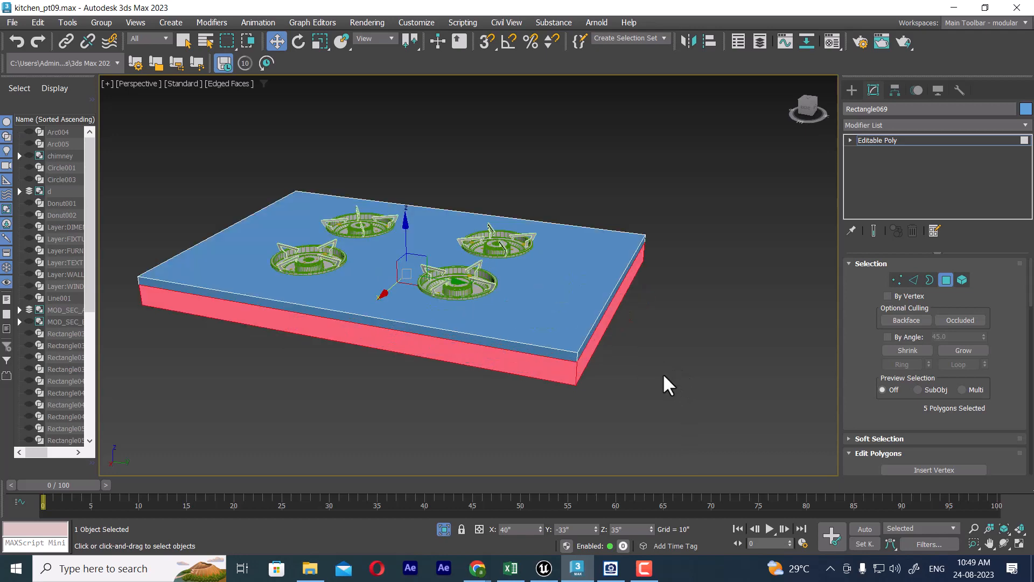
left_click_drag(407, 225, 407, 246)
key("ctrl+z")
Step: Start a bevel on the hob base's selected lower side and underside polygons, zeroing height and outline before giving a slight negative outline
right_click(674, 232)
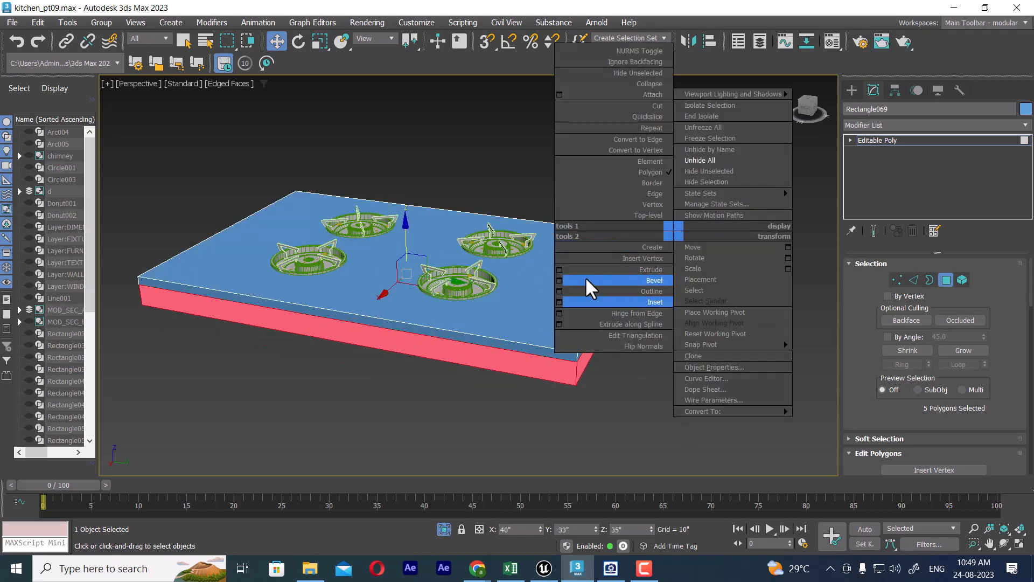
left_click(559, 280)
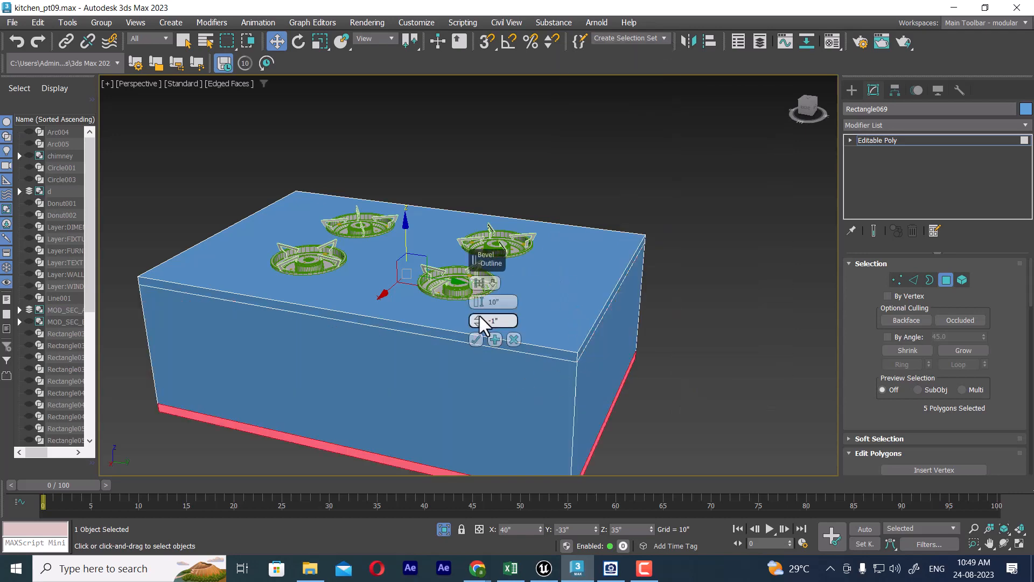
right_click(478, 323)
right_click(478, 304)
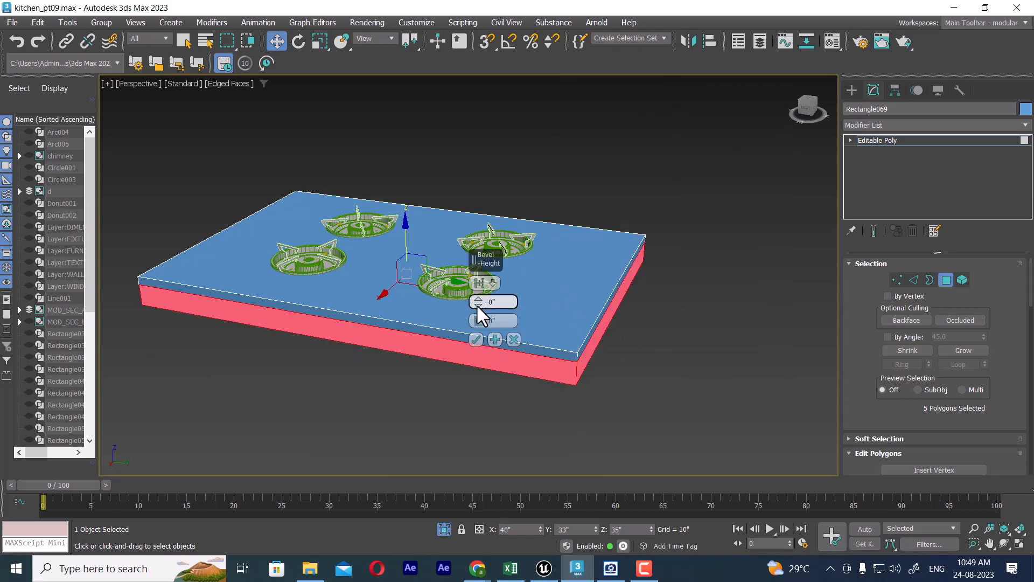
middle_click_drag(591, 396, 620, 403, "alt")
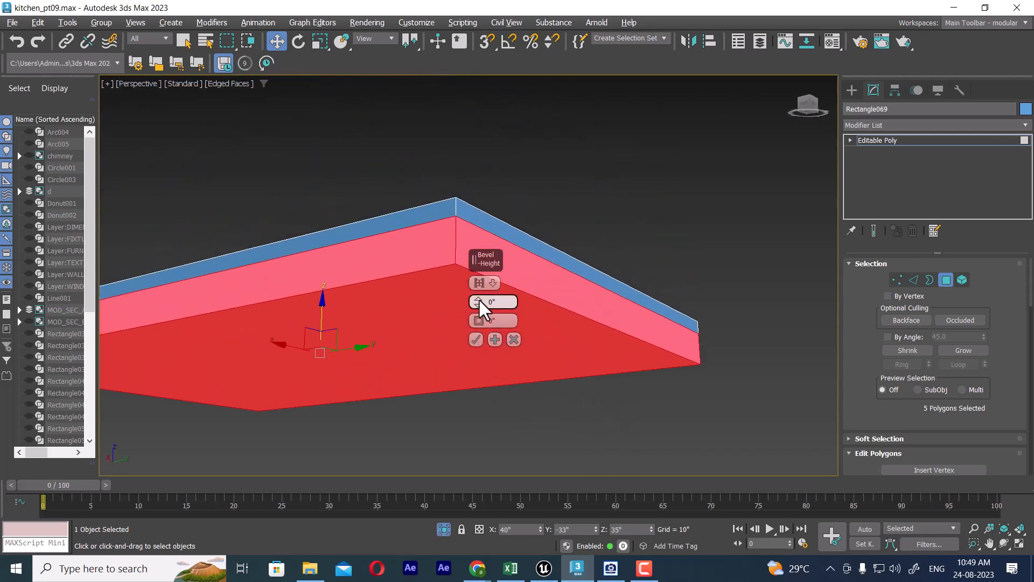
left_click_drag(476, 300, 478, 329)
left_click(480, 317)
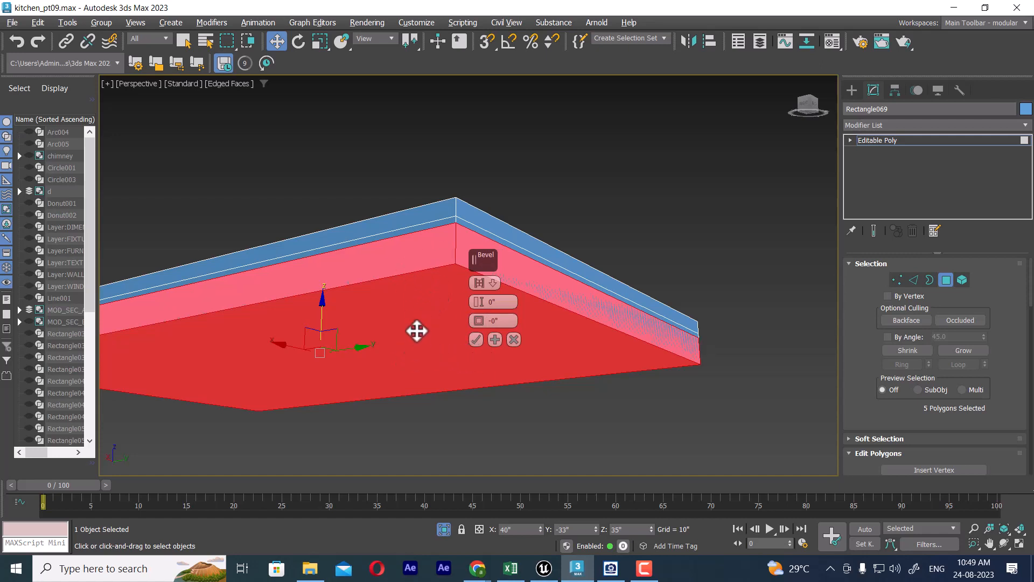
Step: Exclude the underside from the bevel and give the four lower side polygons a slightly negative height and outline
left_click(415, 326, "alt")
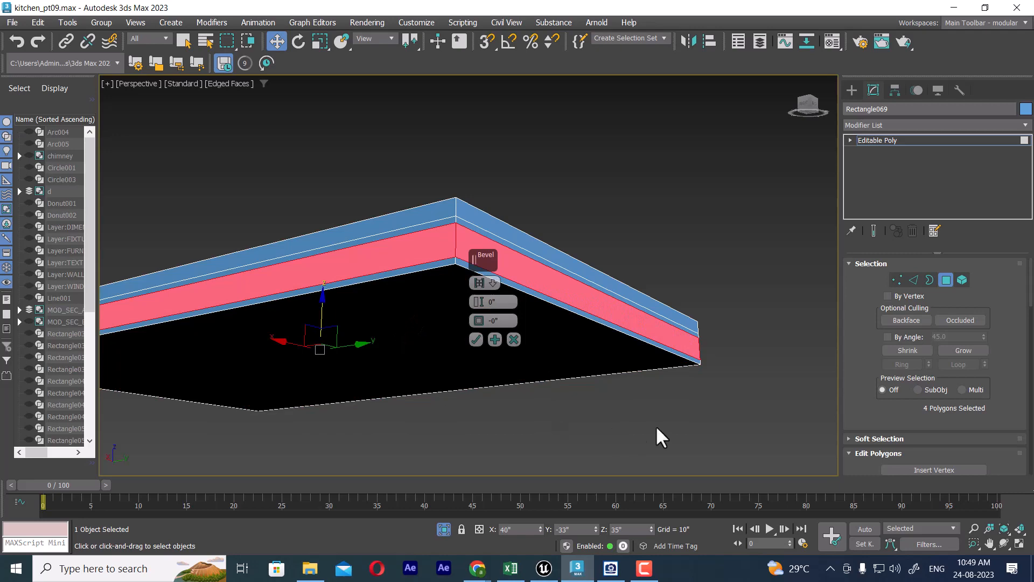
middle_click_drag(656, 426, 683, 434, "alt")
middle_click_drag(613, 409, 678, 406)
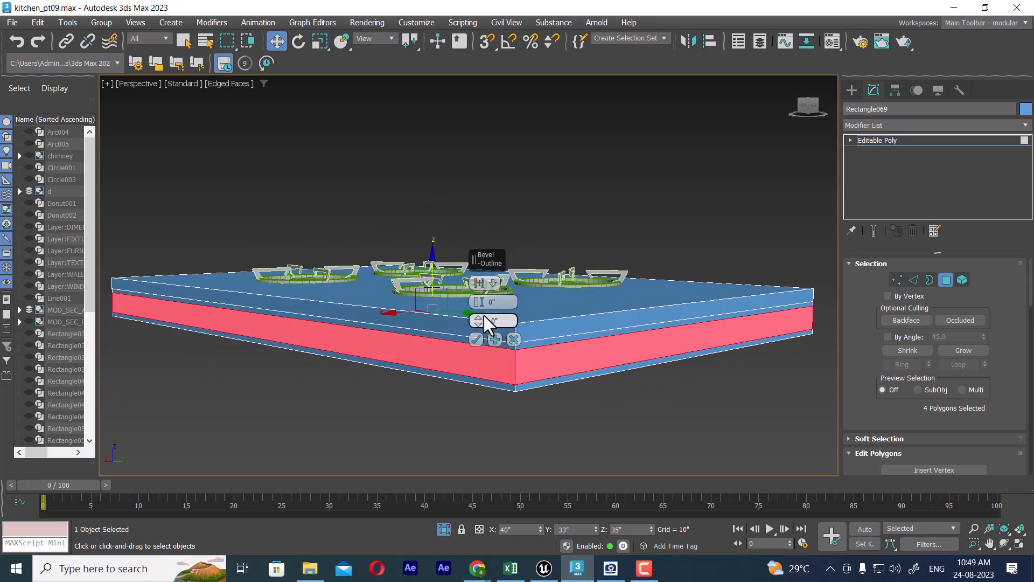
mouse_move(478, 319)
left_mouse_down()
mouse_move(478, 310)
mouse_move(472, 329)
mouse_move(477, 299)
mouse_move(477, 329)
mouse_move(476, 307)
mouse_move(477, 318)
left_mouse_up()
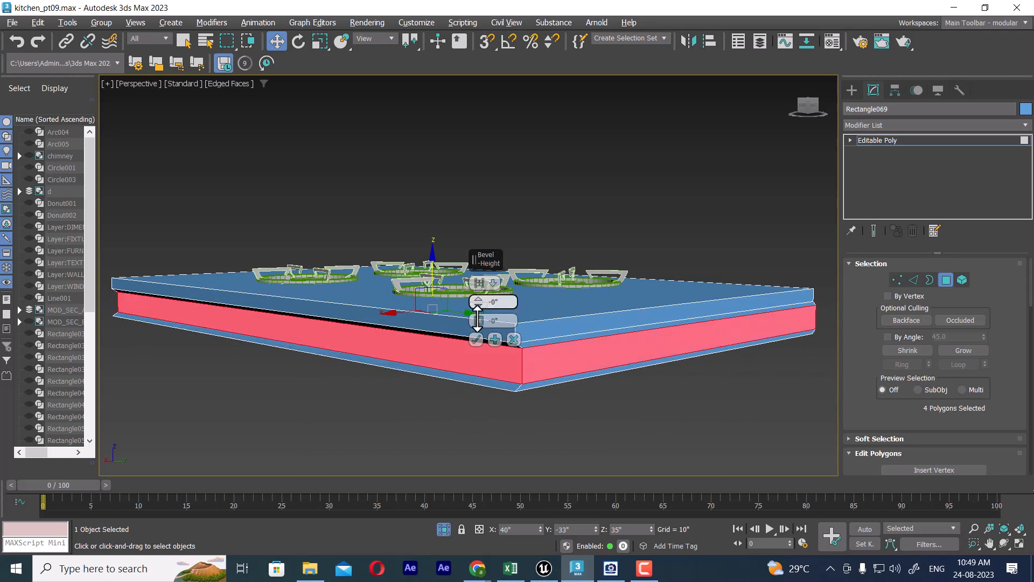
middle_click_drag(483, 369, 671, 434, "alt")
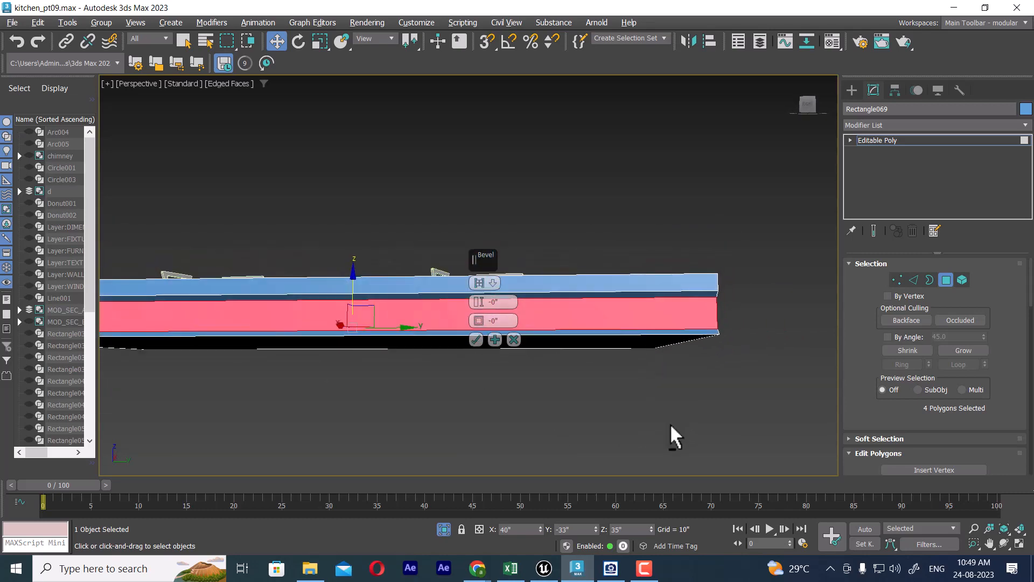
left_click_drag(480, 296, 477, 346)
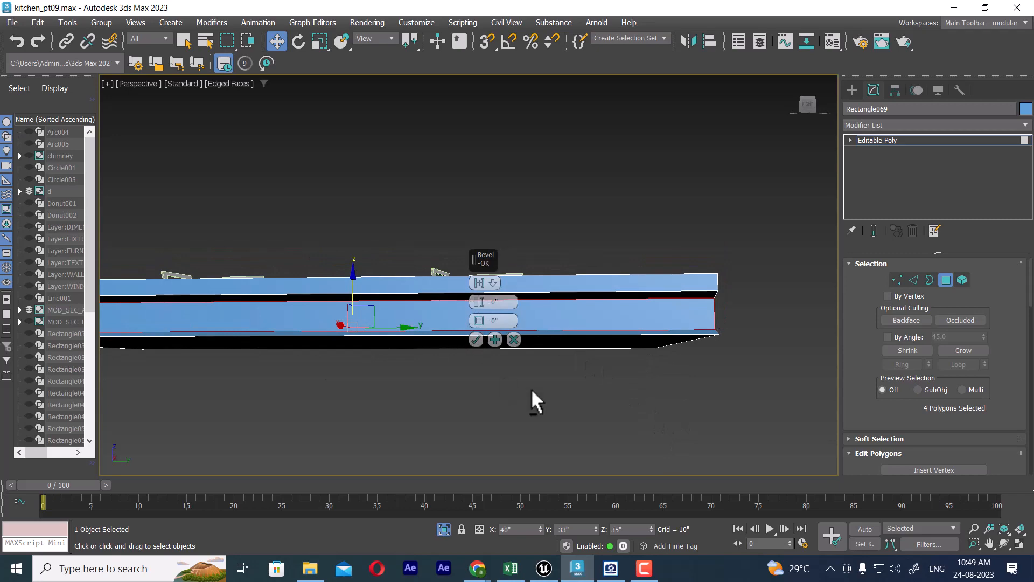
middle_click_drag(654, 427, 600, 408, "alt")
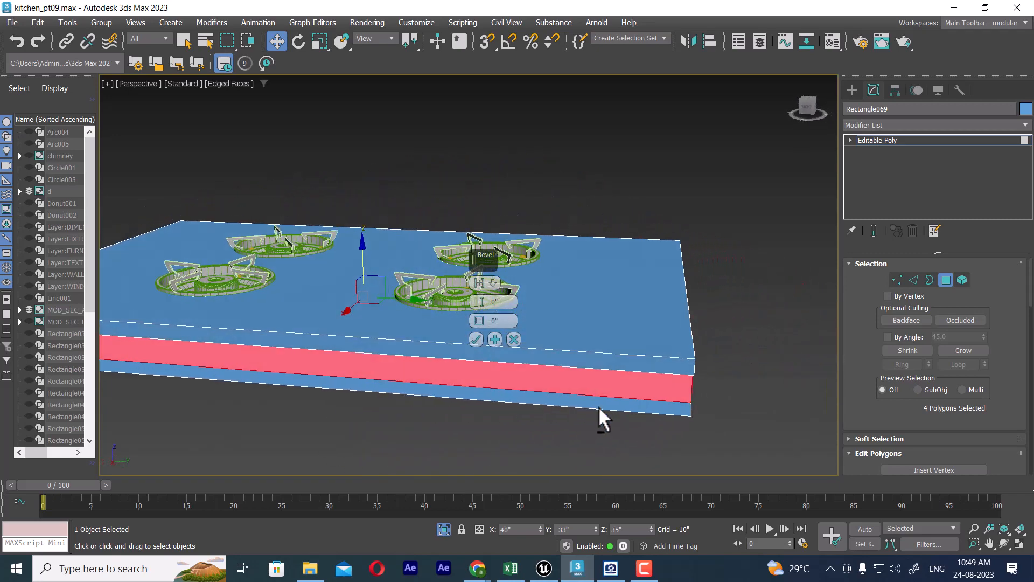
Step: Compare bevel types on the four lower side polygons and switch from Group to the type offering the extra 1.0 value
left_click(492, 282)
left_click(525, 303)
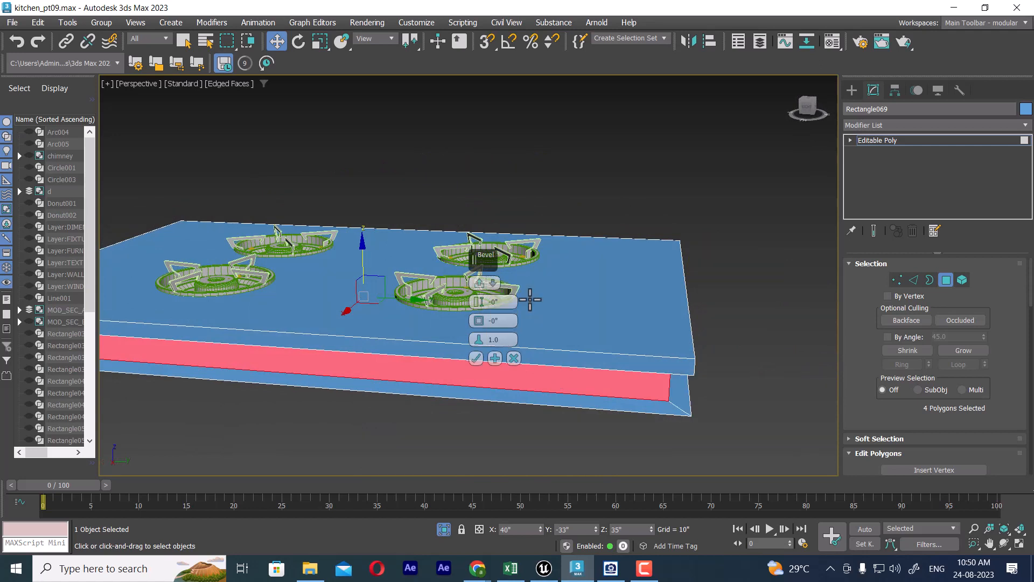
middle_click_drag(722, 410, 684, 372, "alt")
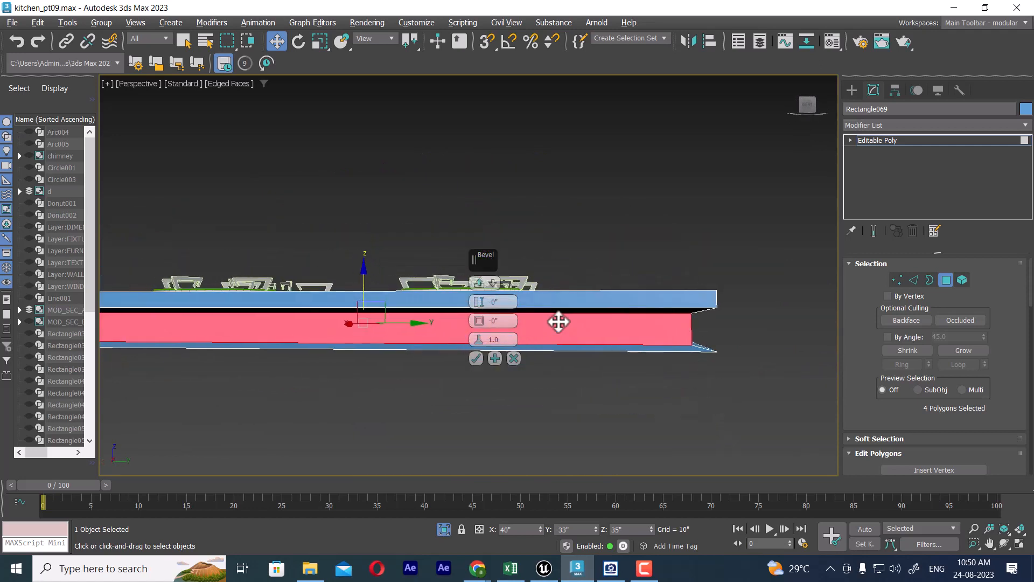
left_click(493, 284)
left_click(511, 293)
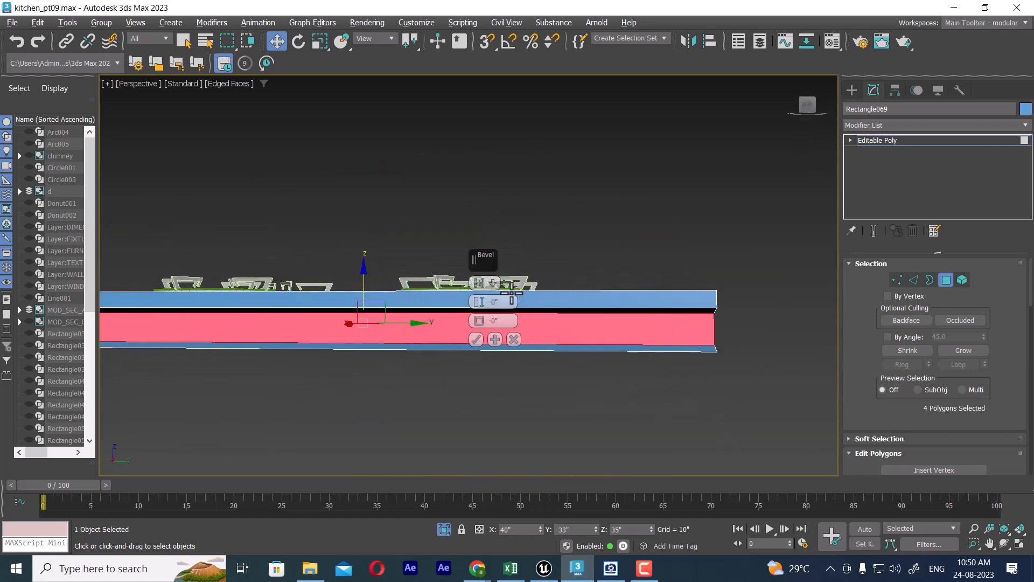
left_click(492, 281)
left_click(494, 300)
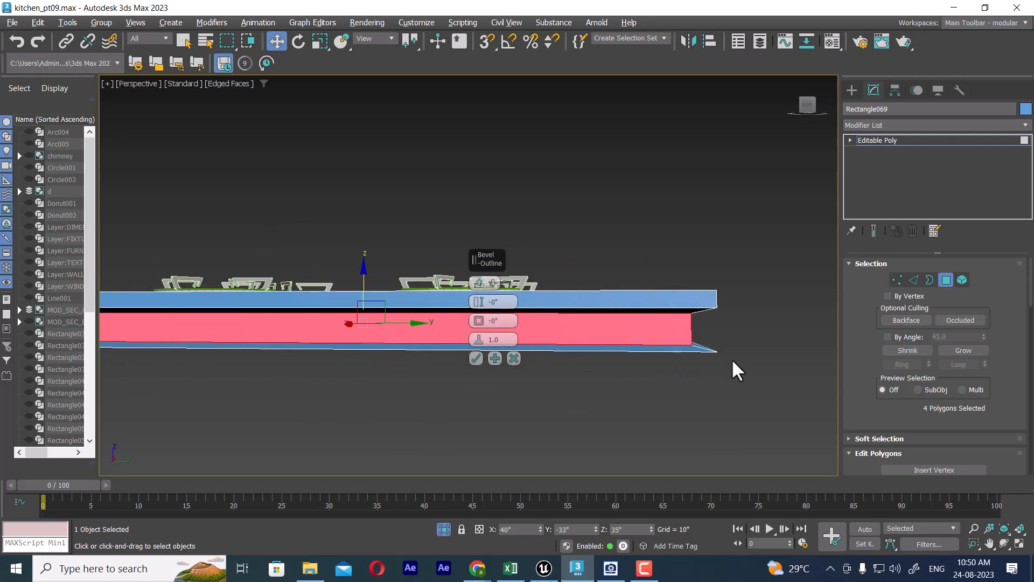
middle_click_drag(711, 331, 657, 363, "alt")
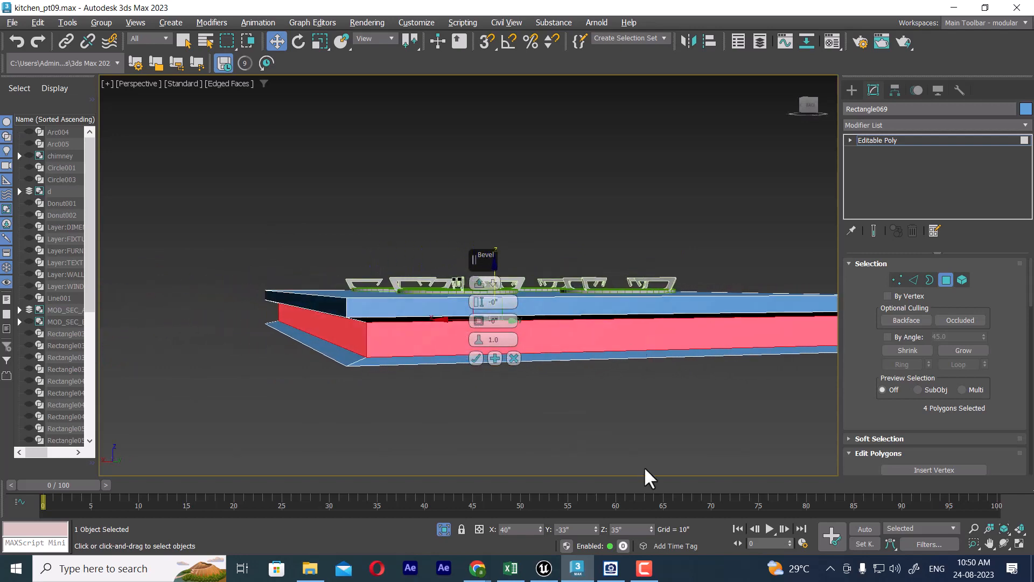
Step: Compare the hob base with the stove reference photo, fine-tune the bevel height for a shallower recess and apply the bevel
left_click(610, 568)
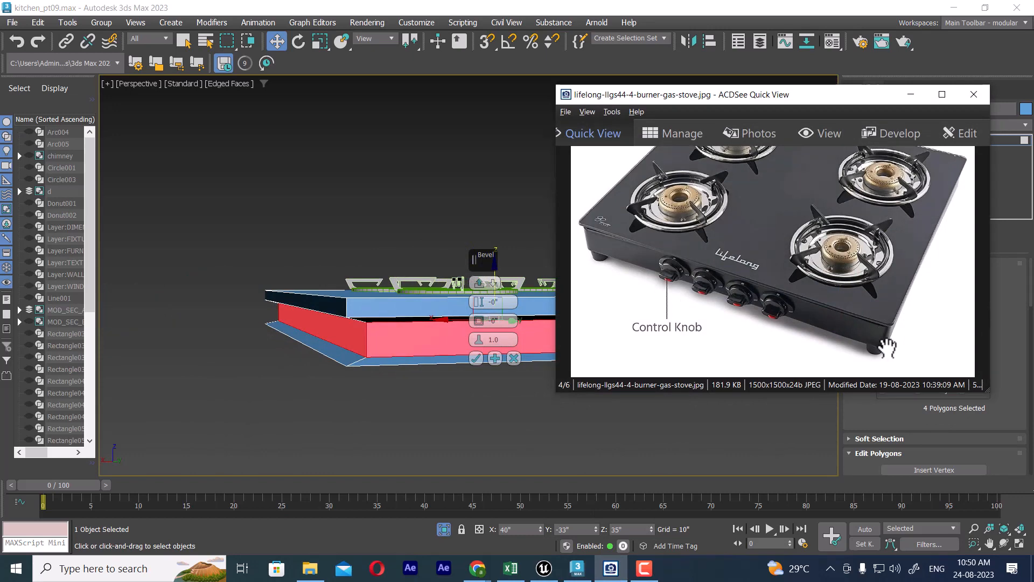
left_click(911, 95)
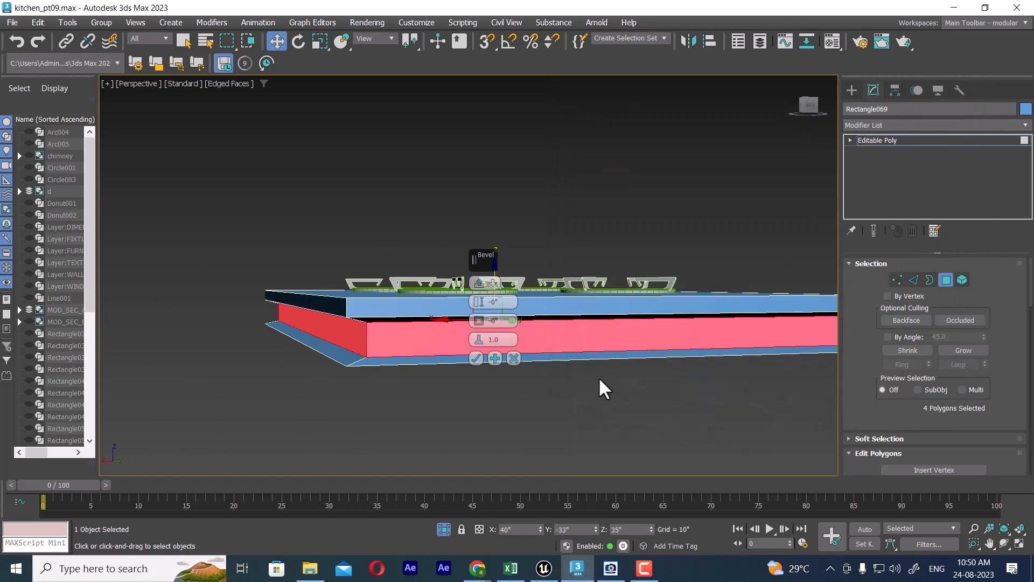
middle_click_drag(599, 377, 538, 351, "alt")
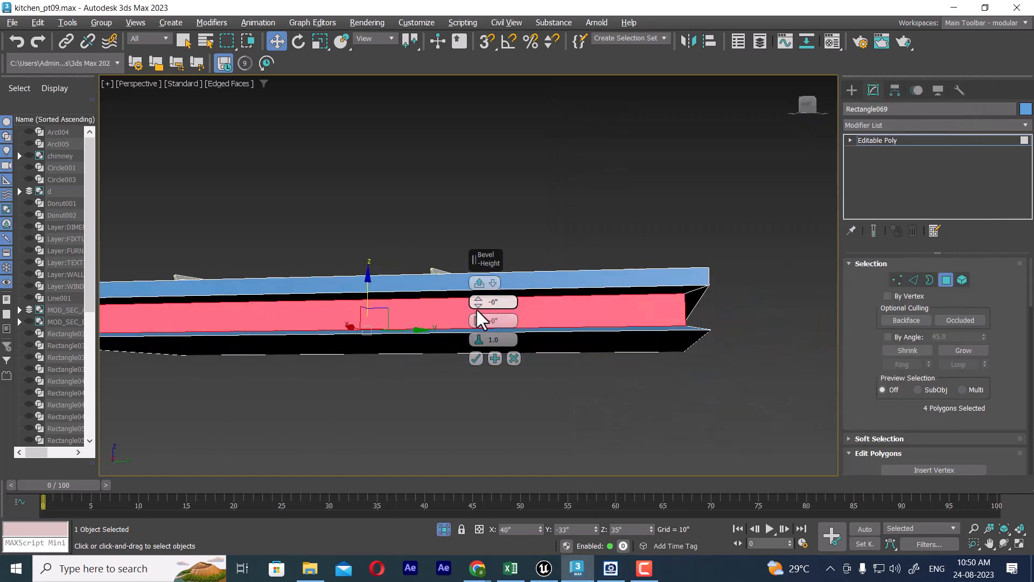
left_click_drag(477, 303, 476, 312)
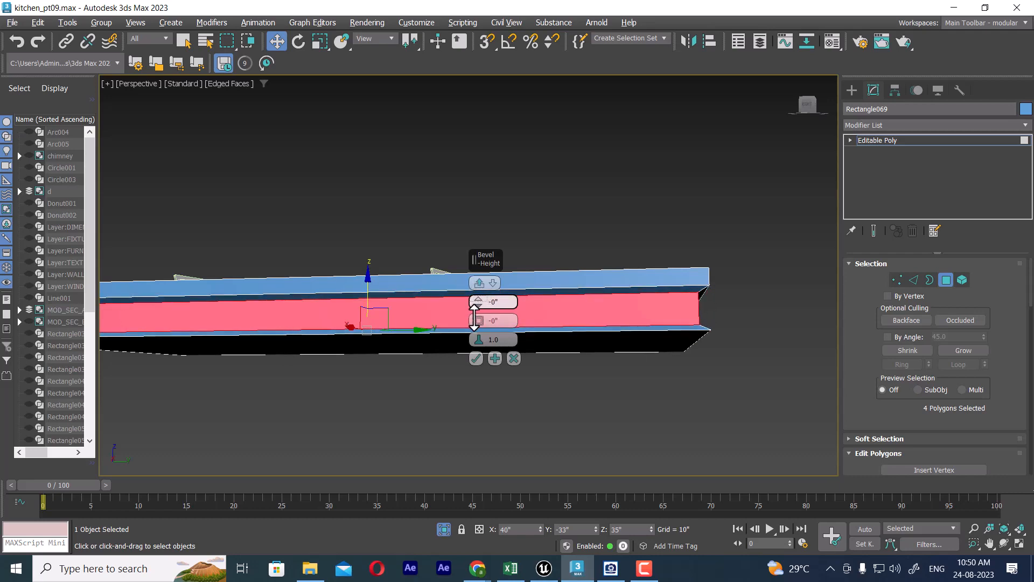
left_click(475, 358)
Step: Select the hob base's underside polygon, grow the selection to include the surrounding bevel lip, and delete these polygons
middle_click_drag(625, 370, 466, 407, "alt")
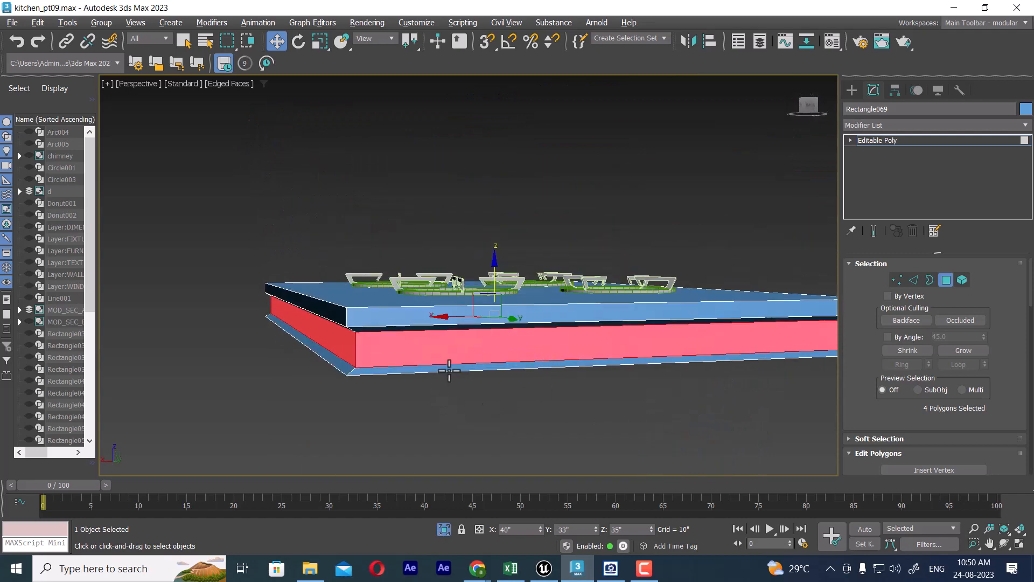
middle_click_drag(449, 371, 492, 289, "alt")
left_click(492, 289)
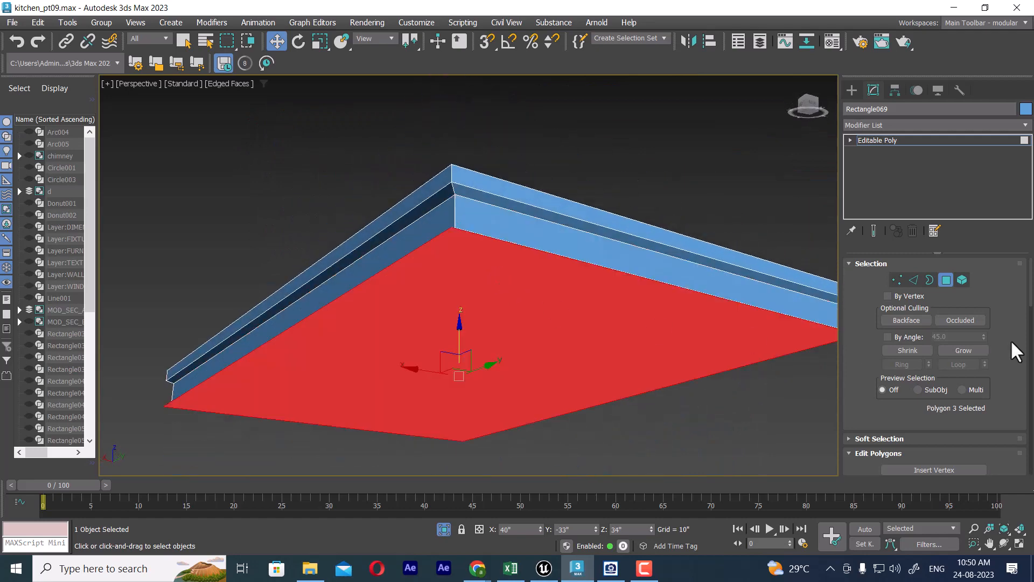
left_click(964, 351)
middle_click_drag(610, 321, 614, 318, "alt")
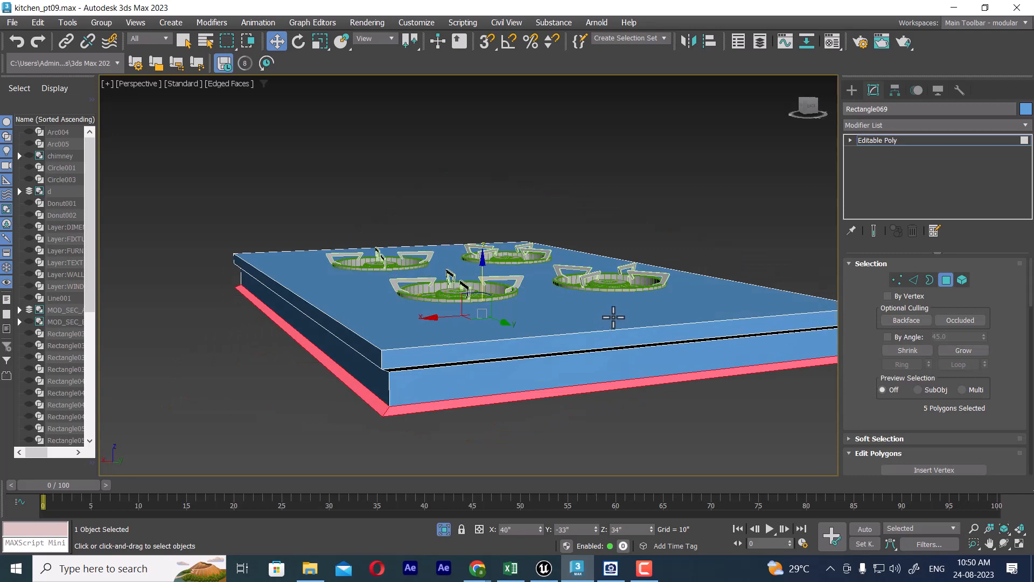
key("ctrl+d")
middle_click_drag(551, 378, 649, 345, "alt")
scroll(679, 380, "down", 3)
middle_click_drag(700, 372, 681, 393, "alt")
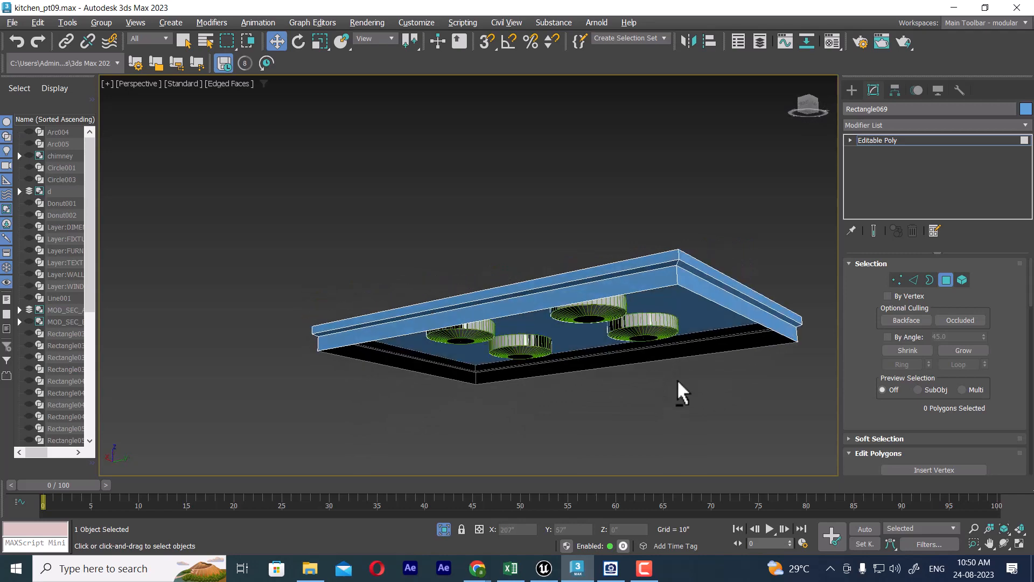
Step: Select the hob base's vertical corner edges by ringing one lower corner edge and extending the selection with Loop
middle_click_drag(620, 287, 572, 353, "alt")
left_click(914, 280)
left_click(558, 195)
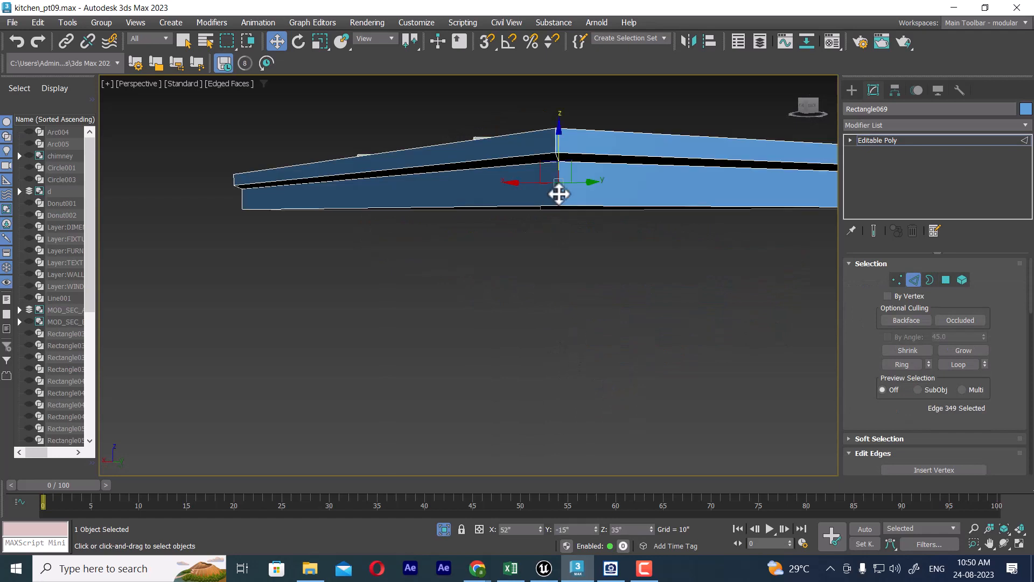
left_click(905, 365)
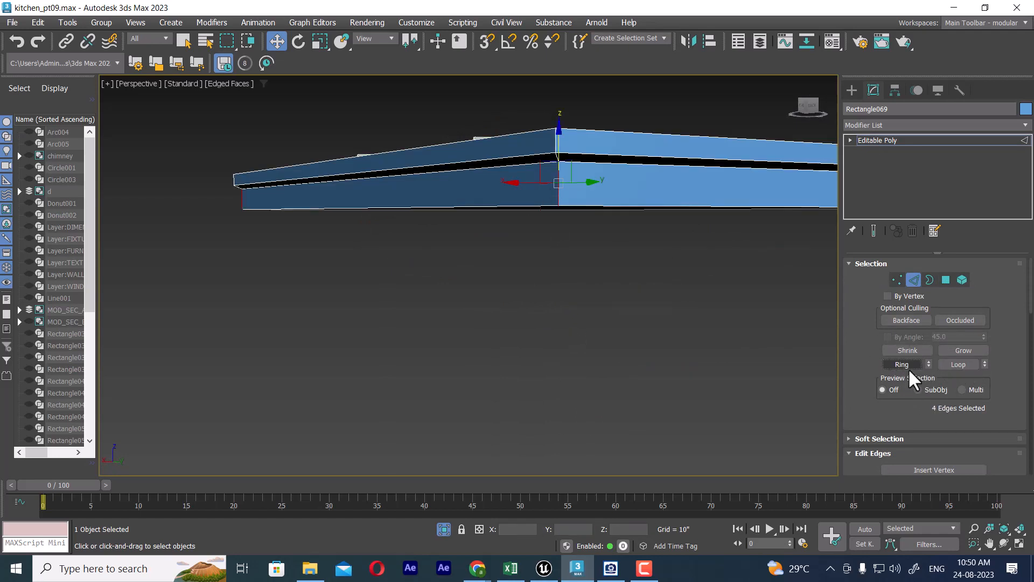
left_click(963, 365)
middle_click_drag(755, 257, 623, 240, "alt")
Step: Chamfer the selected corner edges of the hob base by a small amount with 3 segments
right_click(616, 219)
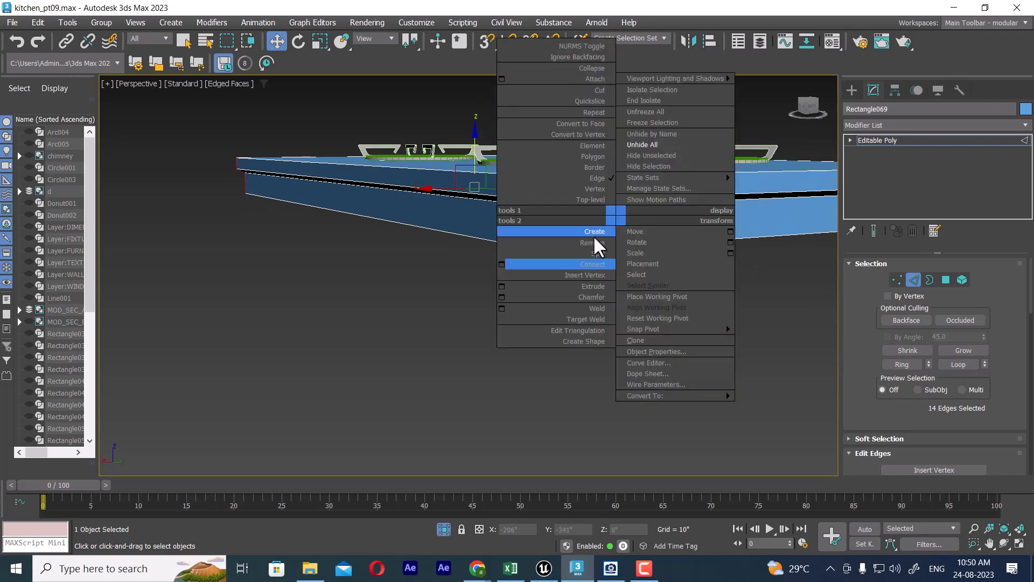
left_click(501, 297)
middle_click_drag(655, 241, 658, 253, "alt")
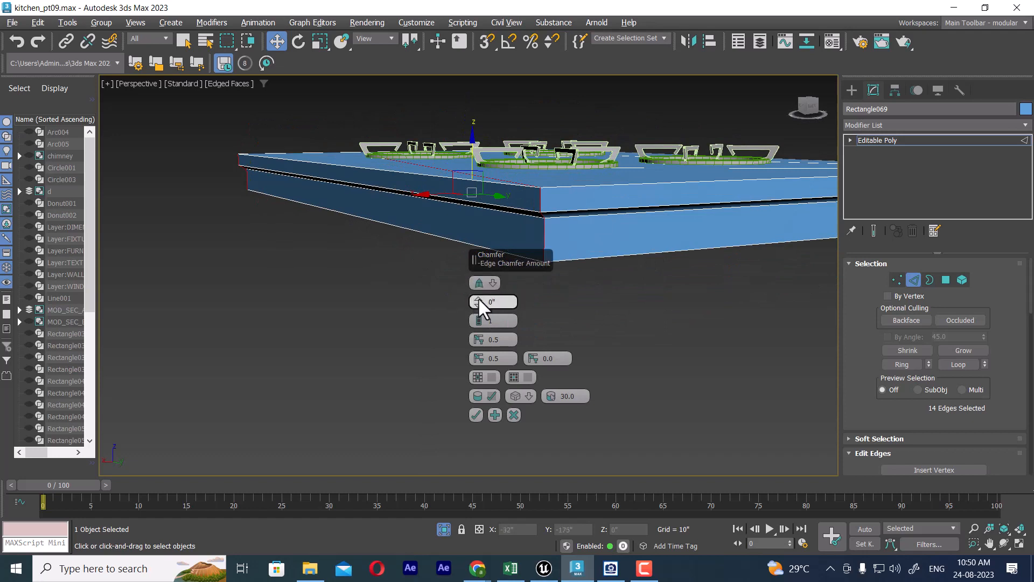
left_click_drag(478, 299, 480, 280)
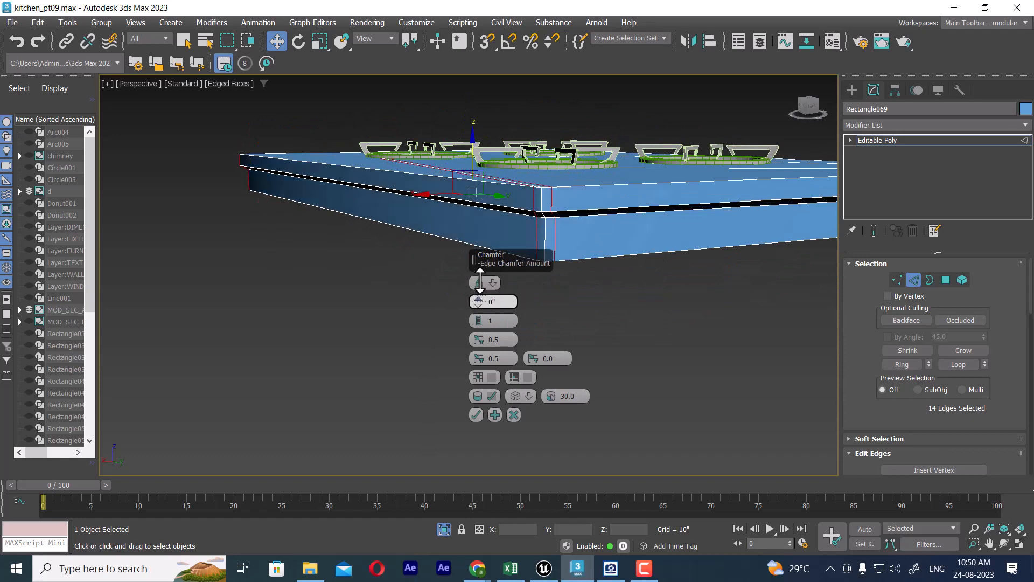
left_click(478, 317)
left_click(478, 317)
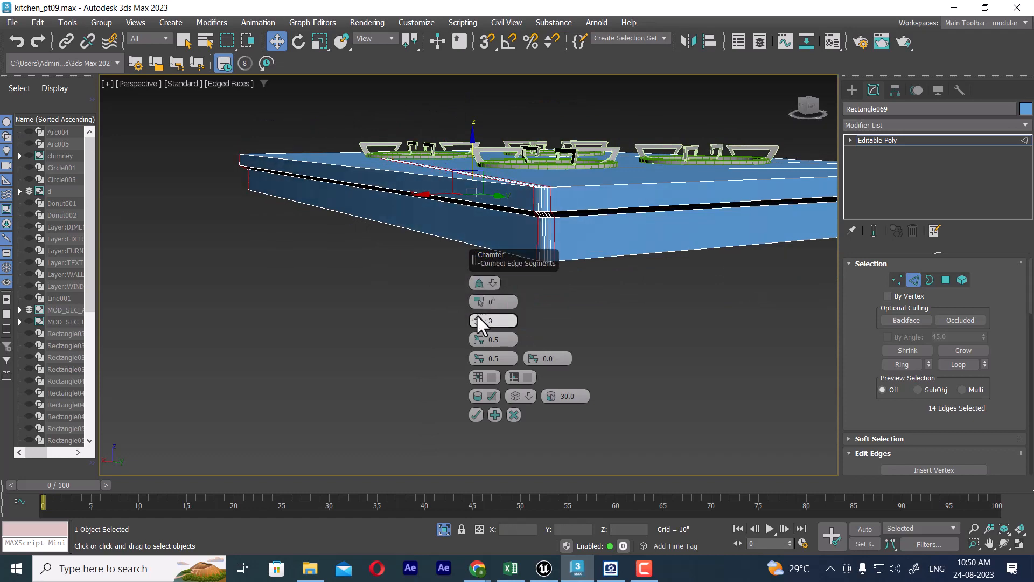
left_click(475, 415)
Step: Return the hob base to object level and examine its rounded corners with edged faces hidden
middle_click_drag(526, 226, 707, 283, "alt")
scroll(539, 302, "down", 5)
right_click(545, 249)
left_click(512, 236)
mouse_move(533, 247)
middle_mouse_down("alt")
mouse_move(584, 318)
mouse_move(587, 308)
mouse_move(629, 304)
mouse_move(600, 292)
middle_mouse_up("alt")
scroll(602, 286, "up", 5)
scroll(587, 278, "down", 6)
scroll(534, 282, "up", 2)
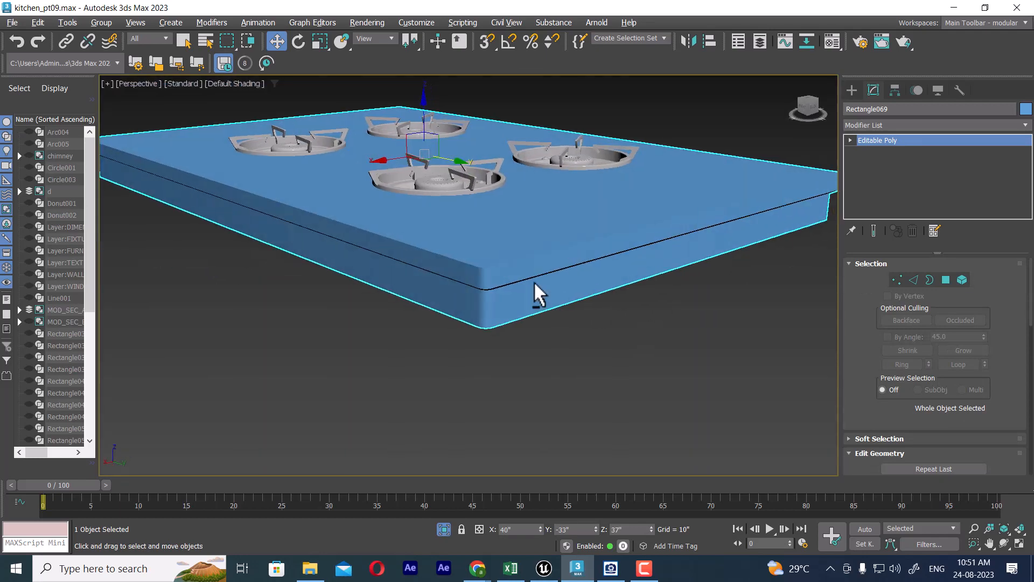
Step: Cap the open border on the underside of the hob base and return to object level
middle_click_drag(534, 281, 556, 251, "alt")
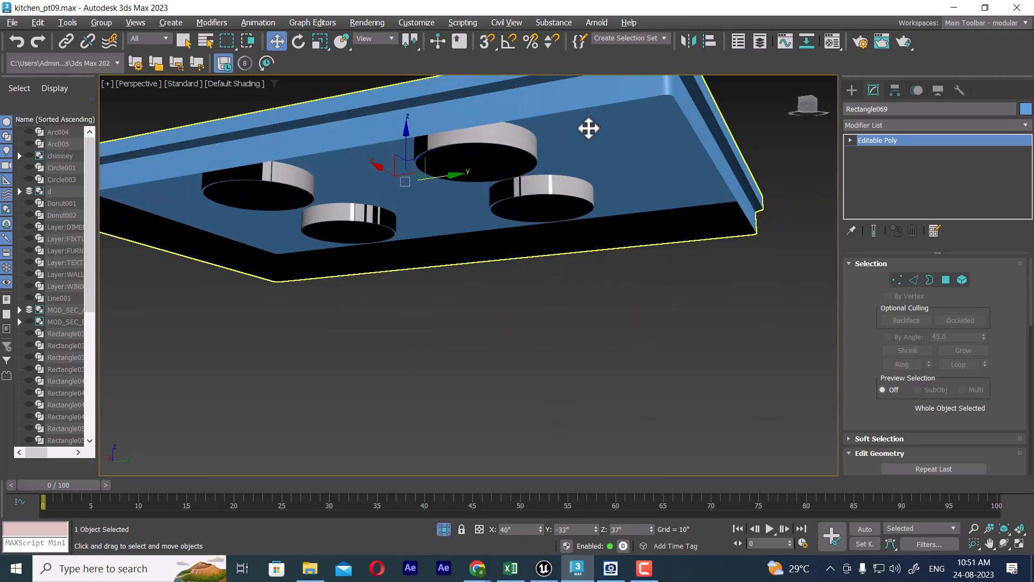
left_click(929, 279)
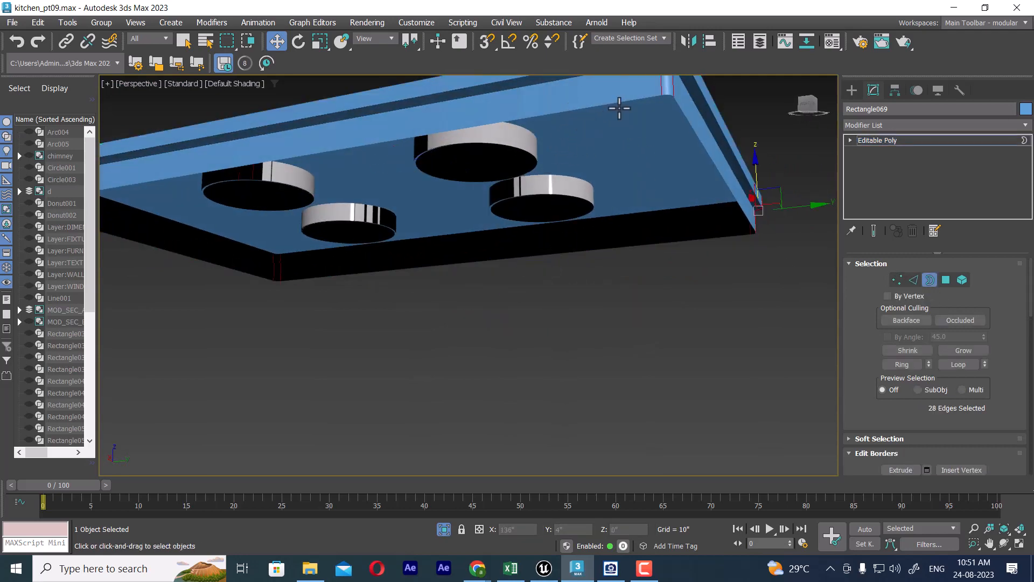
left_click(619, 107)
right_click(617, 180)
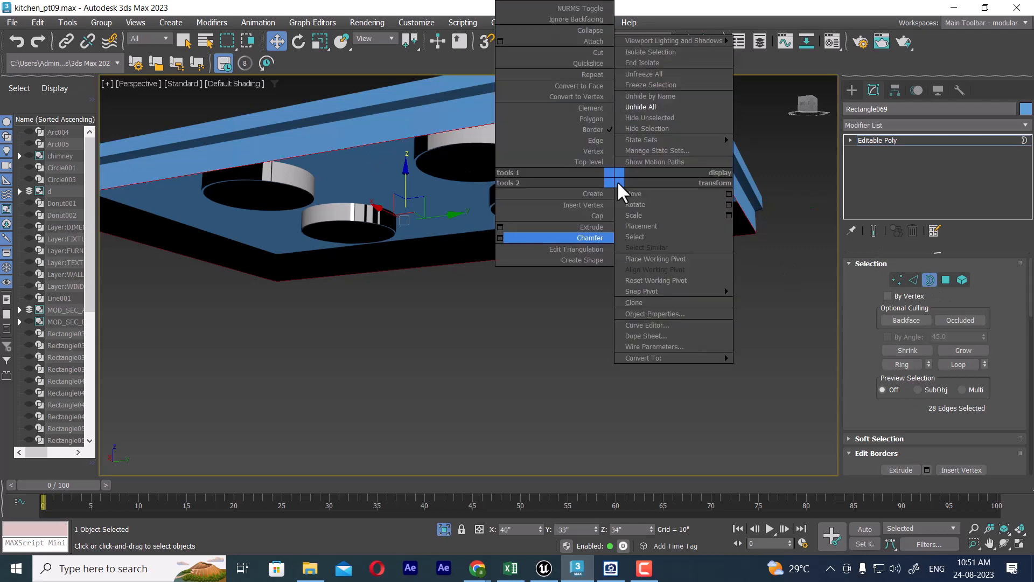
left_click(602, 216)
middle_click_drag(596, 203, 590, 236, "alt")
right_click(590, 237)
left_click(553, 217)
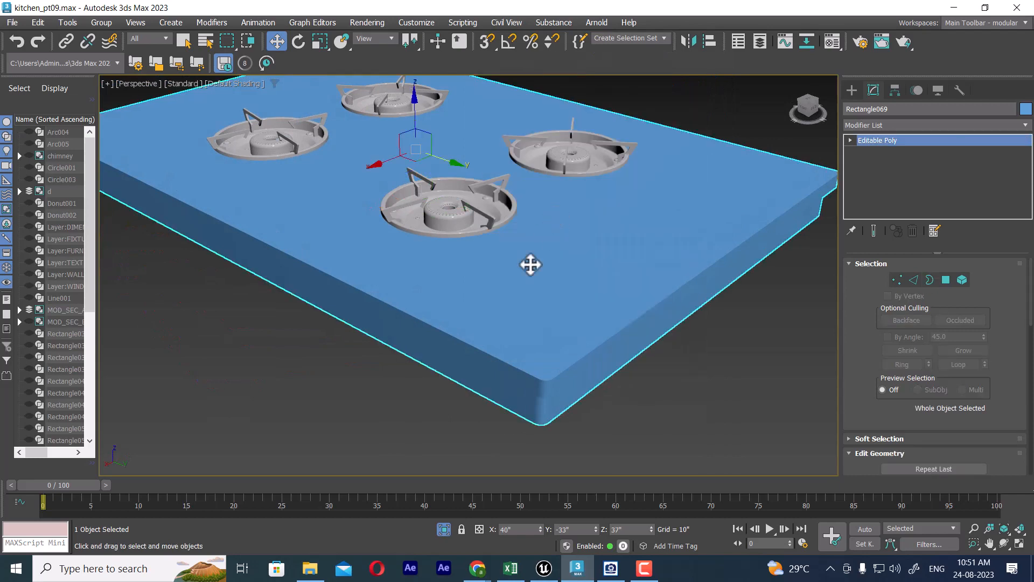
scroll(531, 266, "down", 4)
middle_click_drag(545, 338, 583, 331, "alt")
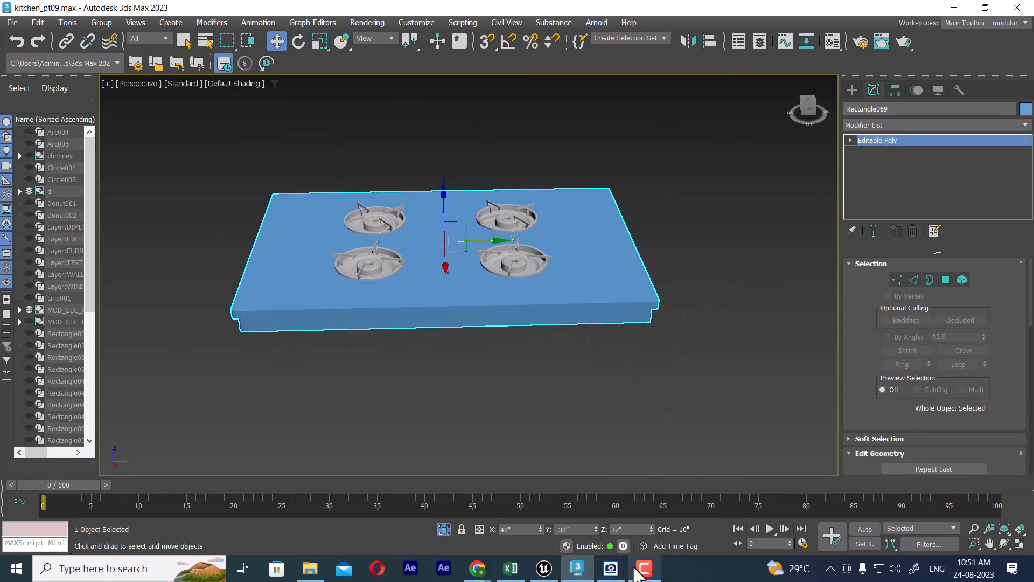
Step: Place the stove reference photo beside the model and examine its control knobs up close
left_click(611, 568)
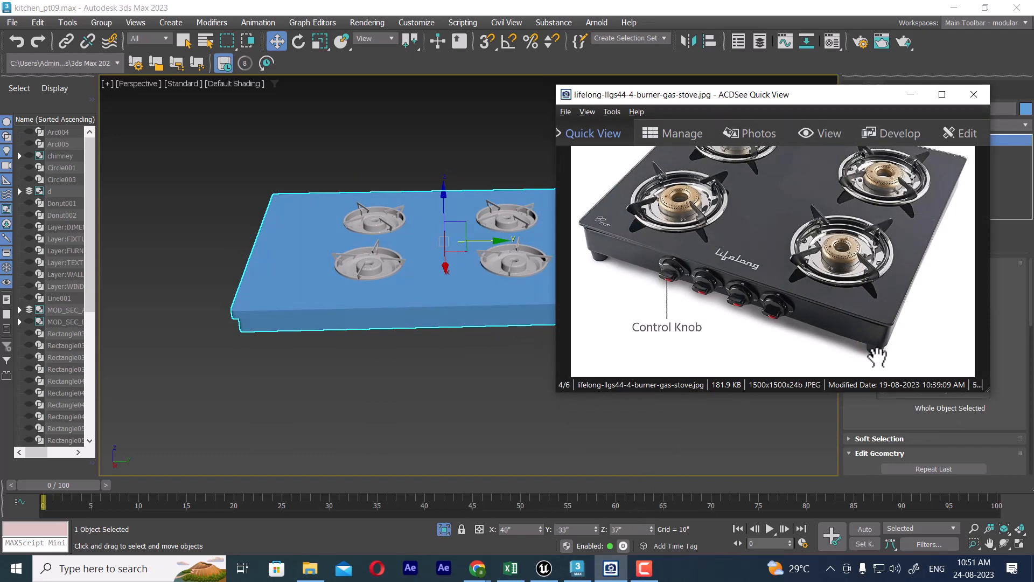
left_click(911, 94)
middle_click_drag(579, 331, 637, 377)
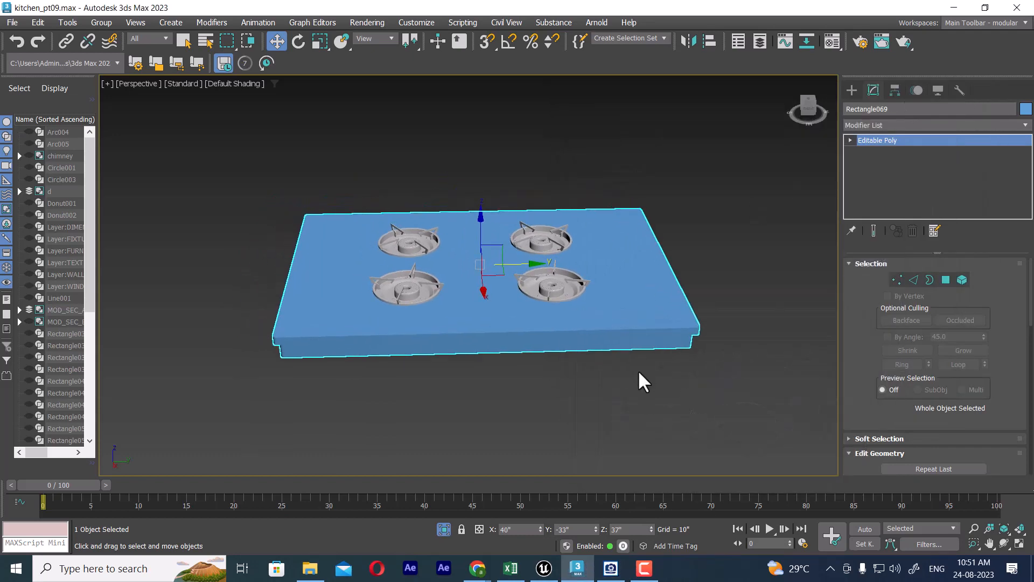
key("f")
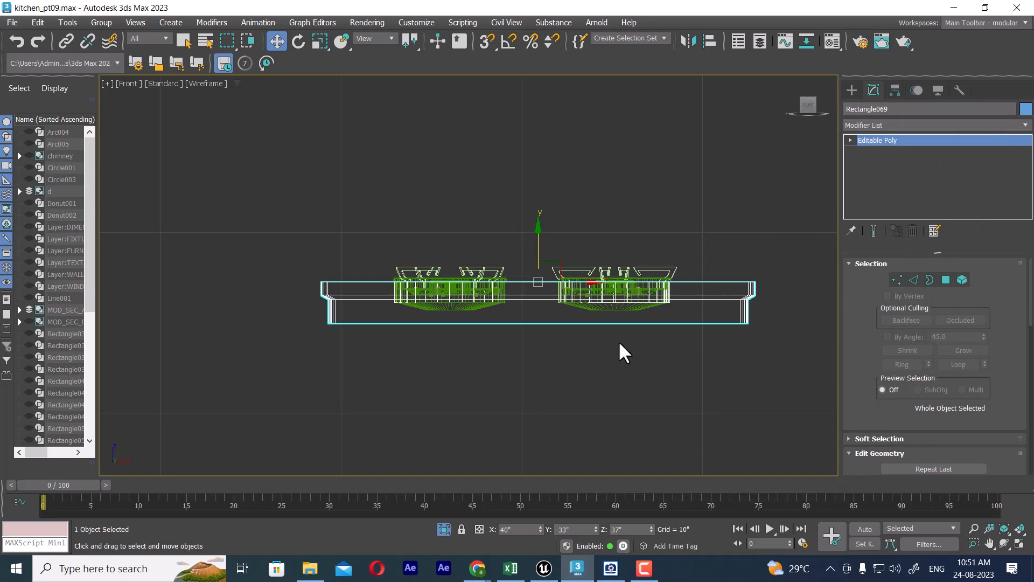
left_click(611, 568)
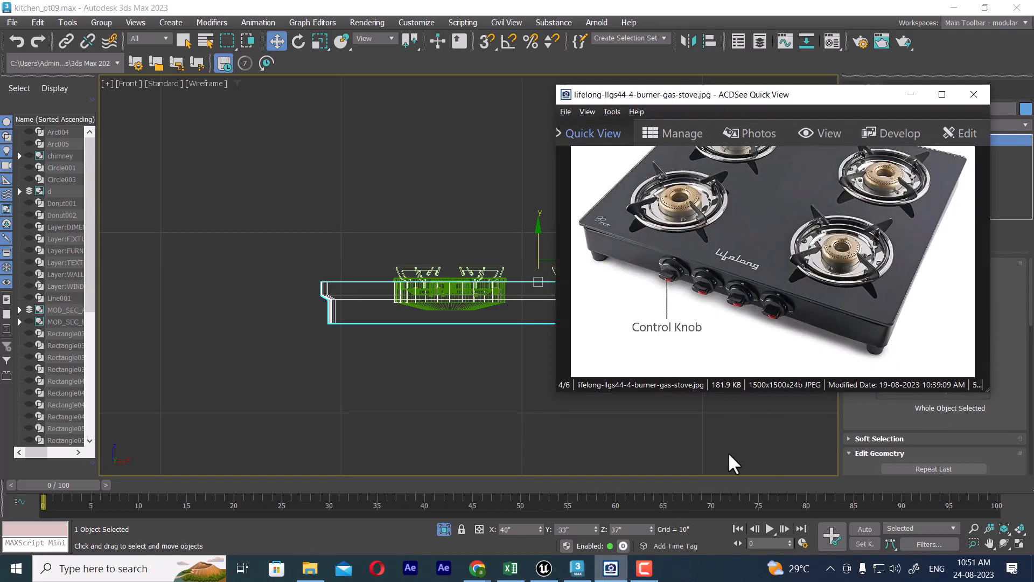
left_click_drag(766, 102, 247, 89)
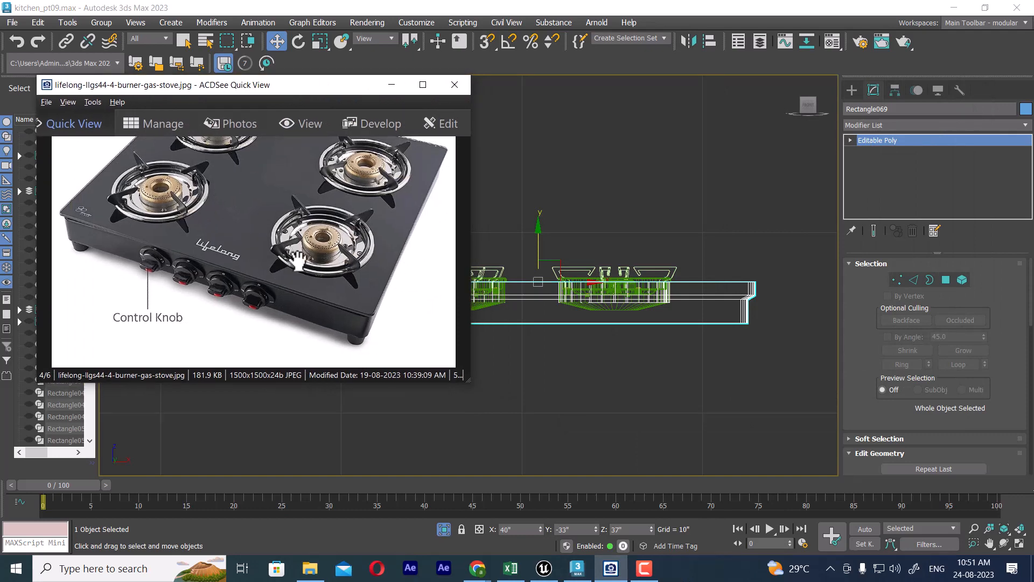
scroll(298, 263, "up", 5)
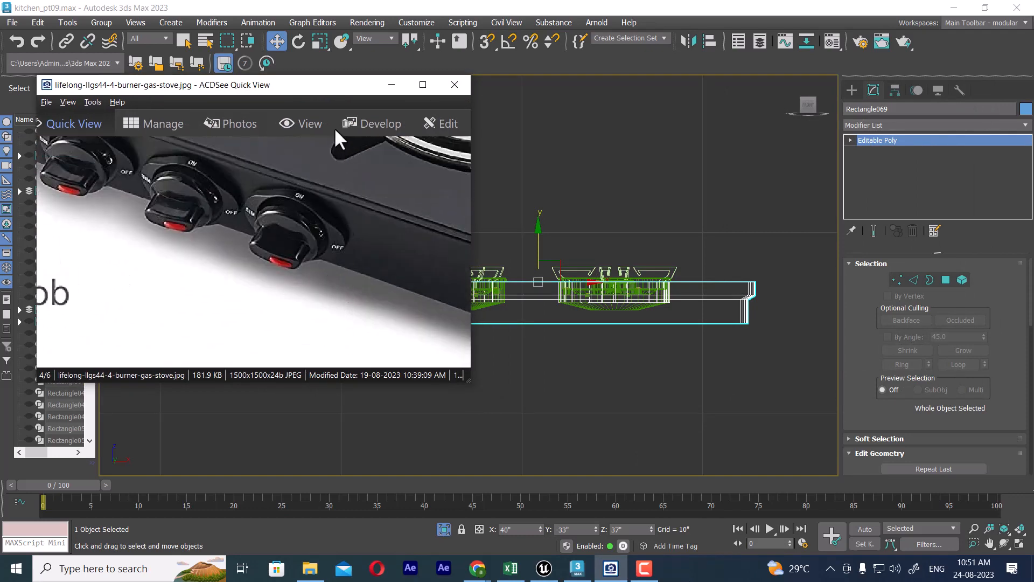
left_click_drag(336, 85, 236, 79)
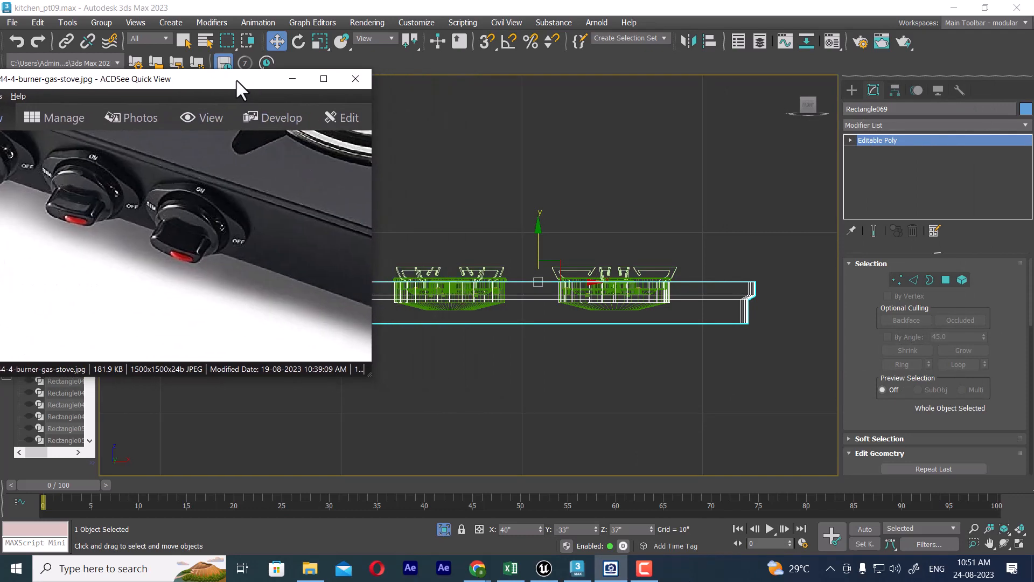
Step: Create a small Standard Primitives cylinder in the Left view and lower it onto the hob base's lower side band as a knob base
middle_click_drag(546, 335, 628, 351)
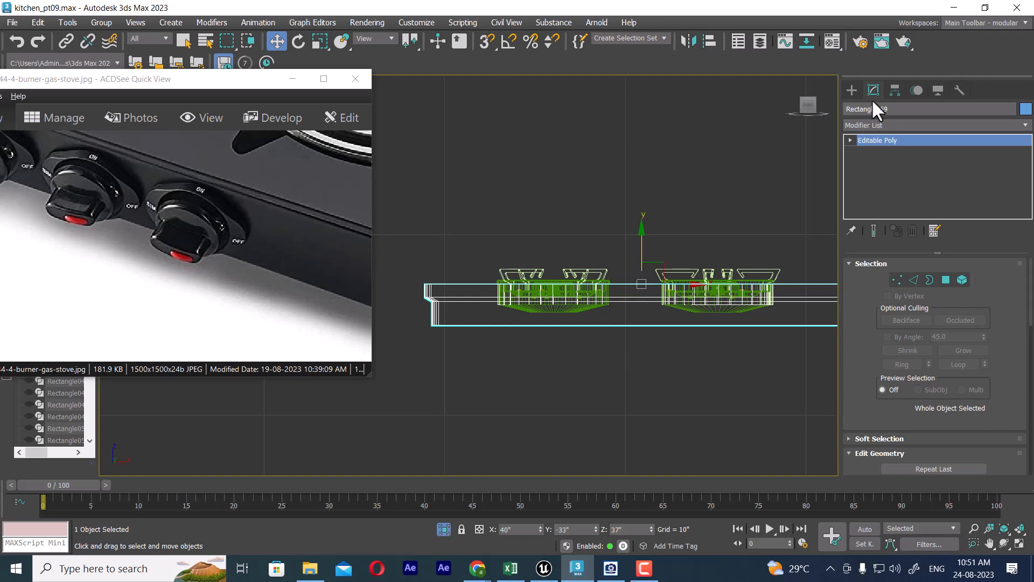
left_click(852, 90)
middle_click_drag(686, 329, 691, 350)
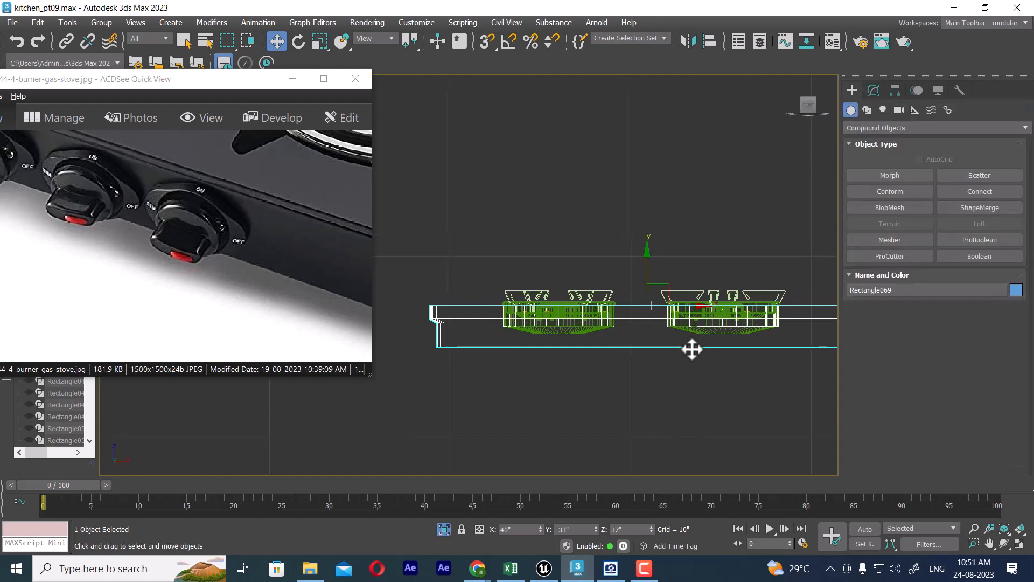
key("l")
scroll(693, 352, "up", 4)
middle_click_drag(698, 305, 695, 348)
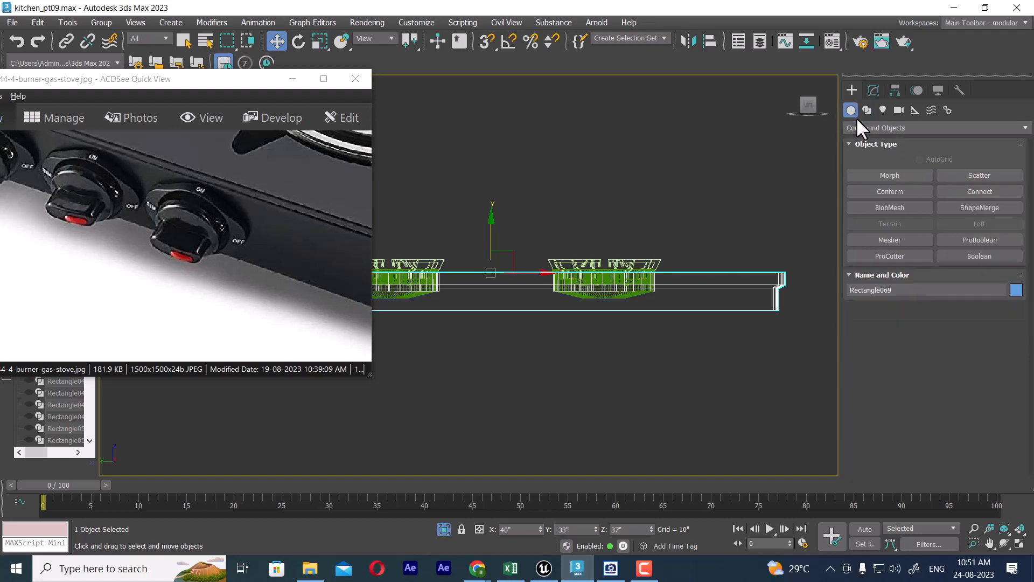
left_click(870, 128)
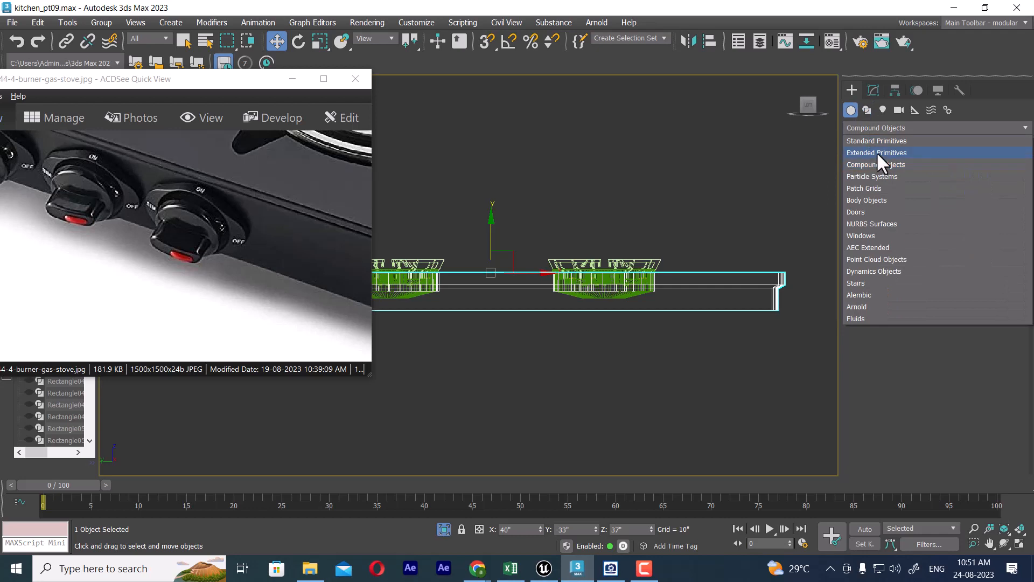
left_click(881, 140)
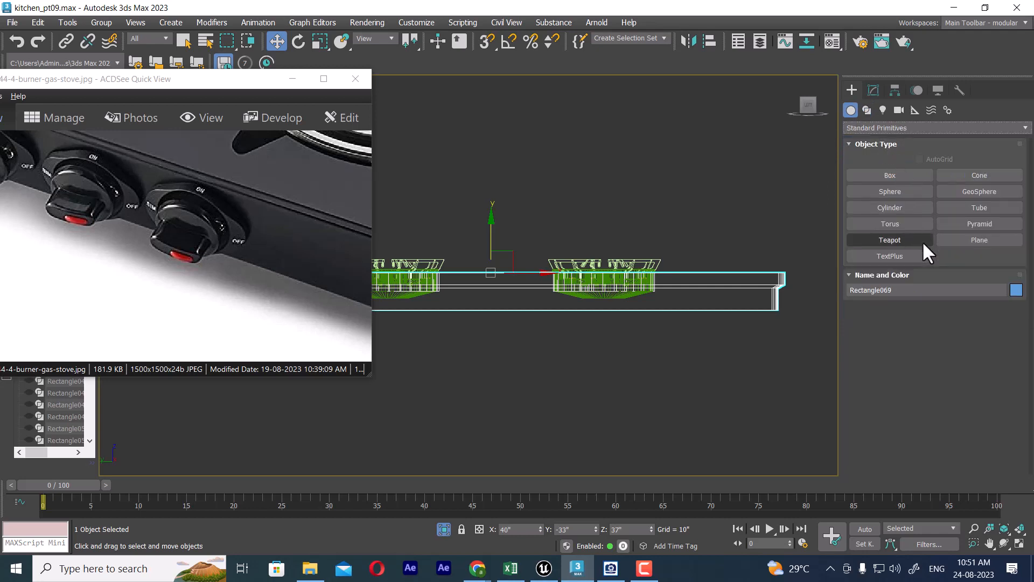
left_click(898, 205)
scroll(596, 312, "up", 3)
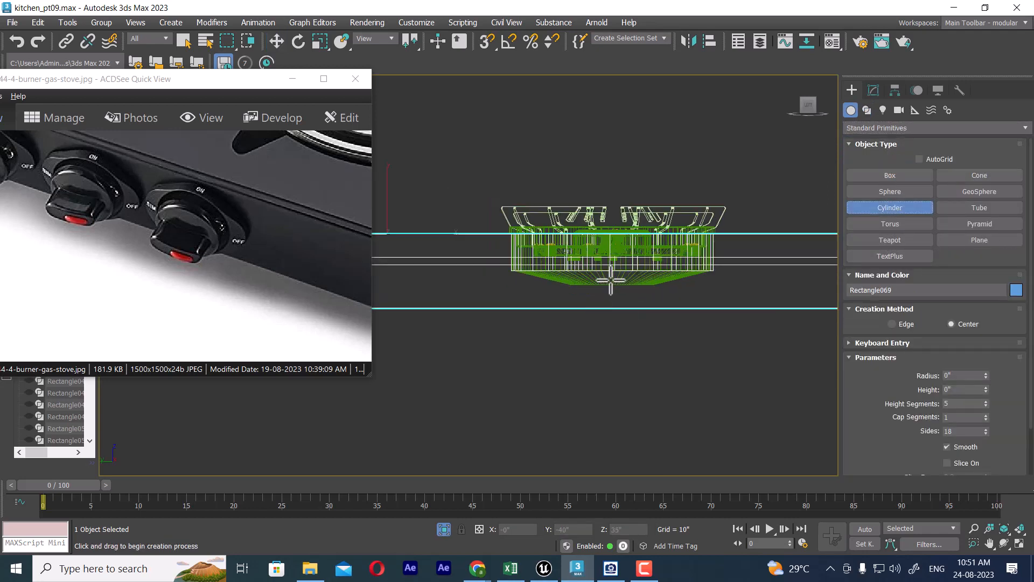
left_click_drag(602, 279, 613, 298)
left_click(611, 285)
key("w")
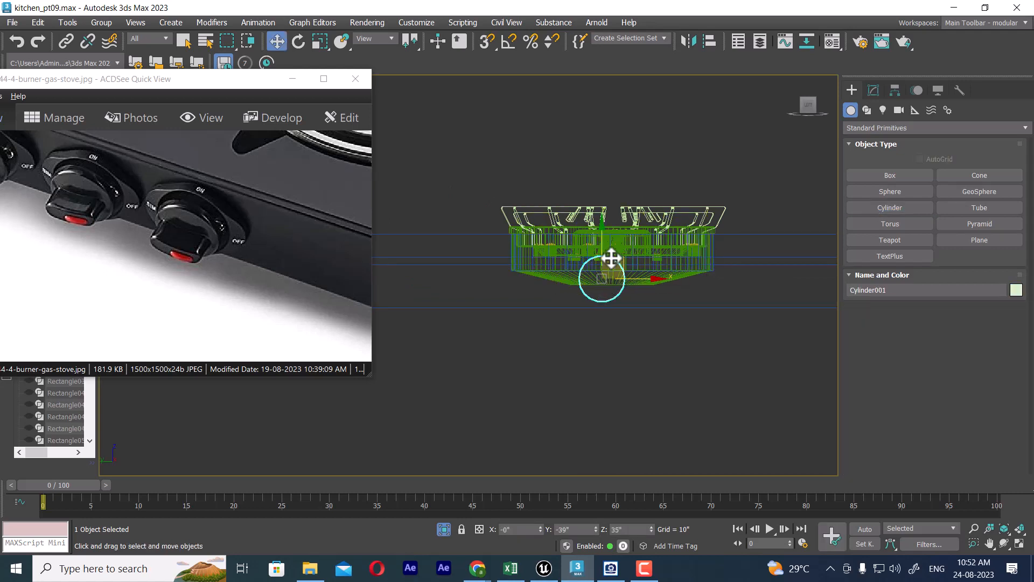
left_click_drag(601, 232, 602, 239)
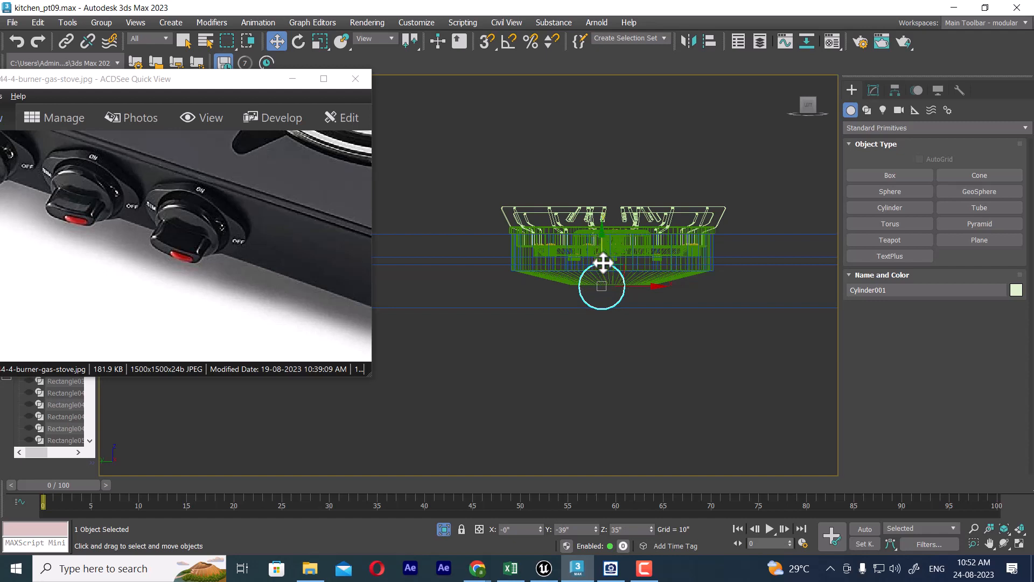
Step: Move the cylinder along X in the Perspective view to the near edge of the hob base
mouse_move(619, 283)
middle_mouse_down()
mouse_move(618, 310)
mouse_move(685, 342)
middle_mouse_up()
key("p")
scroll(684, 342, "down", 3)
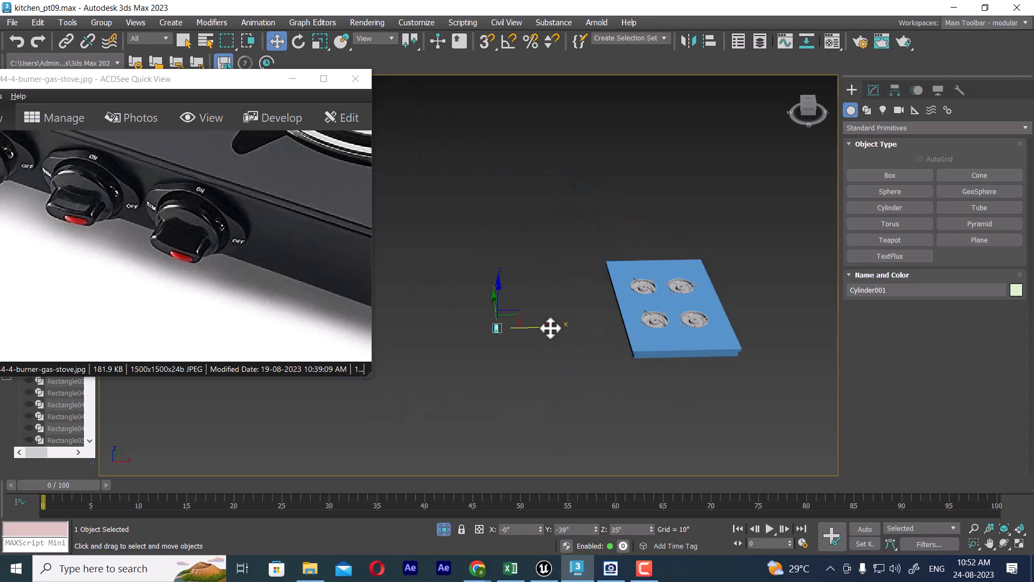
left_click_drag(549, 326, 791, 306)
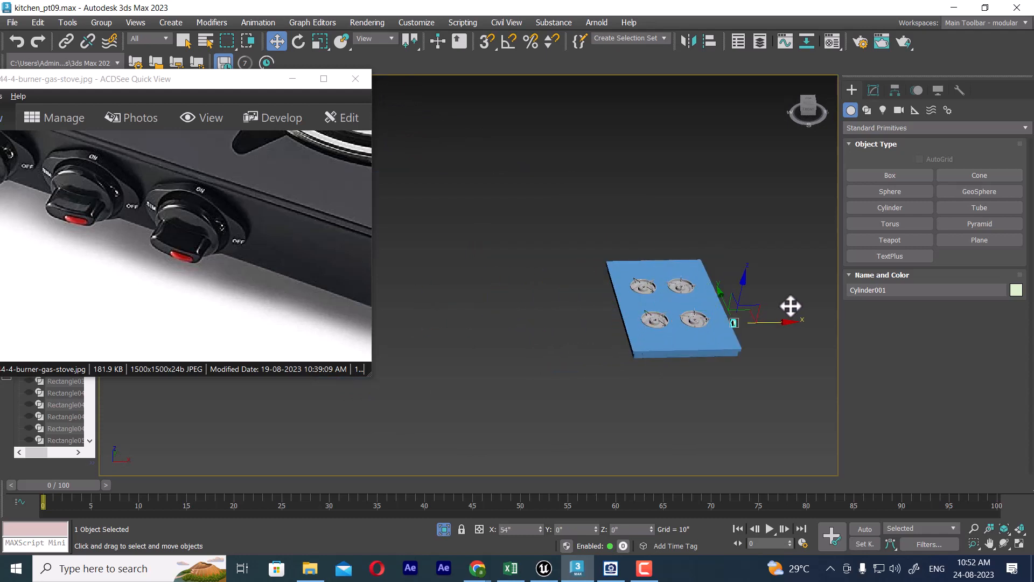
middle_click_drag(744, 306, 634, 211, "alt")
Step: Unhide all objects in the kitchen scene without unhiding the layers
right_click(633, 210)
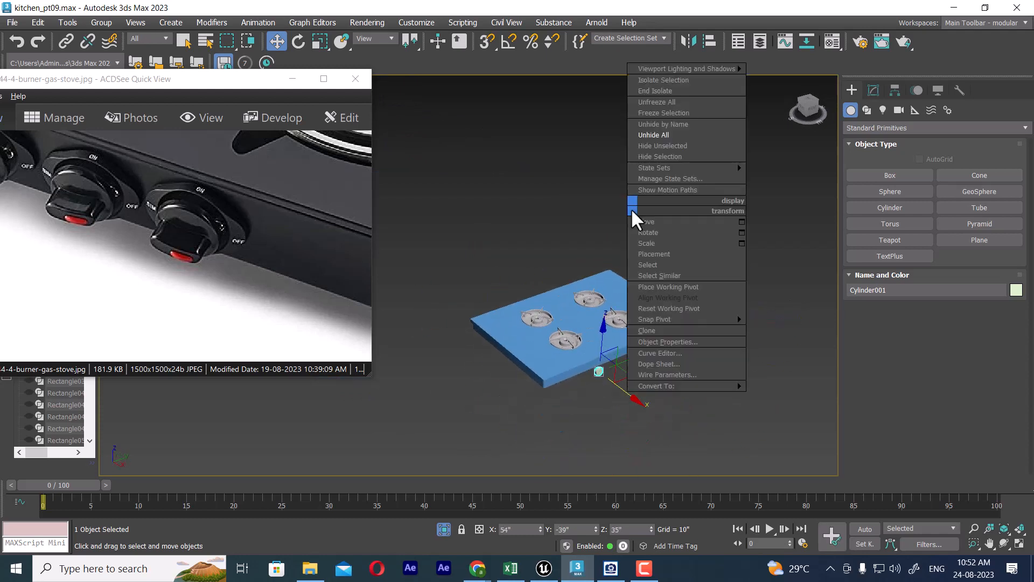
left_click(675, 142)
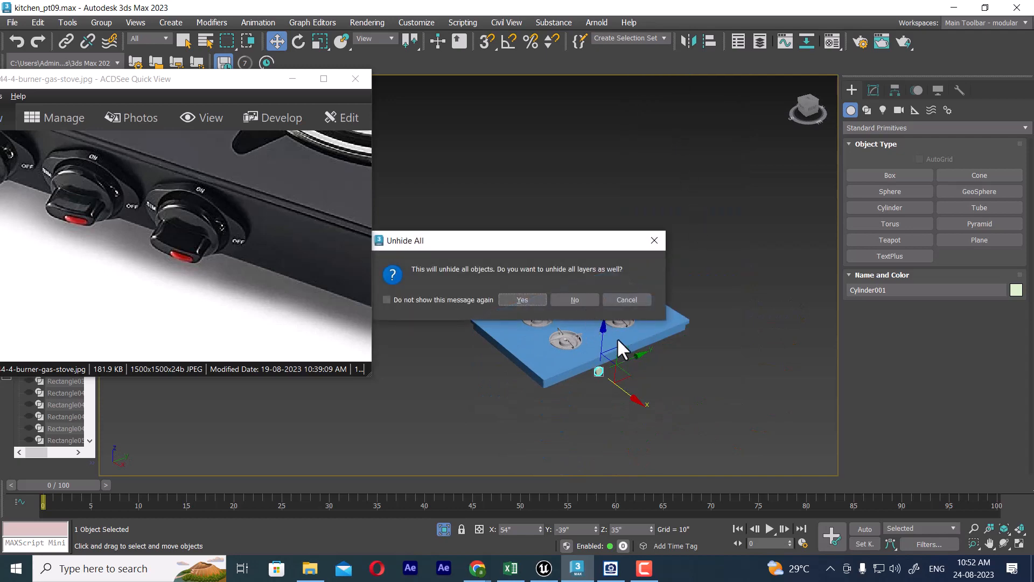
left_click(583, 299)
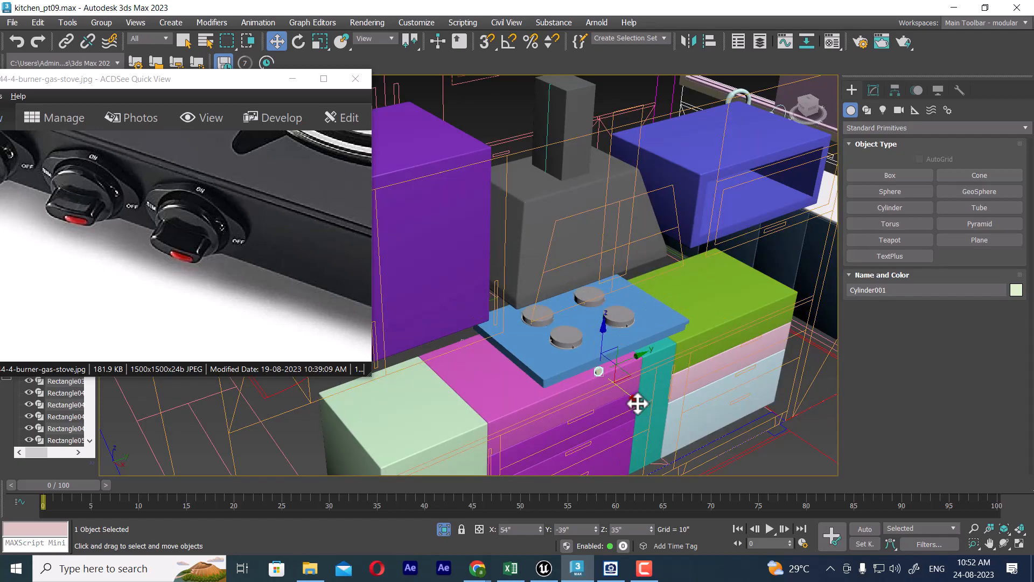
Step: Move the cylinder along X to the hob base's opposite long side and leave only these two objects visible
left_click_drag(638, 404, 580, 331)
middle_click_drag(588, 326, 666, 287, "alt")
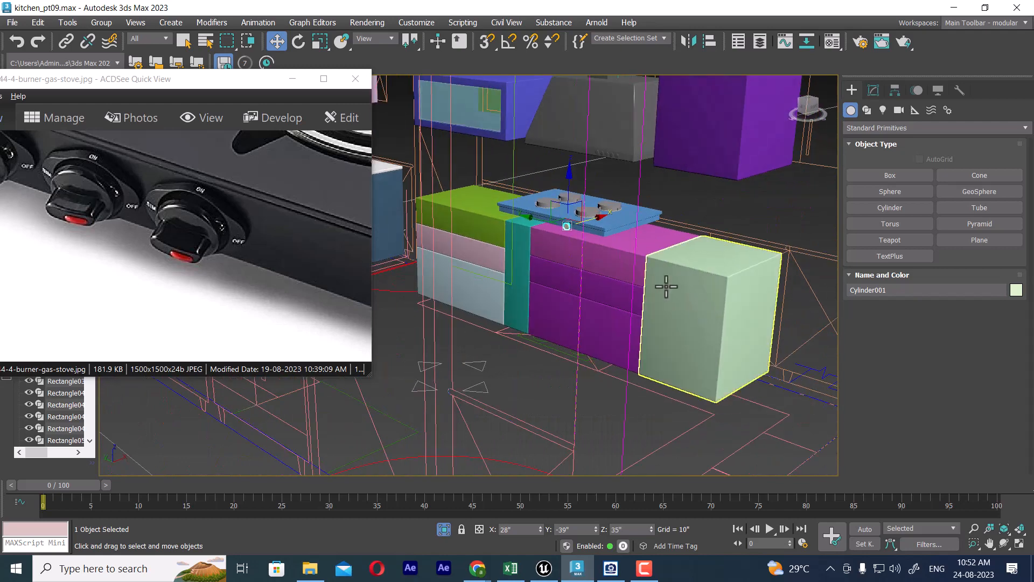
scroll(595, 214, "up", 6)
left_click(561, 289, "ctrl")
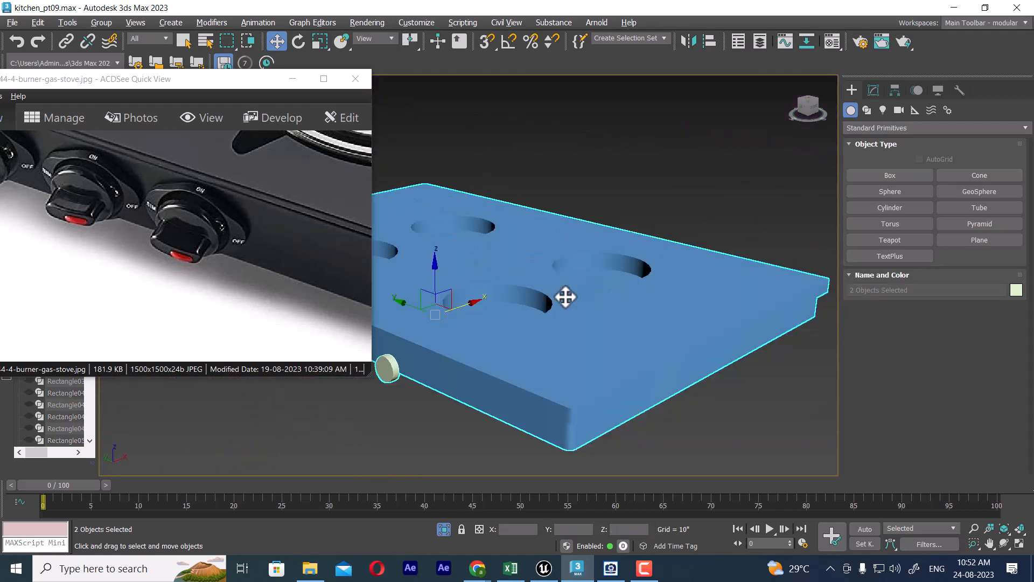
middle_click_drag(526, 367, 549, 390, "alt")
Step: Select only the cylinder and shift it along X in the Top view until it meets the hob base's recessed lower face
left_click(469, 355)
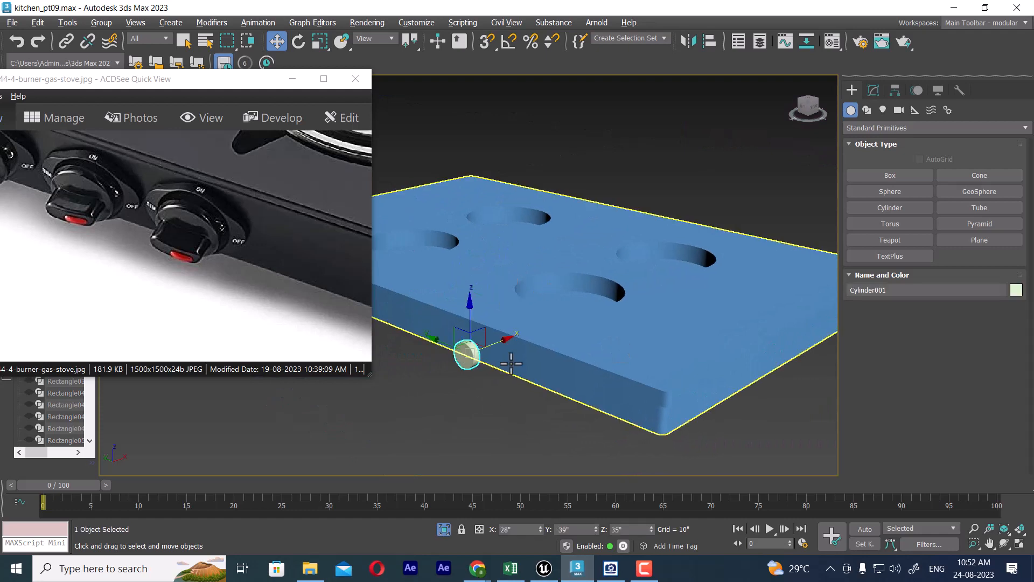
key("t")
key("z")
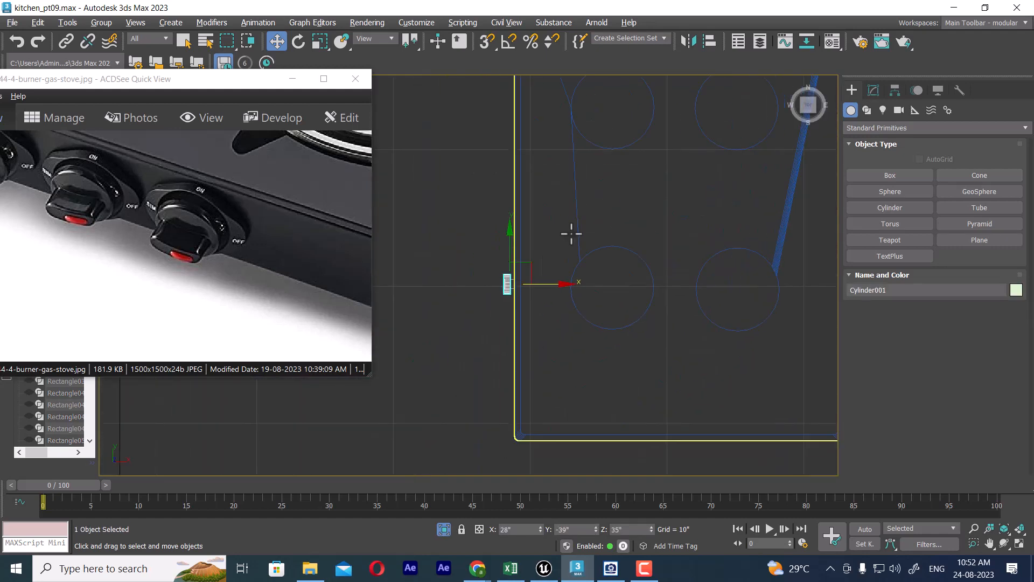
left_click_drag(504, 249, 526, 250)
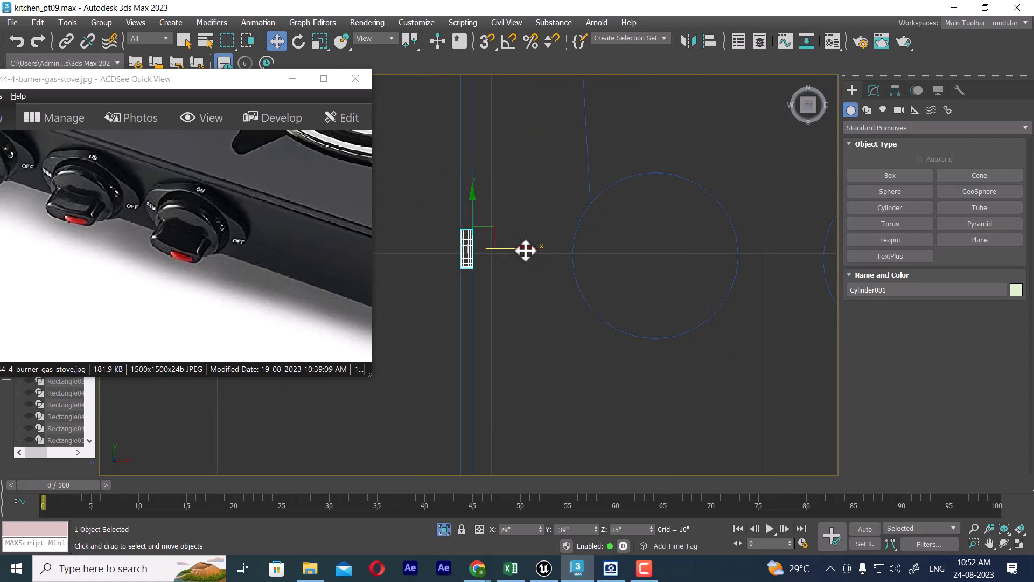
Step: Reduce the cylinder's radius slightly in the Left view to fit within the hob base's lower band, comparing it with the photographed knobs
key("f")
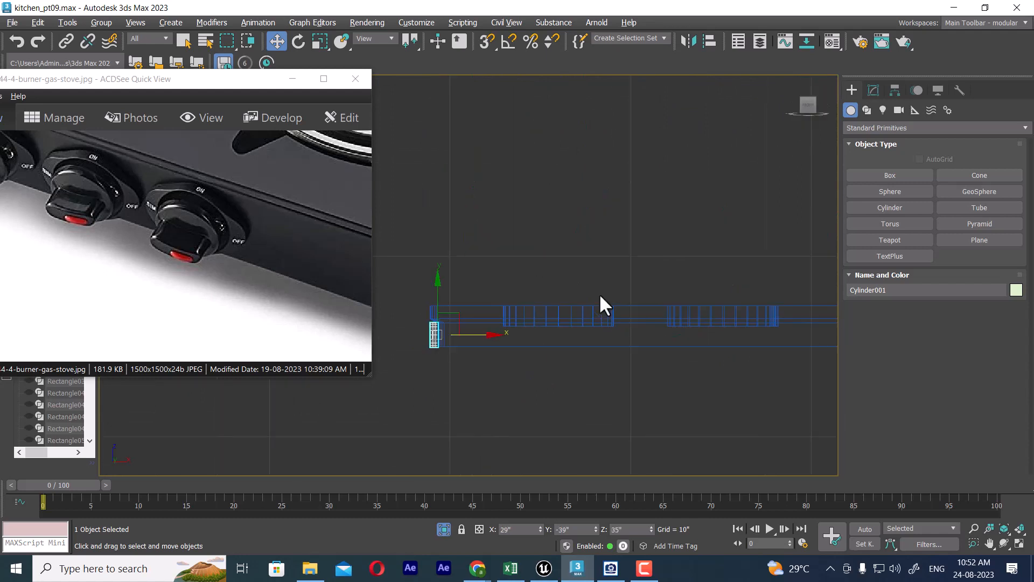
key("l")
scroll(649, 332, "up", 2)
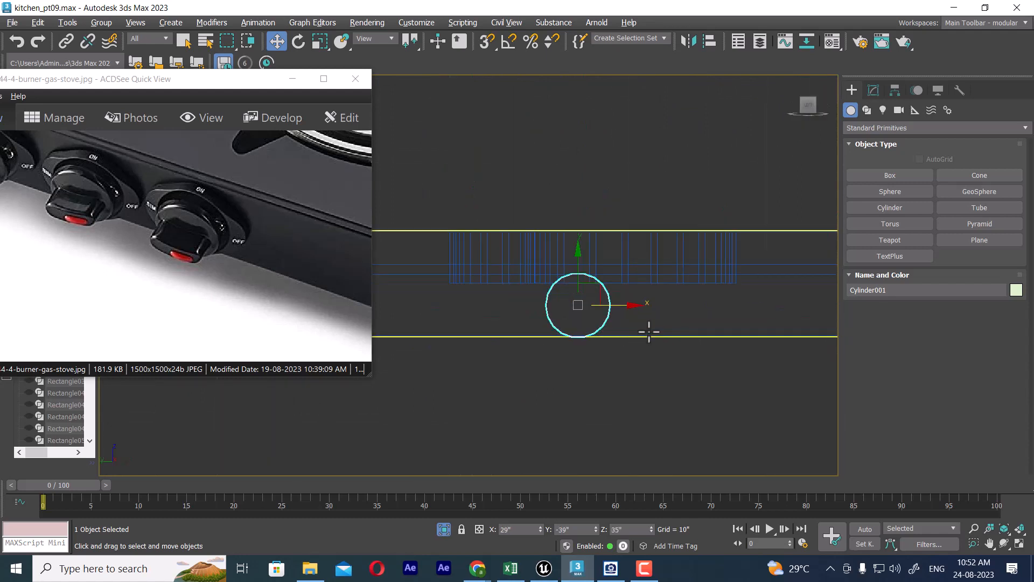
left_click(874, 90)
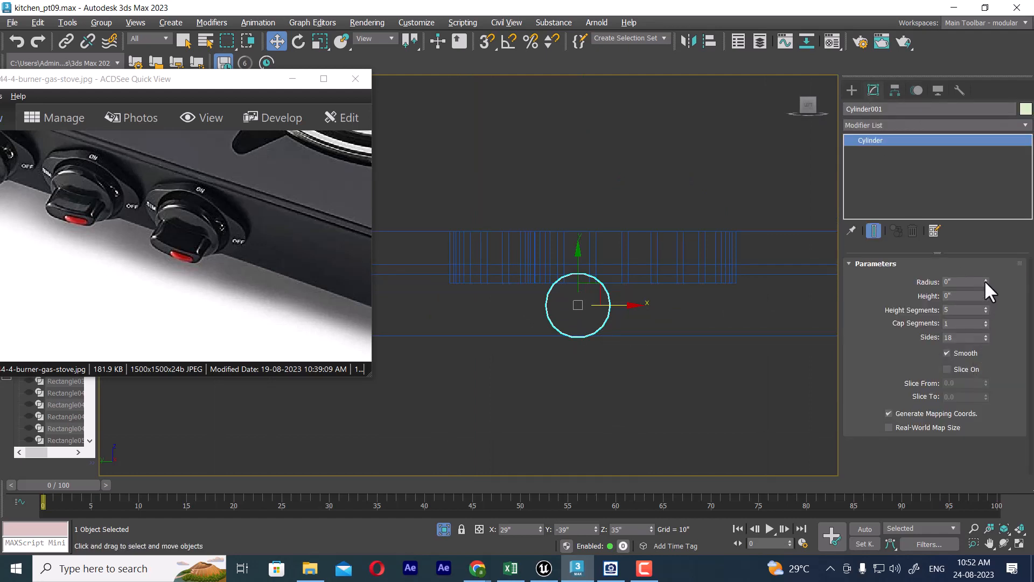
left_click_drag(986, 282, 977, 344)
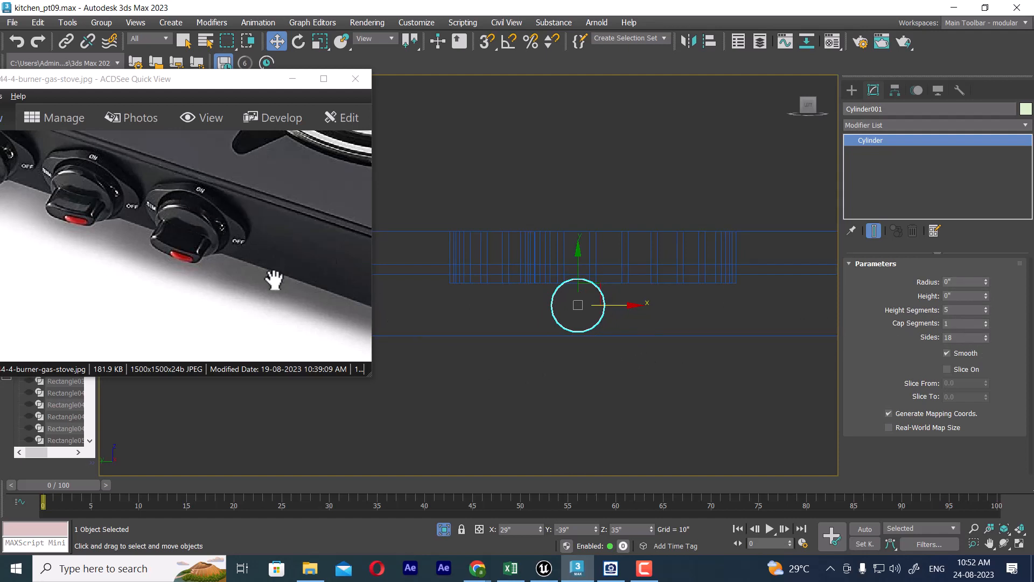
left_click_drag(161, 230, 211, 241)
middle_click_drag(645, 395, 713, 408)
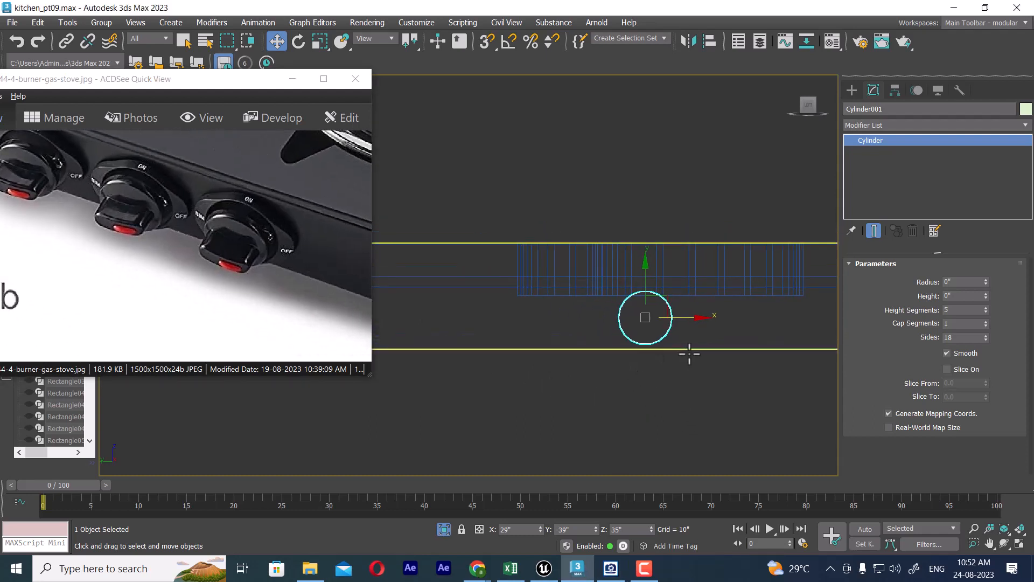
Step: Clone the cylinder as an independent copy, scaled down uniformly to about 86.6 percent to sit concentrically inside the original
scroll(698, 342, "up", 2)
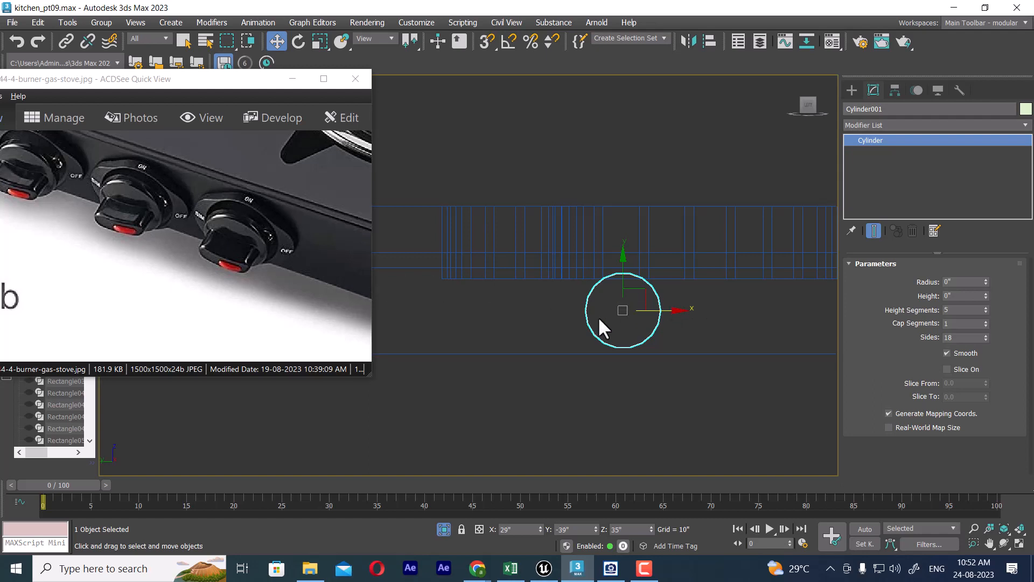
scroll(643, 322, "up", 2)
key("r")
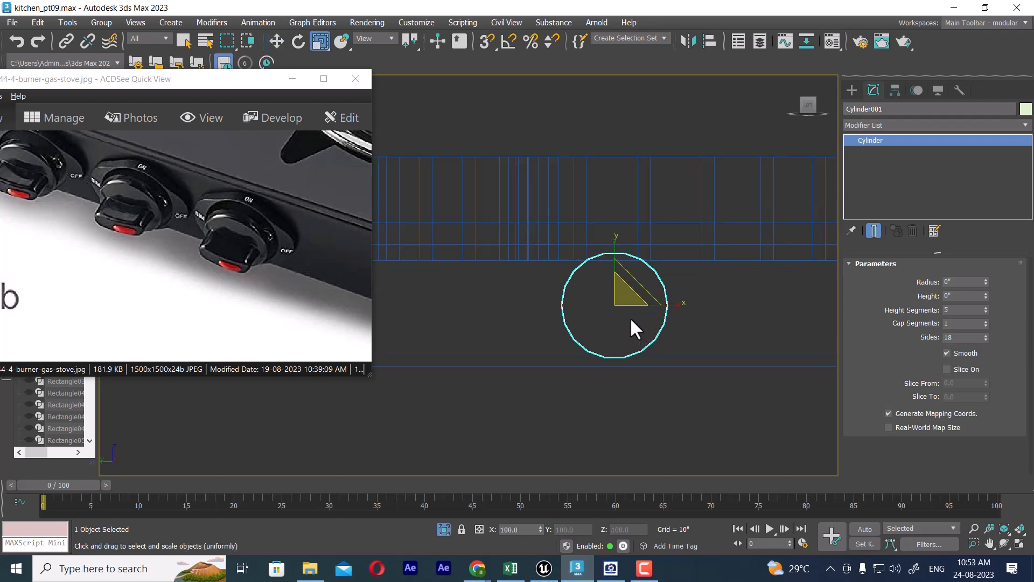
left_click_drag(623, 292, 618, 304)
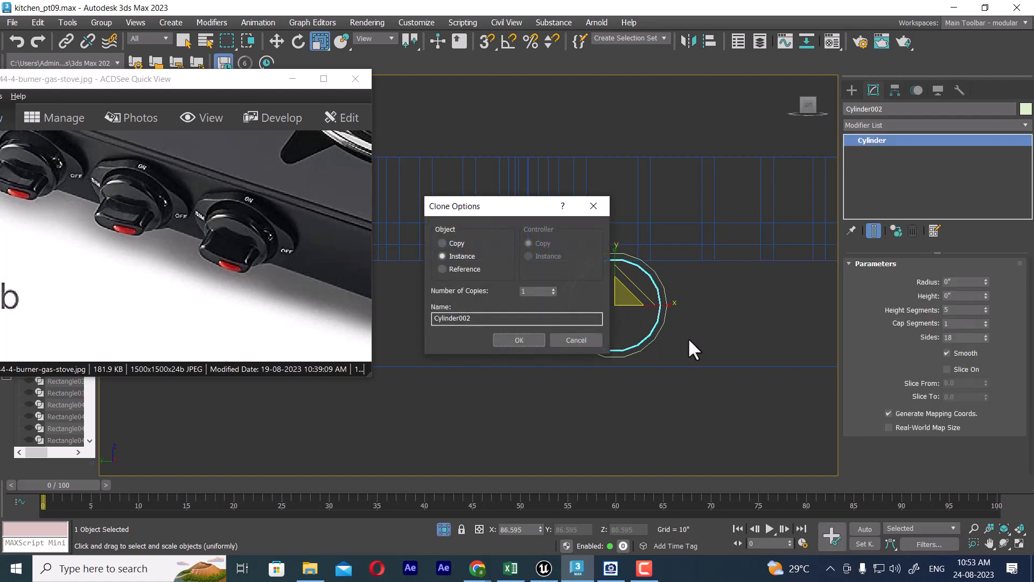
left_click(454, 242)
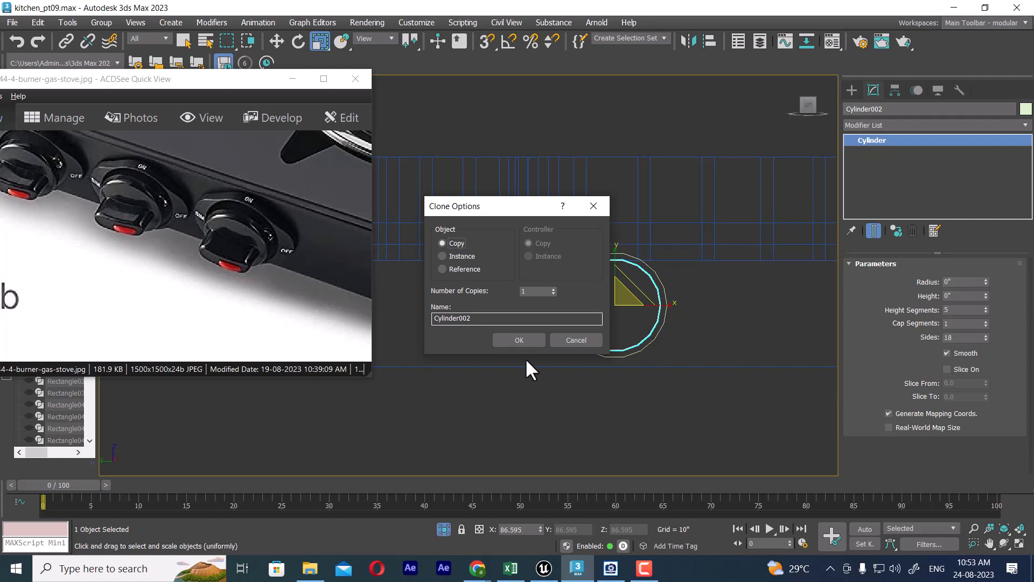
left_click(517, 339)
Step: Set the outer cylinder's cap segments to 2 and add an Edit Poly modifier to it
left_click(661, 345)
left_click(657, 334)
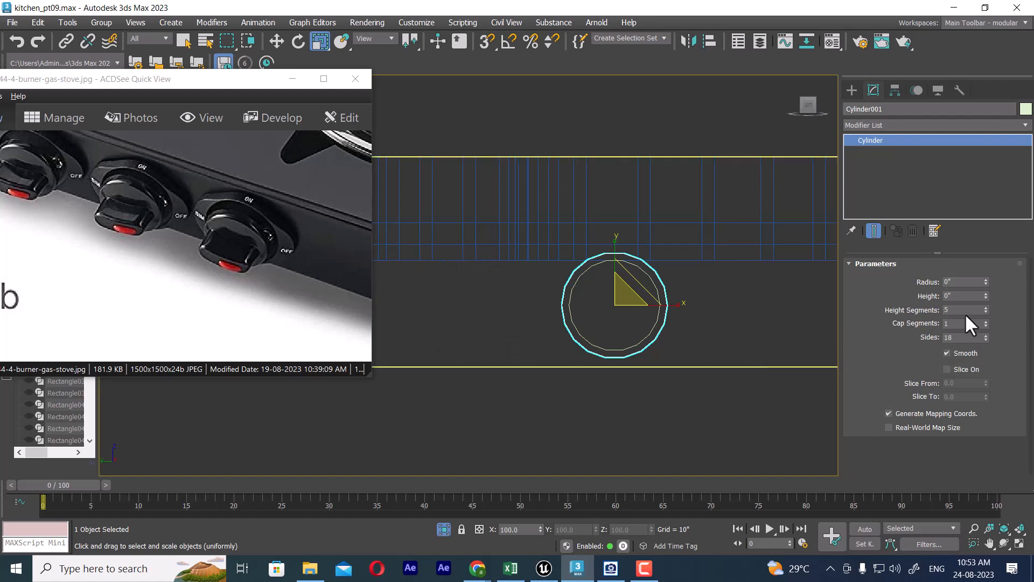
left_click(986, 321)
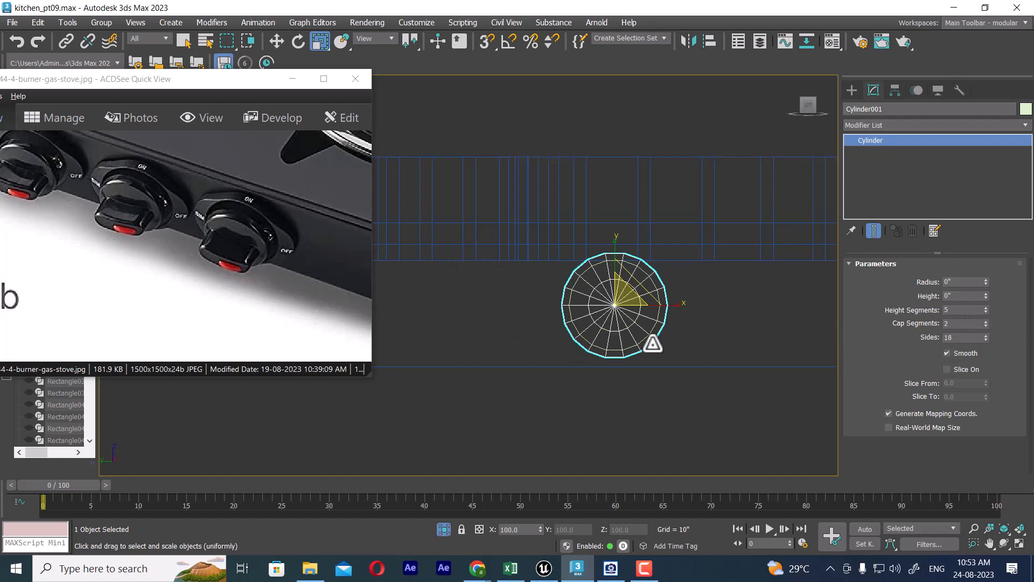
scroll(653, 343, "up", 2)
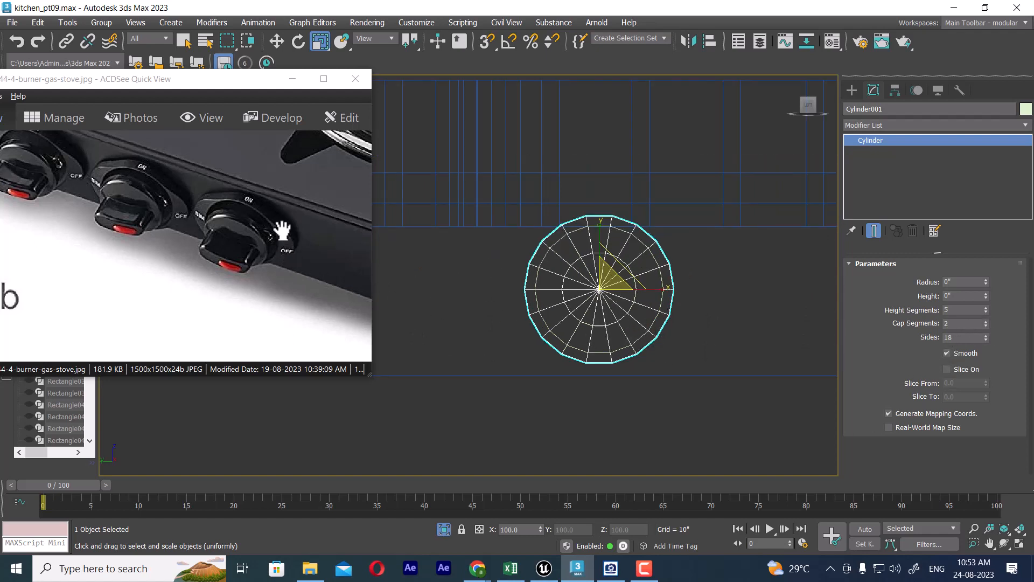
left_click(881, 126)
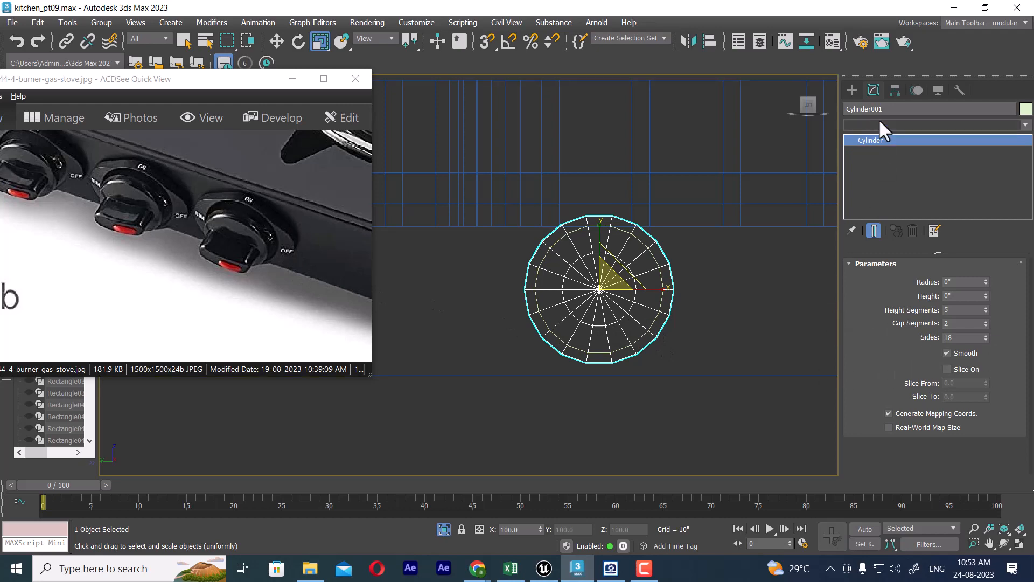
key("e")
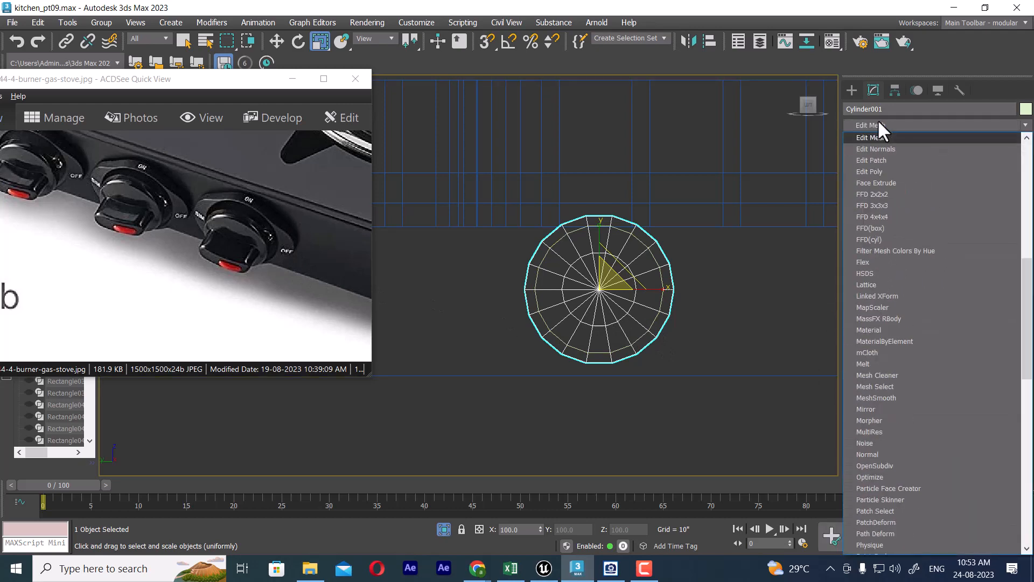
left_click(871, 173)
Step: Select only the rim polygons on the outer cylinder's two horizontally opposite sides, leaving out the cap faces
left_click(946, 368)
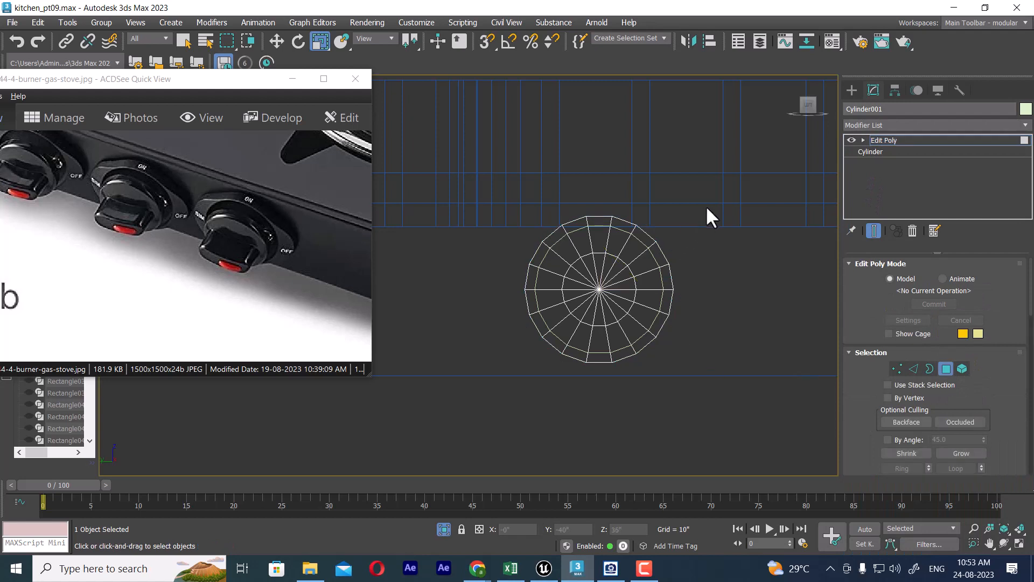
left_click_drag(636, 394, 636, 393)
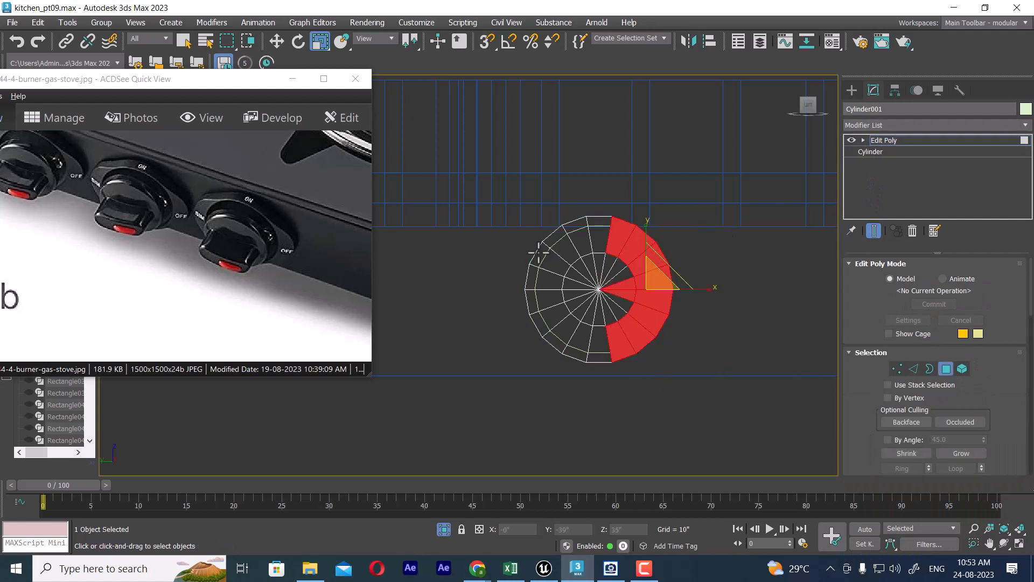
left_click_drag(494, 240, 738, 328)
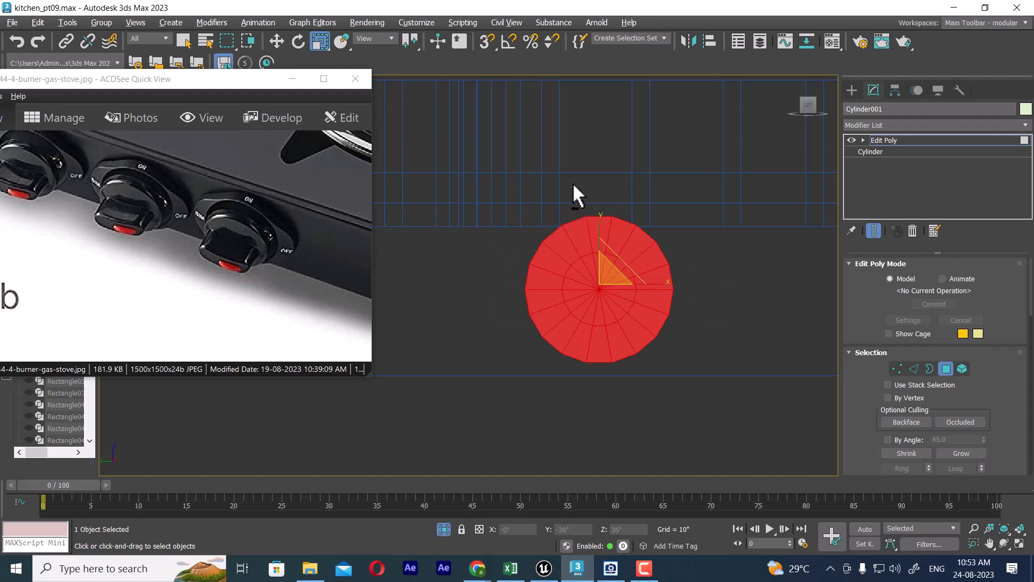
left_click_drag(633, 423, 634, 425, "alt")
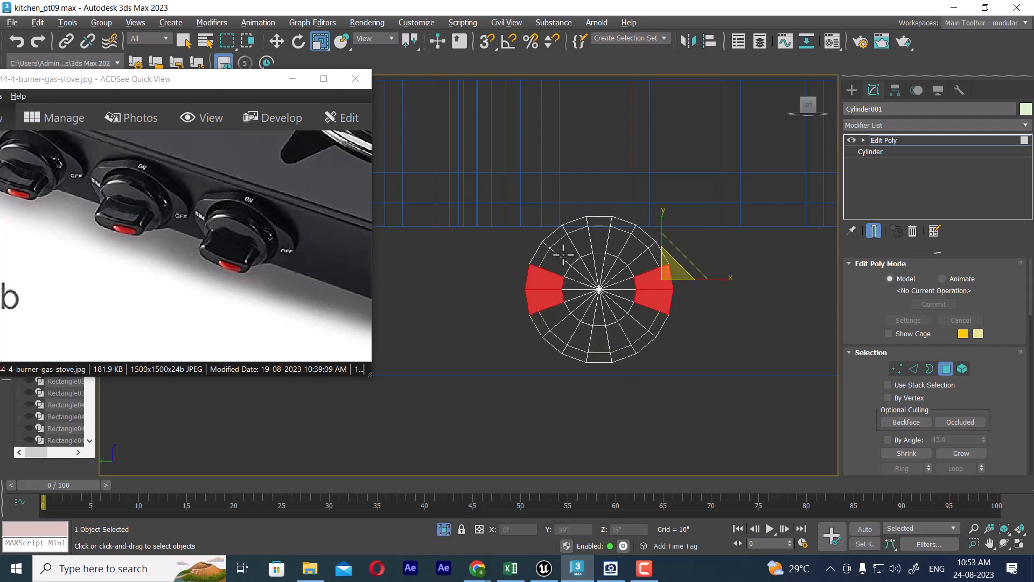
left_click_drag(650, 348, 653, 367, "alt")
key("p")
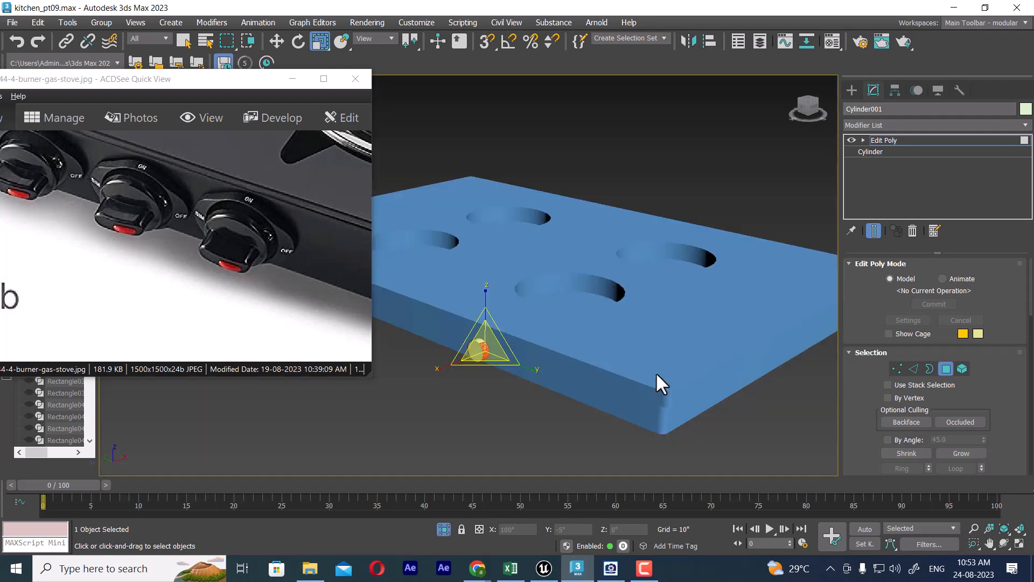
mouse_move(655, 372)
middle_mouse_down("alt")
mouse_move(610, 361)
mouse_move(711, 351)
middle_mouse_up("alt")
scroll(593, 364, "up", 3)
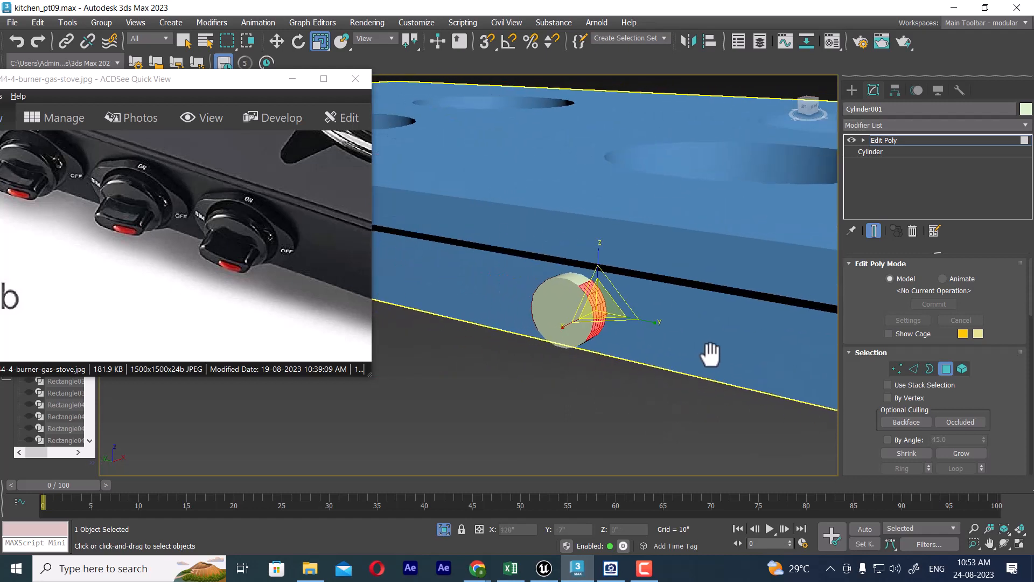
scroll(700, 338, "up", 2)
middle_click_drag(556, 322, 608, 332)
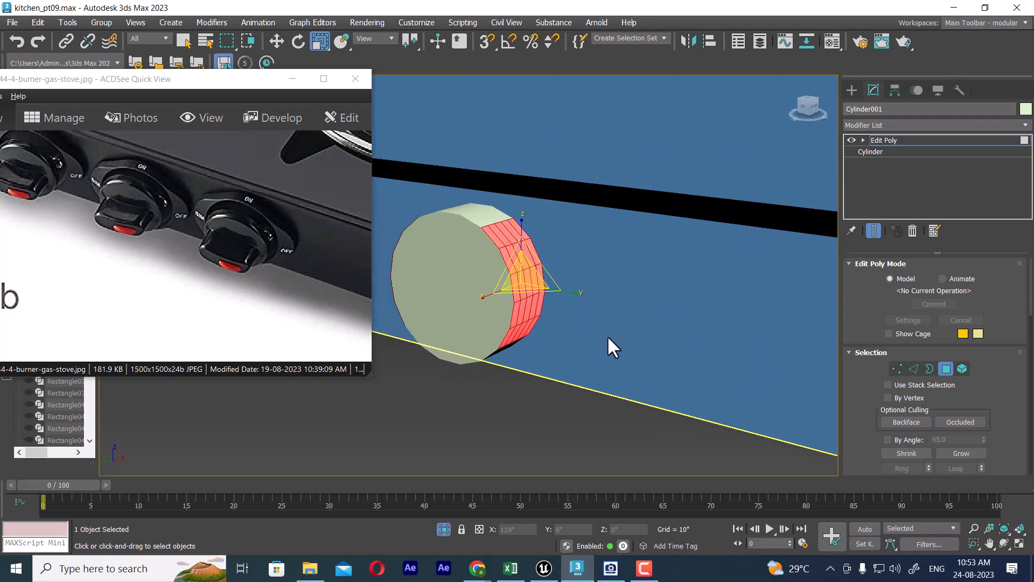
middle_click_drag(544, 324, 578, 297, "alt")
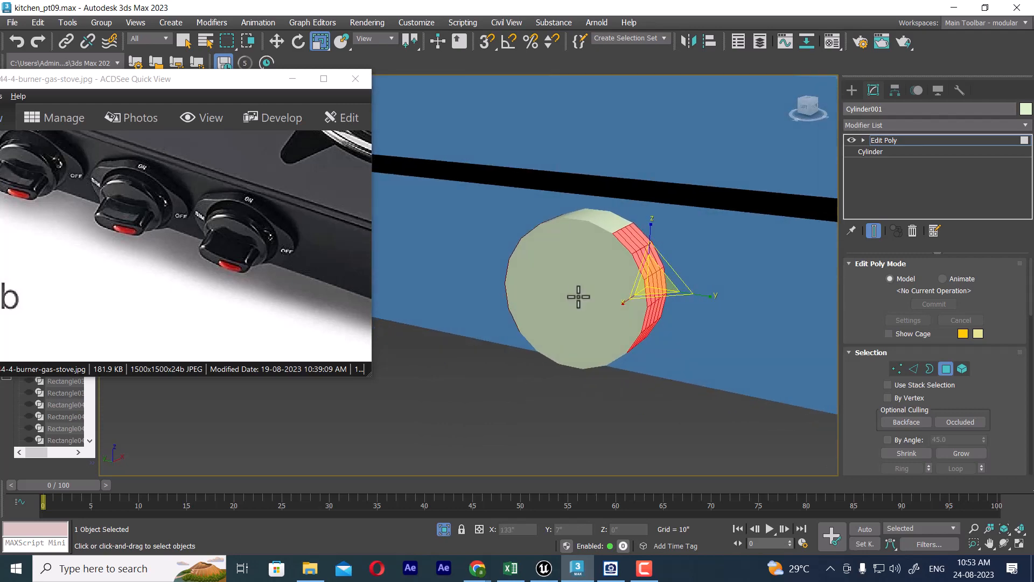
Step: Try to bevel the selected side polygons outward in the Left view, deselecting the uppermost ones and tapering the outline inward
key("f")
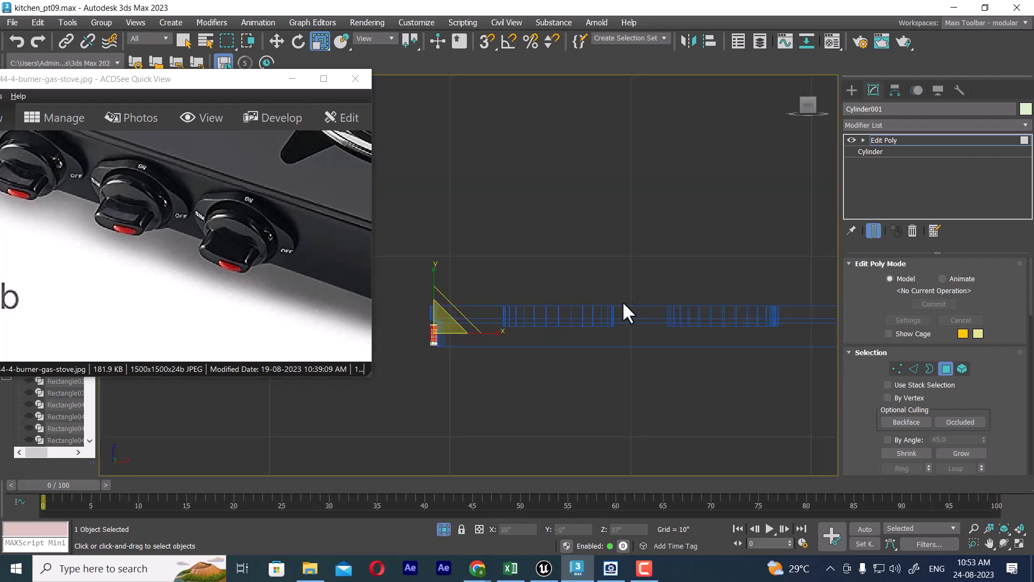
key("l")
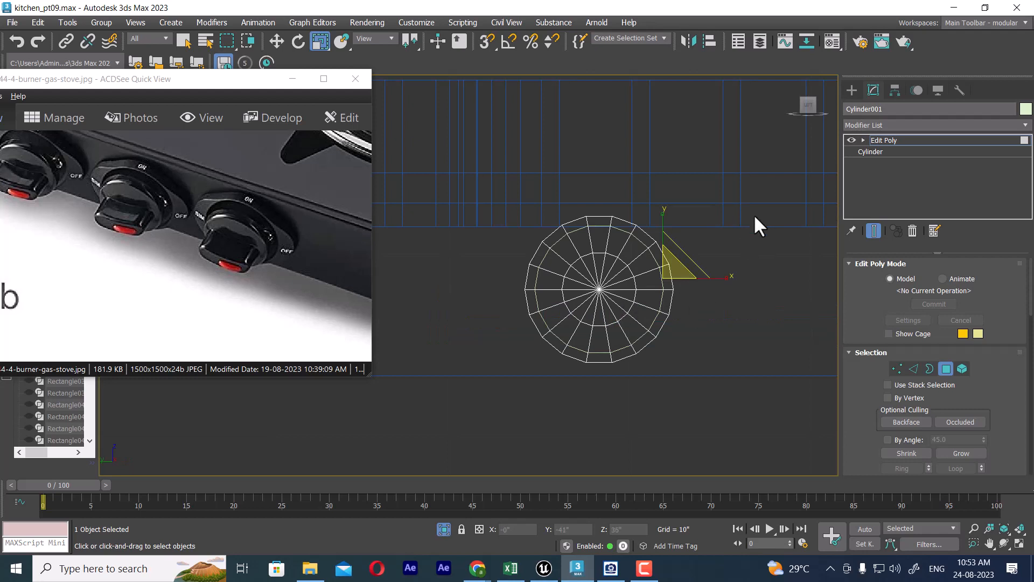
right_click(731, 309)
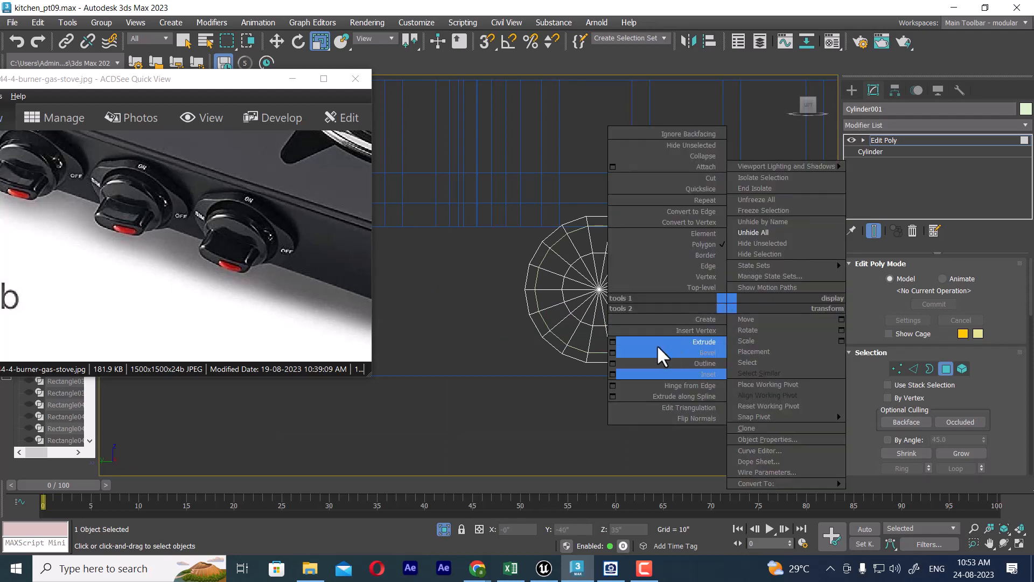
left_click(612, 352)
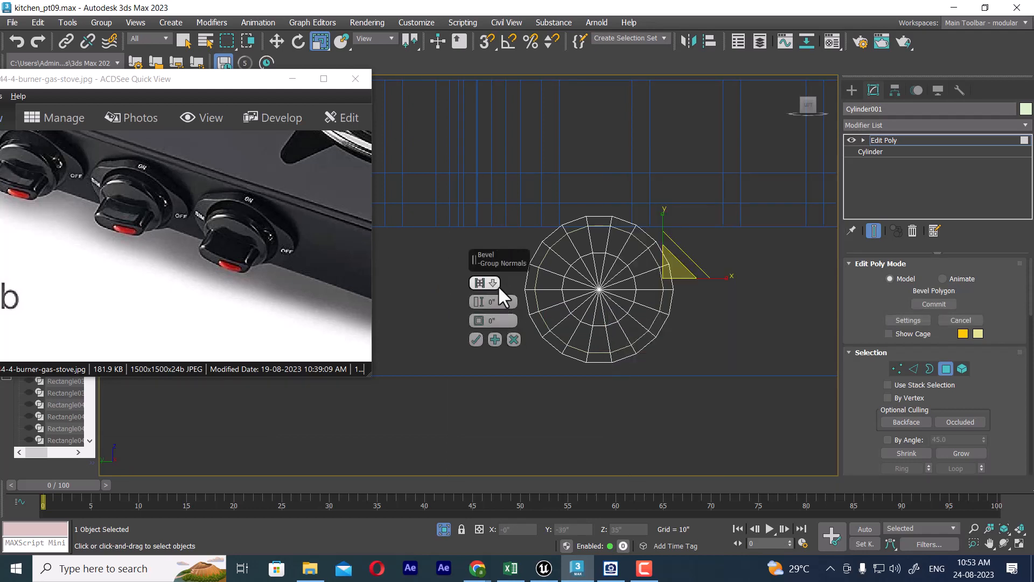
left_click_drag(479, 298, 564, 71)
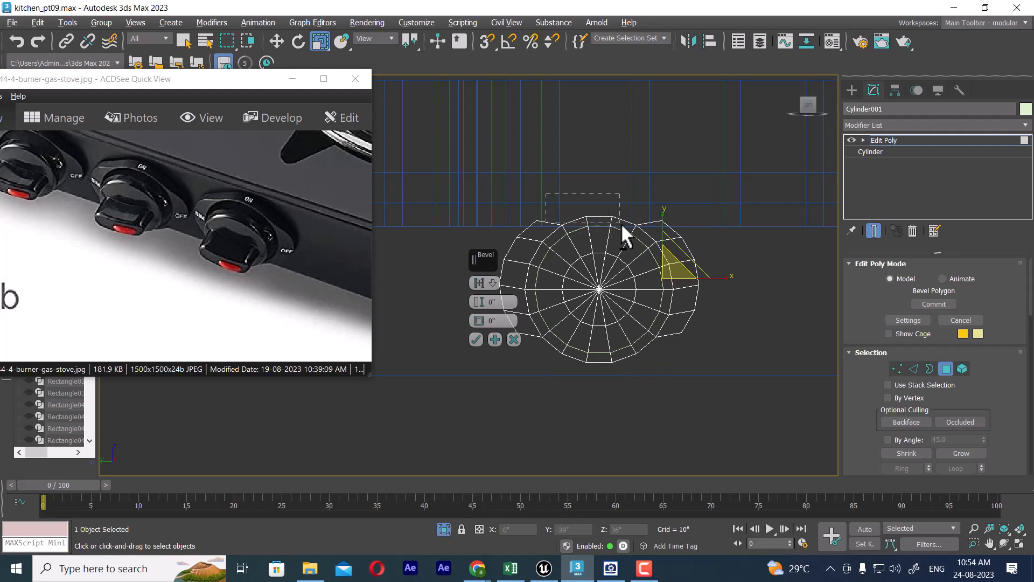
left_click_drag(645, 229, 646, 230)
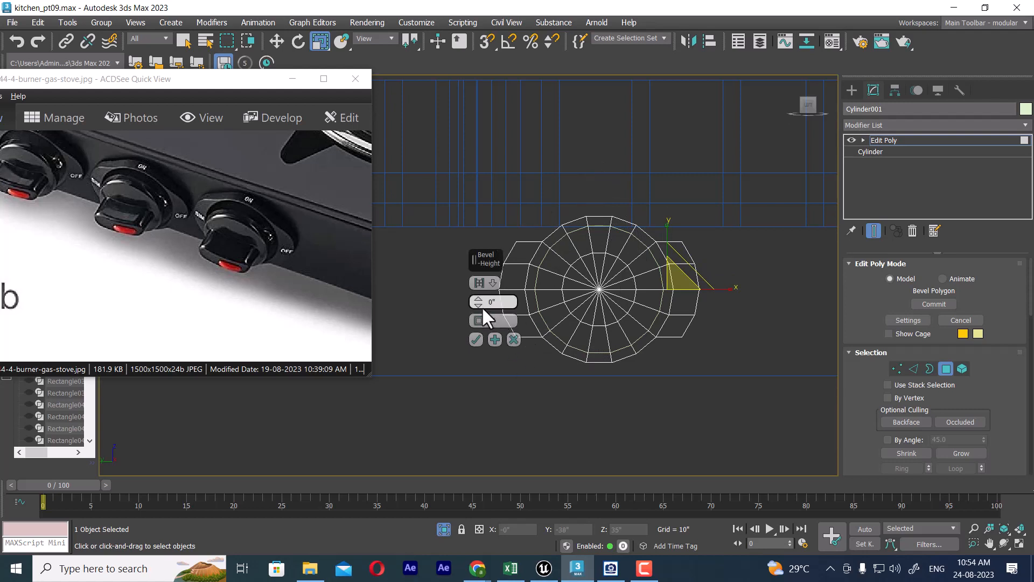
left_click_drag(479, 301, 438, 24)
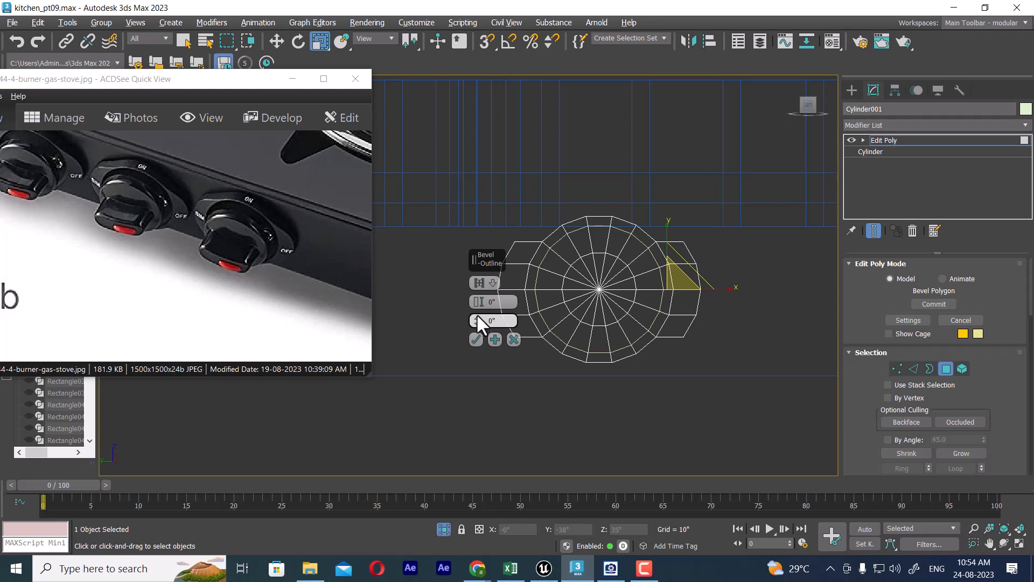
left_click_drag(476, 318, 448, 426)
left_click_drag(478, 298, 434, 459)
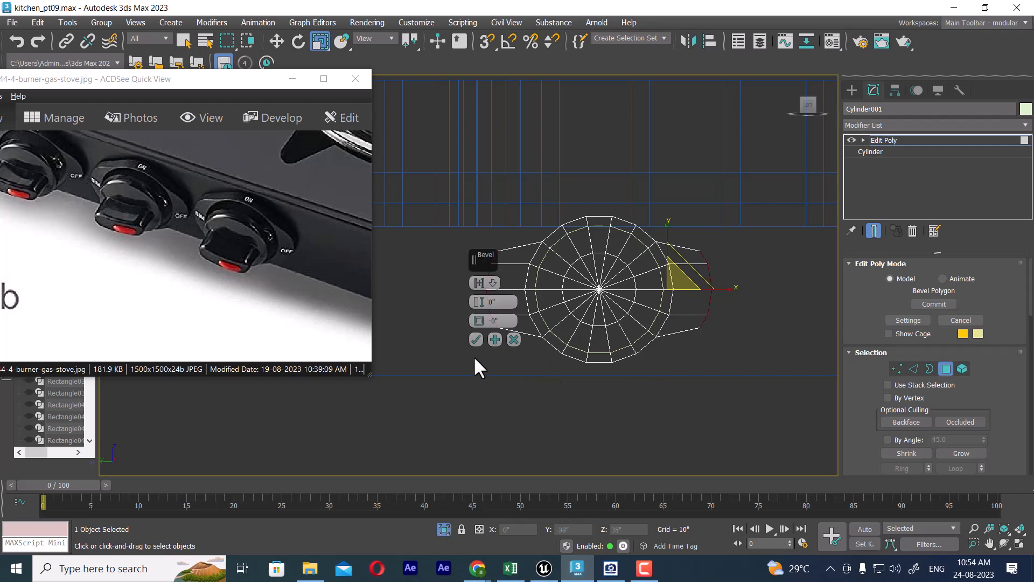
left_click(475, 340)
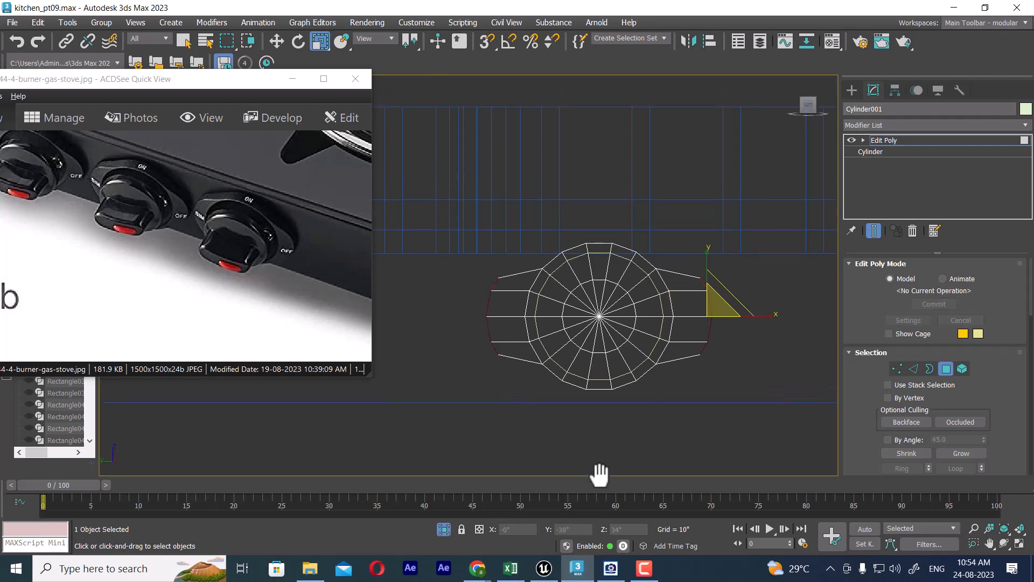
Step: Try to scale the bevelled end polygons outward along X in the Perspective view
key("p")
middle_click_drag(683, 392, 654, 400, "alt")
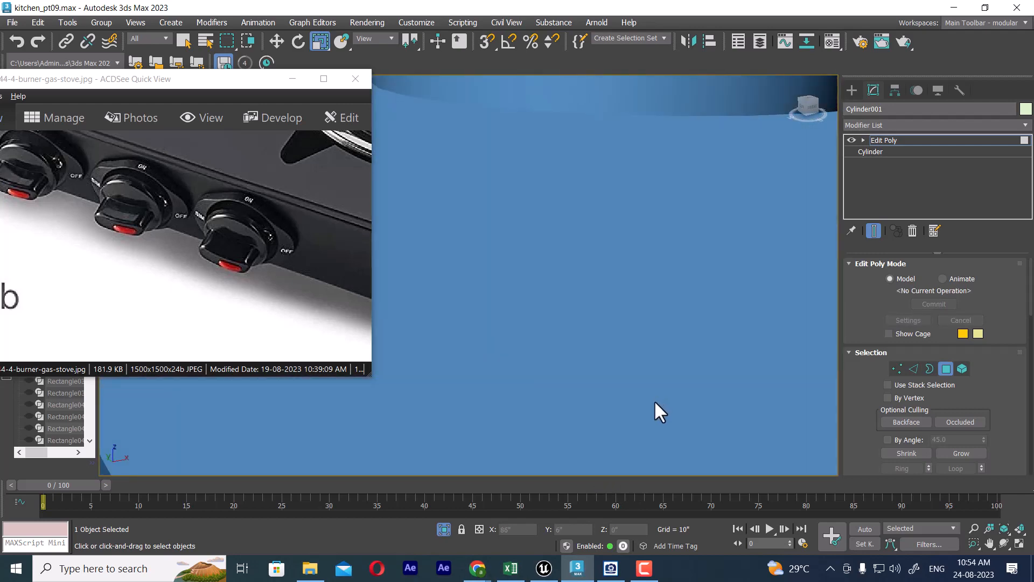
key("z")
middle_click_drag(634, 361, 587, 342, "alt")
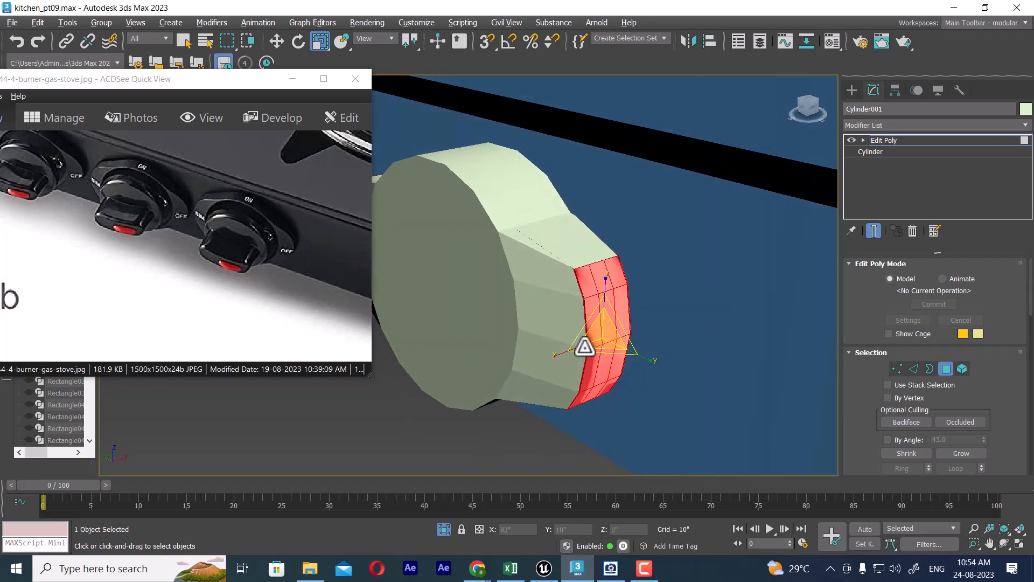
mouse_move(557, 360)
left_mouse_down()
mouse_move(556, 351)
mouse_move(546, 361)
left_mouse_up()
middle_click_drag(584, 357, 635, 311, "alt")
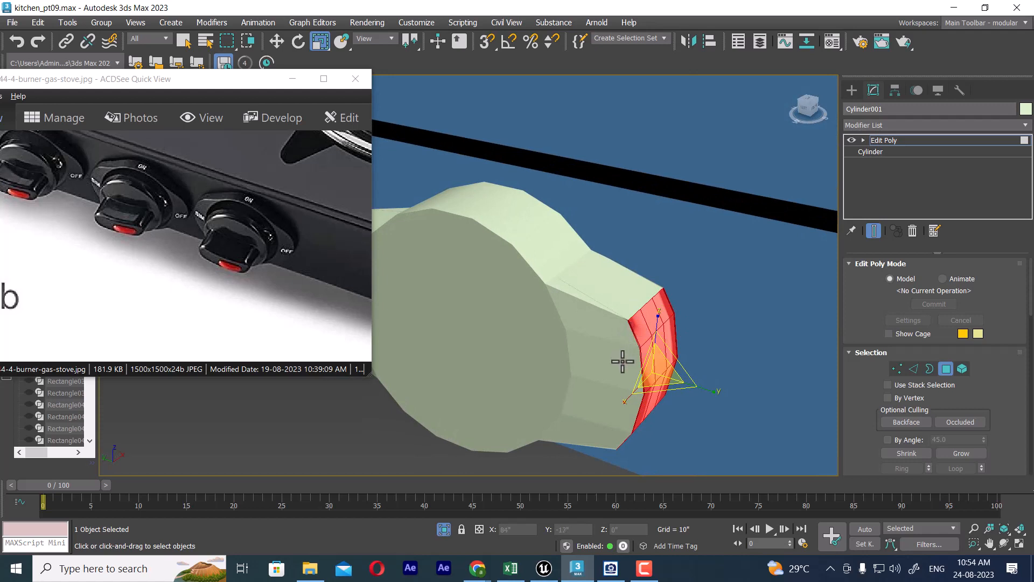
Step: Undo the end-polygon scaling and the bevel on the outer cylinder's opposite sides
key("ctrl+z")
key("ctrl+z")
key("ctrl+z")
key("ctrl+z")
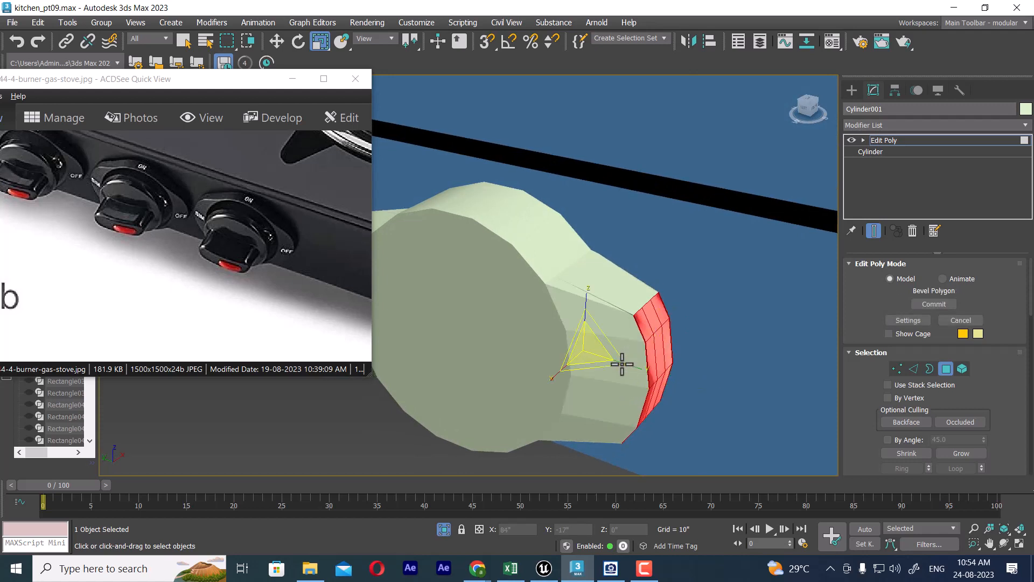
left_click(644, 568)
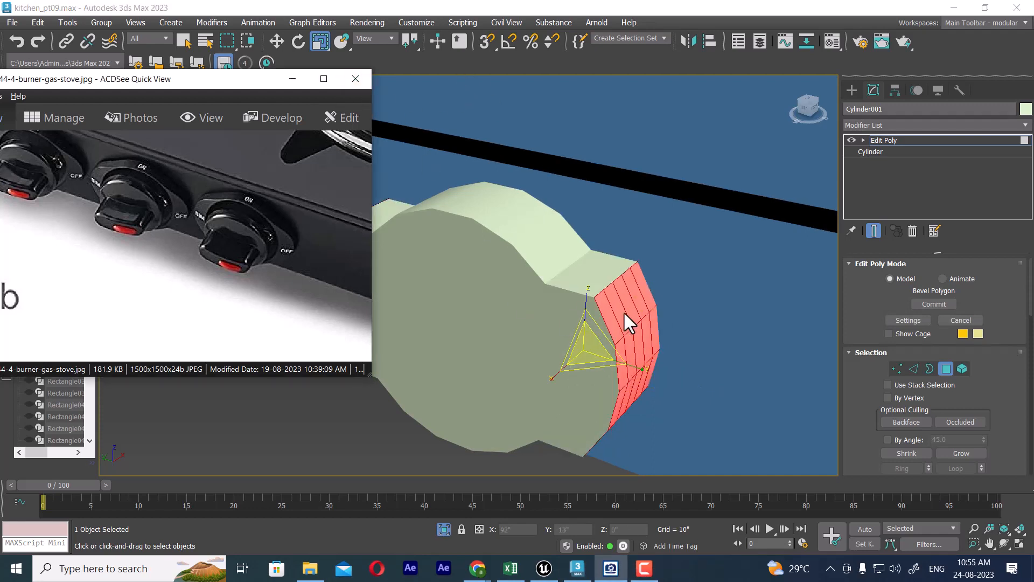
mouse_move(623, 311)
middle_mouse_down("alt")
mouse_move(642, 327)
mouse_move(628, 302)
middle_mouse_up("alt")
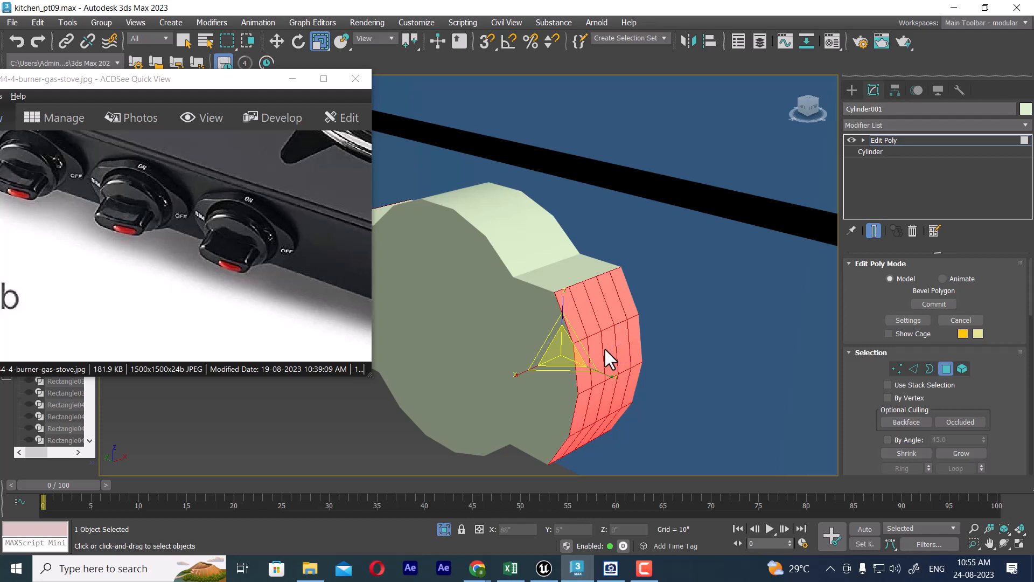
key("ctrl+z")
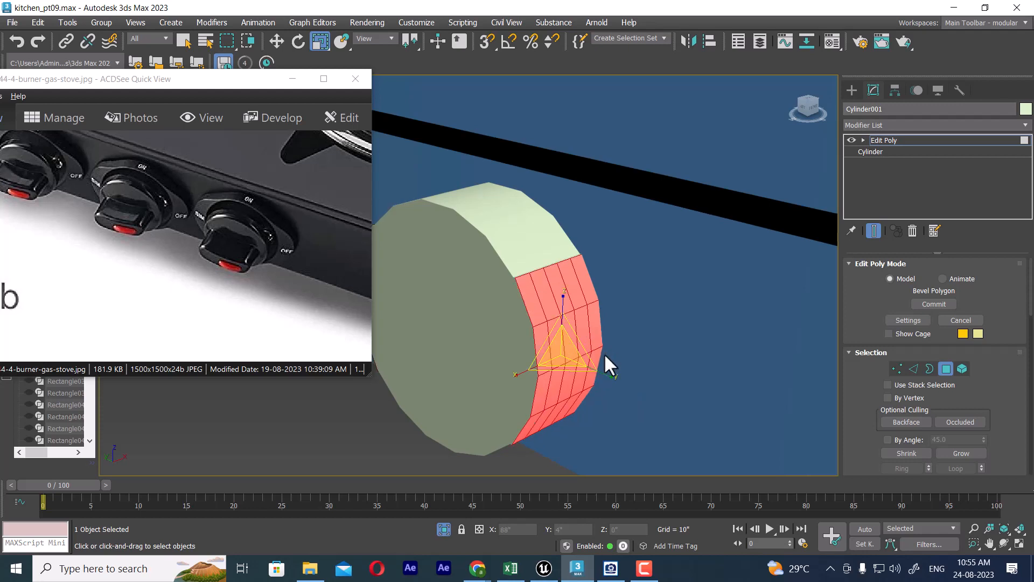
Step: Switch the outer cylinder to edge-level editing with its wireframe edges shown over the shaded surface
left_click_drag(566, 354, 597, 331)
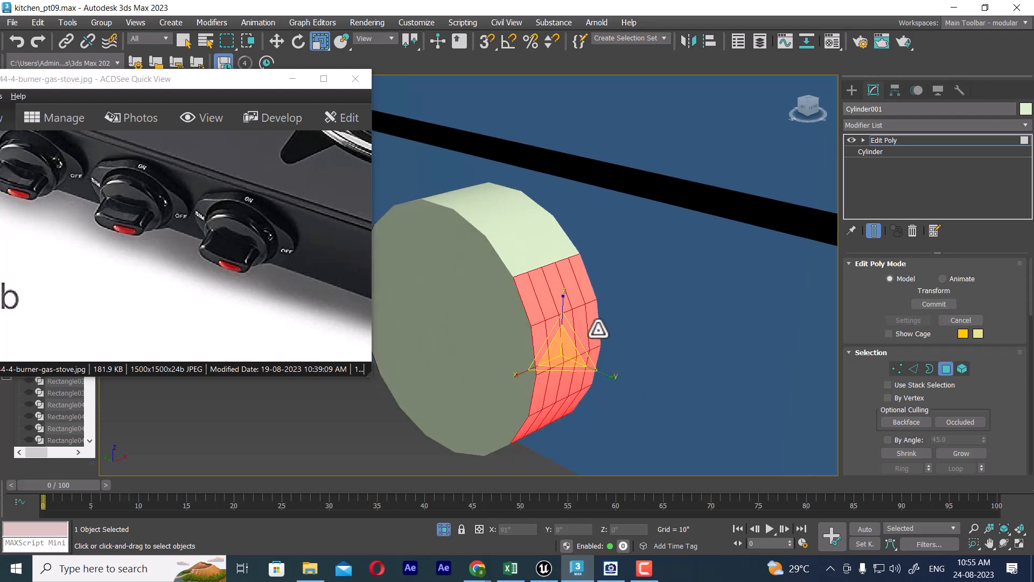
right_click(596, 305)
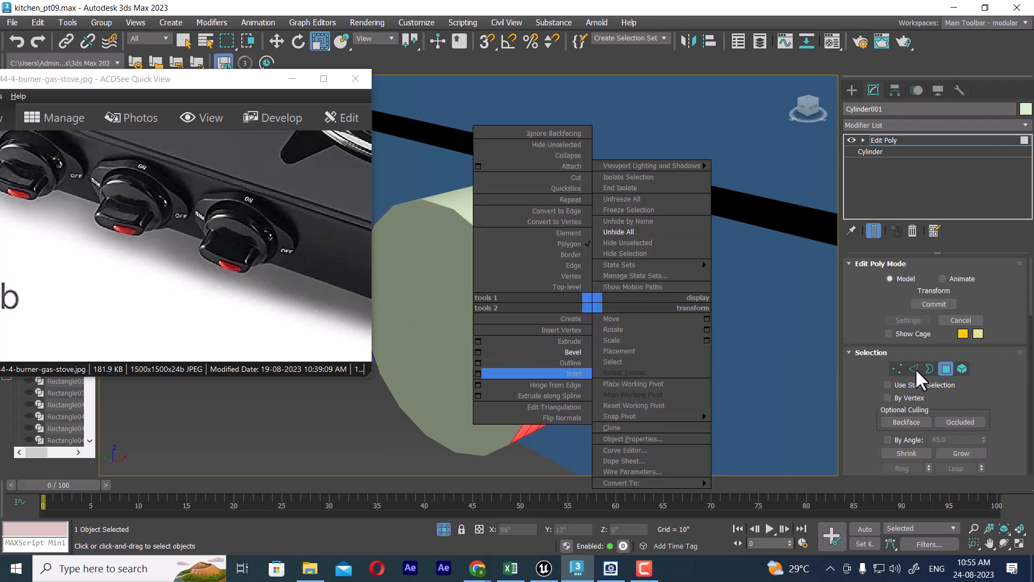
left_click(914, 368)
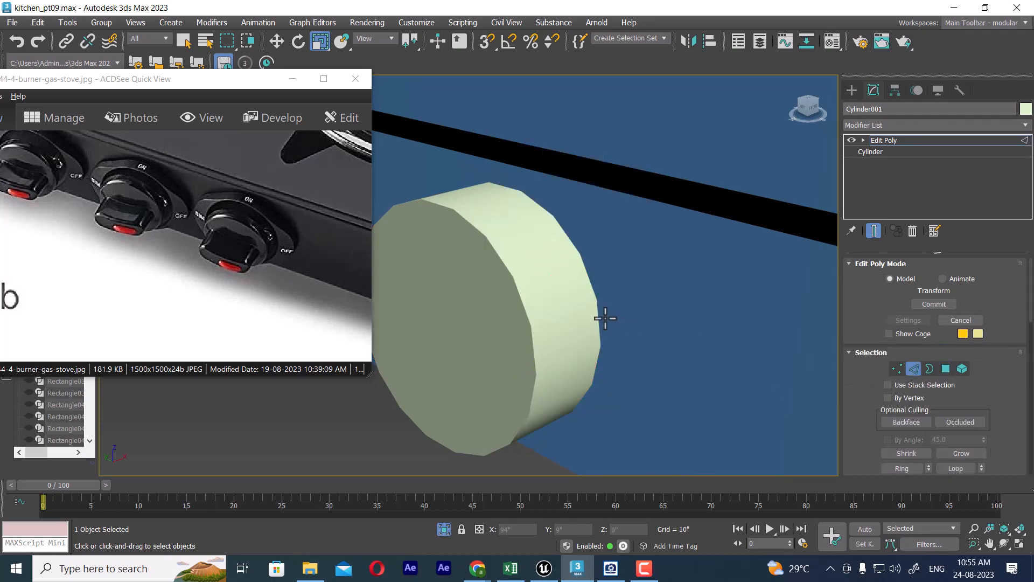
key("F4")
key("F3")
key("F3")
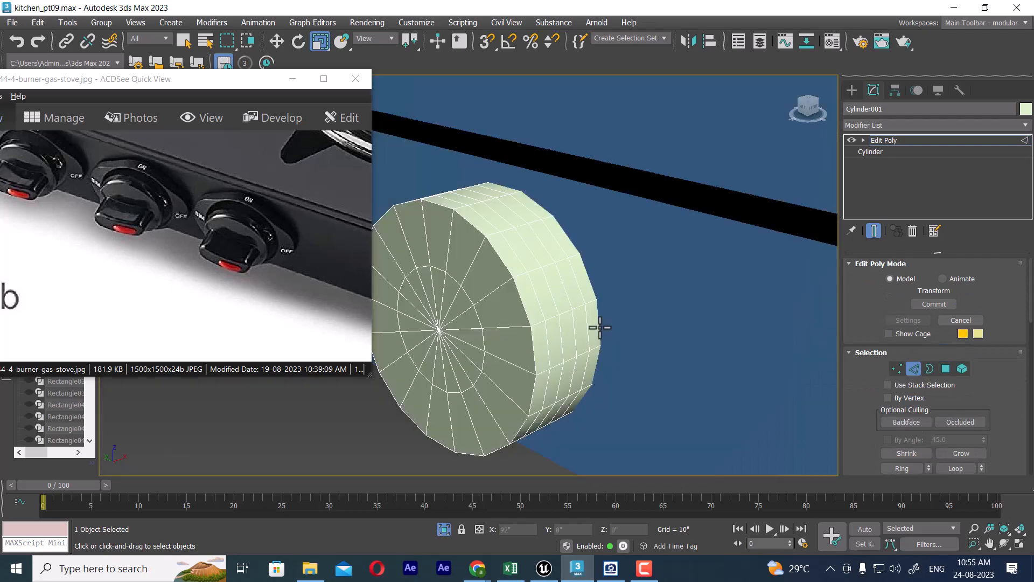
key("F4")
key("F3")
key("F3")
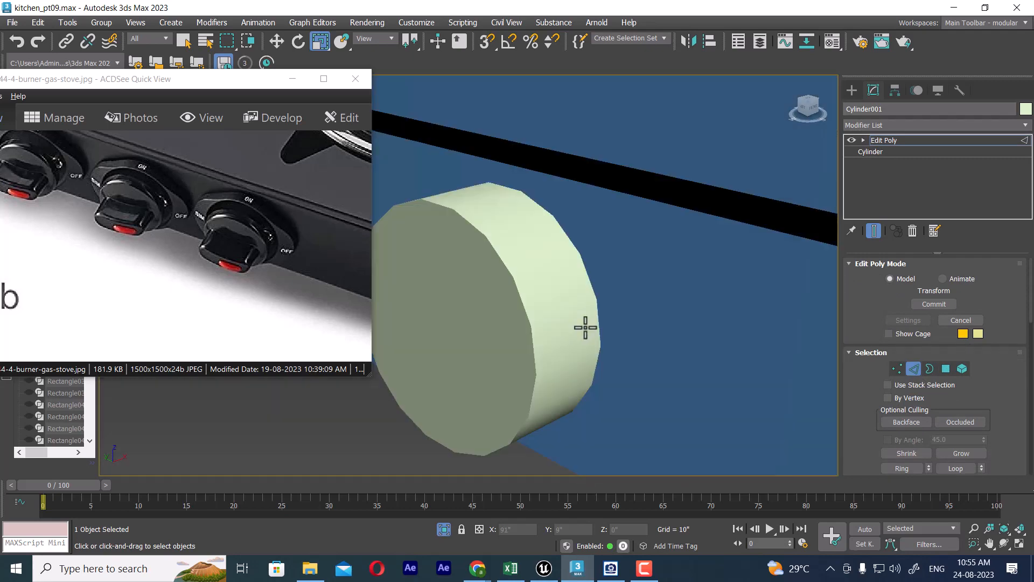
key("F4")
Step: Select the four intermediate edge loops running around the cylinder's rim and remove them
scroll(586, 325, "up", 3)
left_click(538, 300)
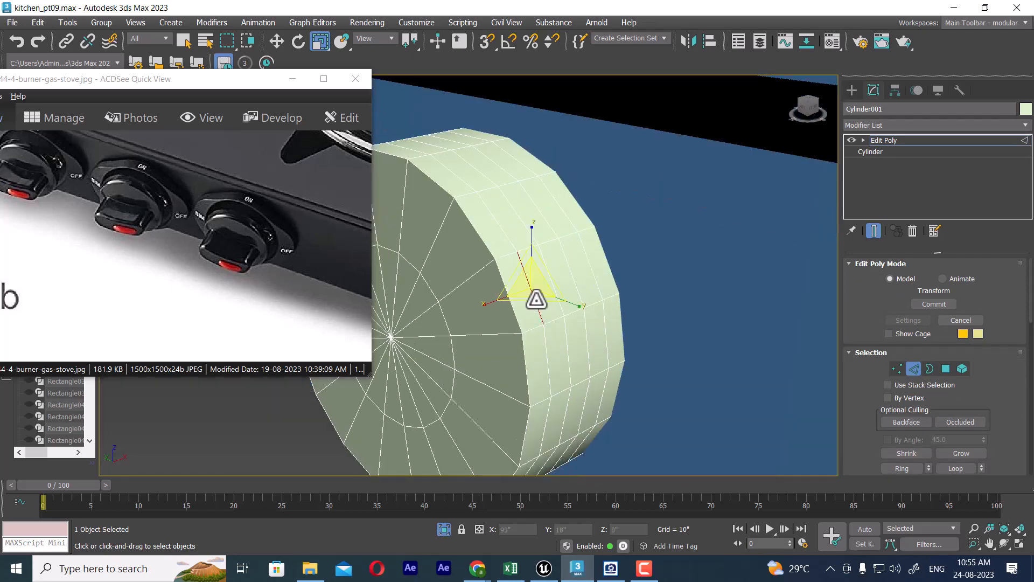
left_click(554, 284, "ctrl")
left_click(576, 280, "ctrl")
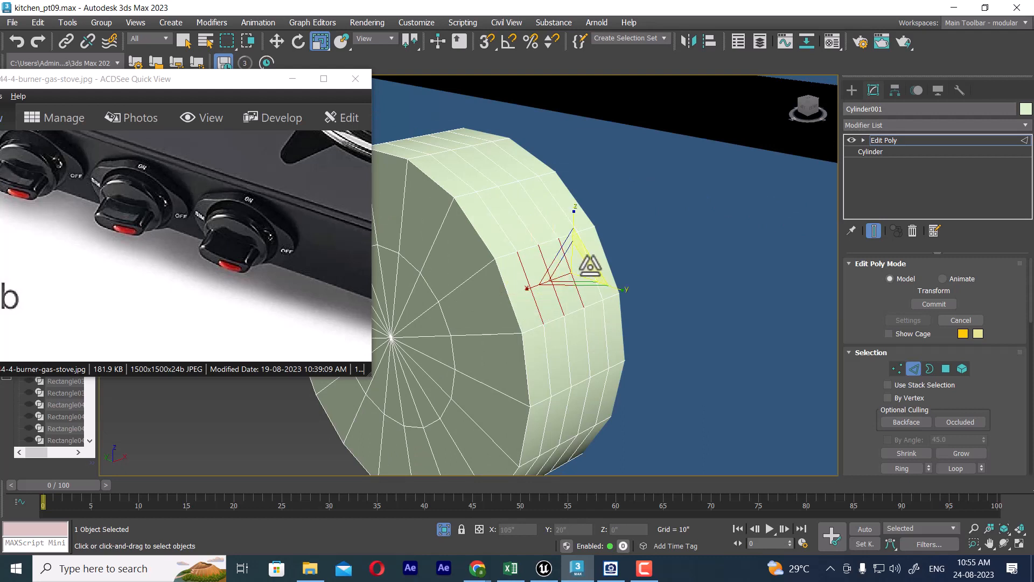
left_click(590, 265, "ctrl")
key("w")
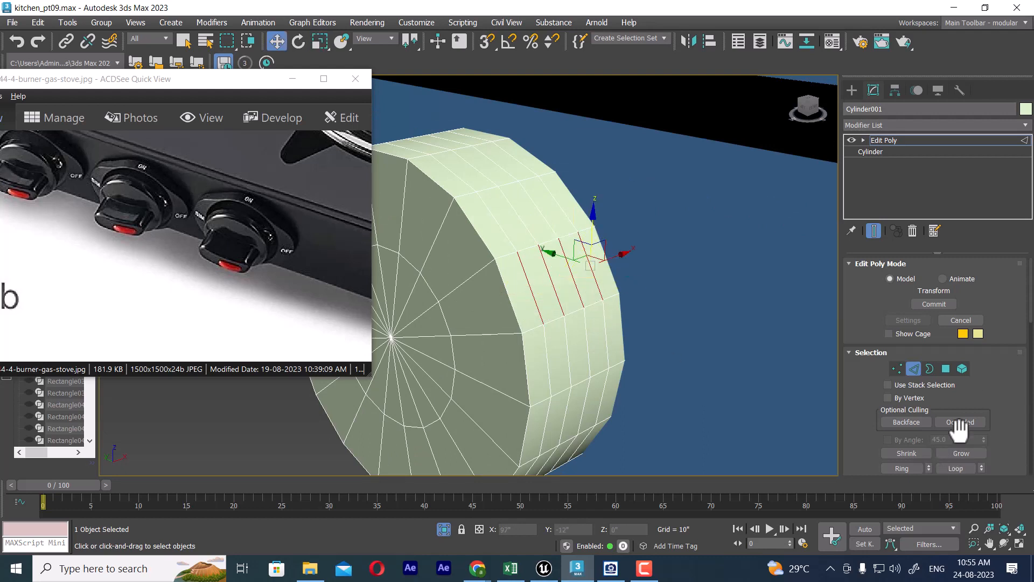
left_click(956, 468)
right_click(652, 233)
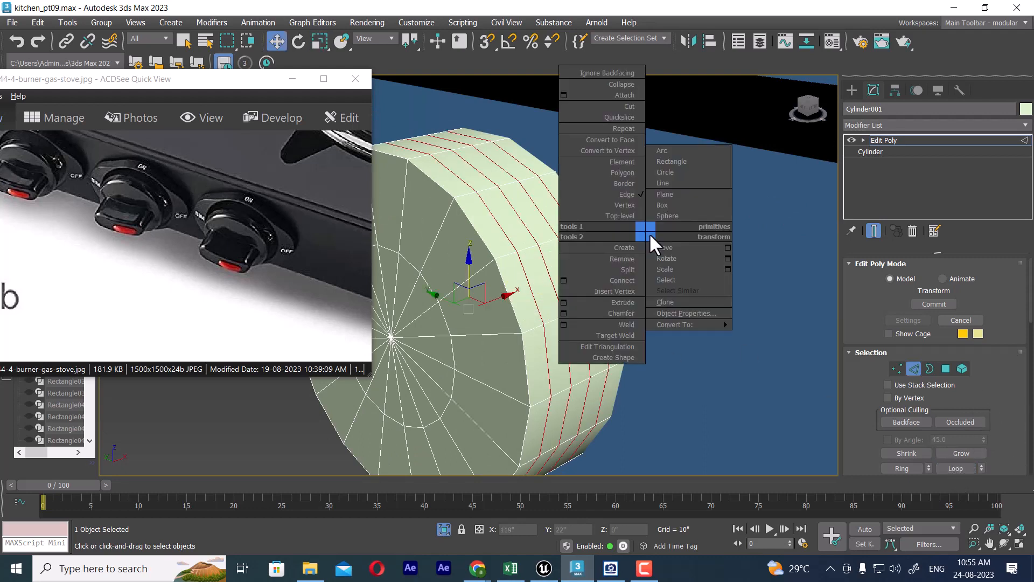
left_click(632, 268)
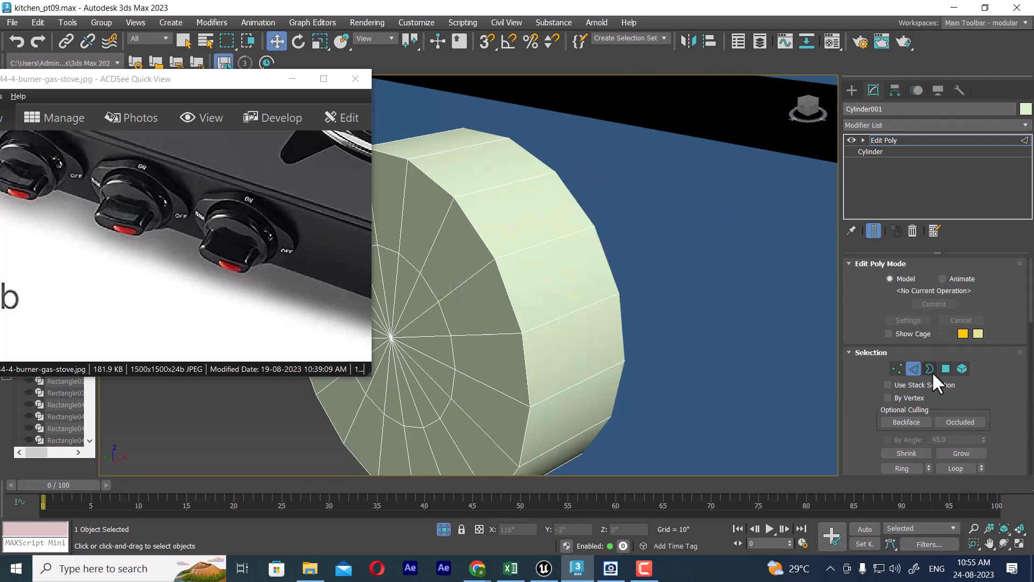
Step: Bevel the selected rim polygons on the cylinder's two opposite sides outward with a slightly negative outline to form tapered wings
left_click(946, 369)
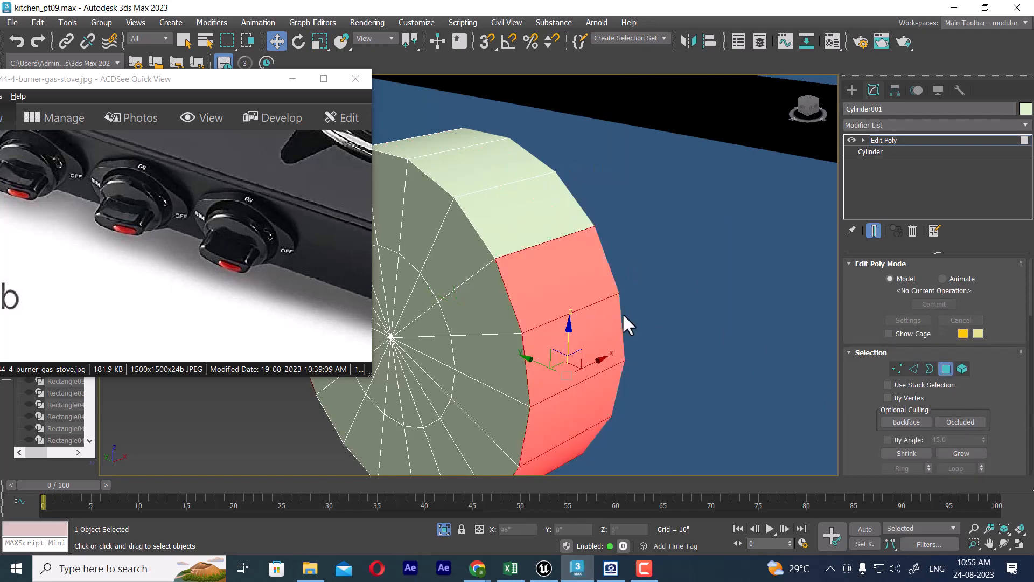
scroll(624, 313, "down", 2)
right_click(673, 309)
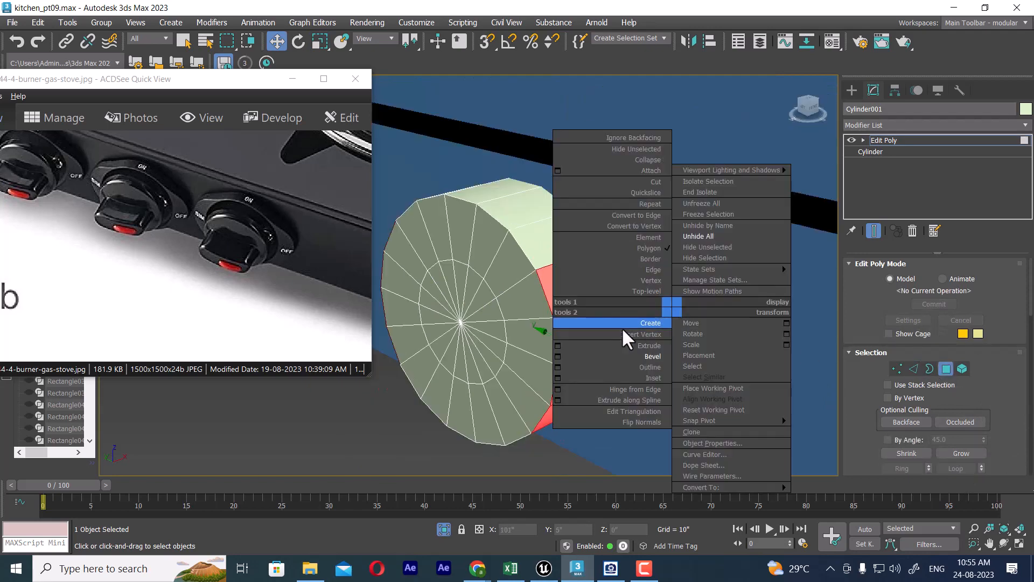
left_click(558, 356)
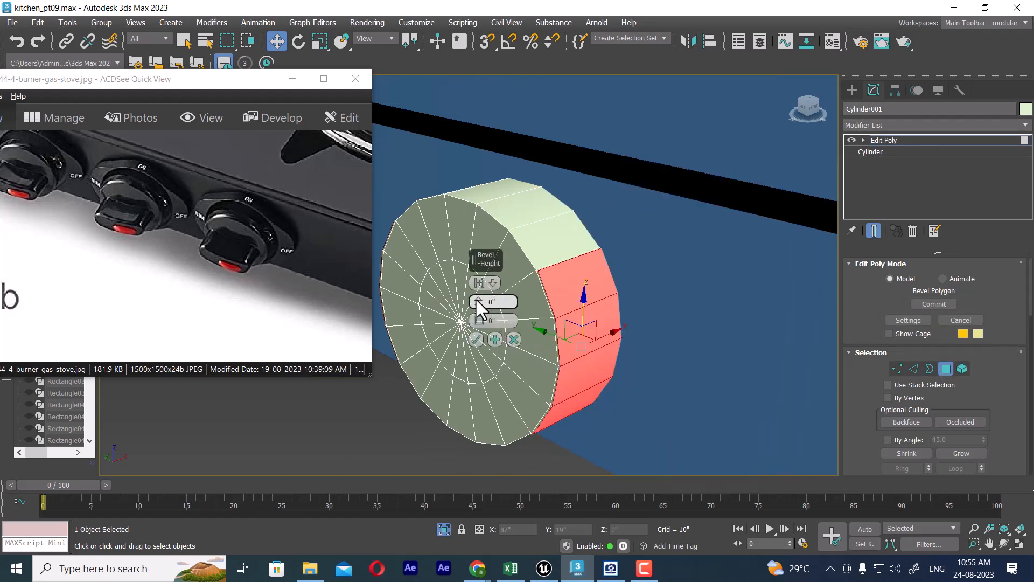
mouse_move(477, 300)
left_mouse_down()
mouse_move(478, 291)
mouse_move(472, 320)
left_mouse_up()
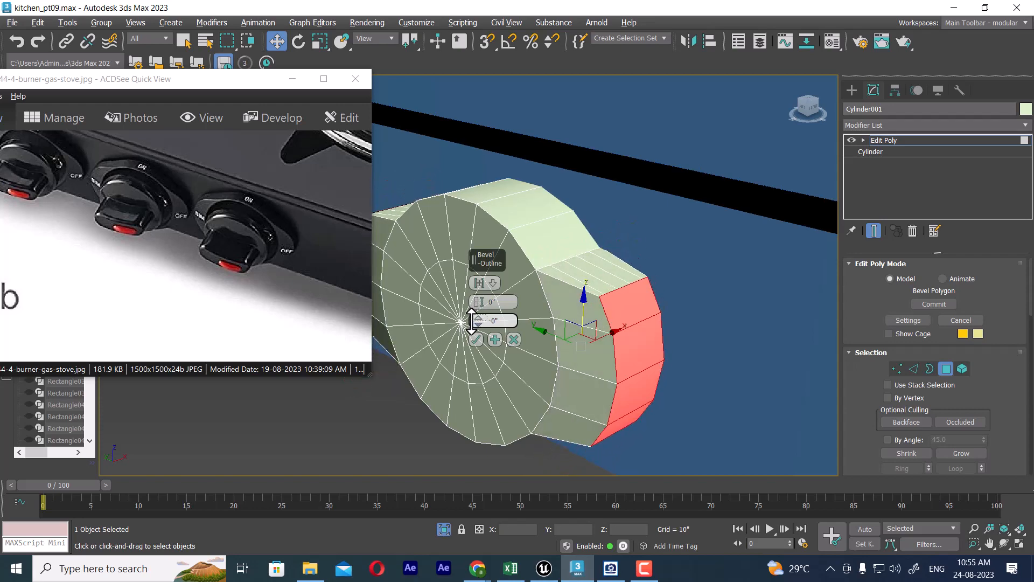
middle_click_drag(664, 332, 571, 179, "alt")
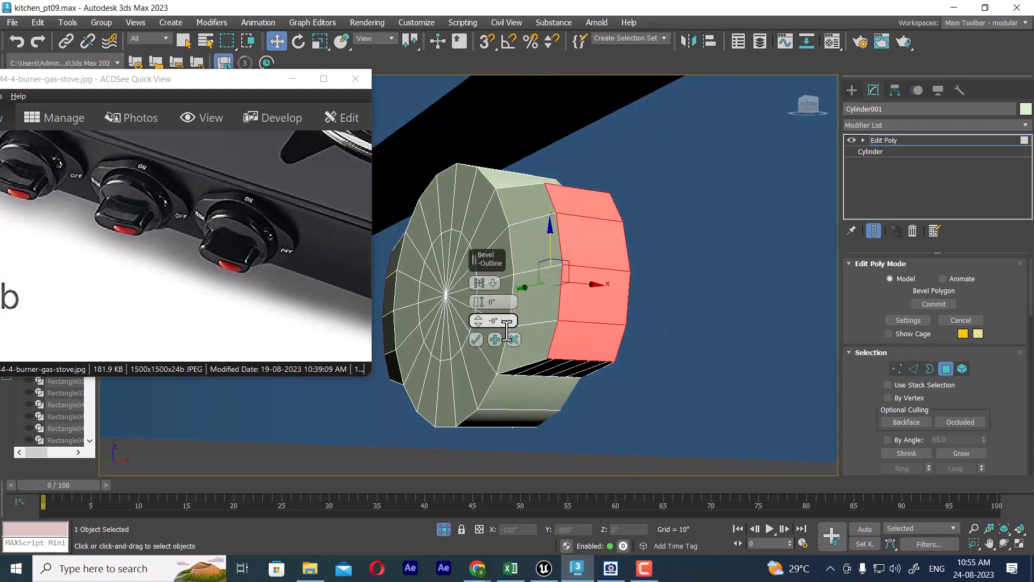
left_click(476, 339)
Step: Return the winged cylinder to object level and frame it in the Top view
middle_click_drag(534, 308, 619, 321, "alt")
right_click(530, 279)
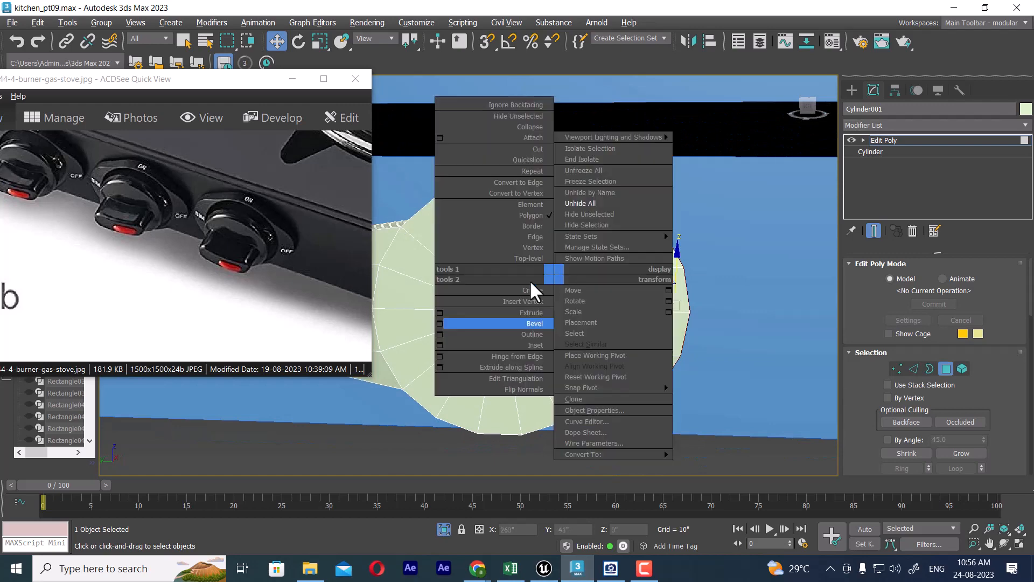
left_click(521, 260)
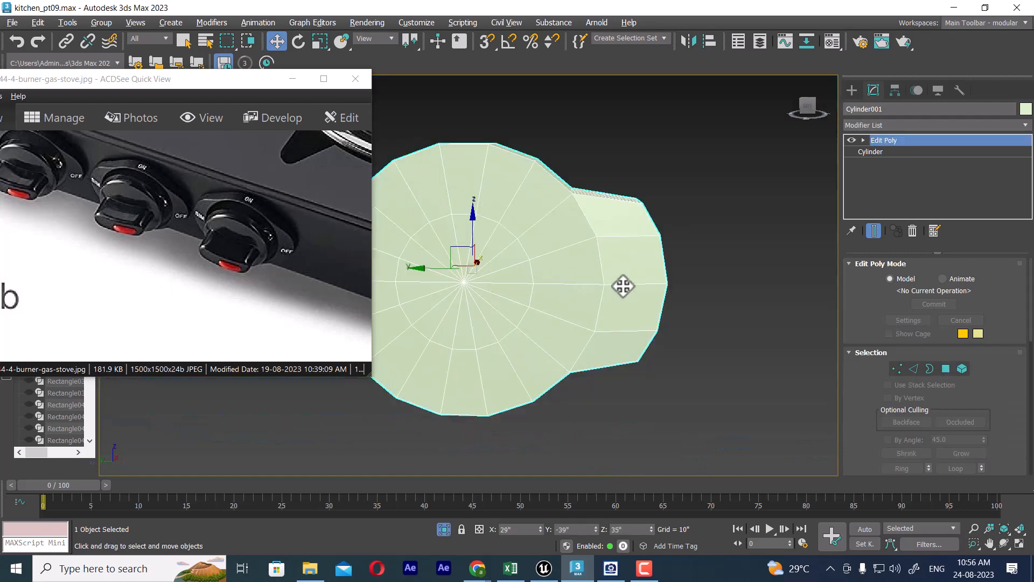
key("t")
key("z")
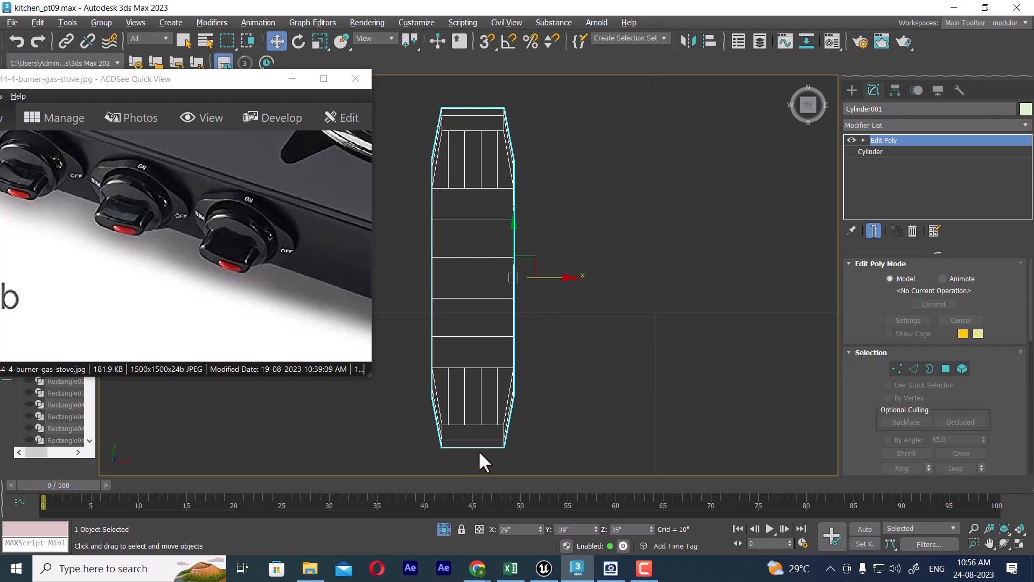
Step: Add a TurboSmooth modifier to the winged cylinder in Perspective view and turn its effect off in the viewport
key("p")
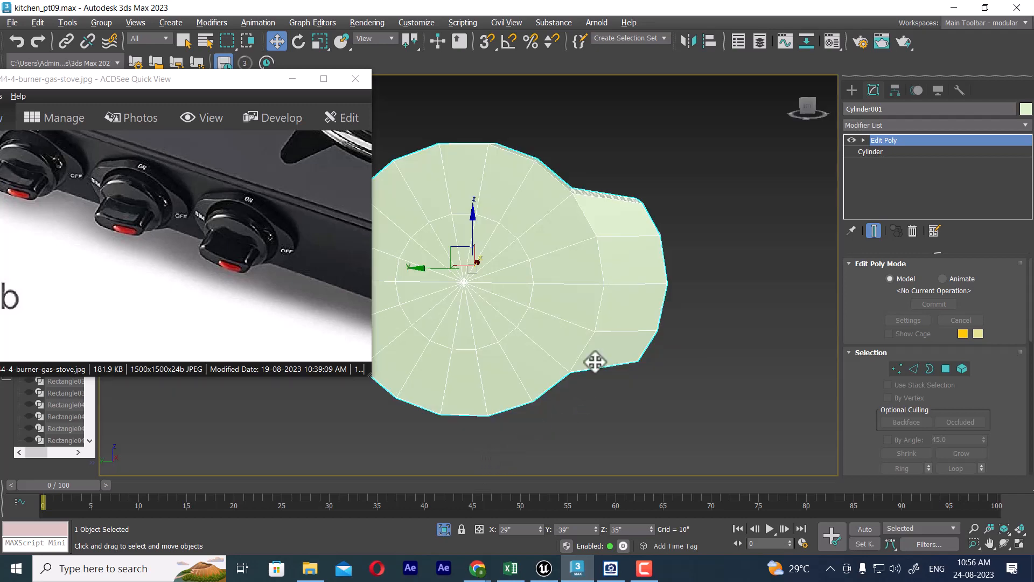
middle_click_drag(595, 362, 631, 356, "alt")
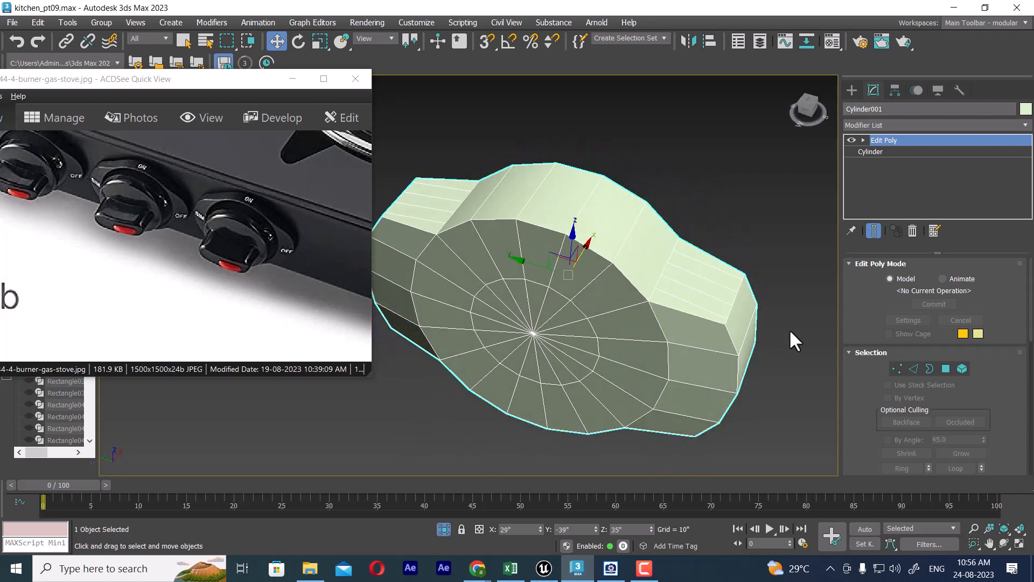
left_click(914, 368)
middle_click_drag(714, 323, 562, 242, "alt")
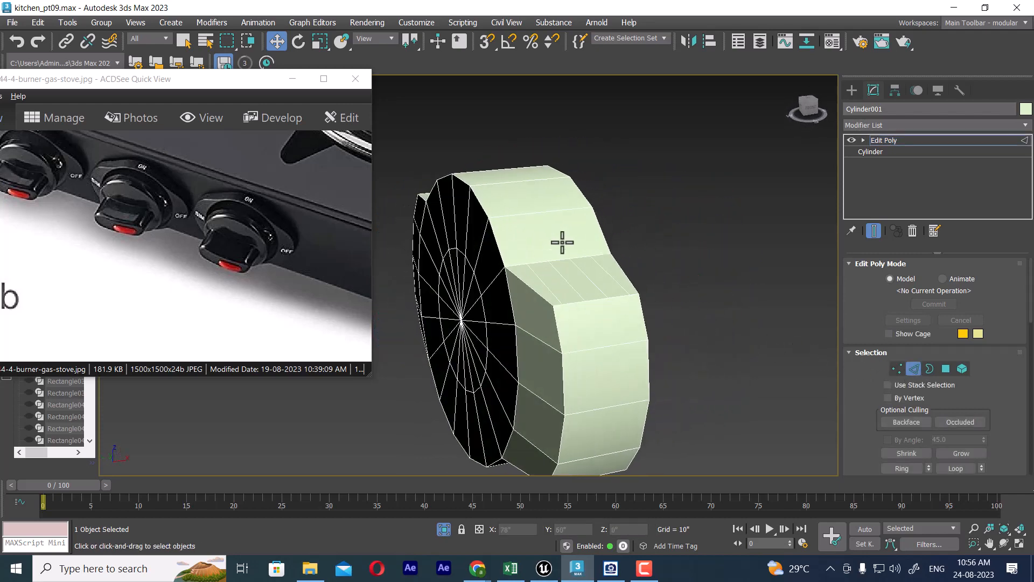
left_click(887, 139)
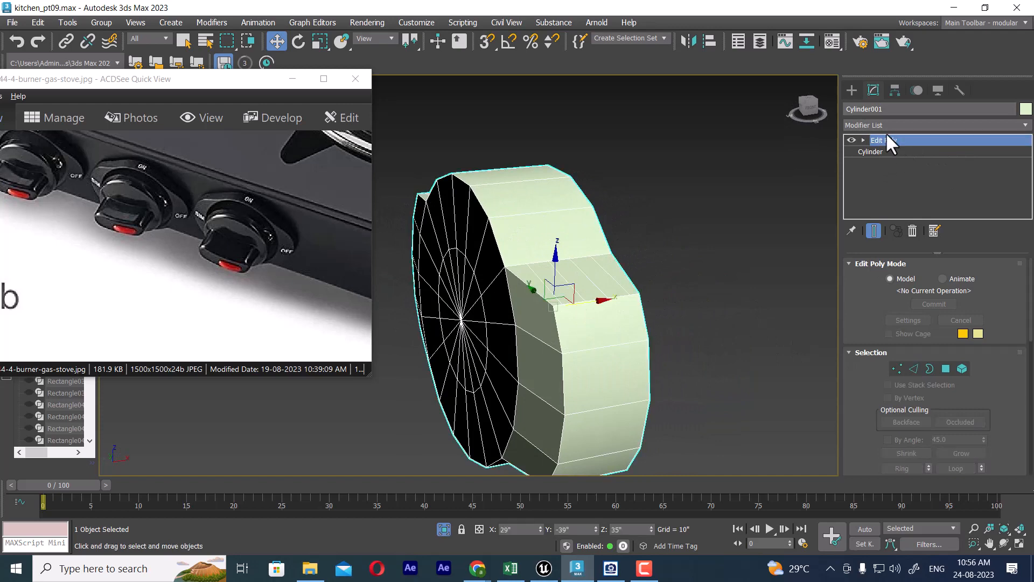
left_click(887, 125)
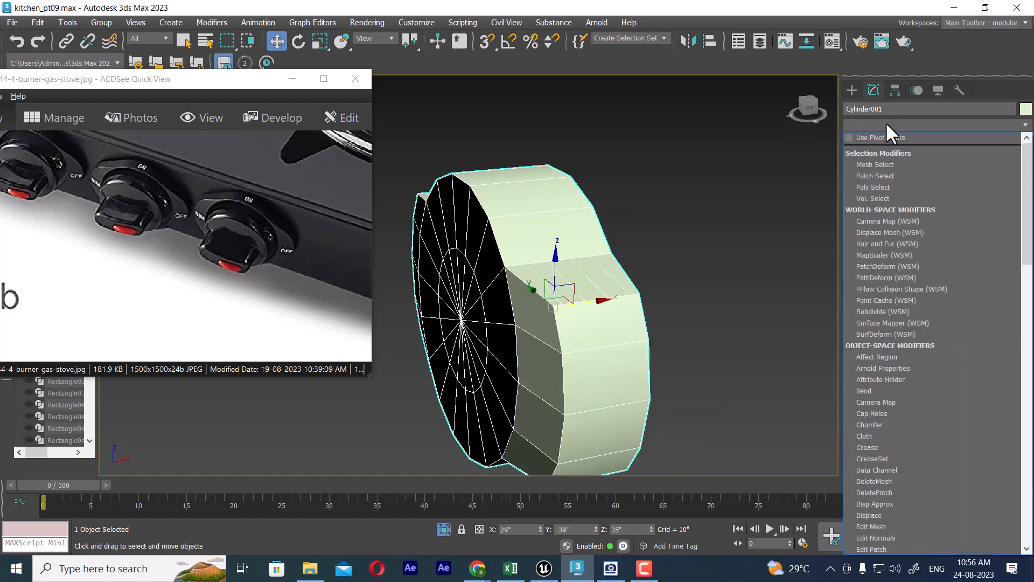
key("t")
left_click(878, 319)
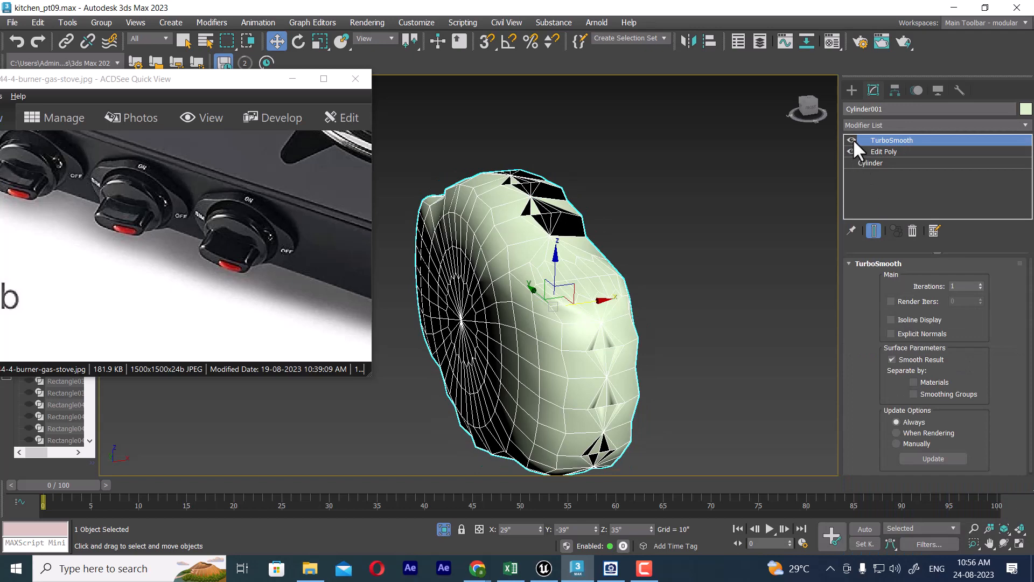
left_click(852, 139)
Step: At the Edit Poly's edge level, select the four edges crossing each sloped face of one wing, on both its upper side and underside
middle_click_drag(643, 267, 600, 251, "alt")
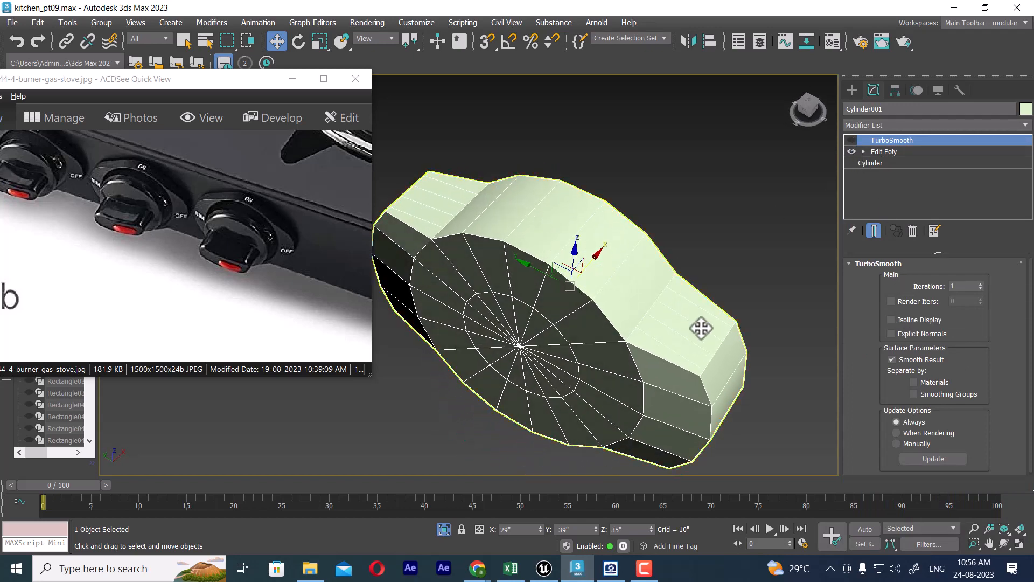
middle_click_drag(683, 335, 698, 317, "alt")
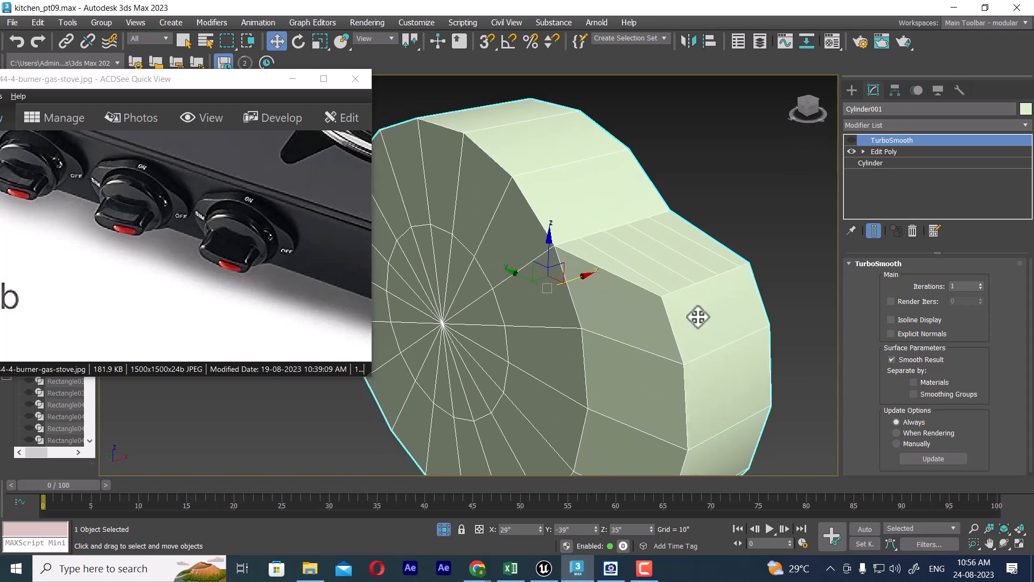
left_click(881, 151)
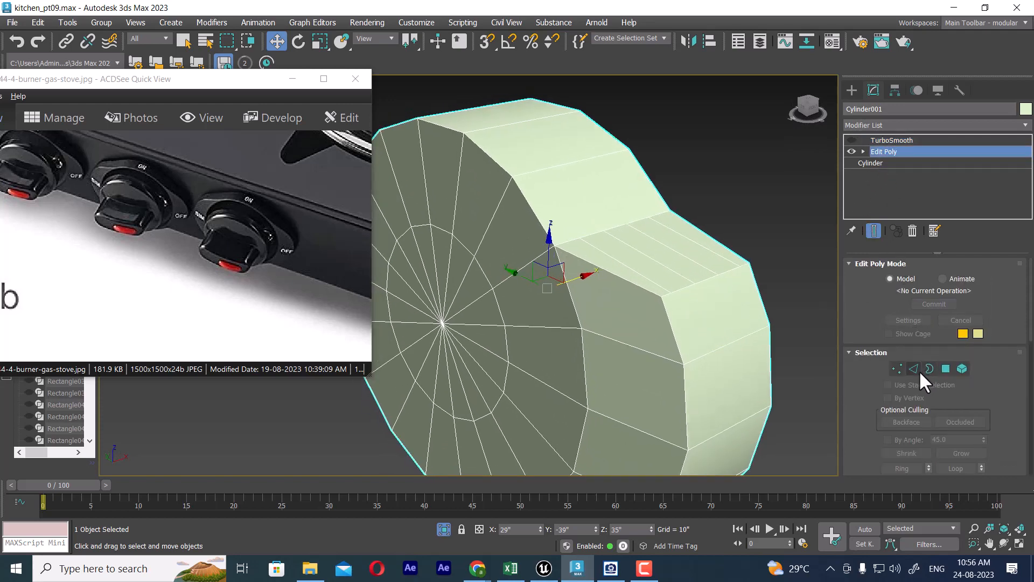
left_click(915, 369)
left_click(659, 284)
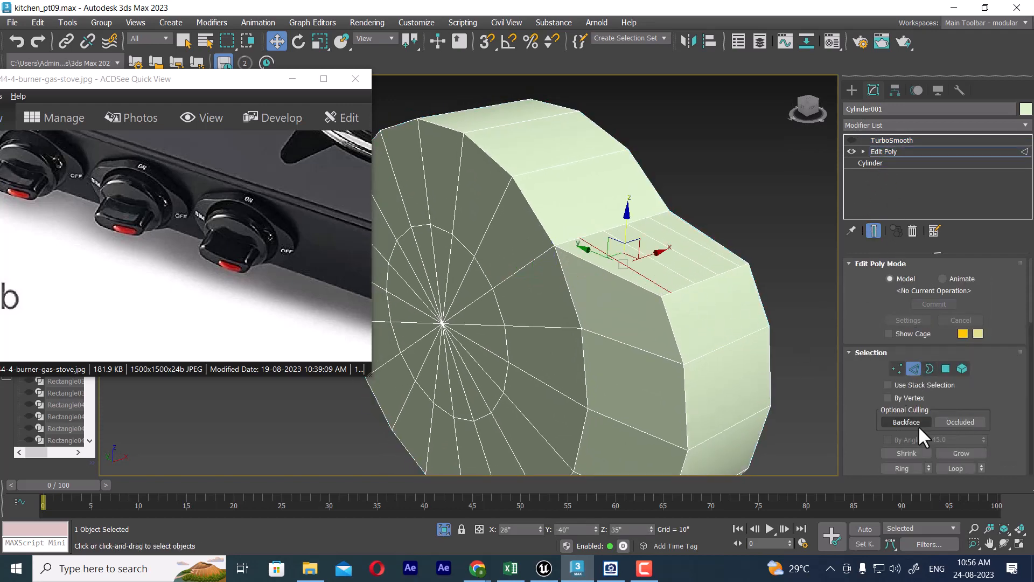
left_click(901, 468)
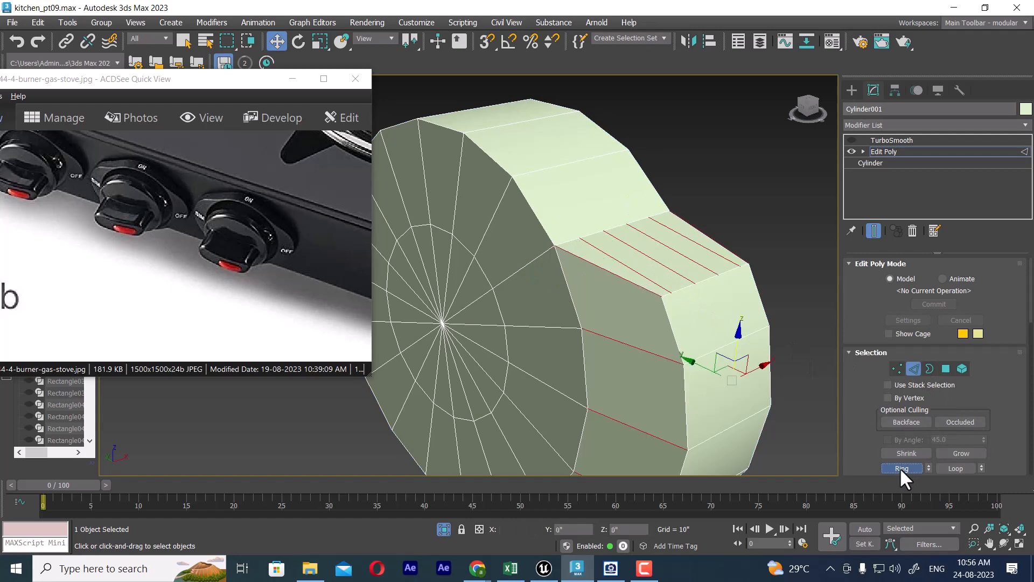
left_click(648, 280)
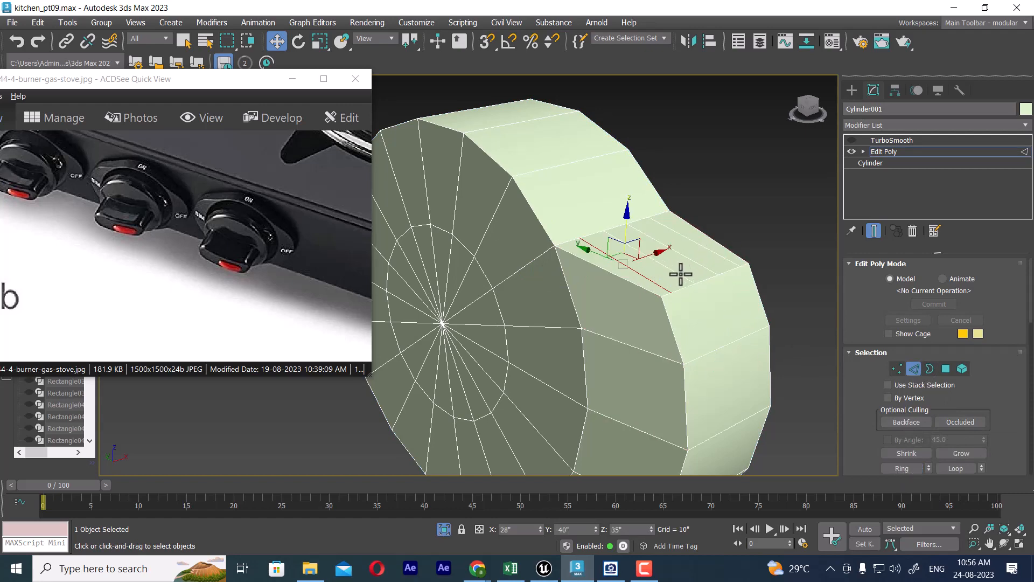
left_click(681, 275, "ctrl")
left_click(701, 262, "ctrl")
left_click(717, 254, "ctrl")
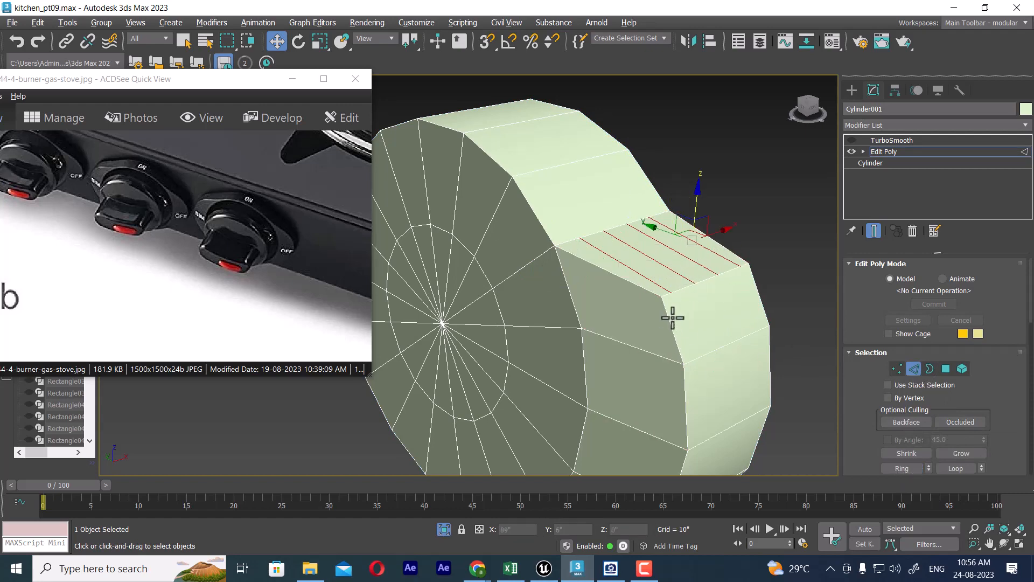
middle_click_drag(672, 319, 687, 233, "alt")
left_click(664, 128, "ctrl")
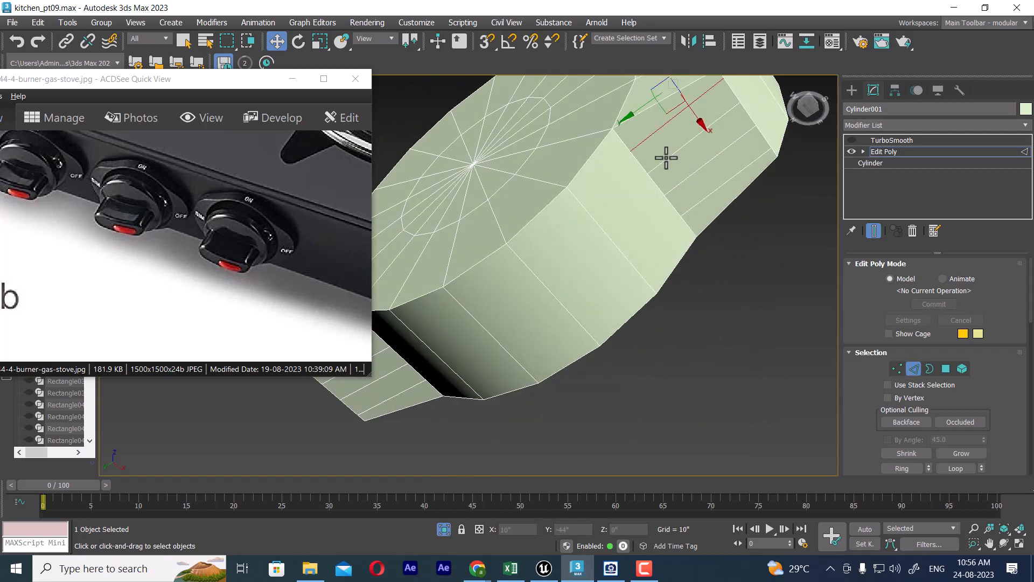
left_click(665, 158, "ctrl")
left_click(683, 186, "ctrl")
left_click(688, 210, "ctrl")
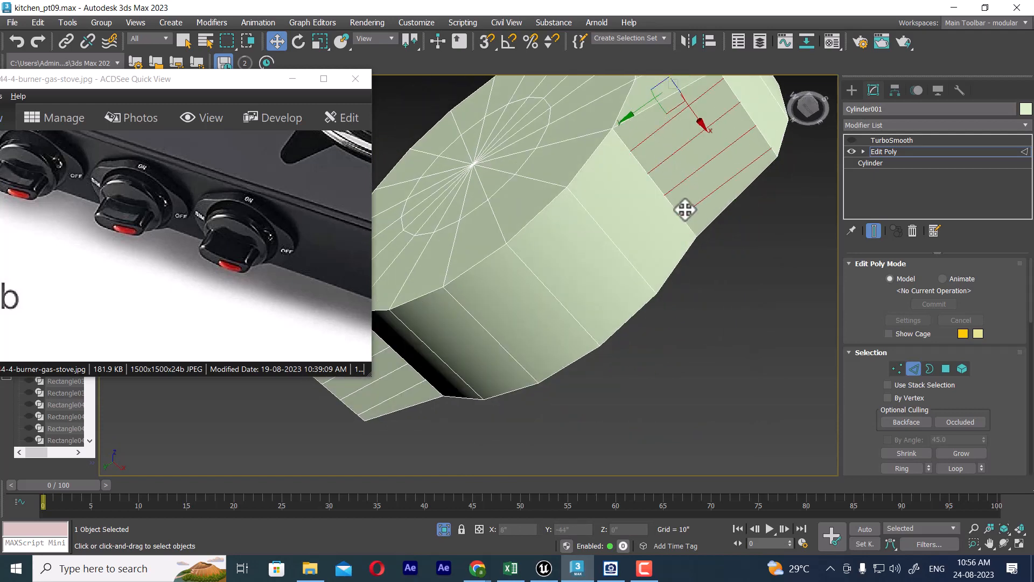
Step: Add the matching edges on both sloped faces of the opposite wing to the selection and remove all of them
middle_click_drag(686, 211, 625, 315, "alt")
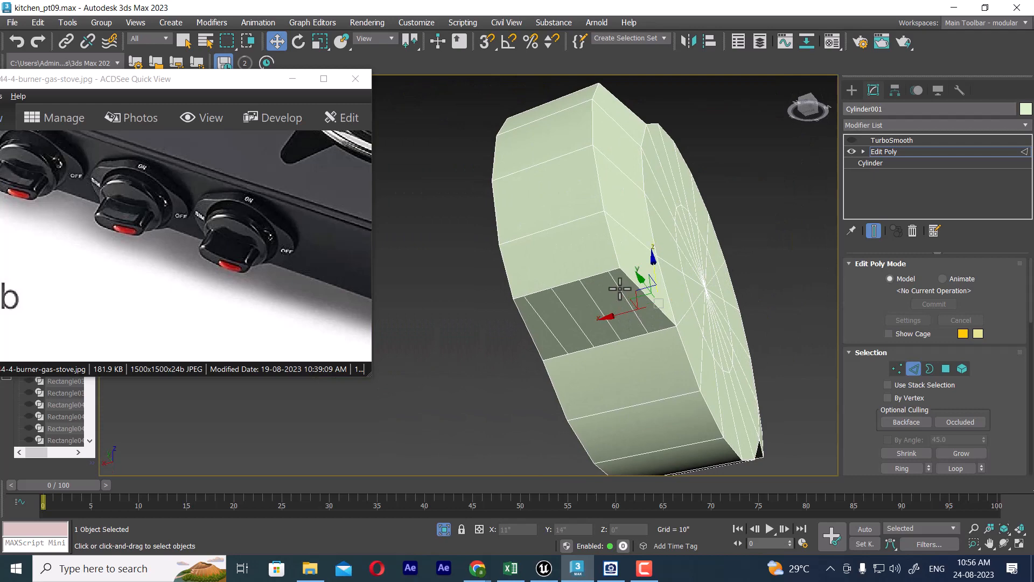
left_click(589, 294, "ctrl")
left_click(563, 303, "ctrl")
middle_click_drag(598, 217, 545, 250, "alt")
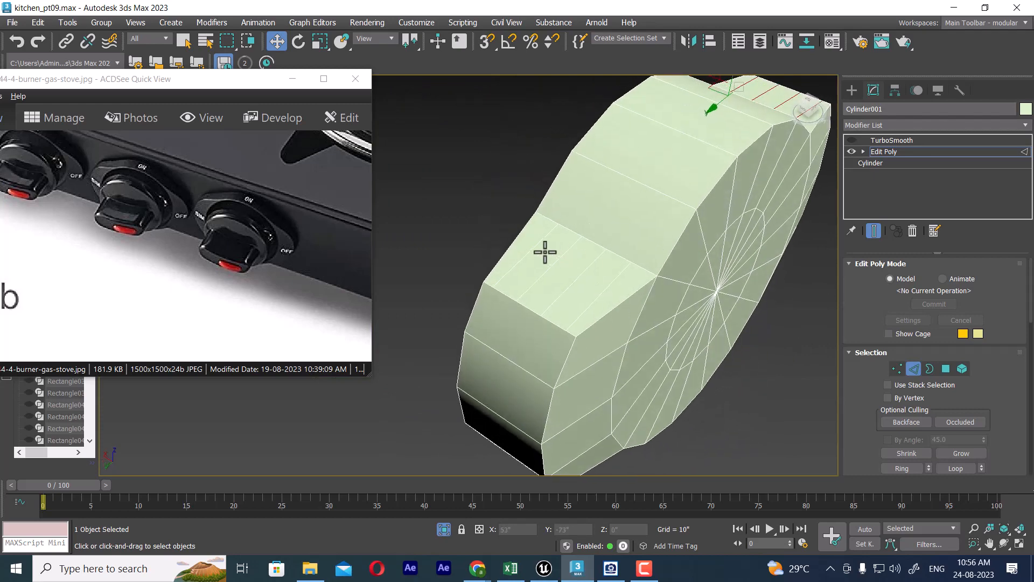
left_click(536, 246, "ctrl")
left_click(554, 264, "ctrl")
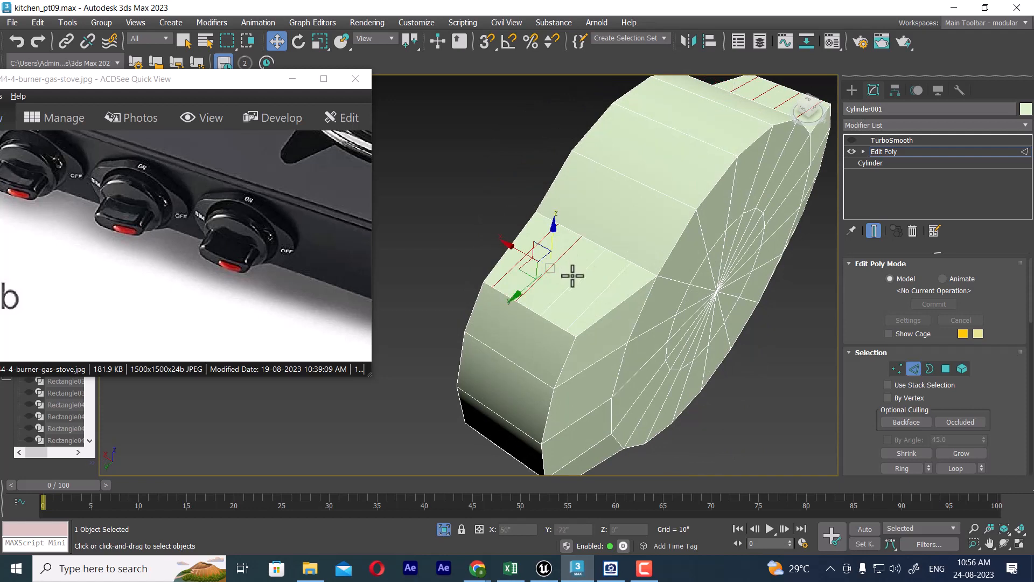
left_click(574, 278, "ctrl")
right_click(617, 241)
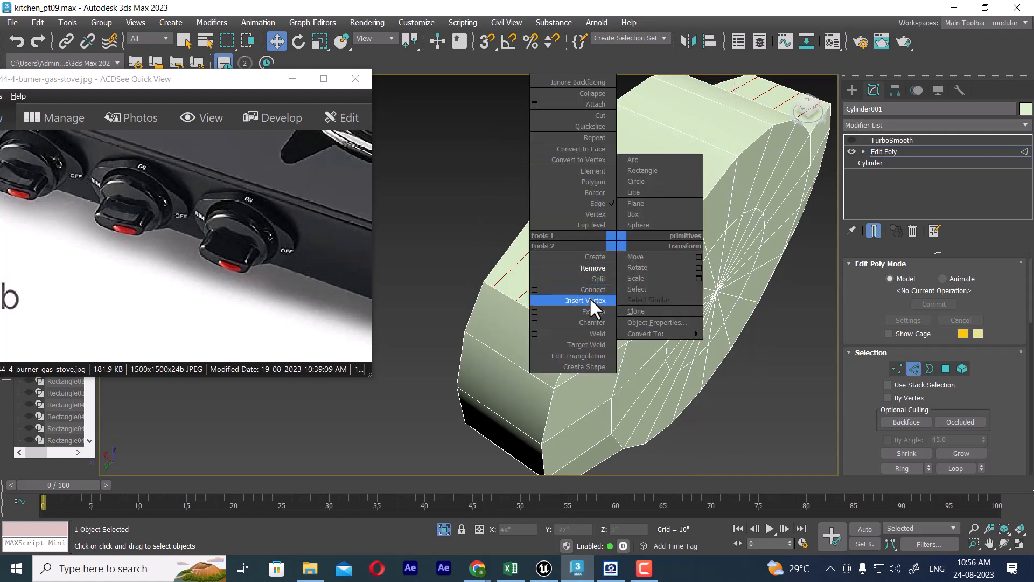
left_click(593, 268)
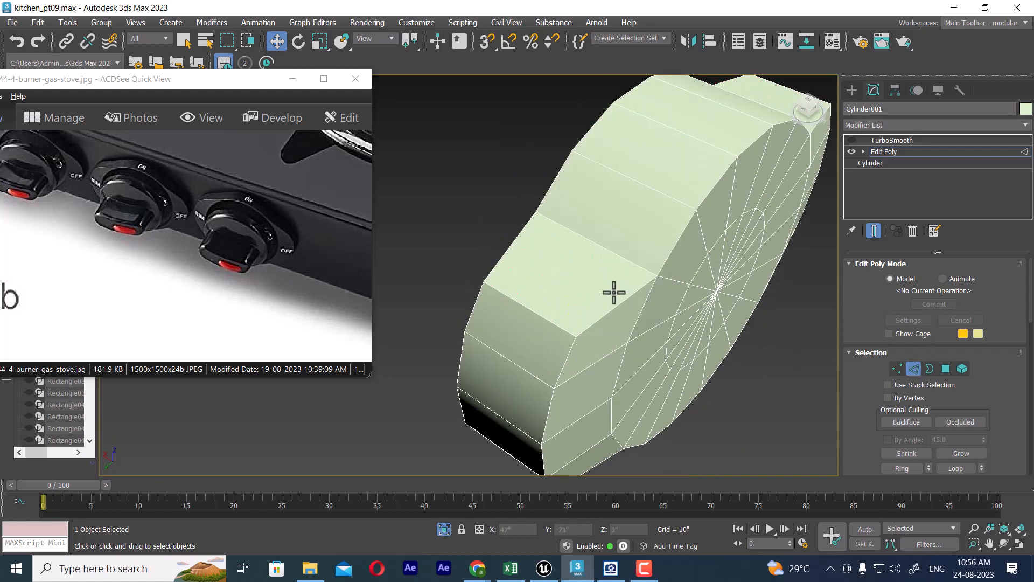
Step: Switch to vertex level, select the intermediate rim vertices along the knob's full length in Top view, and check the selection in Perspective
left_click(538, 312)
middle_click_drag(548, 310, 614, 302, "alt")
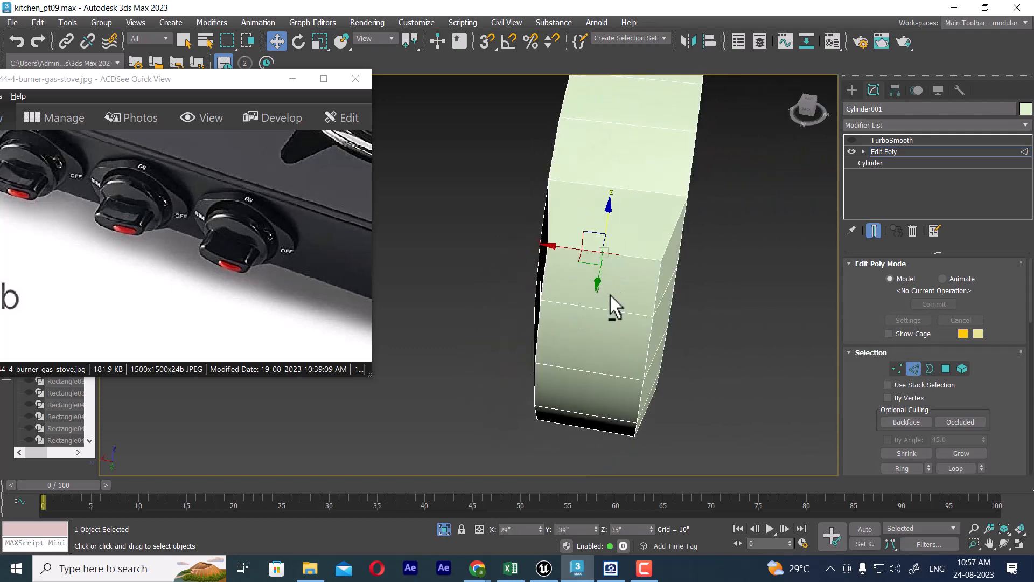
left_click(897, 369)
middle_click_drag(658, 277, 739, 285, "alt")
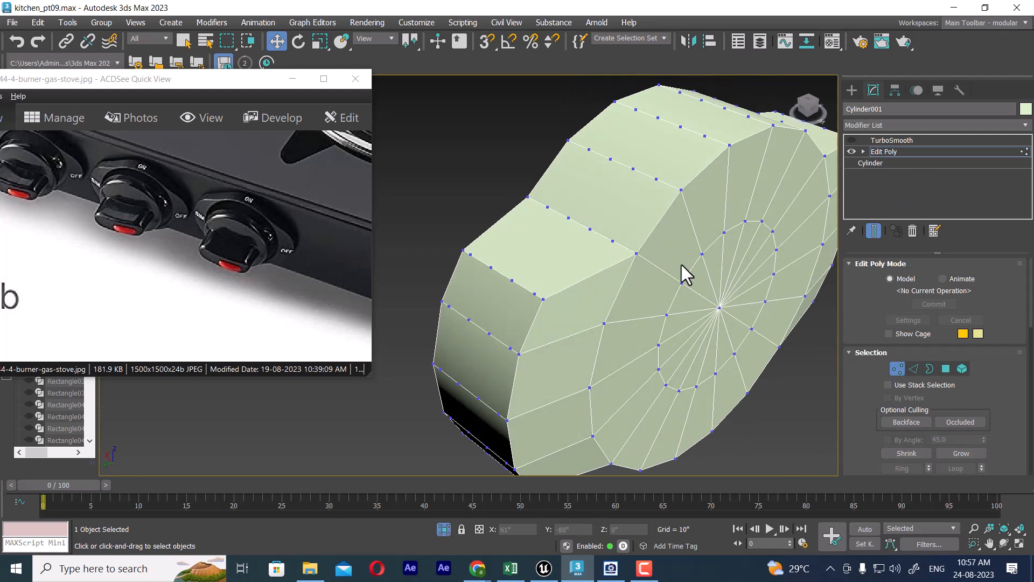
key("t")
scroll(496, 162, "down", 3)
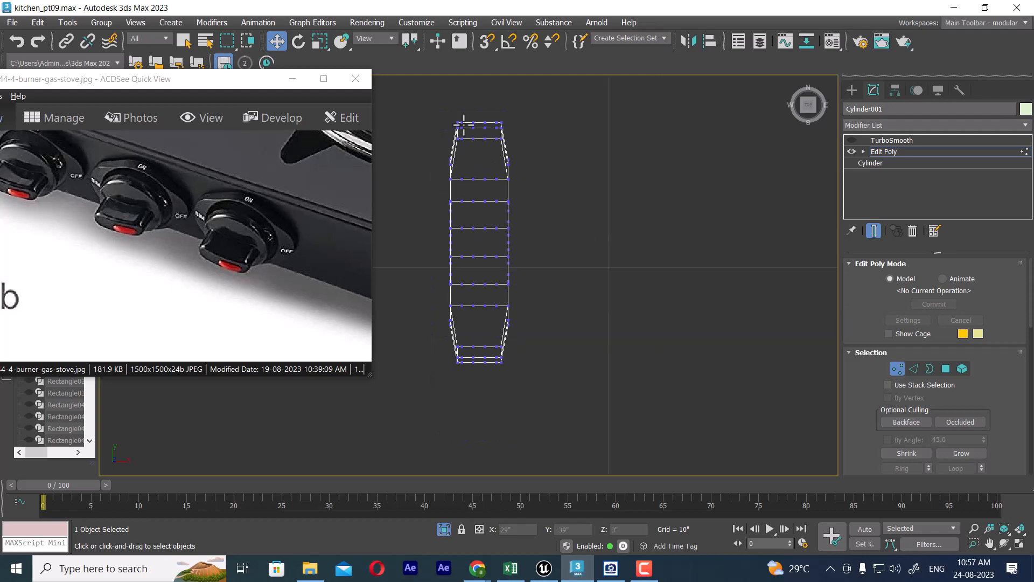
left_click_drag(499, 388, 499, 389)
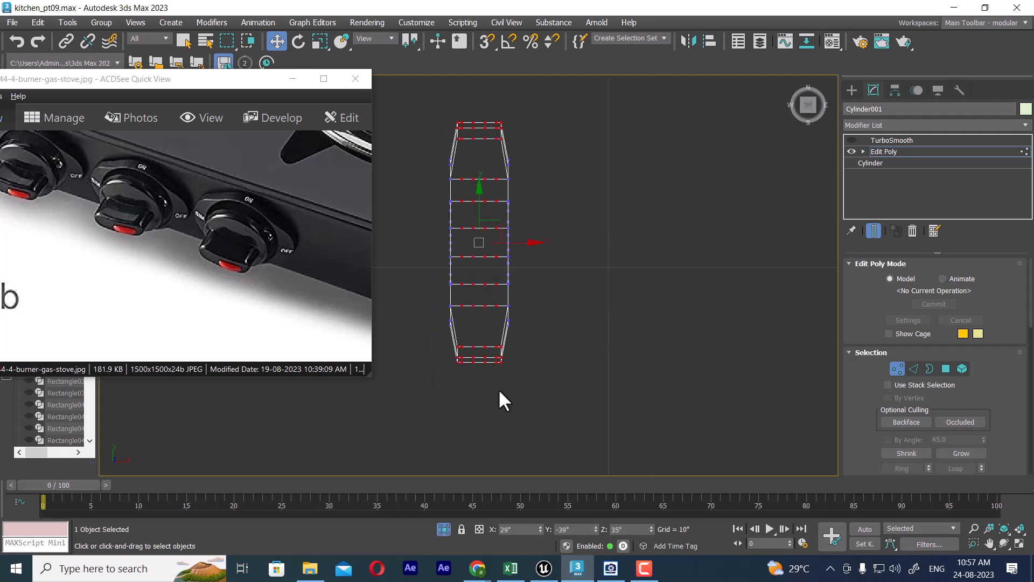
middle_click_drag(598, 312, 613, 351)
key("p")
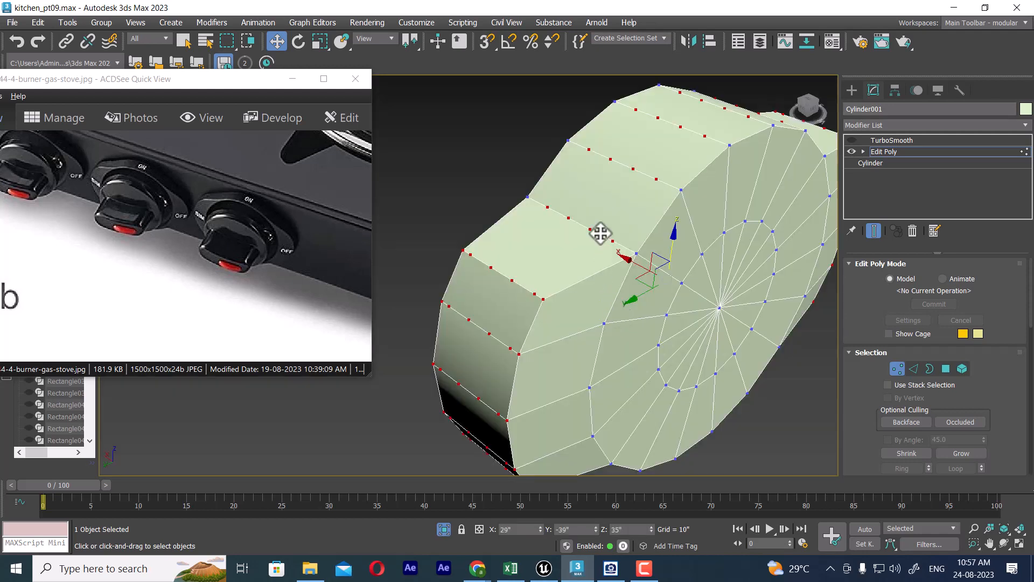
mouse_move(600, 231)
middle_mouse_down("alt")
mouse_move(592, 303)
mouse_move(606, 243)
middle_mouse_up("alt")
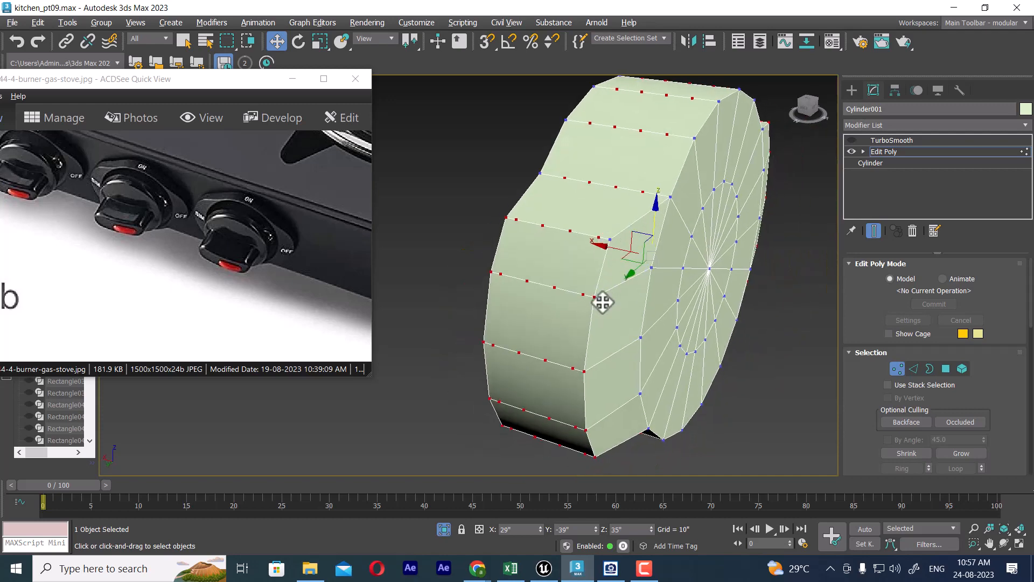
Step: Select only the intermediate vertices at the lower wing's end in Top view and remove them
key("t")
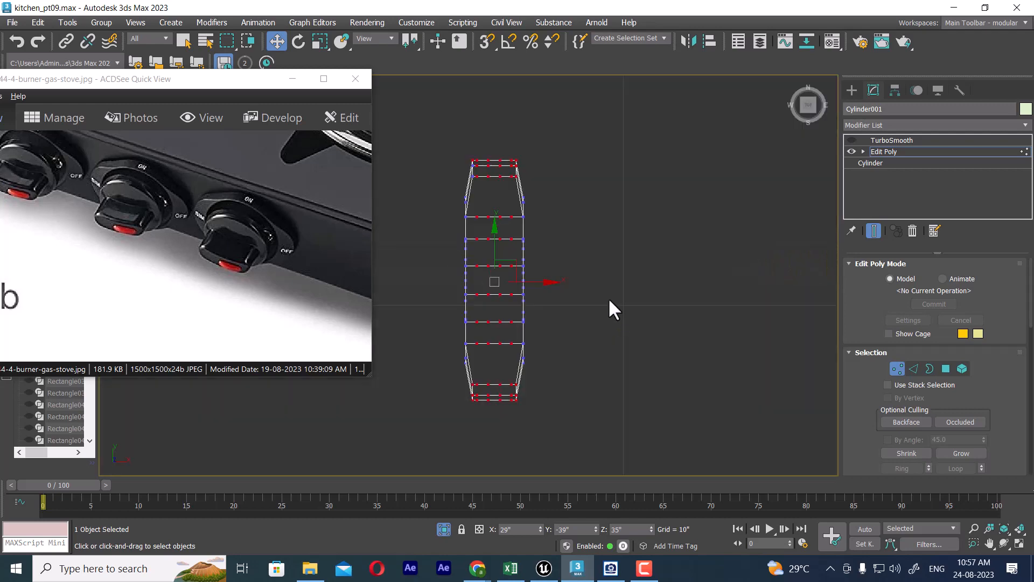
middle_click_drag(537, 326, 620, 200)
scroll(539, 325, "up", 3)
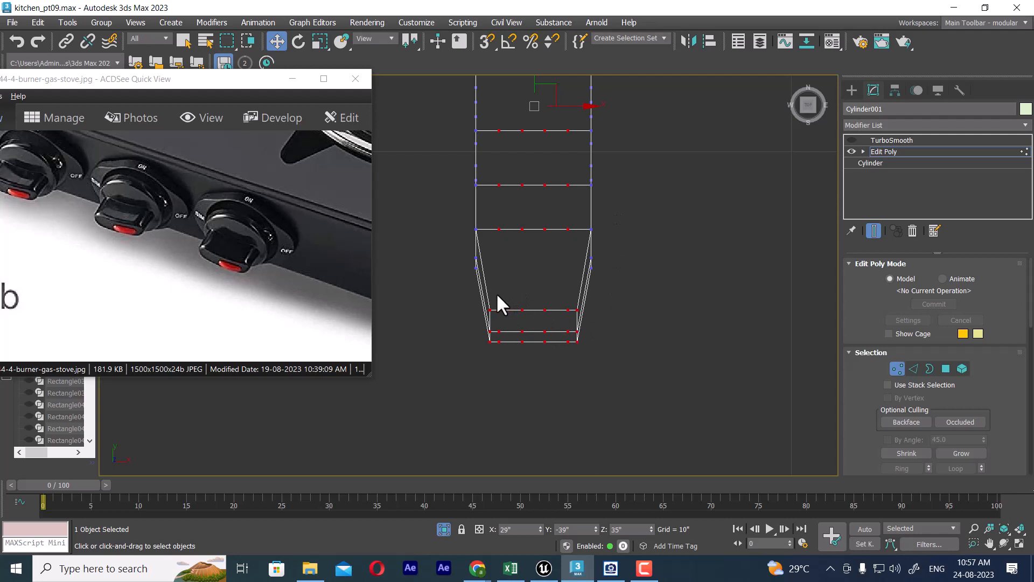
left_click_drag(495, 296, 573, 395)
right_click(677, 243)
left_click(658, 271)
Step: Remove the leftover intermediate vertices along the knob's middle section and at the upper wing's end
middle_click_drag(626, 255, 621, 409)
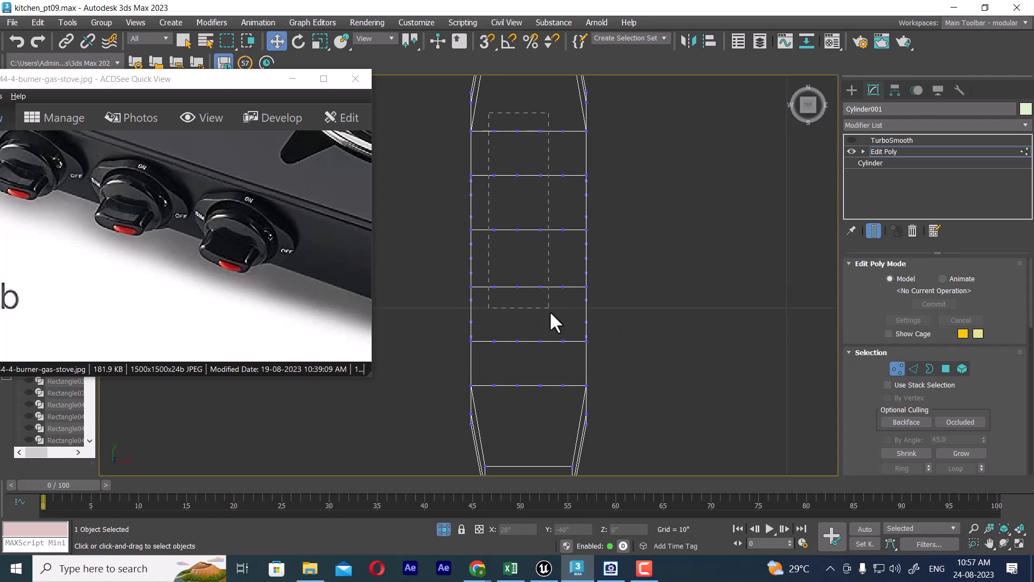
left_click_drag(581, 402, 577, 403)
right_click(539, 225)
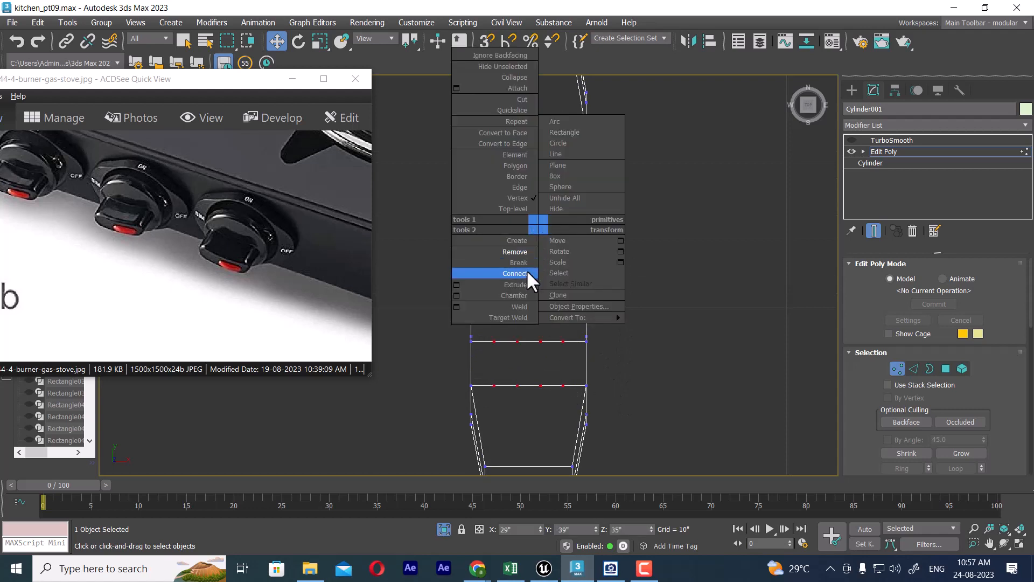
left_click(521, 251)
middle_click_drag(623, 307, 636, 445)
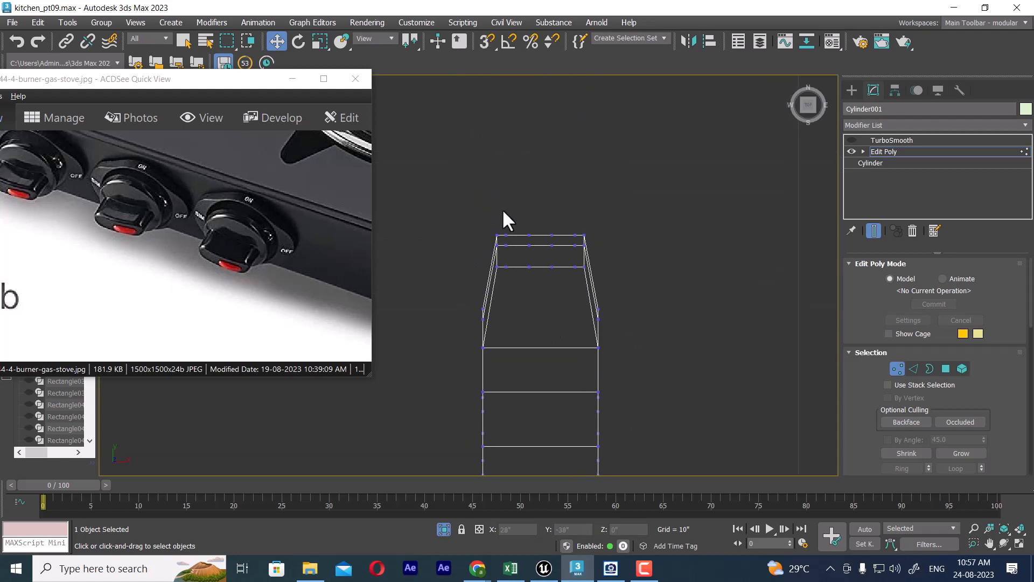
left_click_drag(577, 301, 578, 302)
right_click(539, 236)
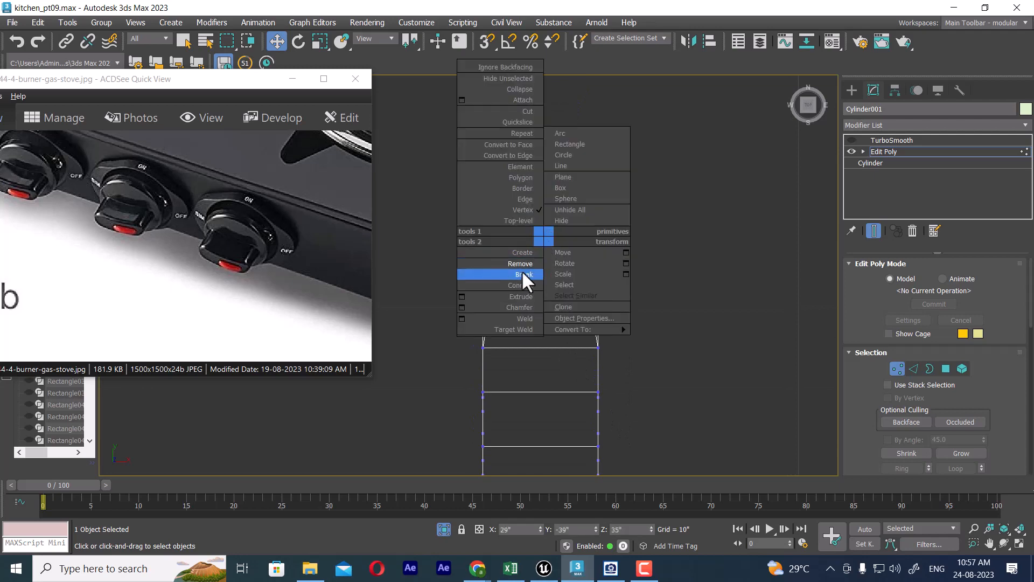
left_click(516, 266)
Step: At edge level, select the ring of edges across the knob's outer rim and connect them with 3 segments
mouse_move(606, 351)
middle_mouse_down("alt")
mouse_move(722, 341)
mouse_move(663, 358)
mouse_move(804, 370)
middle_mouse_up("alt")
left_click(912, 367)
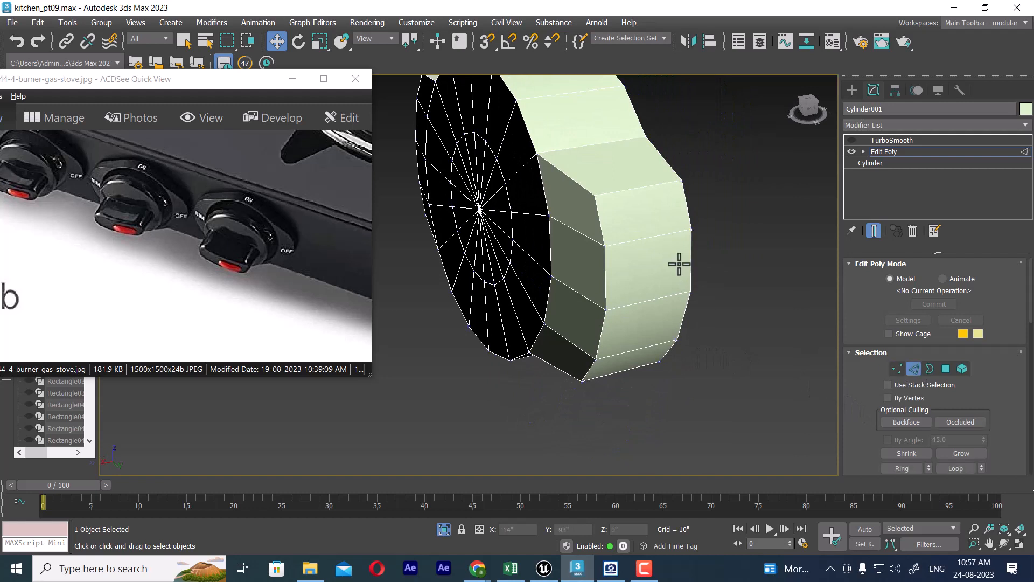
left_click(640, 241)
double_click(637, 257)
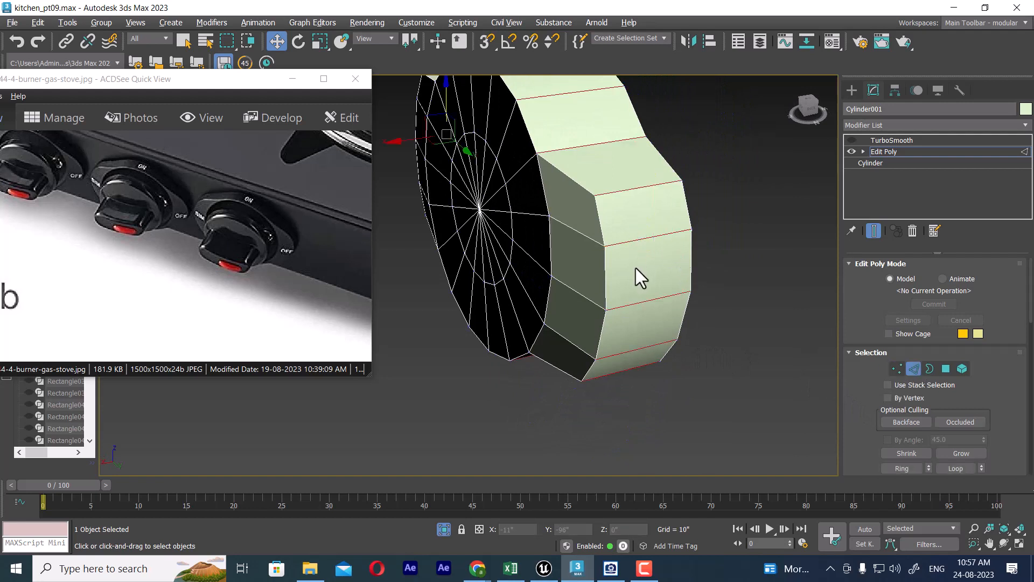
right_click(631, 231)
left_click(517, 277)
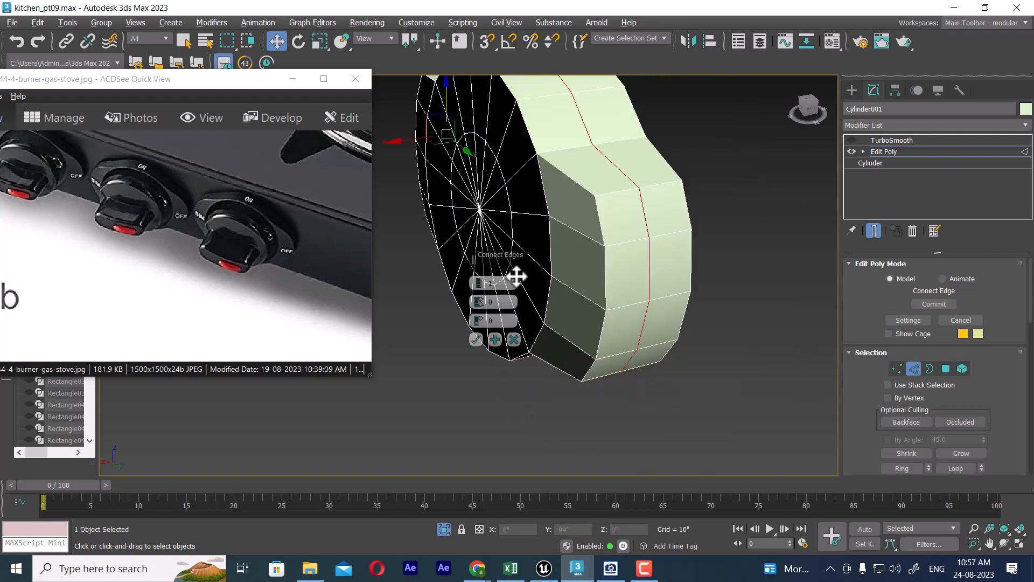
left_click(479, 279)
left_click(479, 279)
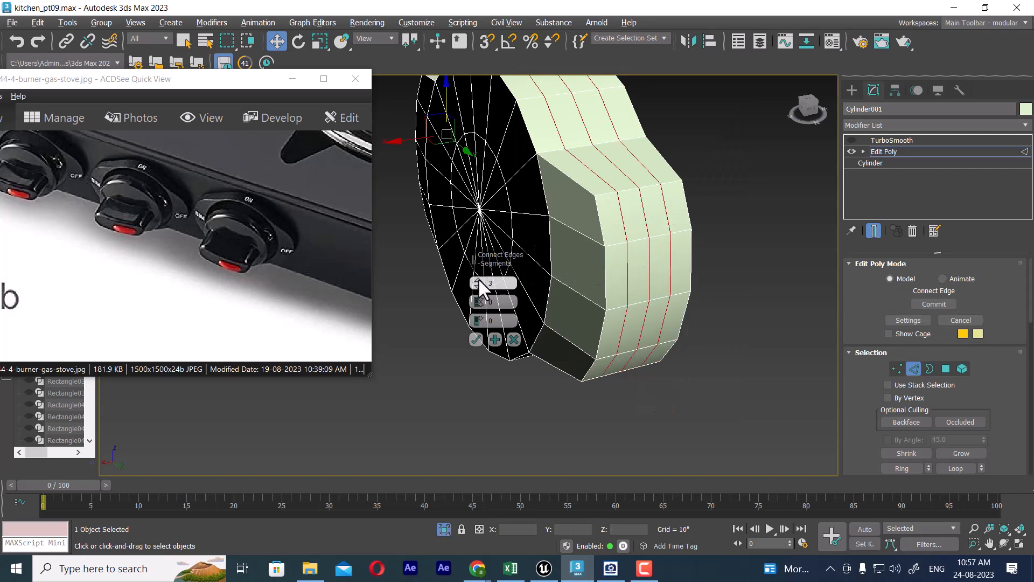
middle_click_drag(669, 260, 626, 210, "alt")
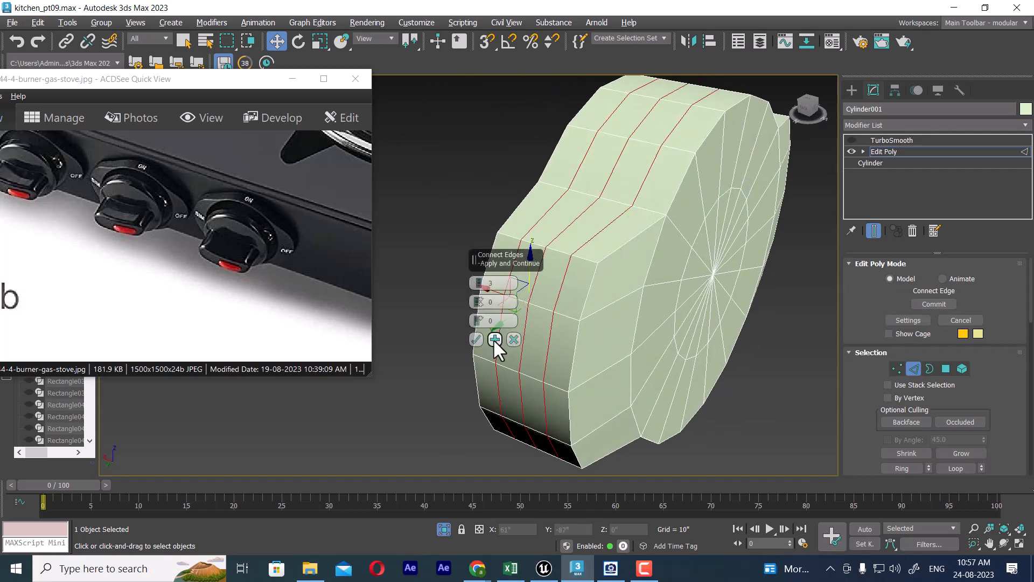
left_click(477, 337)
middle_click_drag(582, 313, 665, 339, "alt")
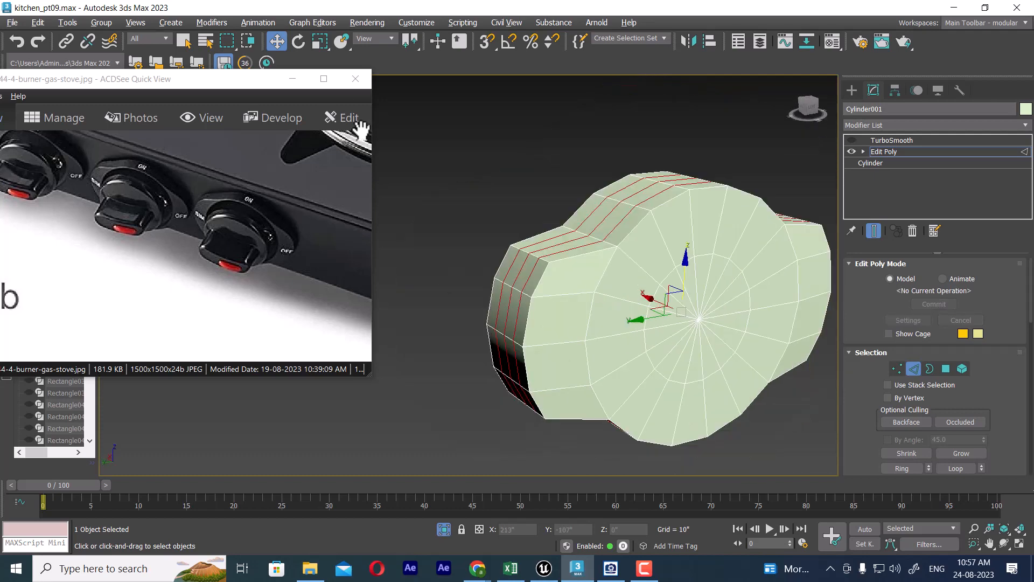
Step: Move the reference image aside, unhide all objects, leave the knob's edge level and switch the viewport to wireframe
left_click_drag(272, 82, 192, 99)
right_click(559, 187)
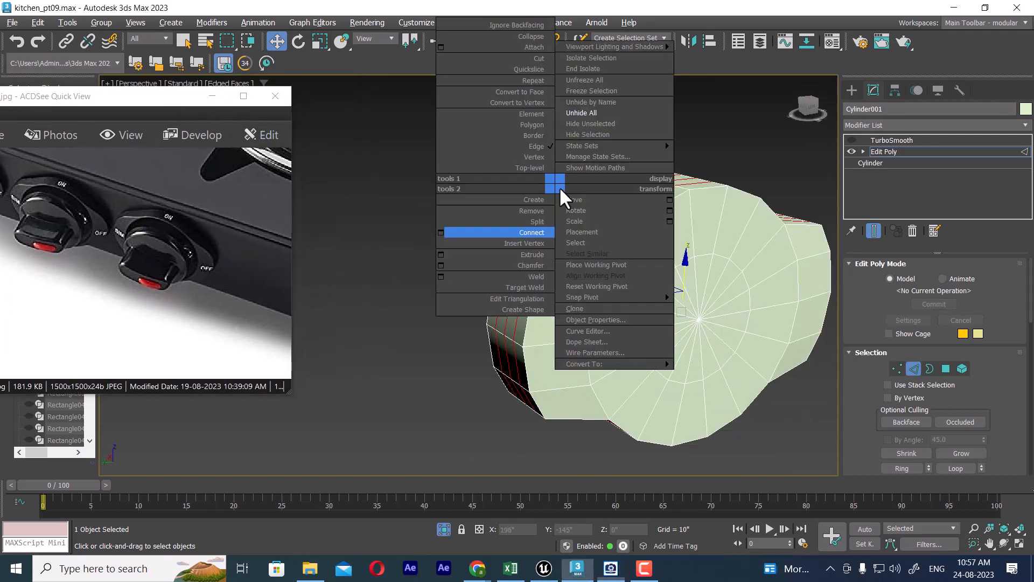
left_click(600, 112)
left_click(587, 303)
mouse_move(586, 303)
middle_mouse_down("alt")
mouse_move(730, 291)
mouse_move(695, 287)
mouse_move(681, 256)
mouse_move(704, 369)
mouse_move(676, 319)
mouse_move(539, 312)
middle_mouse_up("alt")
right_click(653, 235)
left_click(655, 237)
key("F3")
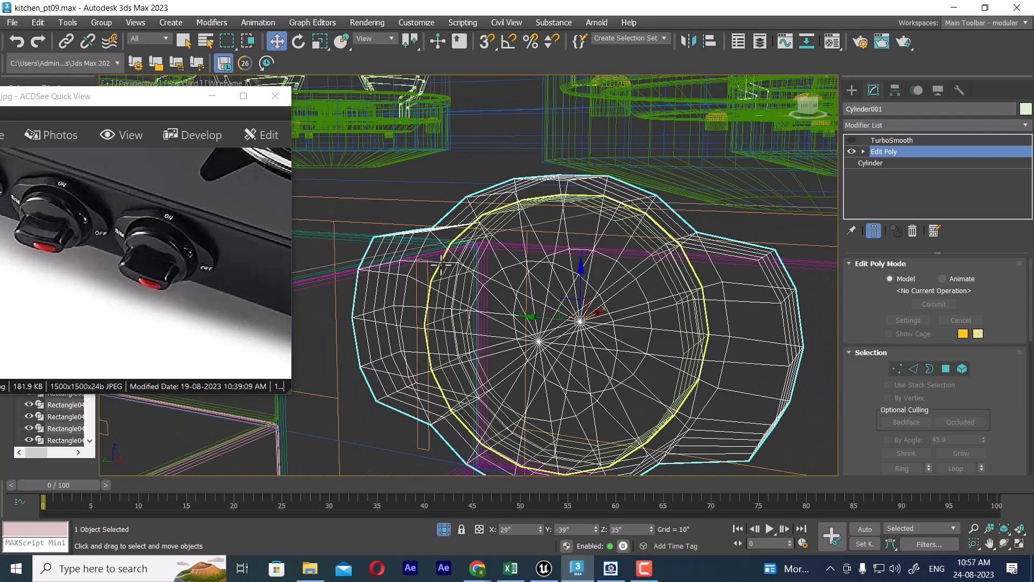
Step: Move the plain round cylinder outward along X in Top view so it protrudes from the knob's front, and inspect it shaded in Perspective
left_click(472, 265)
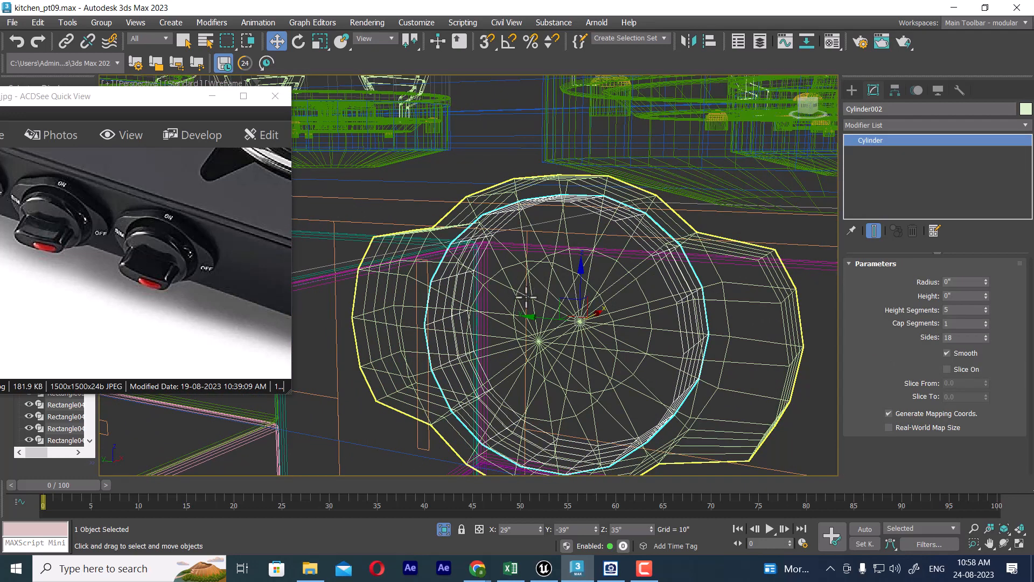
key("t")
key("z")
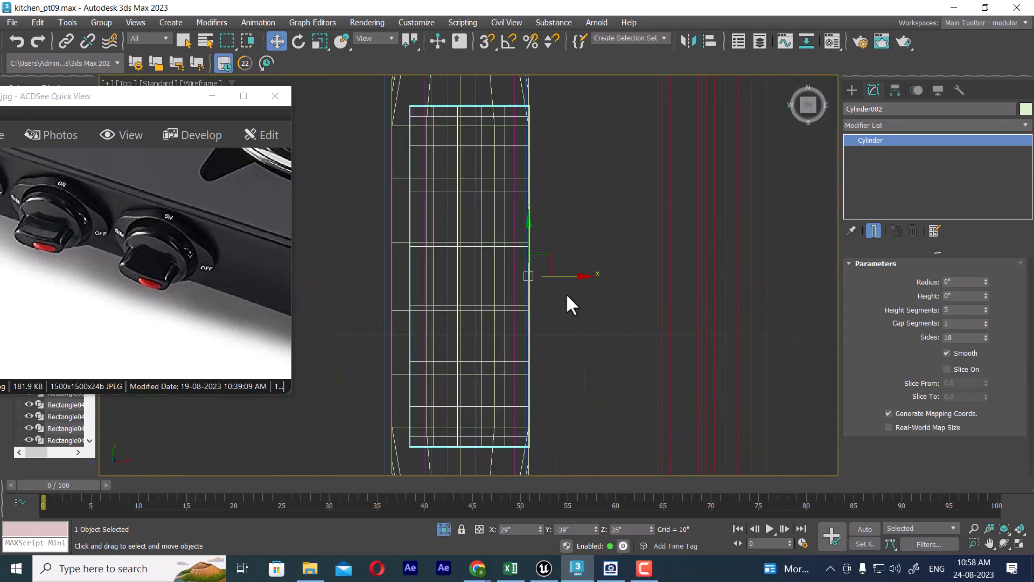
scroll(587, 282, "down", 5)
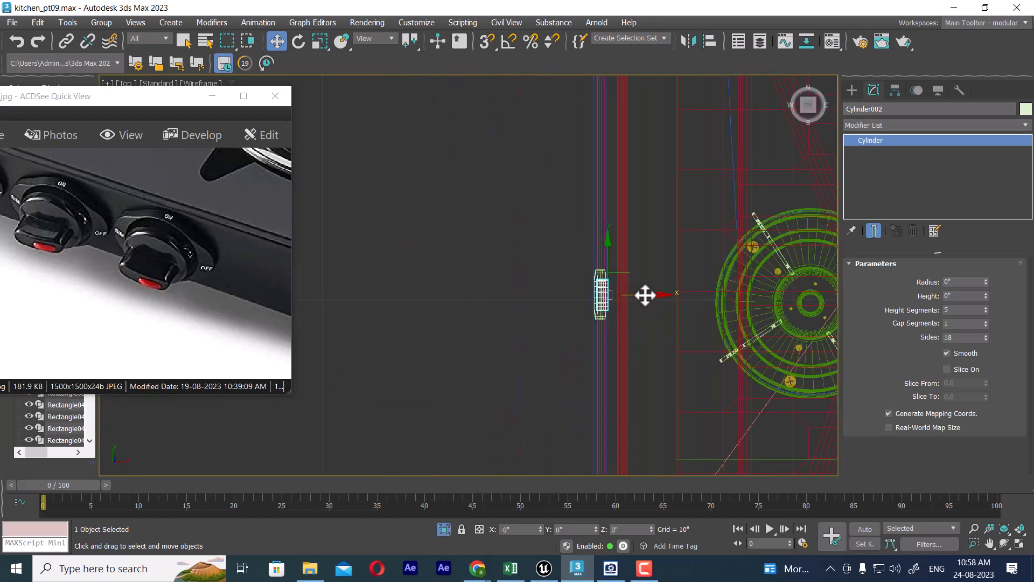
left_click_drag(644, 293, 635, 295)
scroll(633, 301, "up", 2)
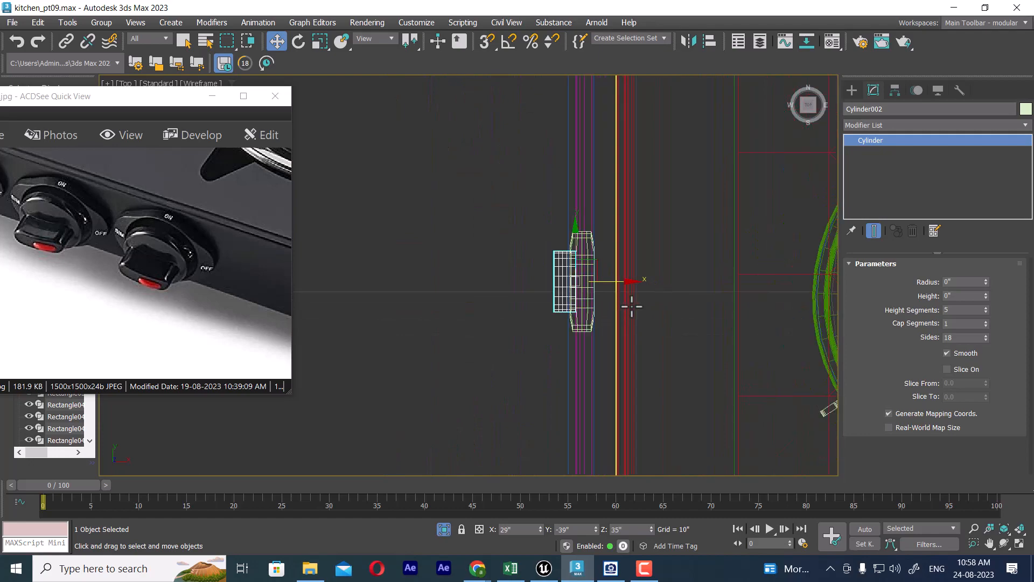
key("p")
mouse_move(617, 307)
middle_mouse_down("alt")
mouse_move(655, 310)
mouse_move(639, 296)
mouse_move(677, 289)
mouse_move(558, 208)
middle_mouse_up("alt")
key("F3")
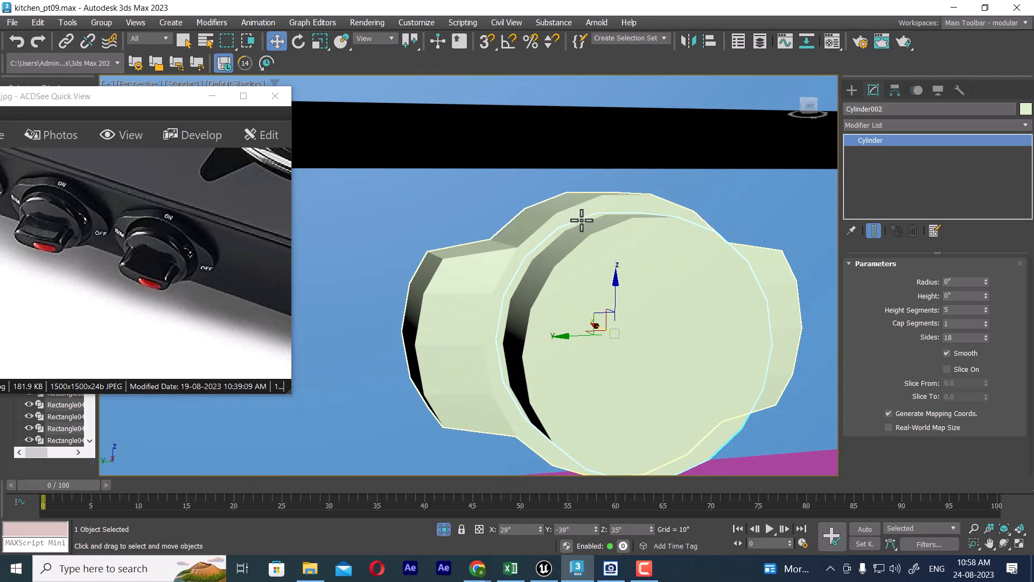
Step: Turn on edged faces and isolate the winged knob body together with the round cylinder
left_click(580, 217)
key("F3")
key("F4")
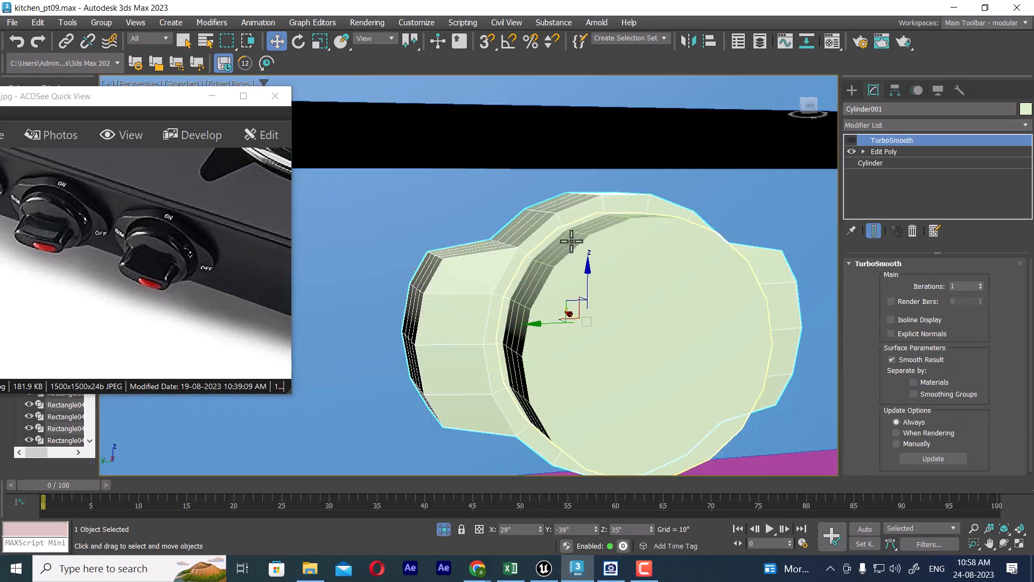
left_click(639, 264, "ctrl")
key("alt+q")
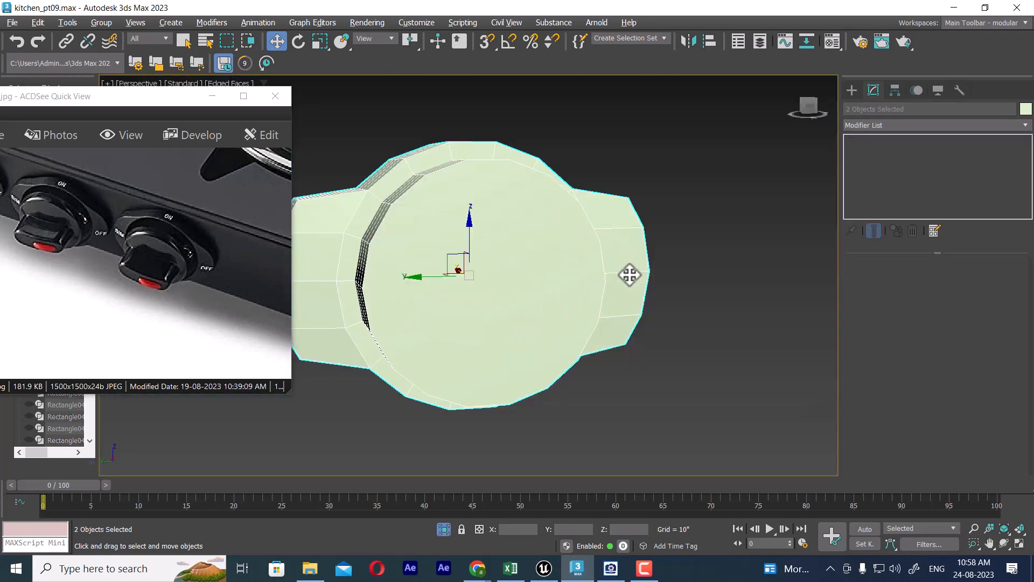
middle_click_drag(520, 296, 598, 317, "alt")
left_click(652, 358)
left_click(524, 228)
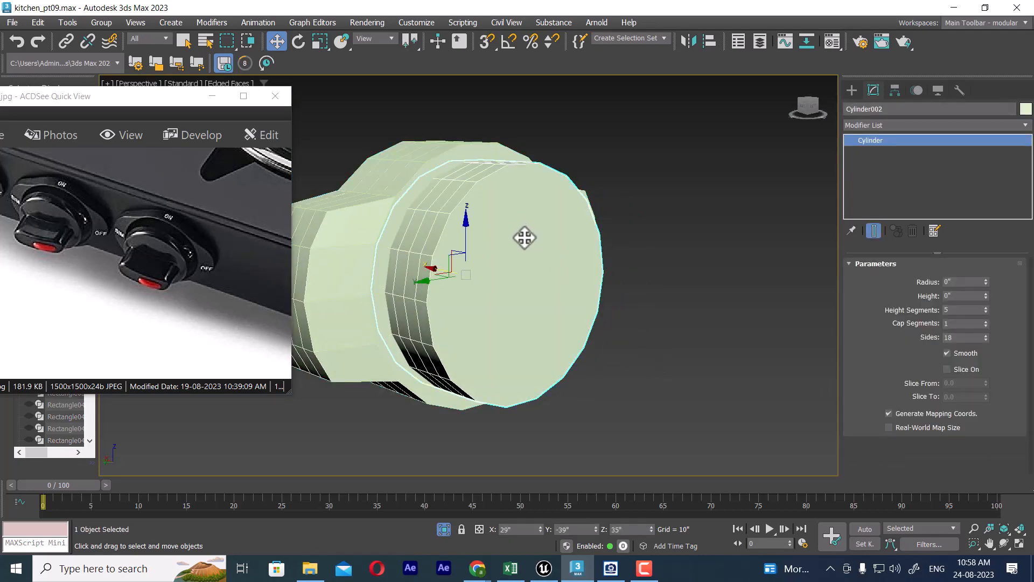
middle_click_drag(513, 249, 553, 282, "alt")
Step: Select the winged body's central front polygons at polygon level and grow the selection to cover its whole round front face
left_click(464, 257)
middle_click_drag(464, 256, 514, 261, "alt")
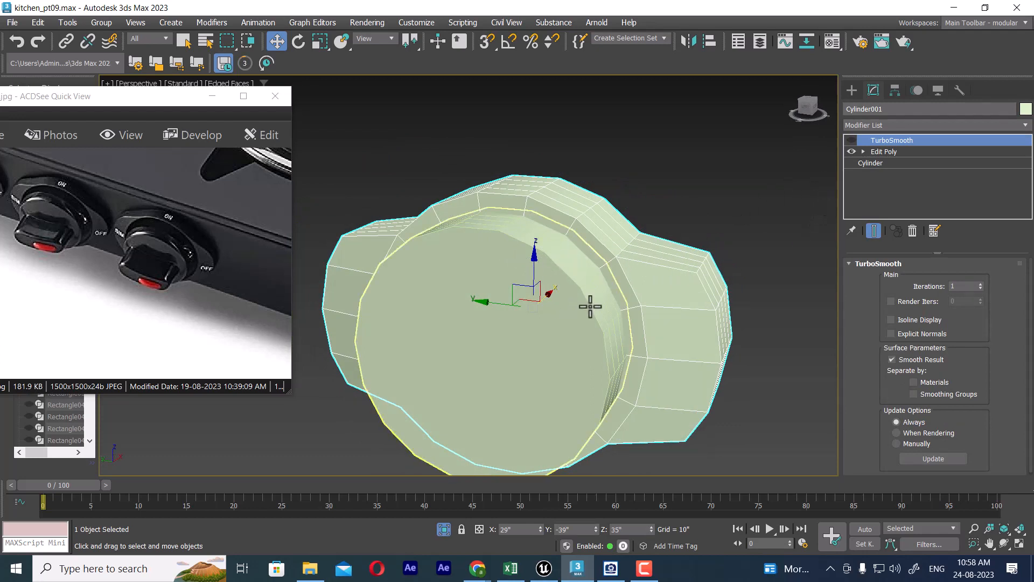
left_click(865, 151)
left_click(884, 163)
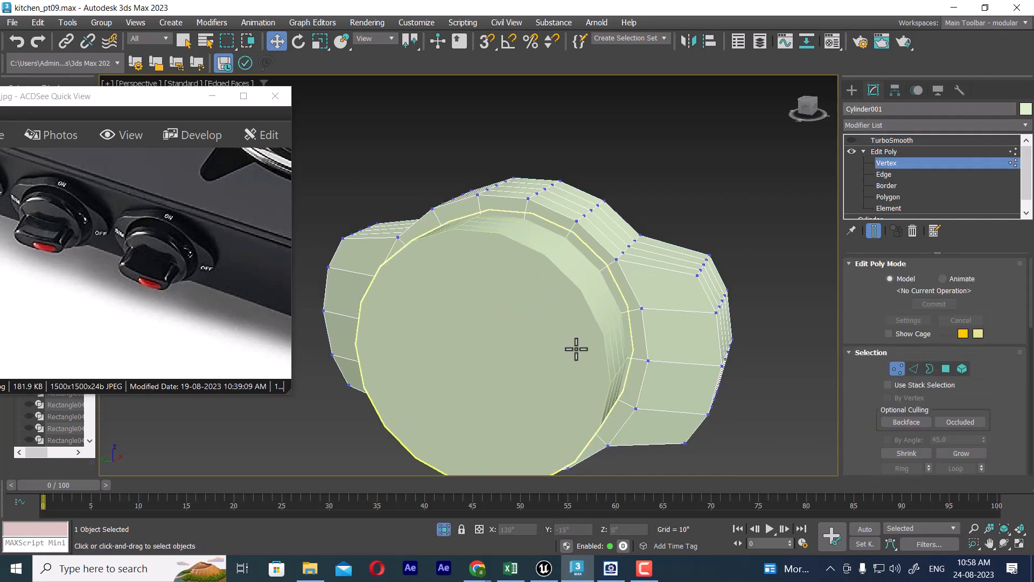
key("F3")
right_click(547, 289)
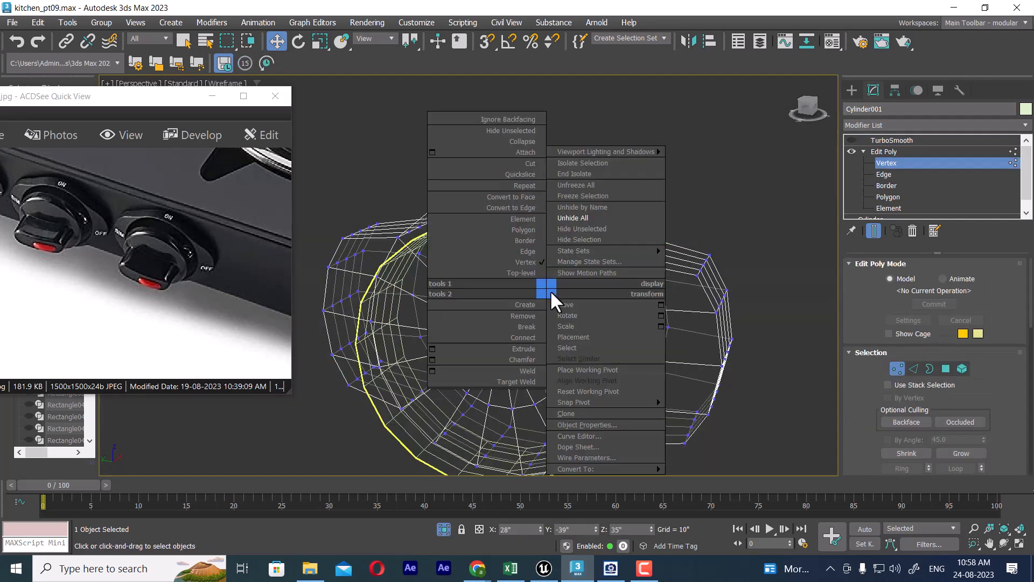
left_click(517, 197)
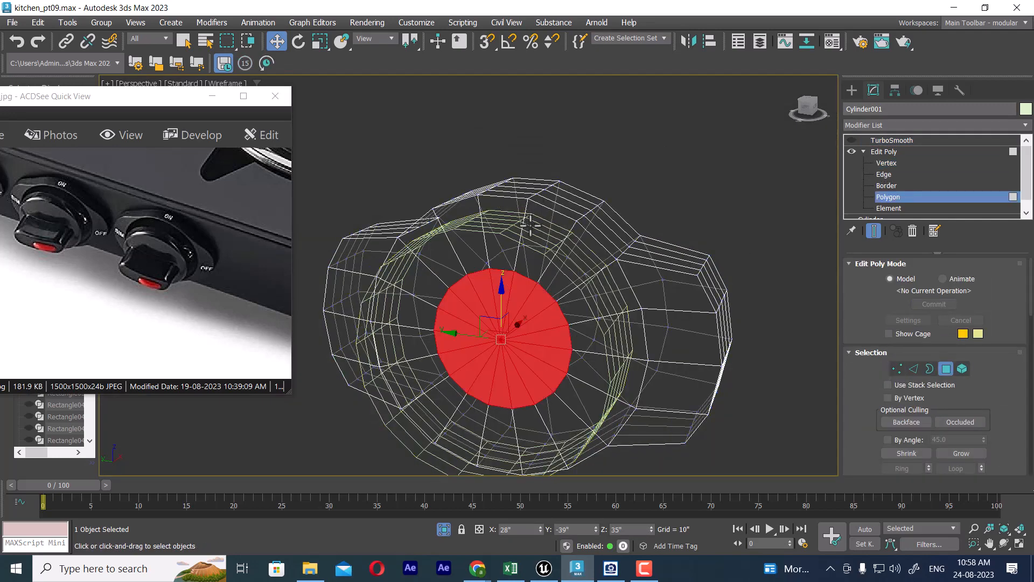
middle_click_drag(559, 307, 581, 281, "alt")
left_click(962, 453)
key("F3")
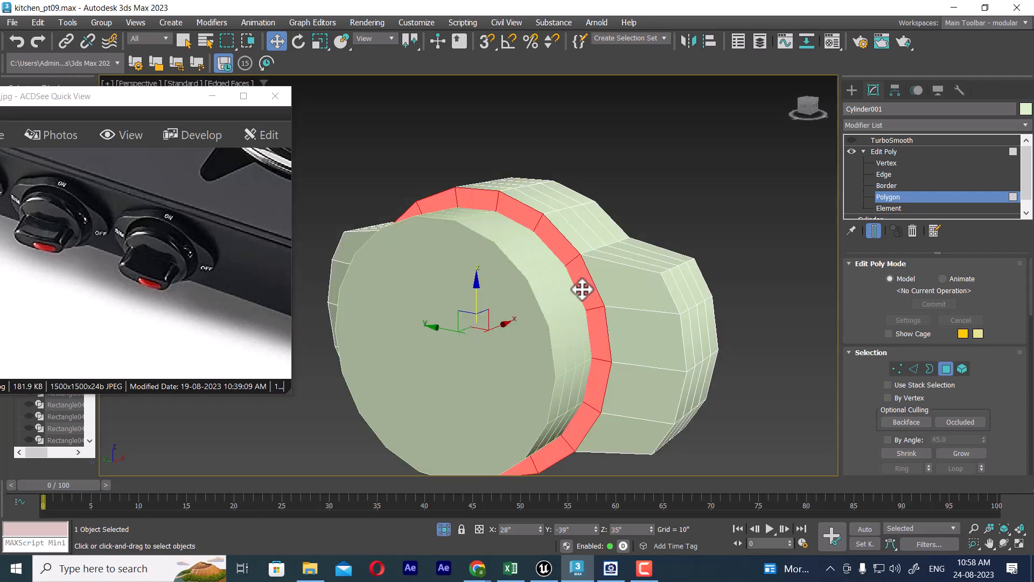
middle_click_drag(628, 254, 605, 270, "alt")
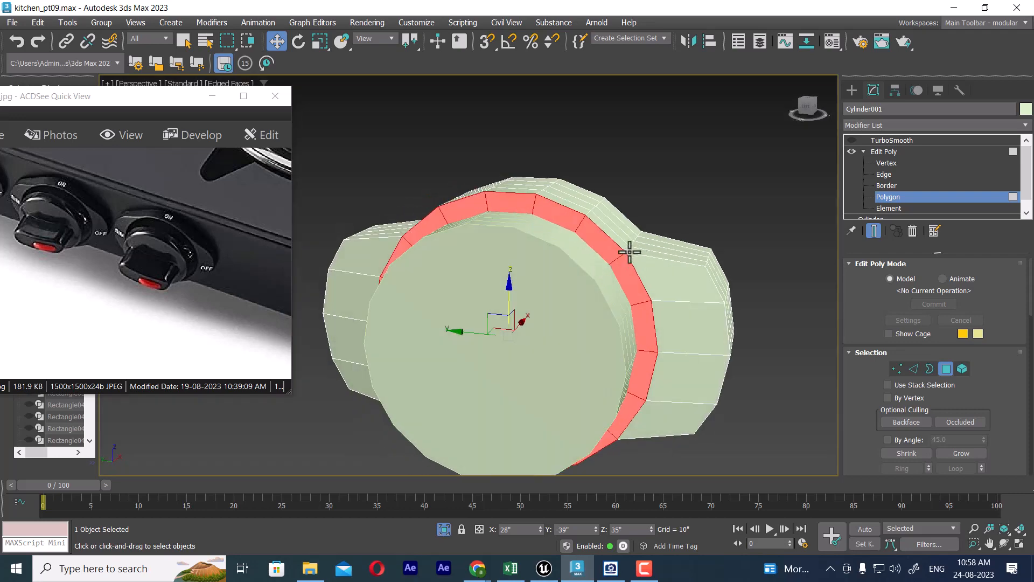
Step: Inset the knob's selected front polygons as a group to leave a narrow band around the round cylinder
right_click(706, 194)
left_click(592, 261)
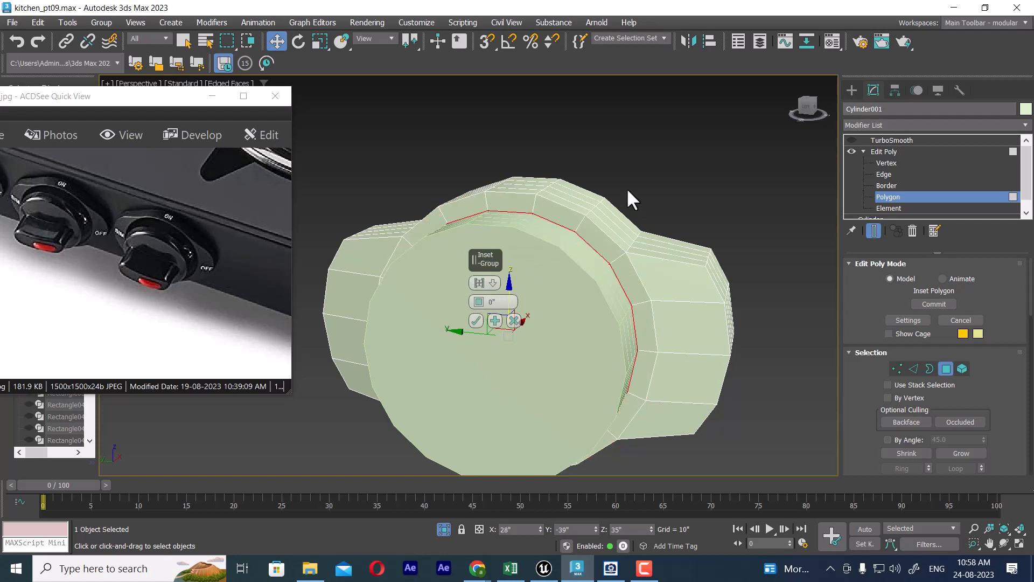
middle_click_drag(627, 188, 629, 222, "alt")
left_click(477, 320)
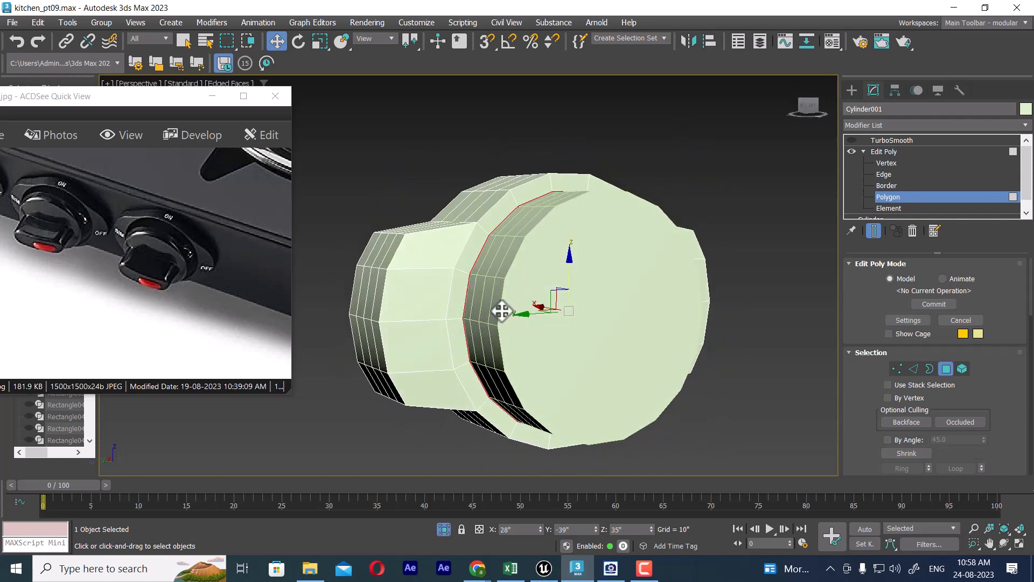
middle_click_drag(498, 308, 654, 245, "alt")
middle_click_drag(704, 170, 735, 179, "alt")
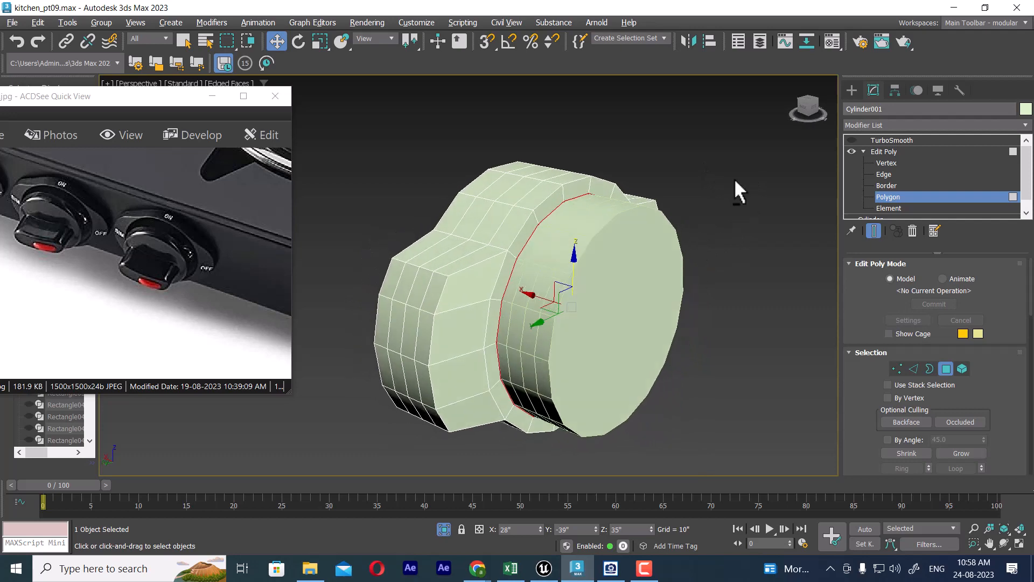
Step: Bevel the inset front polygons outward with a 0" outline to raise a straight-sided disc from the knob
right_click(738, 177)
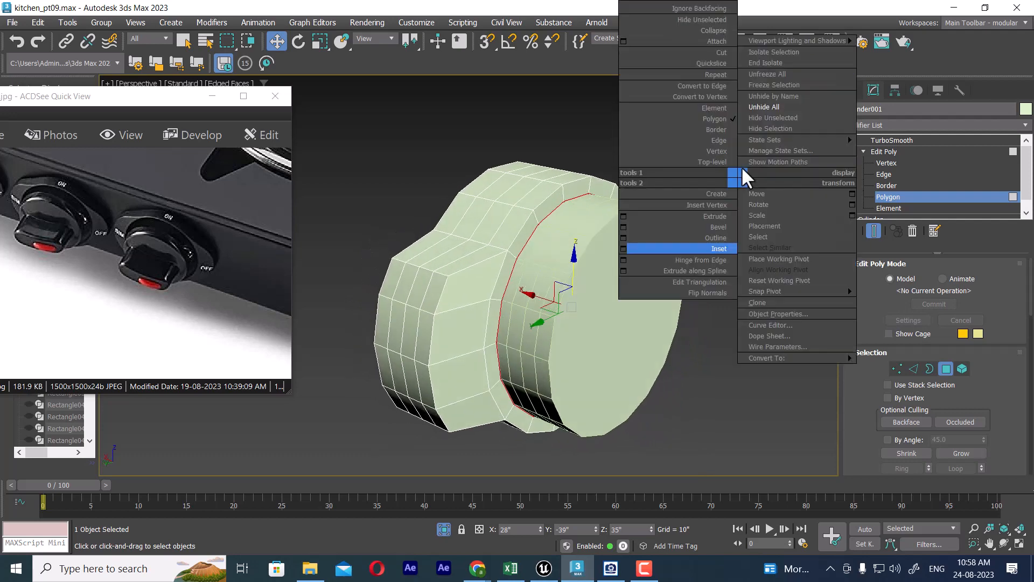
left_click(623, 225)
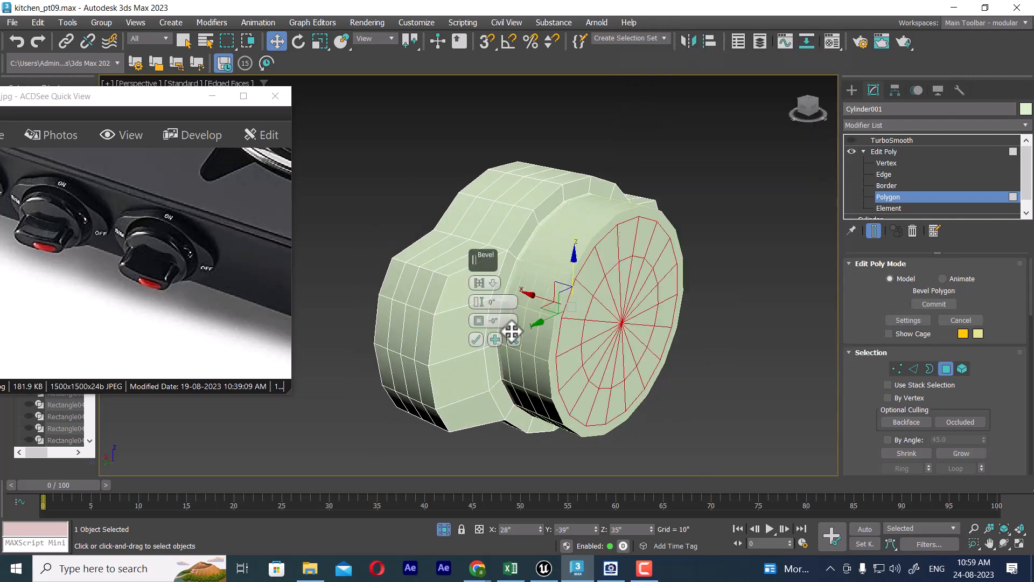
right_click(480, 322)
right_click(477, 305)
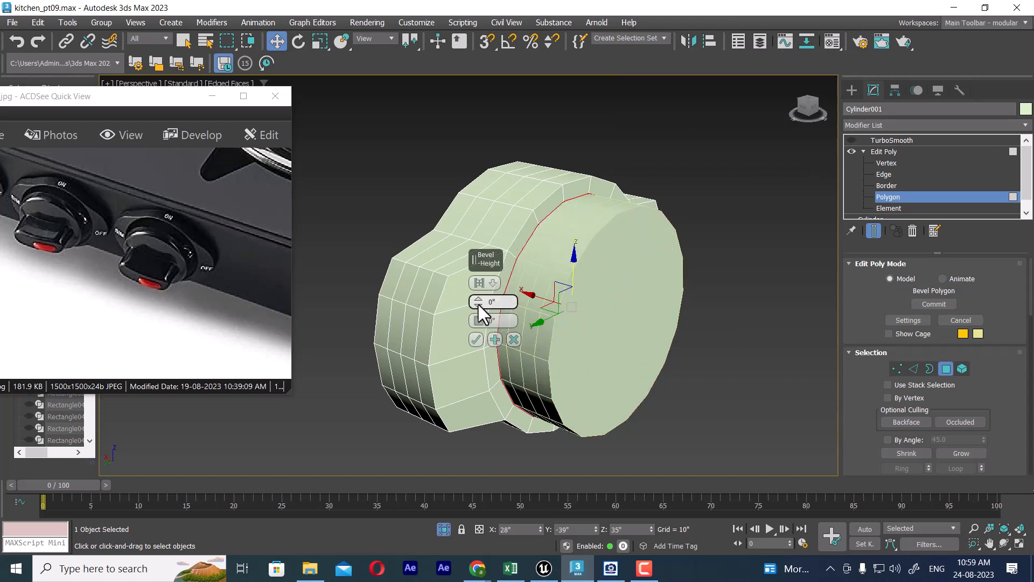
left_click_drag(478, 298, 468, 293)
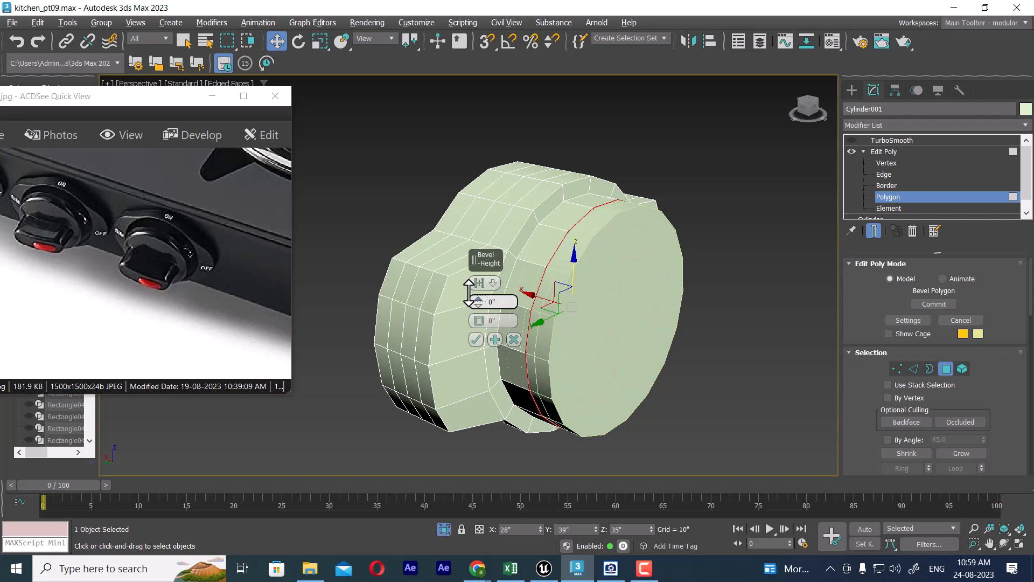
left_click(476, 340)
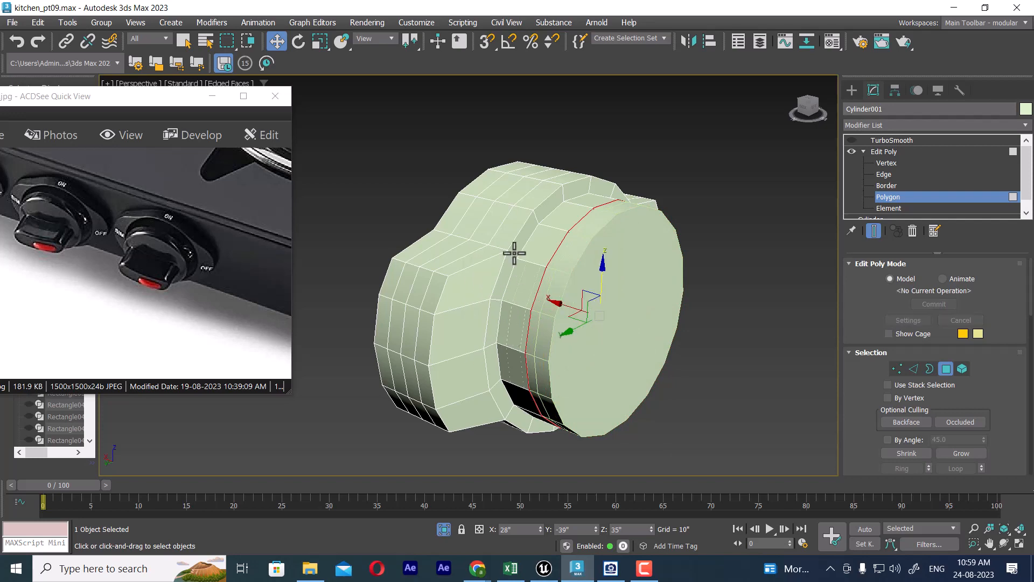
Step: Leave polygon level on the knob body and delete the round guide cylinder
right_click(513, 226)
left_click(646, 260)
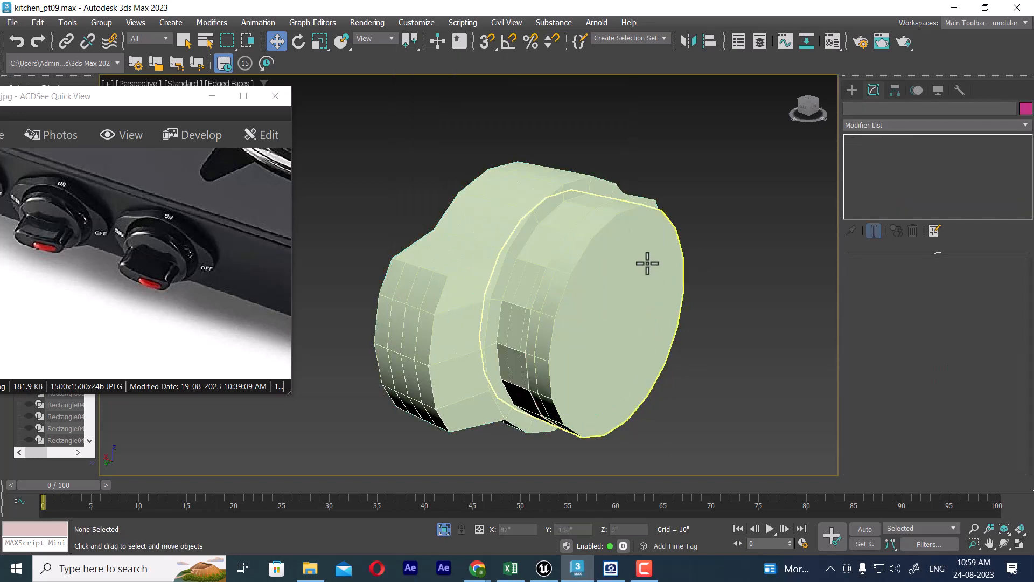
key("Delete")
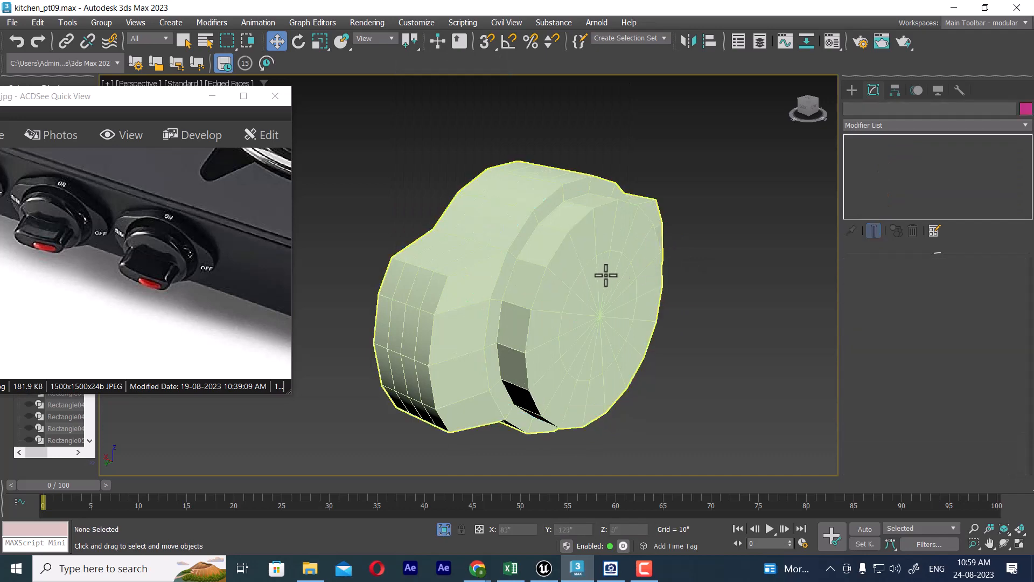
Step: Select the knob body and, at edge level, select the ring of short edges across the narrow band around the raised disc
left_click(607, 275)
middle_click_drag(669, 294, 600, 286, "alt")
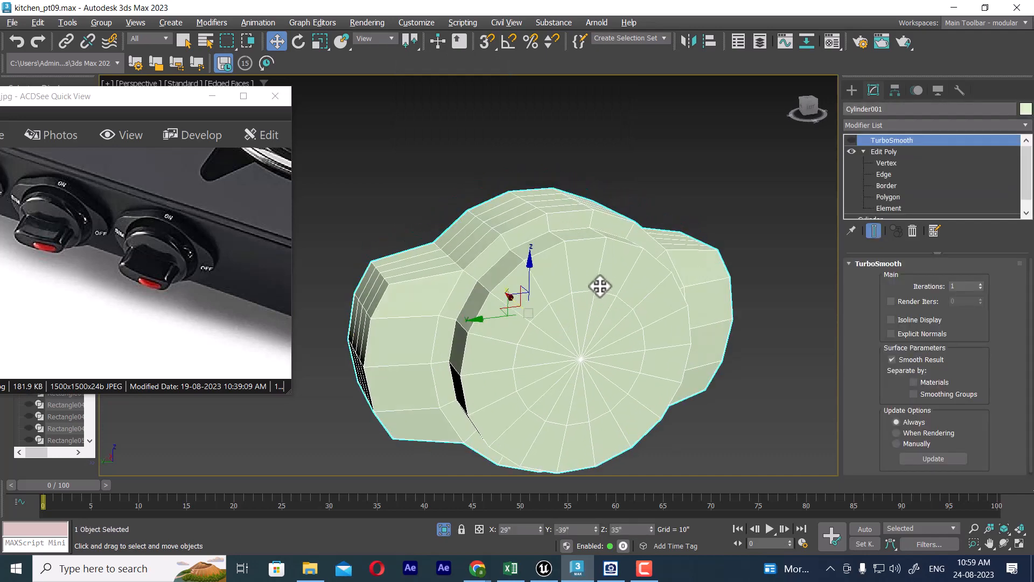
left_click(884, 174)
scroll(574, 233, "up", 3)
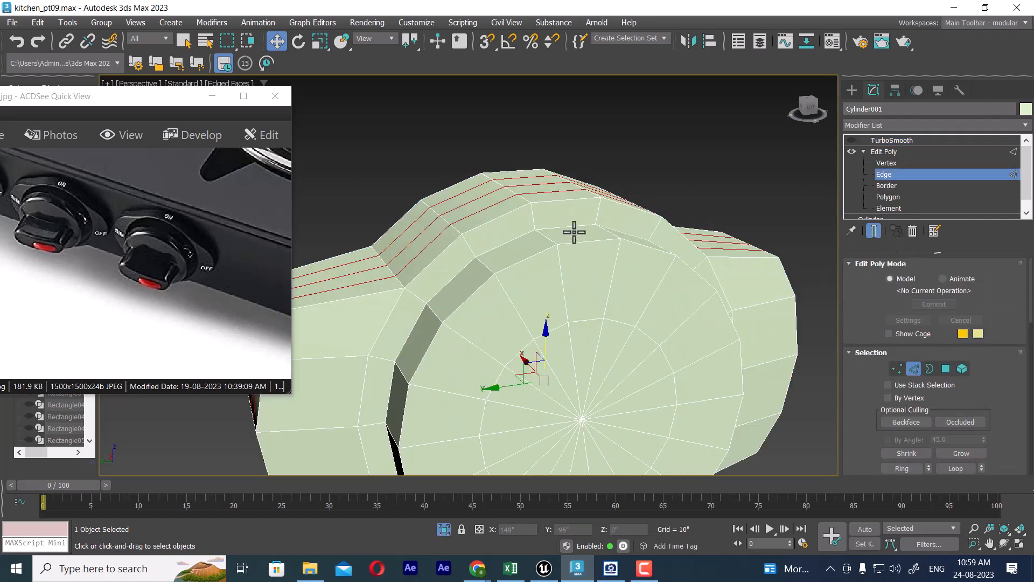
left_click(538, 225)
key("alt+r")
Step: Connect the selected ring edges with 2 segments to add edge loops around the band
right_click(622, 216)
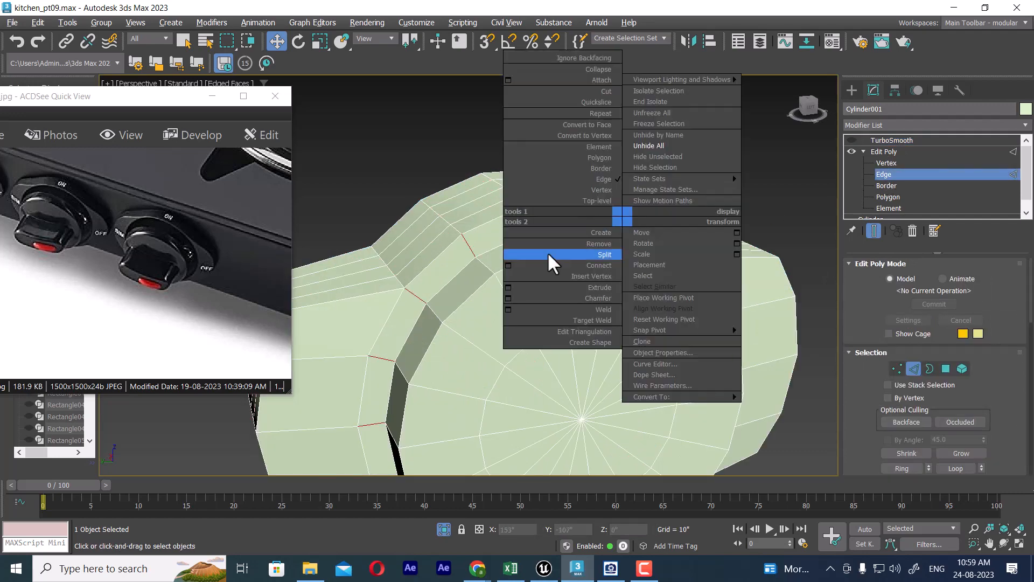
left_click(509, 263)
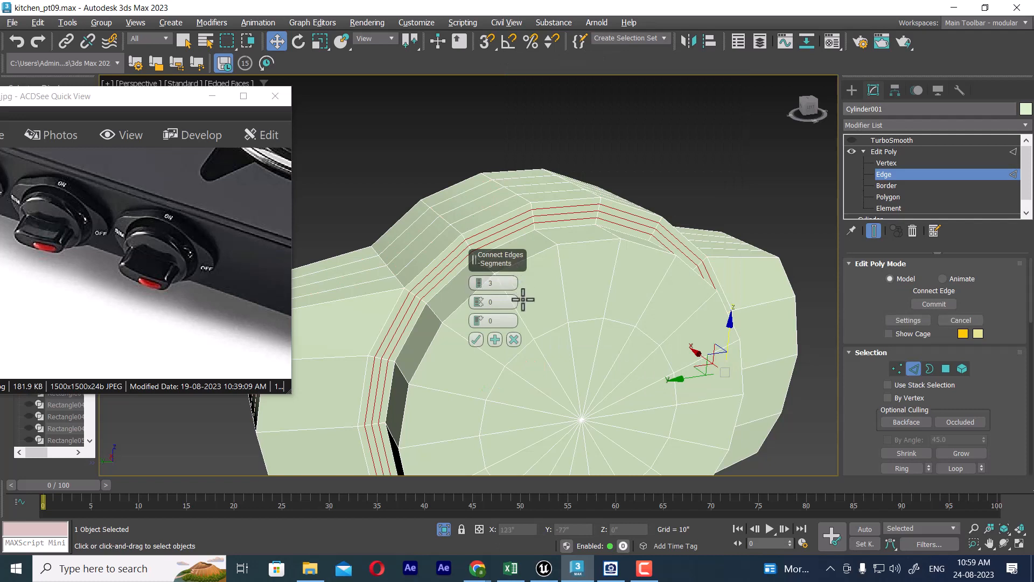
left_click(477, 280)
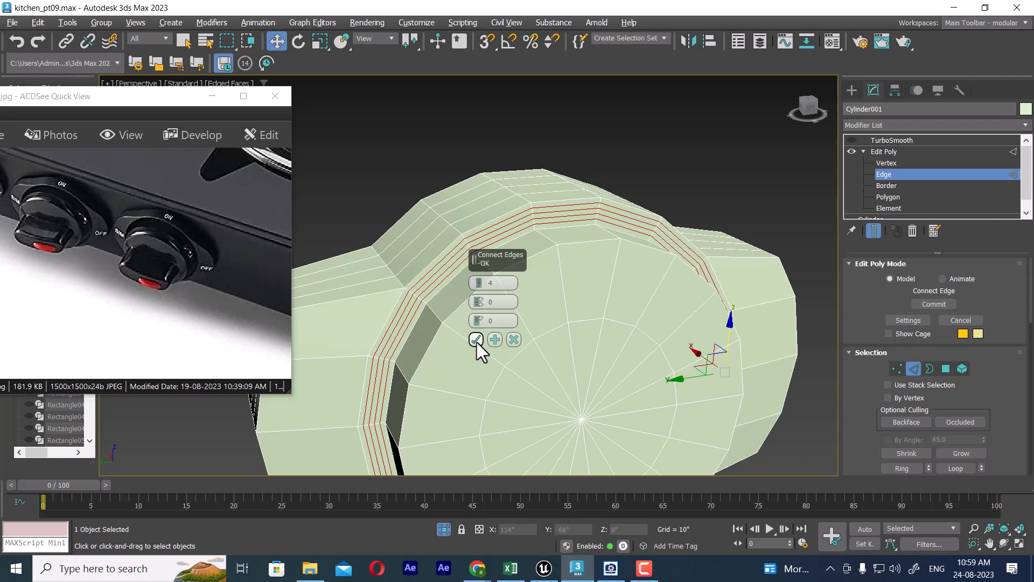
left_click(478, 287)
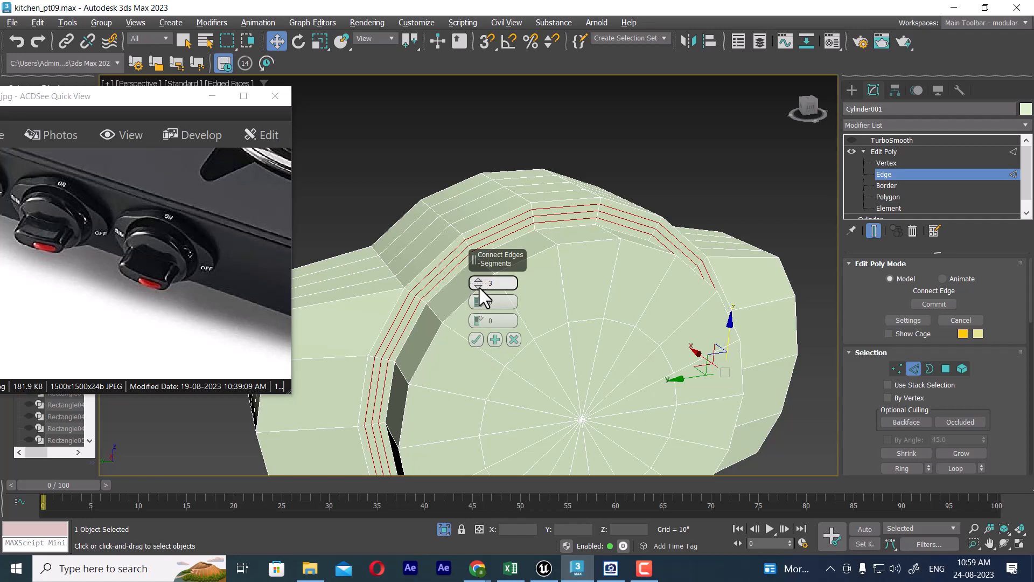
left_click(479, 286)
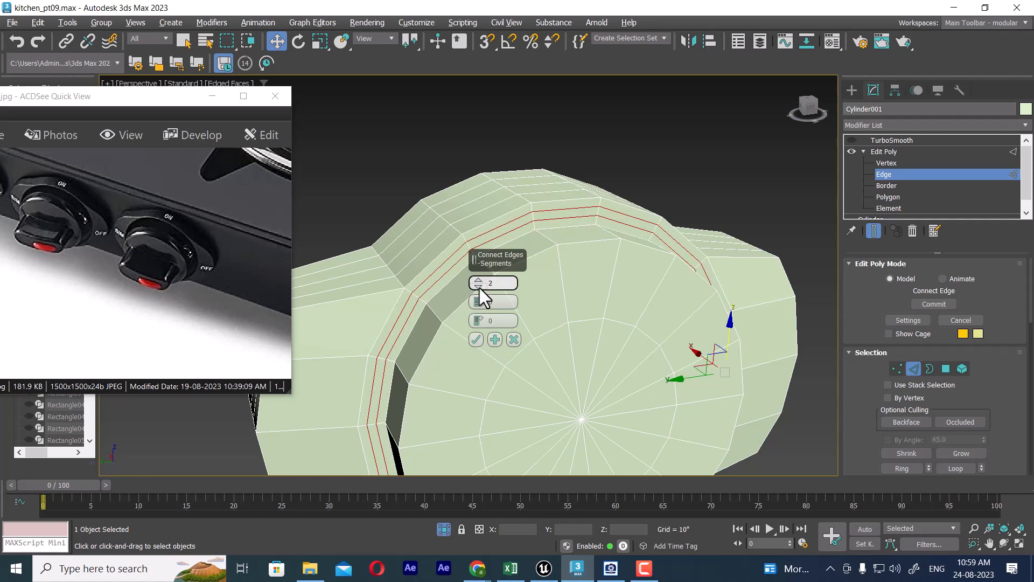
left_click(476, 340)
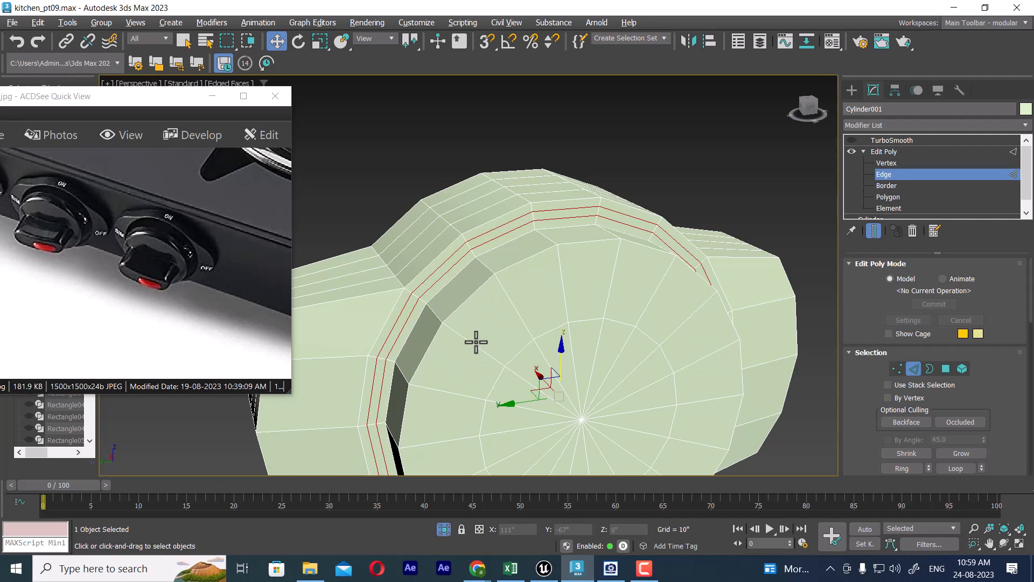
left_click(458, 272)
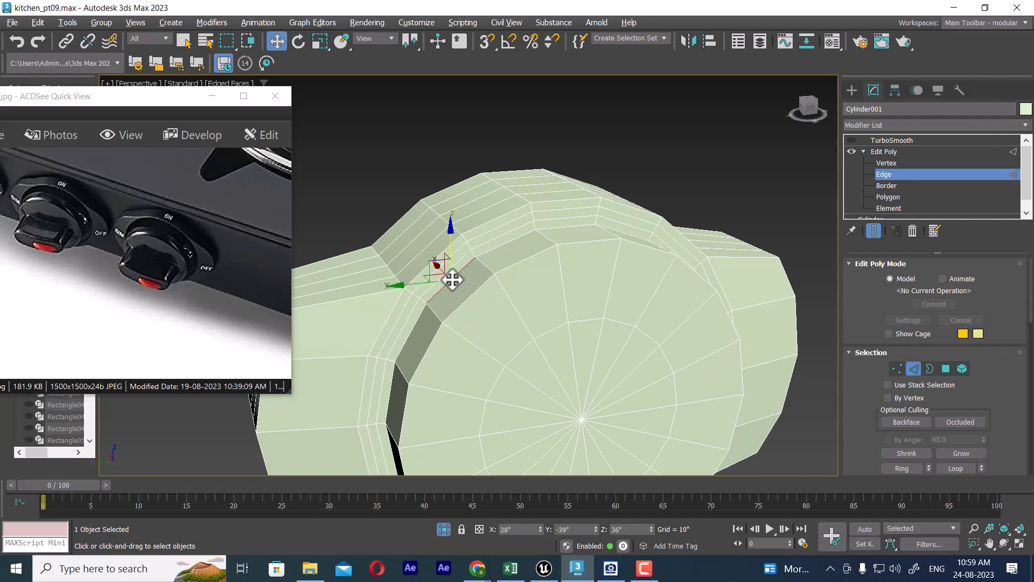
left_click(946, 368)
left_click(445, 280)
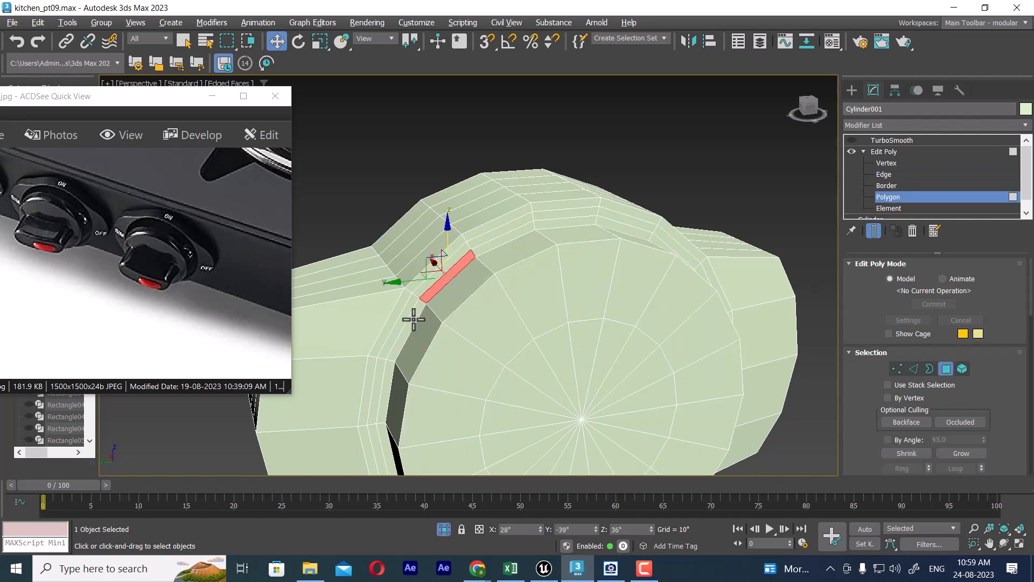
left_click(499, 242, "ctrl")
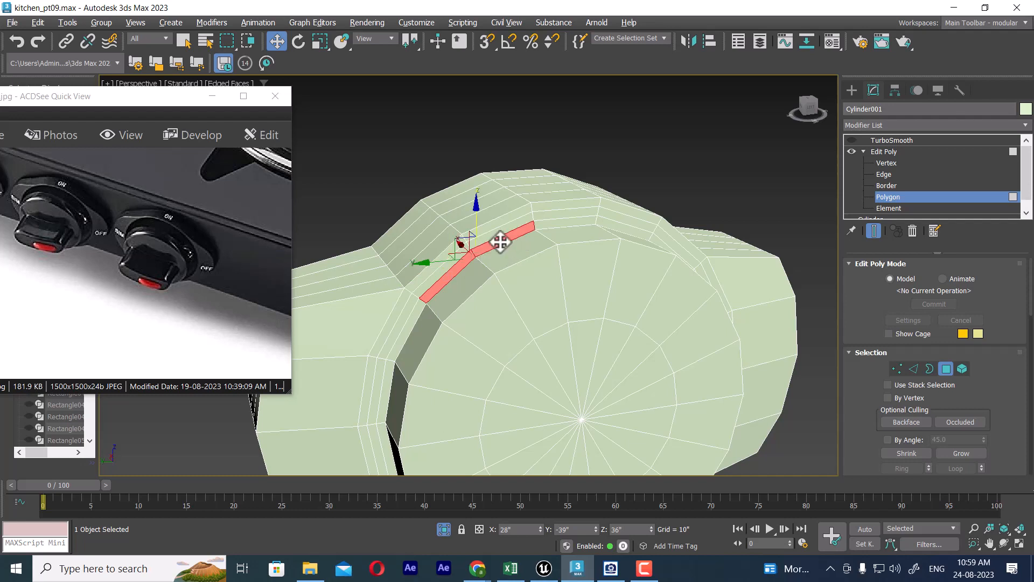
left_click(559, 225, "ctrl")
right_click(556, 221, "shift")
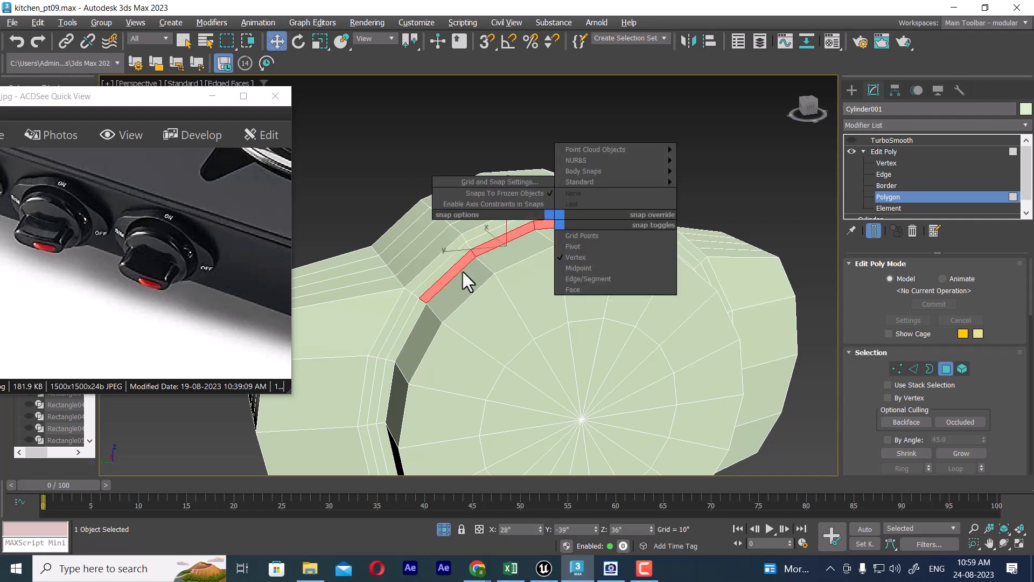
left_click(410, 323)
left_click(450, 276, "ctrl")
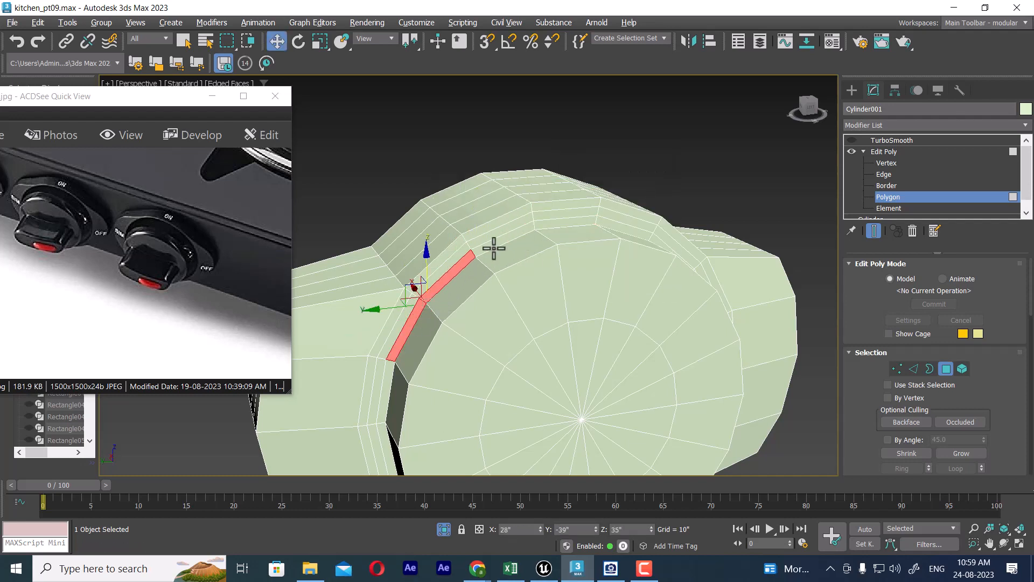
left_click(503, 244, "ctrl")
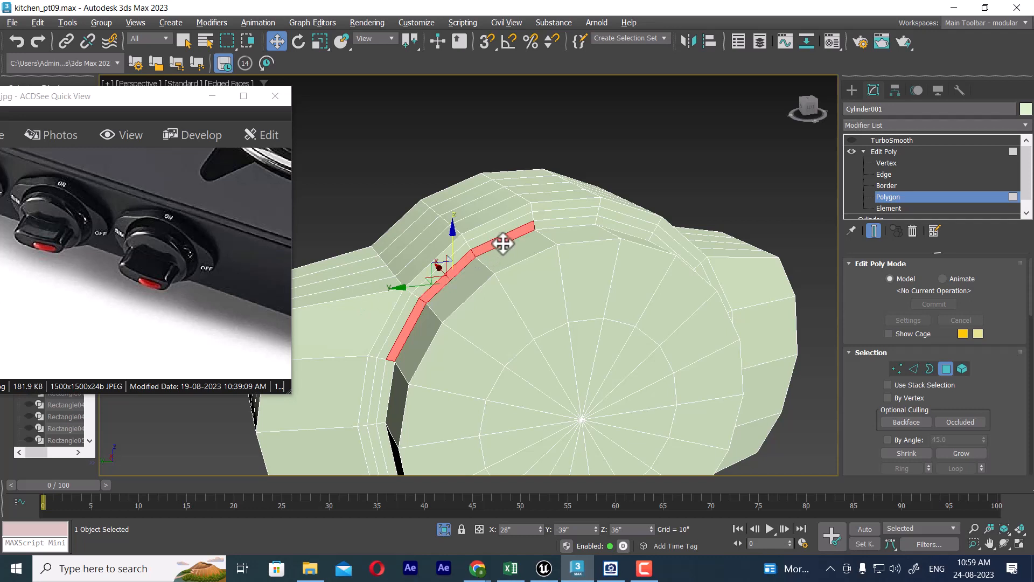
Step: Ring-select the short edges of the band's innermost strip beside the disc and convert them to a polygon selection
left_click(913, 368)
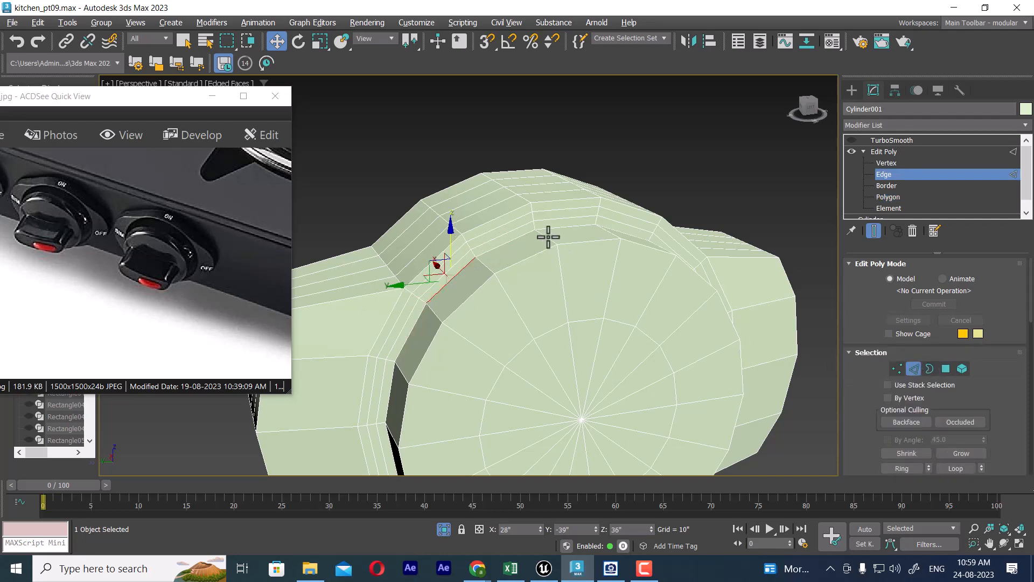
left_click(902, 468)
right_click(599, 167)
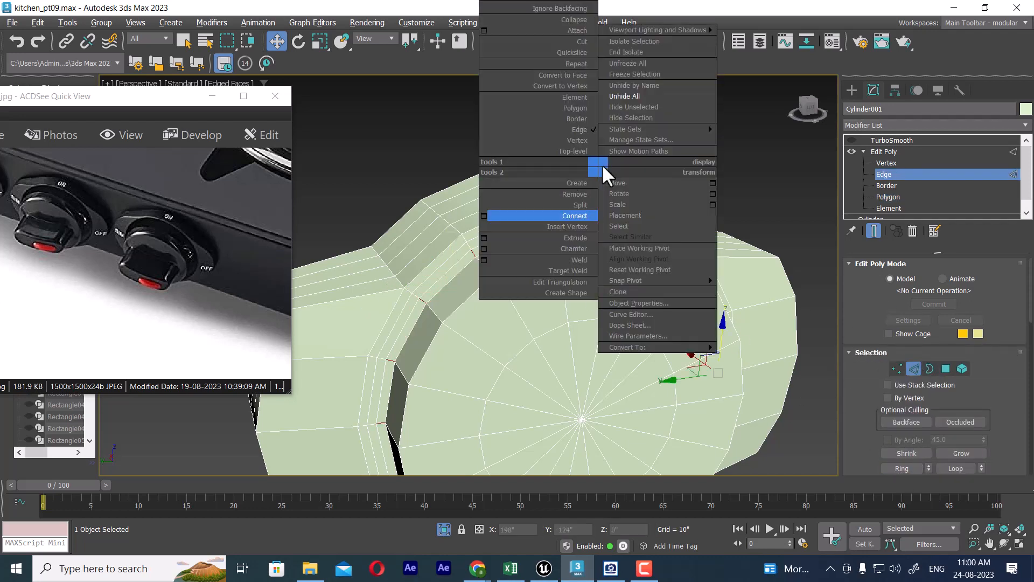
left_click(570, 75)
middle_click_drag(570, 300, 580, 316, "alt")
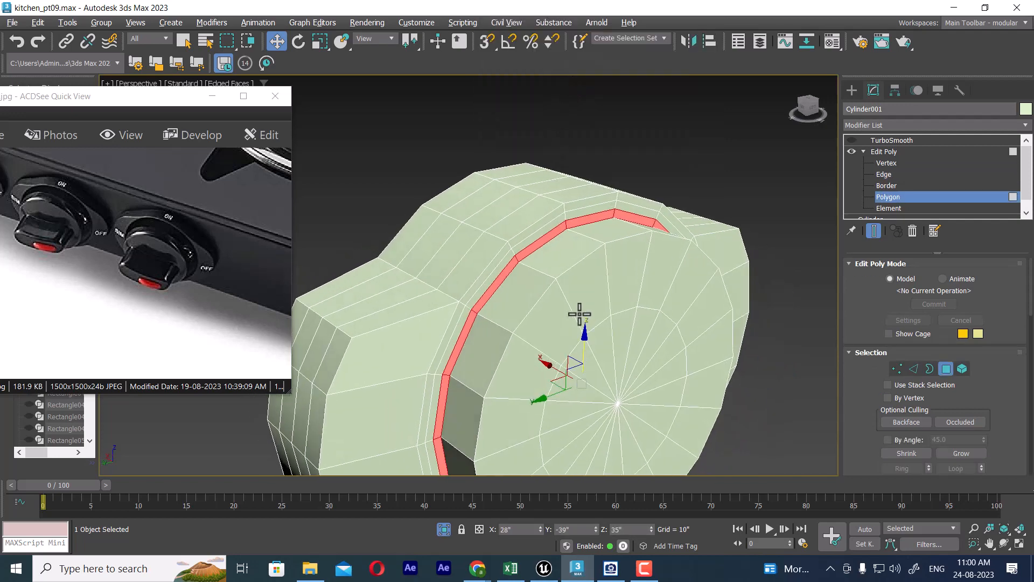
Step: Bevel the selected strip slightly inward with a 0" outline to form a groove around the raised disc
right_click(722, 183)
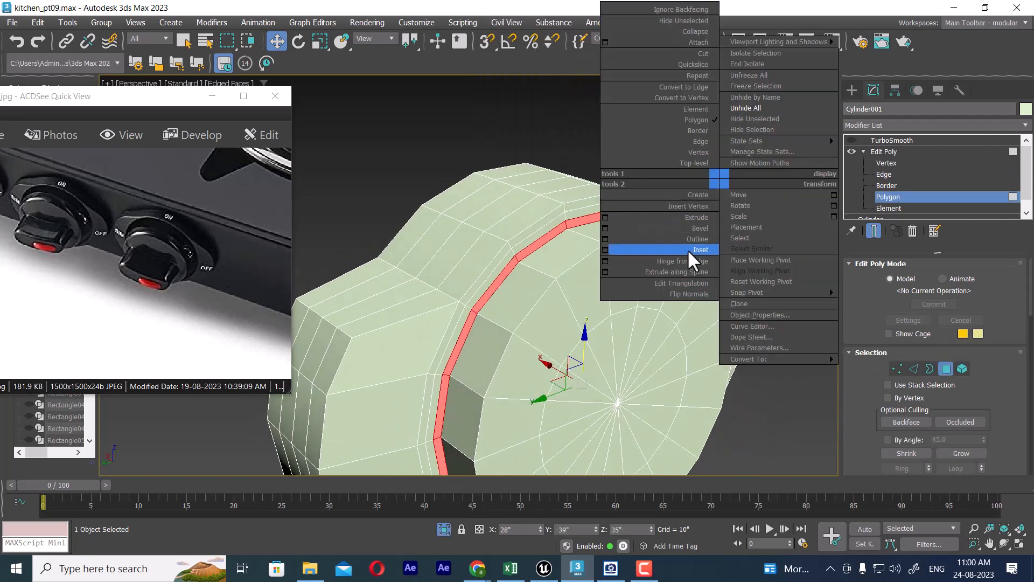
left_click(604, 228)
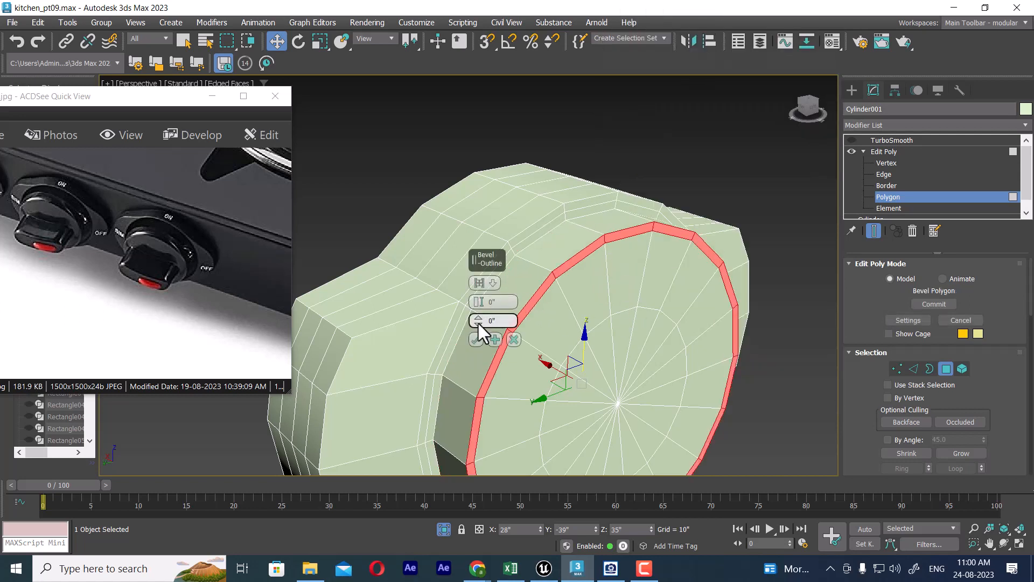
right_click(479, 305)
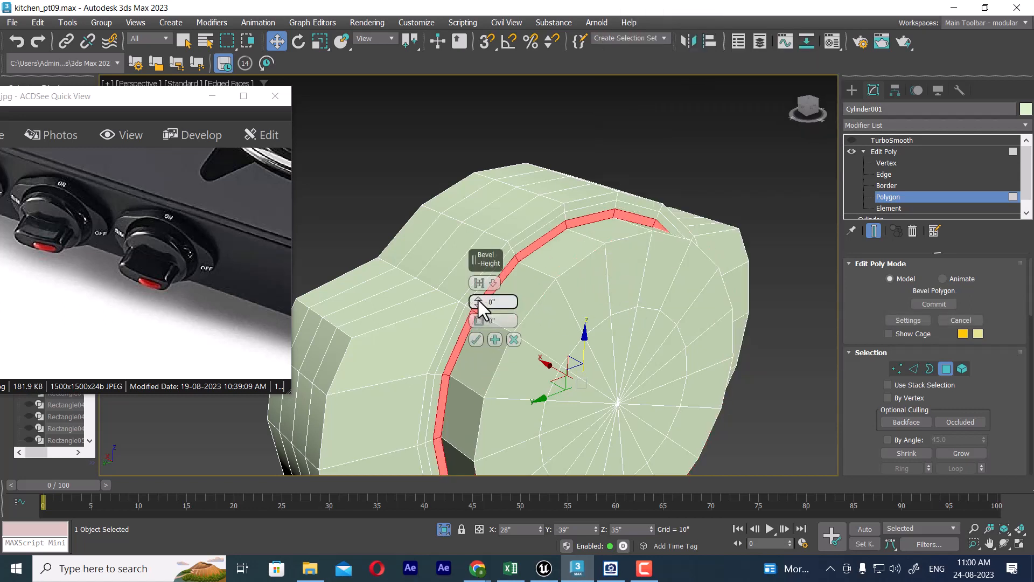
mouse_move(479, 305)
left_mouse_down()
mouse_move(478, 293)
mouse_move(478, 303)
left_mouse_up()
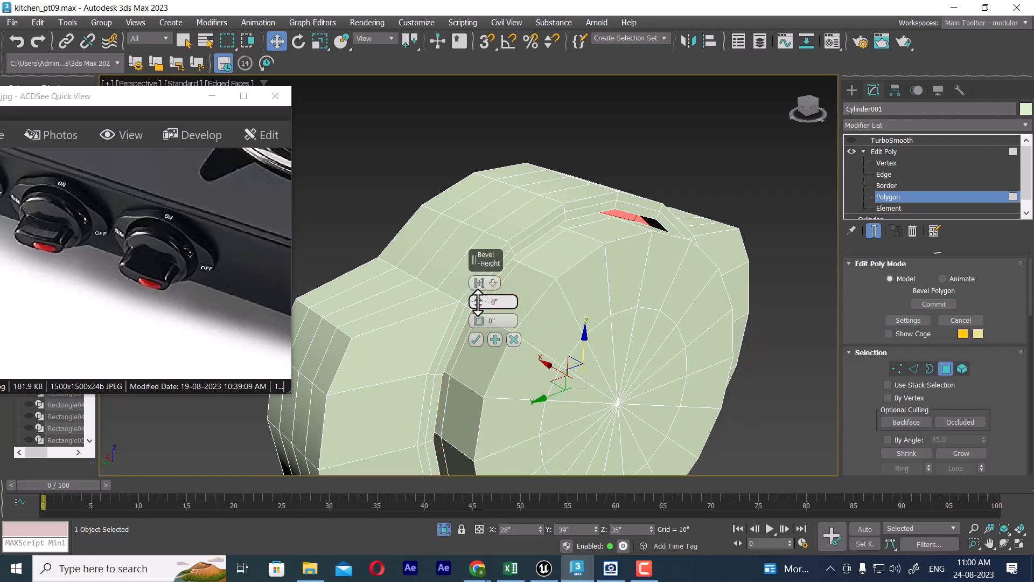
middle_click_drag(584, 259, 573, 238, "alt")
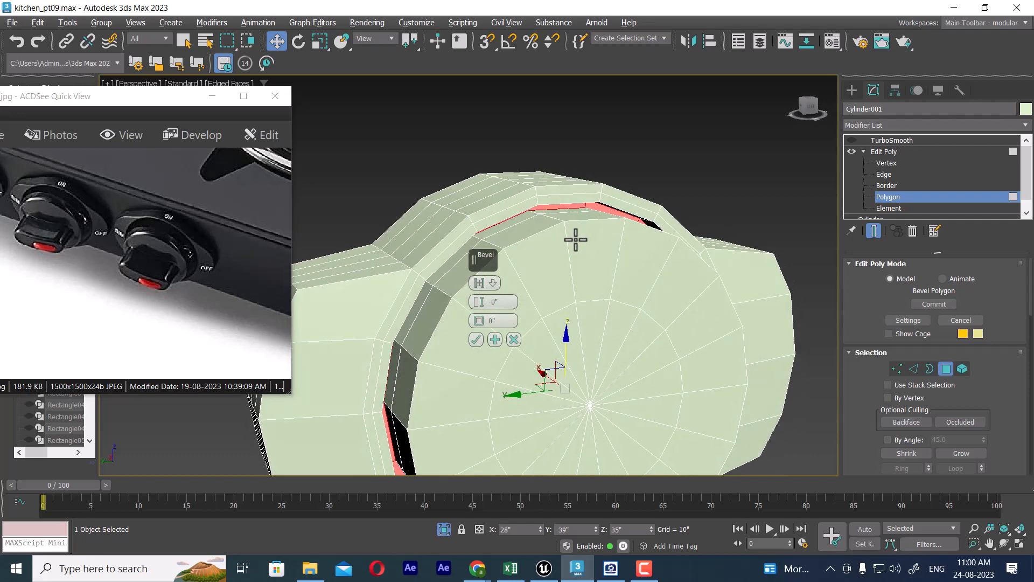
left_click_drag(478, 297, 479, 293)
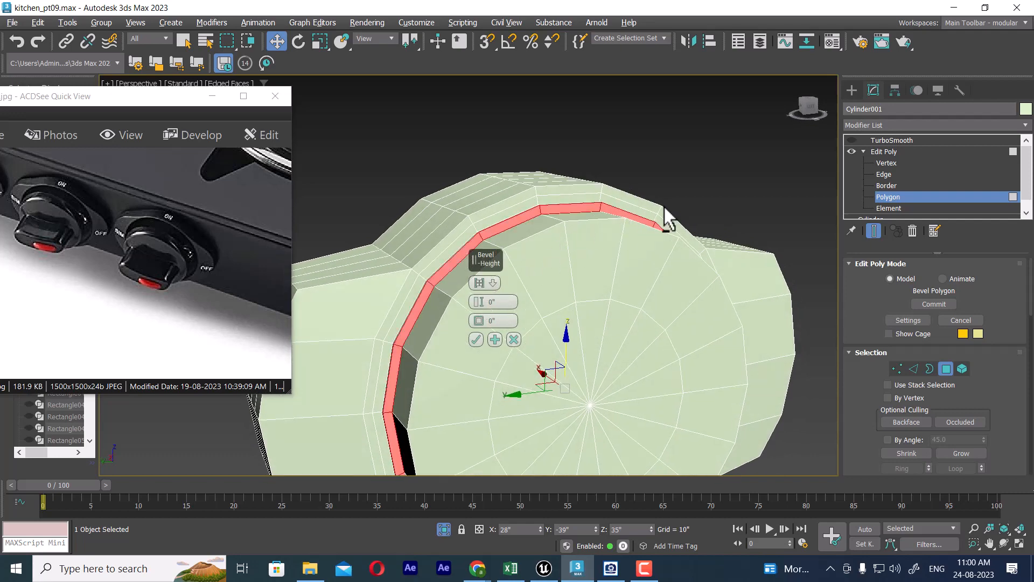
middle_click_drag(665, 209, 597, 246, "alt")
left_click_drag(476, 308, 477, 310)
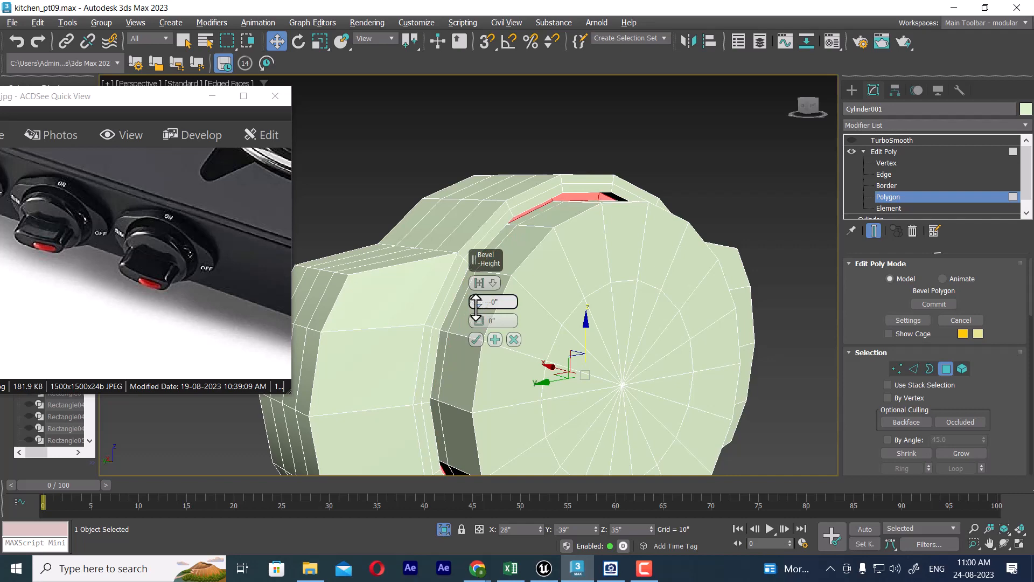
left_click(476, 339)
Step: Convert the disc's centre vertex to a face selection and grow it to cover the disc's whole front face
middle_click_drag(624, 270, 673, 304, "alt")
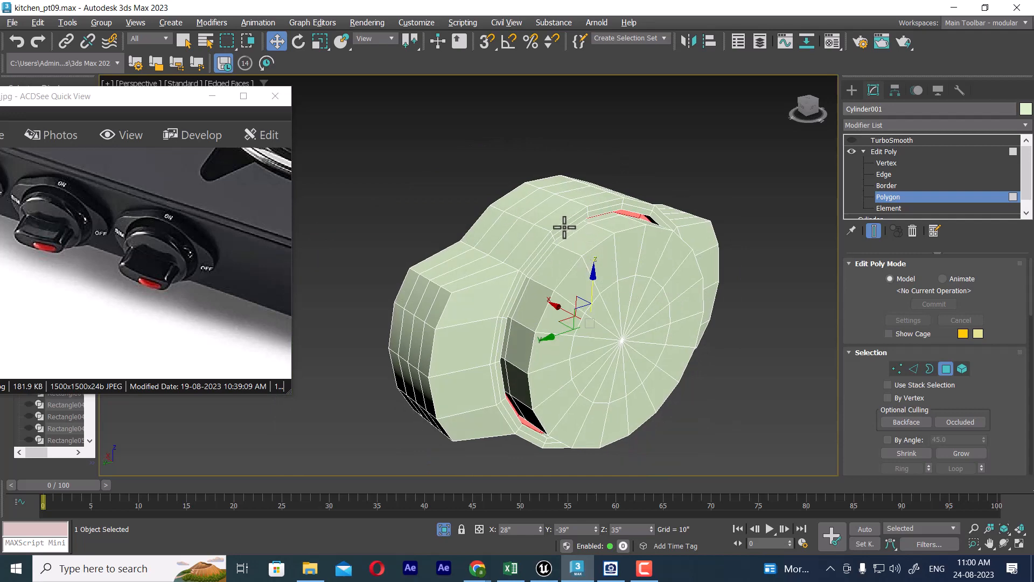
middle_click_drag(626, 240, 599, 272, "alt")
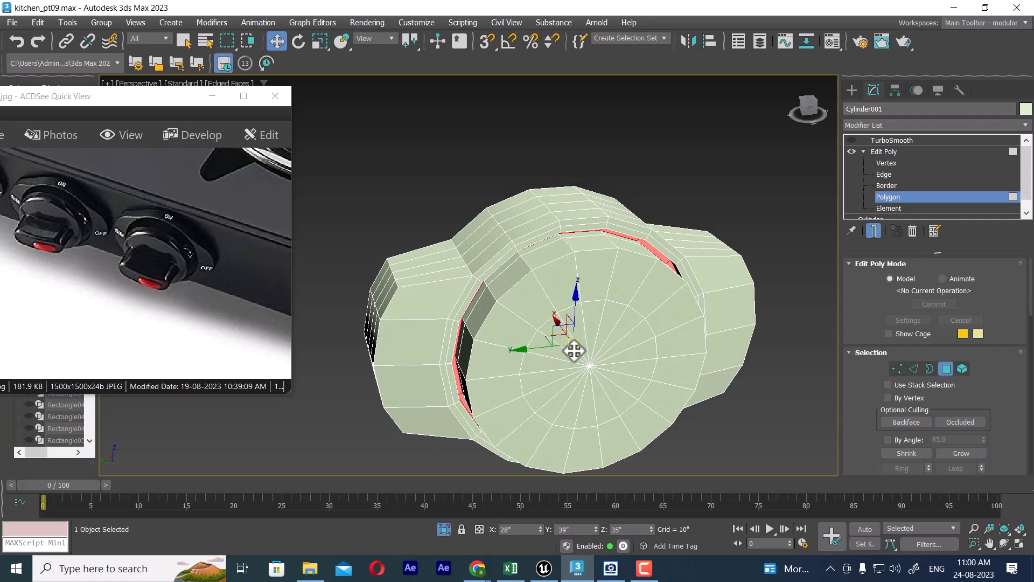
left_click(898, 369)
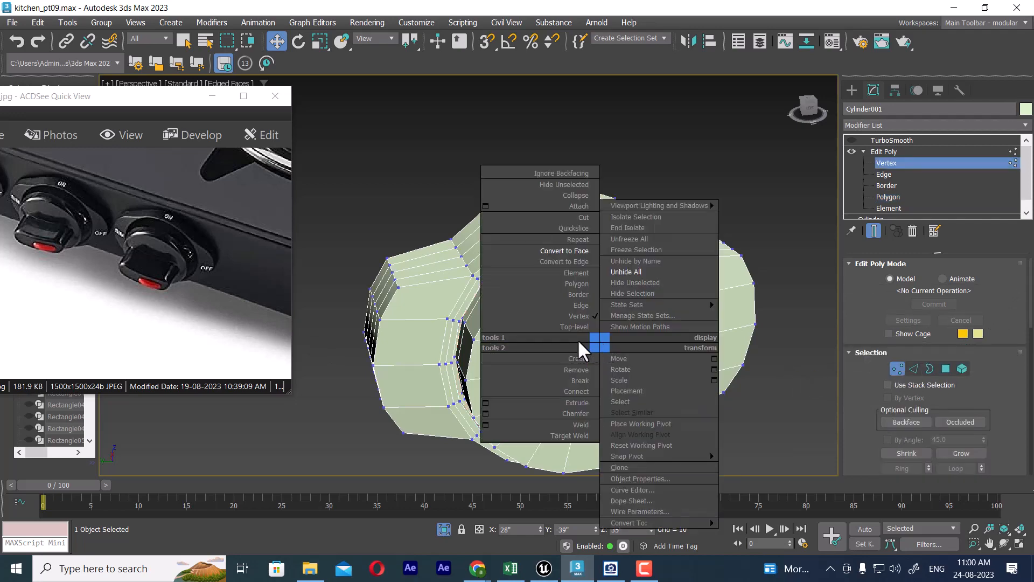
left_click(566, 251)
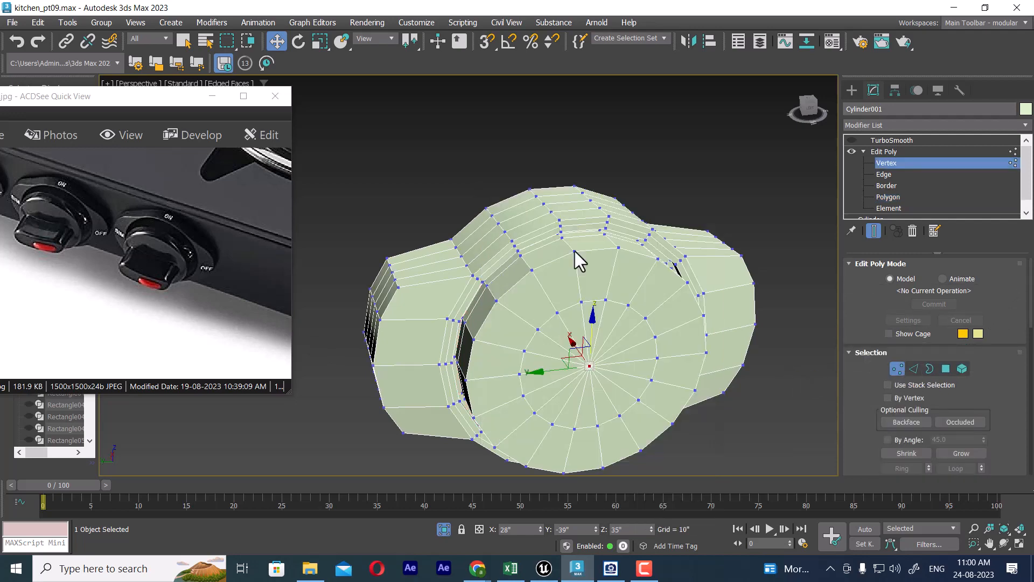
left_click(960, 452)
Step: Inset the disc's selected front polygons to leave a narrow border around them
right_click(674, 303)
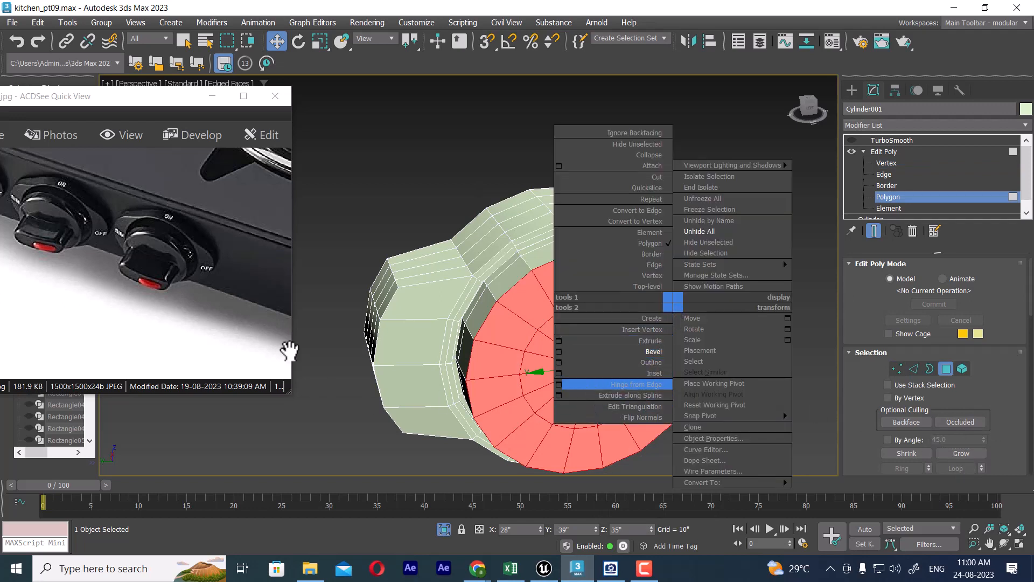
left_click(558, 372)
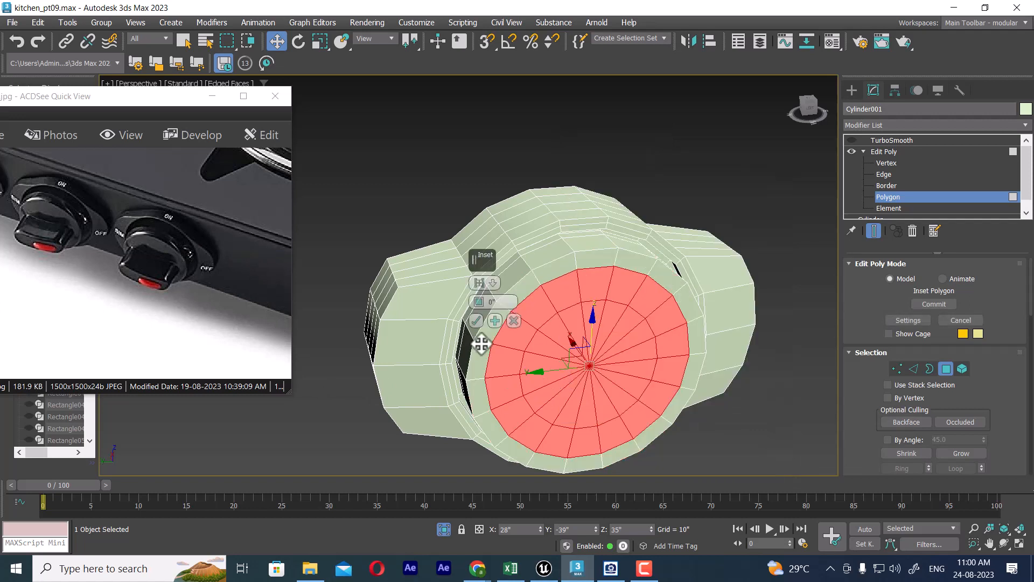
left_click(476, 322)
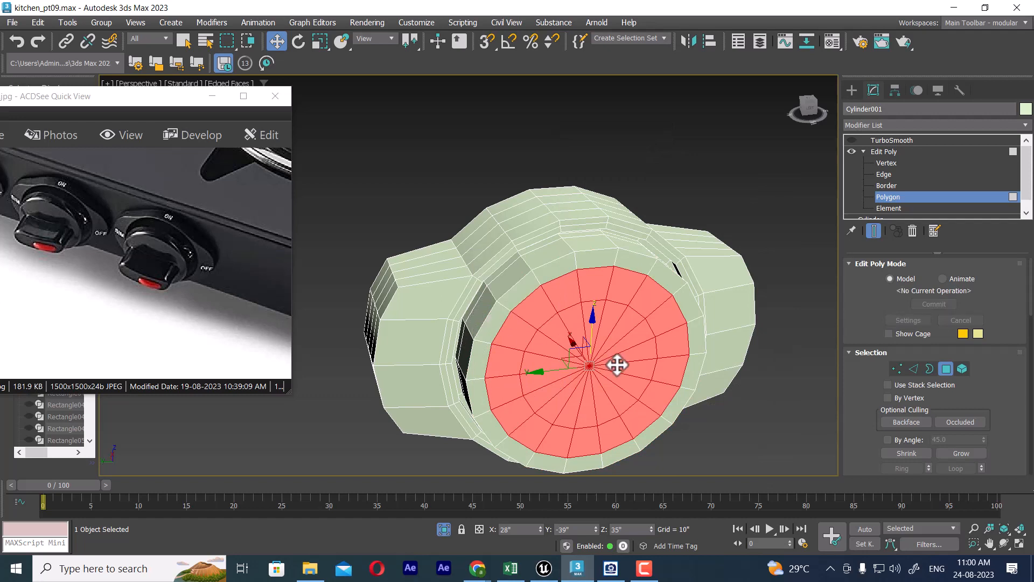
Step: Scale the inset polygons down along the Z axis into a flat horizontal ellipse
key("r")
left_click_drag(593, 315, 576, 366)
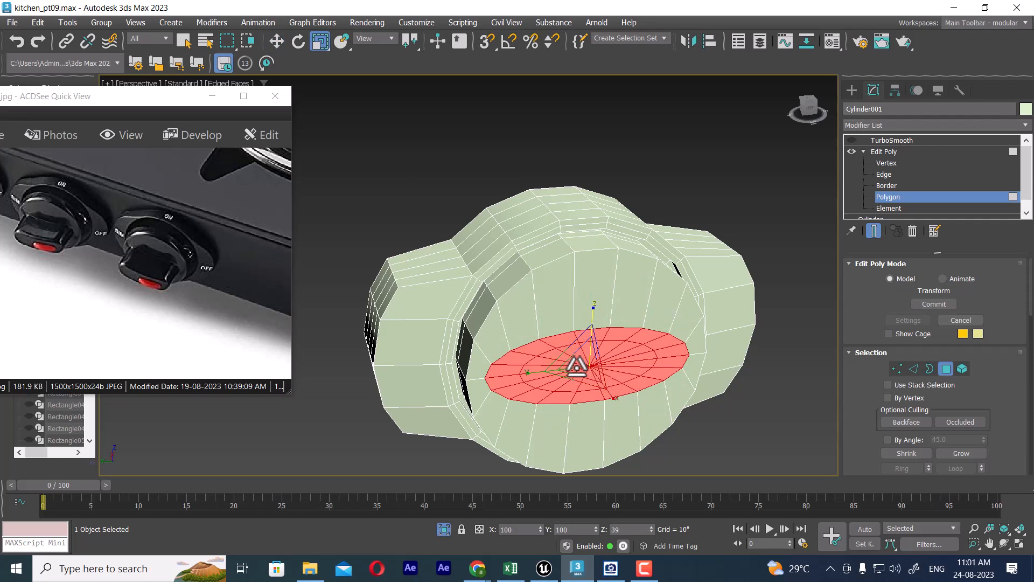
left_click_drag(576, 367, 560, 418)
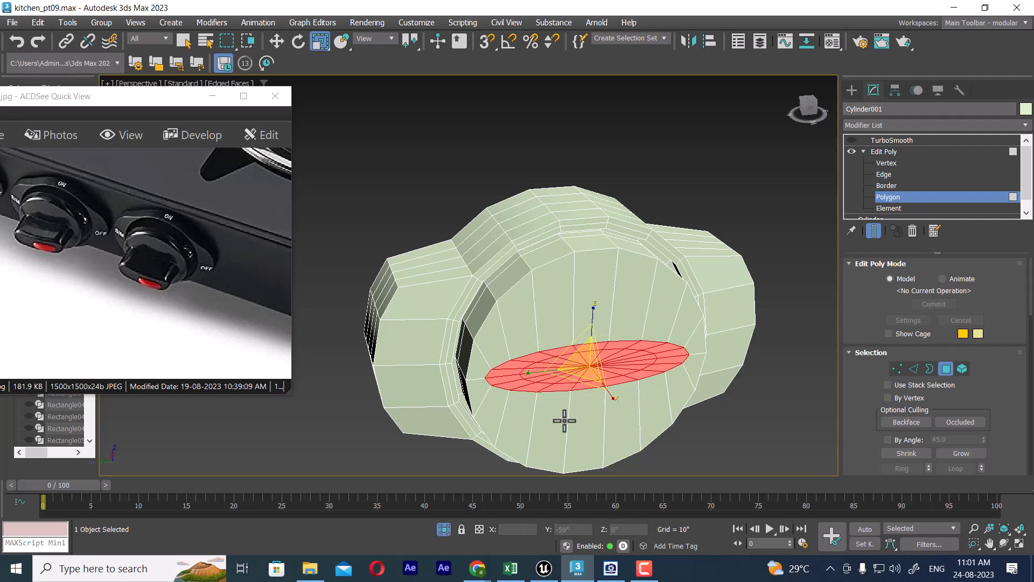
Step: Extrude the flat elliptical polygons outward from the disc's front face to form the raised grip
middle_click_drag(561, 418, 598, 277, "alt")
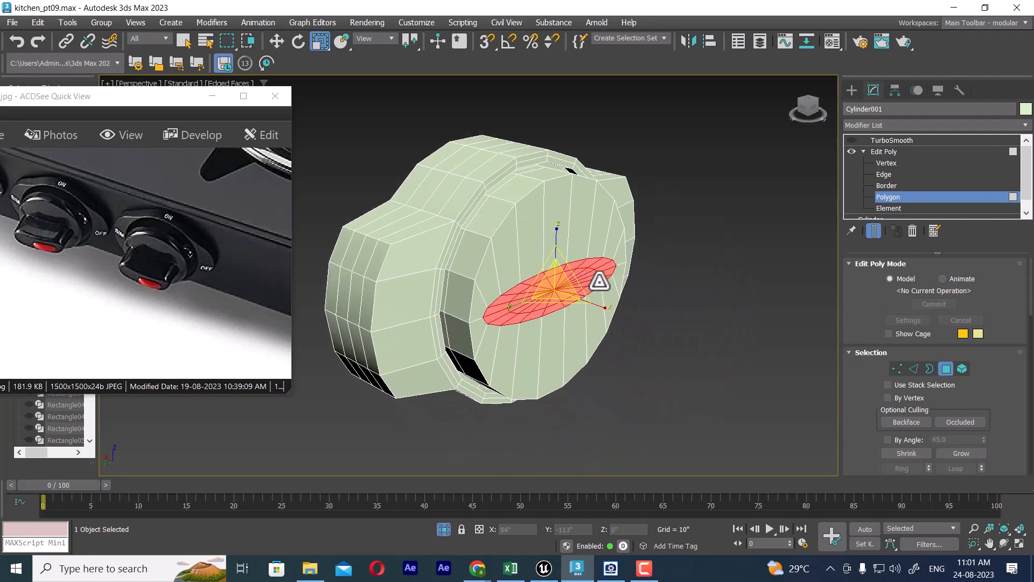
right_click(606, 271)
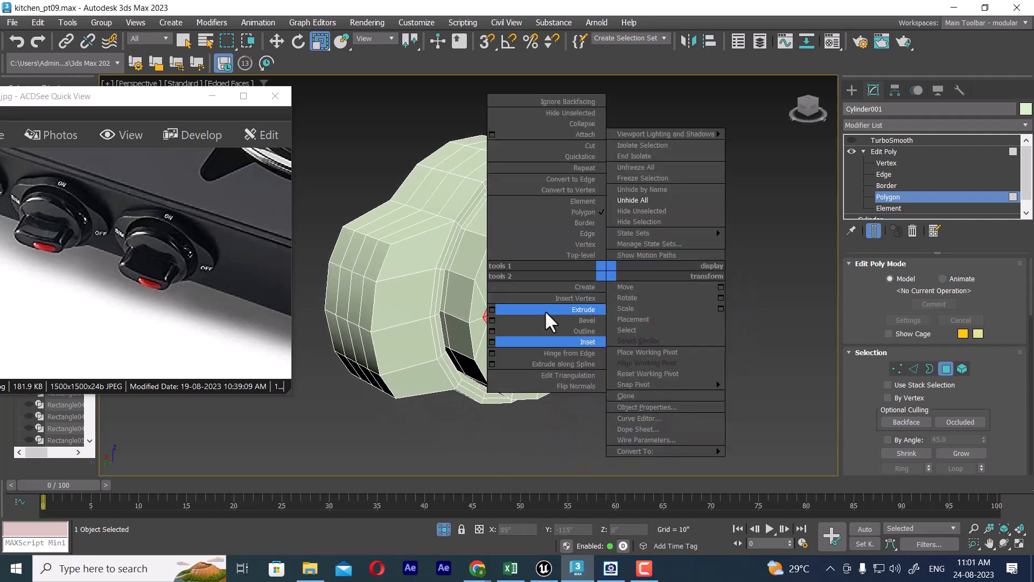
left_click(491, 309)
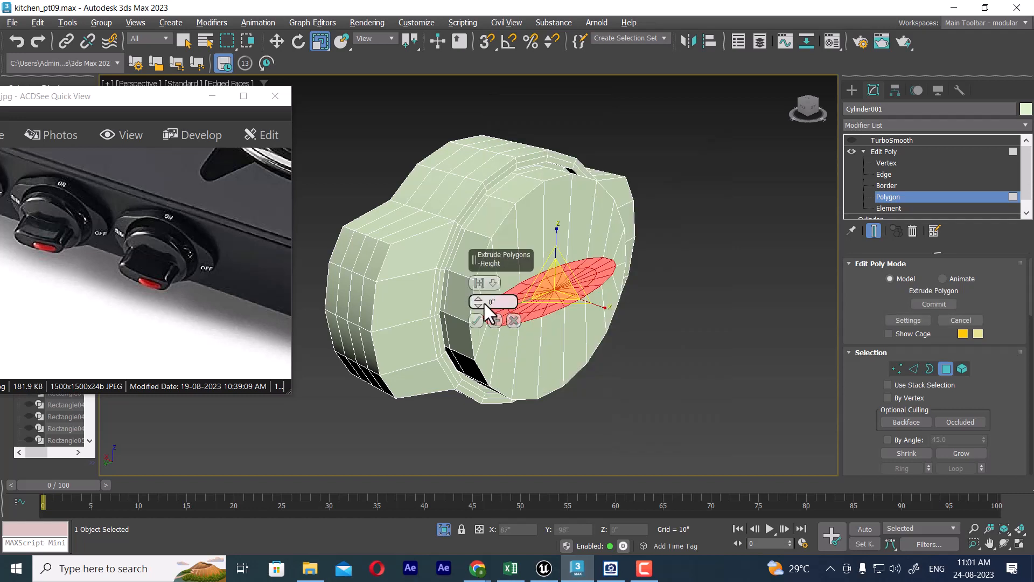
left_click_drag(479, 301, 479, 295)
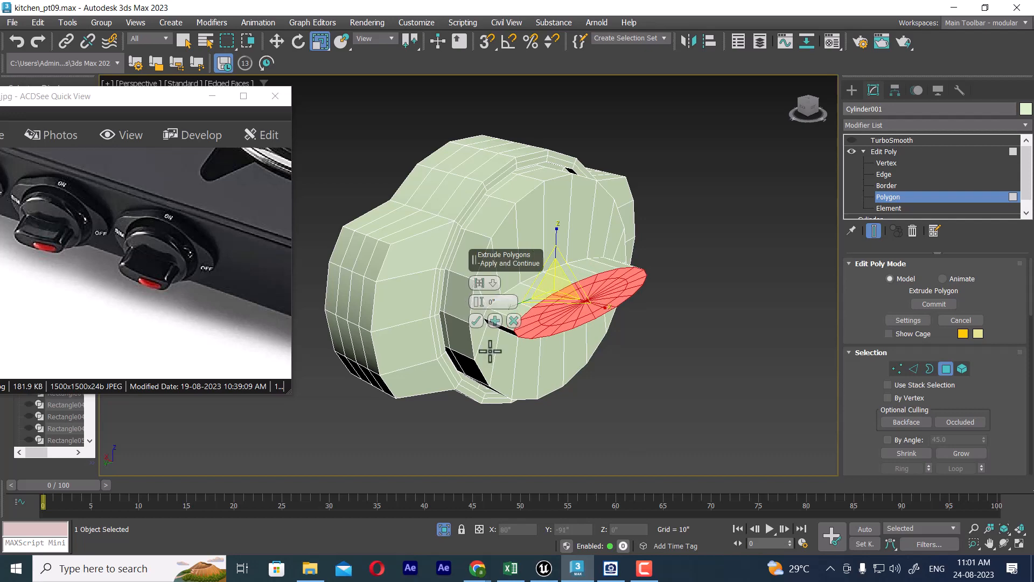
left_click(476, 321)
Step: Grow the polygon selection from the grip's front face to include its side faces
middle_click_drag(568, 341, 588, 314, "alt")
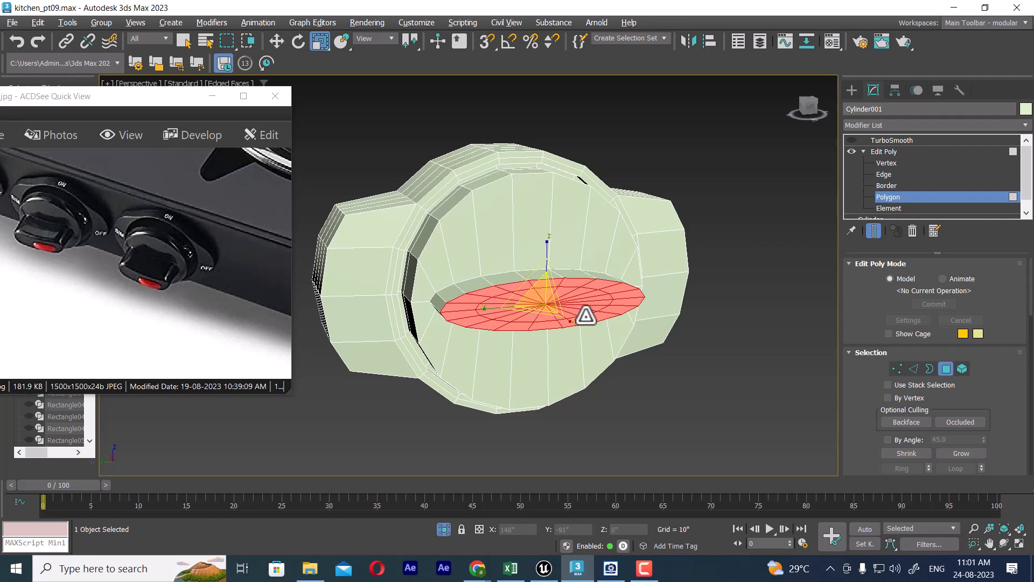
key("f")
key("l")
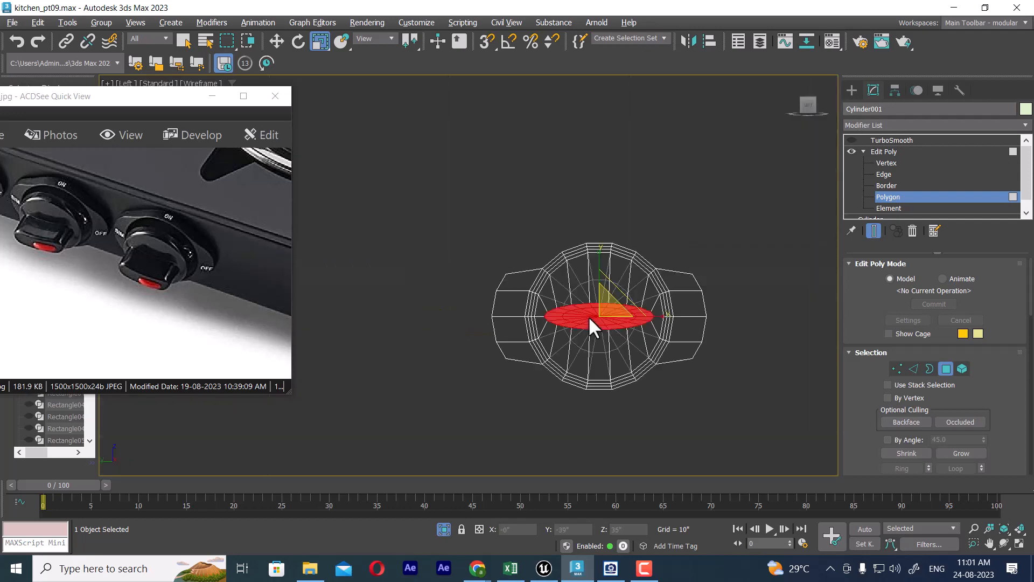
scroll(591, 323, "up", 3)
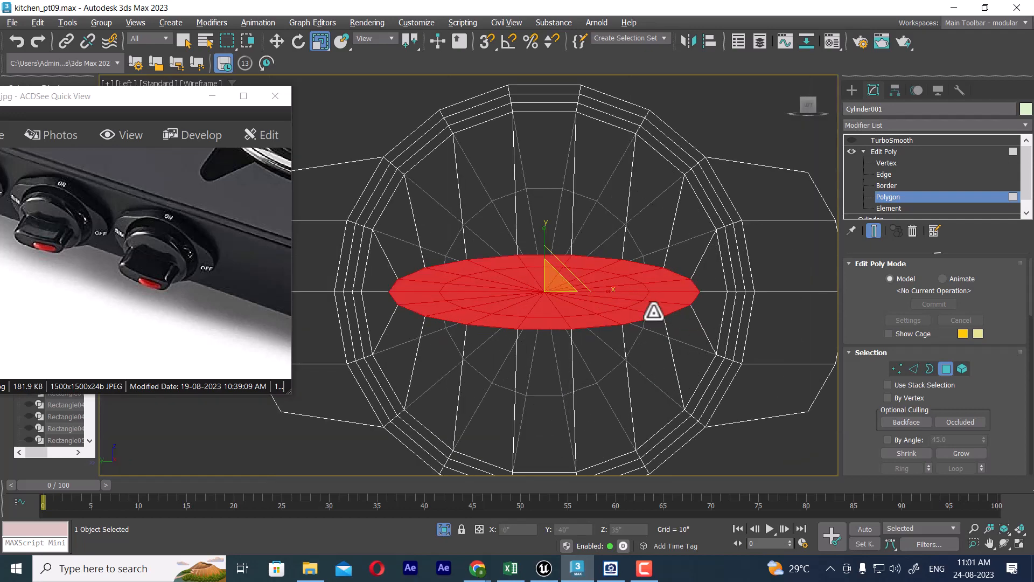
middle_click_drag(653, 312, 700, 317)
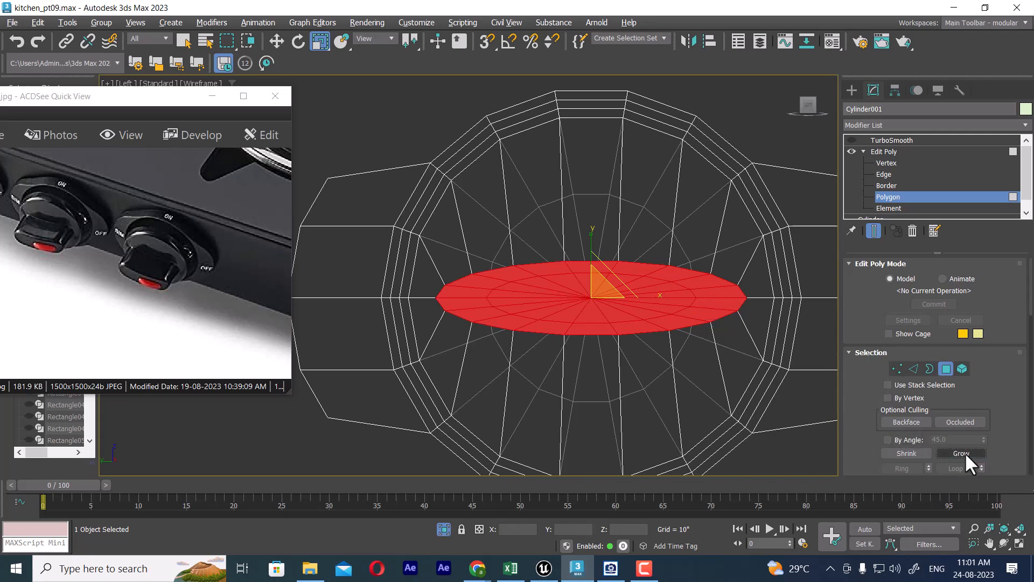
middle_click_drag(602, 320, 608, 366)
key("p")
middle_click_drag(625, 324, 636, 340, "alt")
Step: Apply an FFD 3x3x3 modifier to the grip's selected polygons
left_click(906, 121)
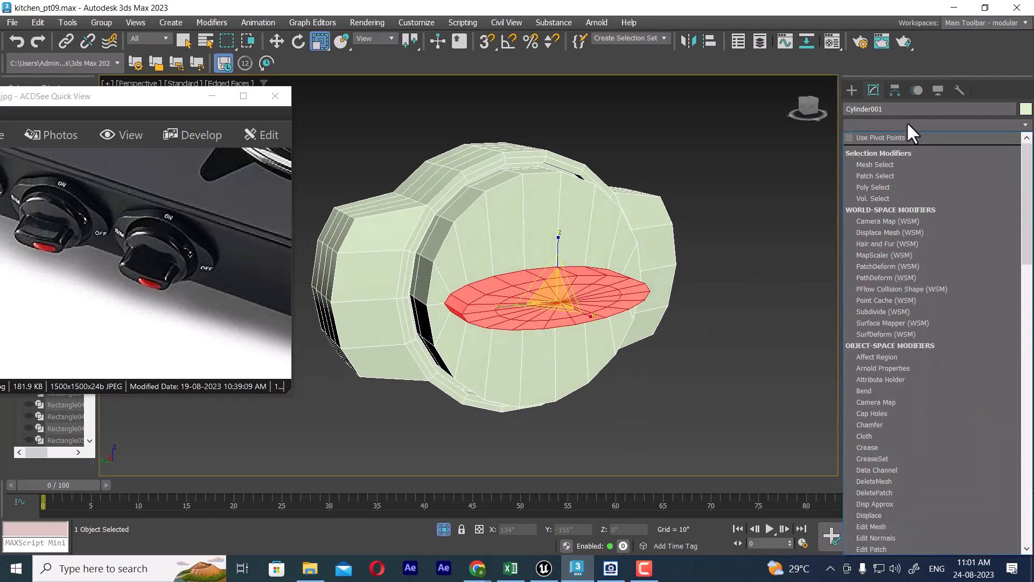
key("f")
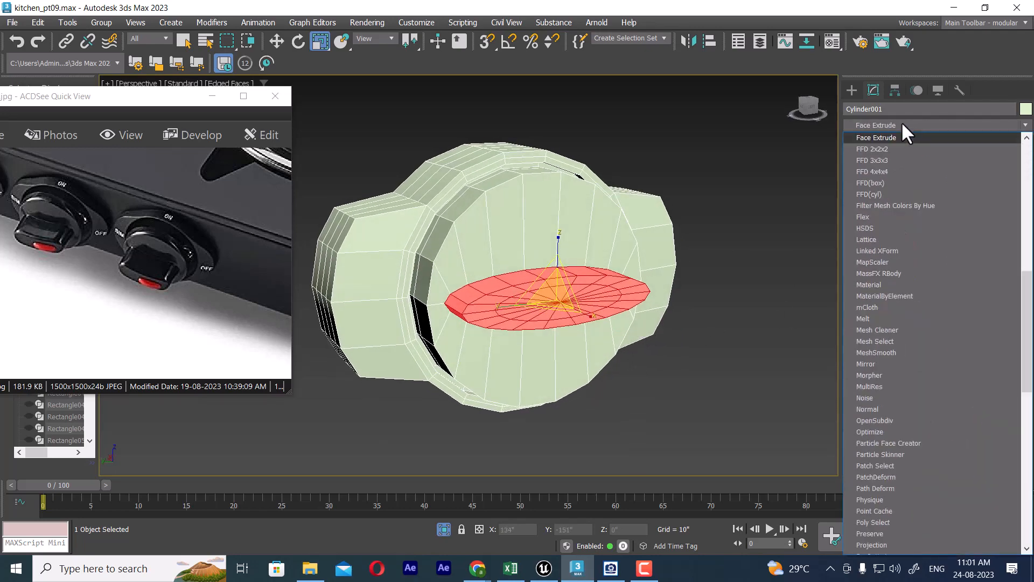
left_click(900, 160)
Step: Scale the FFD lattice's middle control points vertically towards the centre to flatten the grip's long sides
key("f")
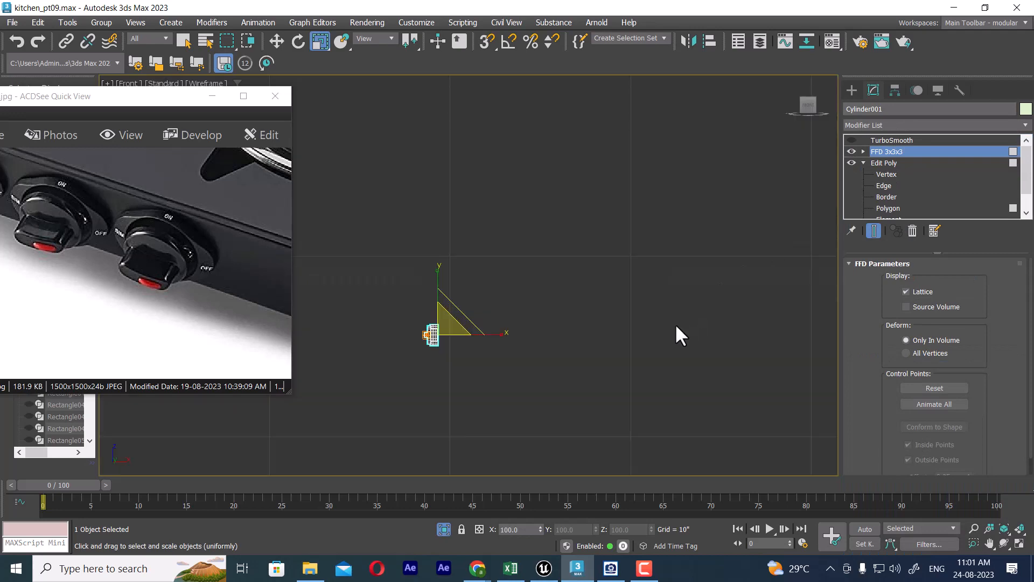
key("z")
key("l")
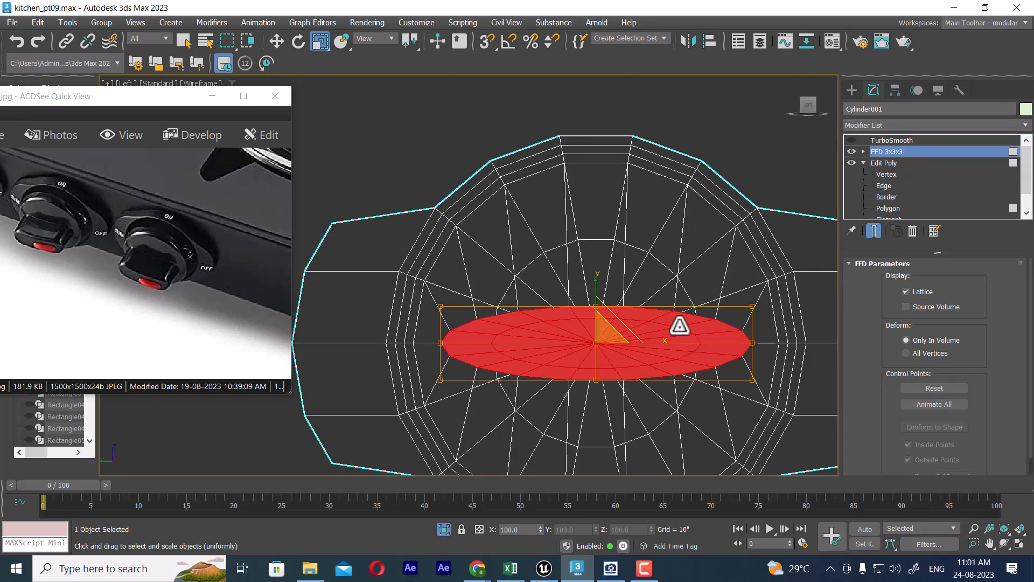
scroll(679, 326, "up", 2)
left_click(864, 152)
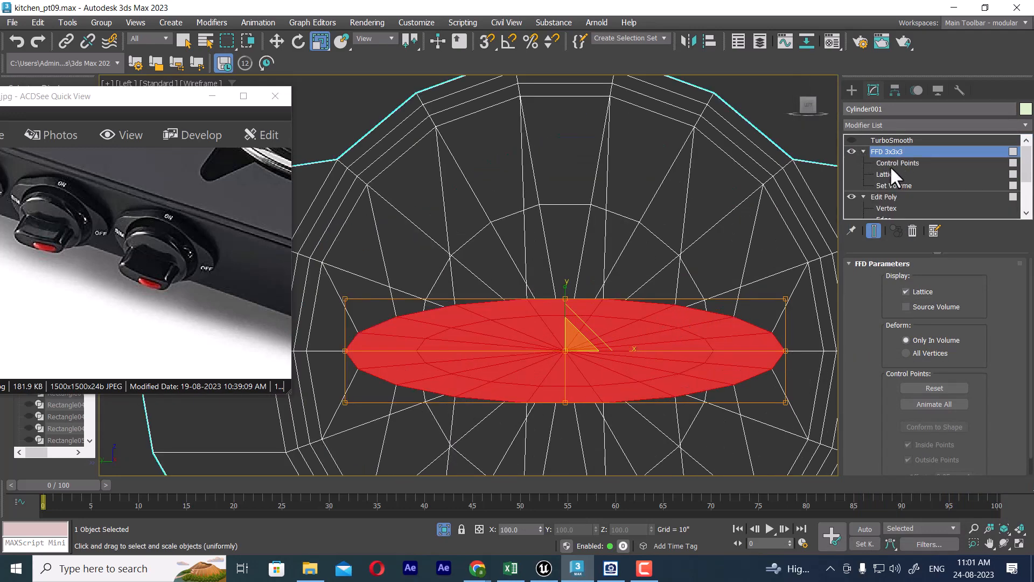
left_click(888, 164)
left_click_drag(598, 423, 597, 420)
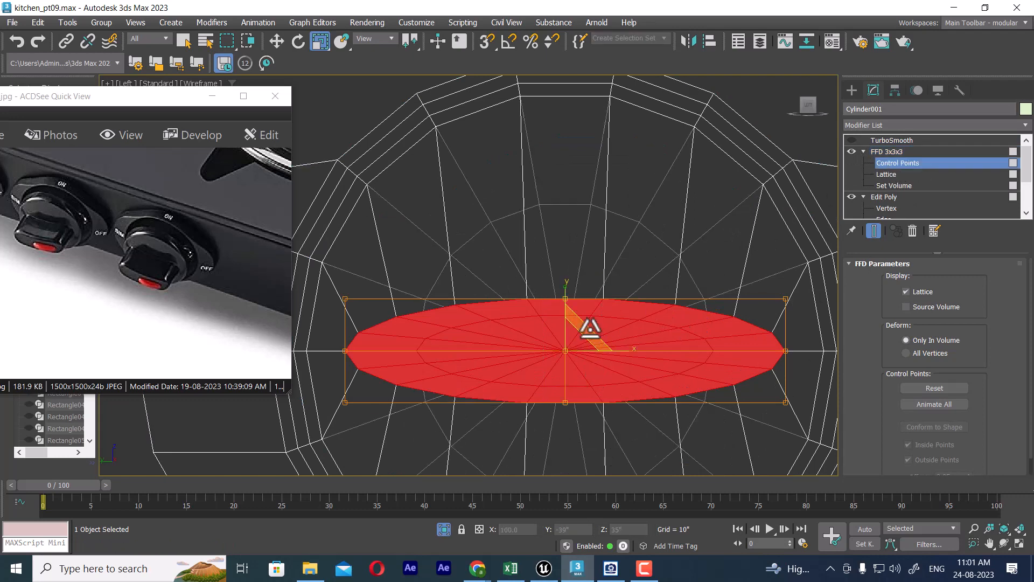
left_click_drag(565, 291, 566, 379)
Step: Scale the lattice's corner control points at both ends slightly inward vertically and leave control point editing
left_click_drag(345, 415, 345, 415)
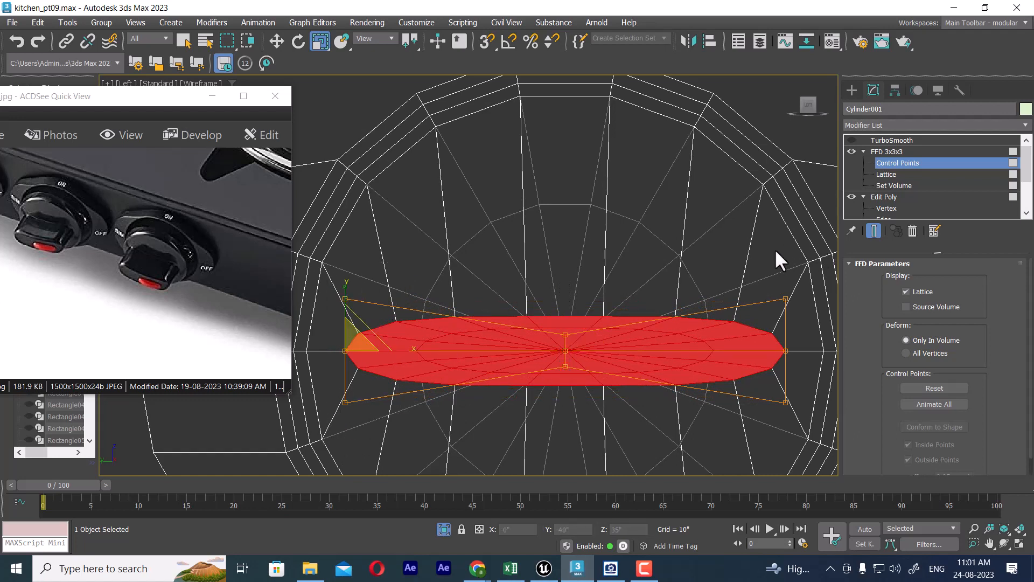
left_click_drag(797, 418, 796, 419, "ctrl")
mouse_move(563, 293)
left_mouse_down()
mouse_move(562, 282)
mouse_move(558, 293)
left_mouse_up()
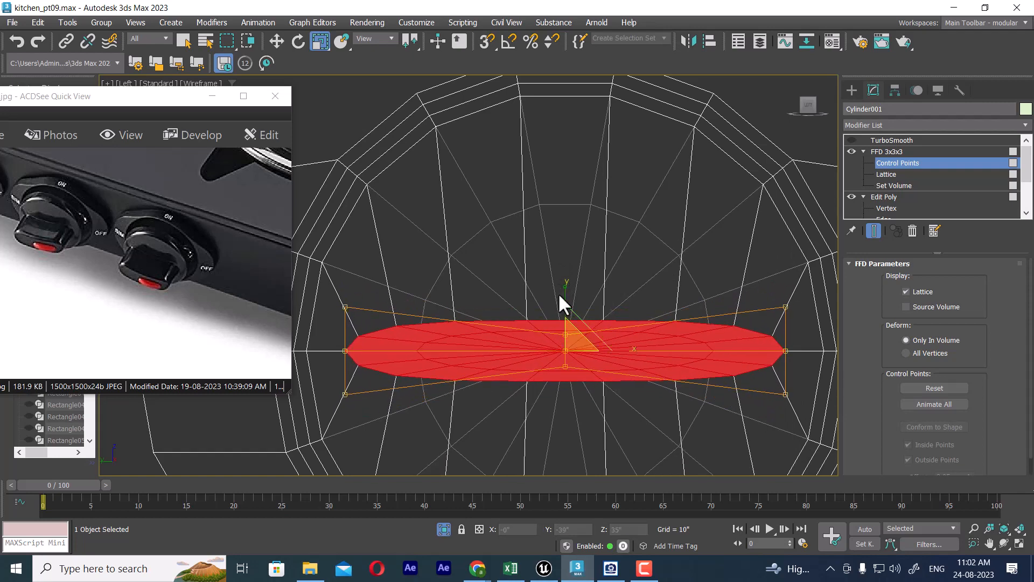
key("p")
middle_click_drag(561, 292, 602, 291, "alt")
right_click(603, 258)
left_click(564, 243)
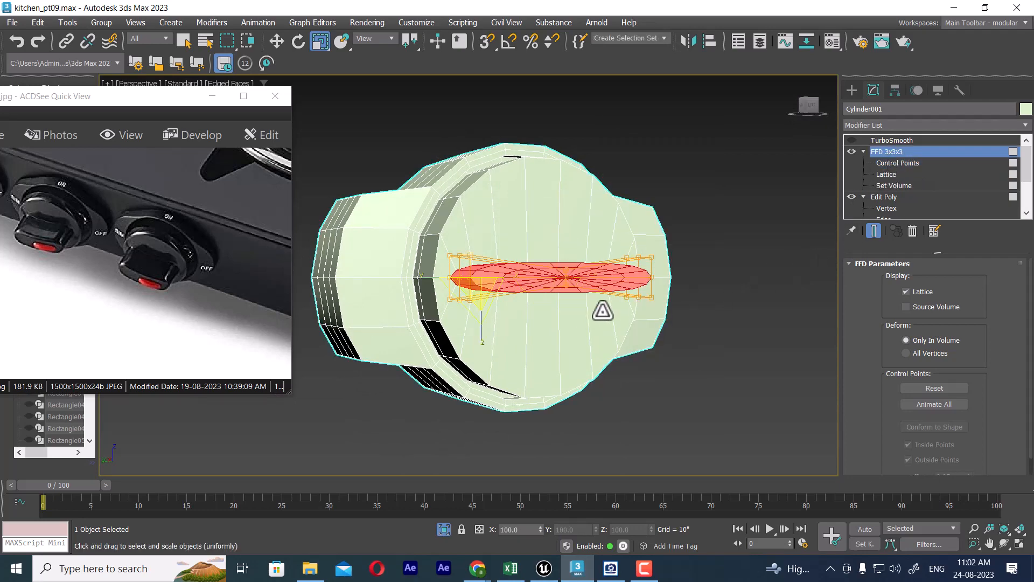
mouse_move(602, 311)
middle_mouse_down("alt")
mouse_move(596, 318)
mouse_move(607, 314)
middle_mouse_up("alt")
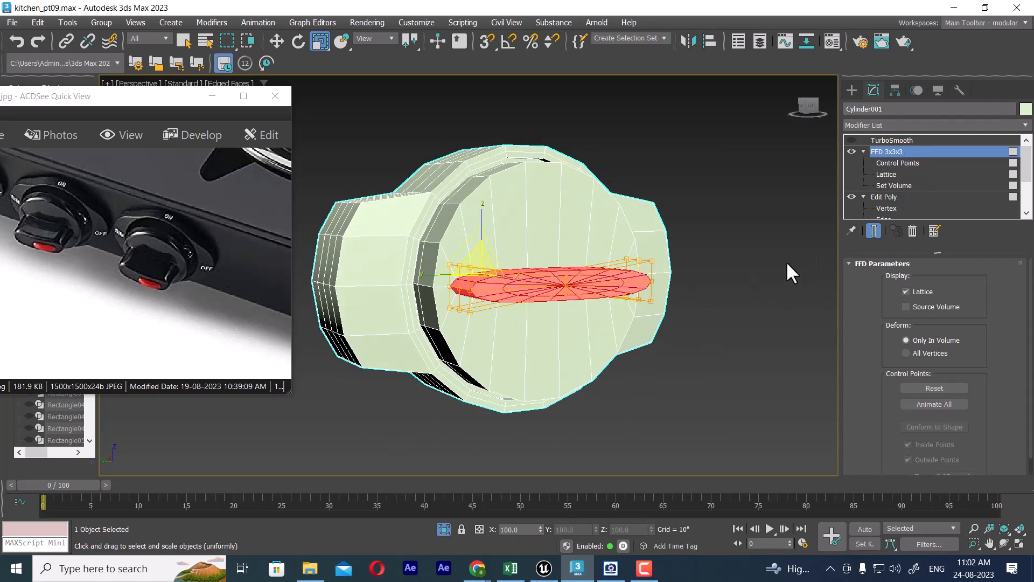
Step: Collapse the knob's modifier stack up to FFD 3x3x3 into an Editable Poly, keeping TurboSmooth above it
left_click(864, 152)
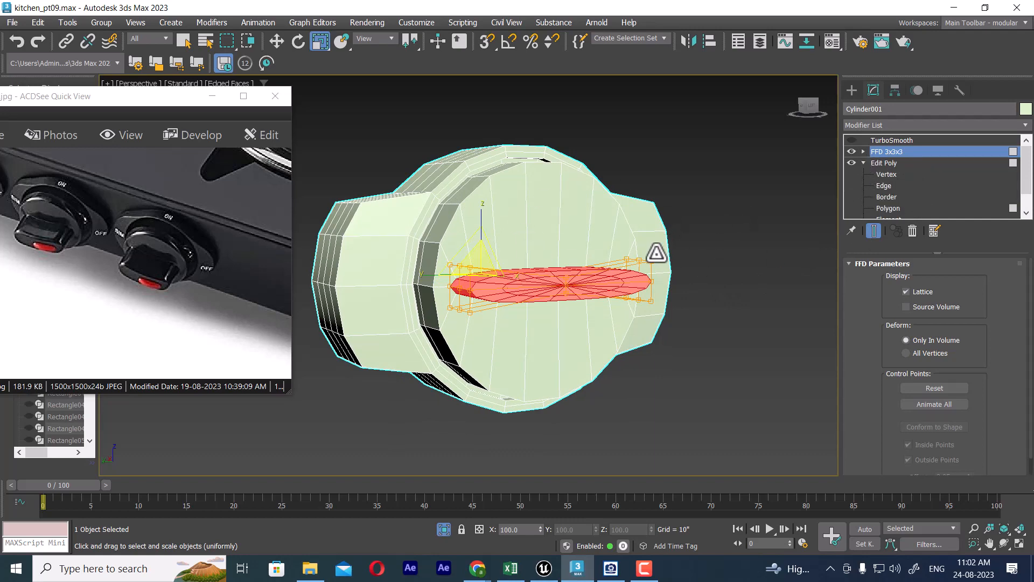
middle_click_drag(629, 302, 675, 285, "alt")
key("t")
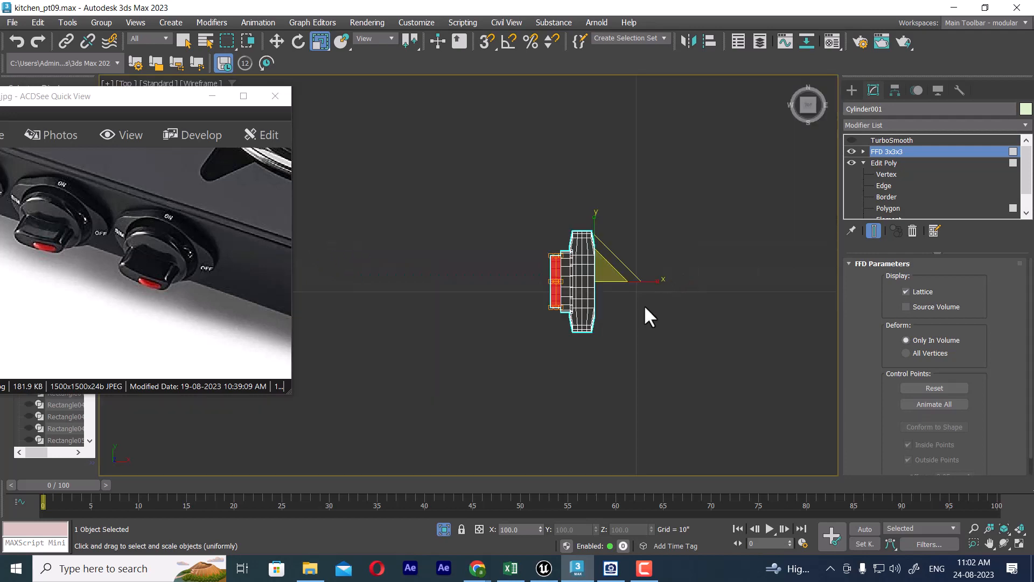
scroll(641, 310, "up", 2)
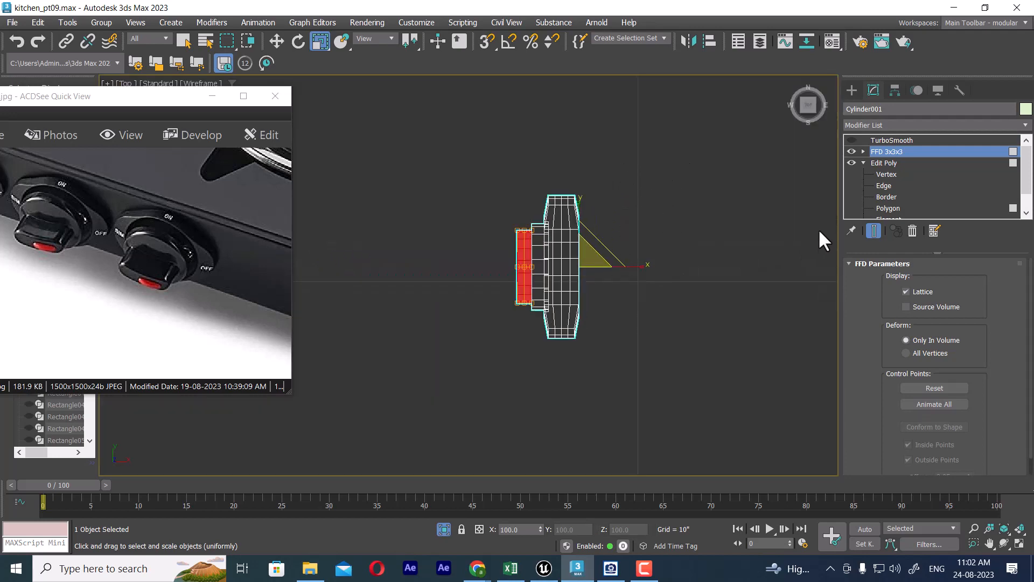
right_click(888, 151)
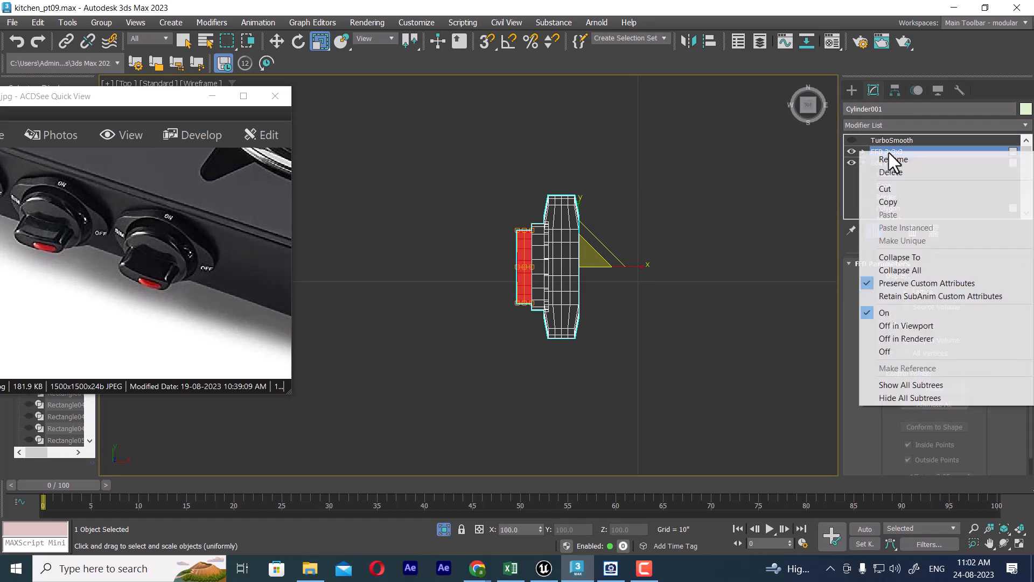
left_click(910, 259)
left_click(583, 338)
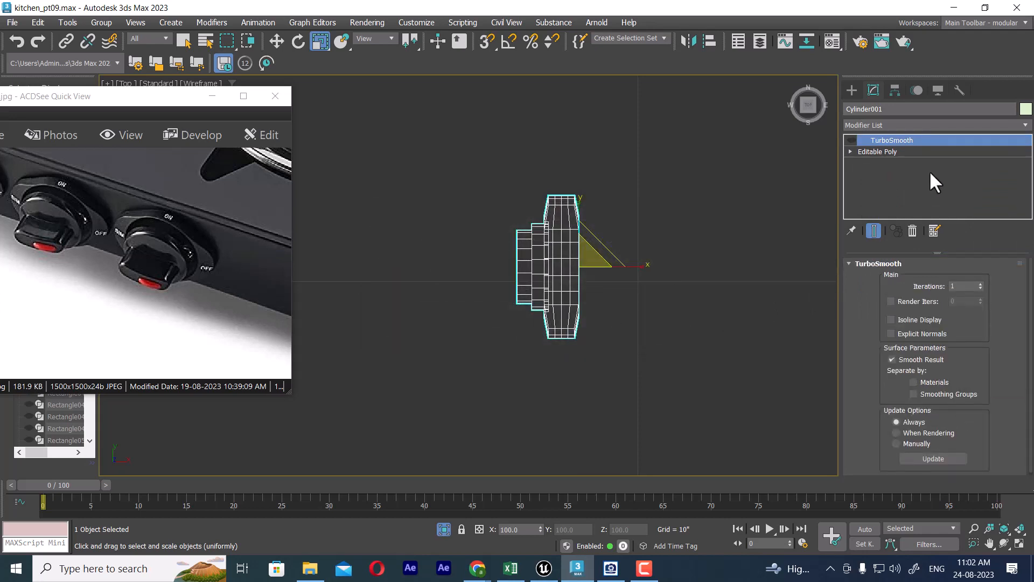
Step: Select the vertices along the knob's back side and scale them along the X axis into one flat plane
left_click(851, 151)
left_click(874, 163)
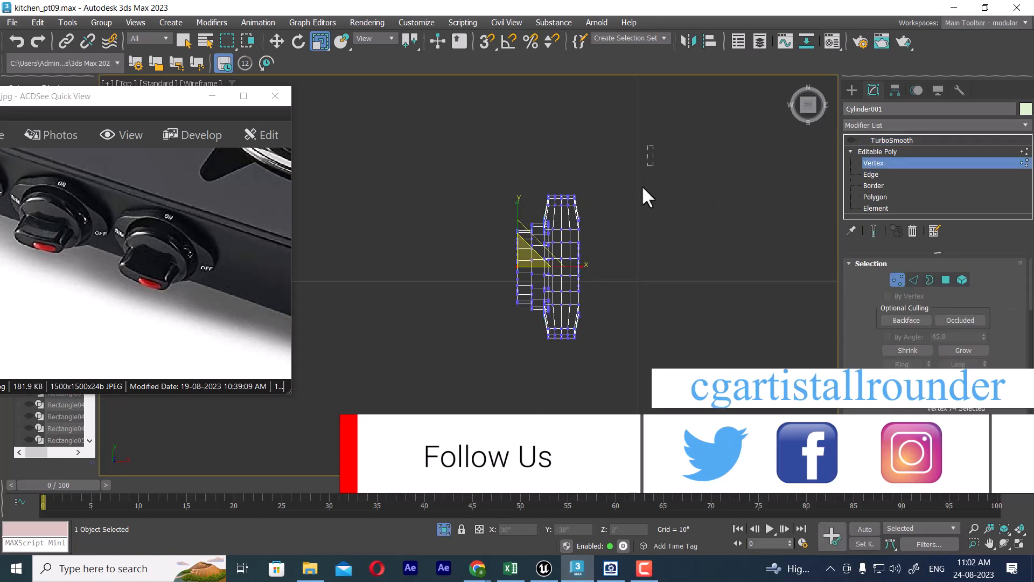
left_click_drag(570, 410, 573, 413)
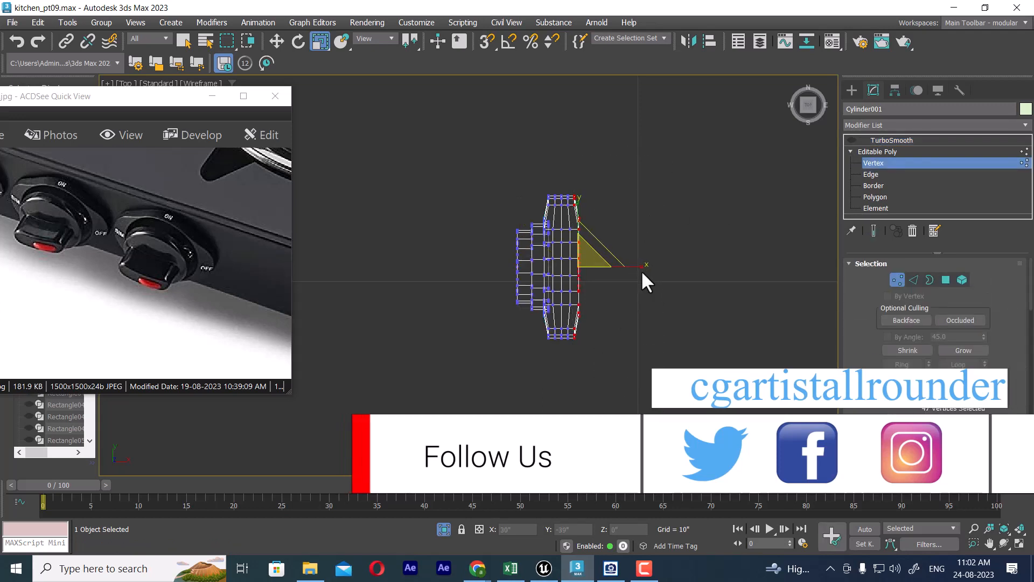
left_click_drag(640, 267, 468, 268)
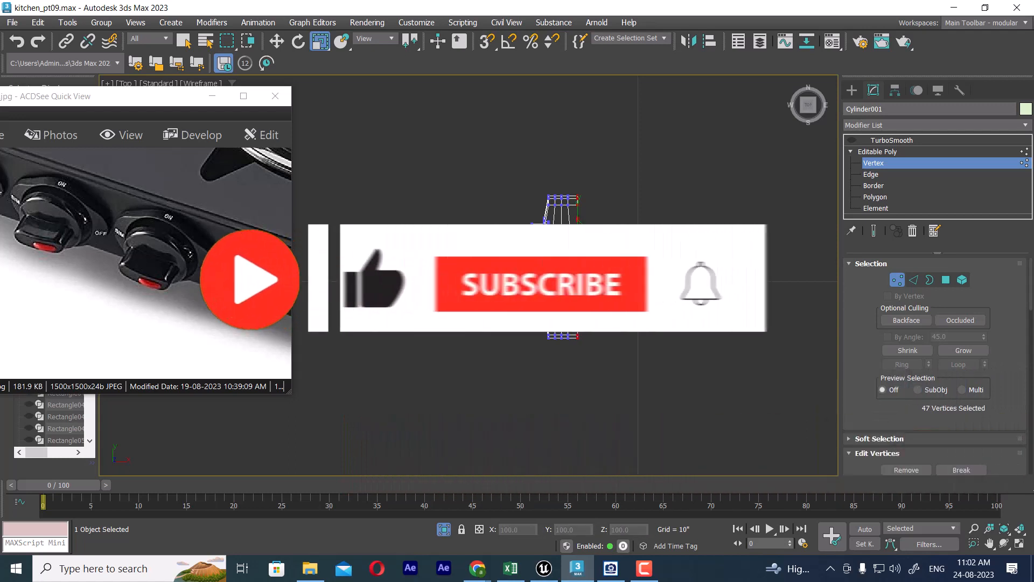
scroll(589, 345, "up", 2)
middle_click_drag(579, 295, 606, 334)
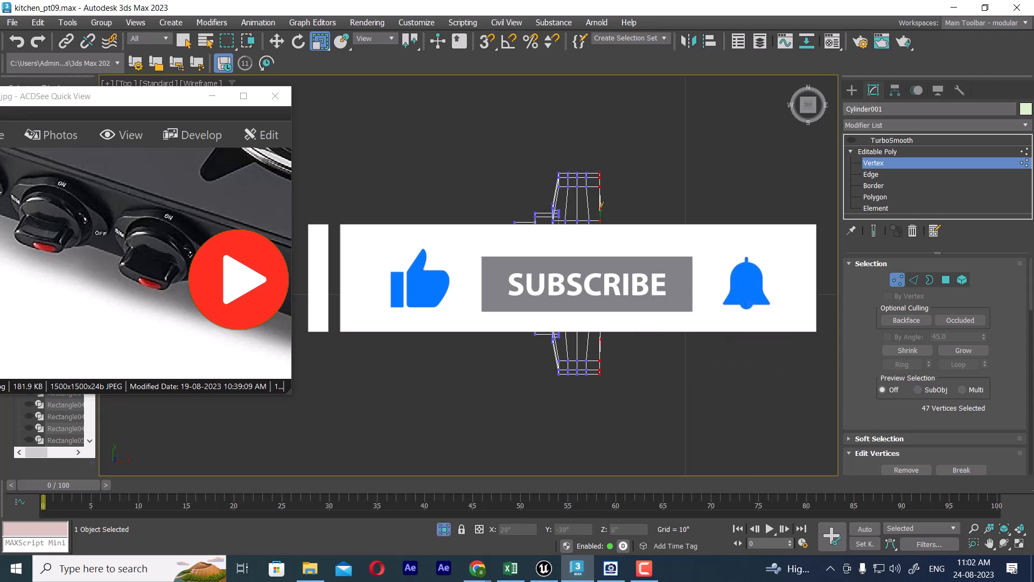
mouse_move(596, 310)
middle_mouse_down()
mouse_move(615, 357)
mouse_move(554, 305)
mouse_move(605, 312)
mouse_move(609, 326)
middle_mouse_up()
key("p")
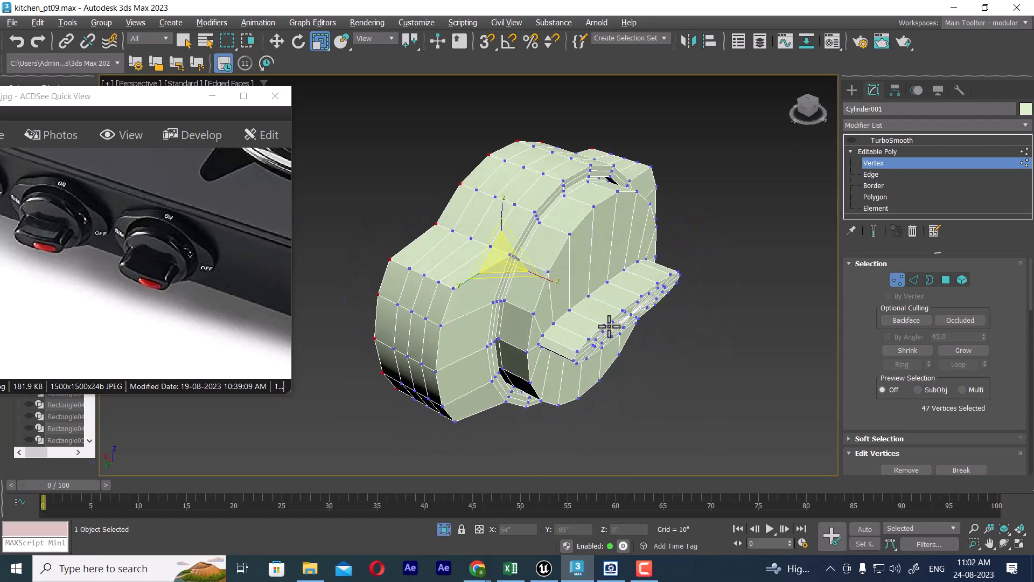
Step: Preview the knob with TurboSmooth switched on, and switch the smoothing back off
left_click(892, 139)
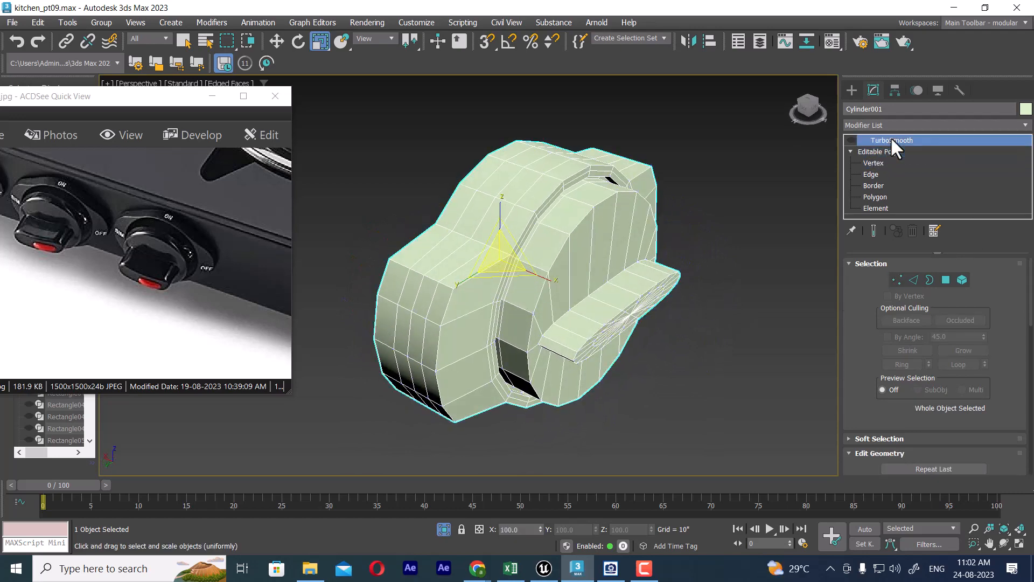
left_click(851, 139)
middle_click_drag(679, 253, 702, 274, "alt")
left_click(850, 139)
Step: Select the edge loop around the front face's rim on the knob's disc and chamfer it with 2 segments
scroll(654, 284, "up", 3)
left_click(874, 173)
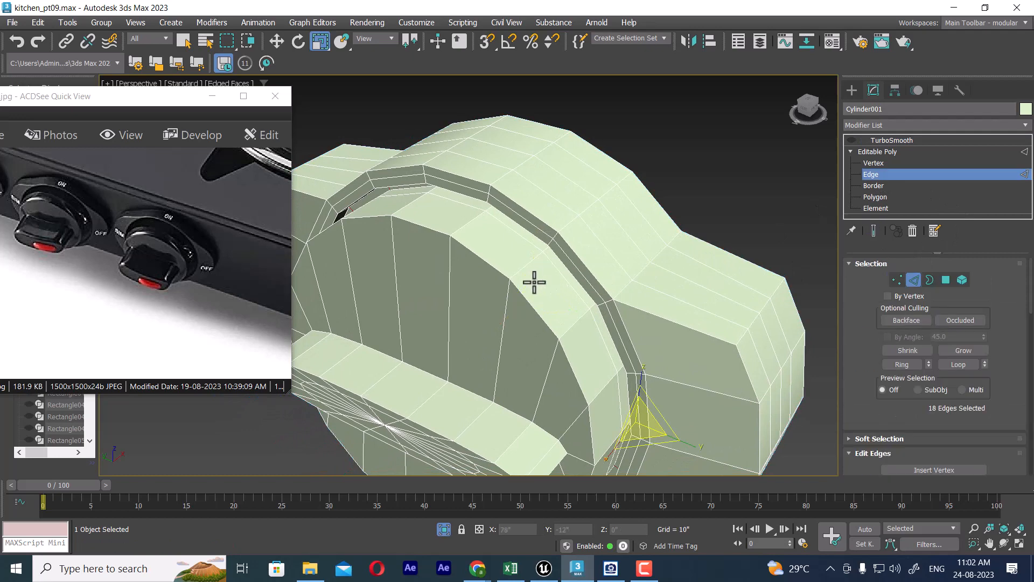
left_click(522, 300)
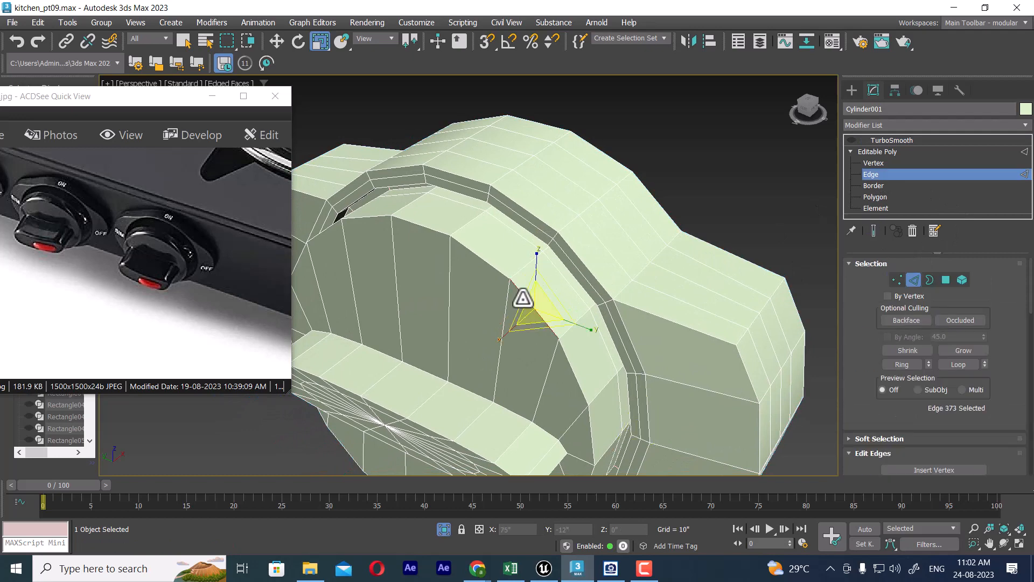
left_click(968, 361)
right_click(711, 214)
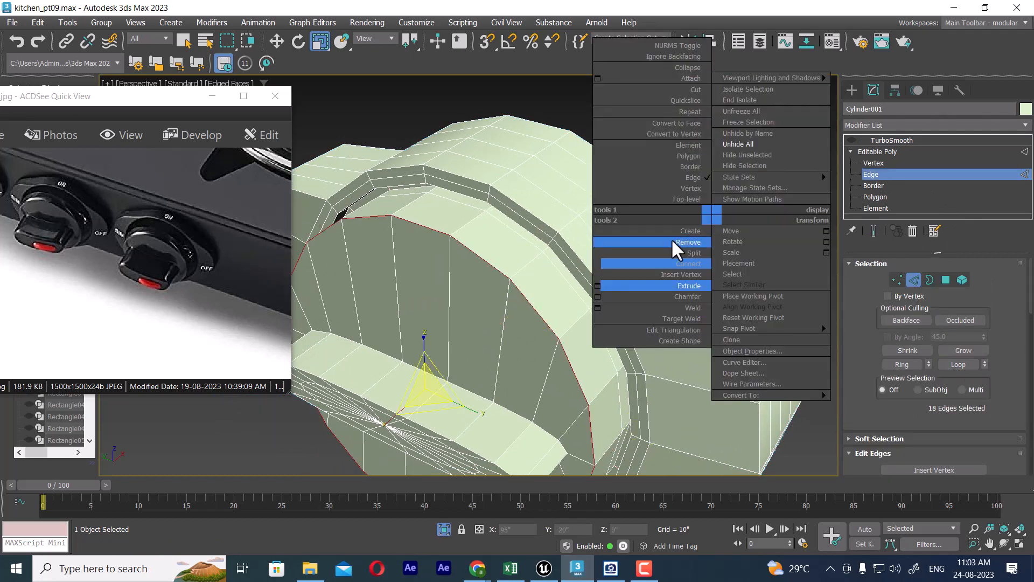
left_click(599, 296)
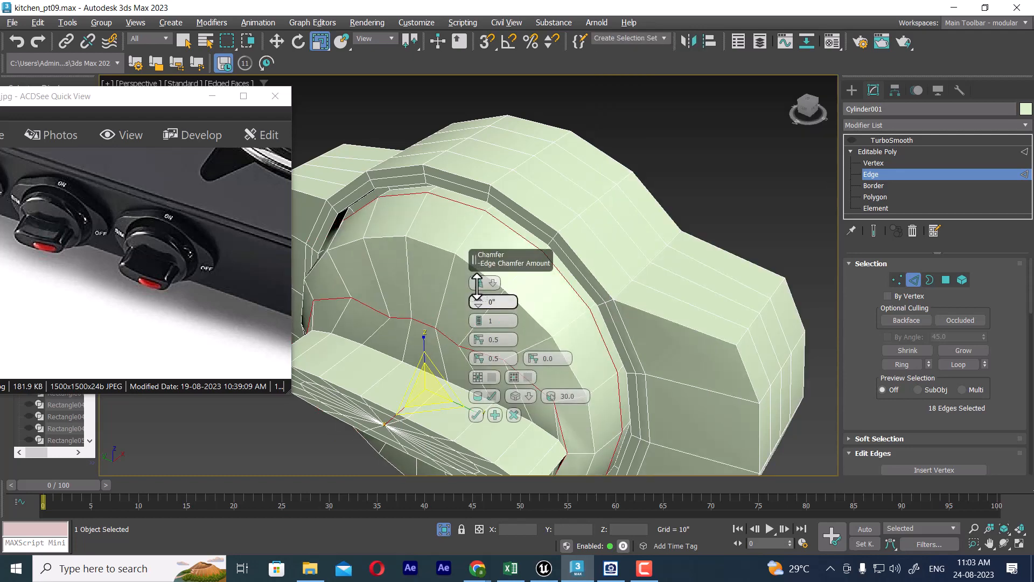
left_click_drag(477, 285, 471, 298)
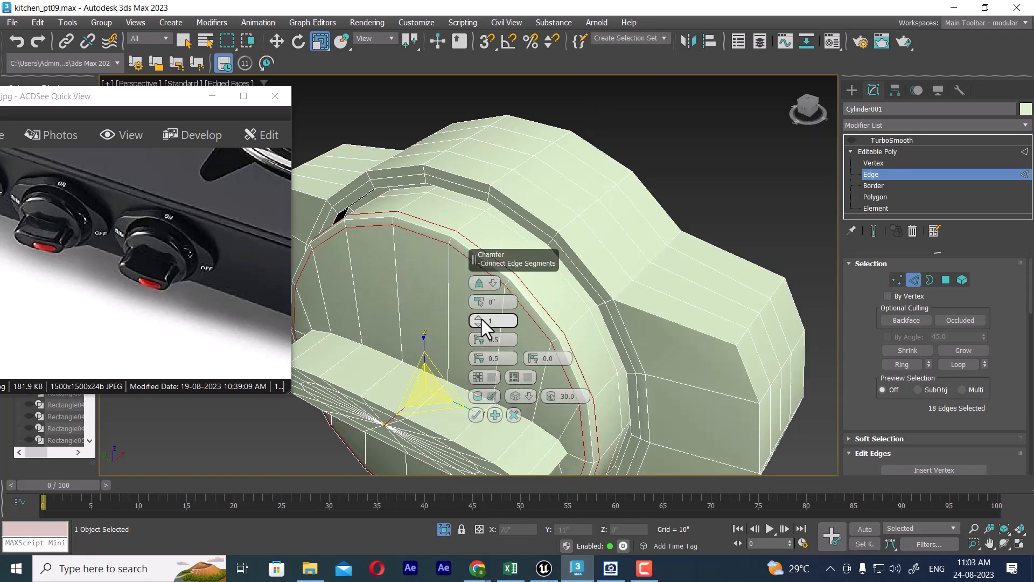
left_click(479, 318)
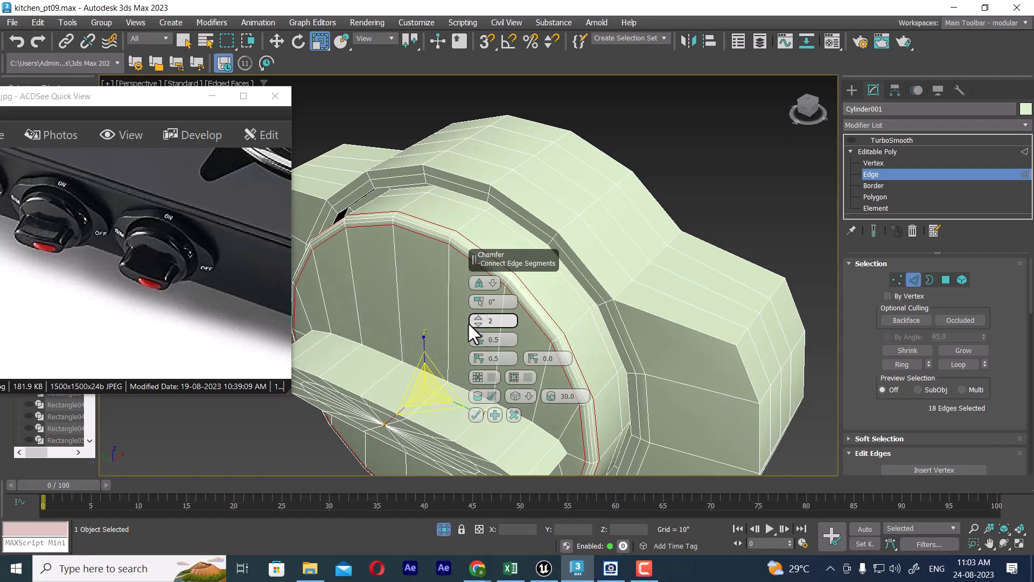
left_click(476, 415)
middle_click_drag(556, 242, 529, 273, "alt")
scroll(538, 229, "up", 3)
scroll(529, 210, "up", 3)
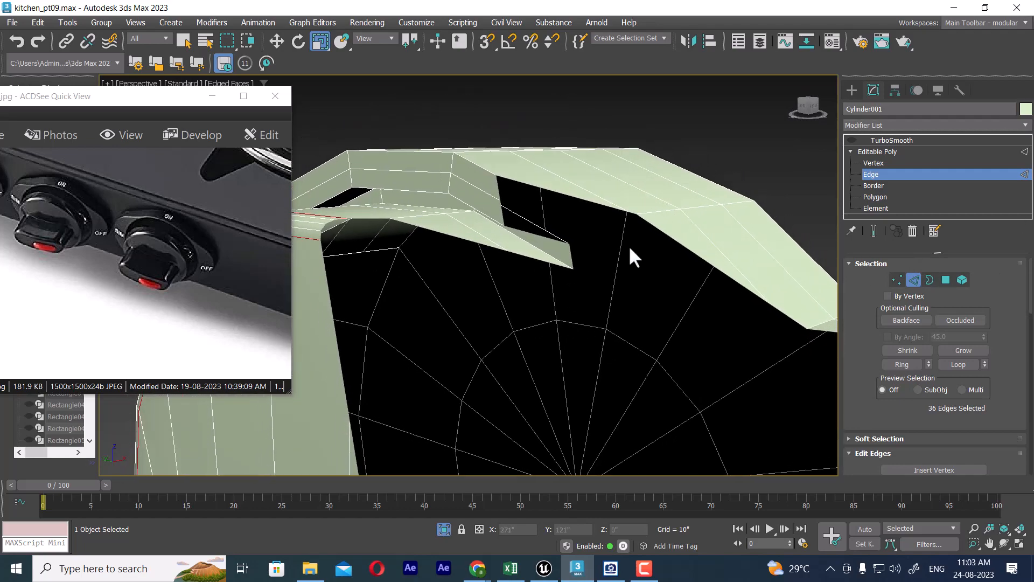
left_click(462, 213)
middle_click_drag(497, 238, 534, 267, "alt")
left_click(525, 202)
left_click(525, 263, "ctrl")
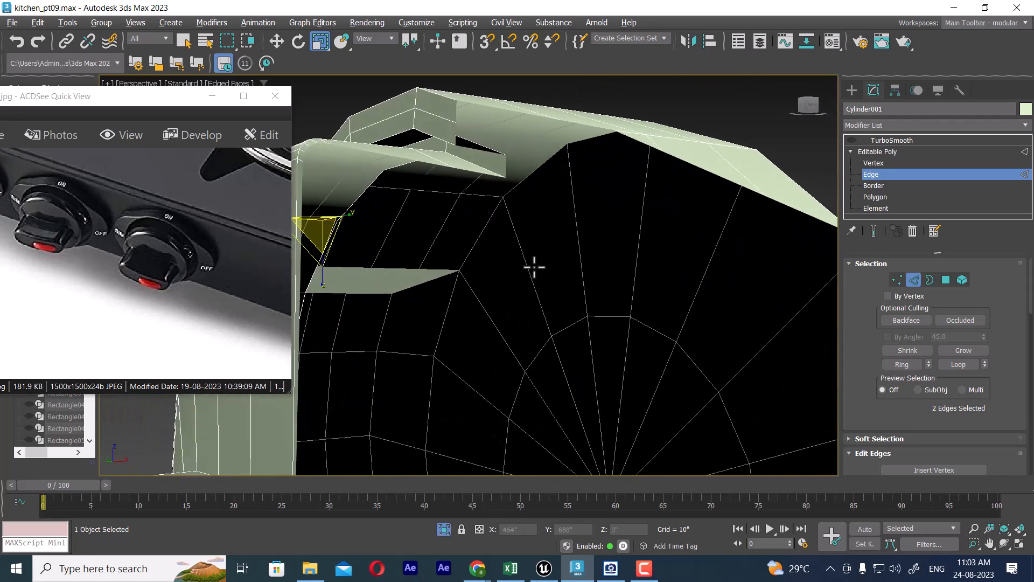
mouse_move(504, 216)
middle_mouse_down()
mouse_move(478, 219)
mouse_move(549, 270)
mouse_move(532, 236)
mouse_move(489, 217)
middle_mouse_up()
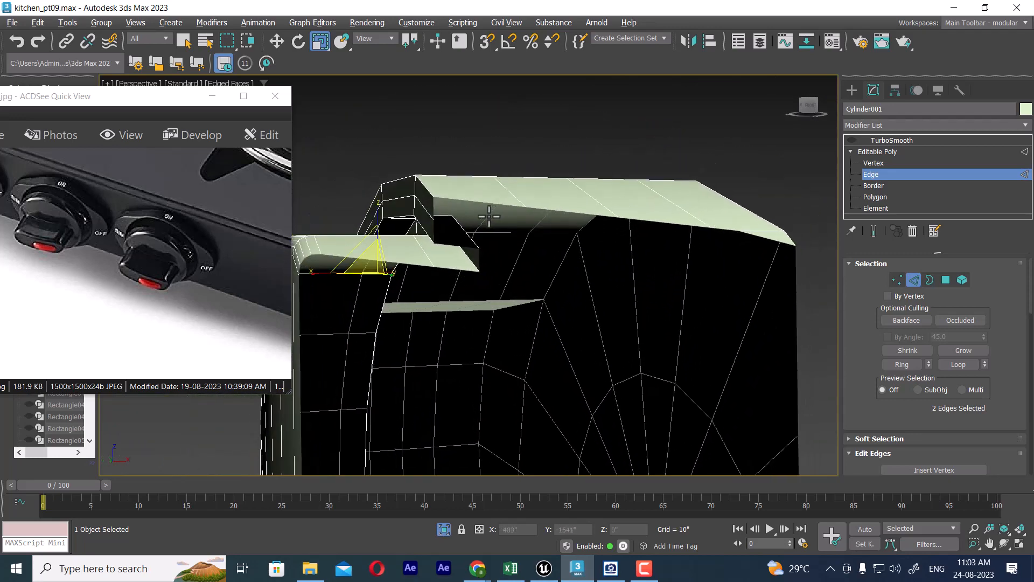
left_click(400, 220, "ctrl")
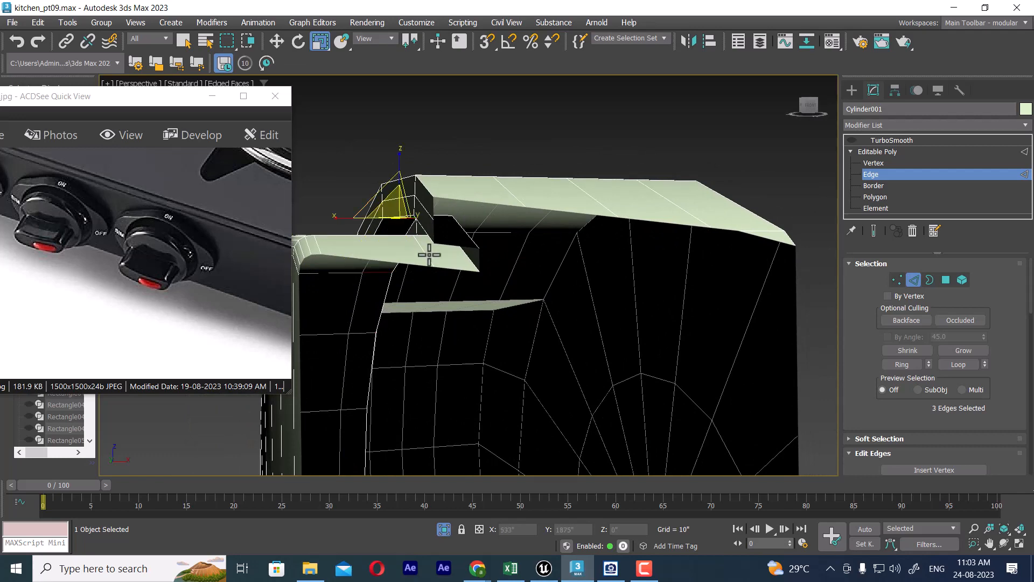
middle_click_drag(467, 264, 596, 250, "alt")
left_click(943, 369)
right_click(634, 235)
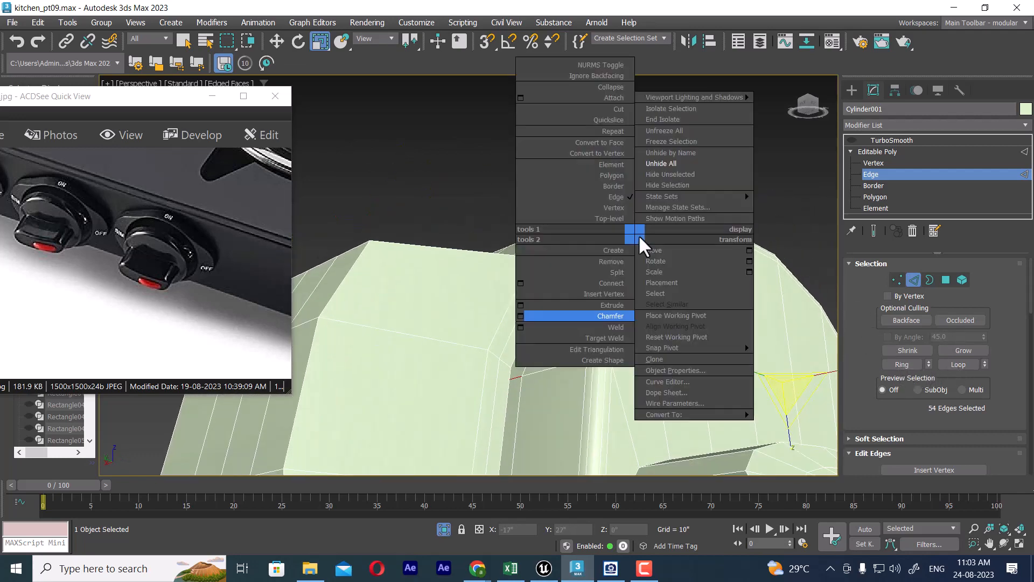
left_click(521, 284)
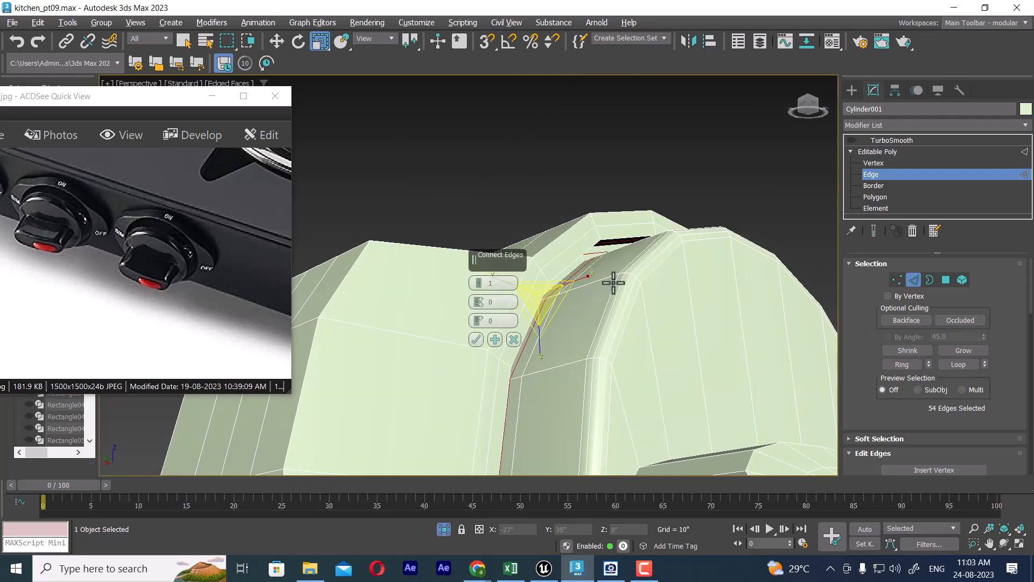
middle_click_drag(614, 283, 561, 330, "alt")
left_click(514, 339)
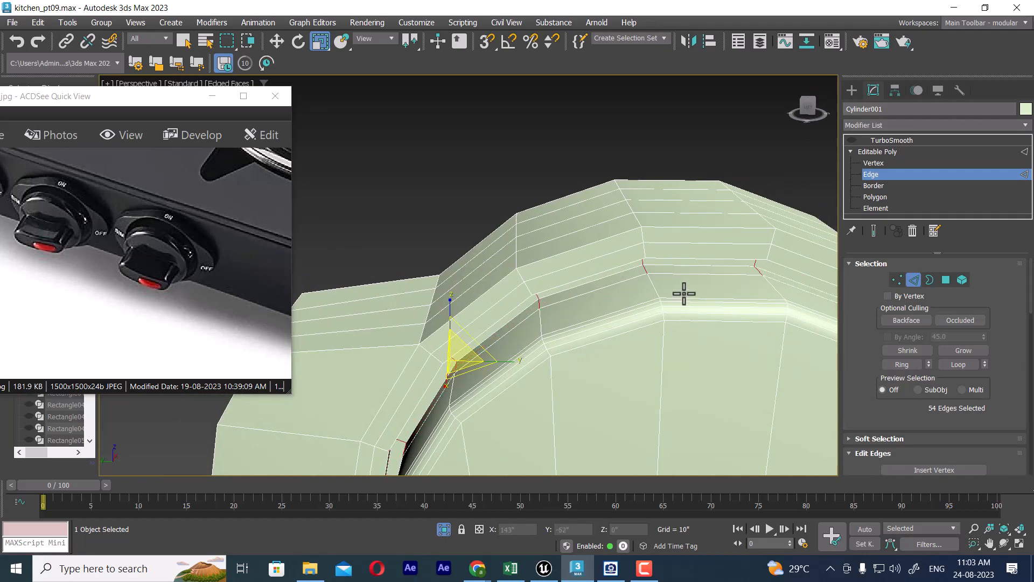
middle_click_drag(685, 293, 629, 275, "alt")
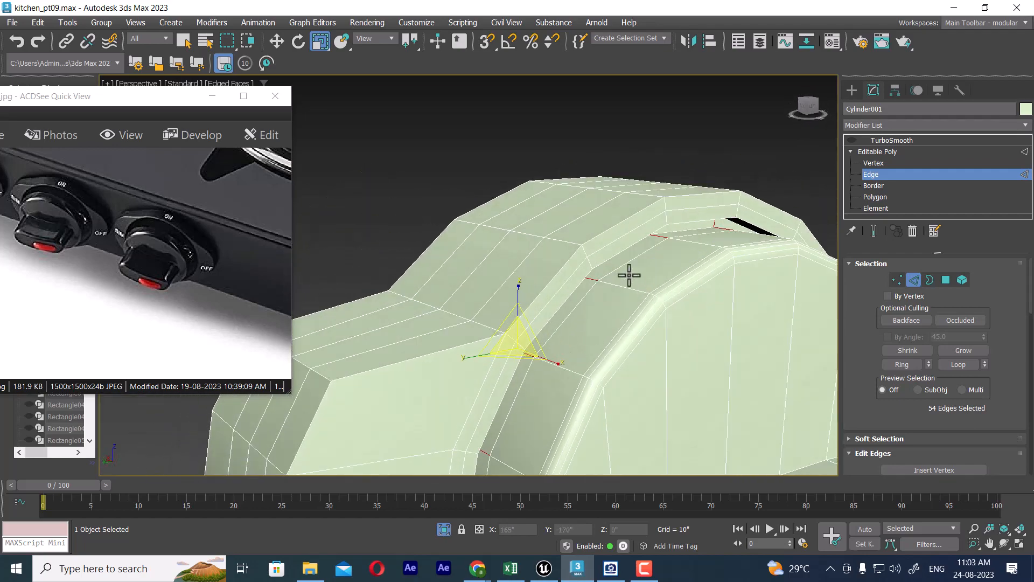
Step: Try chamfering the edge loop along the groove's outer rim with one and two segments
left_click(619, 237)
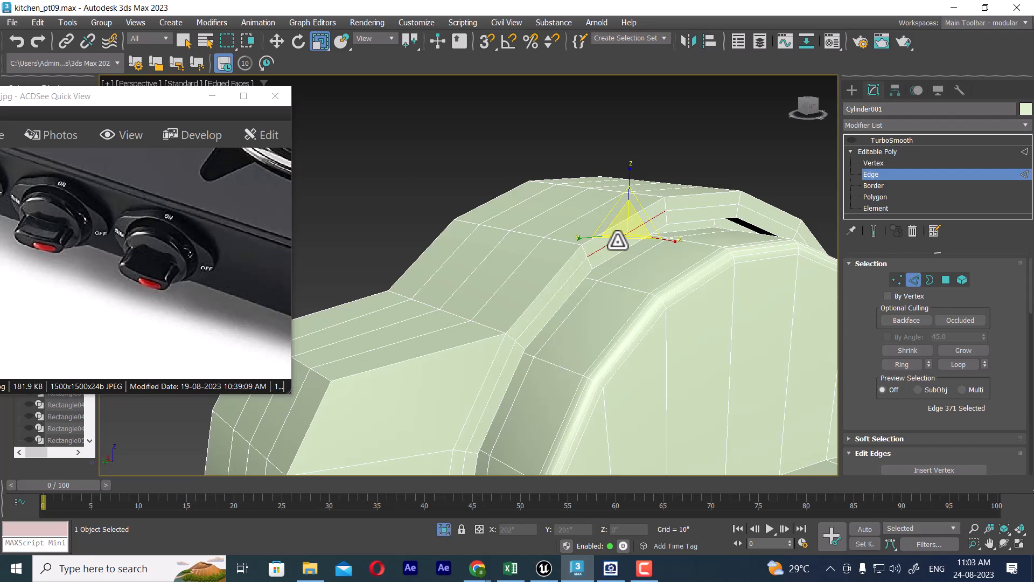
left_click(959, 364)
right_click(690, 193)
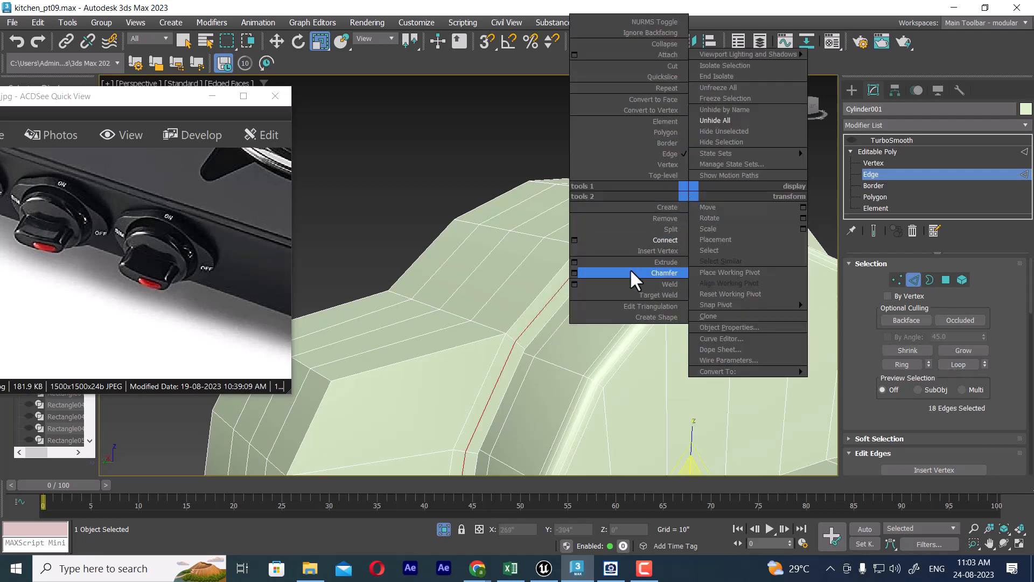
left_click(575, 273)
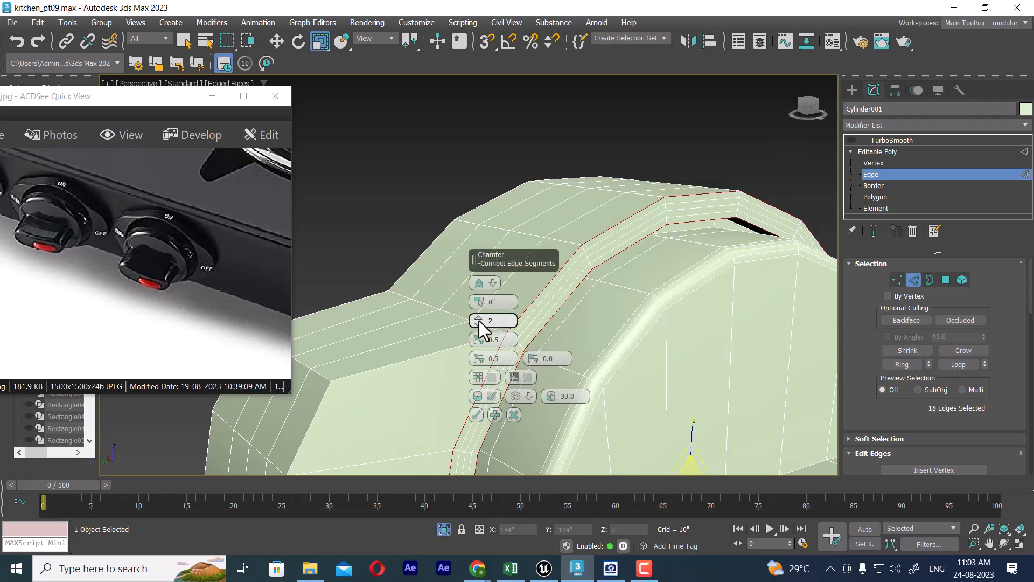
left_click(479, 322)
left_click(479, 318)
left_click_drag(479, 336, 478, 333)
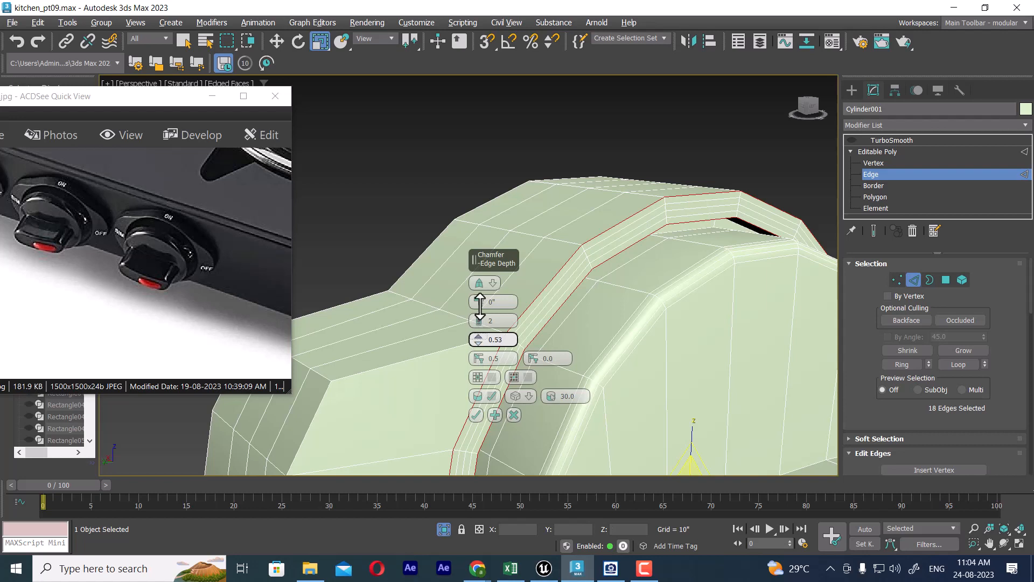
mouse_move(480, 307)
left_mouse_down()
mouse_move(474, 288)
mouse_move(474, 311)
left_mouse_up()
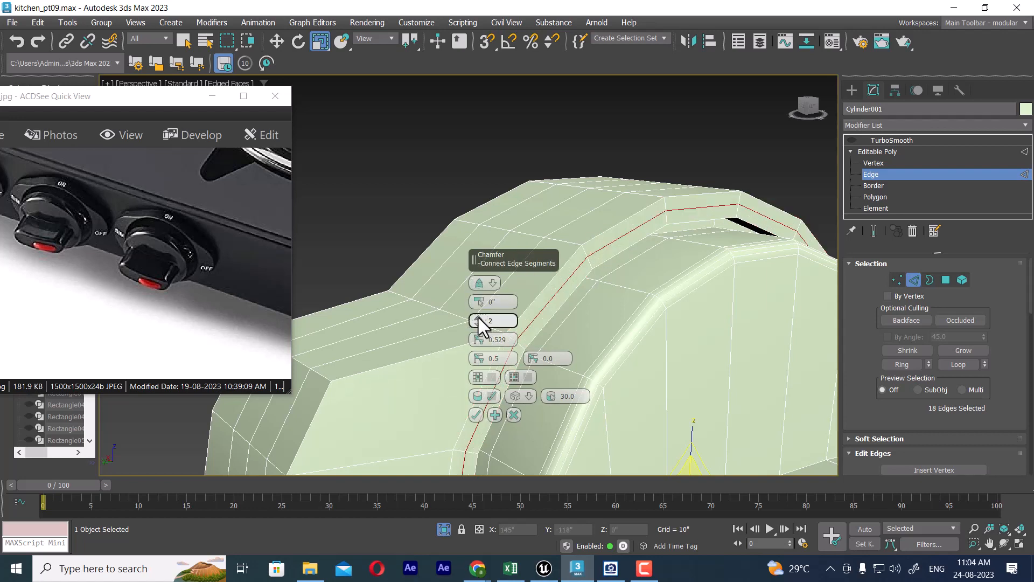
left_click(479, 325)
mouse_move(480, 300)
left_mouse_down()
mouse_move(477, 281)
mouse_move(476, 303)
left_mouse_up()
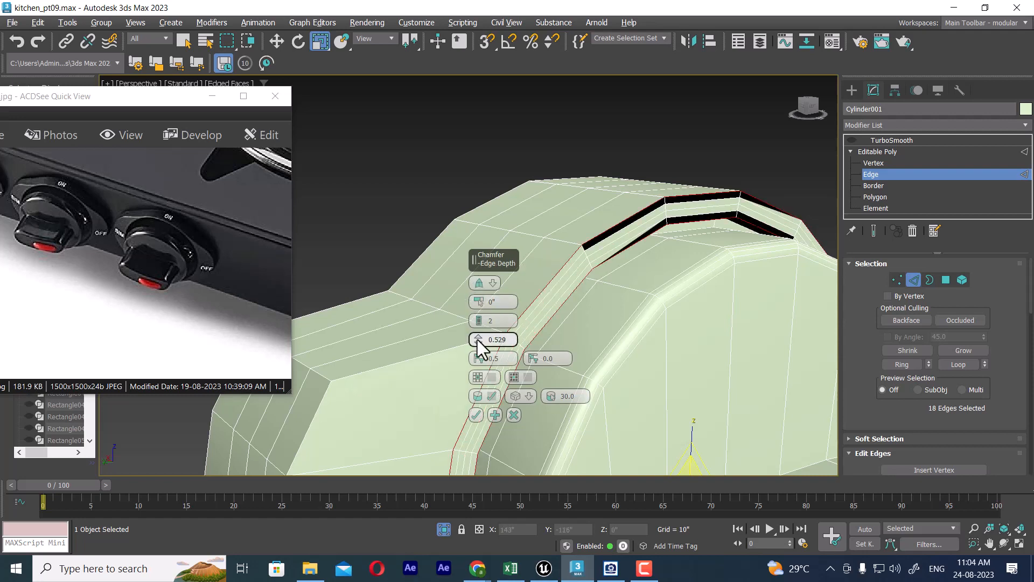
left_click(479, 325)
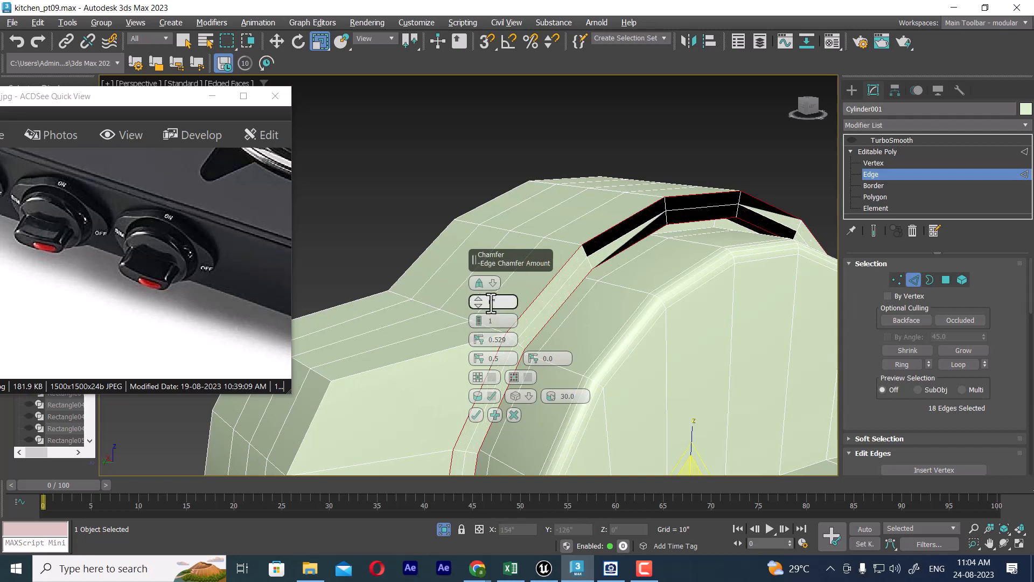
left_click_drag(478, 298, 474, 306)
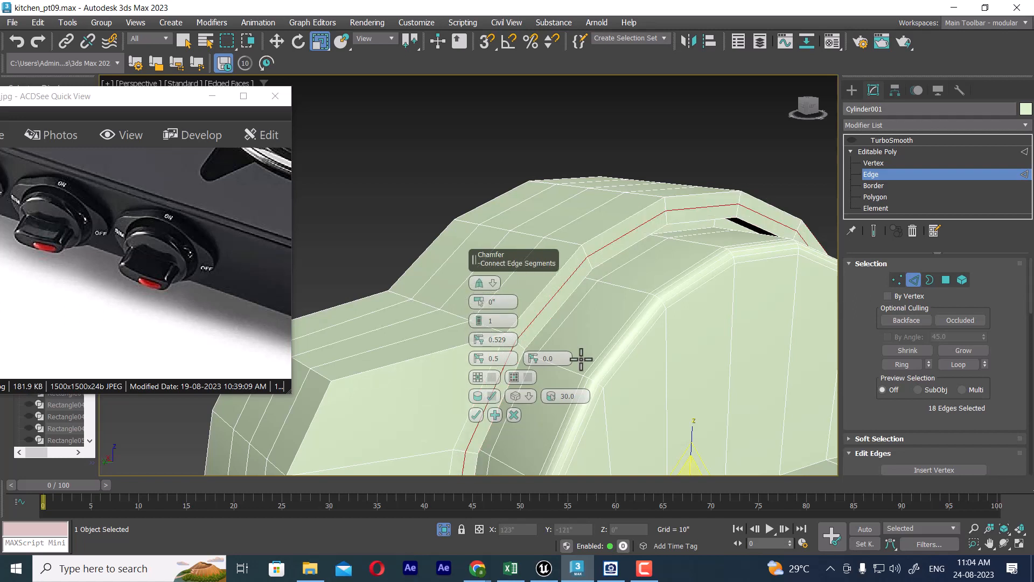
left_click(513, 414)
Step: Select the ring of short edges just outside the groove's rim and connect them with 1 segment and a slide of 52
middle_click_drag(587, 265, 647, 254, "alt")
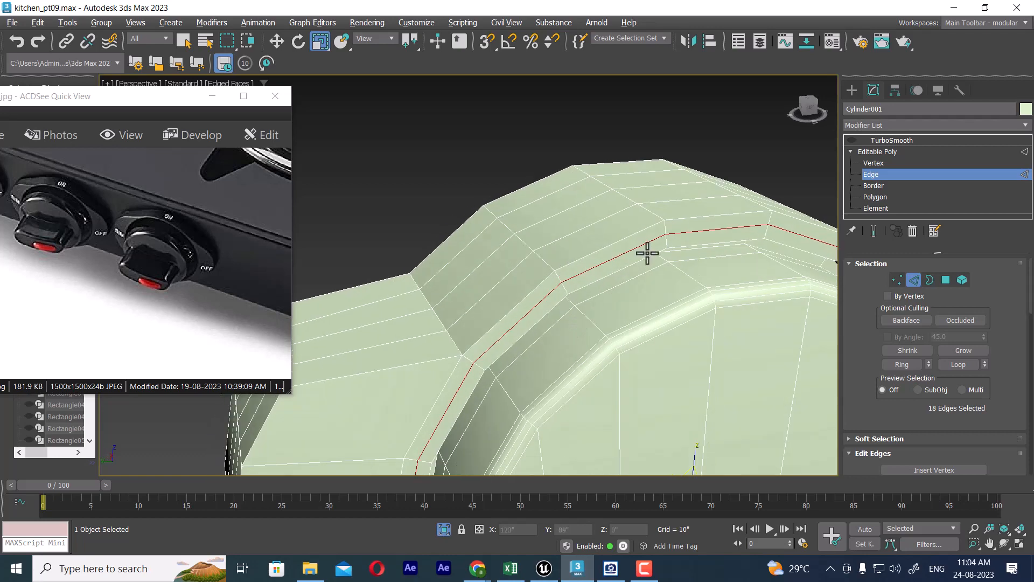
left_click(671, 227)
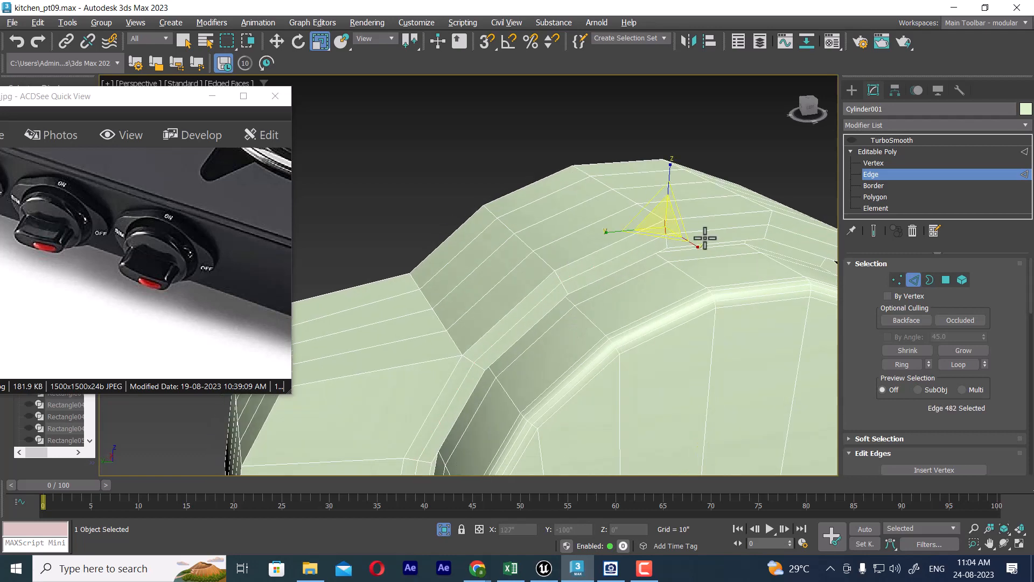
left_click(911, 363)
right_click(705, 218)
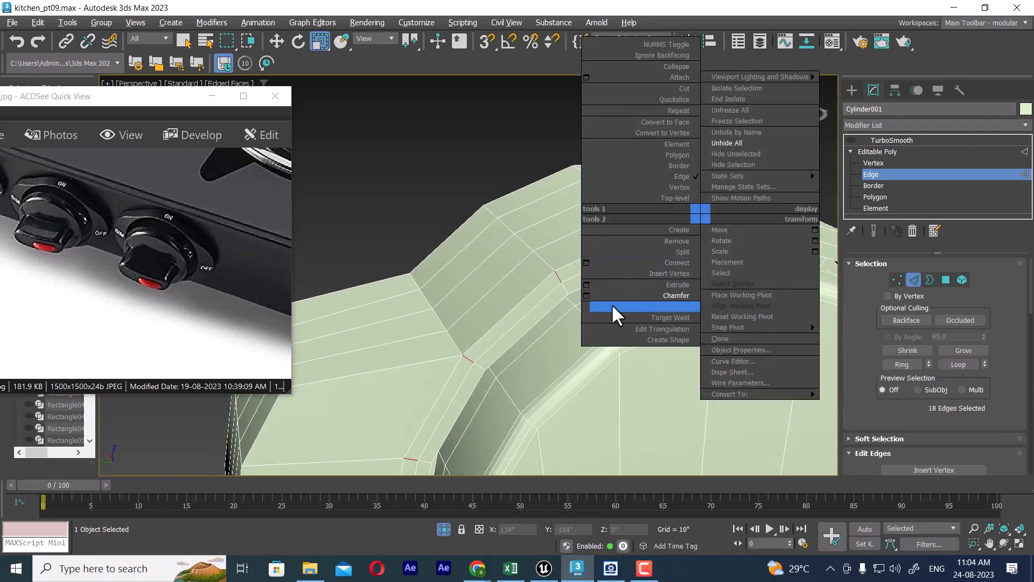
left_click(587, 263)
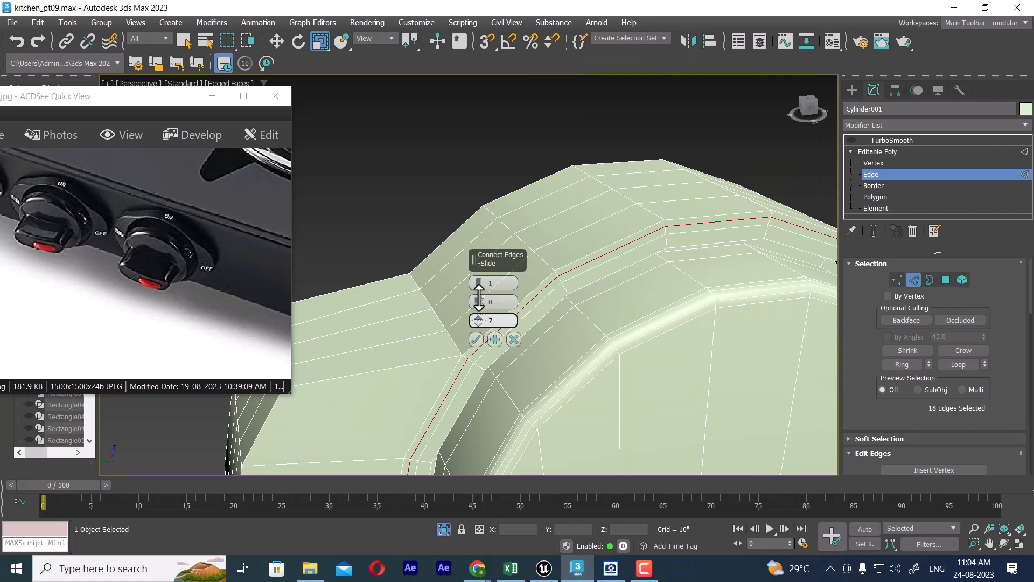
left_click_drag(479, 296, 471, 205)
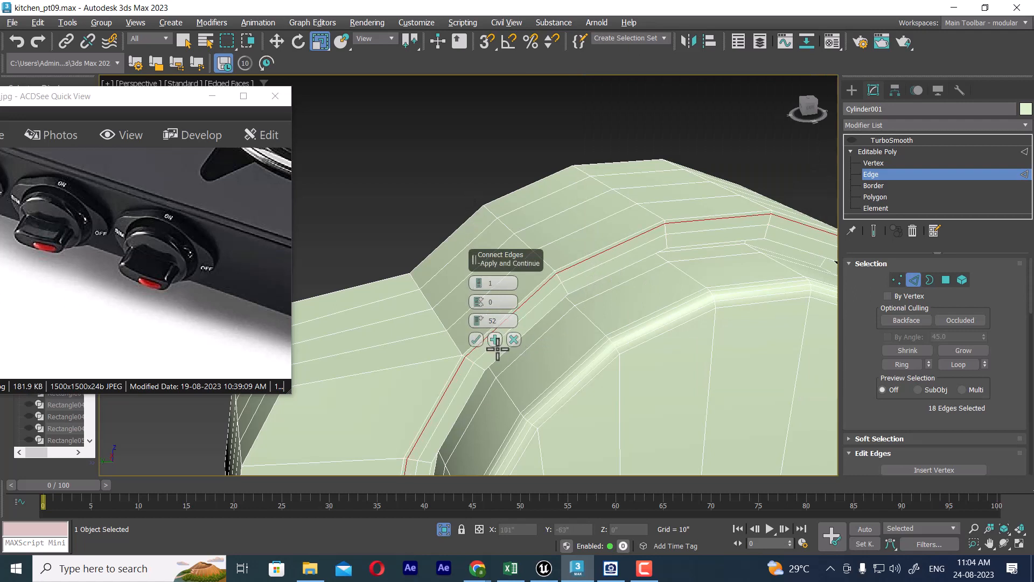
left_click(477, 339)
Step: Connect the ring of edges just inside the groove's rim with 1 segment, keeping the slide at 52
left_click(567, 288)
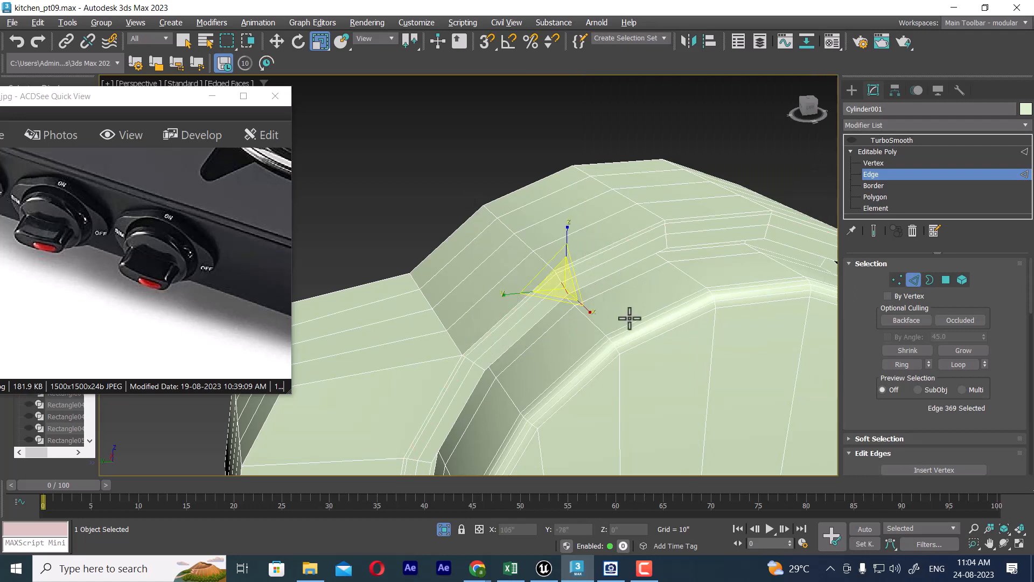
key("alt+r")
right_click(629, 249)
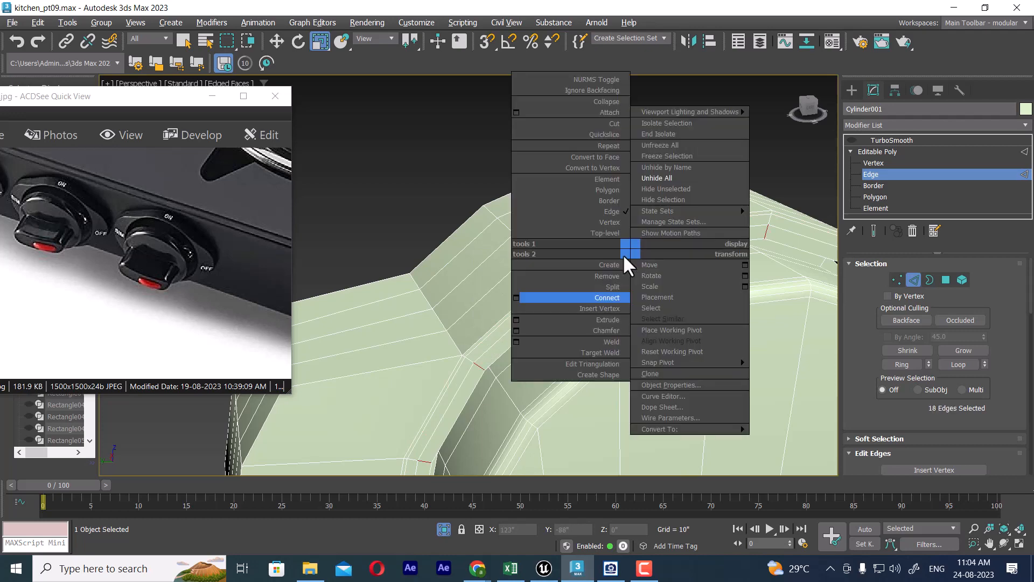
left_click(516, 296)
left_click(478, 340)
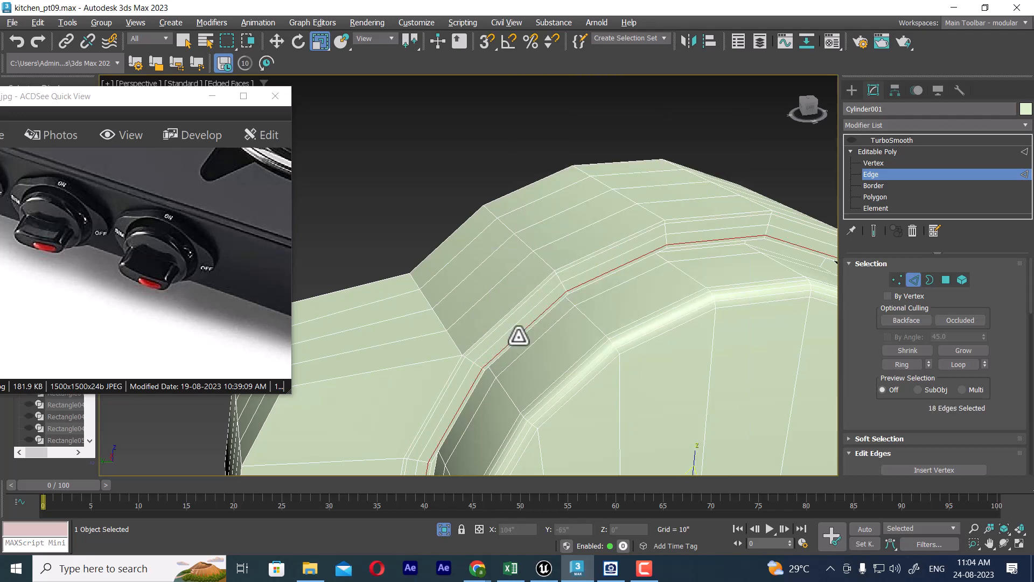
Step: Select the ring of edges across the groove's band beside the disc and connect it with 2 segments, pinch 20 and slide 0
middle_click_drag(620, 301, 630, 264, "alt")
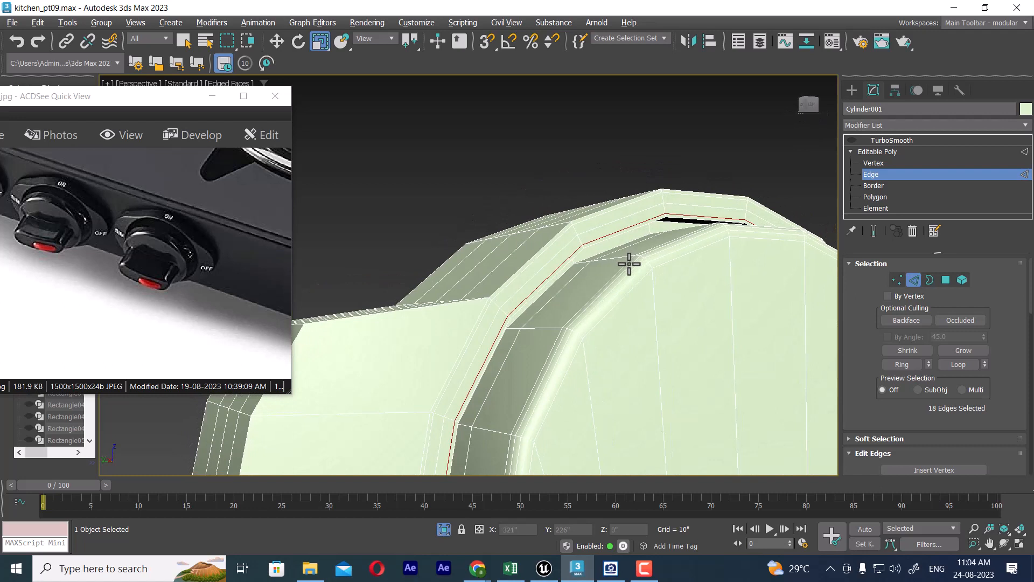
left_click(650, 229)
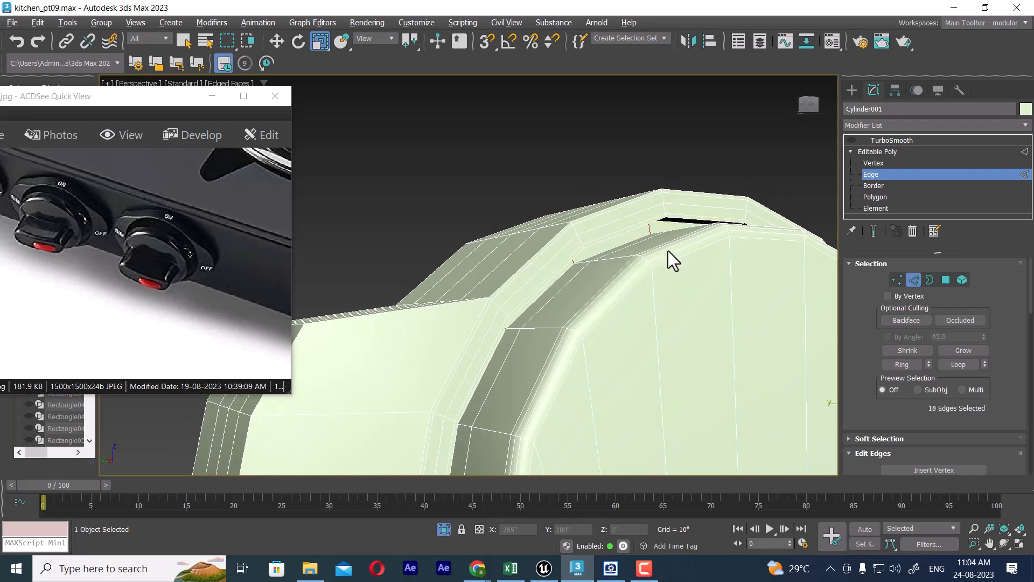
right_click(669, 252)
left_click(548, 300)
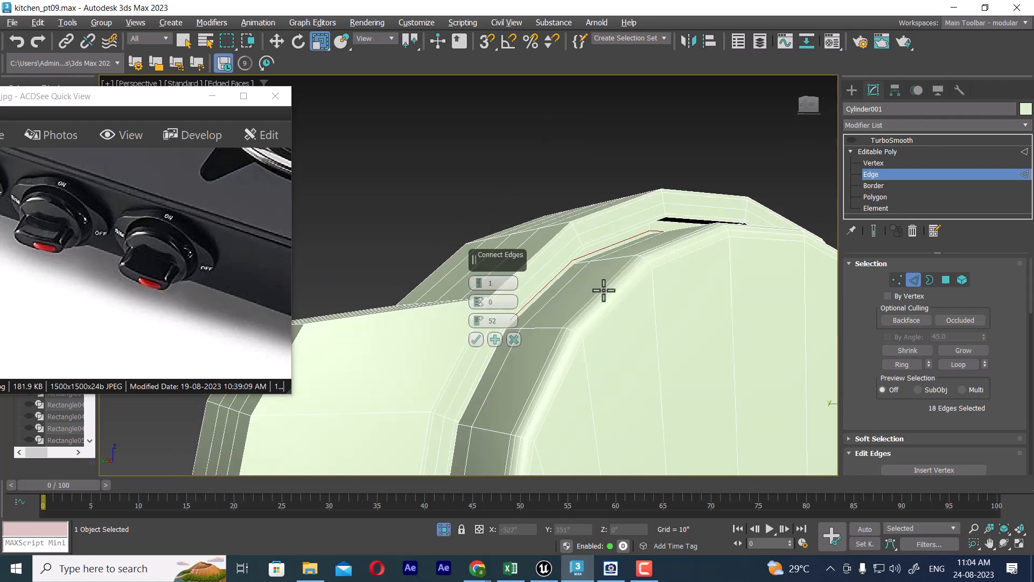
left_click(480, 280)
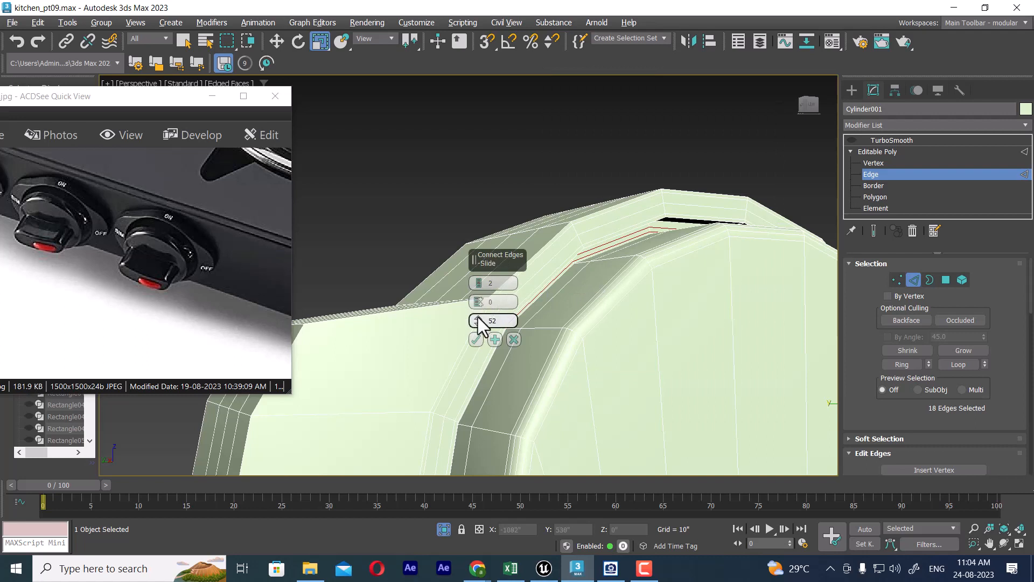
left_click_drag(480, 322, 493, 188)
right_click(481, 321)
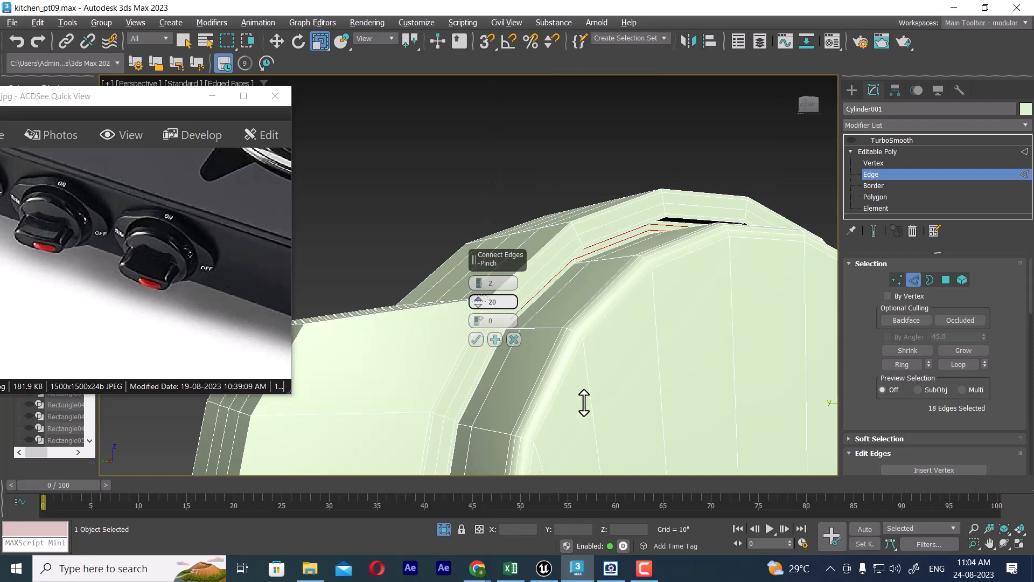
left_click_drag(584, 403, 515, 399)
left_click(477, 337)
scroll(513, 371, "down", 3)
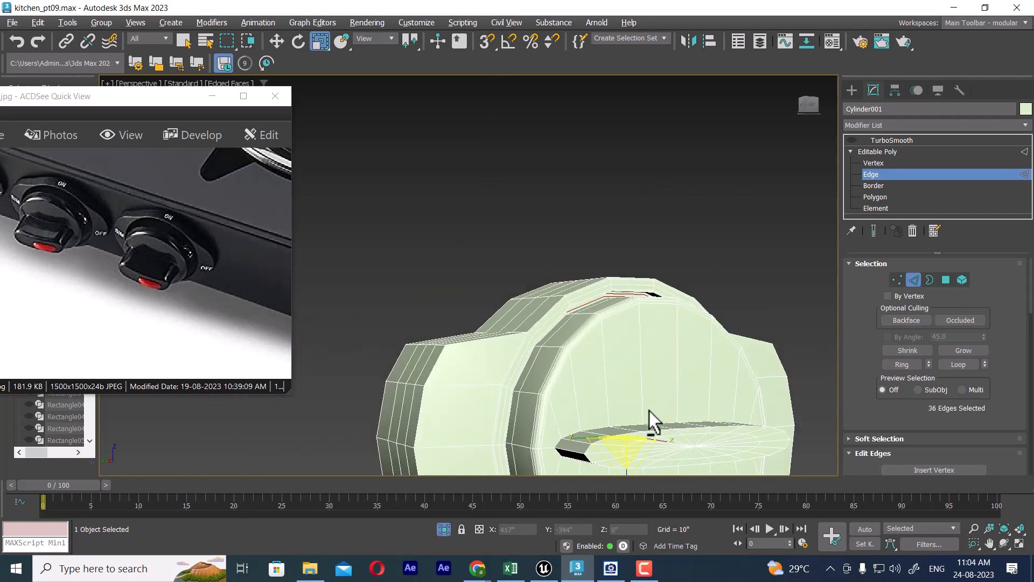
Step: Show the end result to inspect the smoothed knob from the front, and hide TurboSmooth again
middle_click_drag(648, 411, 683, 399, "alt")
middle_click_drag(682, 398, 674, 334)
middle_click_drag(703, 284, 589, 318, "alt")
left_click(563, 315)
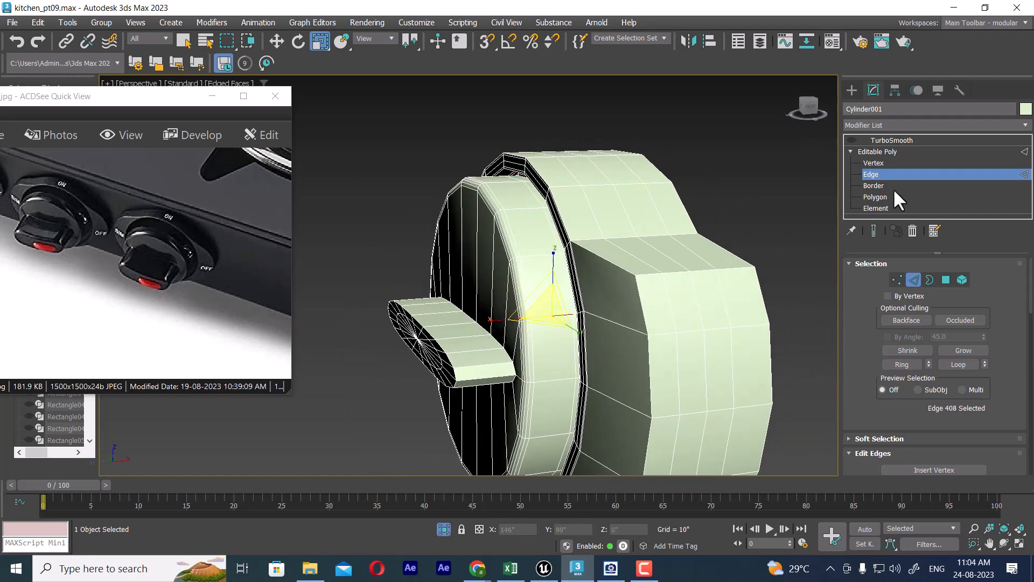
left_click(875, 230)
middle_click_drag(733, 269, 663, 329, "alt")
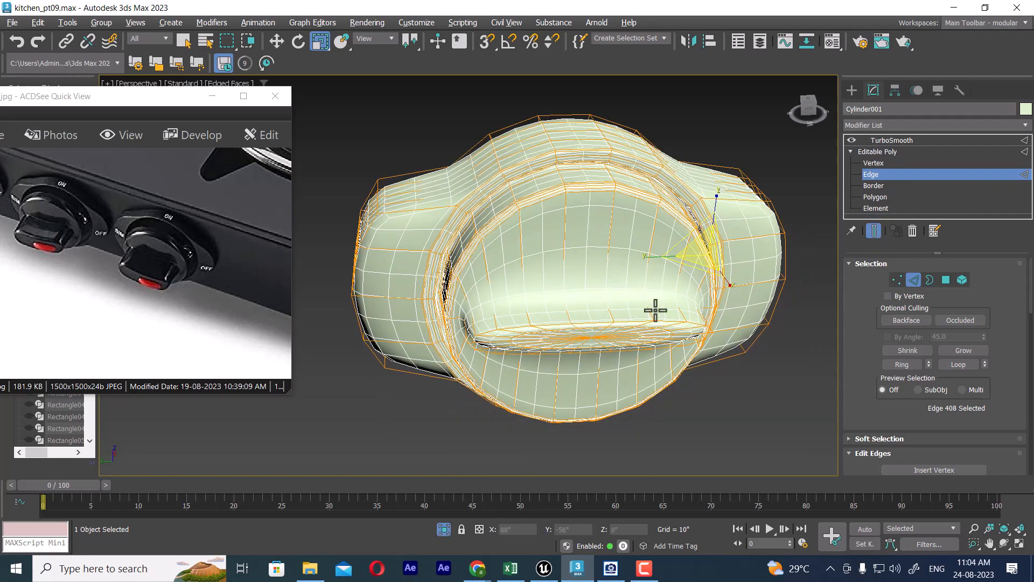
left_click(851, 139)
Step: Select the ring of edges running across the depth of the knob's grip and open the Connect Edges settings
middle_click_drag(609, 364, 700, 335, "alt")
scroll(646, 337, "up", 4)
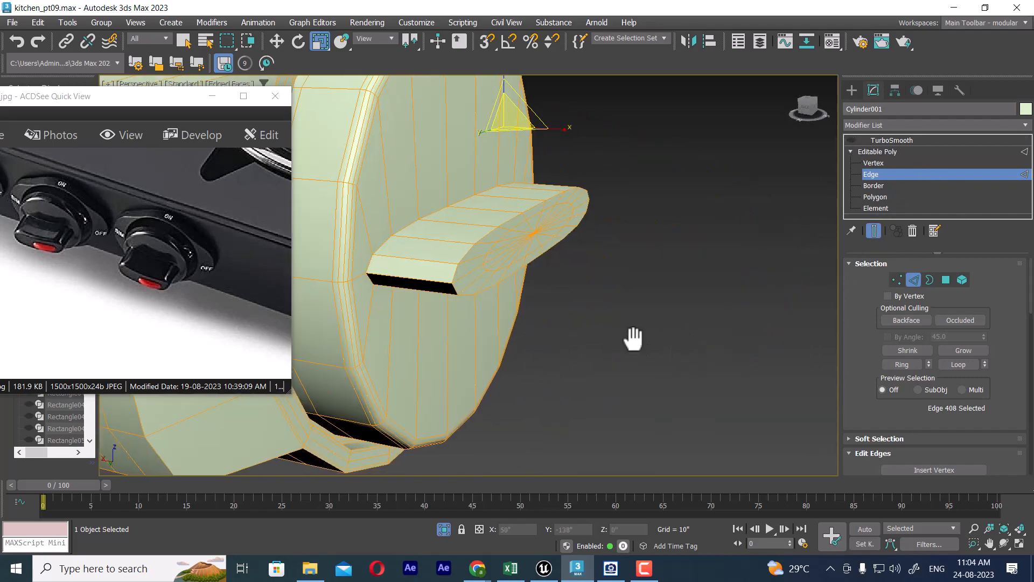
middle_click_drag(633, 338, 694, 357)
double_click(554, 300)
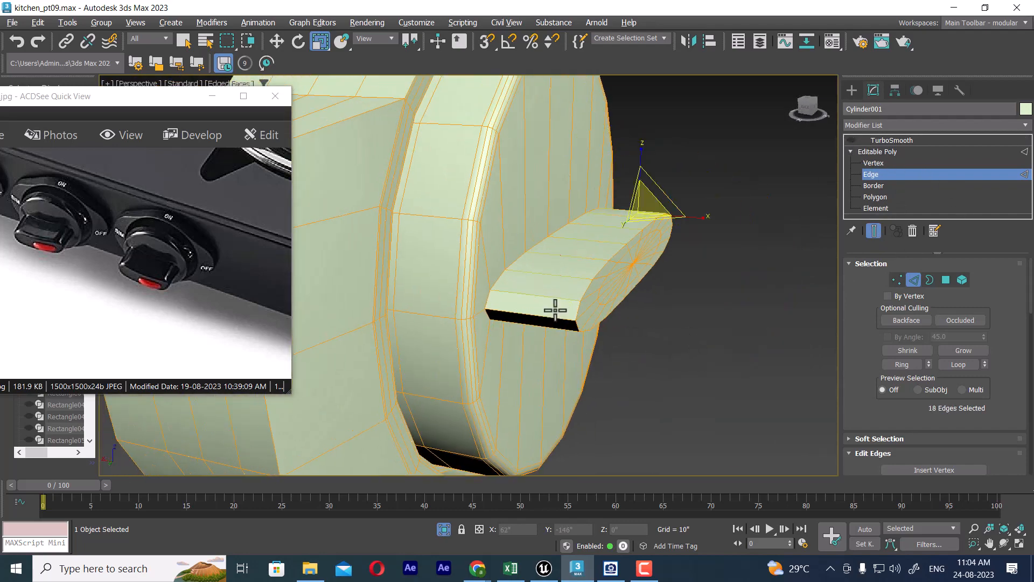
right_click(553, 295)
left_click(439, 344)
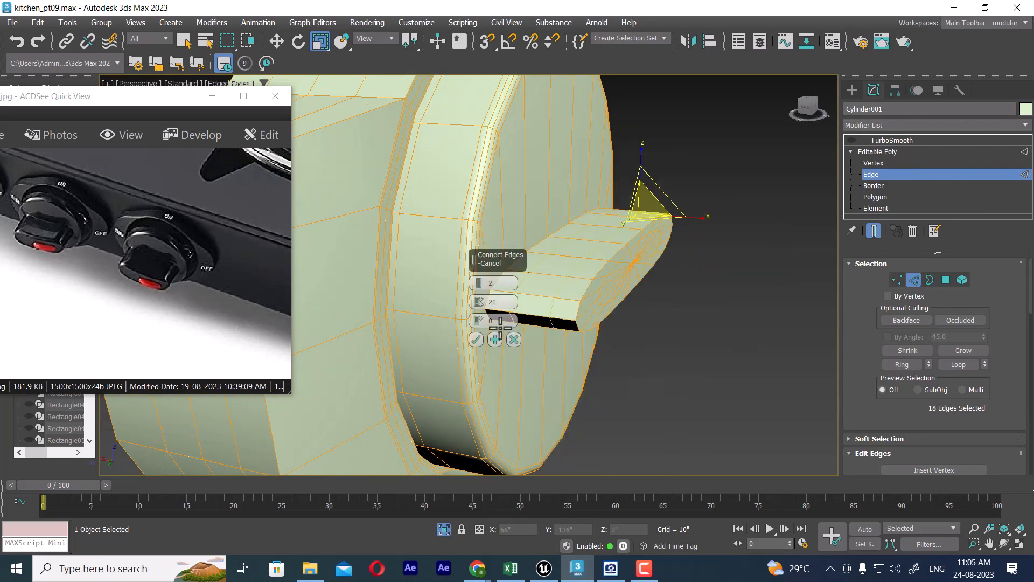
Step: Set the editable poly's cage colour to black and its selected-cage colour to red
middle_click_drag(564, 319, 634, 360, "alt")
scroll(991, 409, "down", 10)
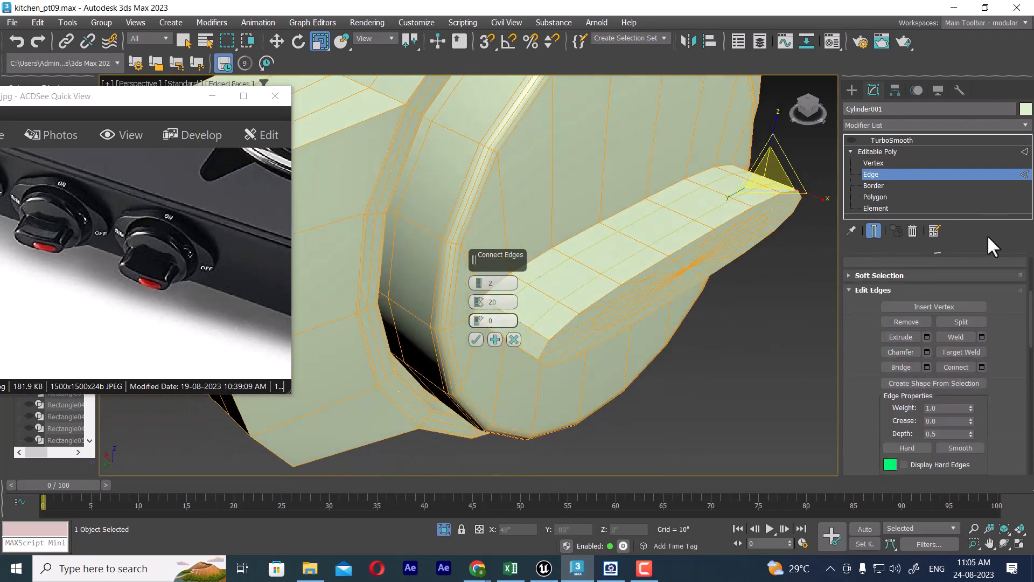
scroll(987, 448, "down", 4)
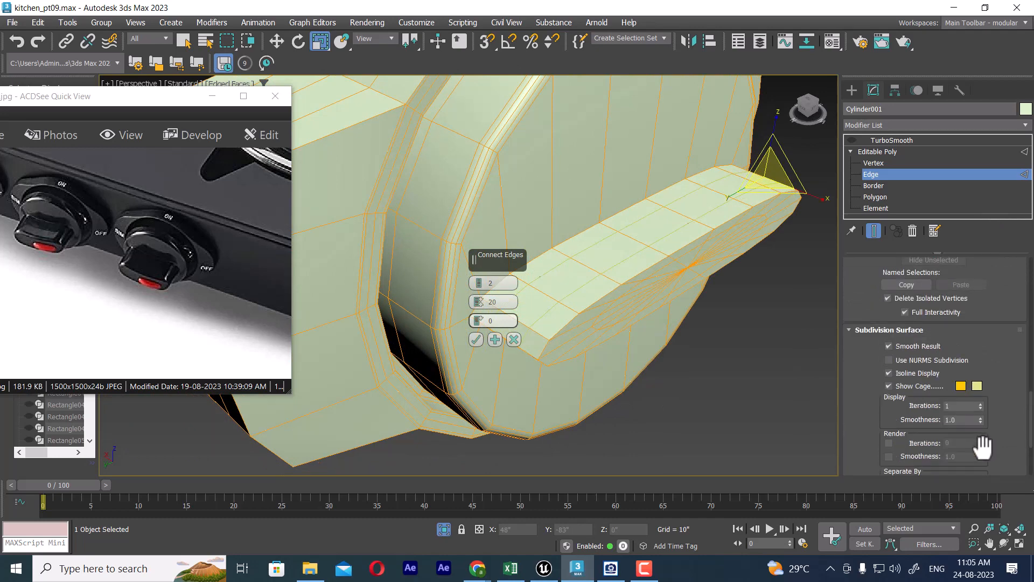
left_click(962, 385)
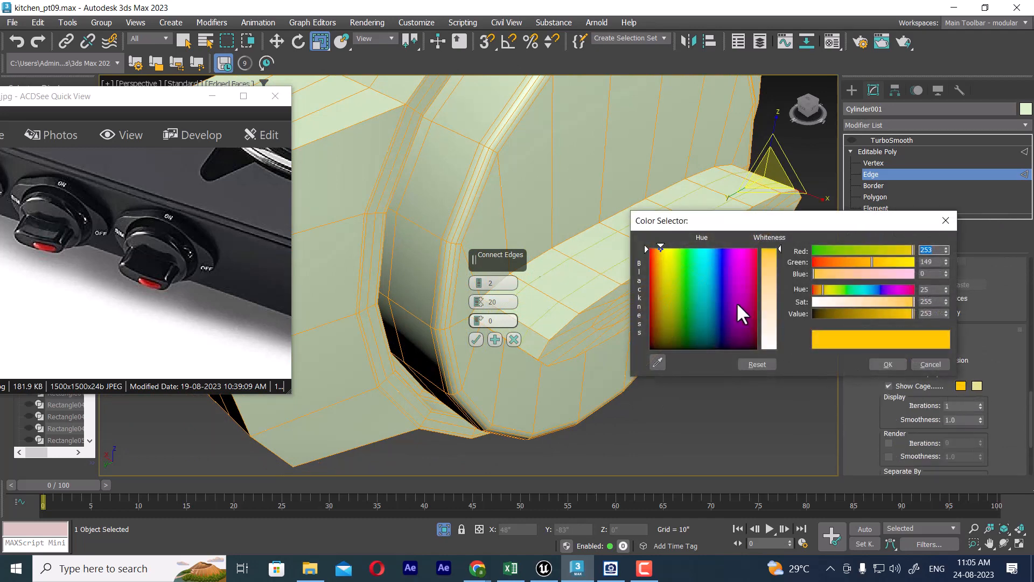
left_click_drag(740, 312, 761, 353)
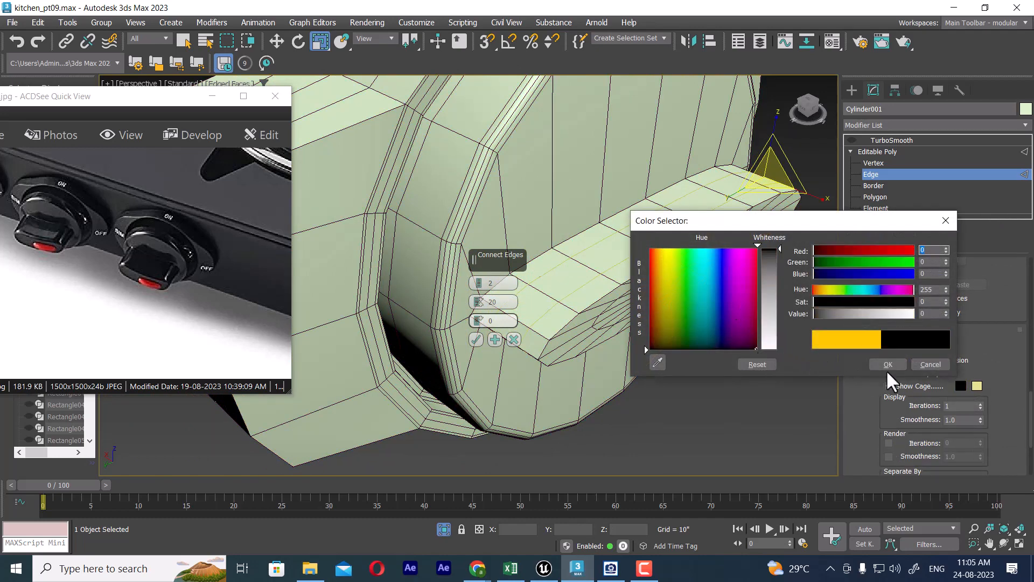
left_click(889, 364)
left_click(975, 383)
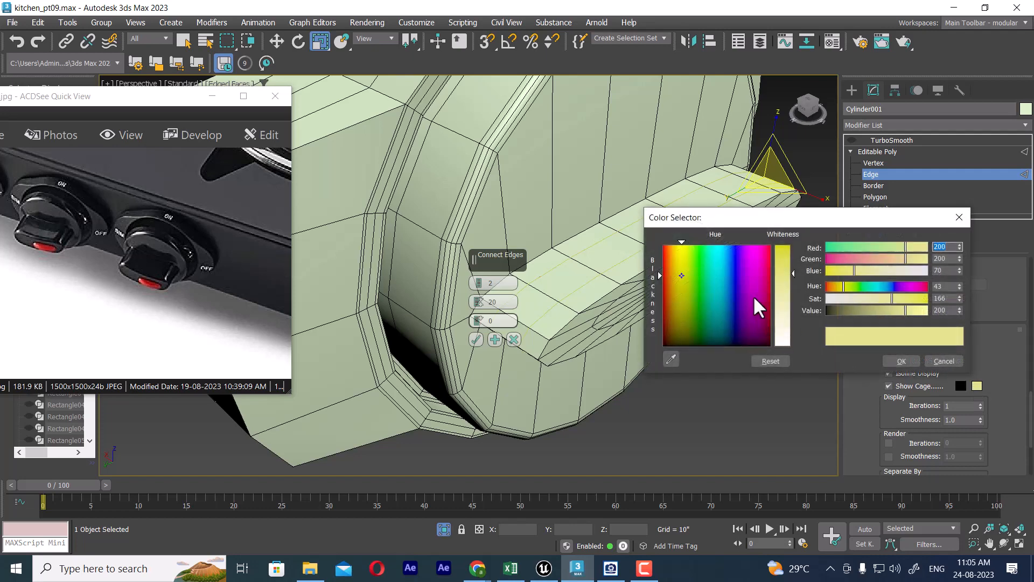
left_click_drag(754, 298, 783, 244)
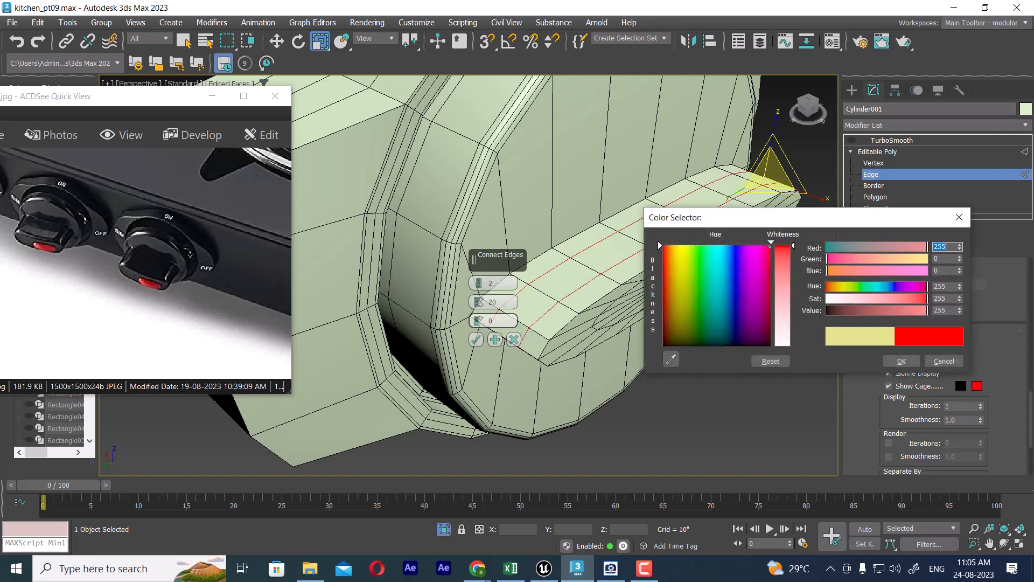
left_click(902, 361)
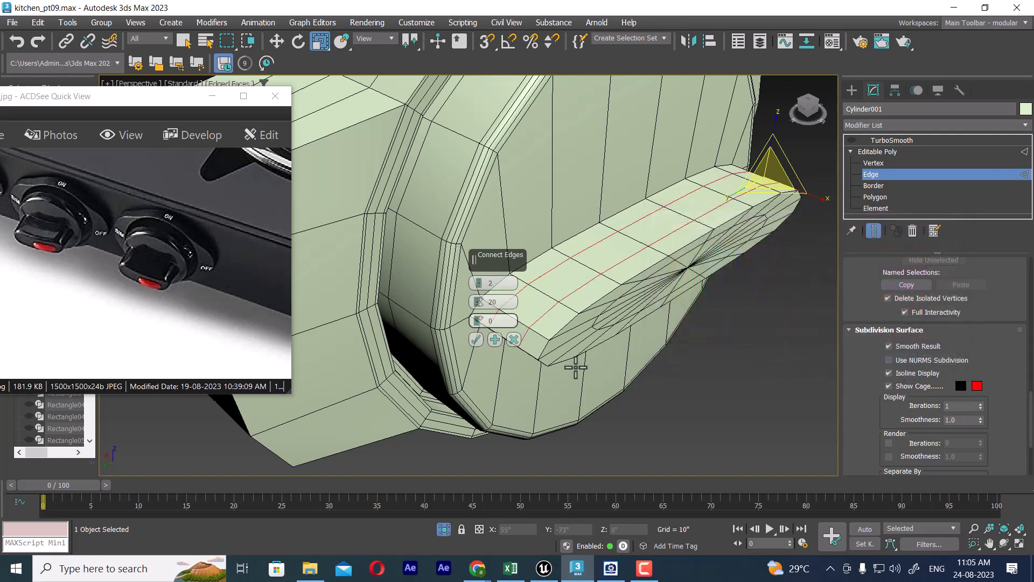
Step: Connect the grip's edge ring with 3 segments and a pinch of 36
left_click(479, 280)
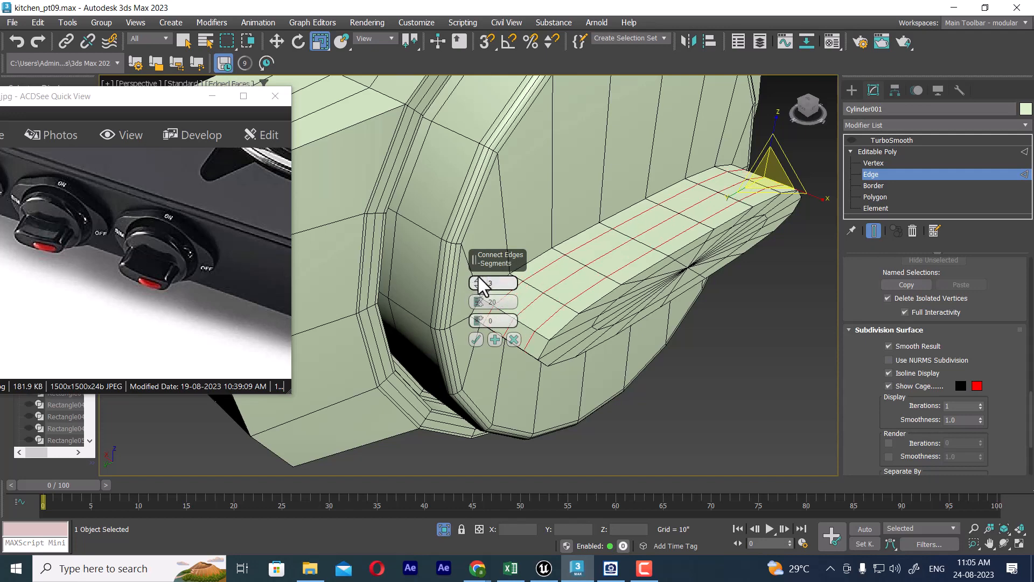
left_click_drag(482, 280, 448, 139)
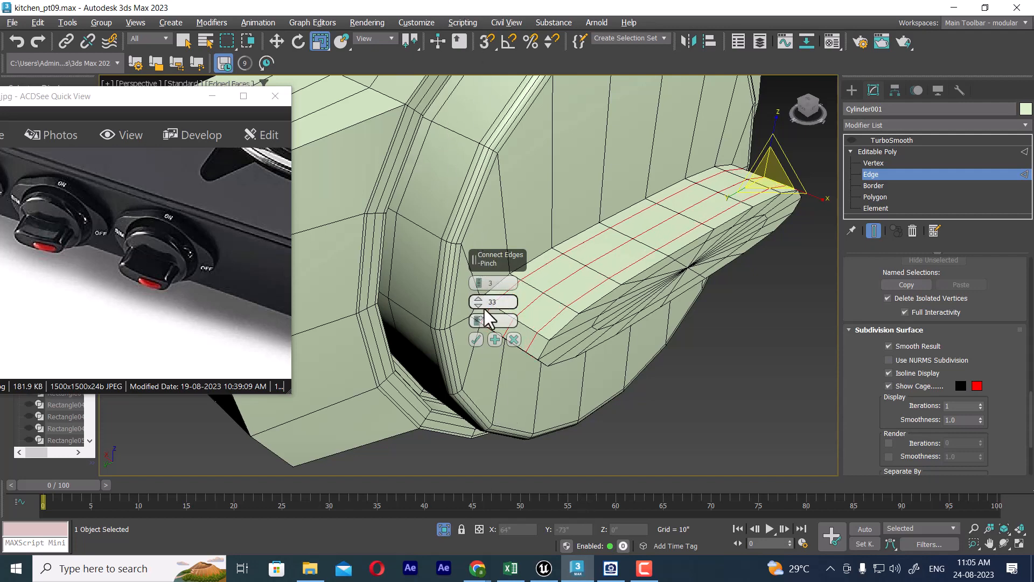
left_click_drag(482, 304, 478, 221)
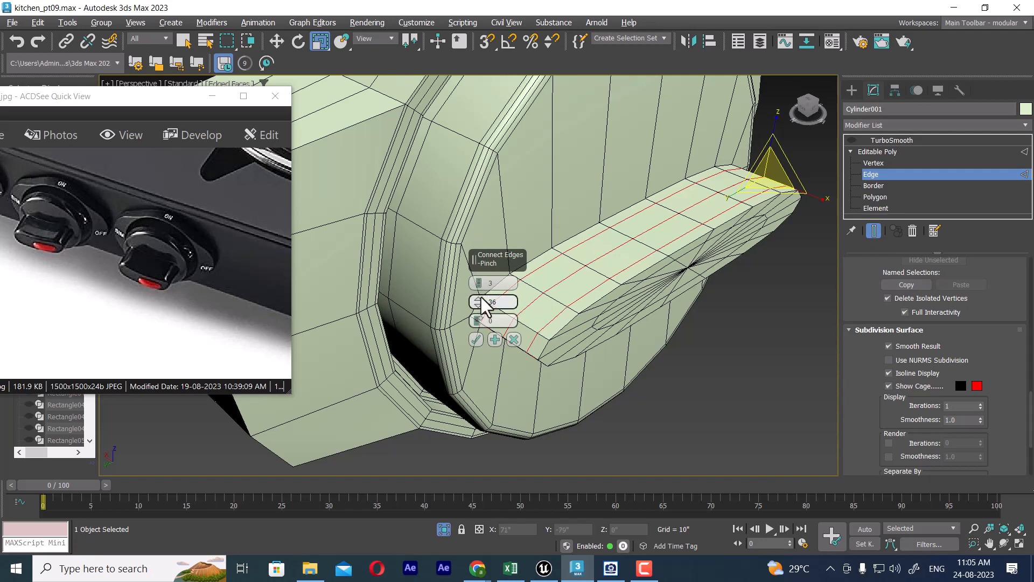
left_click(476, 340)
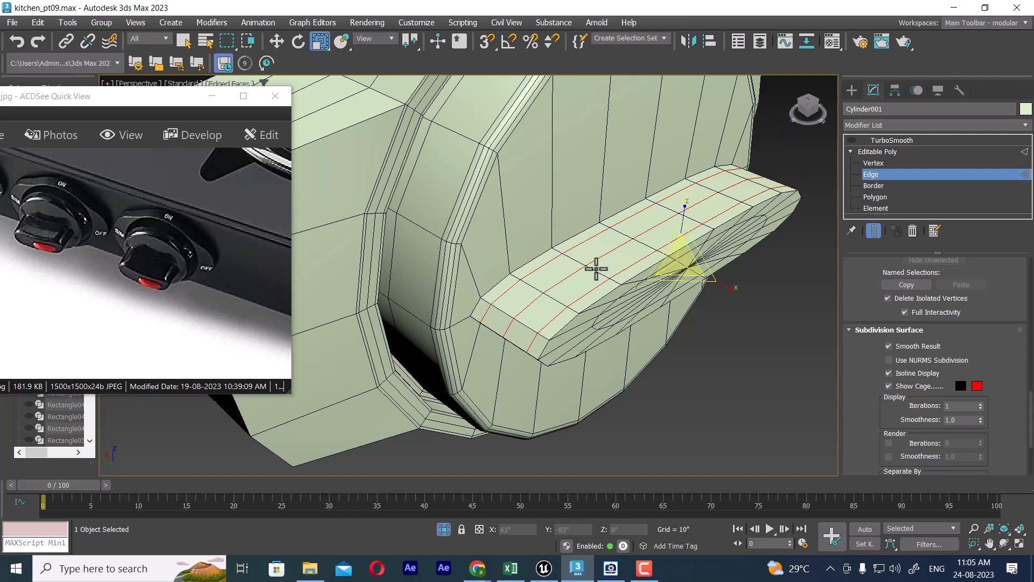
Step: Select the ring of edges across the disc's side wall and connect it with 3 segments and a pinch of 36
double_click(463, 134)
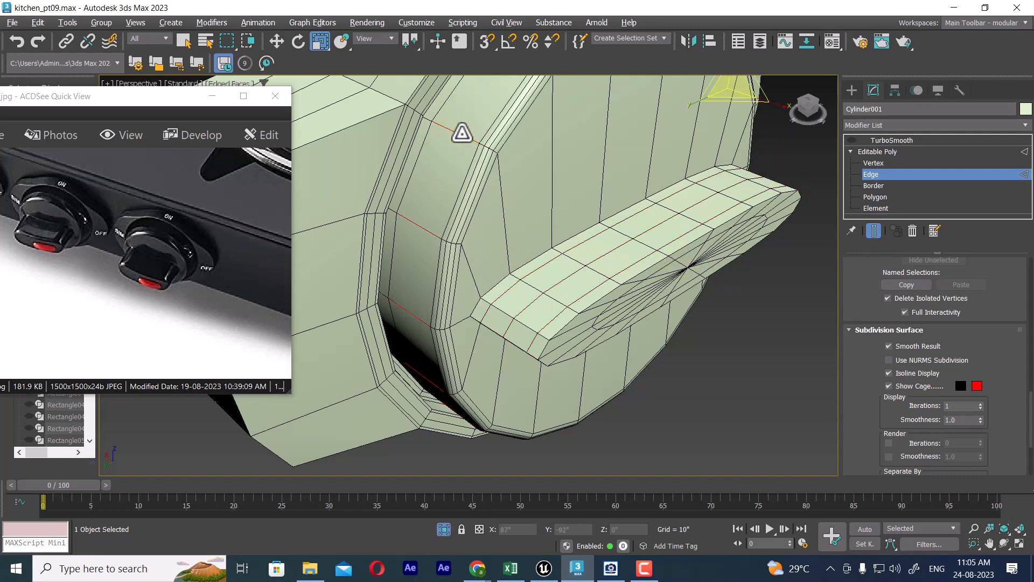
right_click(459, 178)
left_click(344, 226)
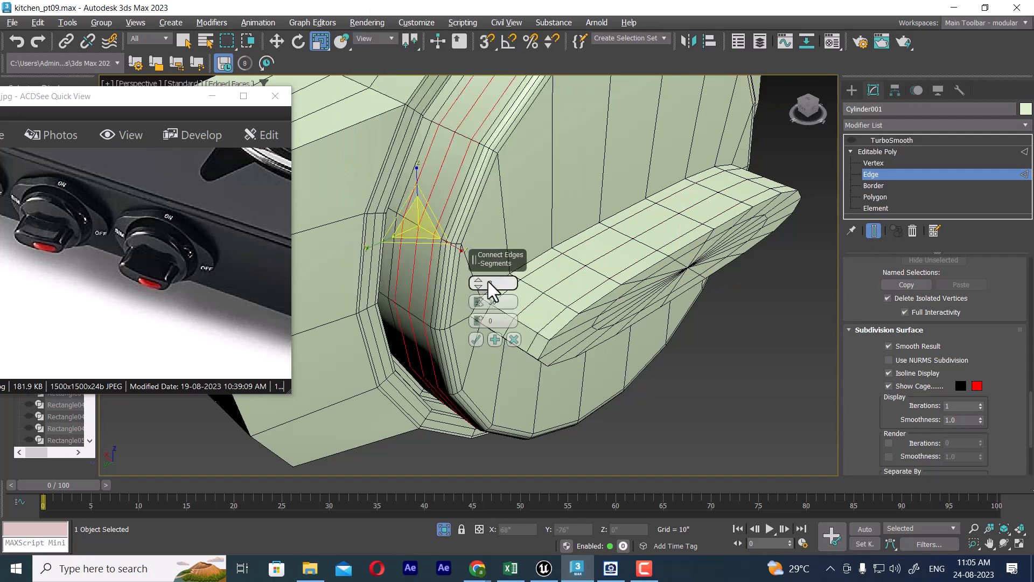
left_click(480, 343)
Step: Select the ring of edges across the front face of the base's left wing and connect it with 3 segments and a pinch of 36
middle_click_drag(466, 285, 585, 290)
left_click(531, 162)
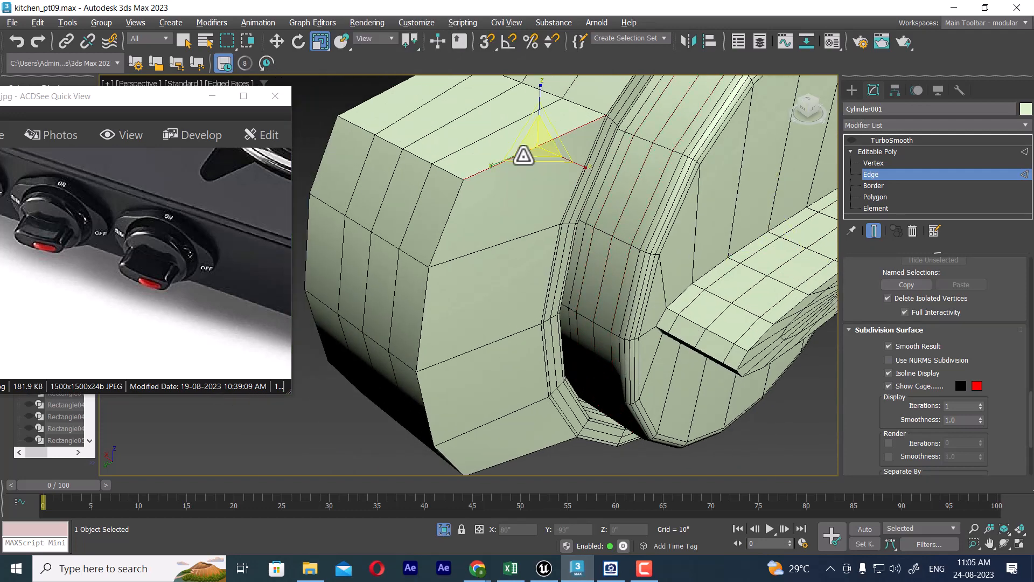
scroll(501, 222, "up", 3)
double_click(511, 234)
right_click(510, 204)
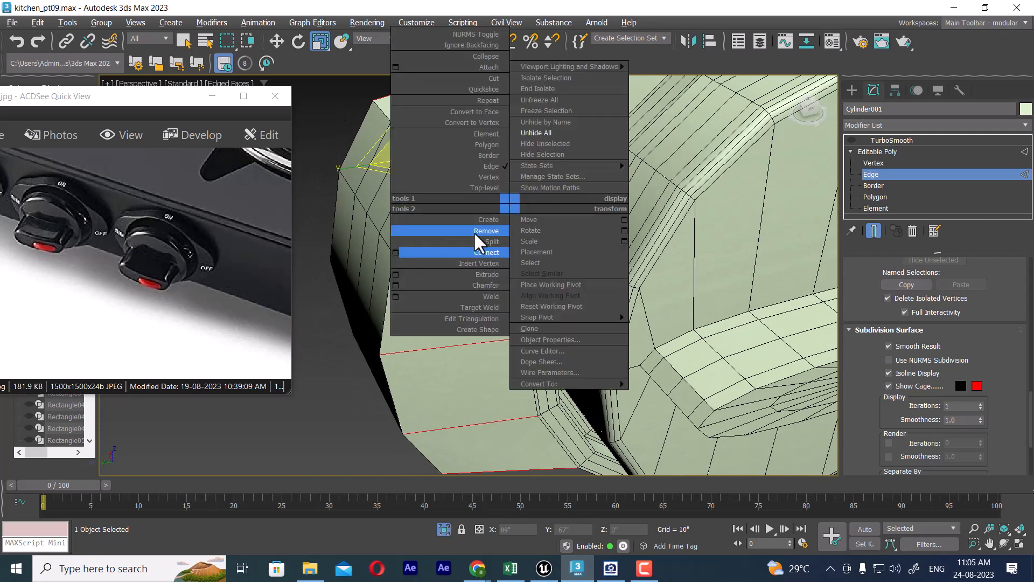
left_click(396, 253)
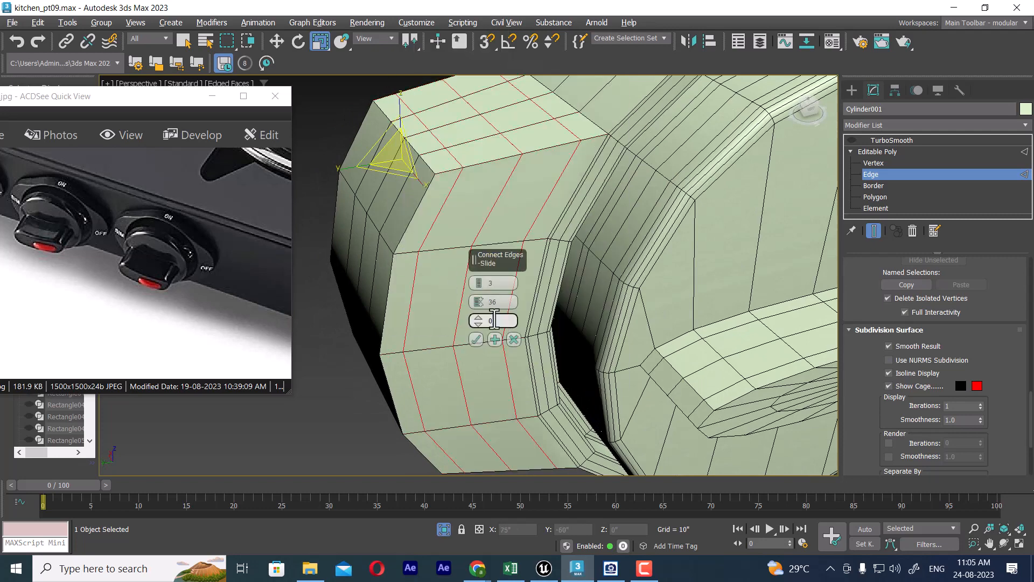
left_click(477, 346)
Step: Connect the matching ring of edges on the base's right wing with 3 segments and a pinch of 36
middle_click_drag(580, 276, 637, 251, "alt")
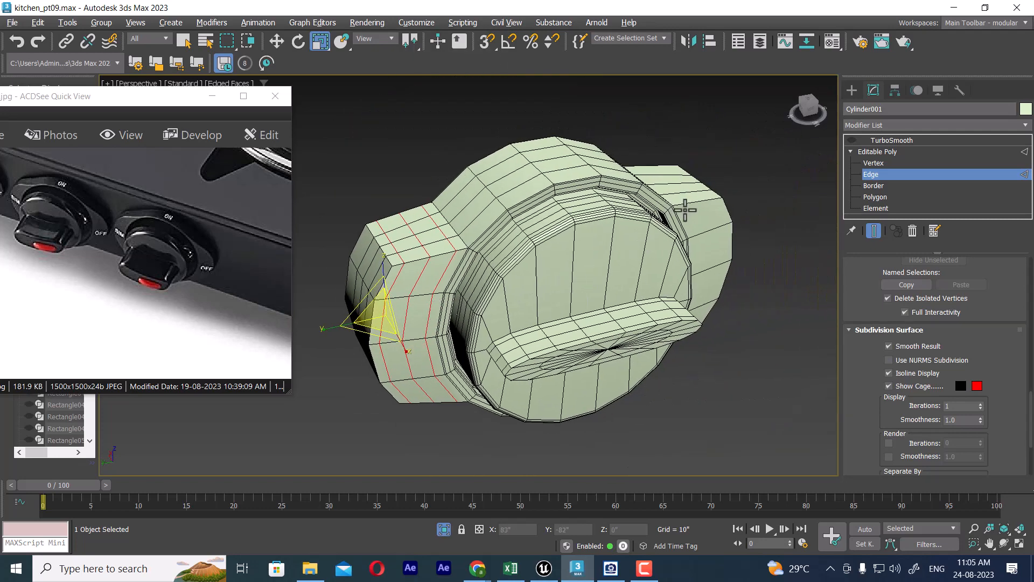
left_click(687, 203)
key("alt+r")
right_click(682, 208)
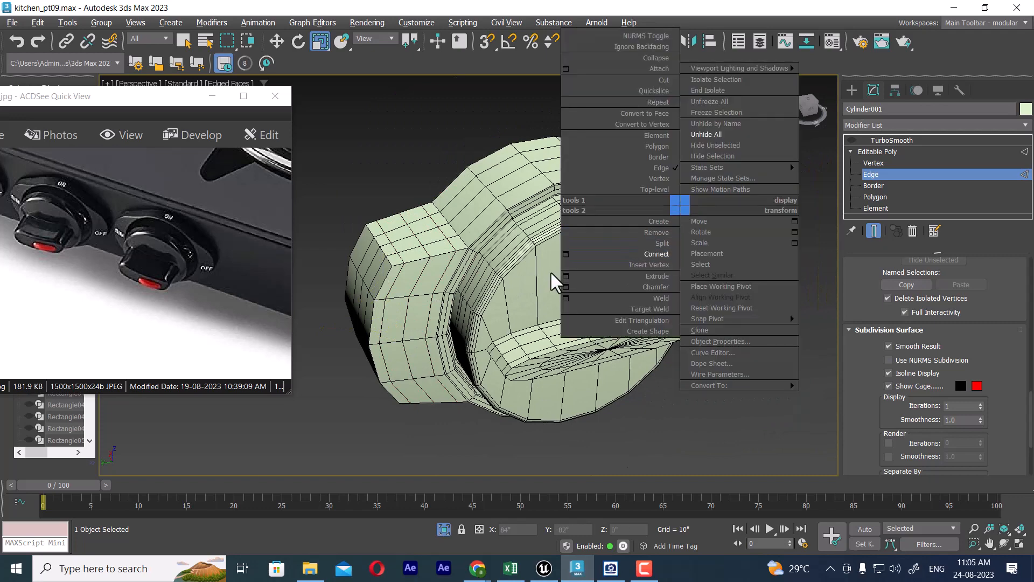
left_click(568, 255)
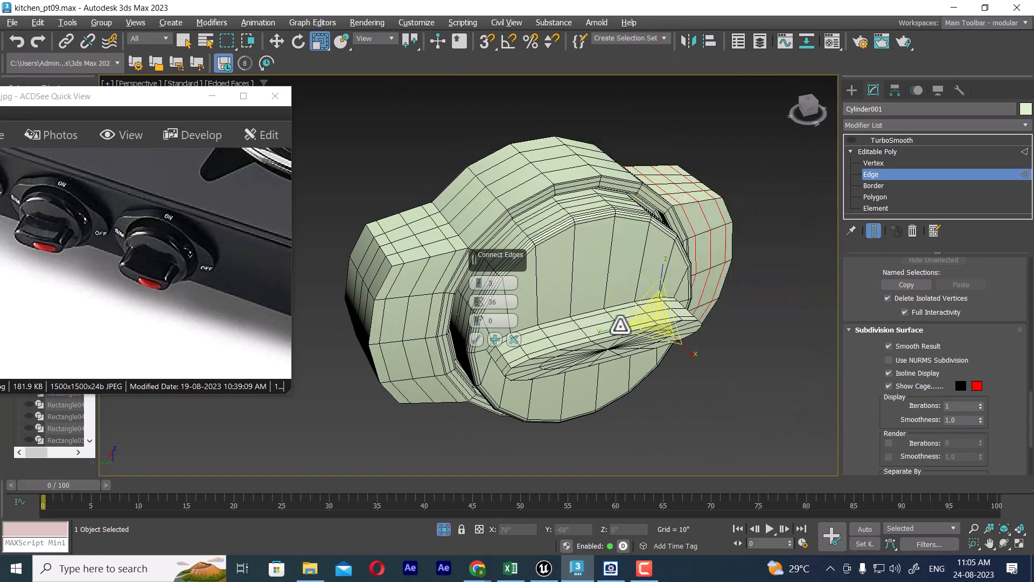
left_click(475, 339)
Step: Select the ring of edges on the disc's front face around the grip and connect it with 3 segments and a pinch of 36
left_click(508, 305)
key("alt+r")
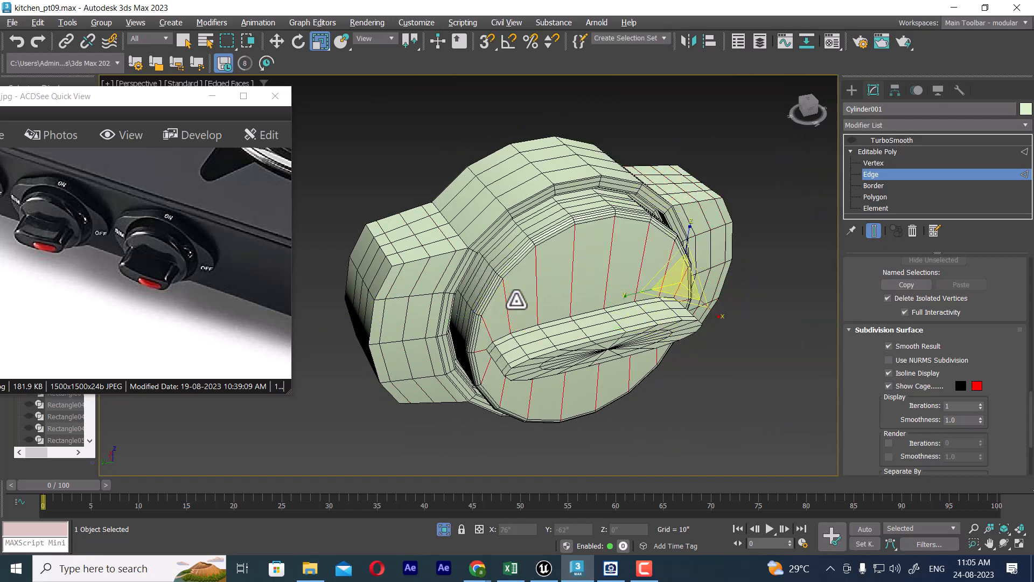
right_click(525, 268)
left_click(412, 317)
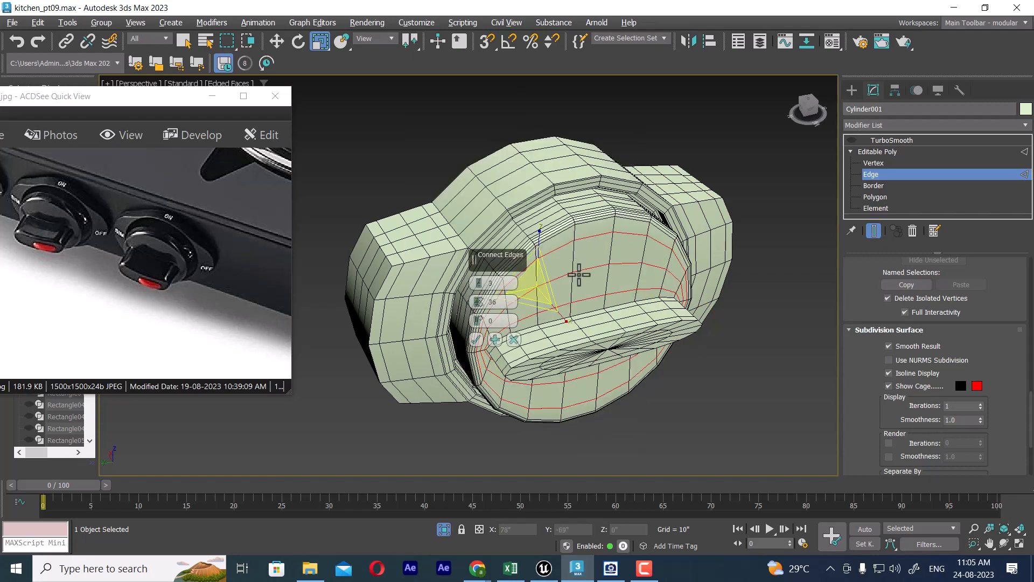
left_click(476, 339)
Step: Turn TurboSmooth back on for the knob and display the deselected result in wireframe
right_click(587, 222)
left_click(561, 205)
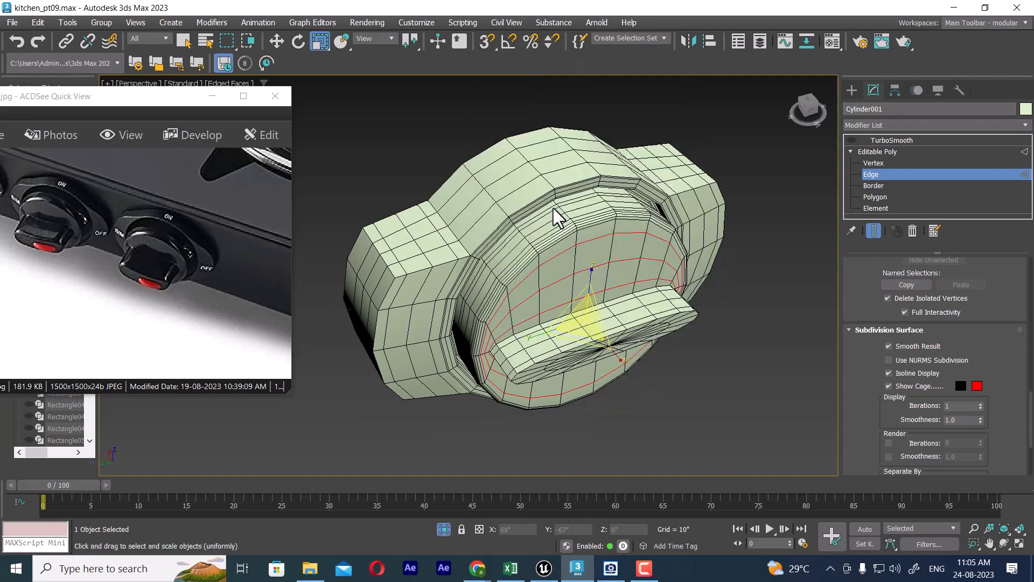
left_click(893, 141)
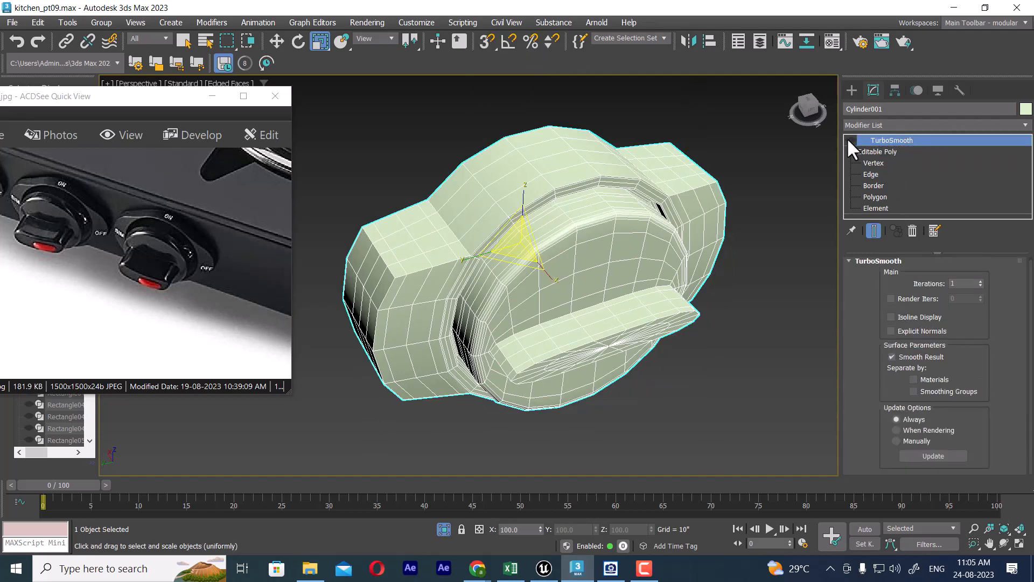
left_click(849, 140)
left_click(745, 394)
key("F3")
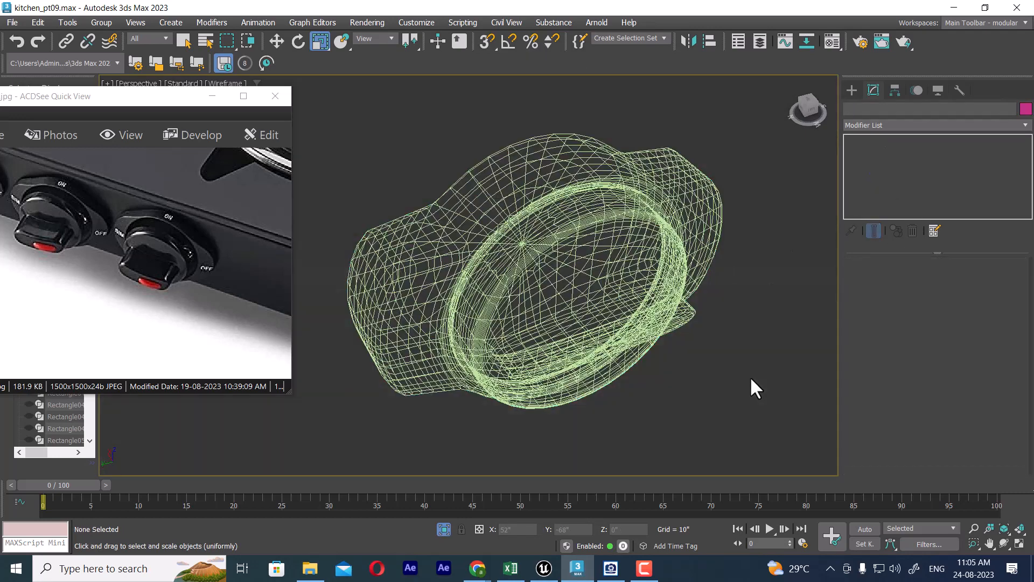
Step: Display the knob shaded without edged faces and inspect its smoothed surface from the opposite side
key("F3")
key("F3")
key("F3")
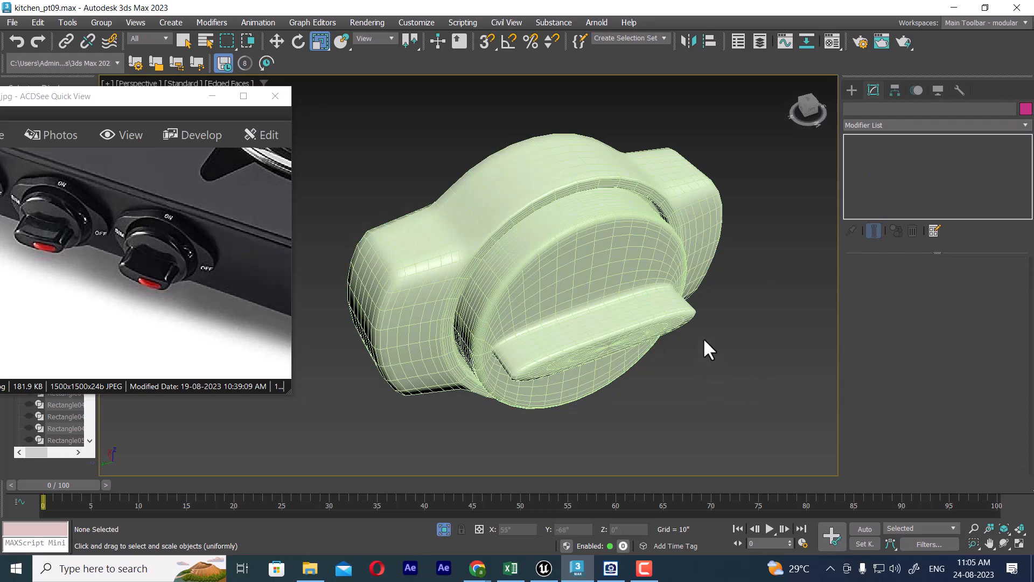
key("F4")
middle_click_drag(635, 340, 560, 313, "alt")
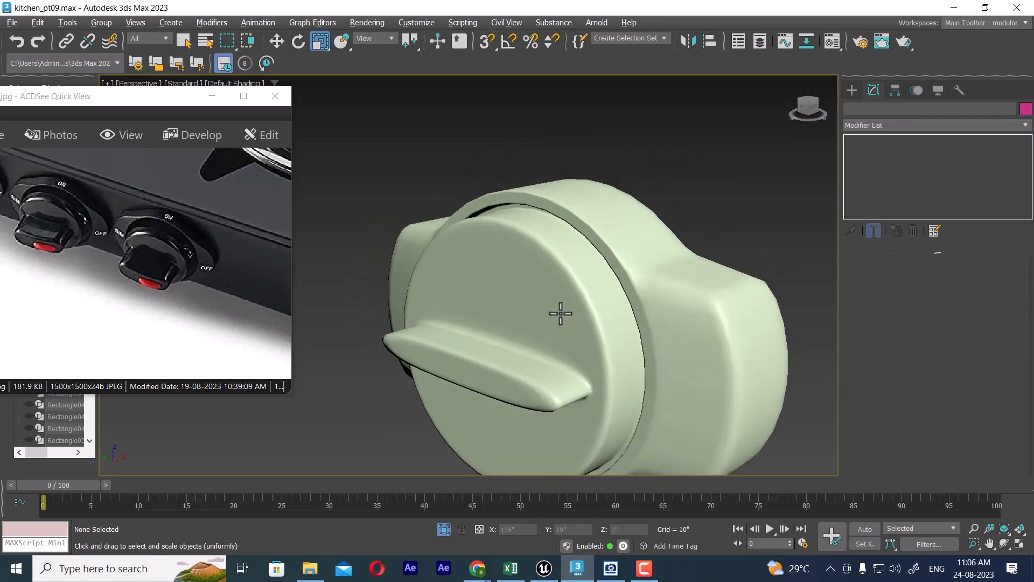
Step: Set the knob's TurboSmooth iterations to 2 and minimise the reference image window
left_click(612, 304)
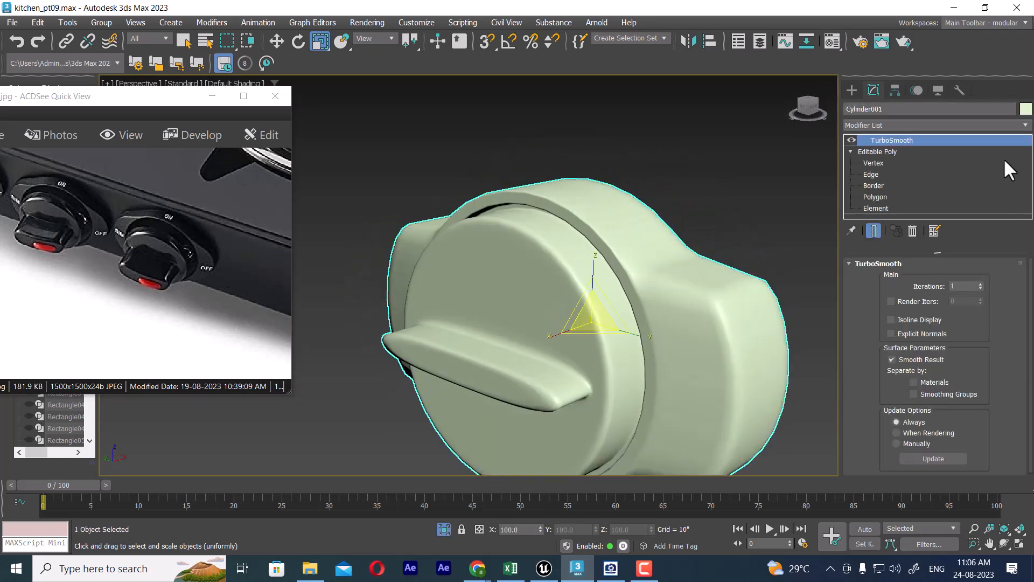
left_click(980, 284)
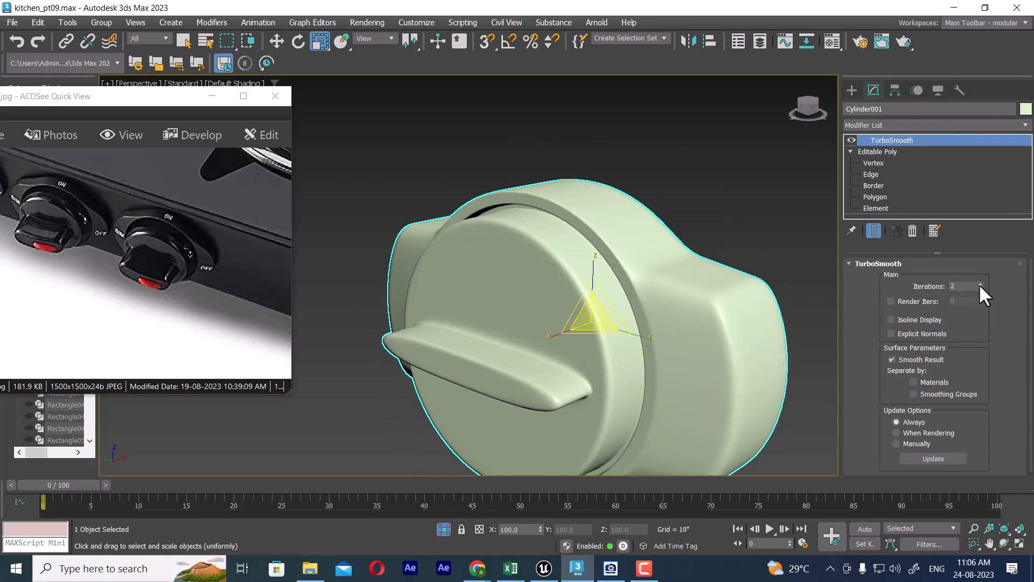
left_click(212, 96)
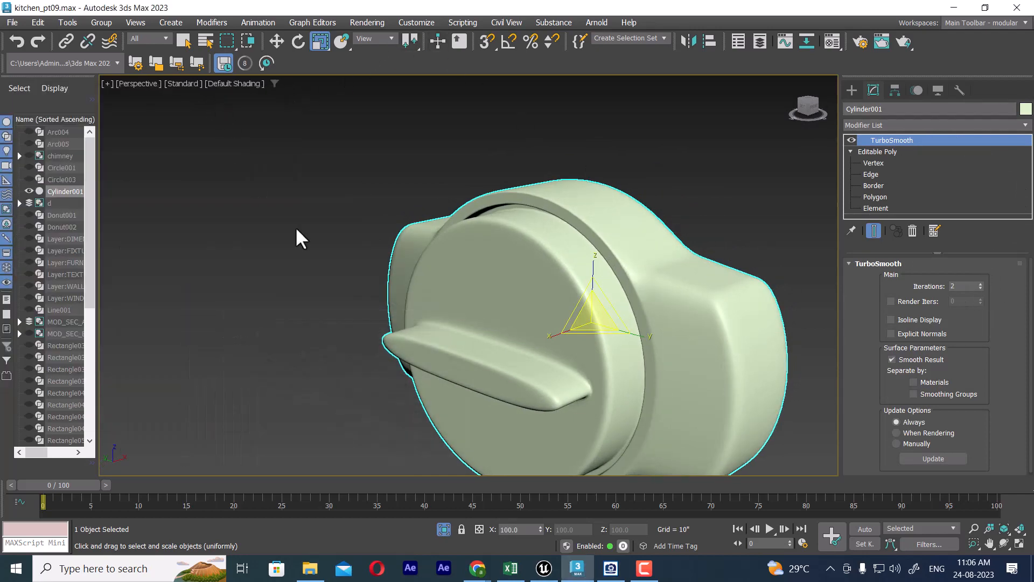
Step: Unhide all objects to bring the stove and the kitchen back around the knob
middle_click_drag(595, 327, 648, 295, "alt")
scroll(681, 326, "down", 3)
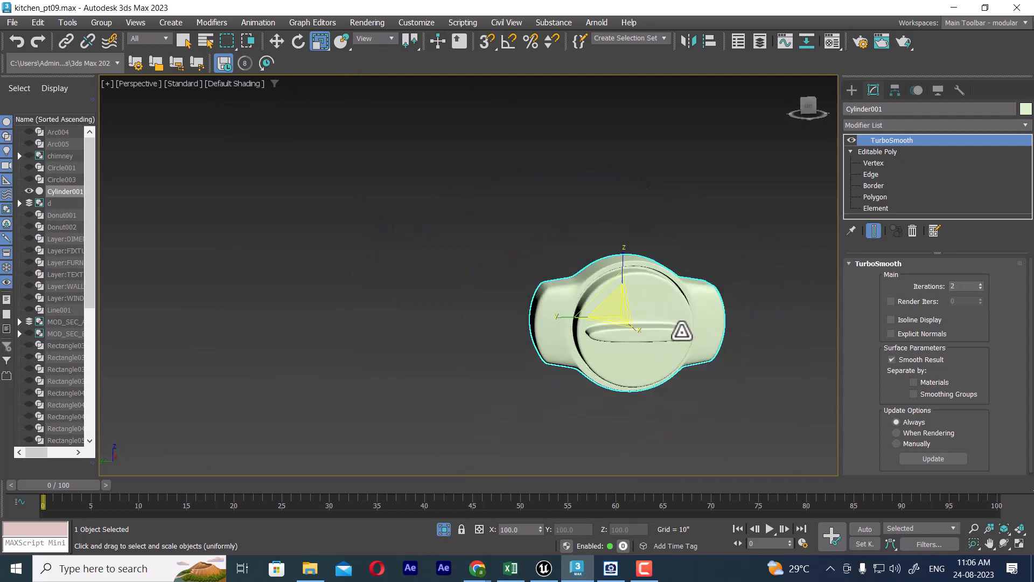
mouse_move(681, 330)
middle_mouse_down("alt")
mouse_move(669, 367)
mouse_move(685, 347)
middle_mouse_up("alt")
right_click(683, 227)
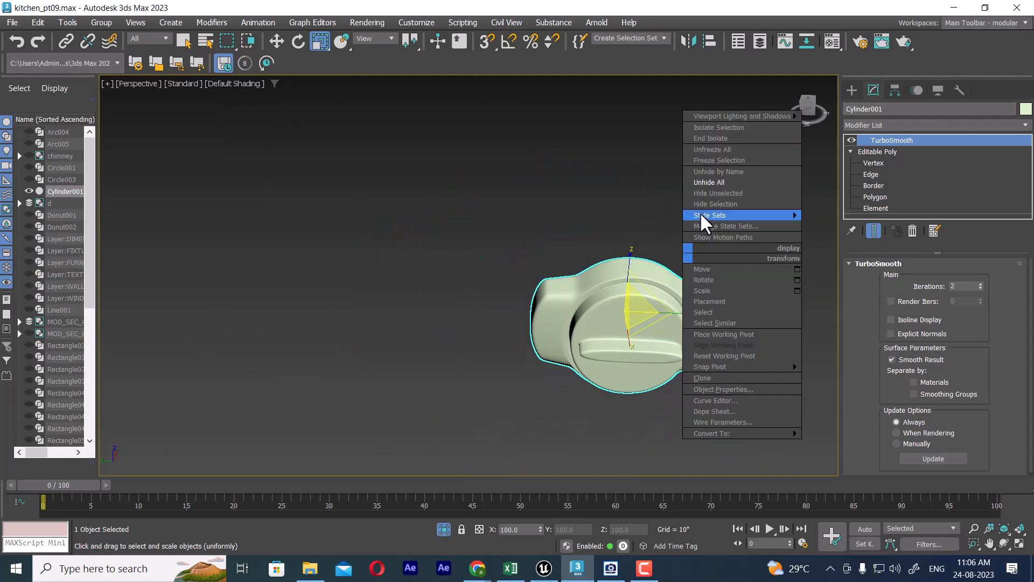
left_click(720, 183)
left_click(579, 300)
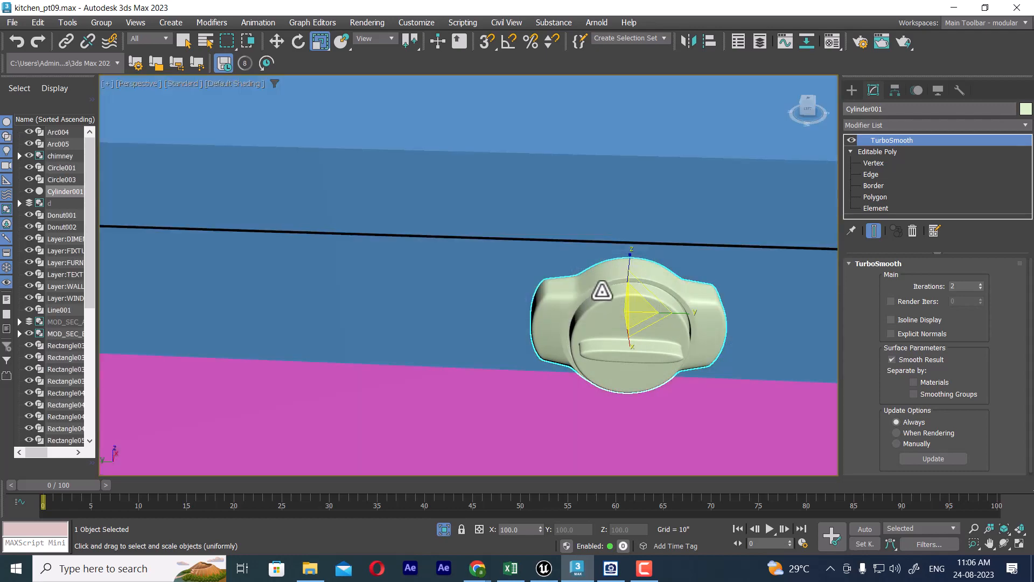
Step: Clone the knob along the stove's front side as three evenly spaced instances
key("w")
scroll(665, 325, "down", 4)
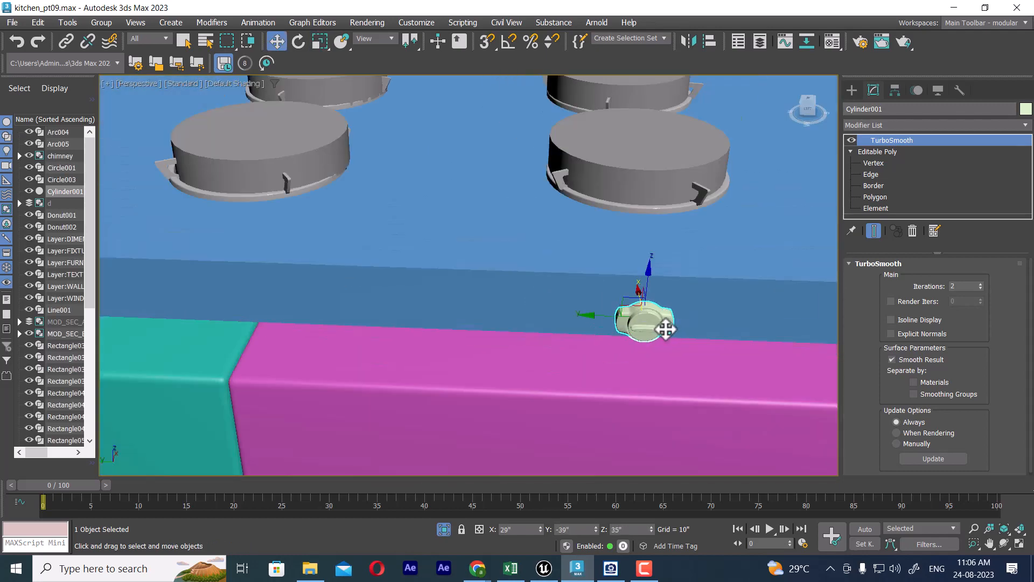
middle_click_drag(665, 326, 661, 347, "alt")
left_click_drag(635, 337, 555, 334, "shift")
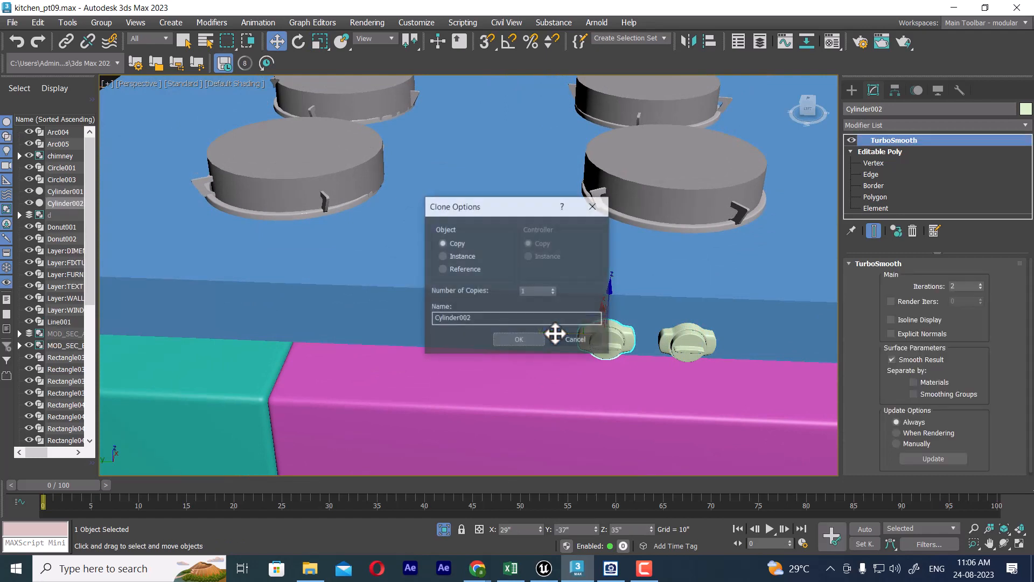
left_click(458, 257)
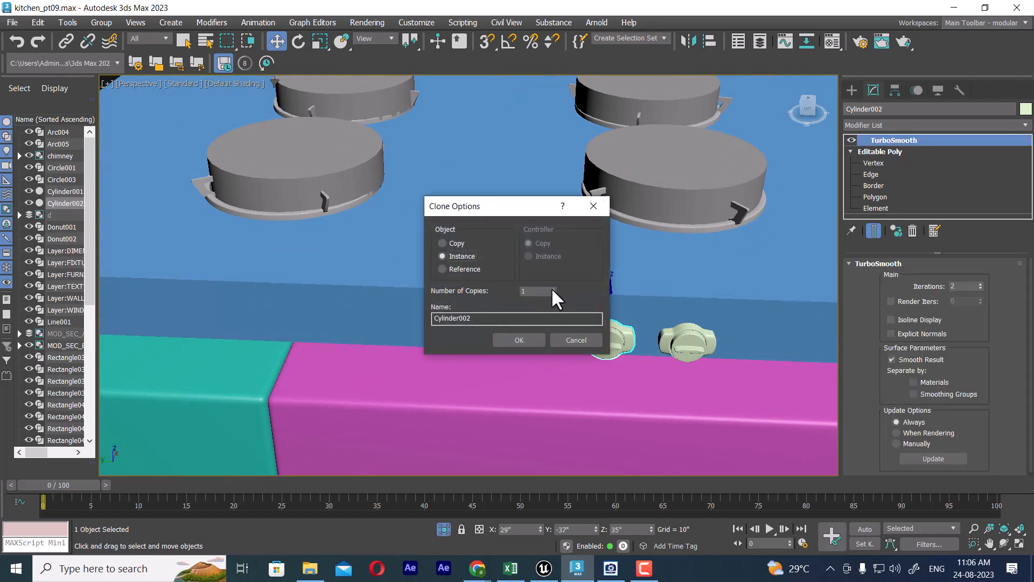
left_click(519, 340)
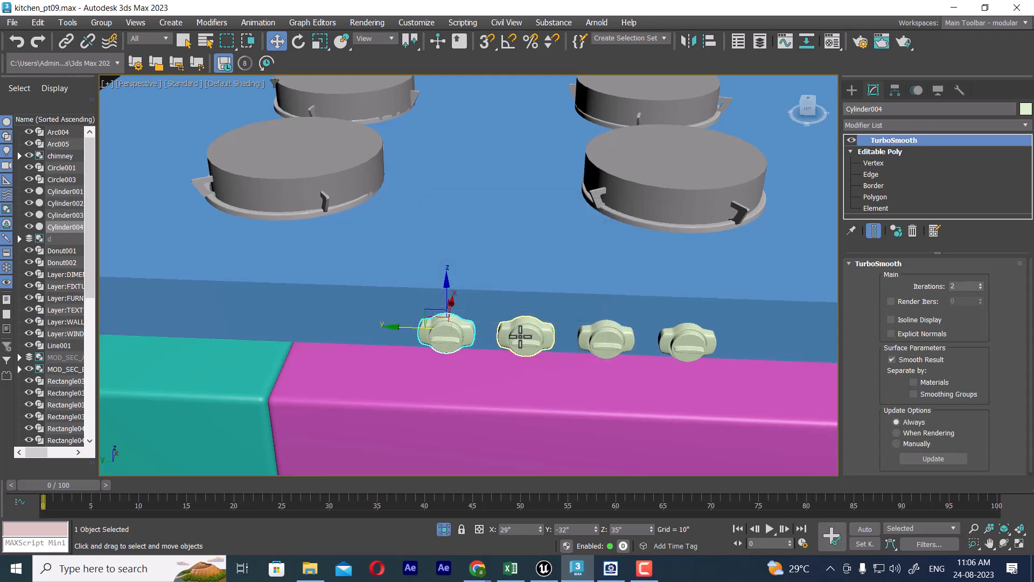
Step: Delete the extruded grey discs covering the four burners on the stove top
scroll(548, 339, "down", 5)
left_click(583, 285)
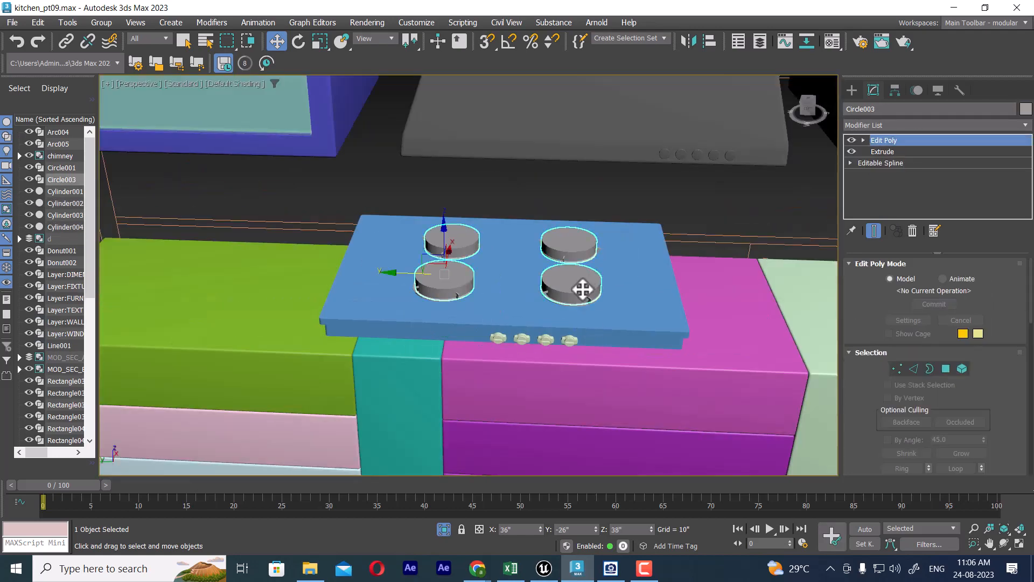
key("Delete")
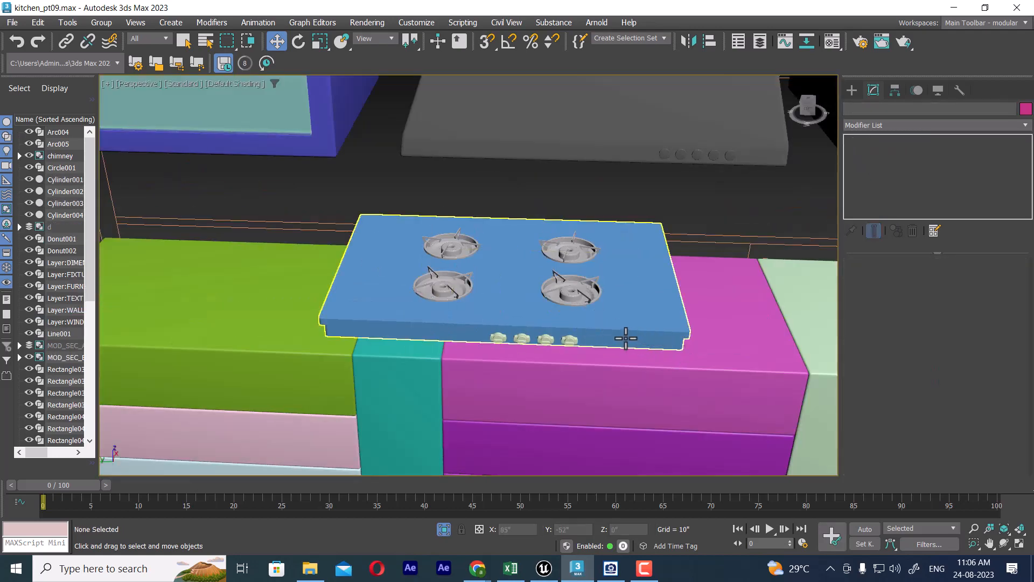
Step: Select all four knobs and move them together along the stove's front to sit about midway between the two burner pairs
middle_click_drag(561, 338, 584, 323, "alt")
scroll(581, 323, "up", 5)
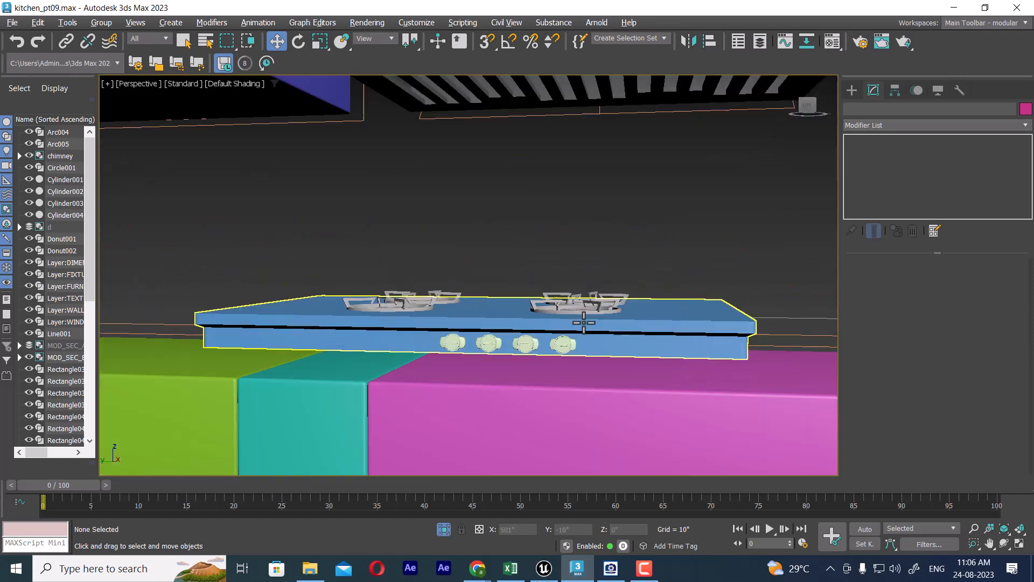
left_click(560, 362)
left_click(495, 354, "ctrl")
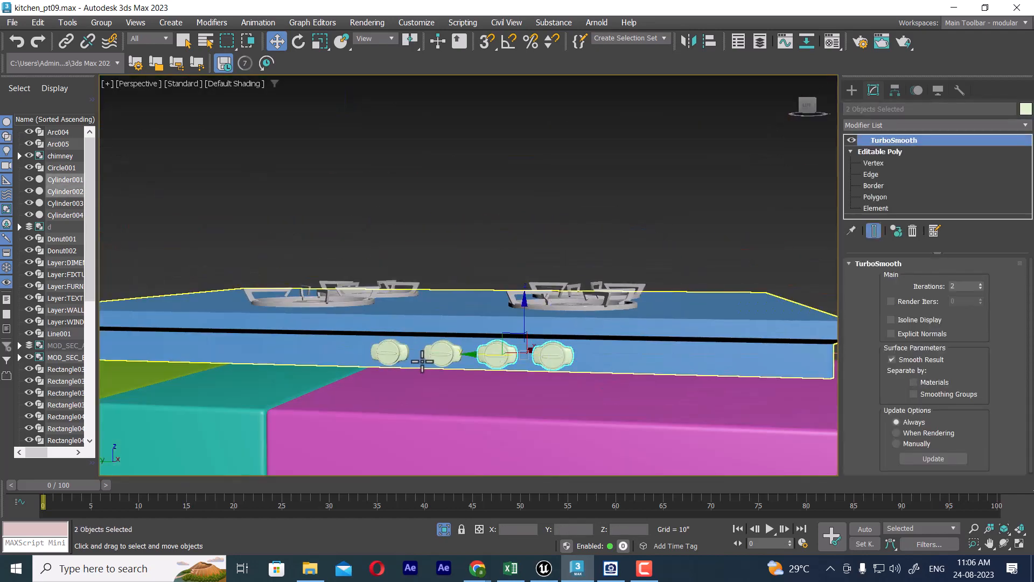
left_click(422, 355, "ctrl")
left_click(404, 356, "ctrl")
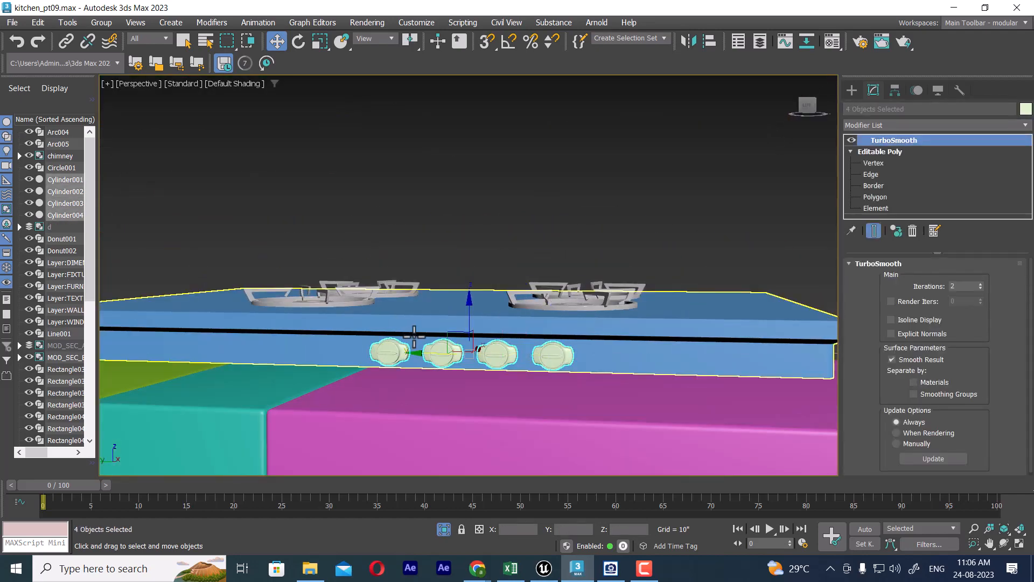
key("t")
scroll(652, 338, "down", 3)
scroll(652, 338, "down", 4)
scroll(619, 332, "up", 3)
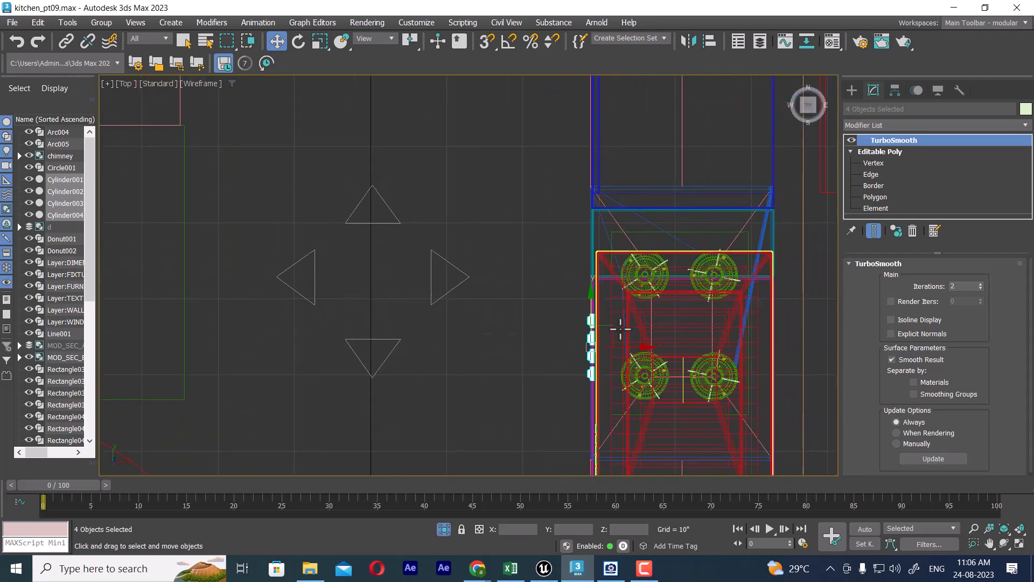
left_click_drag(561, 311, 564, 282)
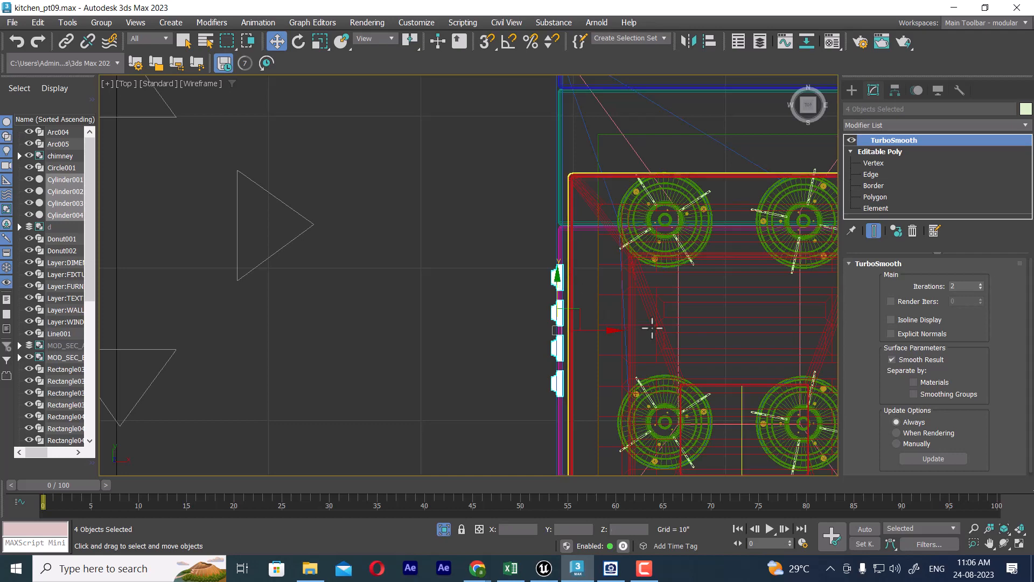
key("p")
scroll(630, 359, "down", 5)
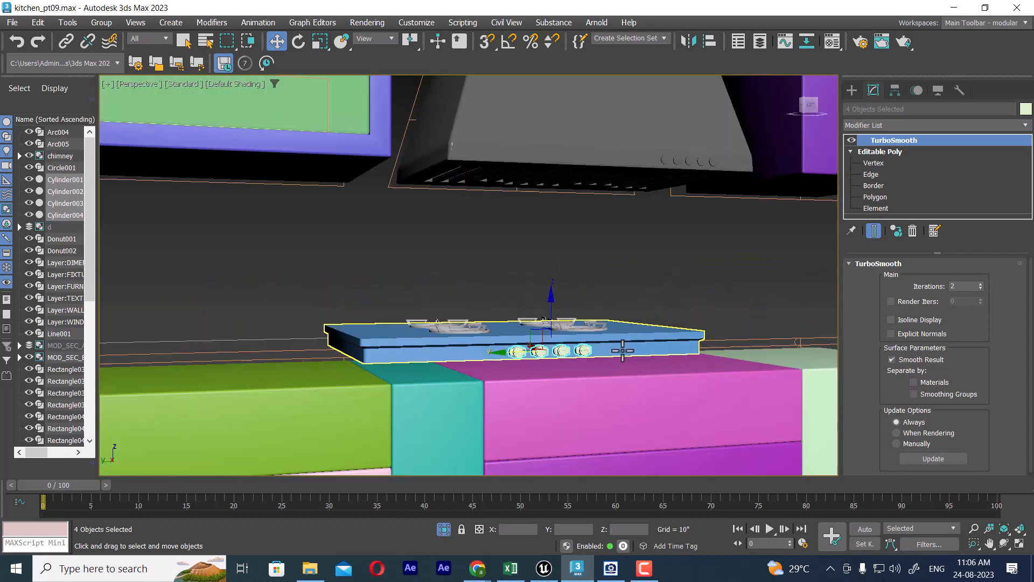
scroll(628, 351, "up", 3)
middle_click_drag(573, 337, 651, 357, "alt")
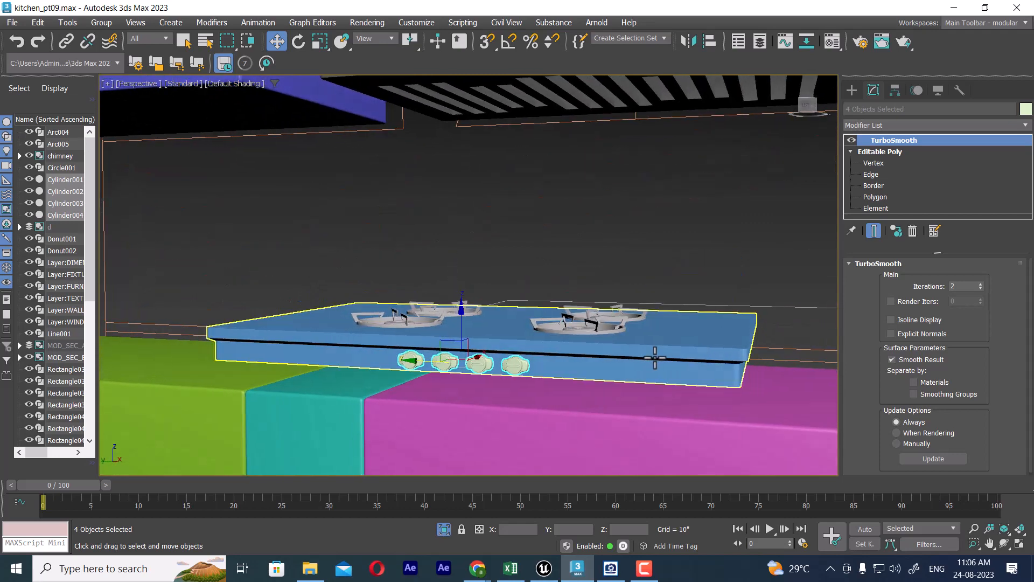
right_click(649, 225)
left_click(526, 248)
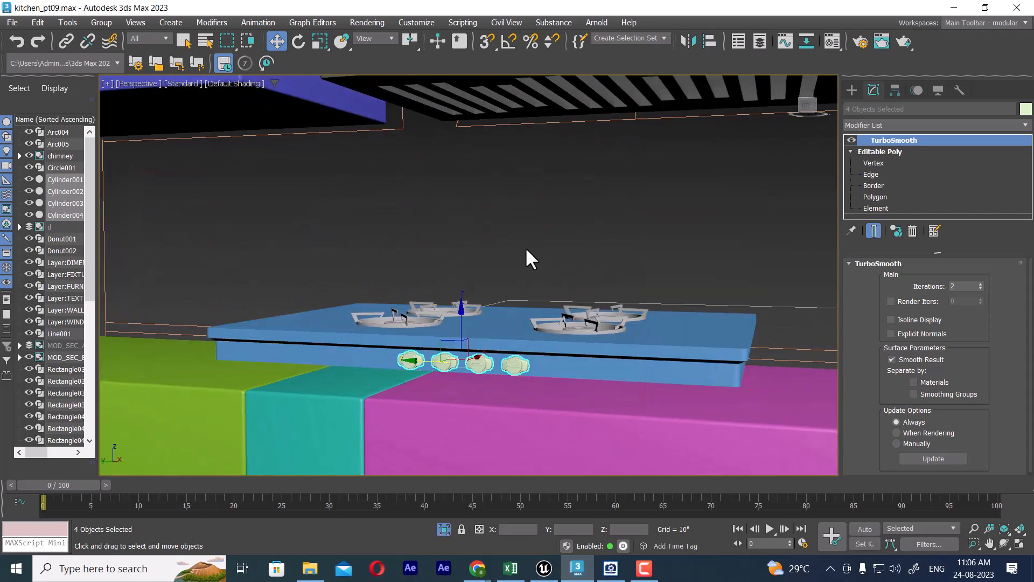
left_click(576, 356)
key("ctrl+z")
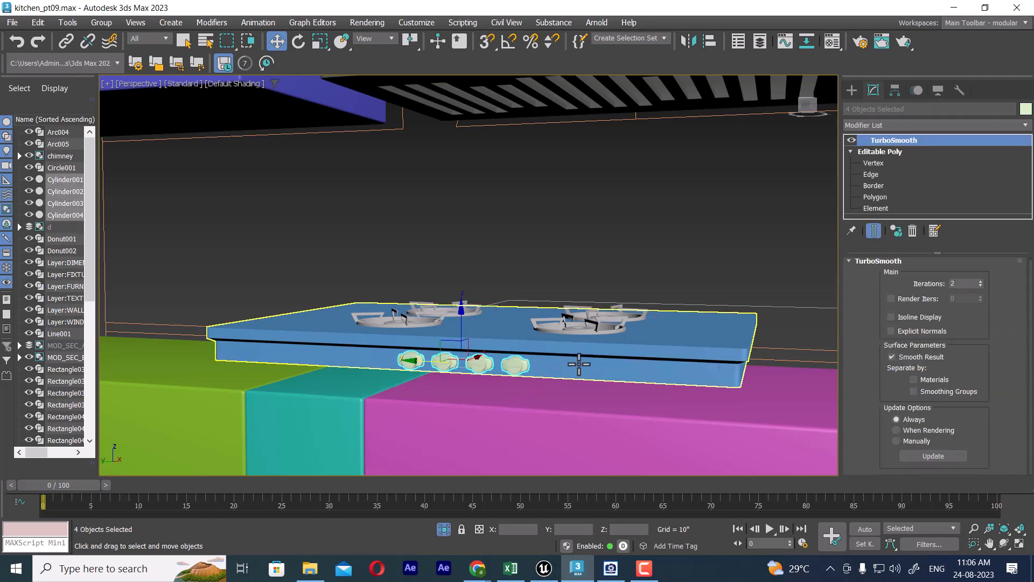
Step: Add the stove body and the four burners to the knob selection and isolate the whole stove
left_click(585, 357, "ctrl")
left_click(594, 330, "ctrl")
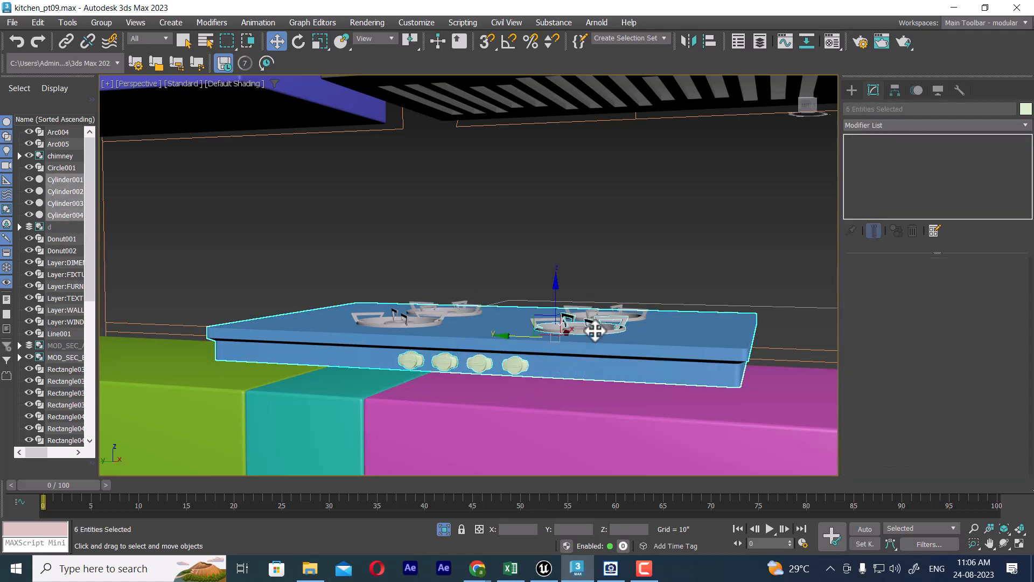
left_click(621, 310, "ctrl")
left_click(409, 319, "ctrl")
left_click(446, 308, "ctrl")
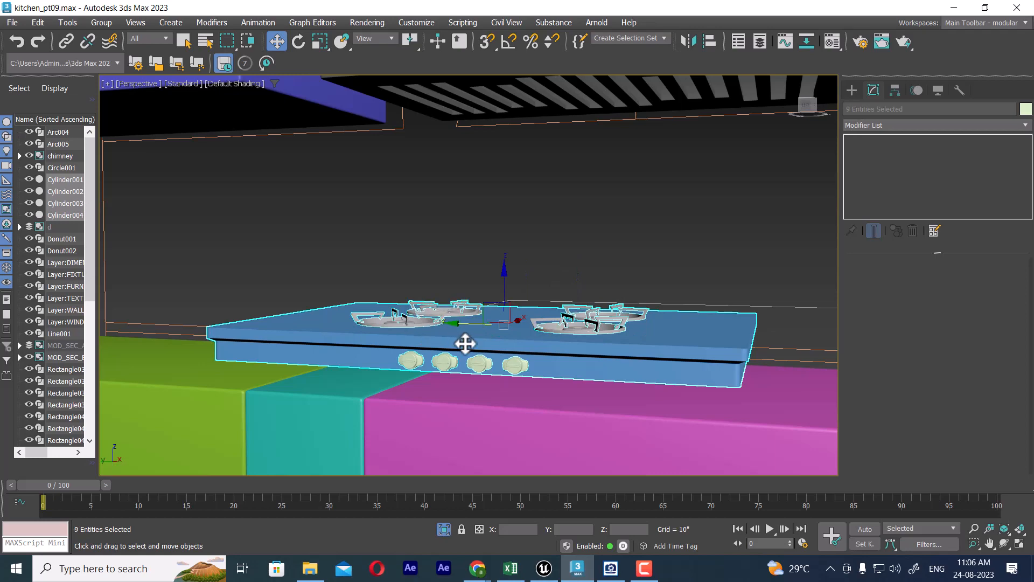
key("alt+q")
middle_click_drag(561, 376, 612, 372, "alt")
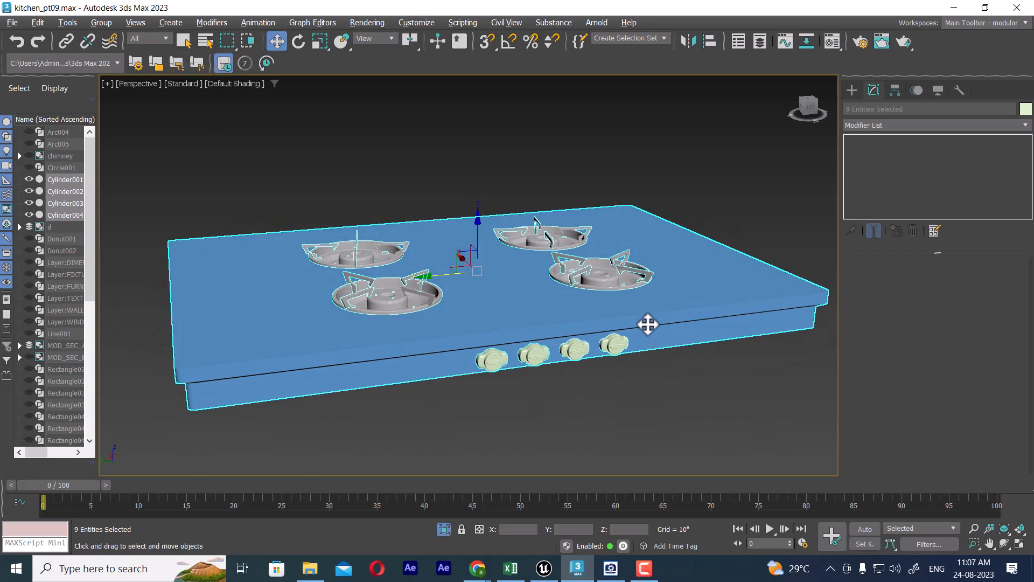
Step: Examine the foot under the stove's corner in the reference image
left_click(611, 568)
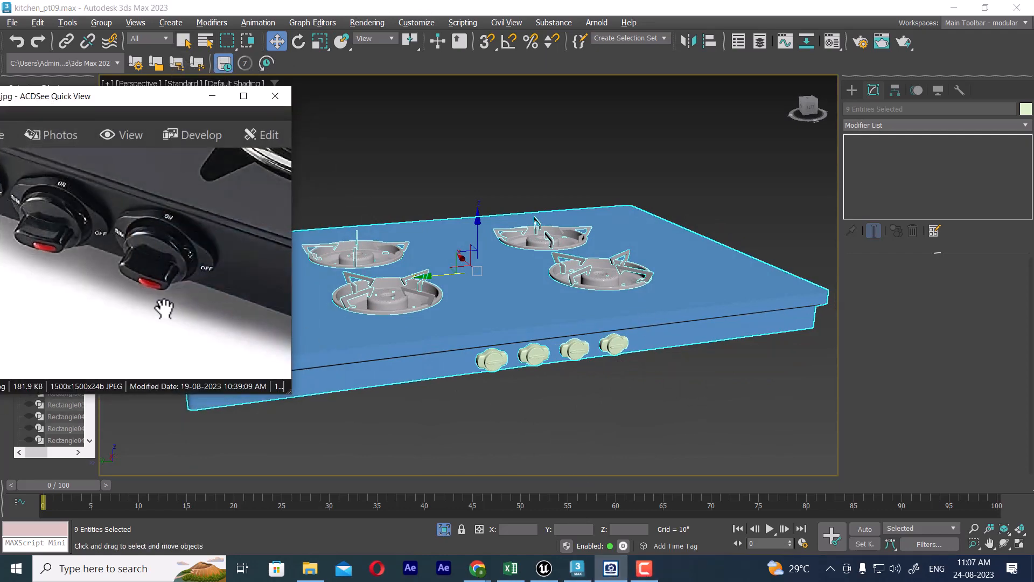
left_click_drag(264, 325, 105, 275)
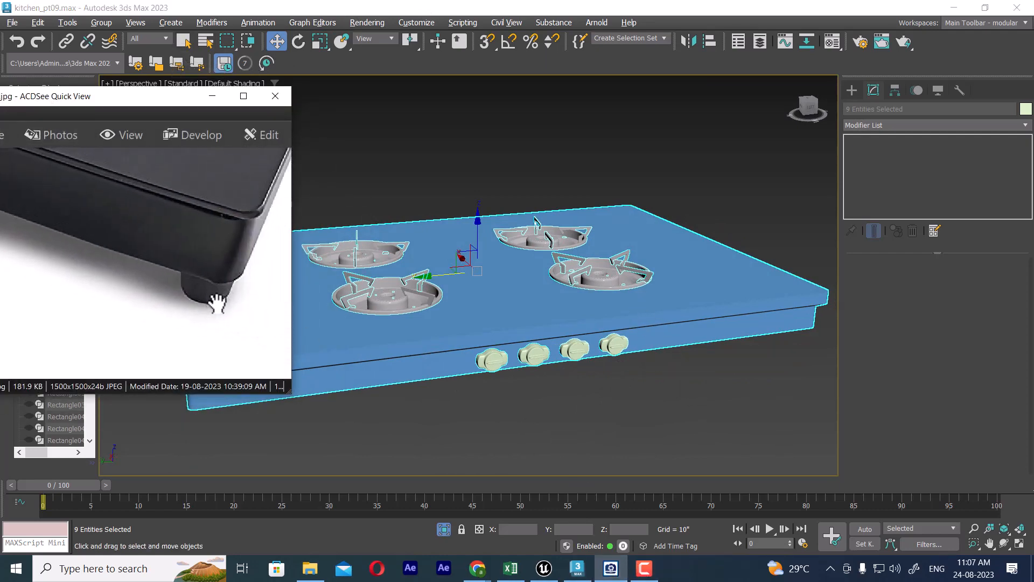
left_click(217, 97)
middle_click_drag(628, 347, 528, 325)
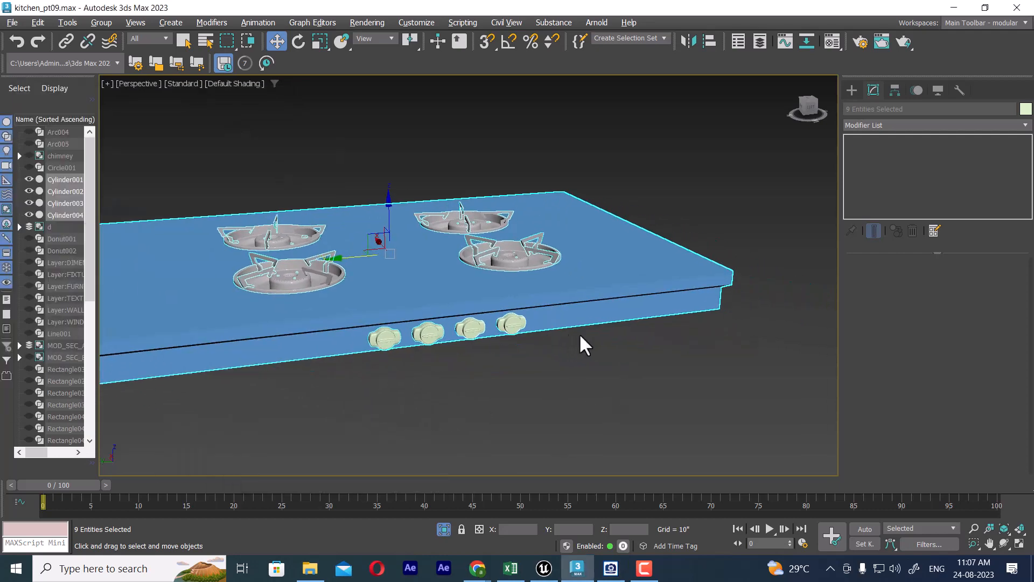
Step: Unhide all objects and examine the clearance between the stove's underside and the countertop in the front view
key("f")
scroll(641, 353, "down", 10)
middle_click_drag(668, 356, 513, 296)
scroll(564, 351, "down", 3)
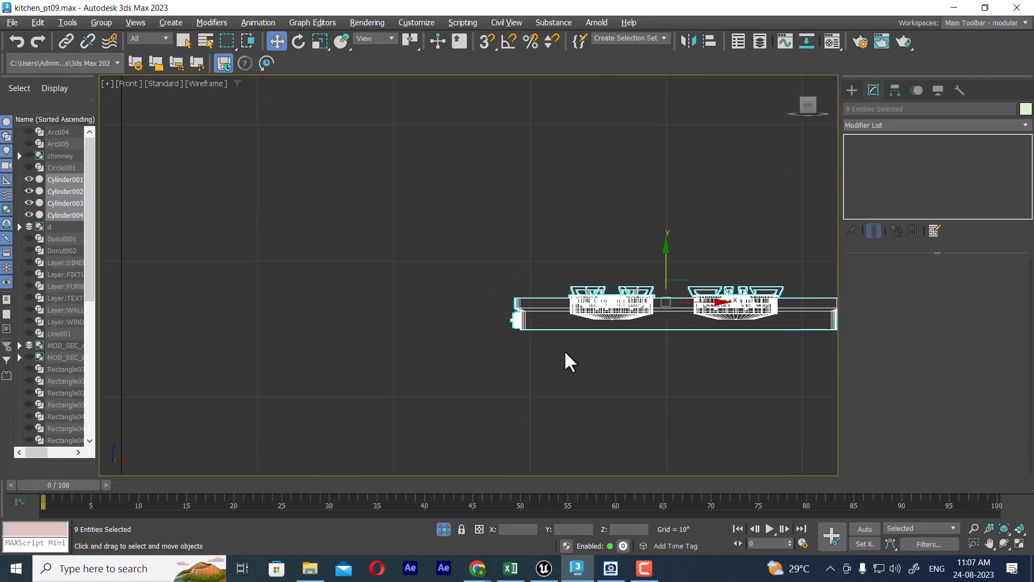
middle_click_drag(590, 354, 511, 328)
right_click(565, 323)
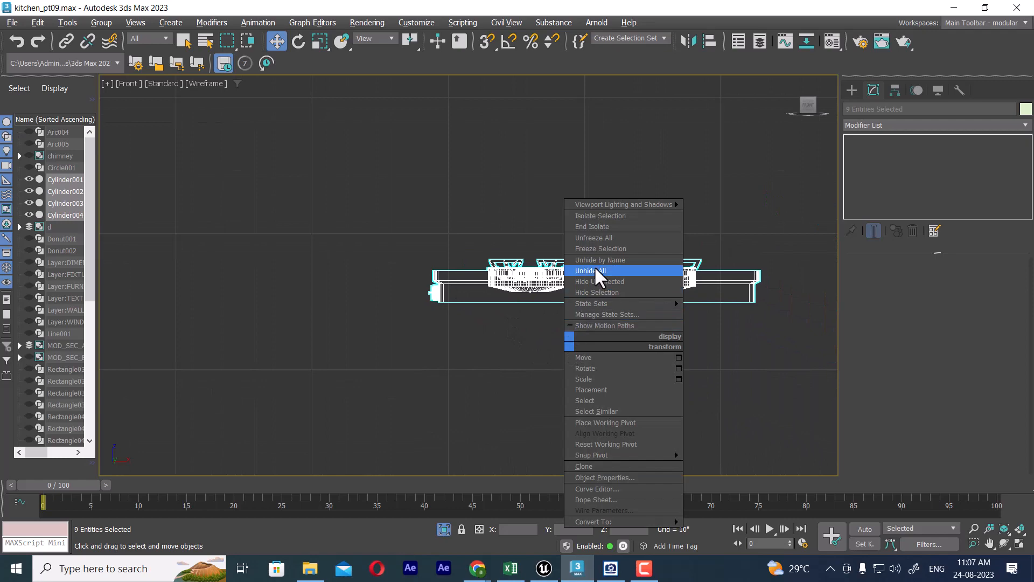
left_click(594, 266)
left_click(575, 300)
scroll(581, 348, "up", 3)
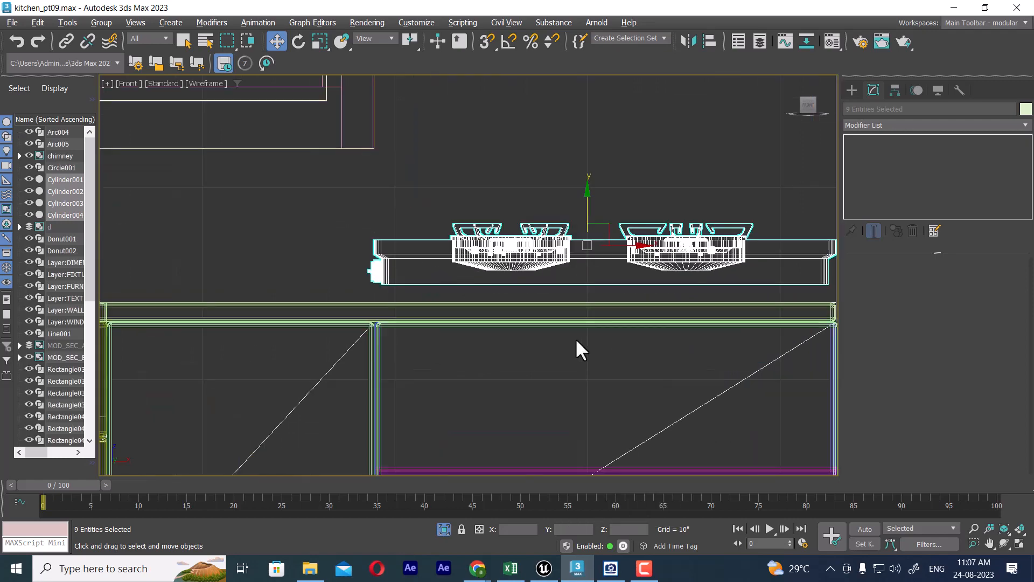
middle_click_drag(569, 279, 596, 316)
Step: Isolate the selected stove body, burners and knobs in the top view
key("t")
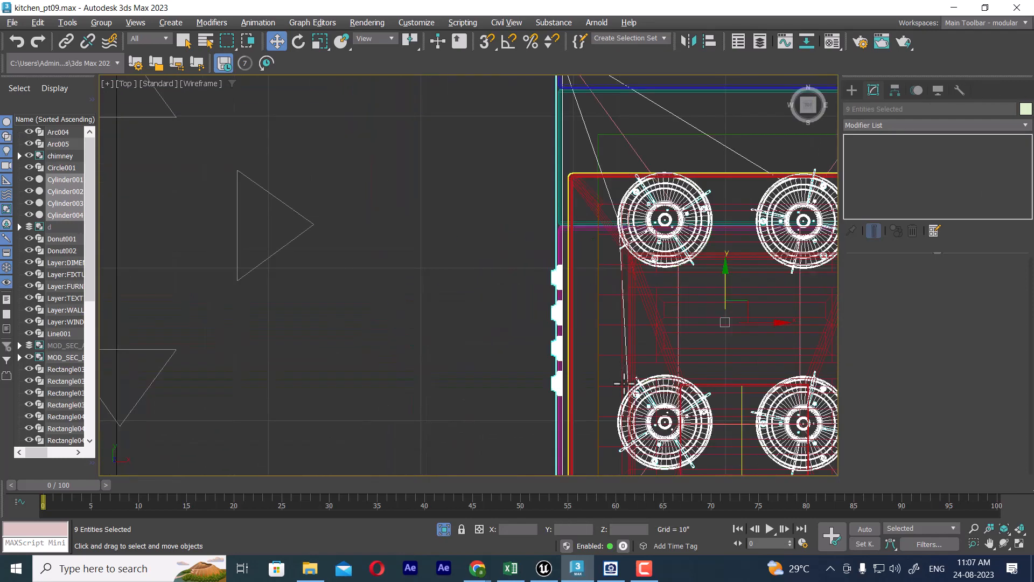
middle_click_drag(635, 388, 528, 308)
left_click(851, 92)
scroll(671, 301, "down", 5)
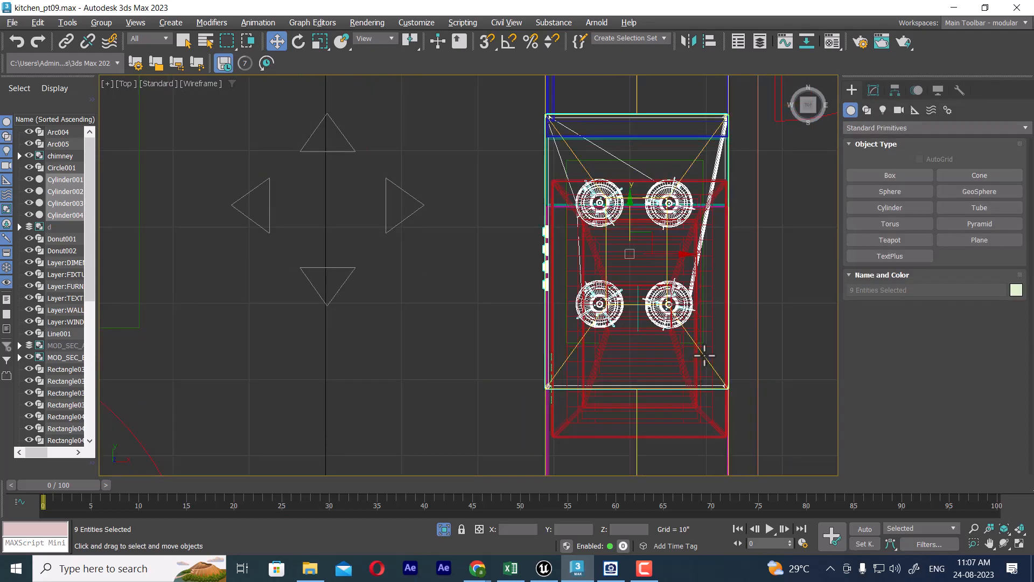
key("alt+q")
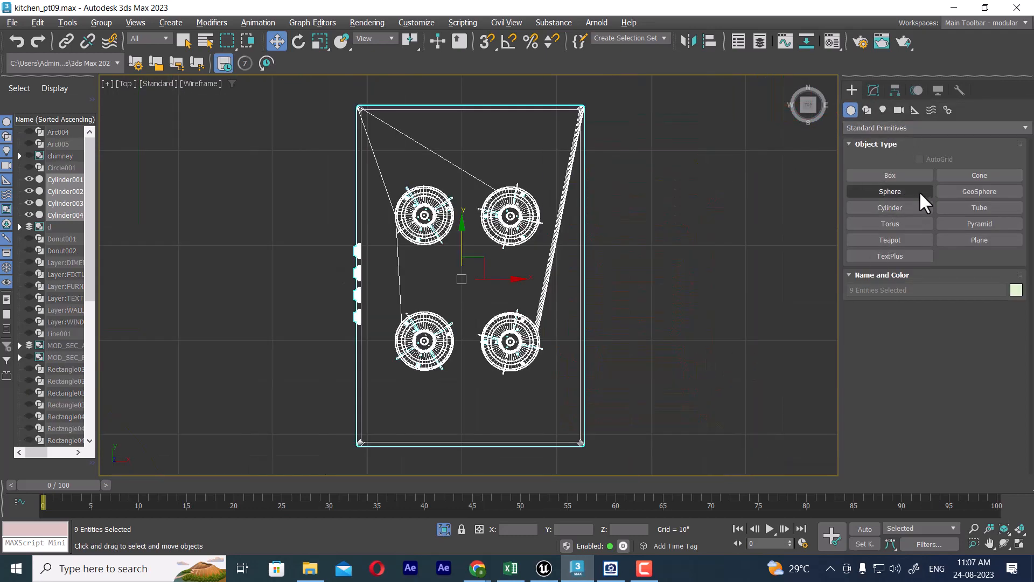
Step: Draw a cylinder about 1" in radius and 1" high inside the stove's back corner on the knob side in the top view
left_click(900, 207)
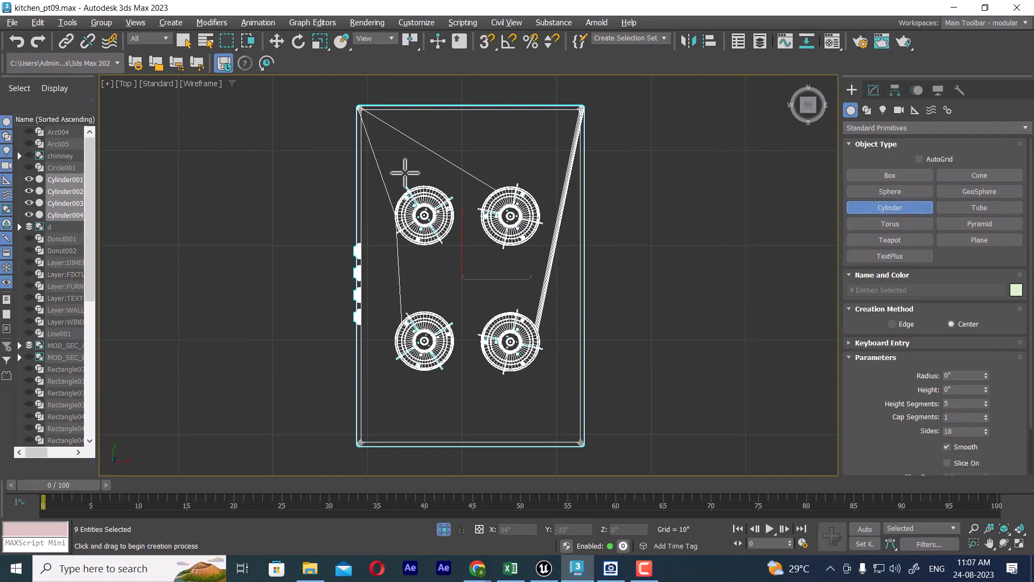
left_click_drag(380, 134, 387, 143)
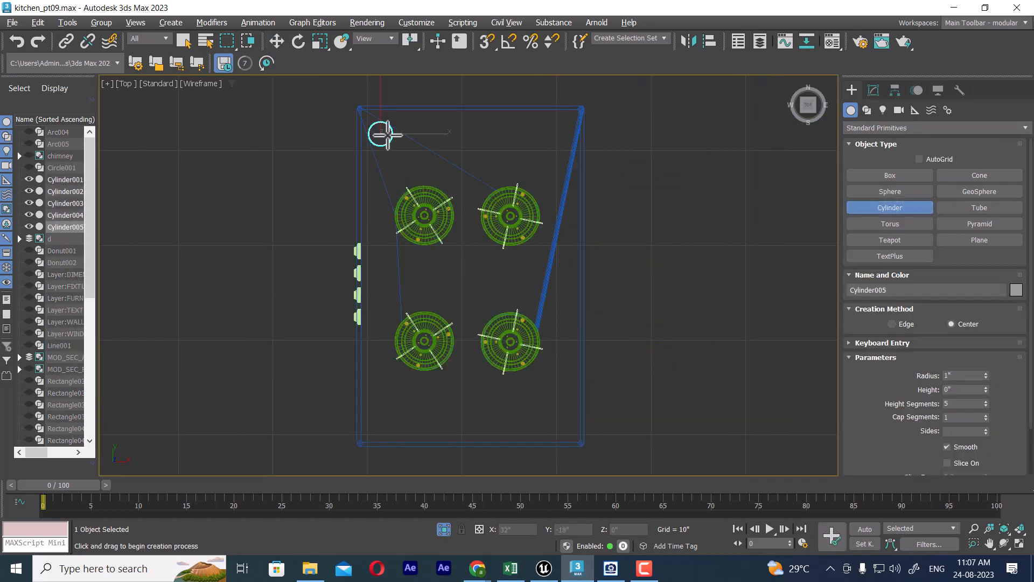
right_click(387, 129)
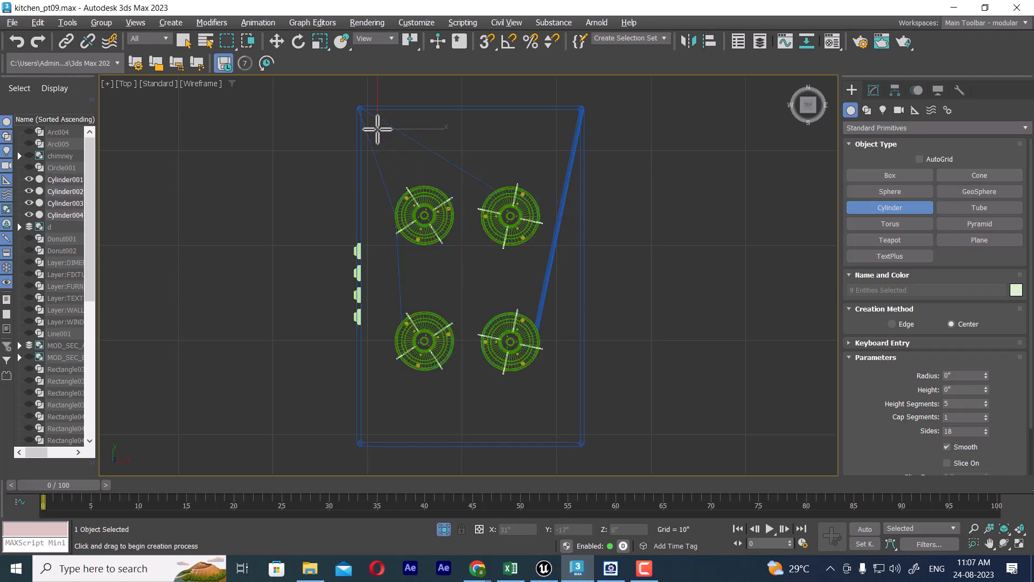
left_click(385, 138)
key("w")
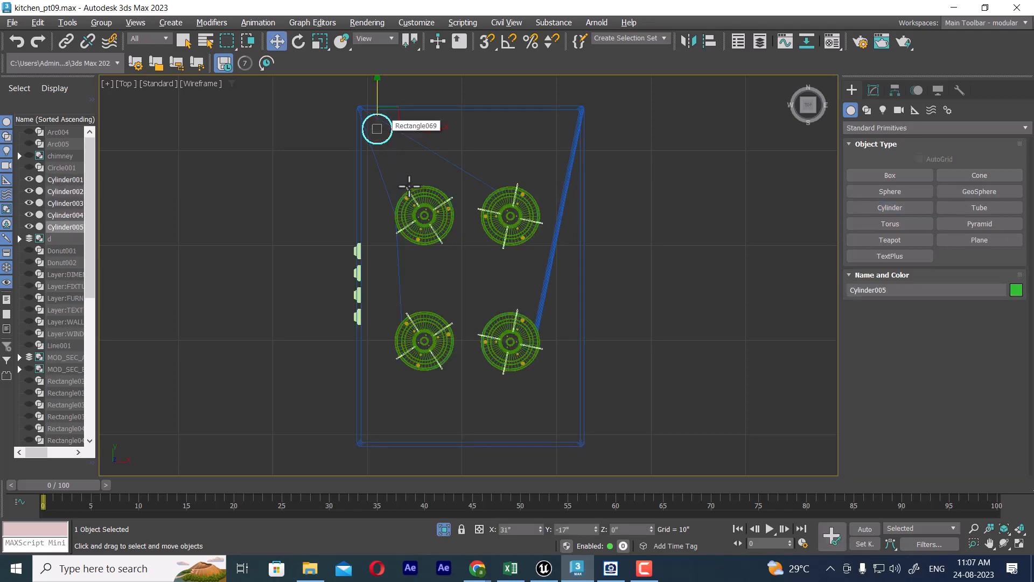
Step: Raise the new cylinder vertically in the front view to just below the underside of the stove body, at about Z 33"
key("f")
scroll(547, 350, "down", 6)
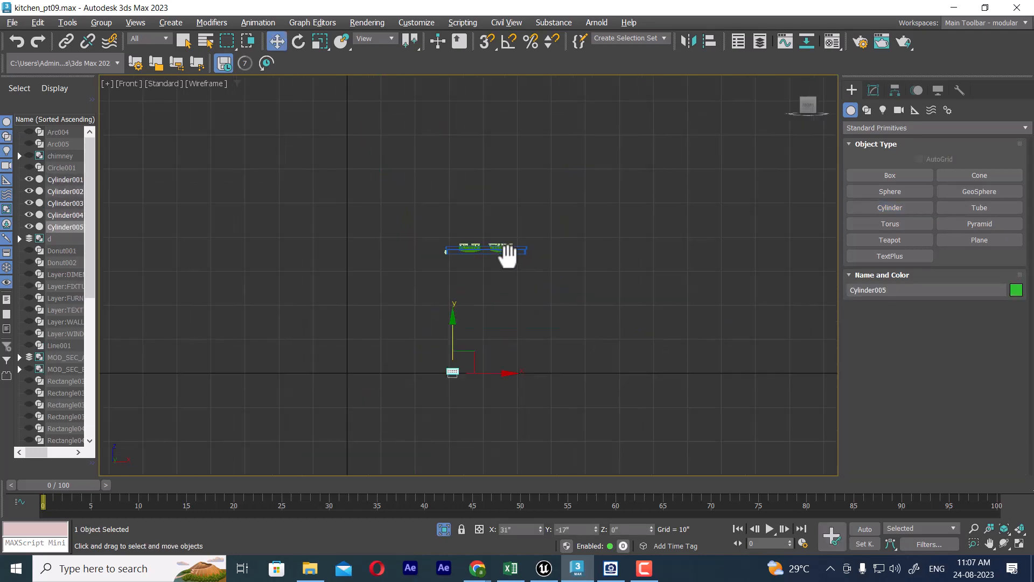
scroll(495, 310, "up", 4)
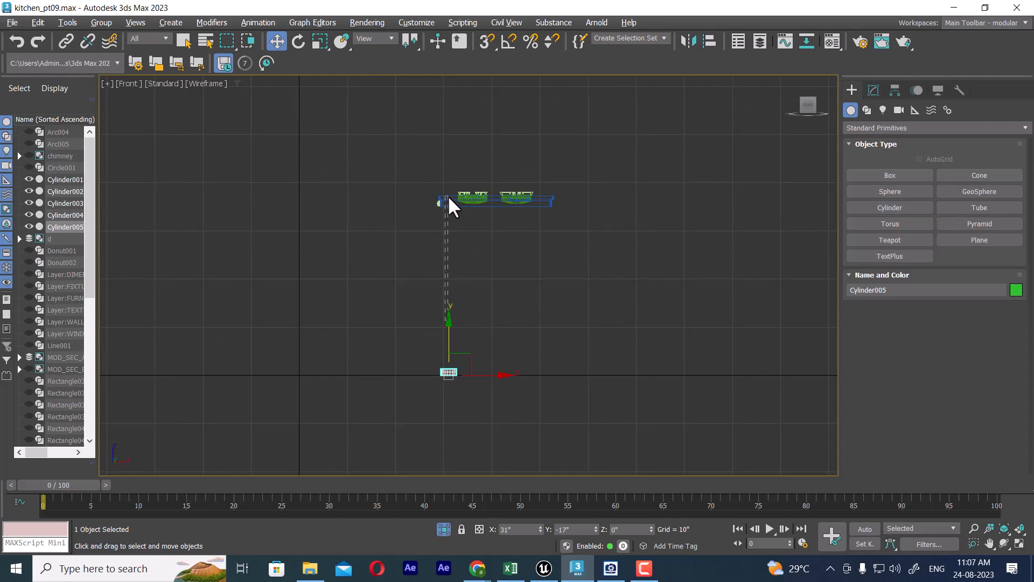
left_click_drag(448, 195, 447, 194)
left_click_drag(470, 341, 448, 371)
left_click(445, 323)
left_click_drag(451, 331, 455, 169)
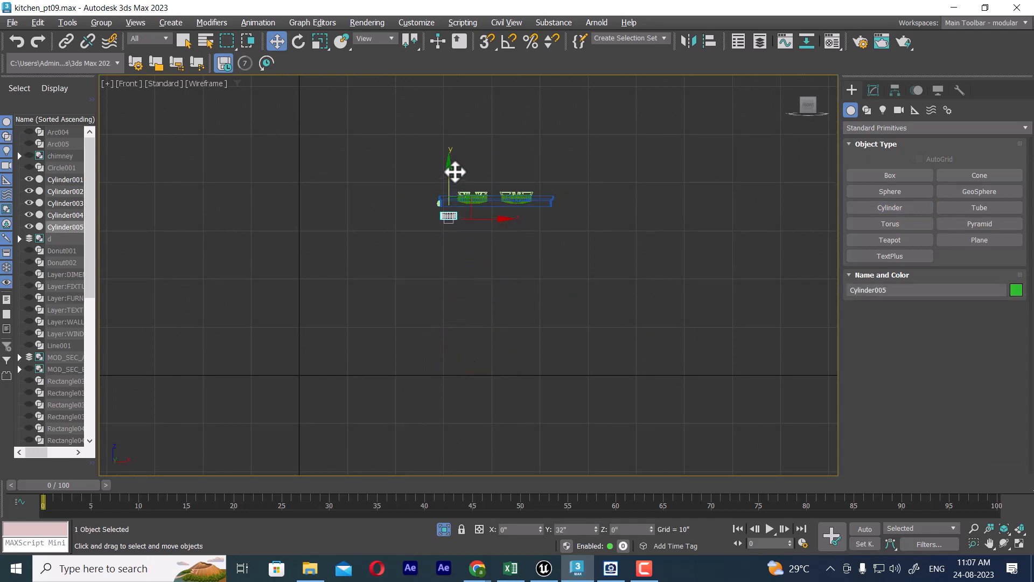
scroll(480, 232, "up", 5)
middle_click_drag(480, 235, 508, 242)
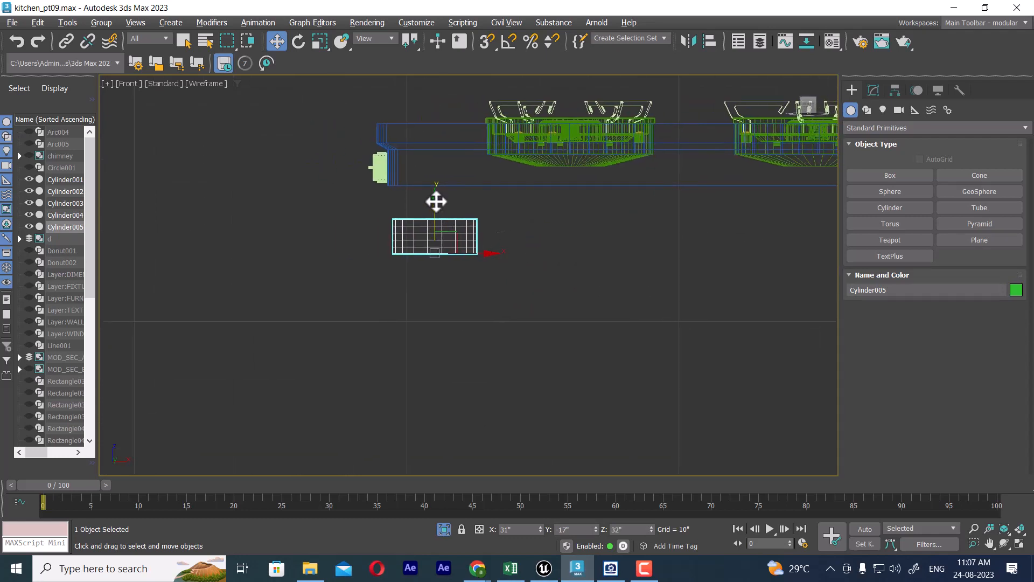
left_click_drag(436, 201, 436, 181)
Step: Unhide all objects but not the layers, and move the cylinder onto the countertop, inset from the knob side at about X 32", Z 34"
right_click(458, 271)
left_click(494, 197)
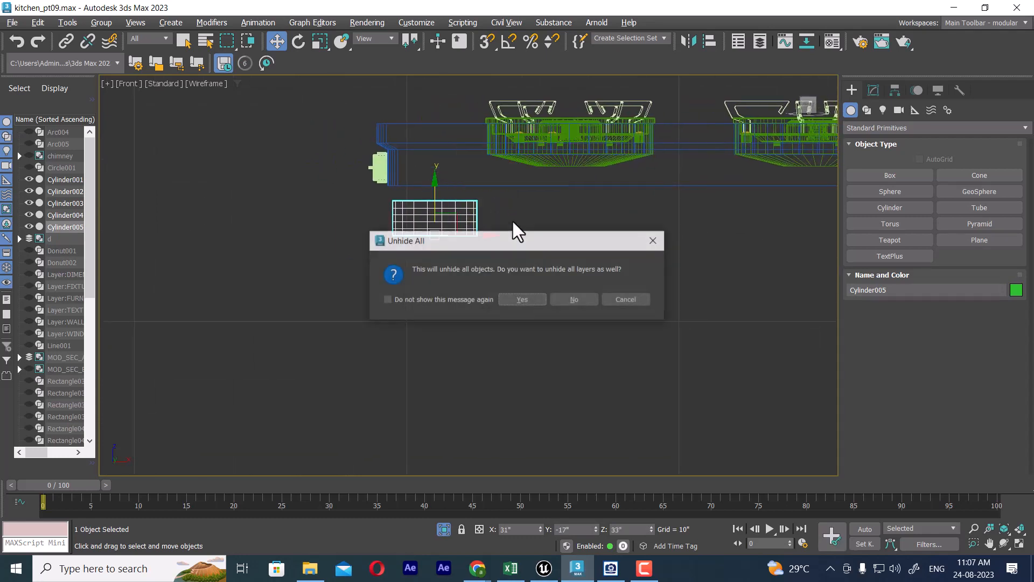
left_click(580, 299)
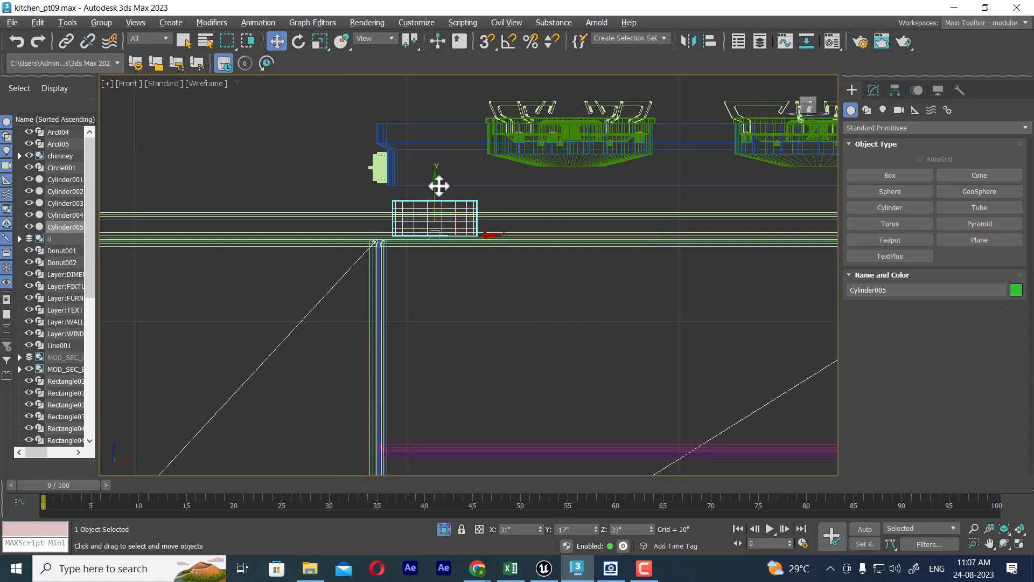
left_click_drag(439, 186, 438, 160)
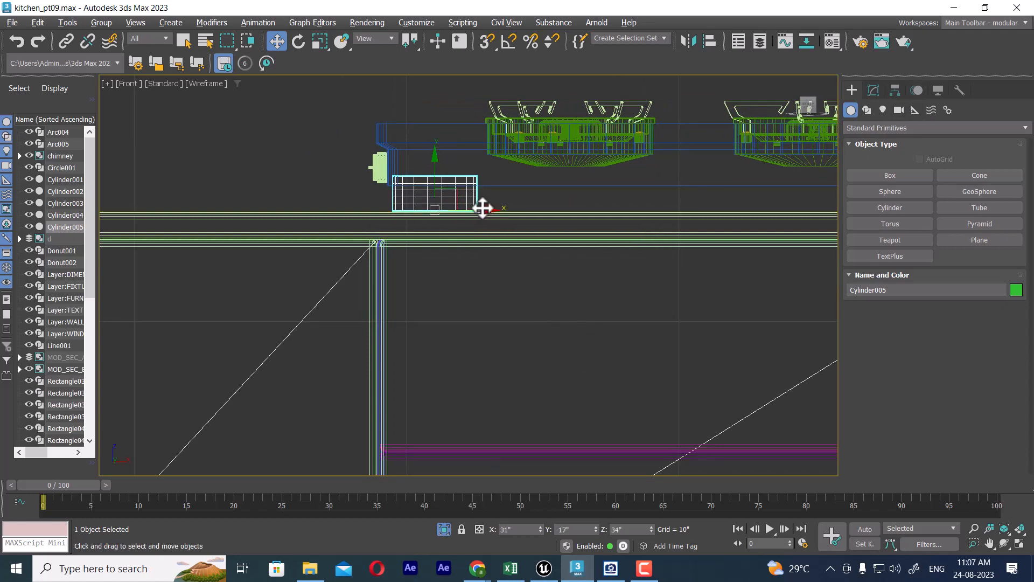
left_click_drag(487, 211, 522, 209)
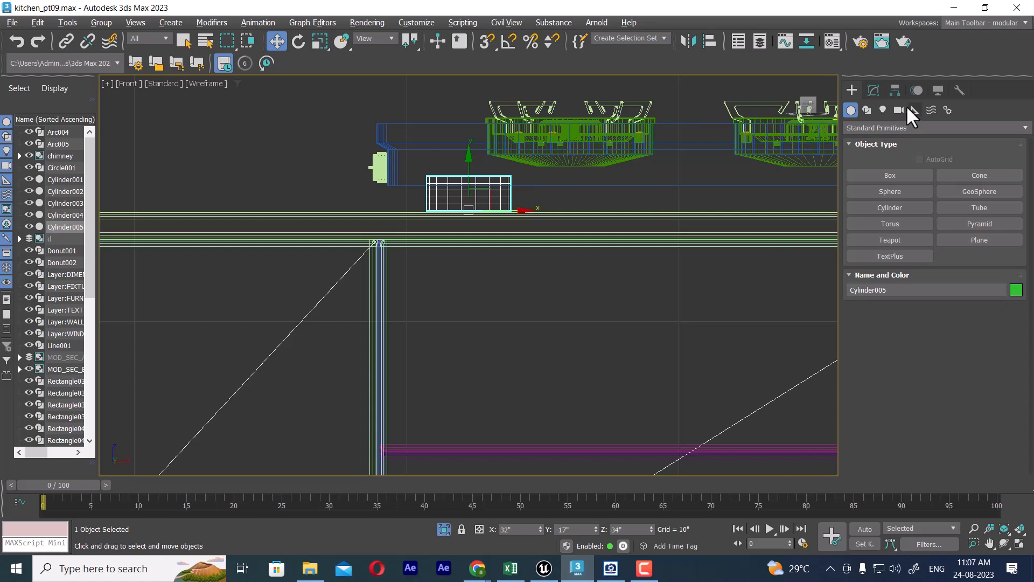
Step: Add a Taper modifier with amount 0.18 to the foot and reduce its base cylinder's radius to roughly half
left_click(874, 90)
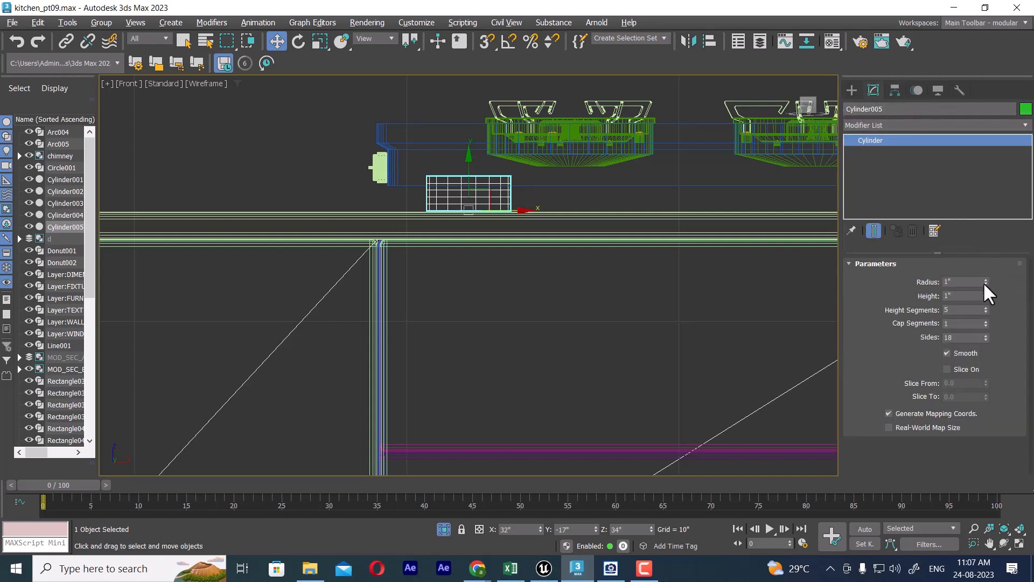
left_click(920, 124)
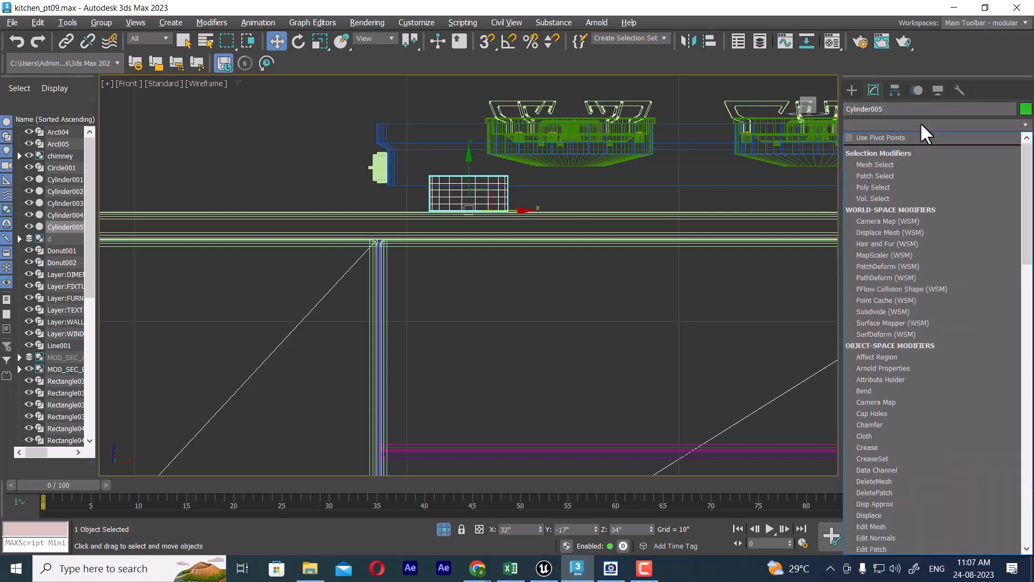
key("t")
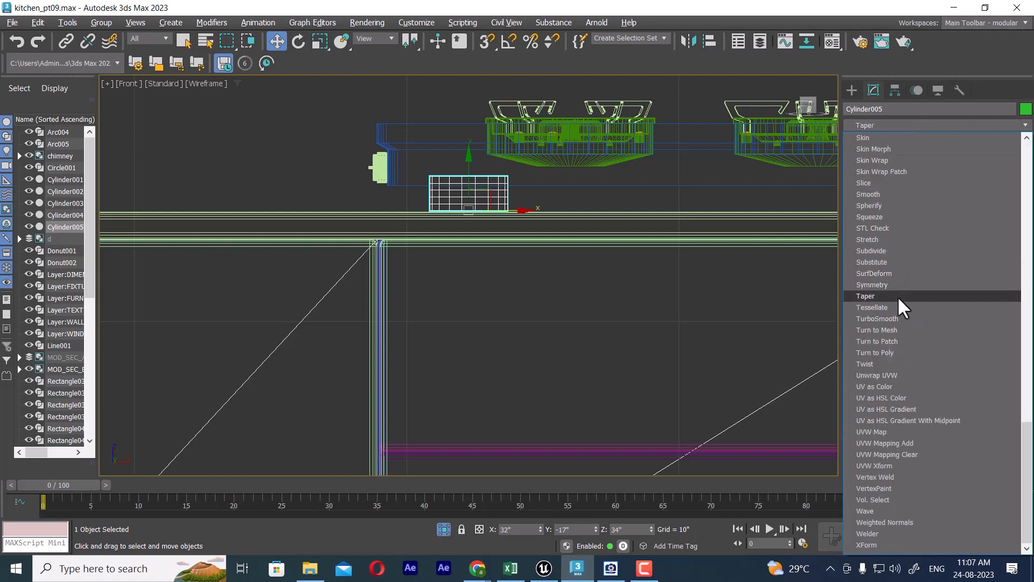
left_click(897, 296)
left_click_drag(968, 289, 970, 279)
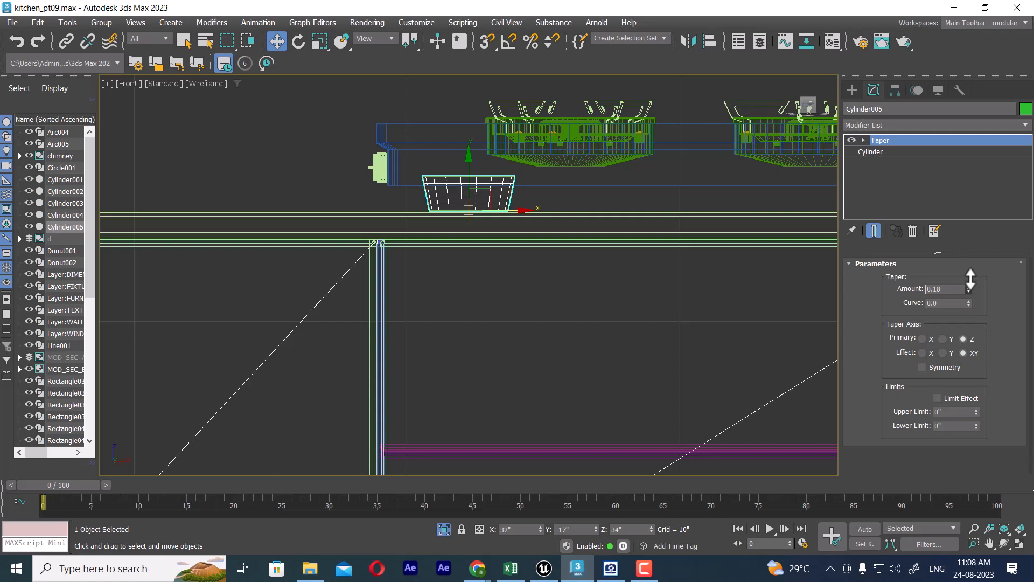
left_click(873, 152)
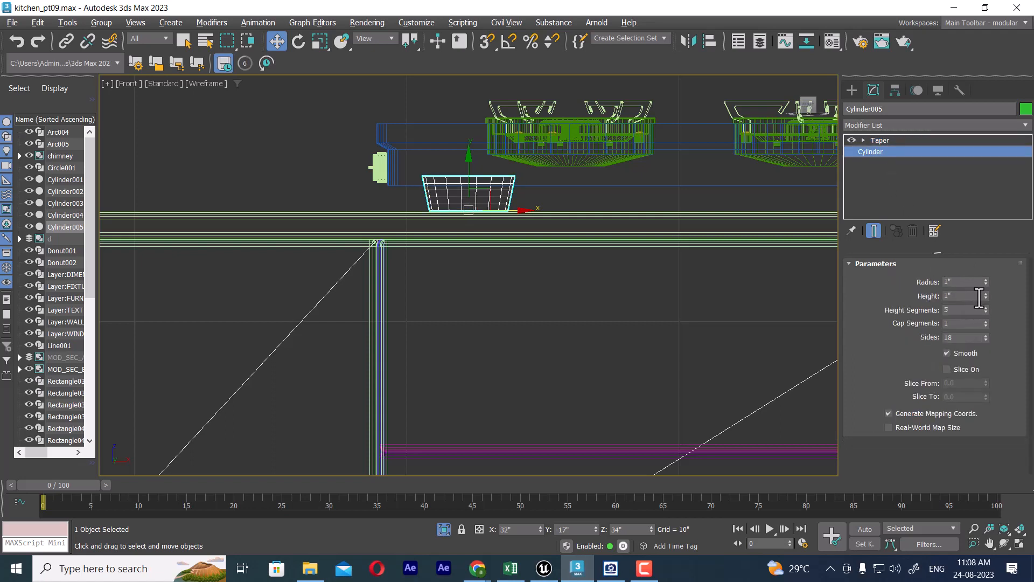
left_click_drag(986, 281, 983, 311)
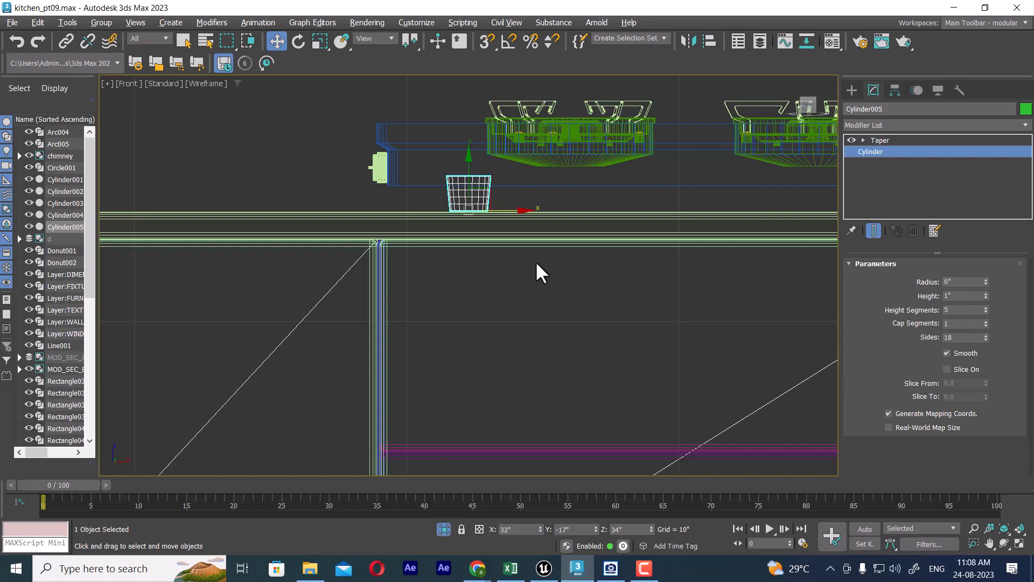
Step: Examine the tapered foot's size and position beneath the stove's corner in the perspective view
middle_click_drag(537, 262, 556, 291)
key("t")
mouse_move(455, 248)
middle_mouse_down()
mouse_move(505, 270)
mouse_move(598, 265)
mouse_move(573, 236)
middle_mouse_up()
key("p")
middle_click_drag(512, 262, 665, 278)
middle_click_drag(428, 282, 541, 284)
scroll(457, 274, "up", 3)
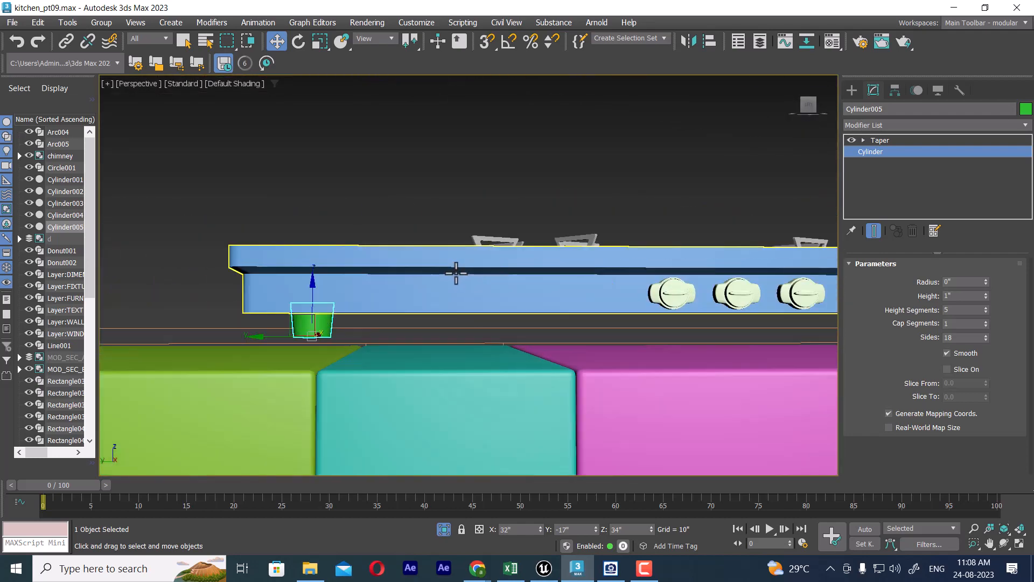
middle_click_drag(386, 273, 448, 229)
Step: Lower the foot slightly in the front view so its base rests on the countertop
key("f")
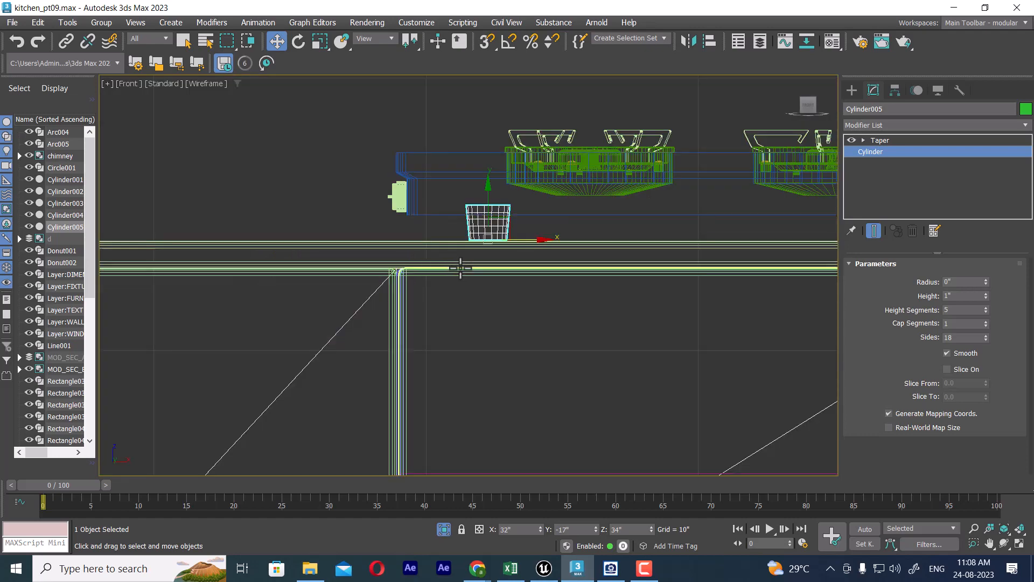
scroll(481, 224, "up", 5)
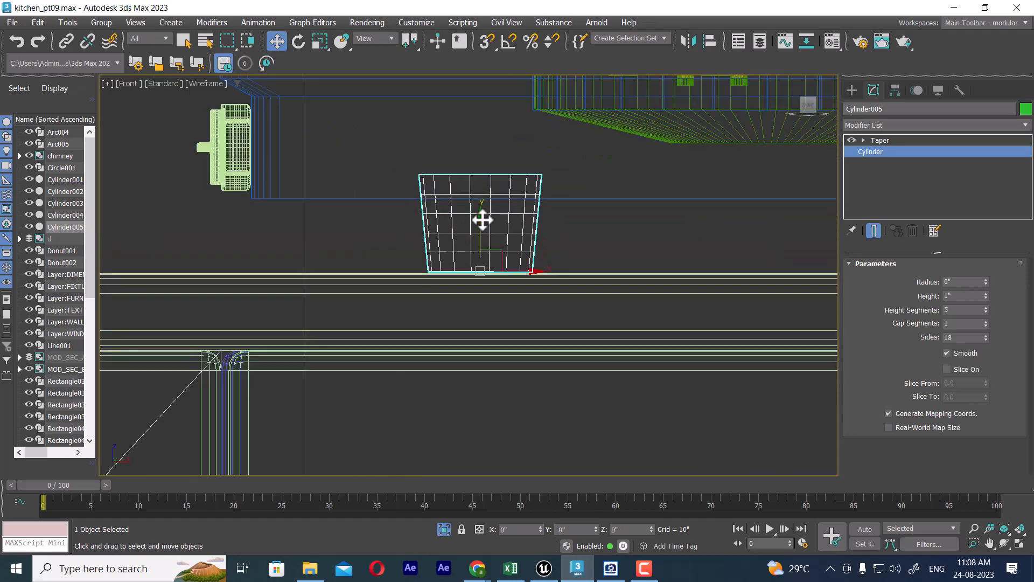
scroll(517, 253, "down", 5)
scroll(517, 252, "down", 2)
middle_click_drag(563, 248, 357, 251)
Step: Inspect the foot's position along the stove's length in the left view
key("l")
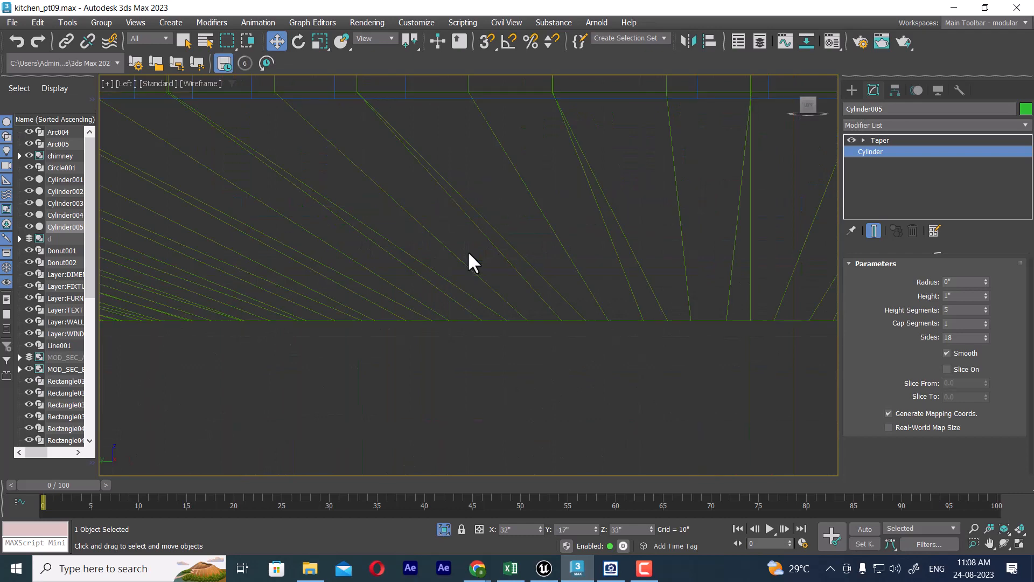
scroll(469, 259, "down", 10)
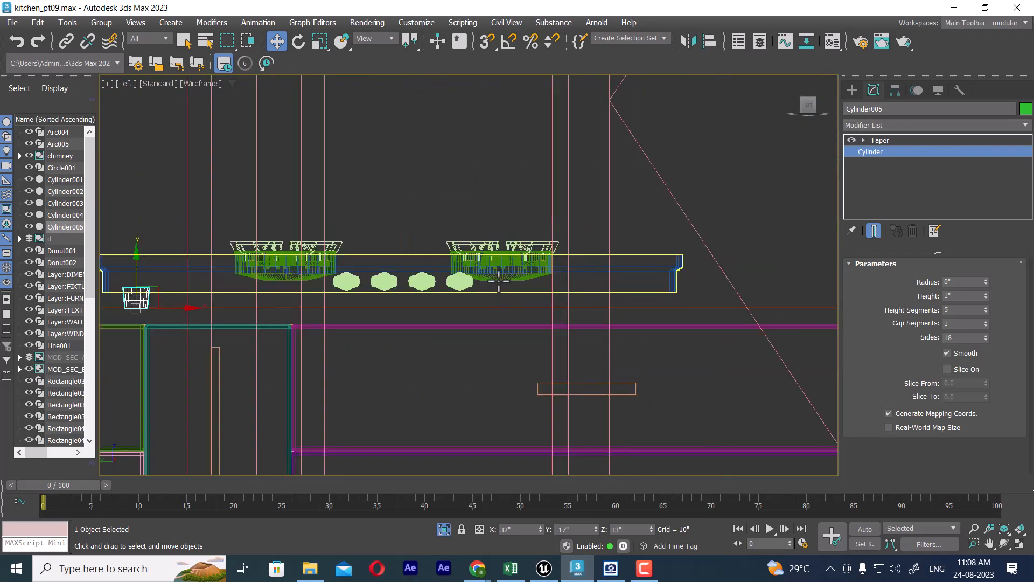
scroll(372, 311, "up", 6)
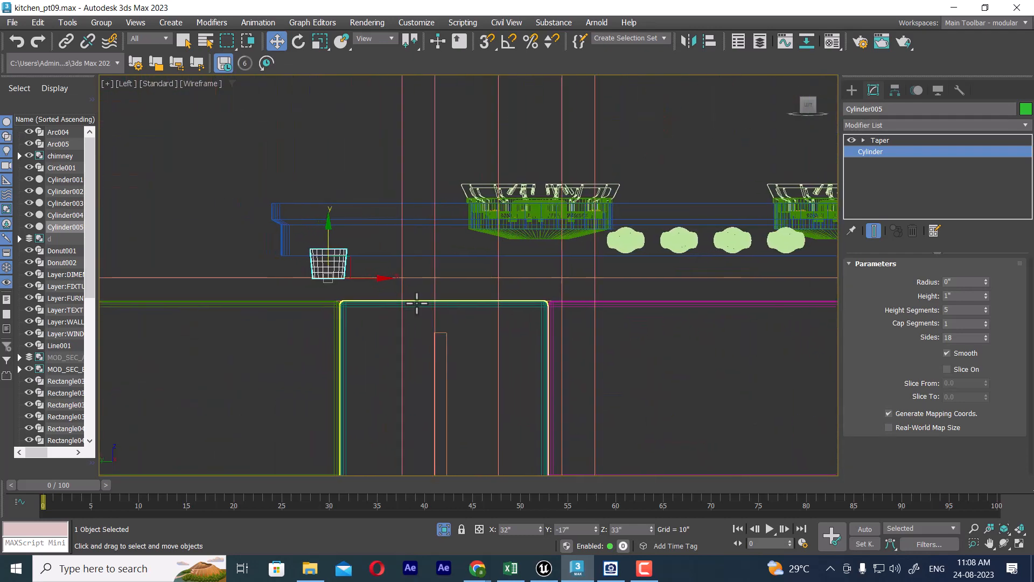
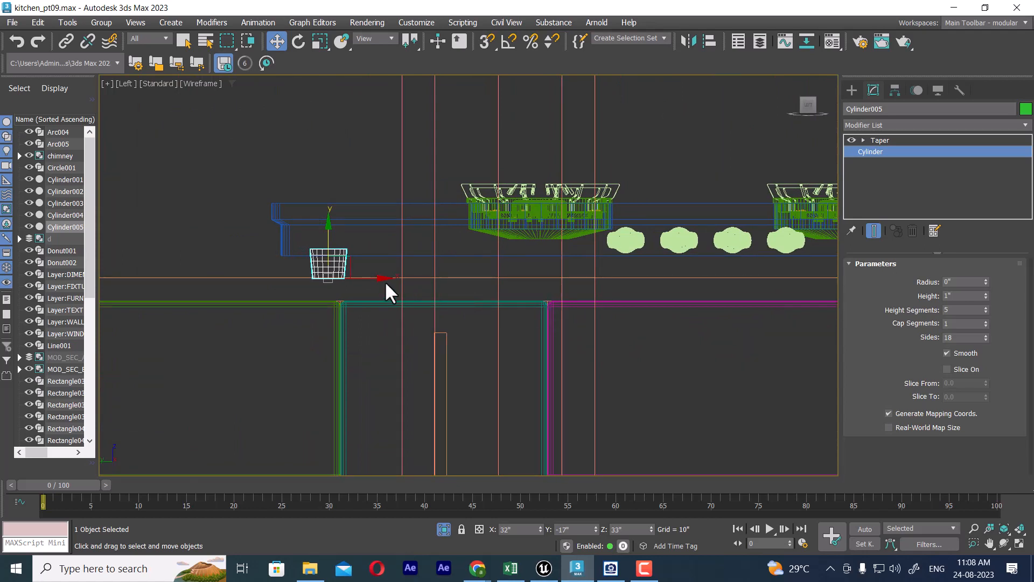
Step: Mirror the tapered foot along the X axis as a copy with a 30" offset, beneath the stove's opposite end
scroll(410, 278, "down", 2)
middle_click_drag(424, 276, 344, 275)
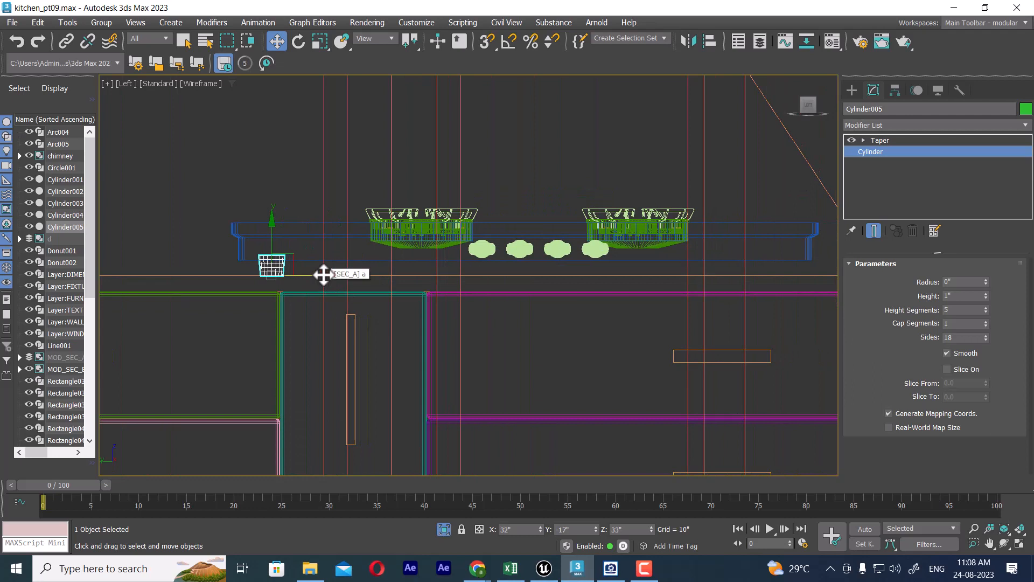
left_click(688, 39)
mouse_move(476, 161)
left_mouse_down()
mouse_move(688, 121)
mouse_move(834, 117)
left_mouse_up()
left_click(710, 271)
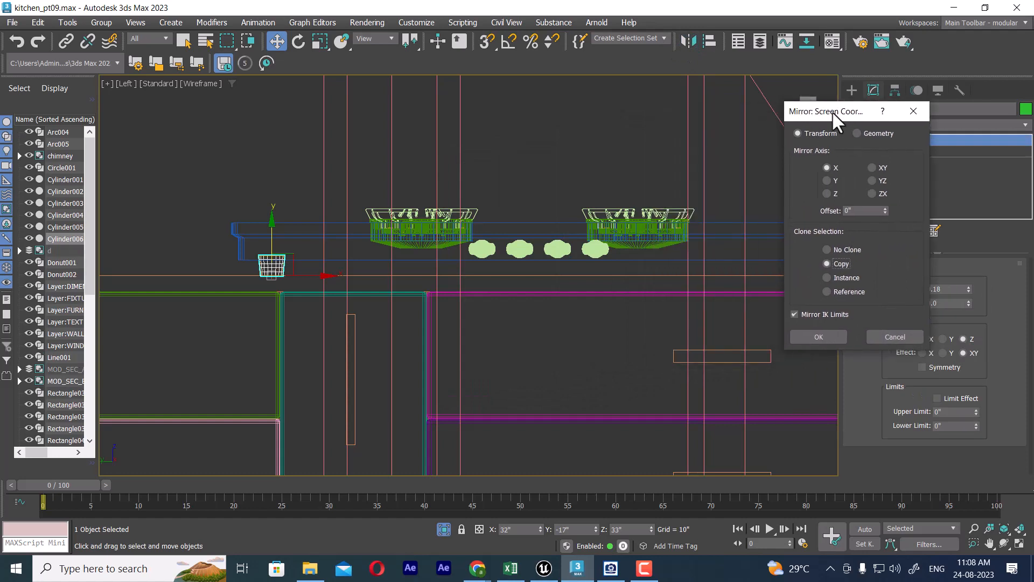
left_click_drag(884, 212, 427, 118)
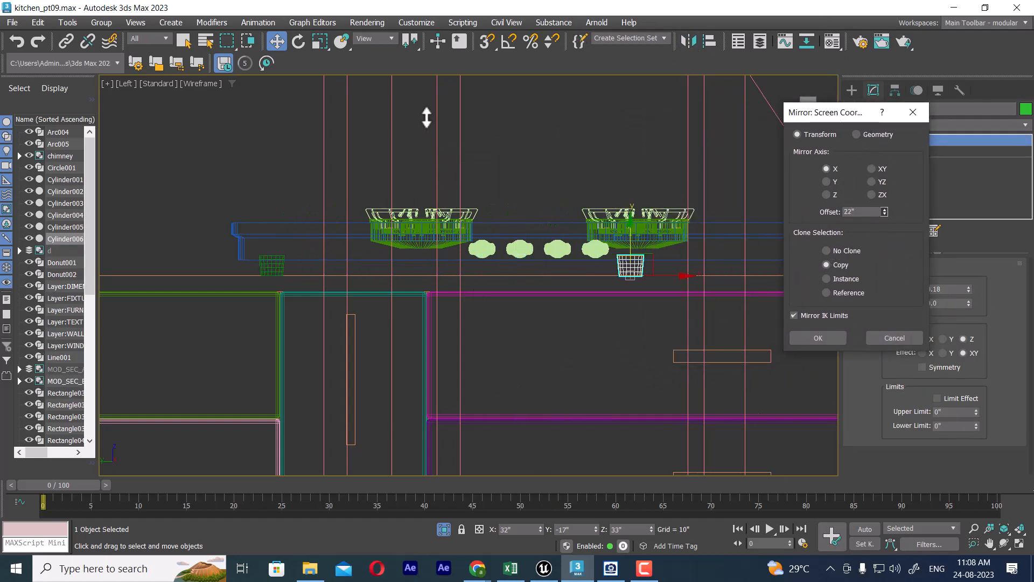
left_click_drag(792, 111, 57, 150)
left_click_drag(129, 235, 125, 216)
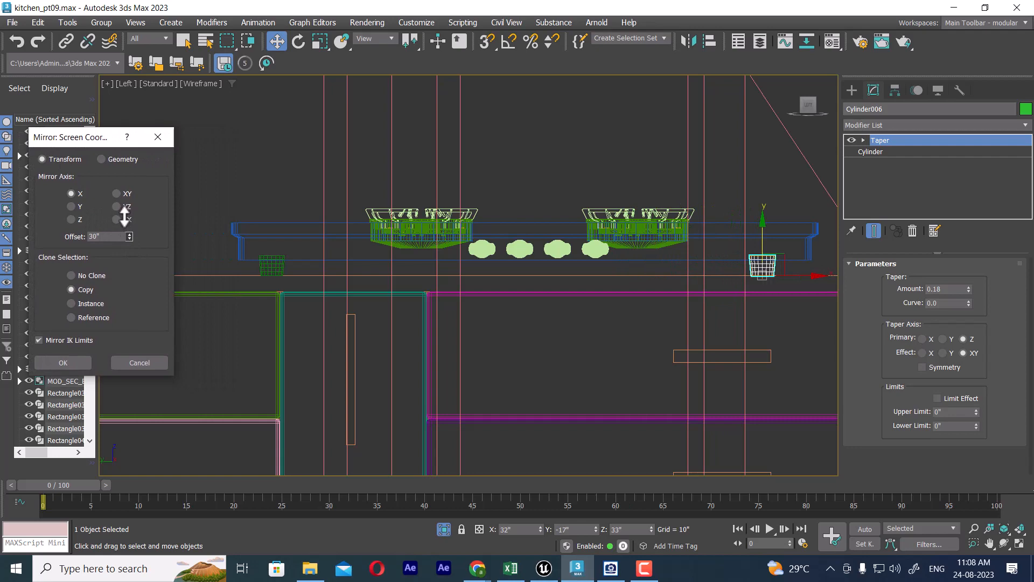
left_click(65, 362)
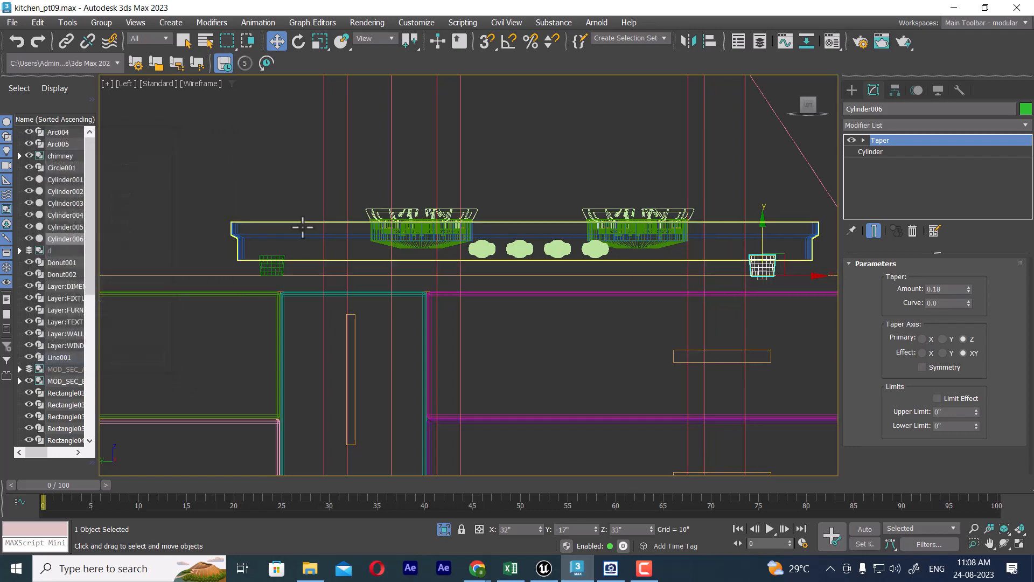
Step: Copy both feet together about 16" along X in the top view to support the stove's other long side
left_click(278, 264, "ctrl")
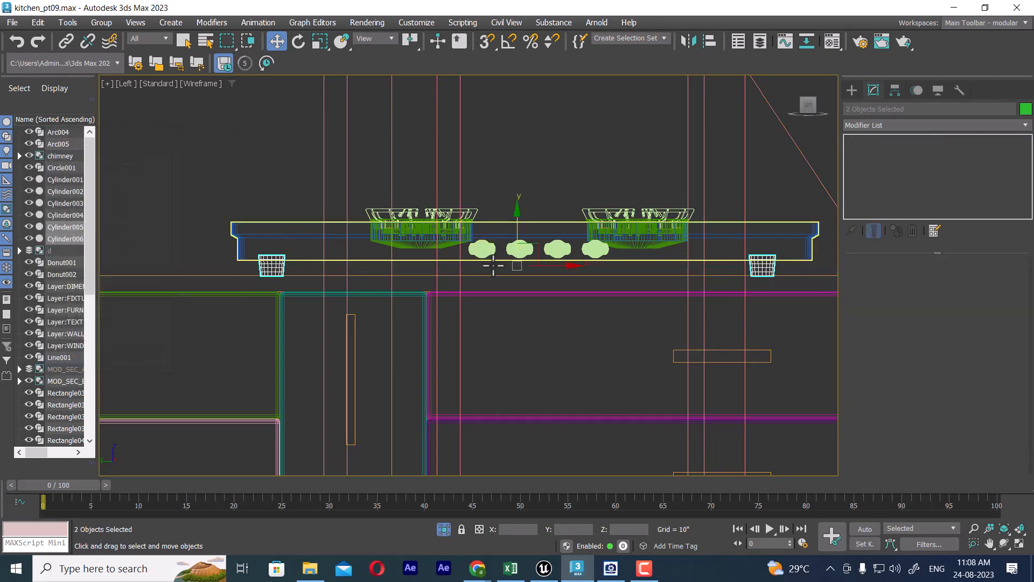
key("t")
left_click_drag(484, 241, 630, 242)
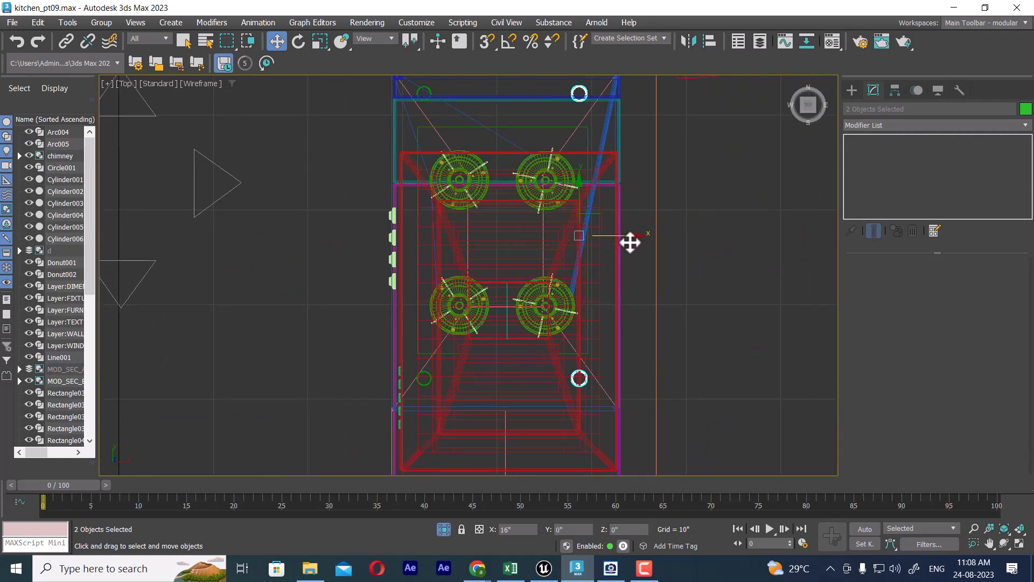
left_click(518, 340)
Step: Select the whole stove with its burners, knobs and feet in the perspective view and isolate the selection
key("p")
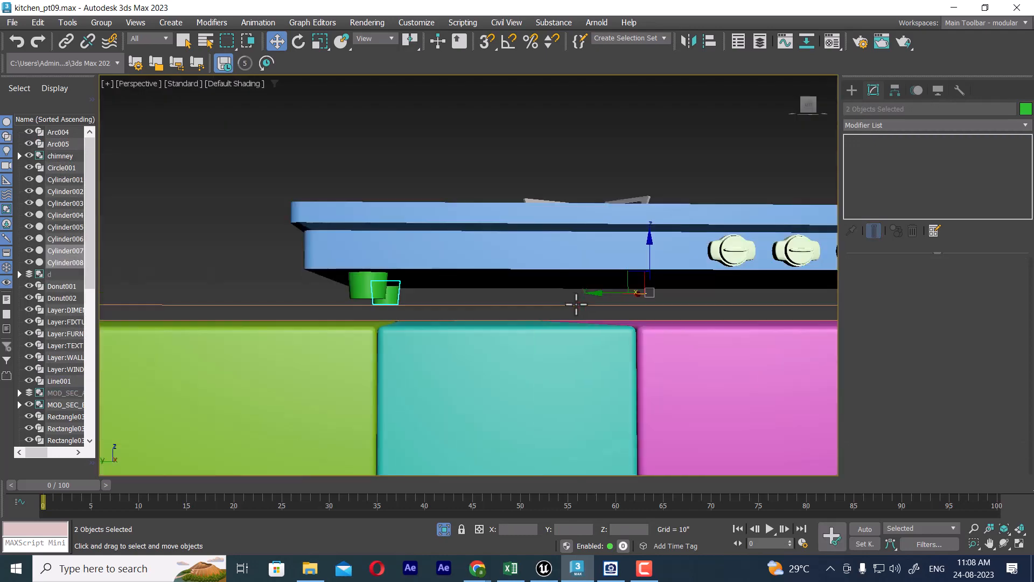
middle_click_drag(576, 305, 436, 247, "alt")
middle_click_drag(334, 208, 290, 205)
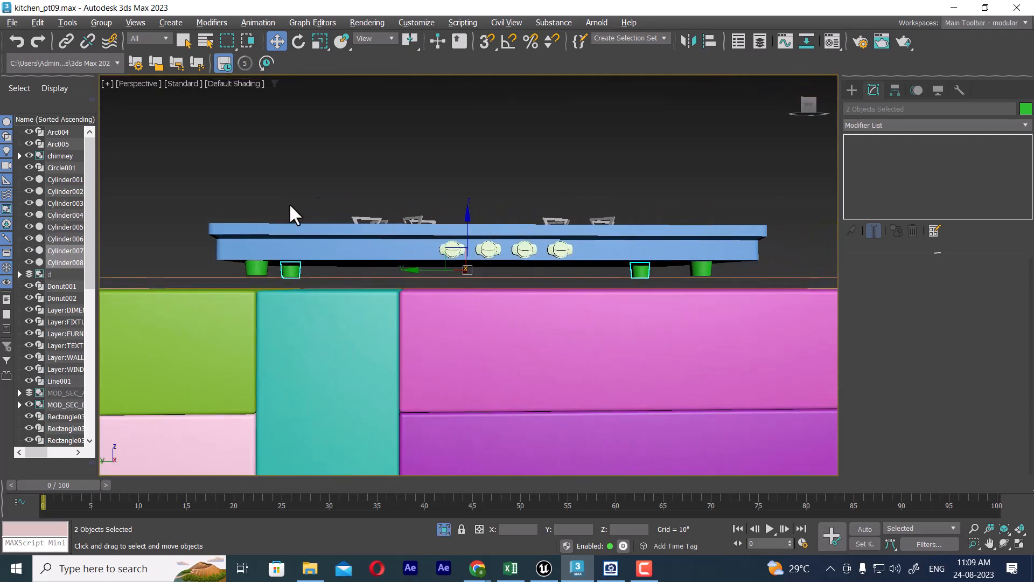
left_click_drag(187, 197, 567, 247)
left_click_drag(767, 271, 767, 270)
mouse_move(577, 271)
middle_mouse_down("alt")
mouse_move(595, 357)
mouse_move(672, 333)
mouse_move(621, 312)
mouse_move(612, 270)
mouse_move(587, 286)
middle_mouse_up("alt")
key("alt+q")
Step: Group the selected stove parts under the name "stove"
left_click(170, 22)
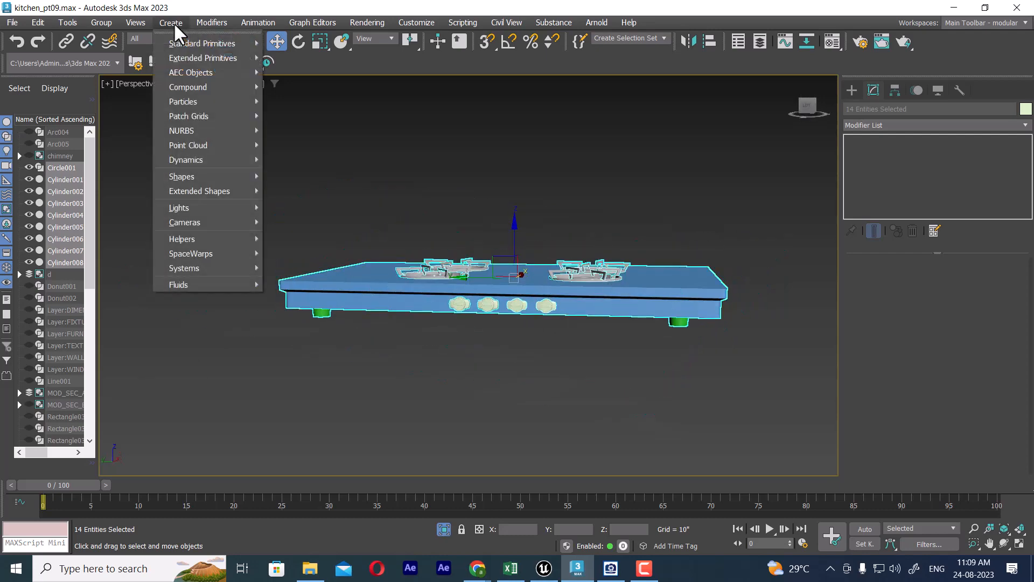
mouse_move(135, 22)
mouse_move(101, 25)
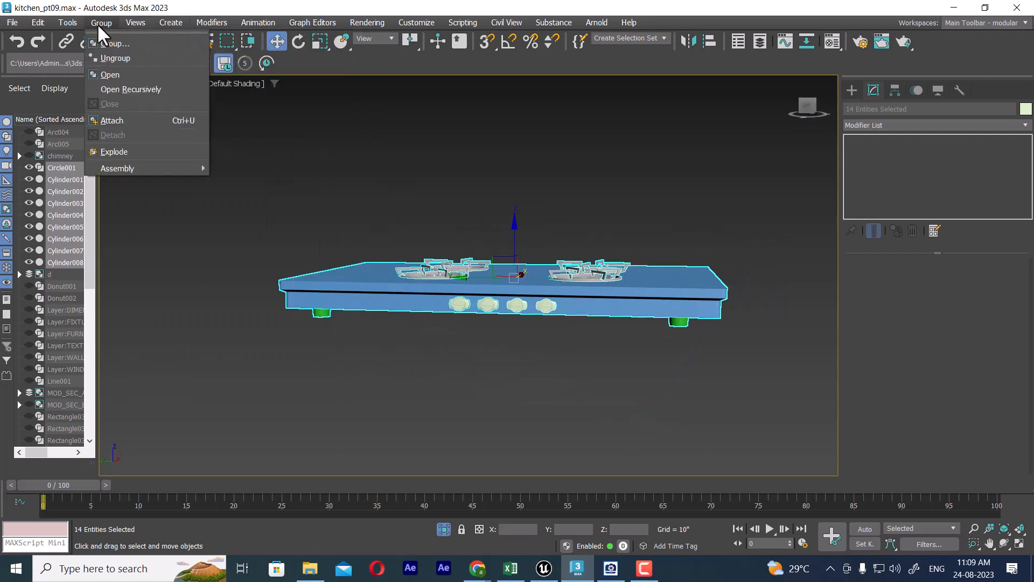
left_click(130, 46)
type("stove")
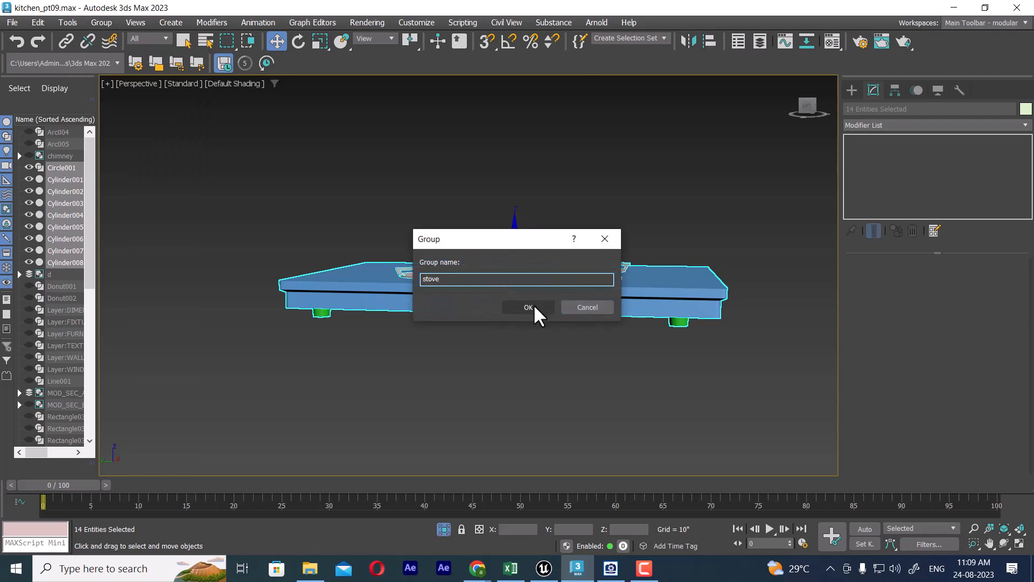
left_click(533, 307)
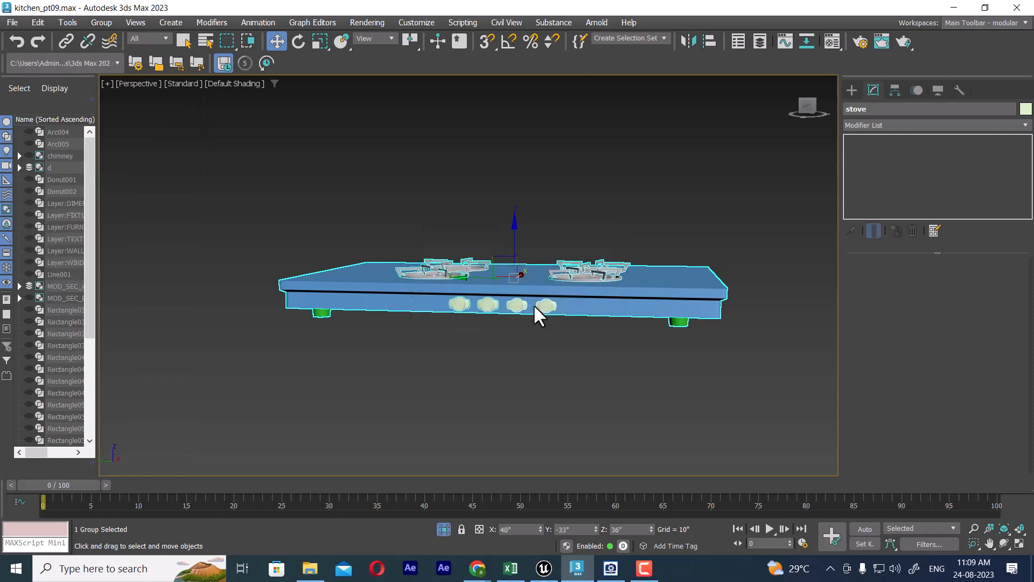
Step: Assign the grey 03 - Default material to the stove group
middle_click_drag(554, 347, 551, 213, "alt")
right_click(547, 204)
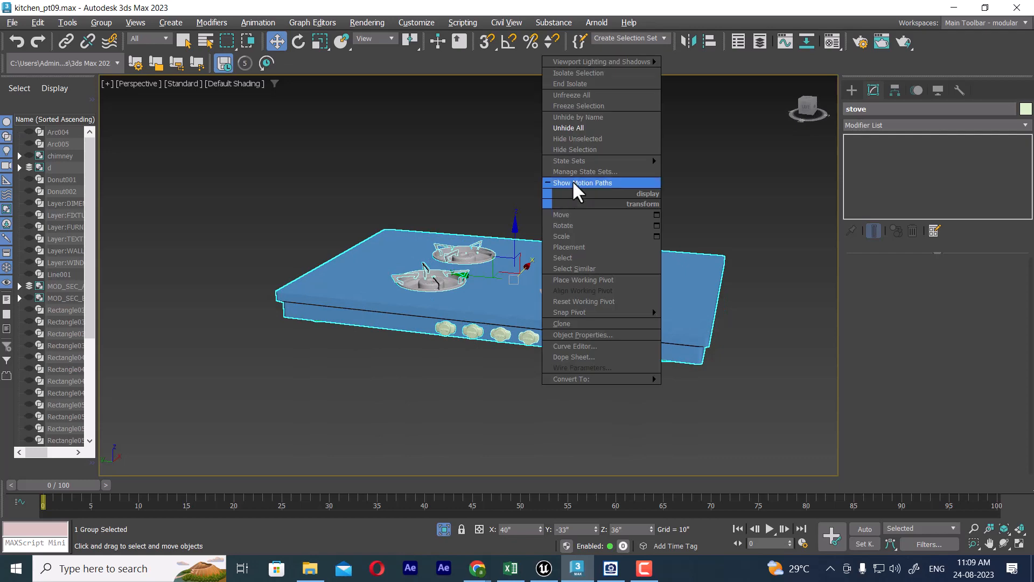
key("m")
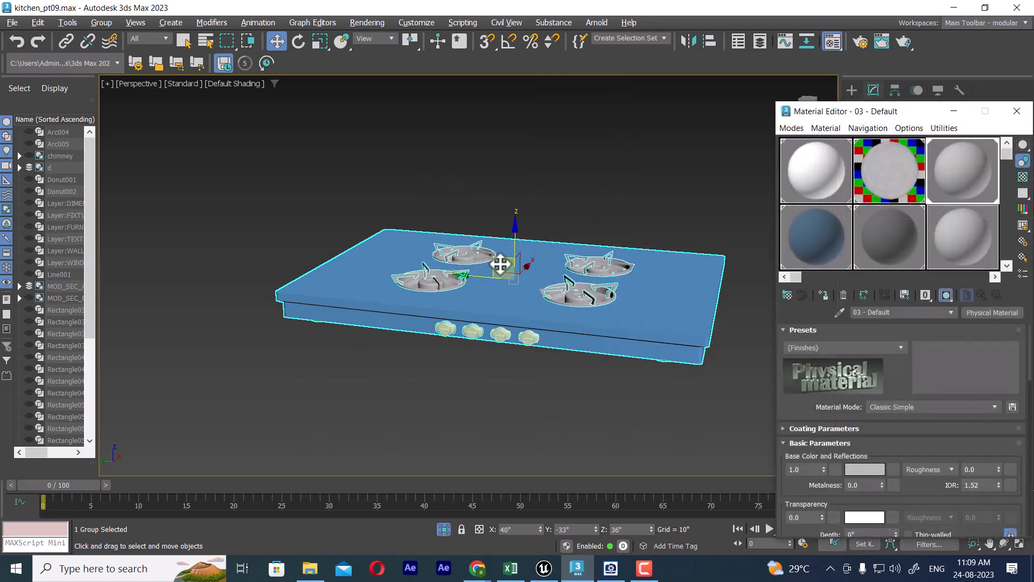
left_click(566, 180)
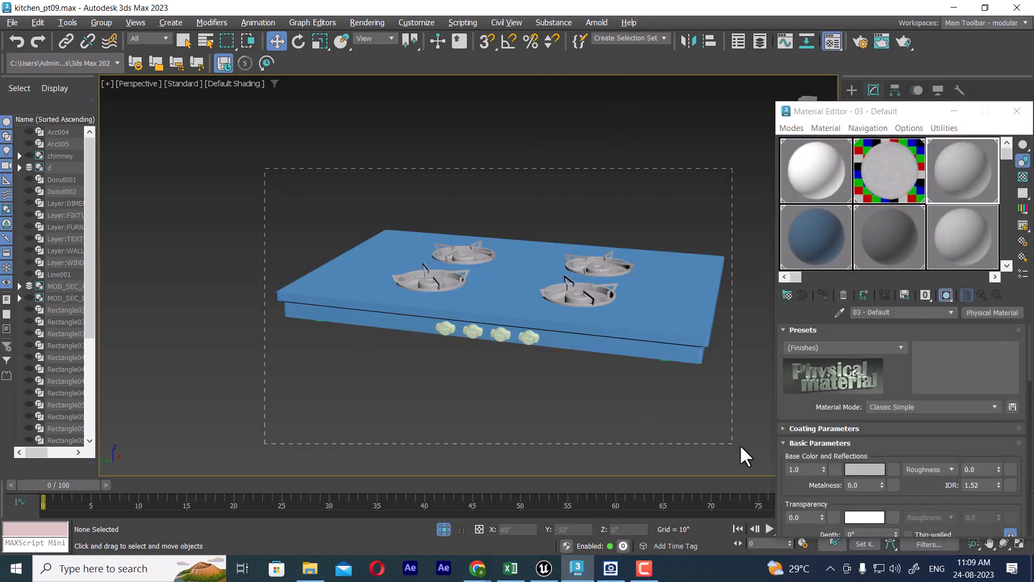
left_click_drag(741, 446, 742, 447)
left_click(958, 166)
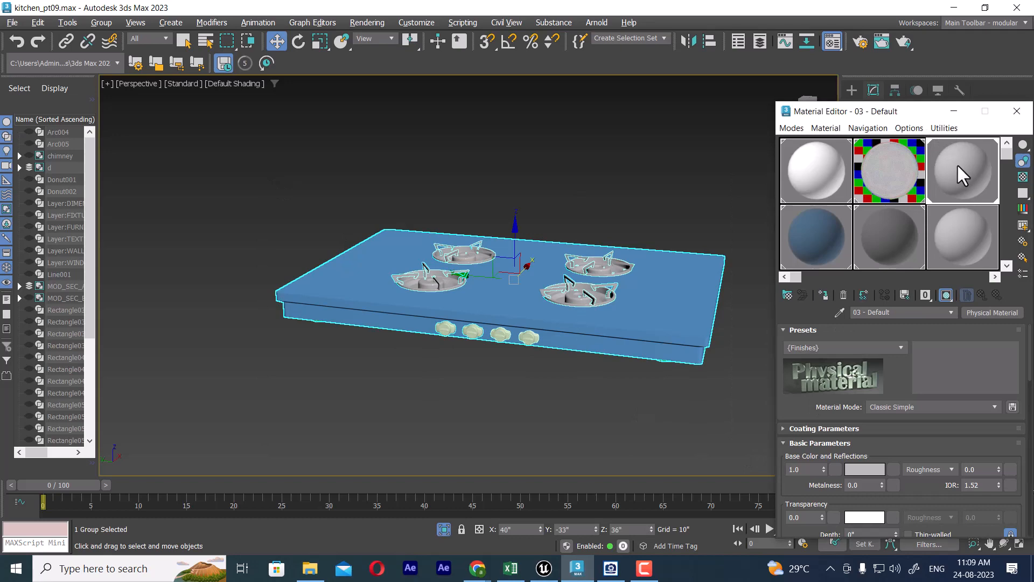
left_click(823, 294)
left_click(571, 422)
middle_click_drag(571, 421, 571, 332, "alt")
left_click(1018, 111)
Step: Unhide all the kitchen objects around the isolated stove
middle_click_drag(547, 381, 522, 282, "alt")
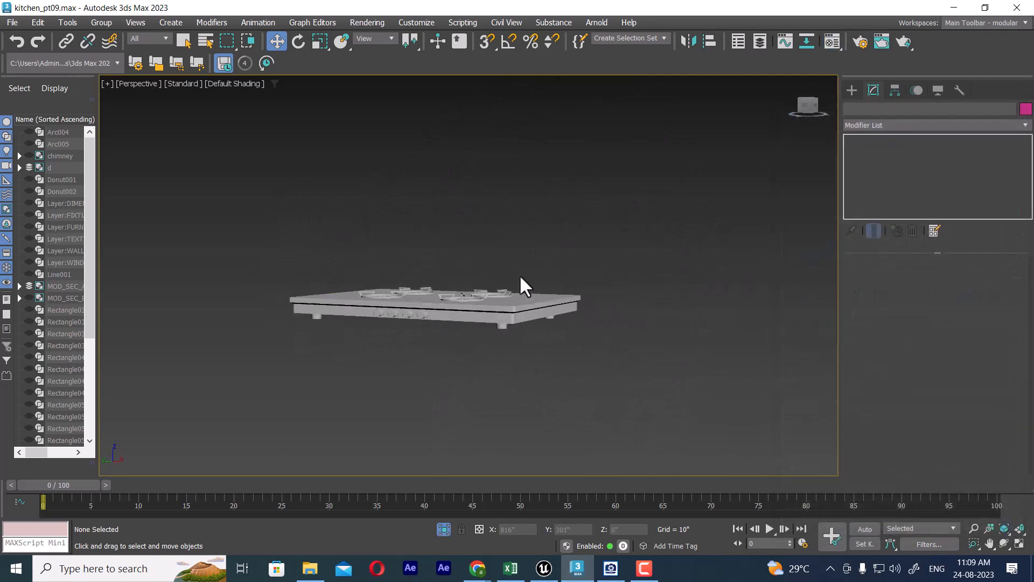
right_click(519, 275)
left_click(574, 215)
left_click(573, 300)
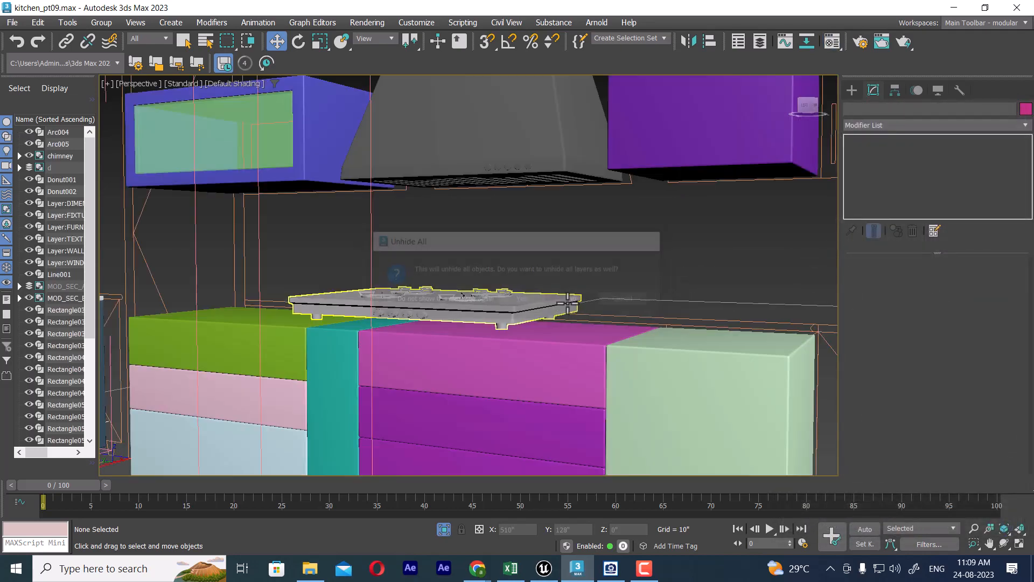
Step: Examine the stove's position on the countertop and under the chimney in the front, left and perspective views
key("f")
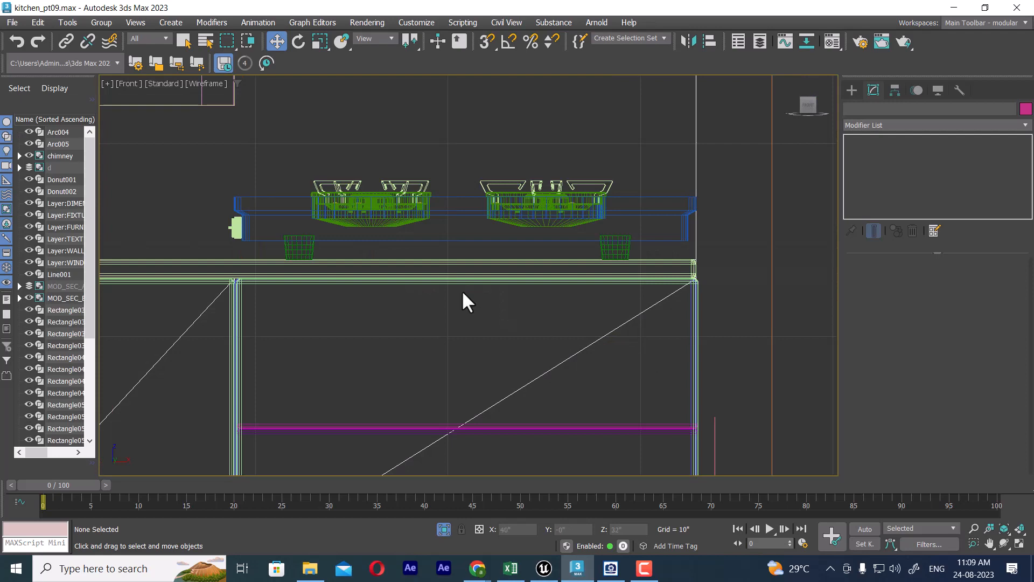
key("l")
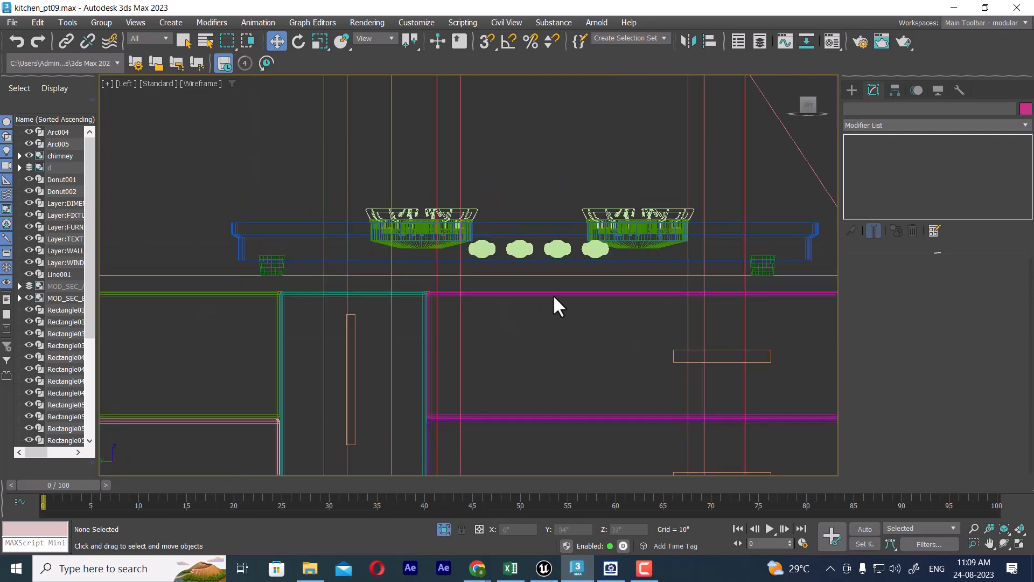
scroll(555, 291, "down", 3)
scroll(669, 302, "up", 1)
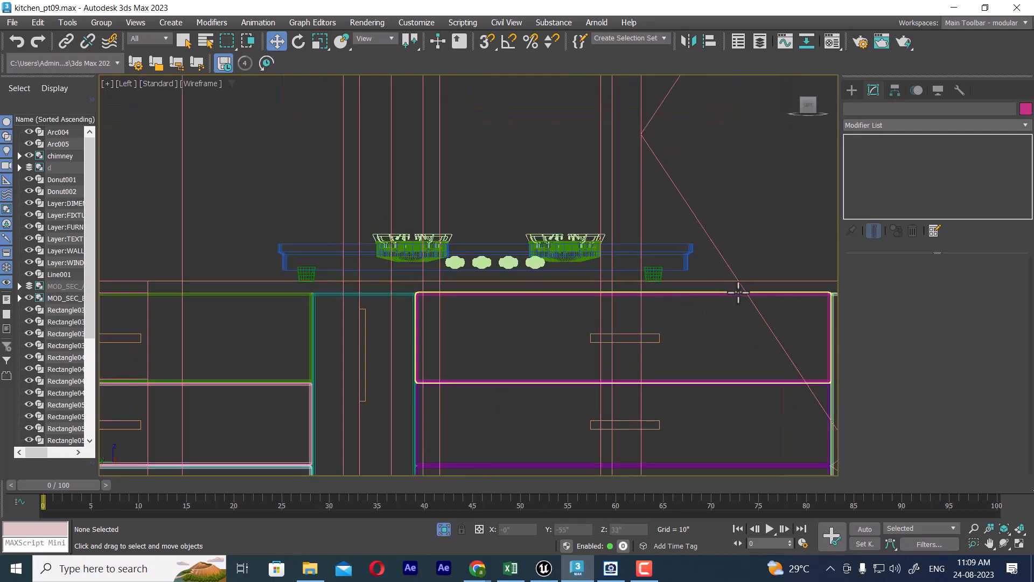
middle_click_drag(739, 292, 651, 326)
key("p")
scroll(561, 381, "up", 1)
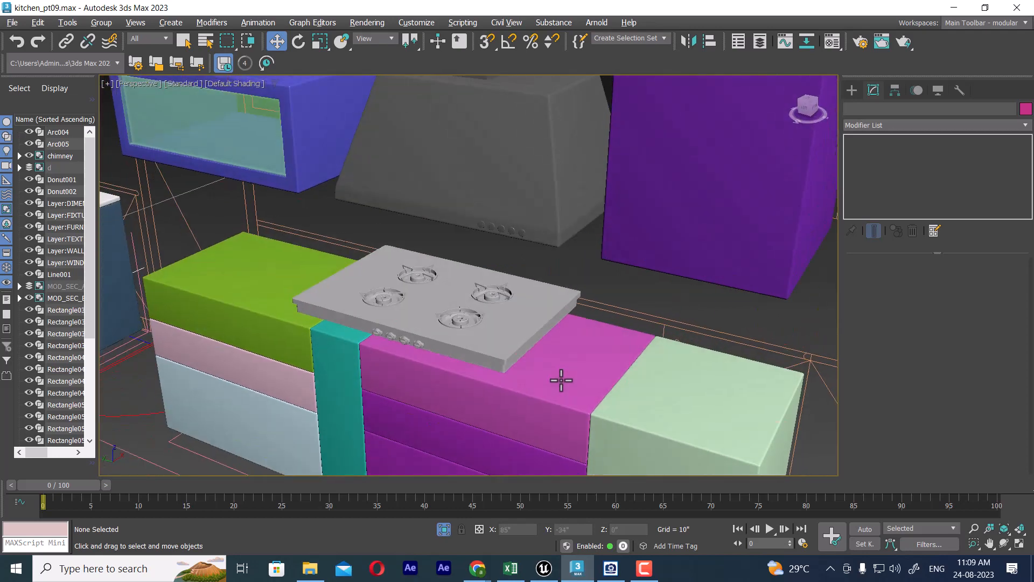
middle_click_drag(558, 365, 616, 339, "alt")
middle_click_drag(474, 226, 599, 306)
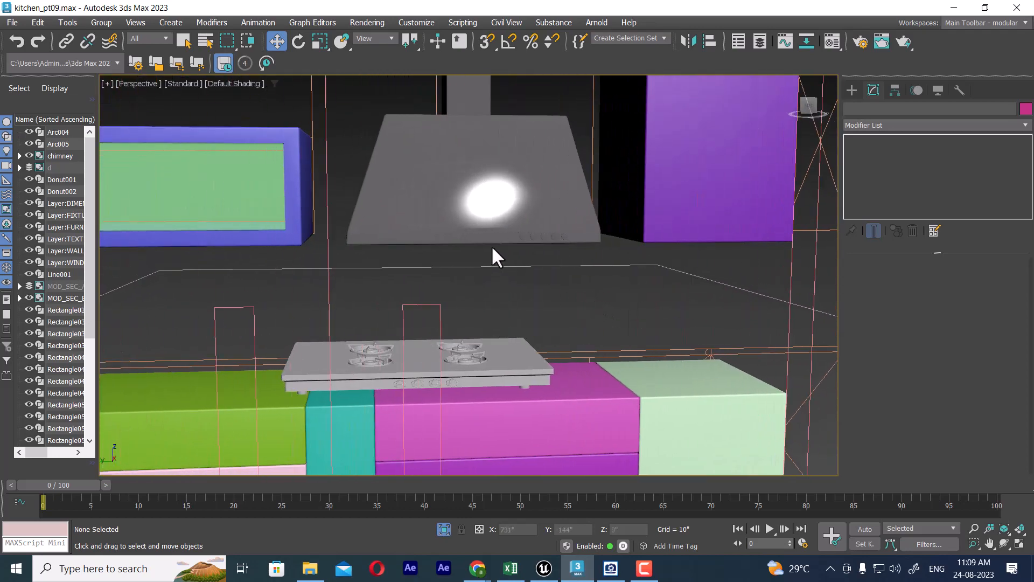
Step: Try shifting the chimney along Y to line it up above the stove
left_click(474, 242)
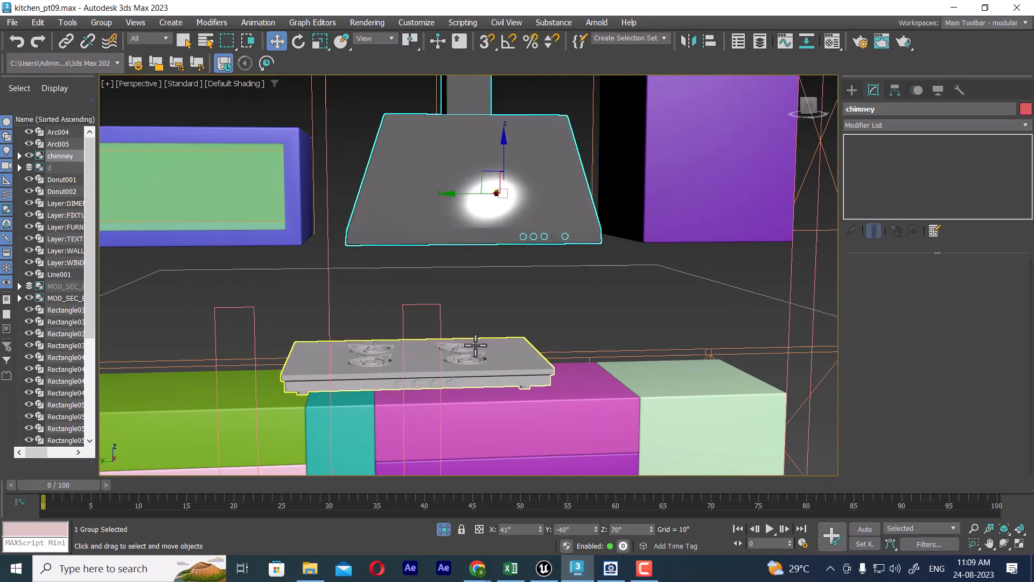
key("t")
scroll(522, 312, "down", 2)
scroll(512, 313, "up", 2)
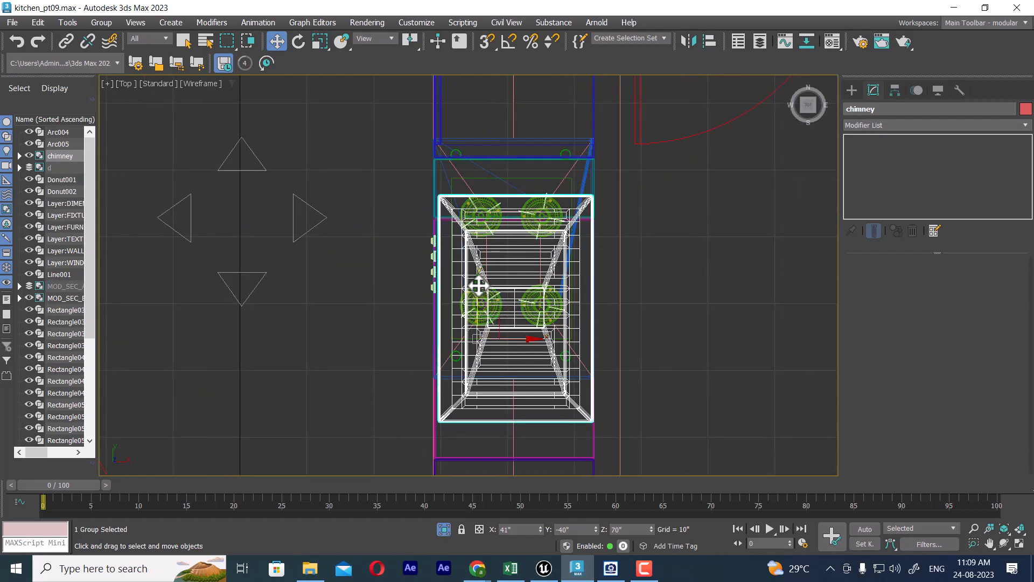
mouse_move(478, 287)
left_mouse_down()
mouse_move(477, 256)
mouse_move(485, 276)
left_mouse_up()
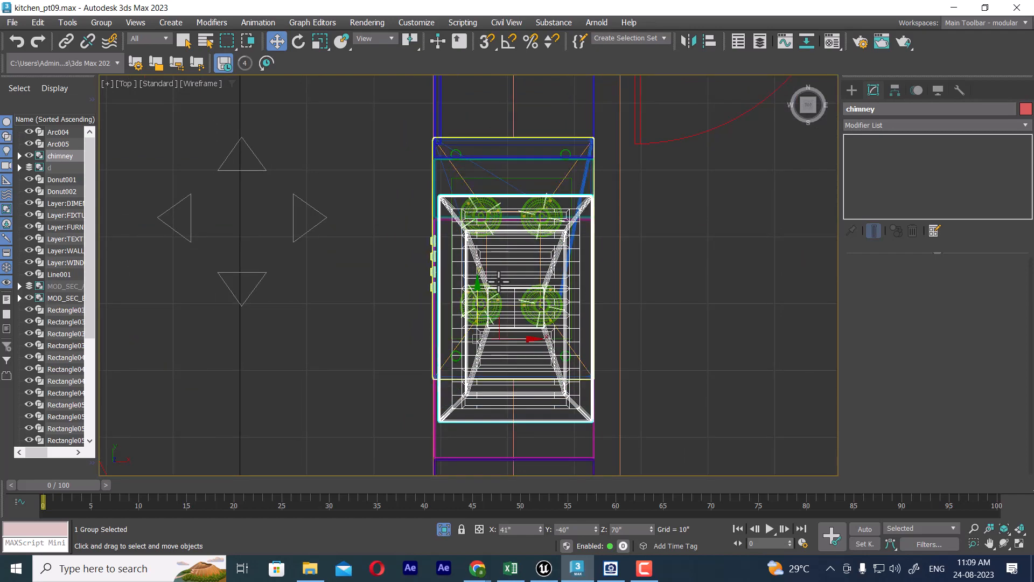
key("p")
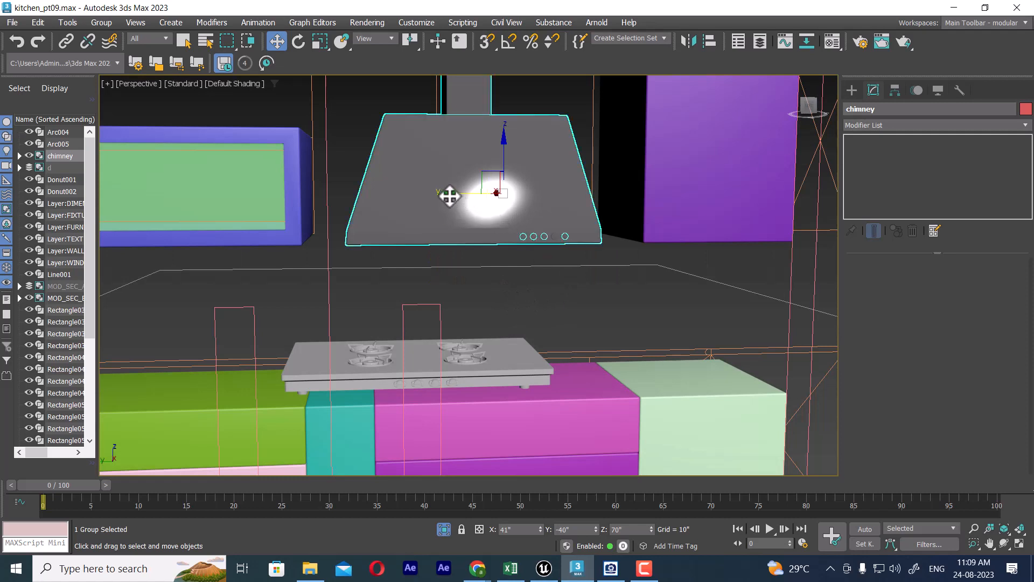
left_click_drag(450, 196, 407, 200)
key("ctrl+z")
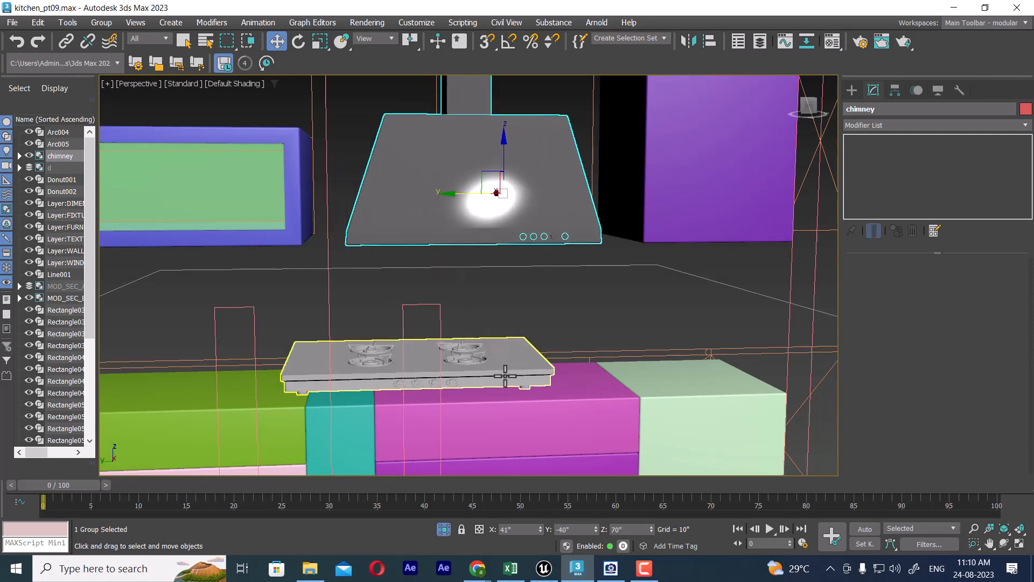
Step: Move the stove group about -8" along Y so it sits beneath the chimney
left_click(503, 377)
left_click_drag(363, 357, 419, 356)
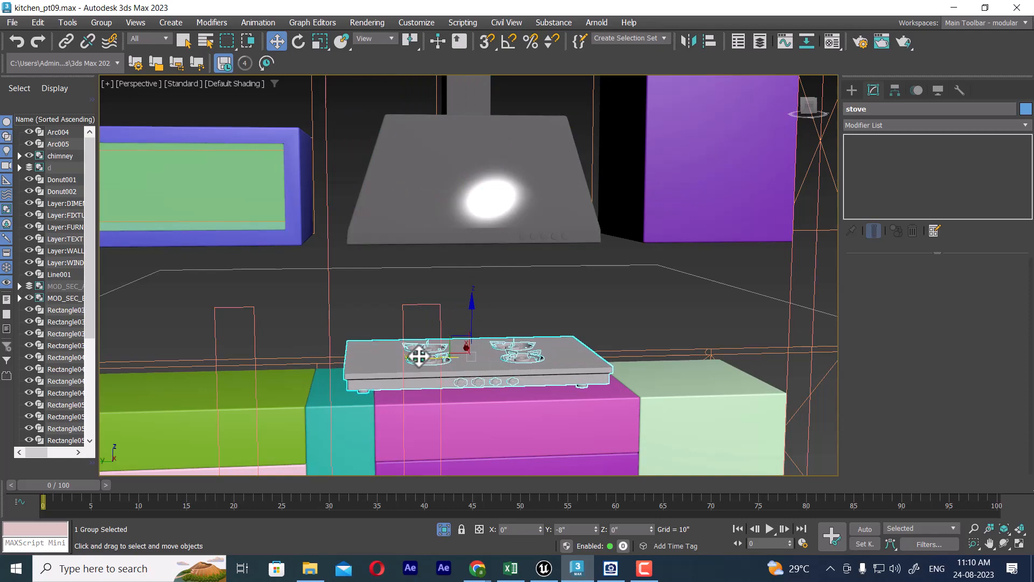
scroll(442, 365, "down", 6)
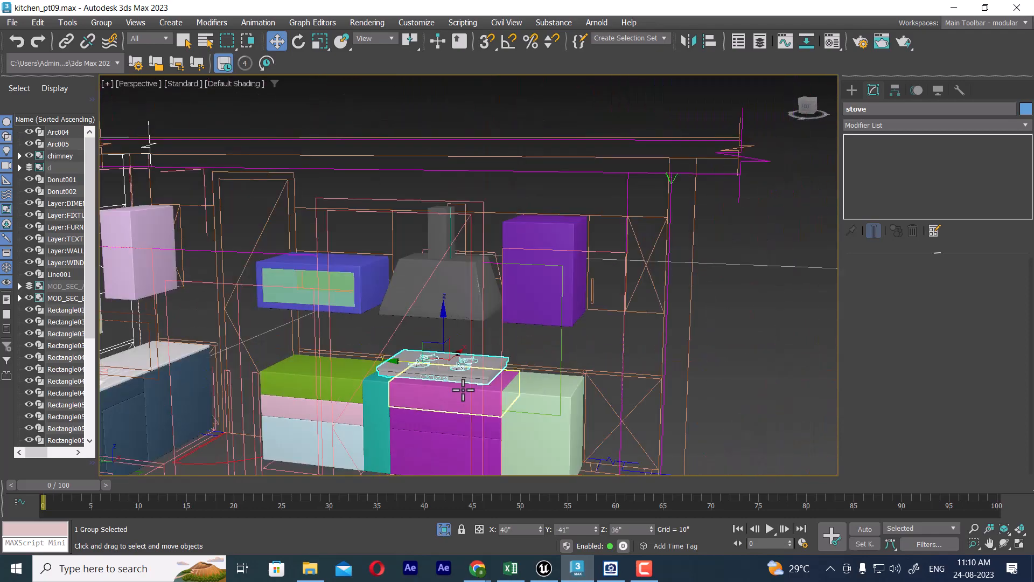
middle_click_drag(500, 398, 539, 382)
Step: Switch to ACDSee Quick View and examine the cabinets and chimney in the Elevation C drawing
left_click(614, 575)
left_click_drag(144, 284, 234, 292)
scroll(231, 267, "down", 2)
scroll(228, 263, "down", 4, "ctrl")
scroll(202, 264, "down", 3)
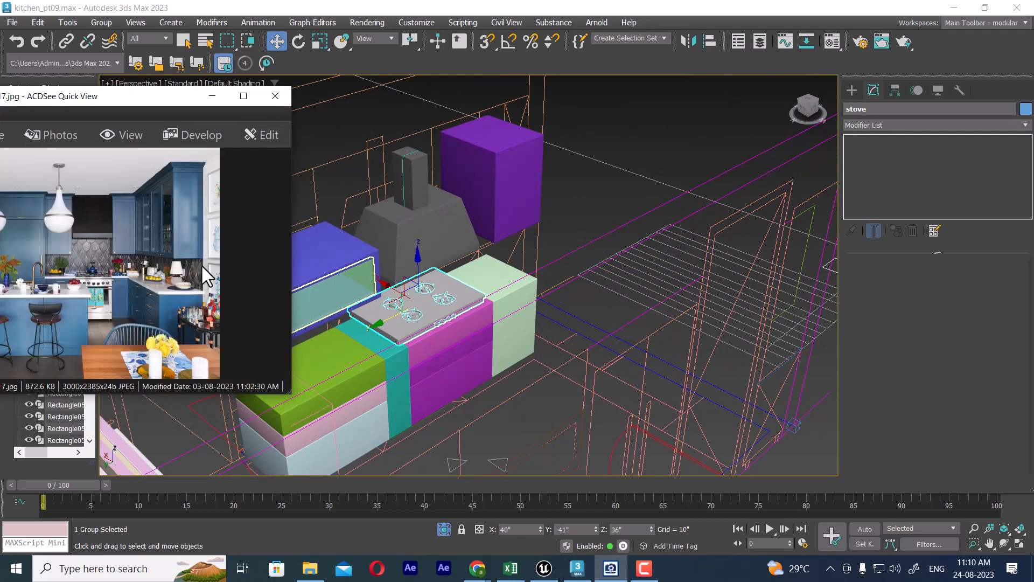
scroll(201, 266, "down", 2)
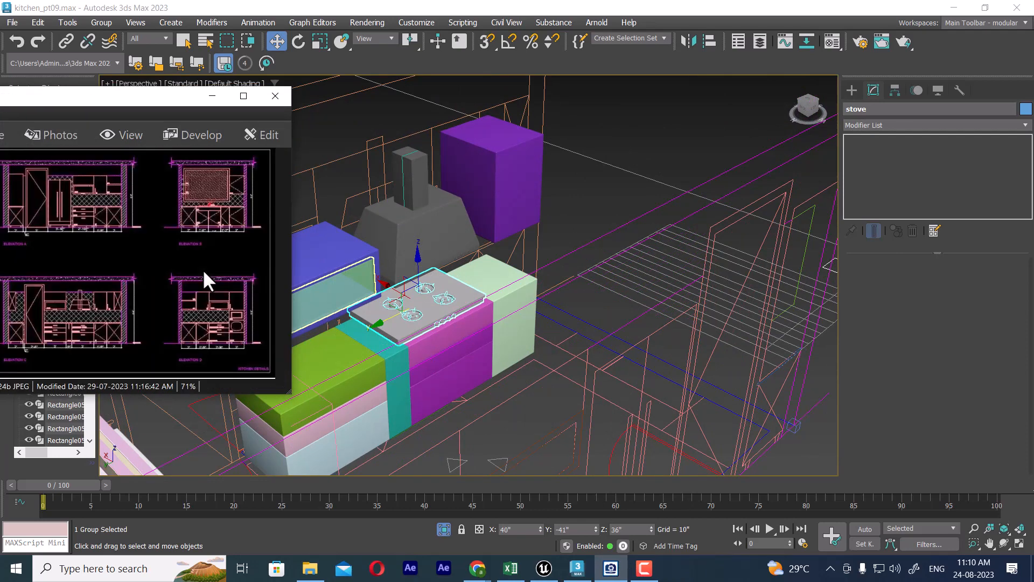
scroll(207, 268, "up", 4, "ctrl")
left_click_drag(189, 282, 127, 344)
mouse_move(208, 265)
left_mouse_down()
mouse_move(151, 325)
mouse_move(194, 245)
mouse_move(228, 274)
left_mouse_up()
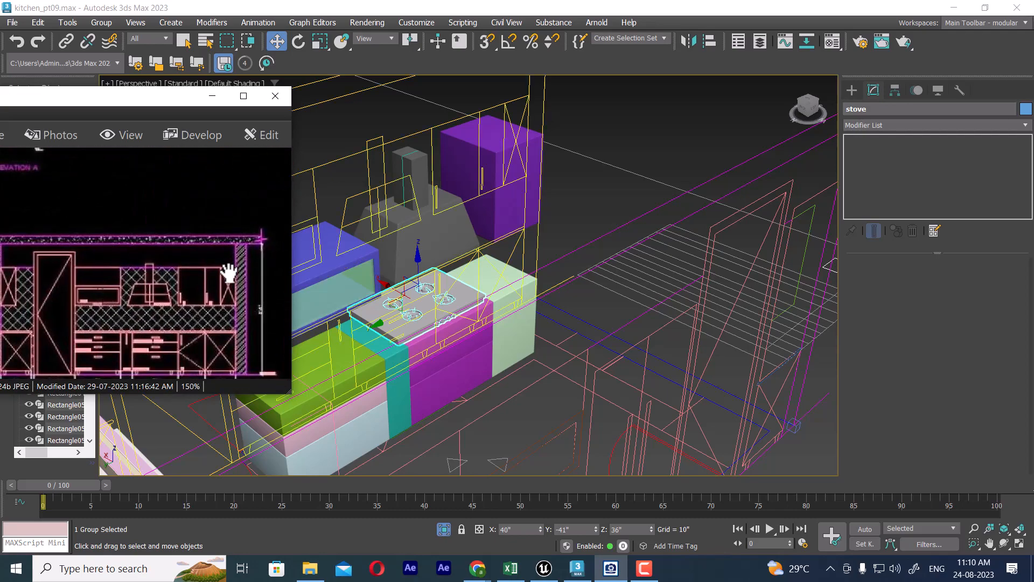
left_click_drag(200, 322, 185, 304)
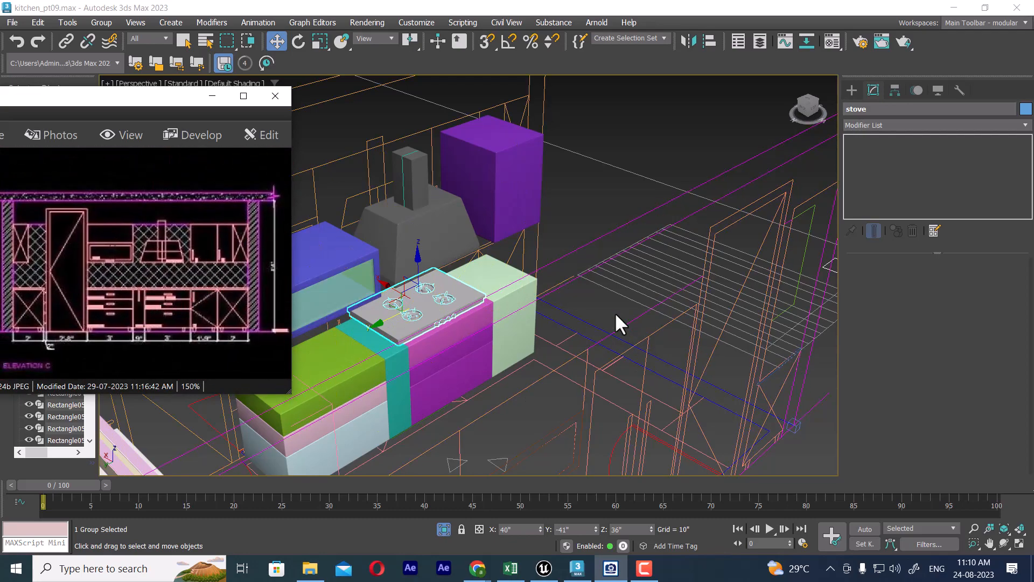
Step: Examine the counter run and the open end of the kitchen against the Elevation C drawing, and minimize the drawing window
middle_click_drag(556, 319, 512, 358, "alt")
middle_click_drag(532, 306, 642, 237)
scroll(607, 282, "up", 3)
mouse_move(608, 282)
middle_mouse_down()
mouse_move(721, 309)
mouse_move(697, 316)
mouse_move(744, 296)
mouse_move(770, 300)
mouse_move(613, 326)
mouse_move(625, 310)
mouse_move(614, 302)
mouse_move(760, 302)
mouse_move(703, 248)
mouse_move(714, 389)
mouse_move(654, 309)
mouse_move(619, 369)
mouse_move(616, 264)
middle_mouse_up()
left_click(211, 97)
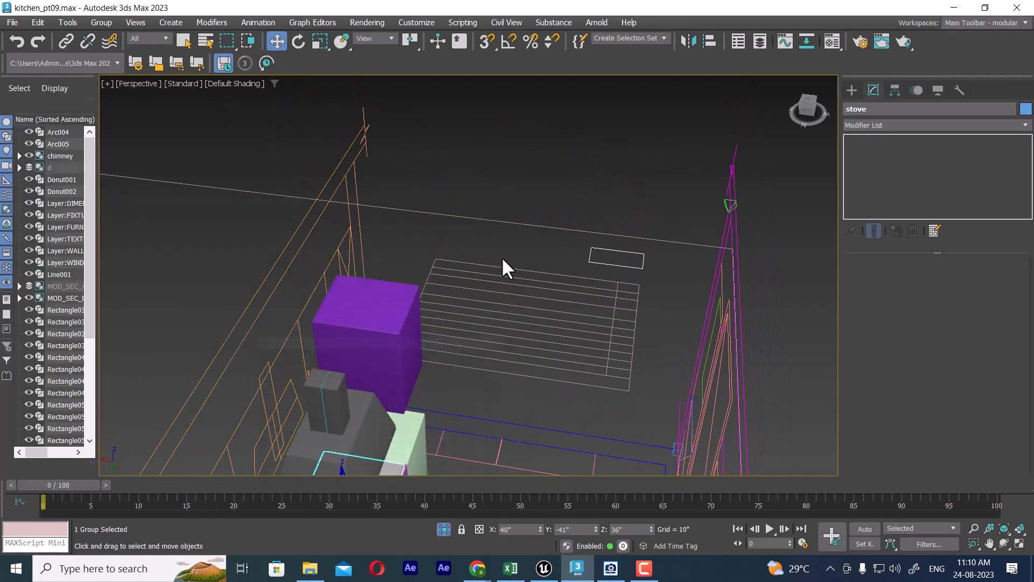
Step: Open the Layer Explorer and a floating Scene Explorer, and enlarge the floating one to list more objects
left_click(761, 41)
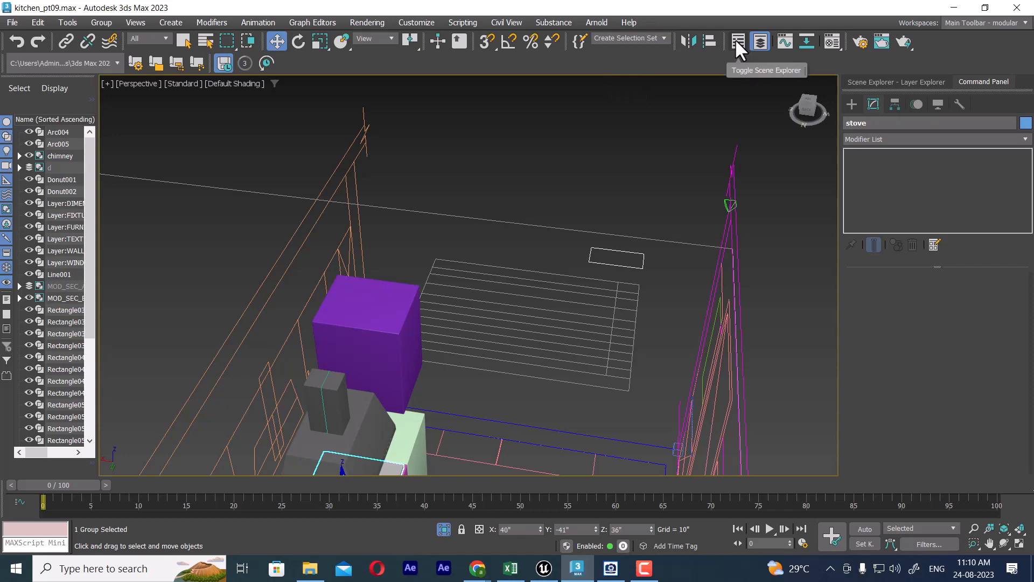
left_click(735, 39)
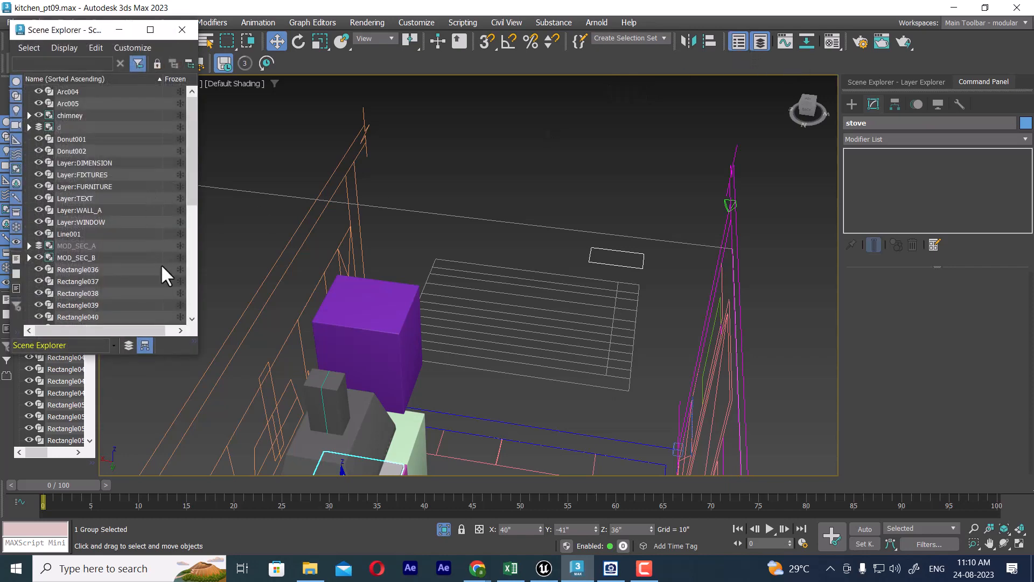
left_click_drag(196, 352, 214, 458)
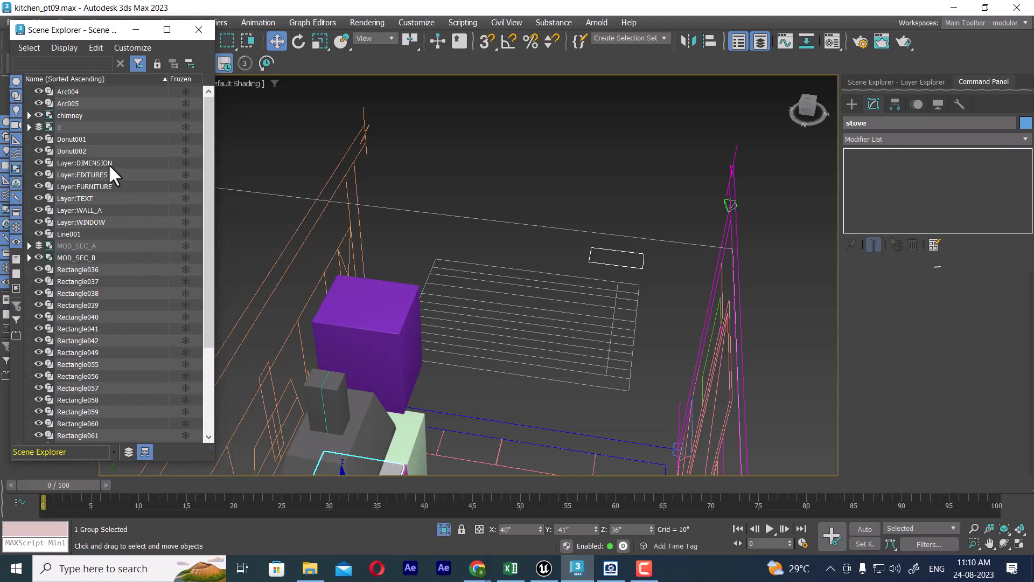
Step: Inspect the contents of the hidden group d in the object list and compare it with the kitchen model
left_click(80, 127)
left_click(29, 127)
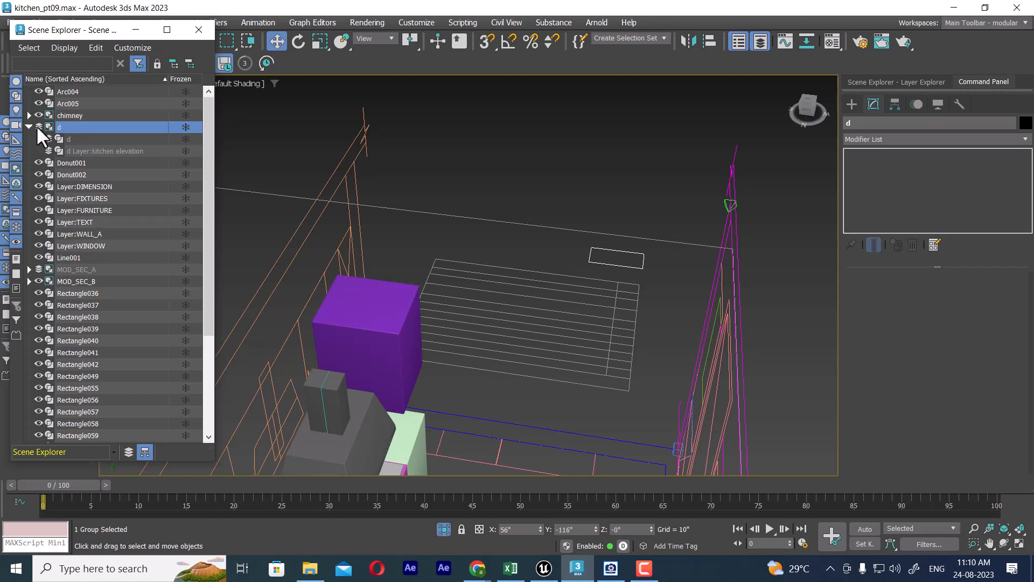
left_click(28, 127)
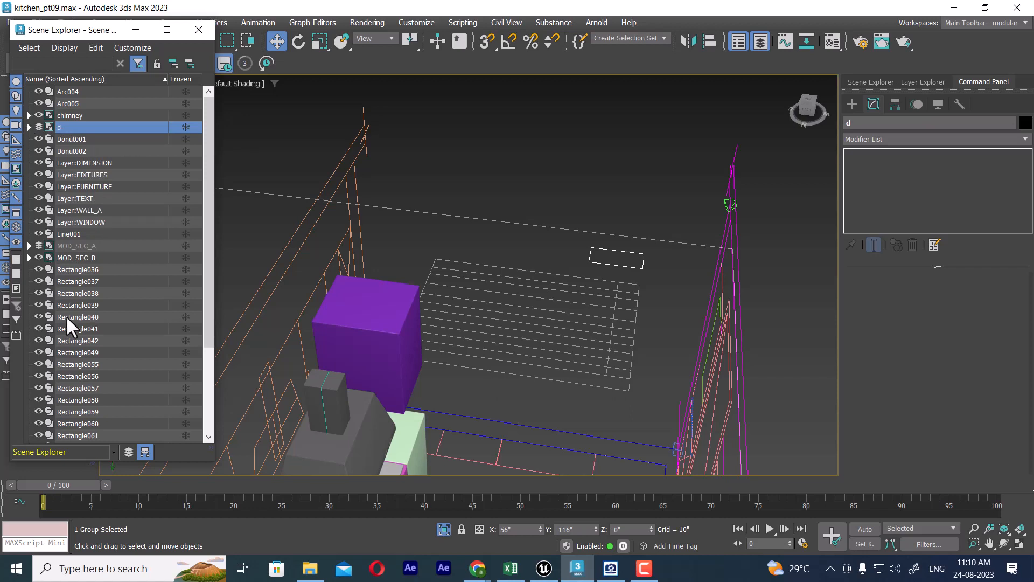
scroll(66, 315, "down", 3)
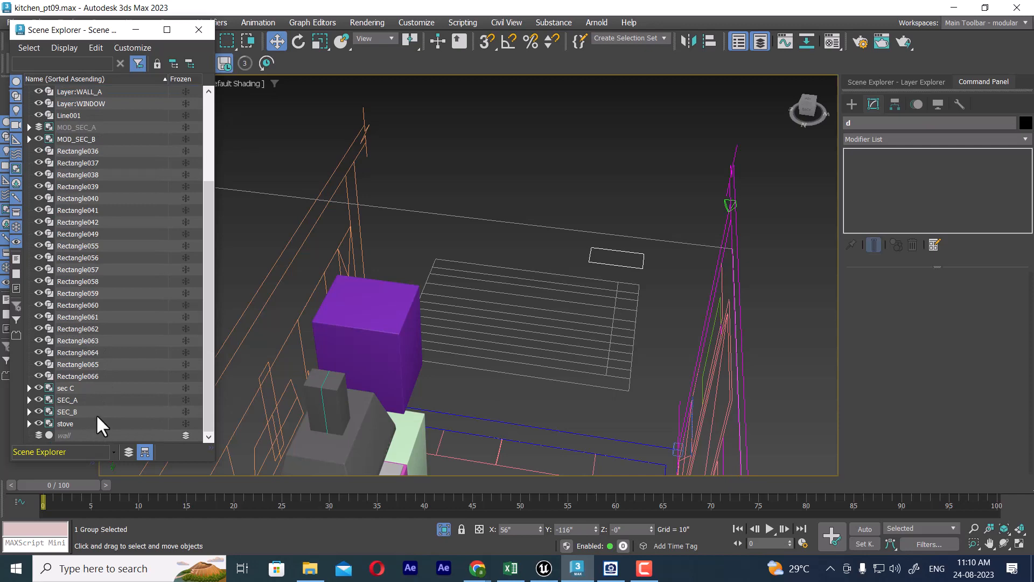
scroll(461, 258, "down", 10)
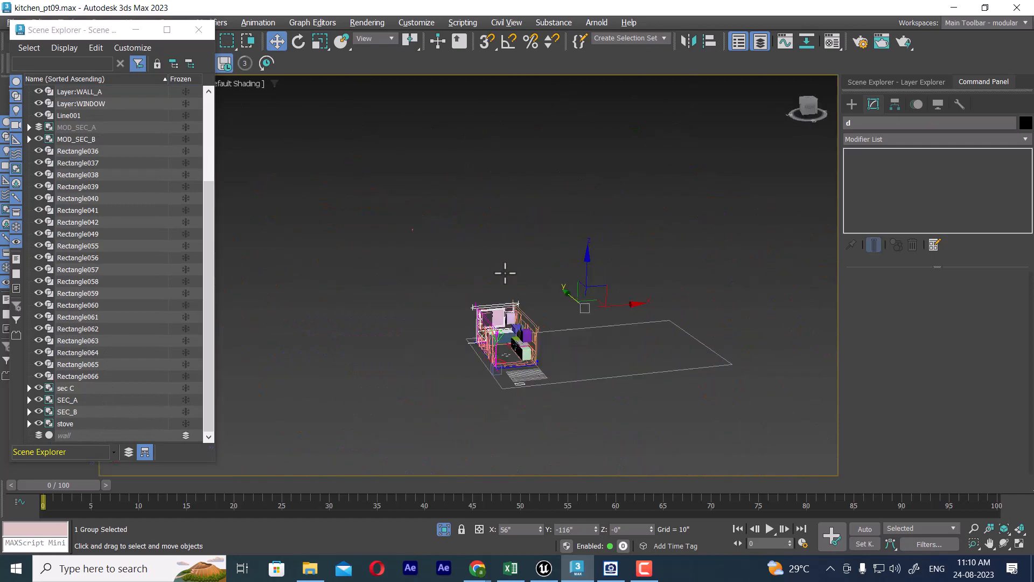
middle_click_drag(506, 273, 509, 263, "alt")
scroll(548, 298, "up", 8)
middle_click_drag(548, 297, 606, 261)
scroll(85, 255, "up", 4)
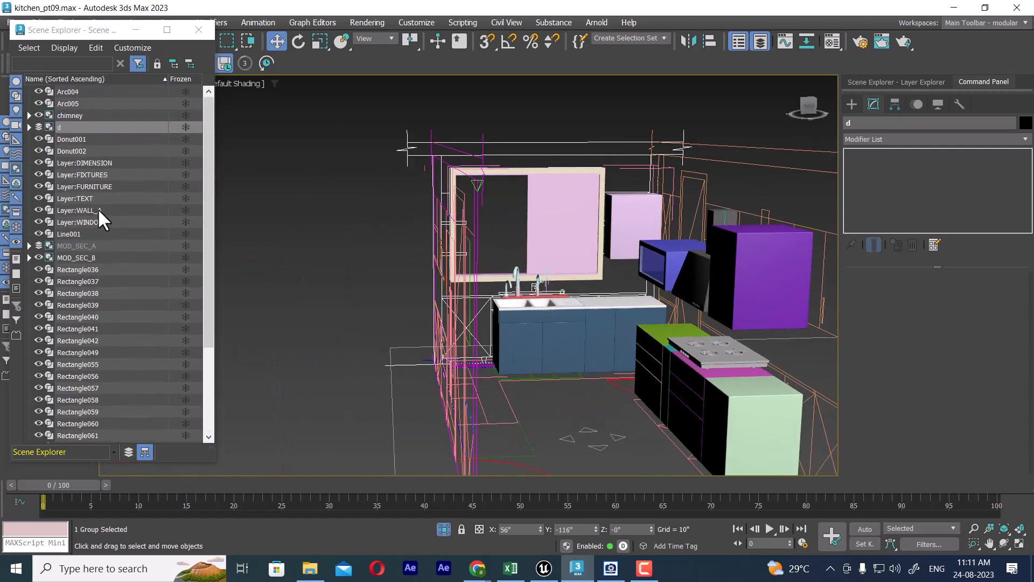
left_click(29, 127)
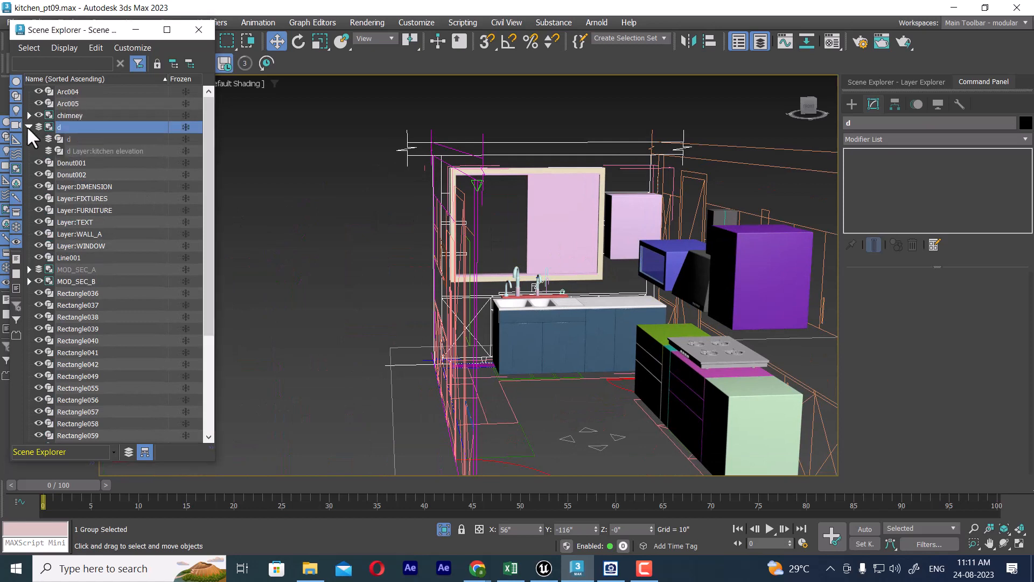
left_click(29, 127)
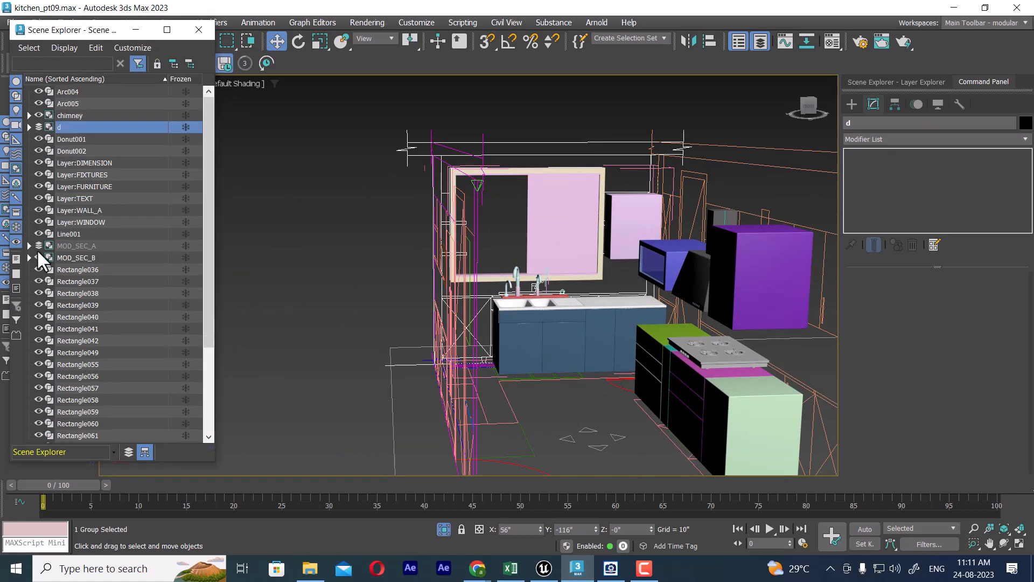
Step: Inspect the chimney and MOD_SEC_A groups and identify the sec C group among the scene objects
left_click(28, 115)
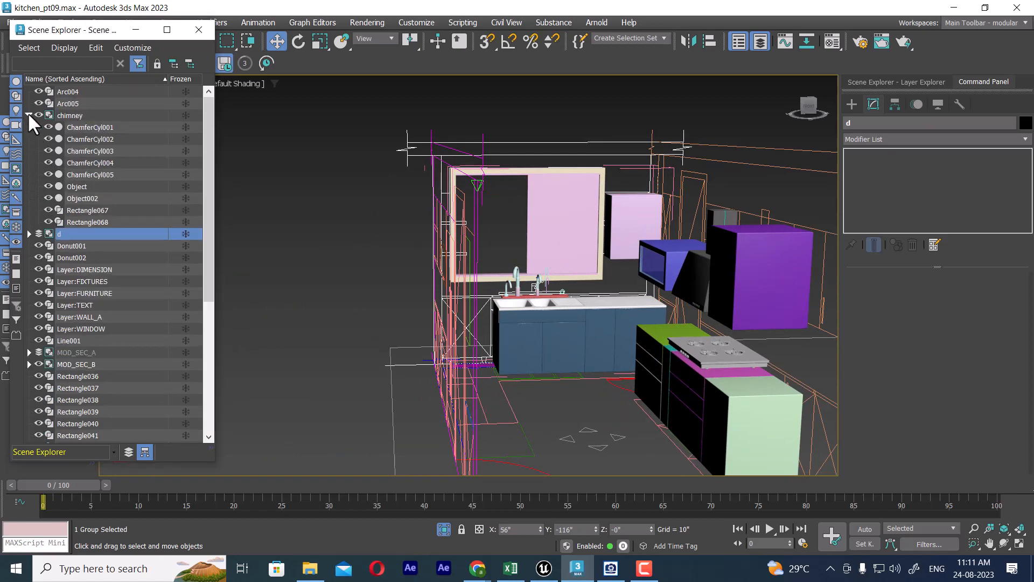
left_click(29, 114)
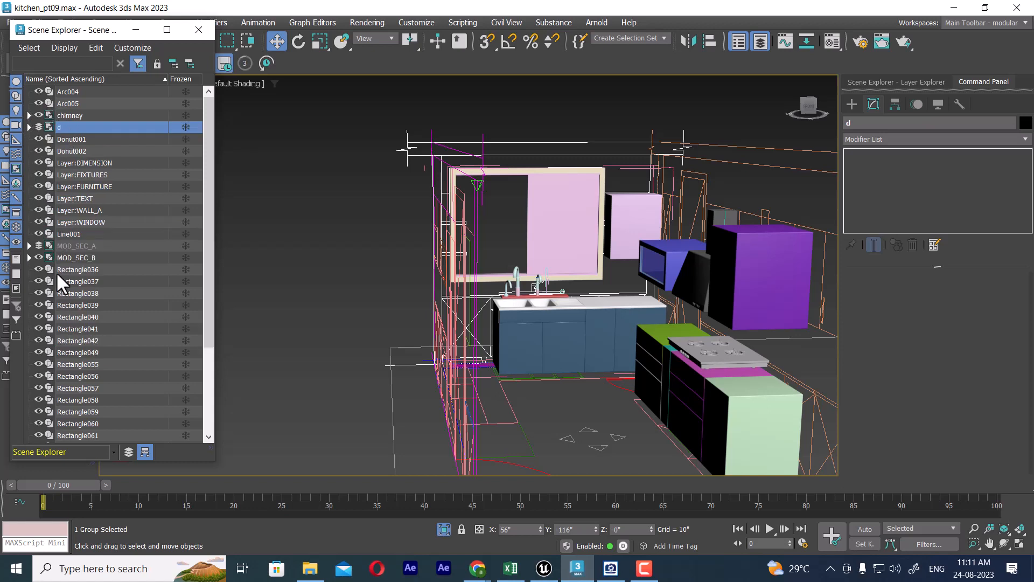
left_click(54, 244)
left_click(29, 245)
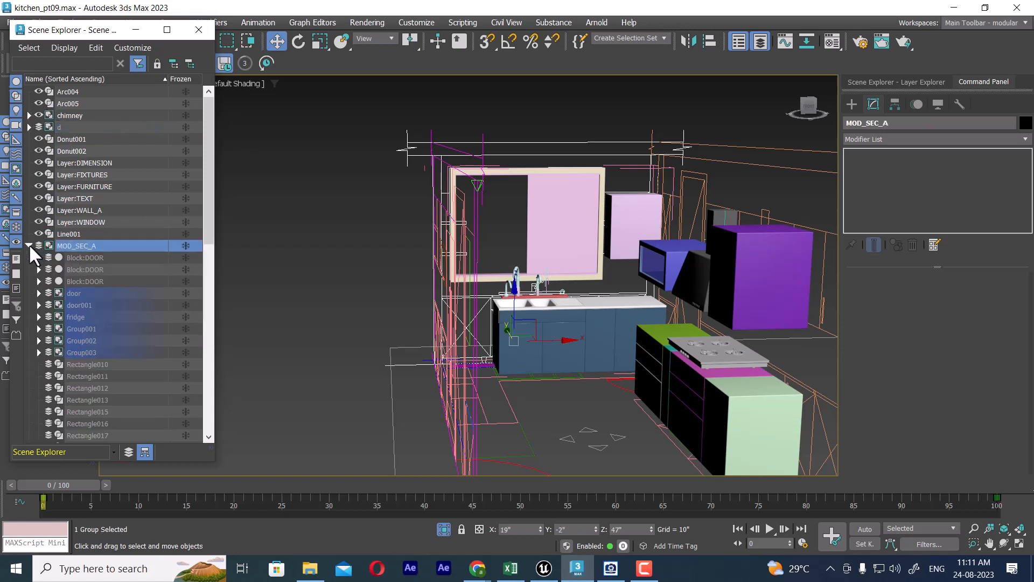
left_click(28, 245)
scroll(89, 379, "down", 4)
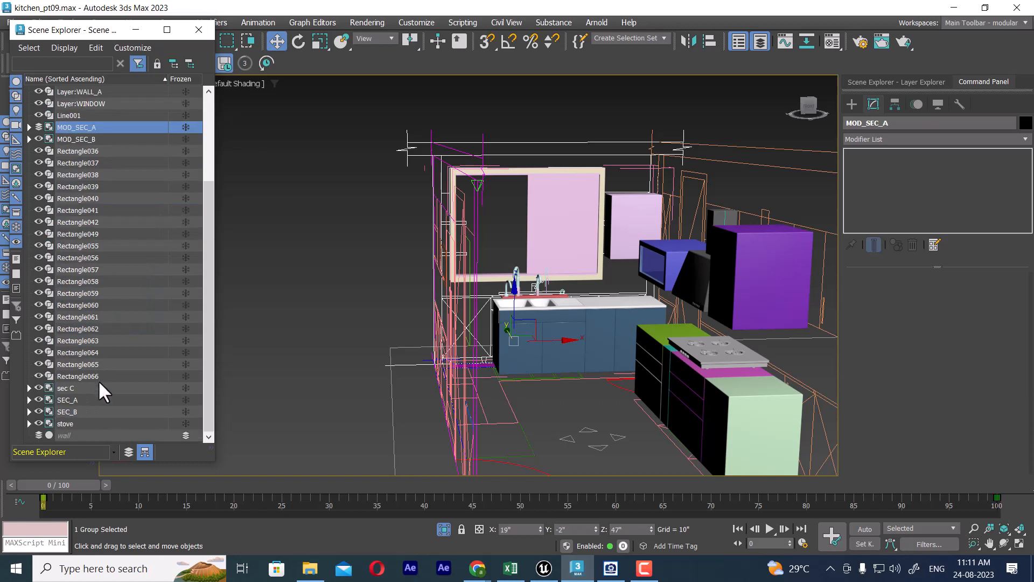
left_click(65, 388)
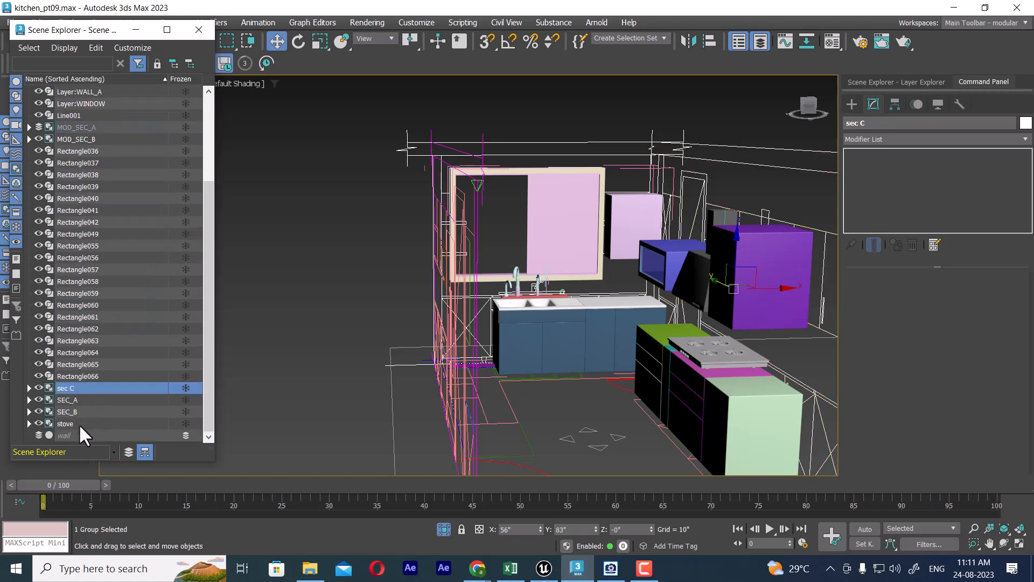
left_click(38, 399)
left_click(36, 423)
Step: Unhide all objects in the kitchen scene, including those on hidden layers
right_click(627, 206)
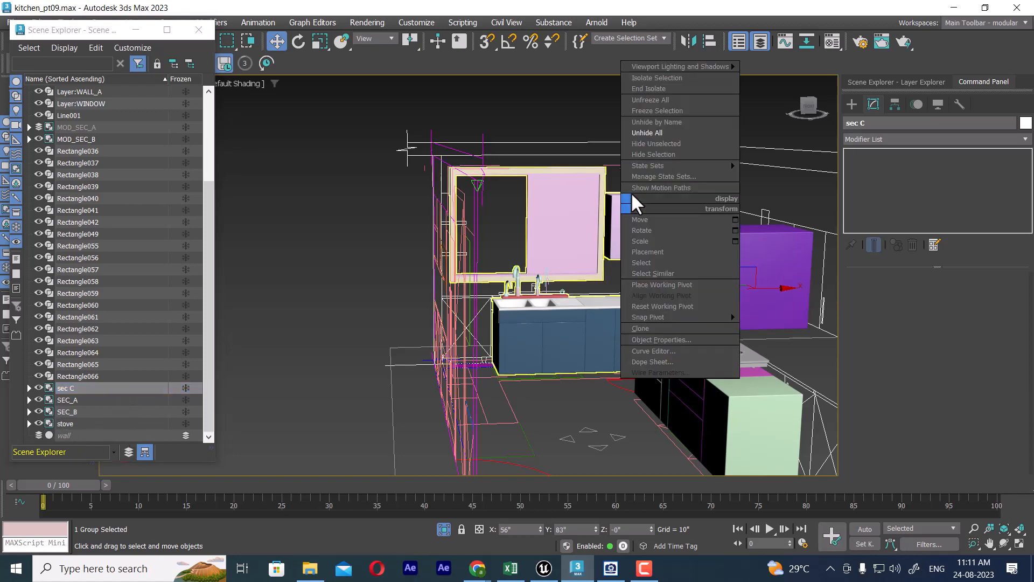
left_click(676, 99)
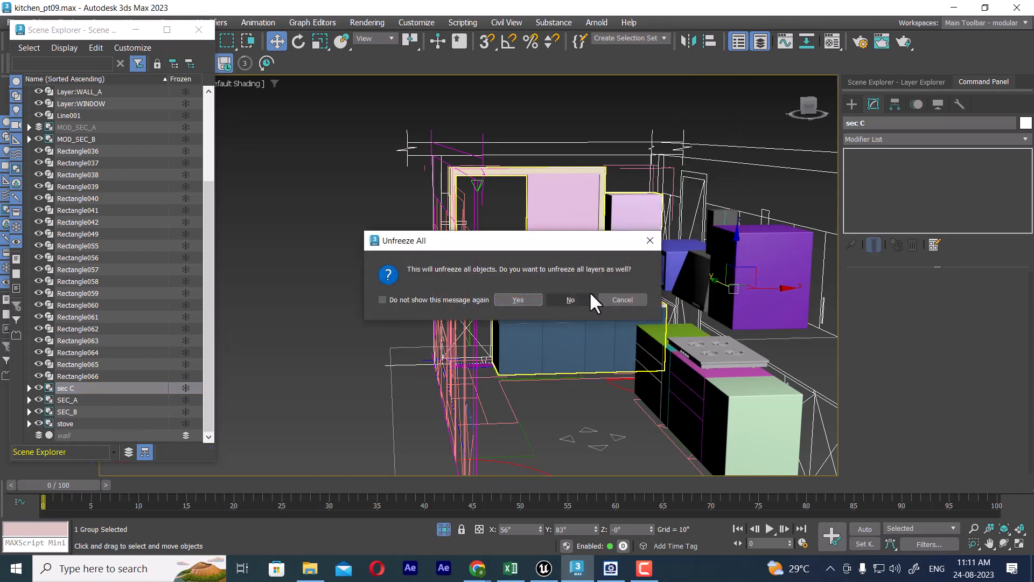
left_click(619, 300)
right_click(571, 164)
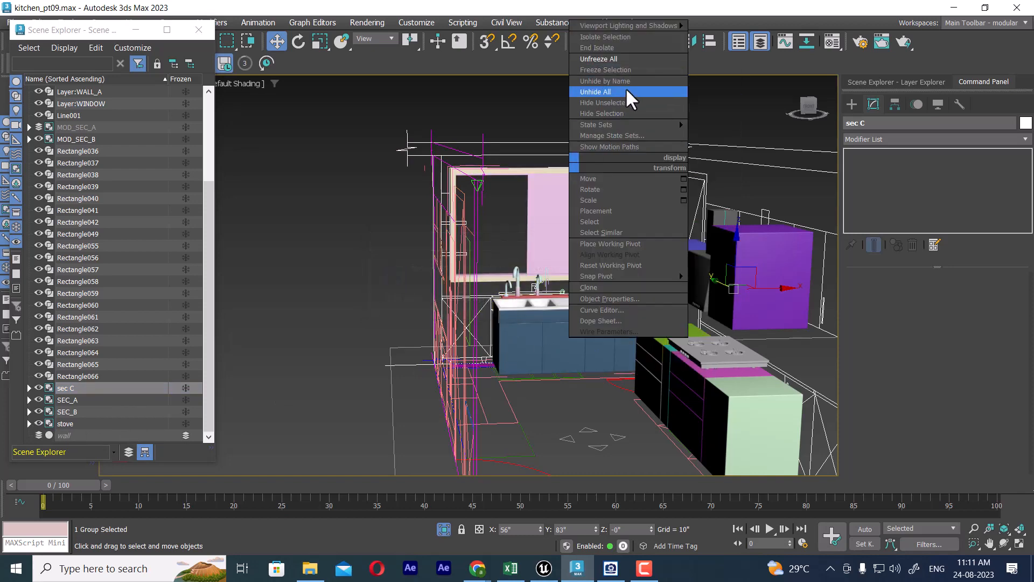
left_click(625, 87)
left_click(555, 300)
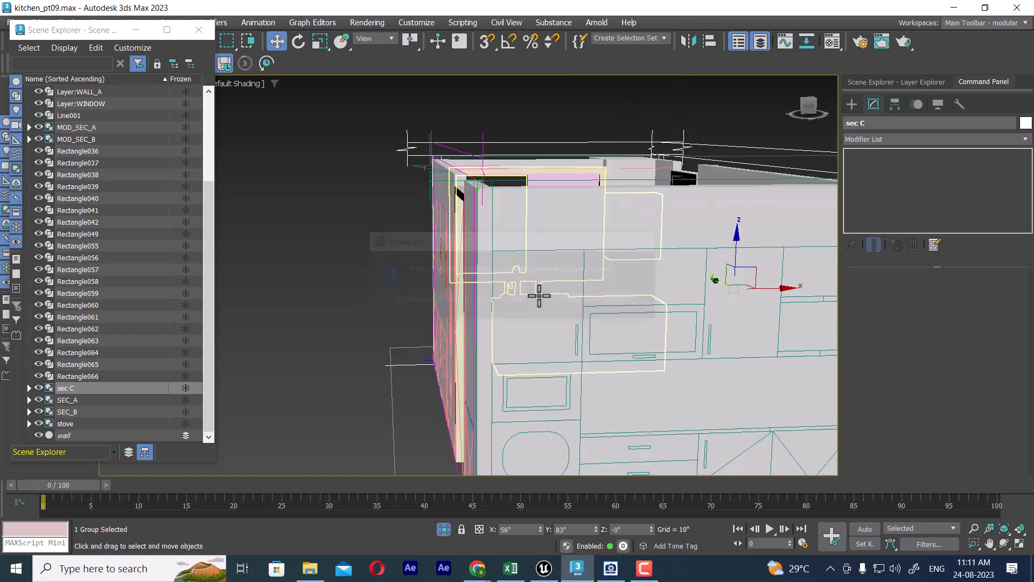
scroll(497, 318, "down", 8)
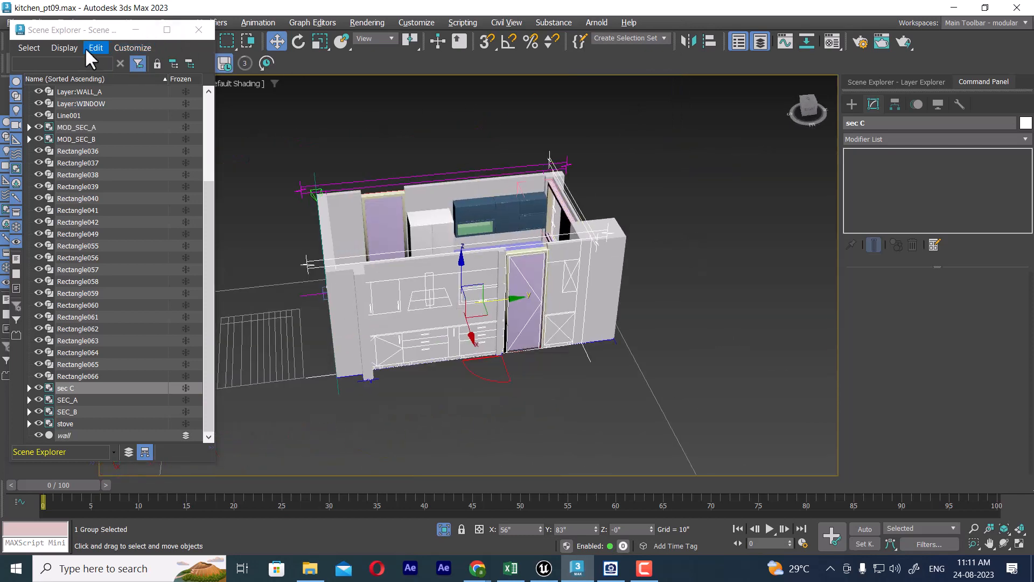
Step: Move the floating Scene Explorer clear of the kitchen model and examine the inside of the walled room
left_click_drag(89, 33, 720, 176)
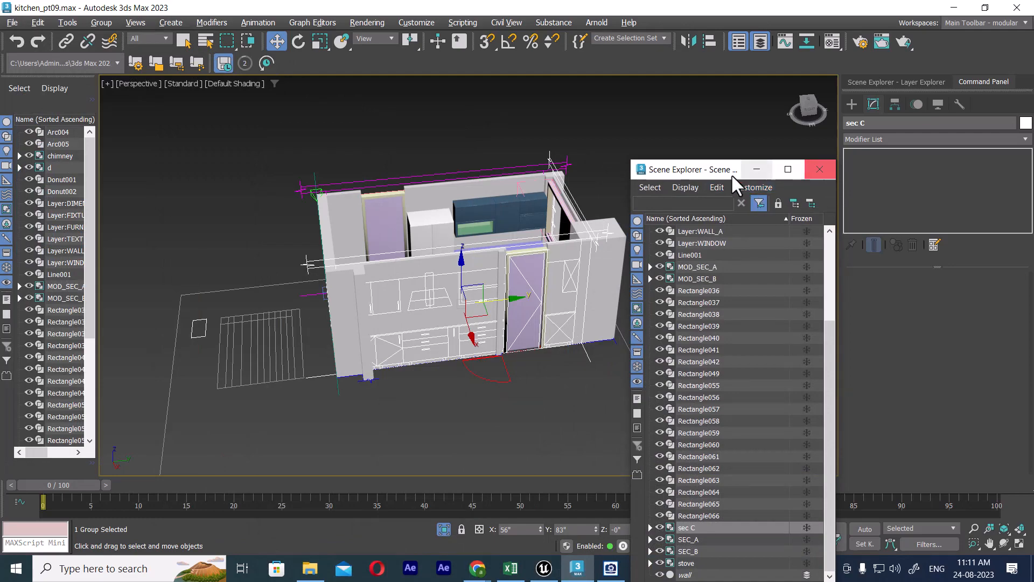
left_click_drag(712, 169, 830, 136)
middle_click_drag(473, 307, 485, 217, "alt")
scroll(487, 295, "up", 3)
scroll(467, 253, "up", 3)
scroll(485, 218, "down", 3)
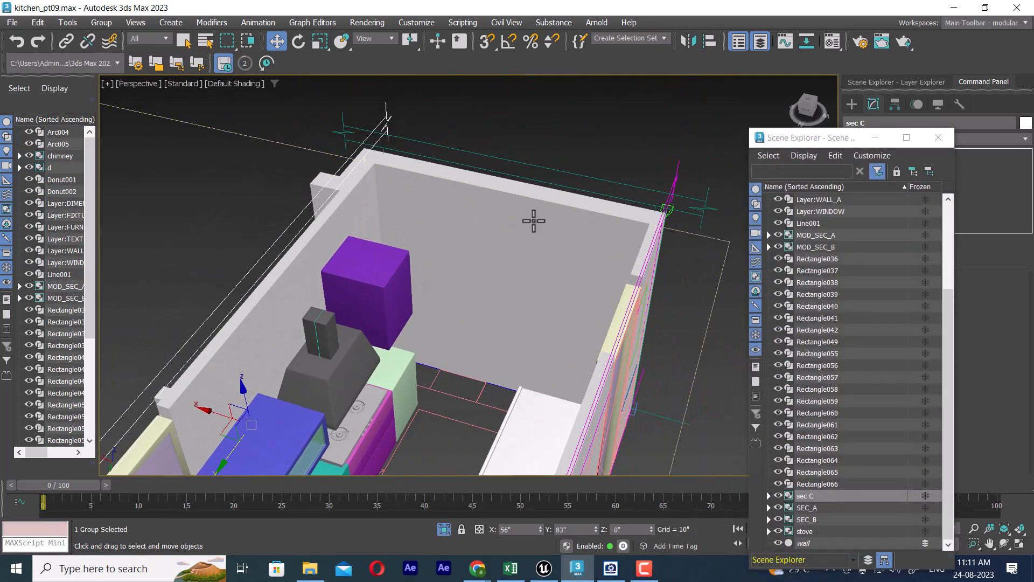
Step: Try to select the kitchen walls, and restrict the selection filter to Geometry
left_click(534, 207)
left_click(377, 182)
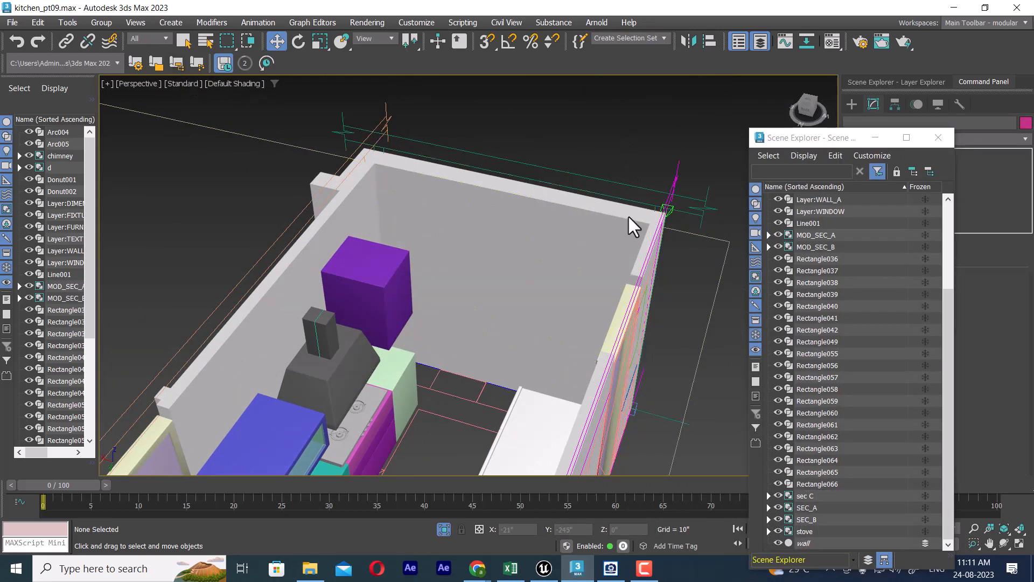
left_click(141, 38)
left_click(140, 63)
Step: Unfreeze all objects in the scene together with their layers
middle_click_drag(519, 225, 557, 328, "alt")
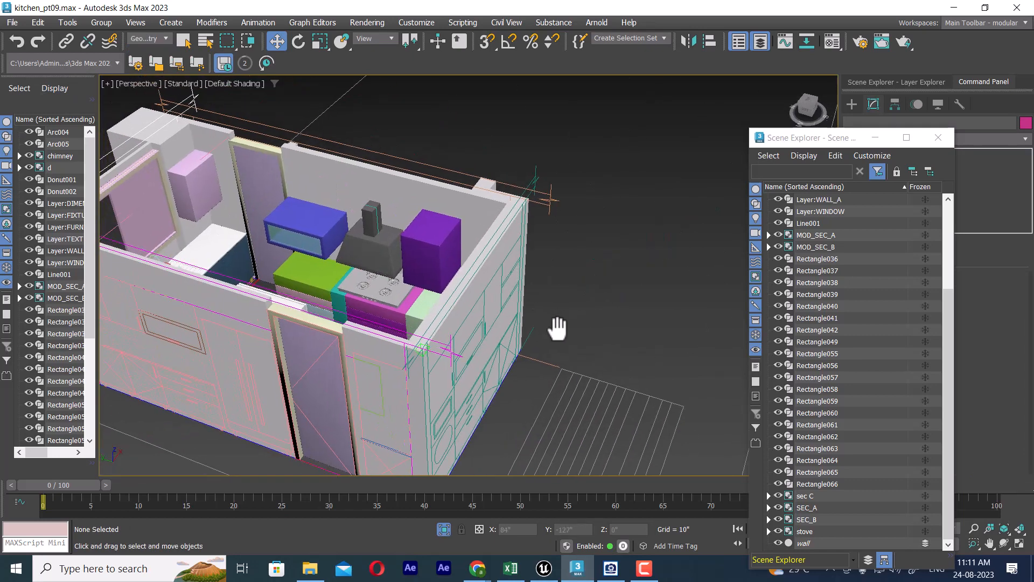
right_click(639, 188)
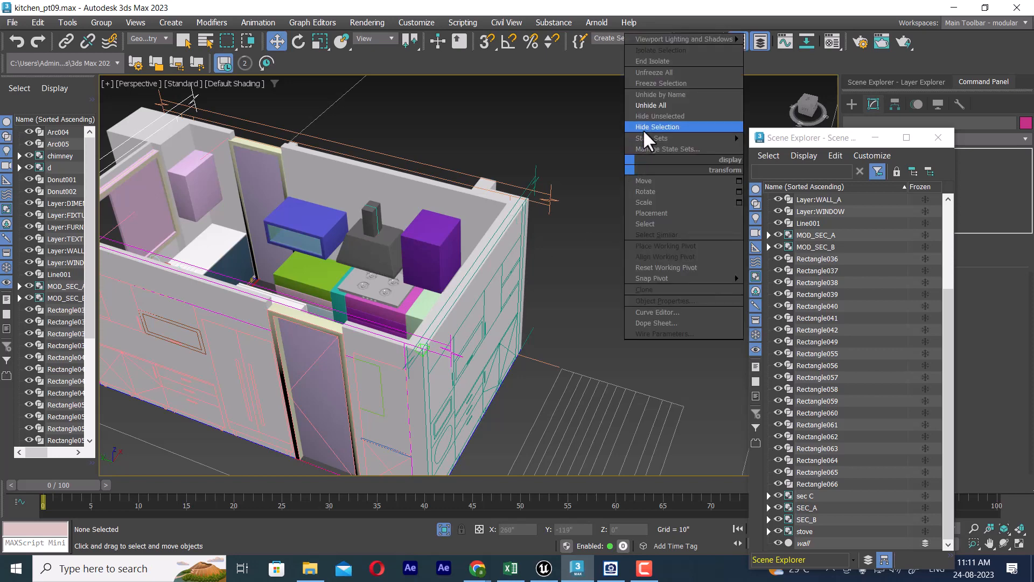
left_click(667, 72)
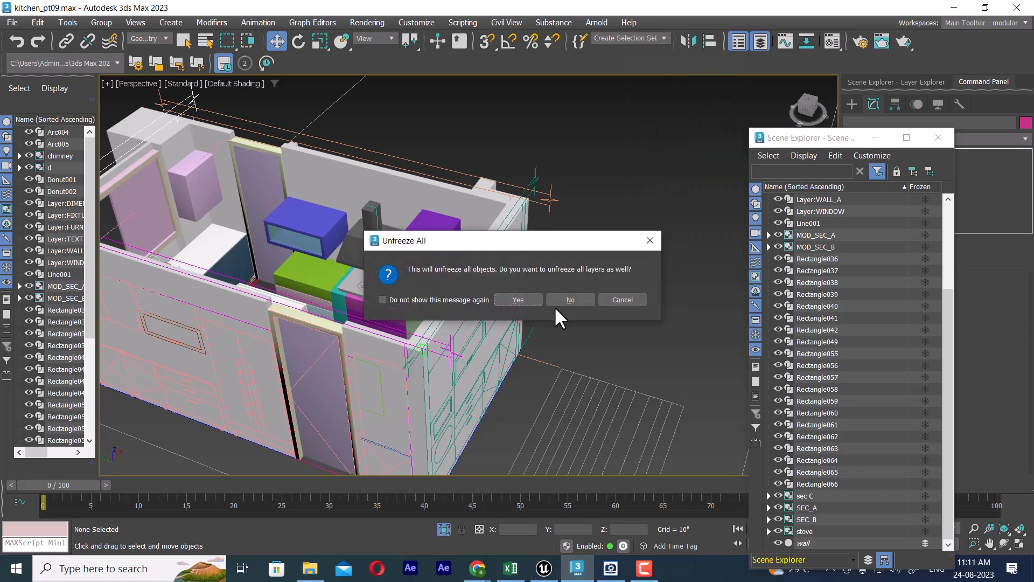
left_click(519, 300)
Step: Hide the wall object so the cabinets and elevation drawings inside the kitchen are exposed
left_click(479, 202)
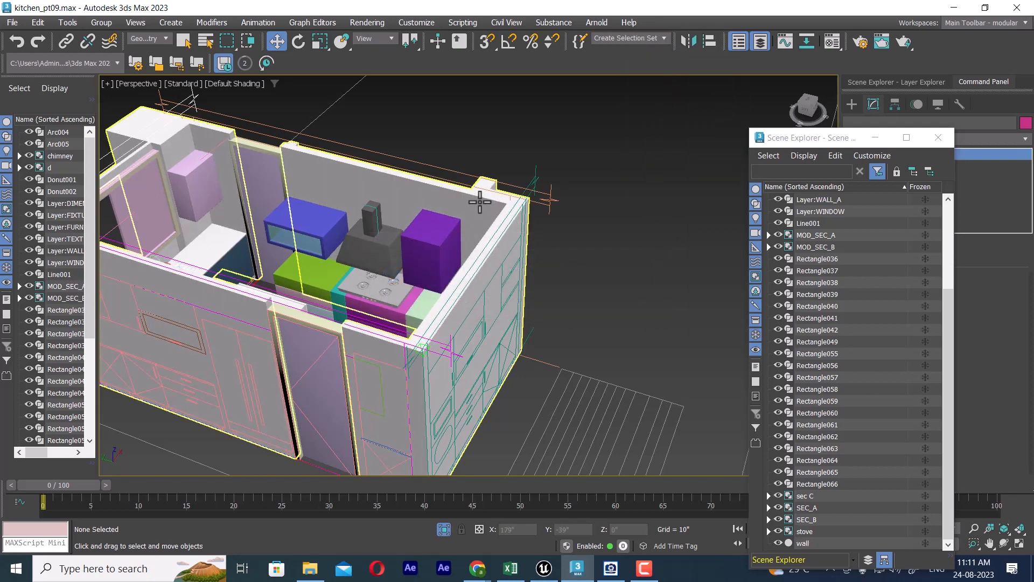
right_click(479, 202)
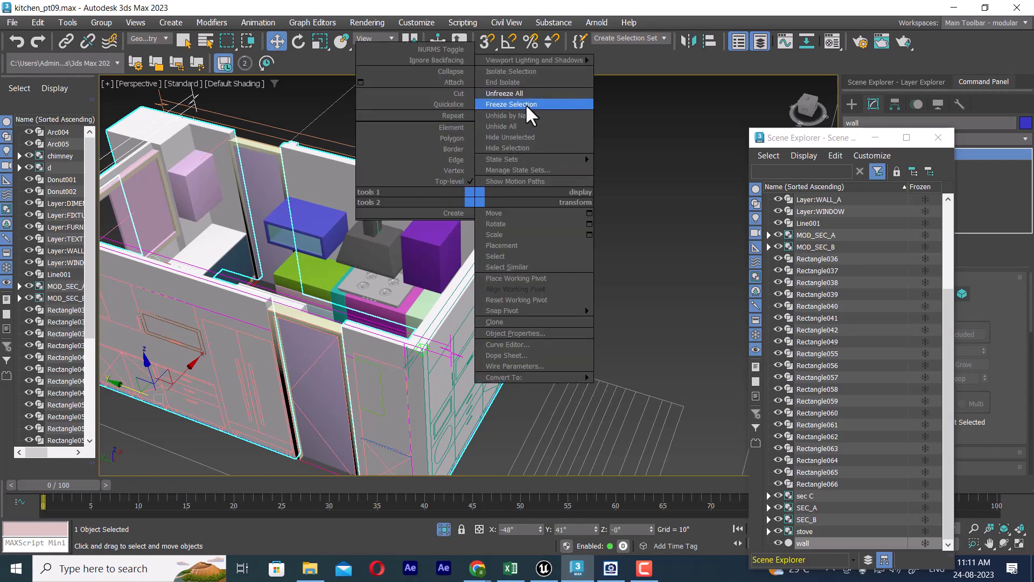
left_click(518, 146)
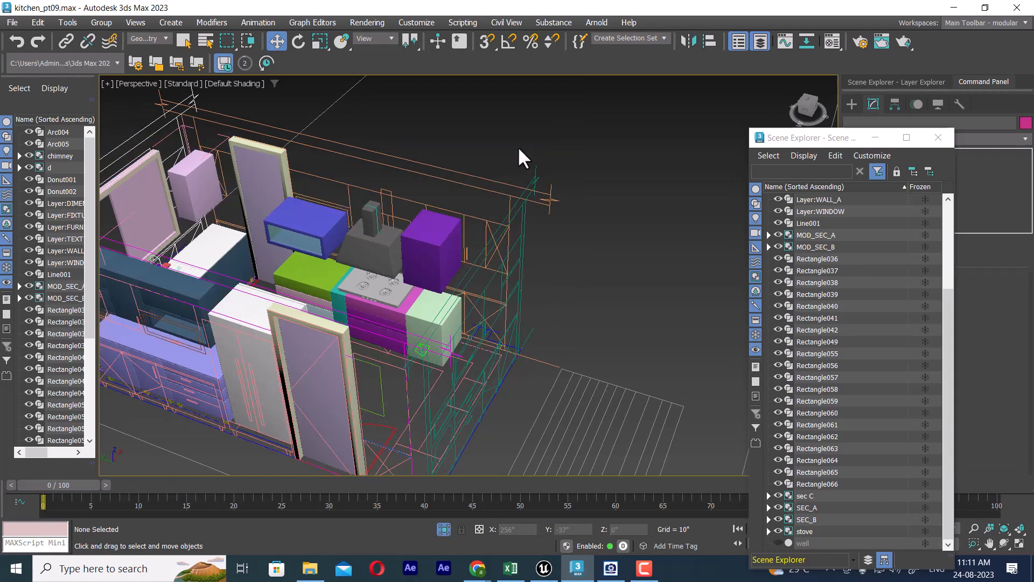
Step: Widen the docked object list, then select group d at the kitchen's end wall and expand its contents
middle_click_drag(518, 147, 573, 312, "alt")
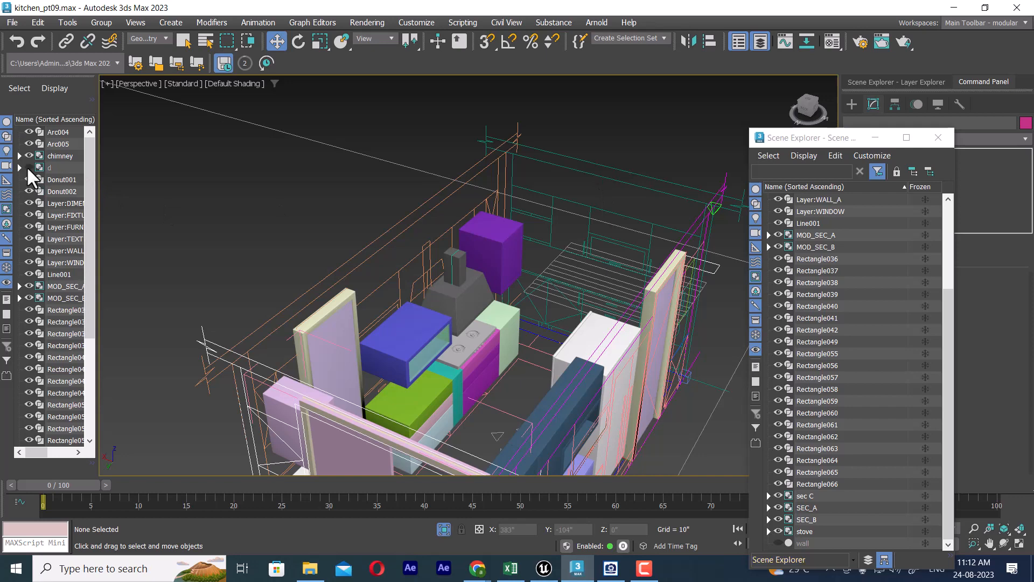
middle_click_drag(588, 222, 601, 273, "alt")
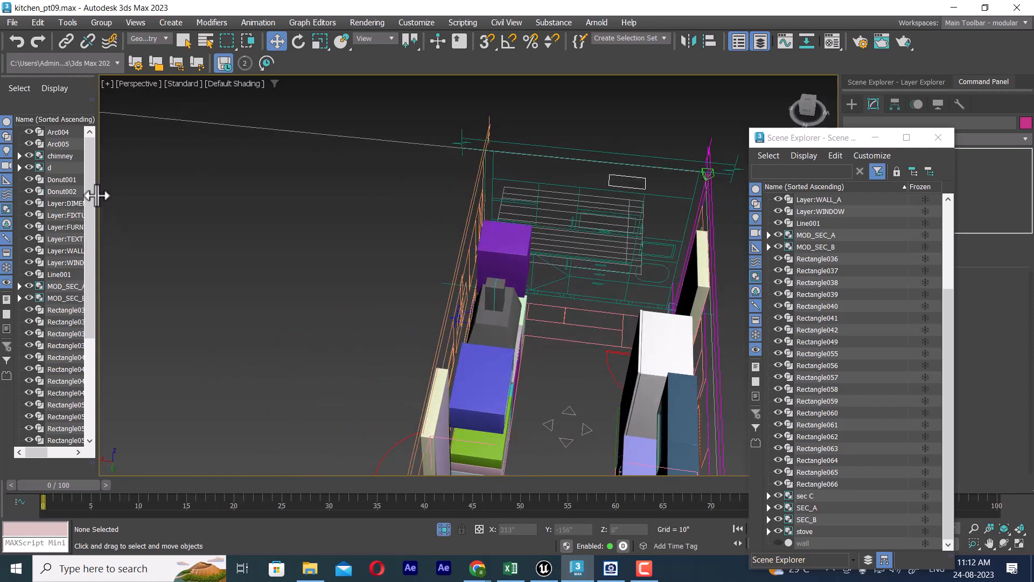
left_click_drag(98, 195, 247, 203)
left_click(51, 168)
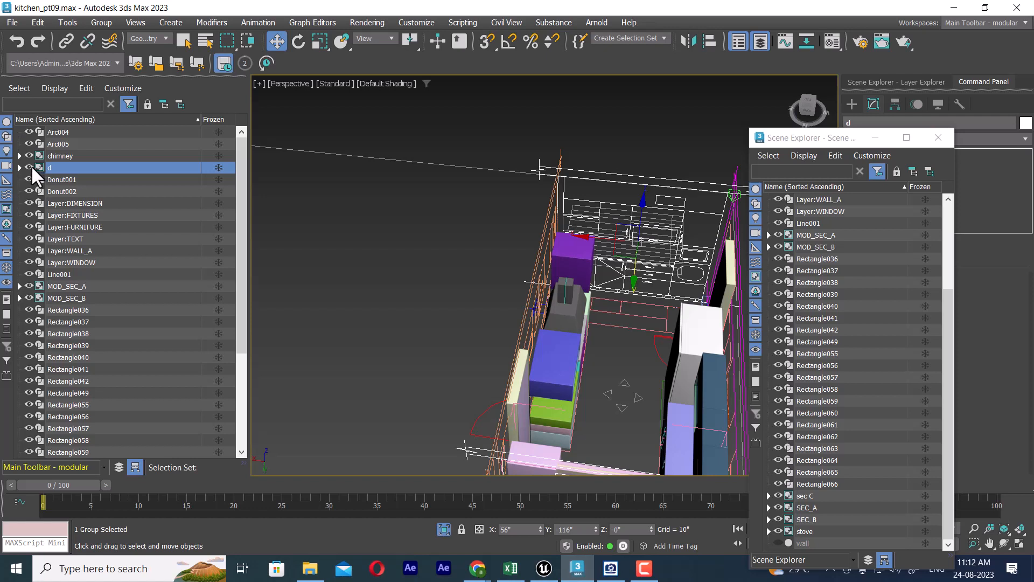
left_click(28, 167)
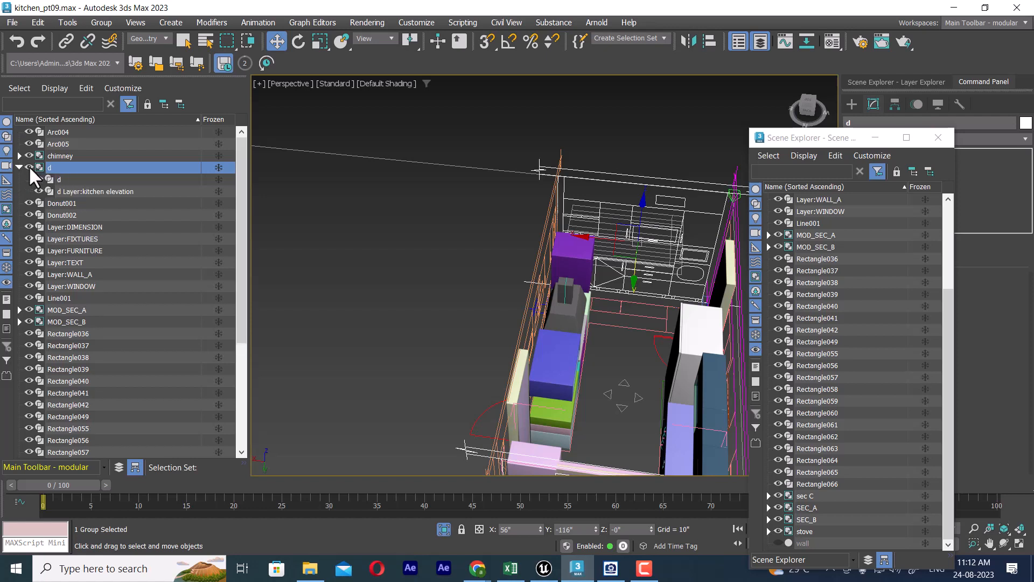
Step: Set the selection filter to All, then hide and show group d to identify its end-wall elevation drawing
left_click(151, 39)
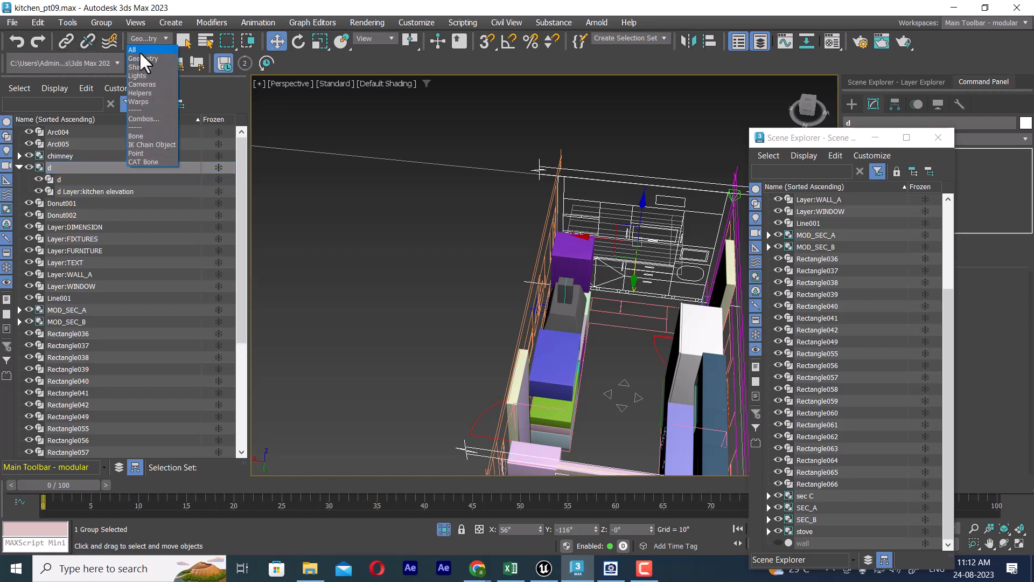
left_click(139, 51)
left_click(610, 158)
left_click(619, 176)
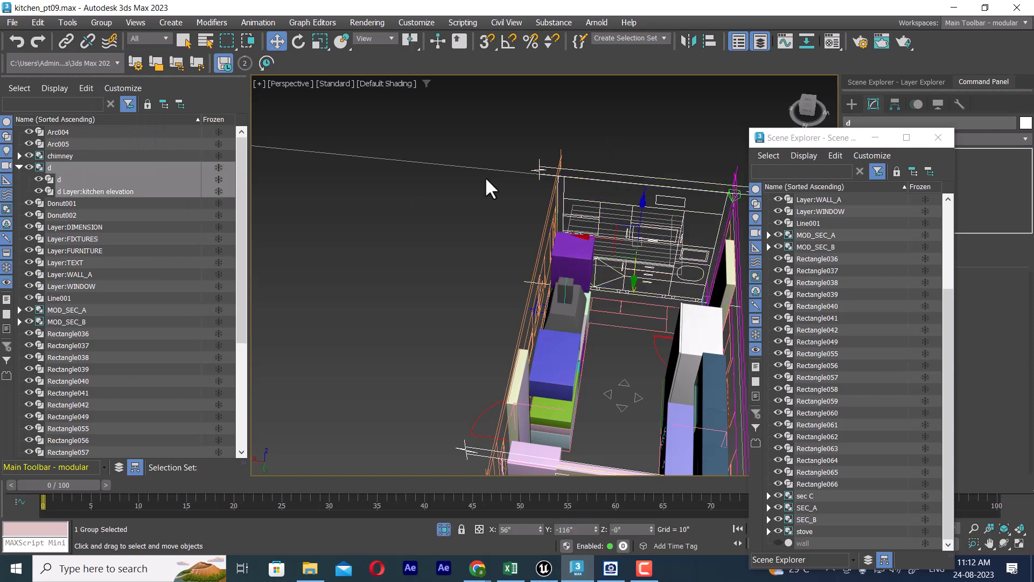
left_click(30, 166)
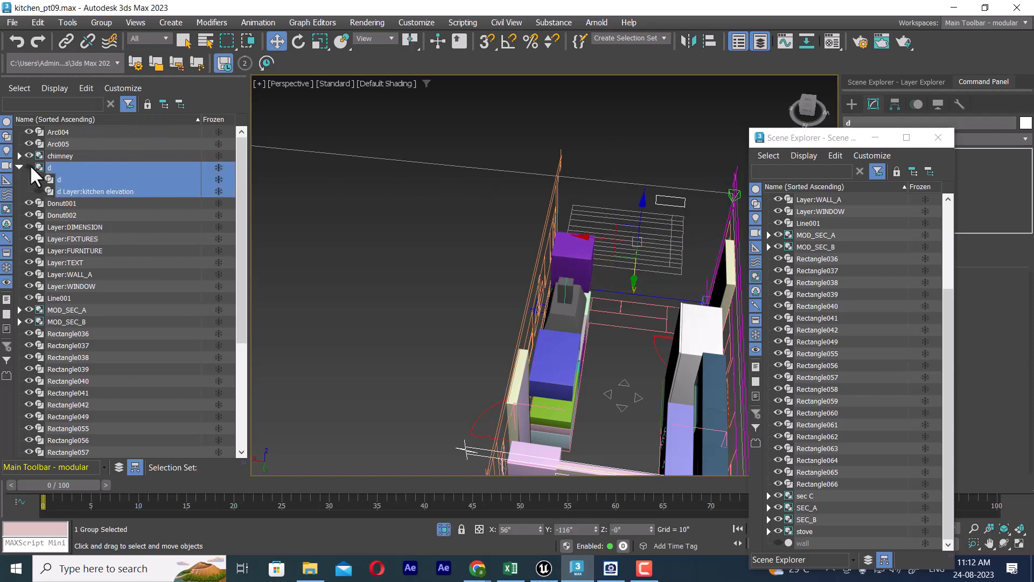
left_click(30, 166)
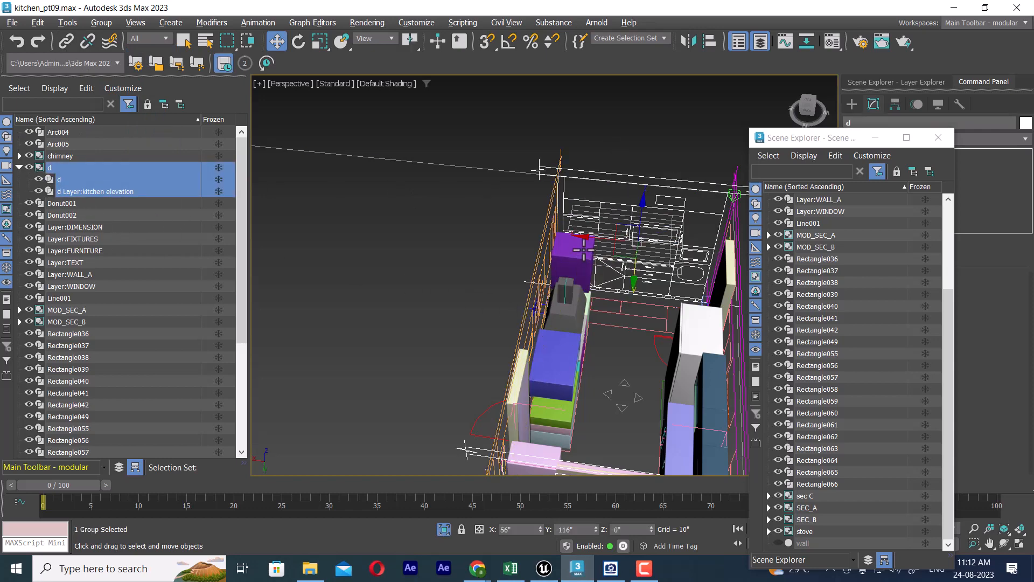
scroll(593, 264, "up", 6)
scroll(584, 266, "down", 5)
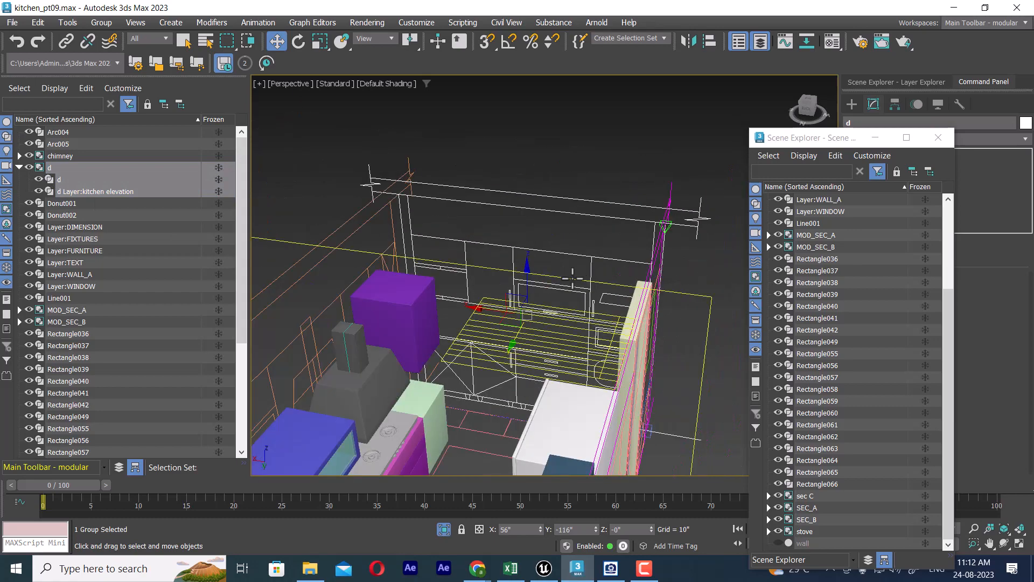
Step: Select the upper and lower cabinets, chimney and stove along the stove wall, leaving out the Layer:FURNITURE plan linework
middle_click_drag(583, 296, 526, 264, "alt")
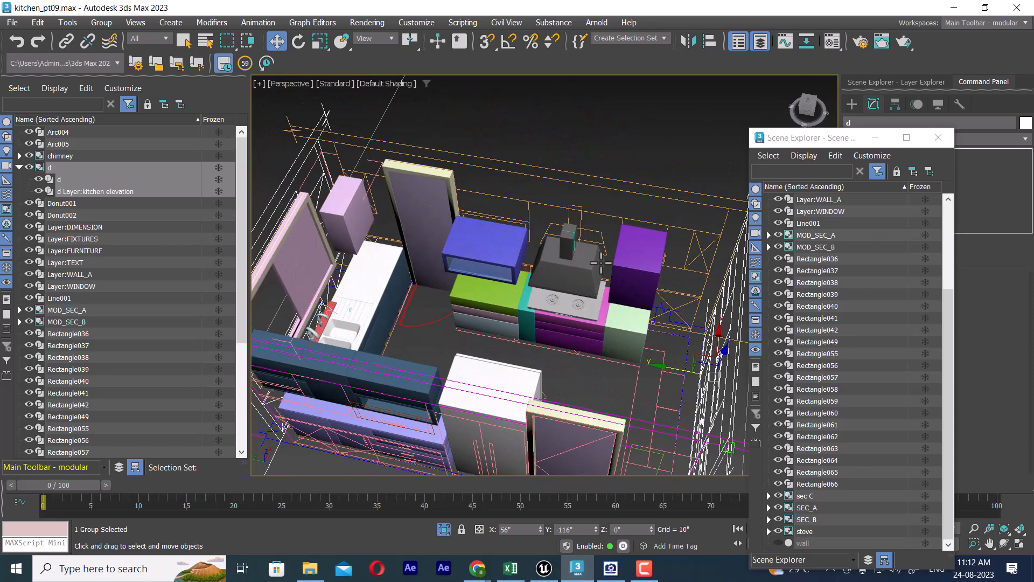
left_click(640, 261)
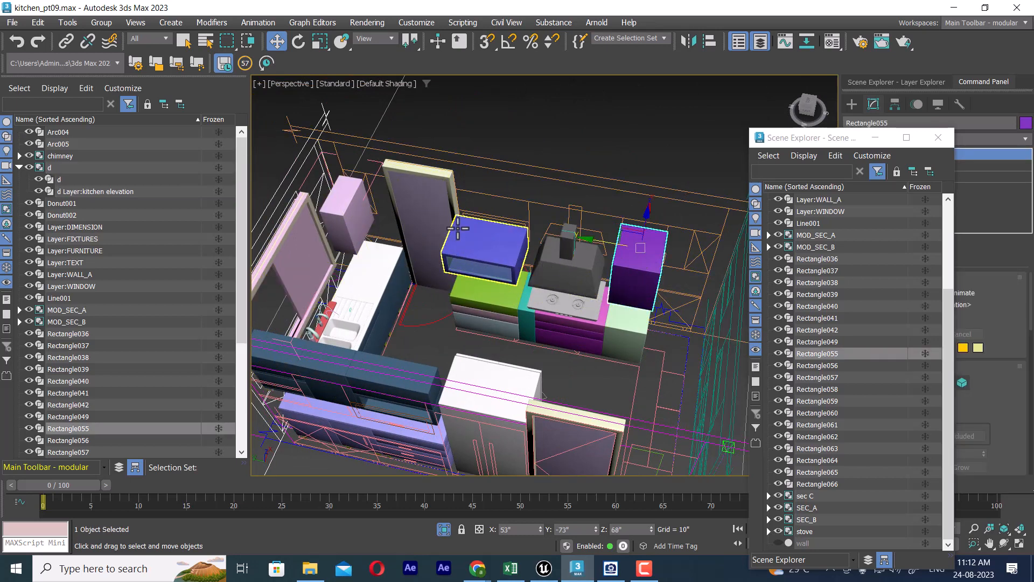
left_click(487, 245)
scroll(511, 264, "up", 5)
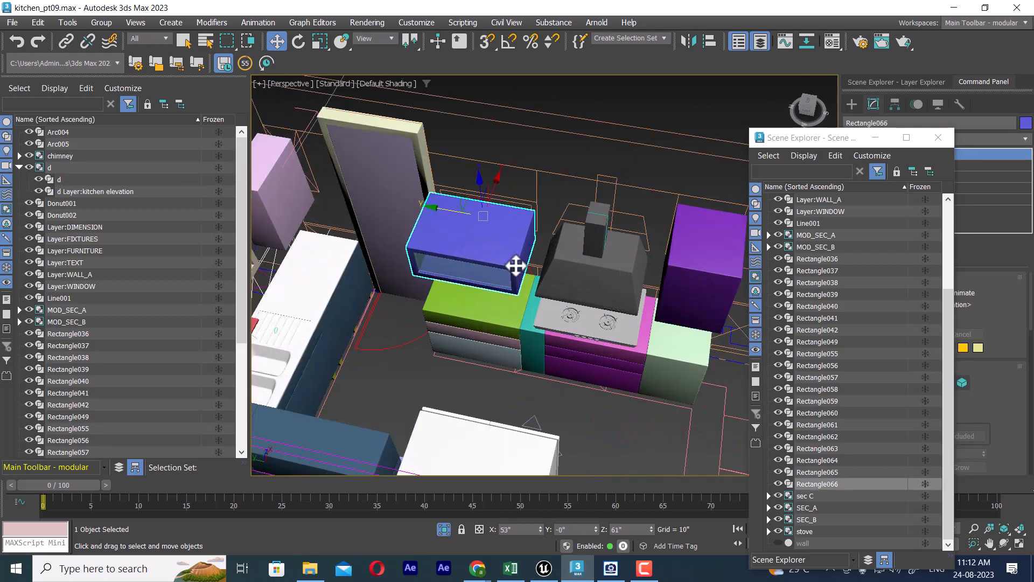
left_click(458, 306, "ctrl")
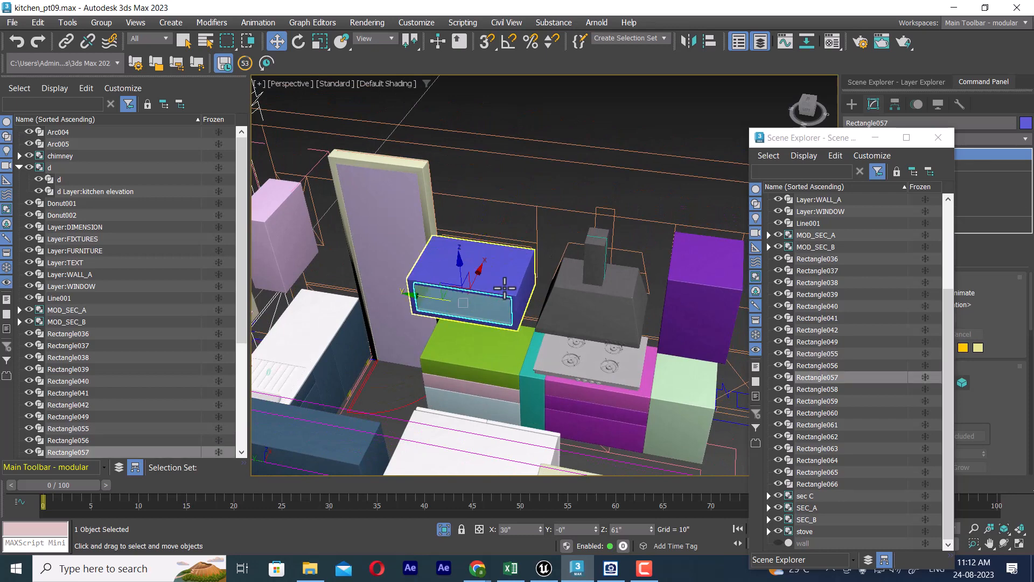
left_click(500, 358, "ctrl")
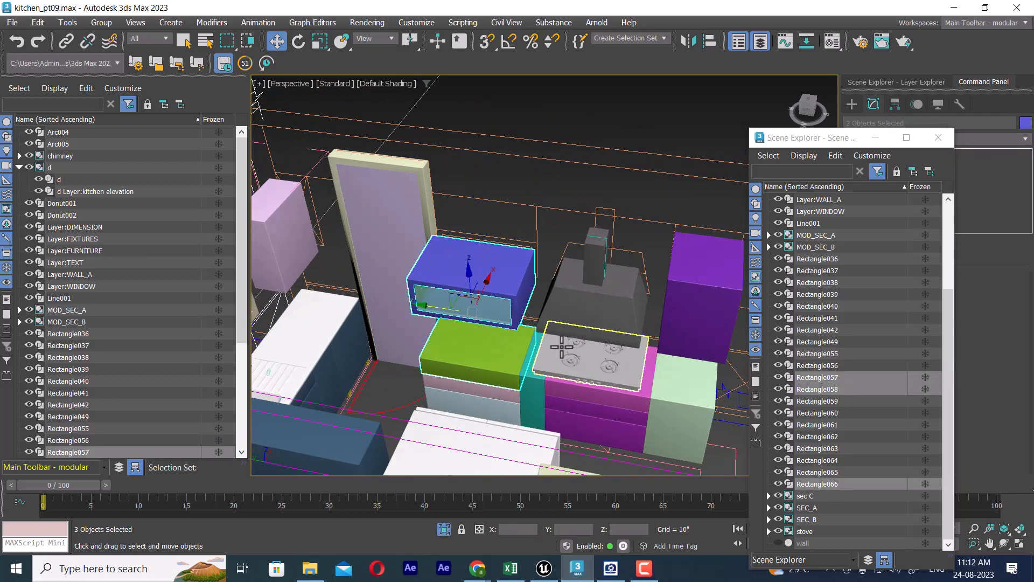
key("t")
scroll(563, 289, "down", 5)
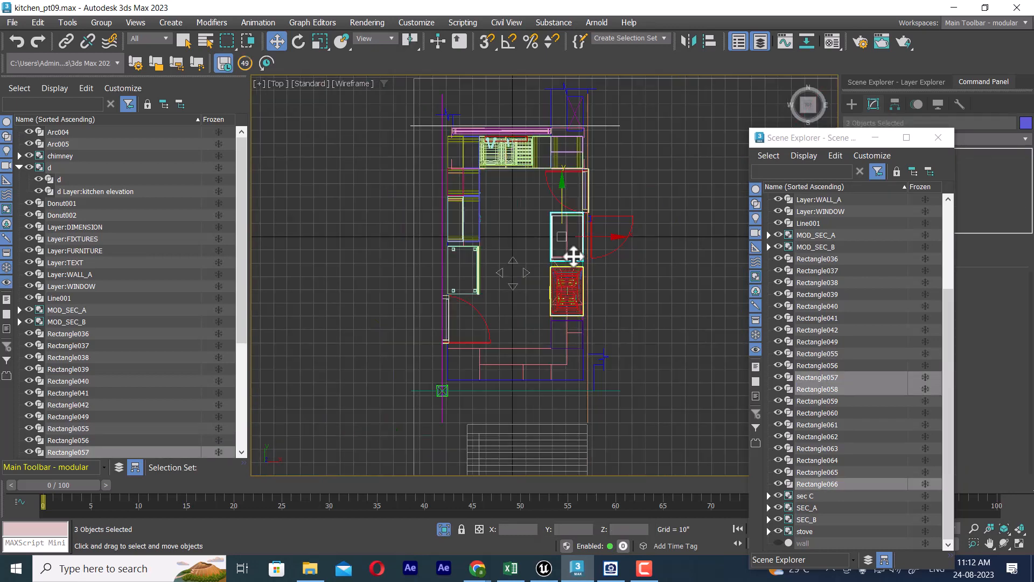
left_click(564, 337)
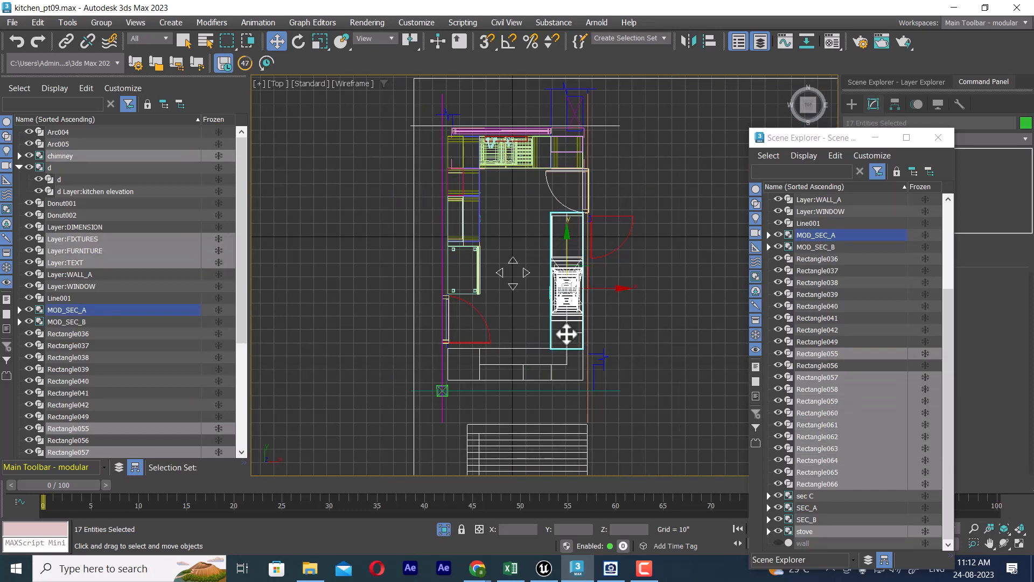
left_click(525, 380, "alt")
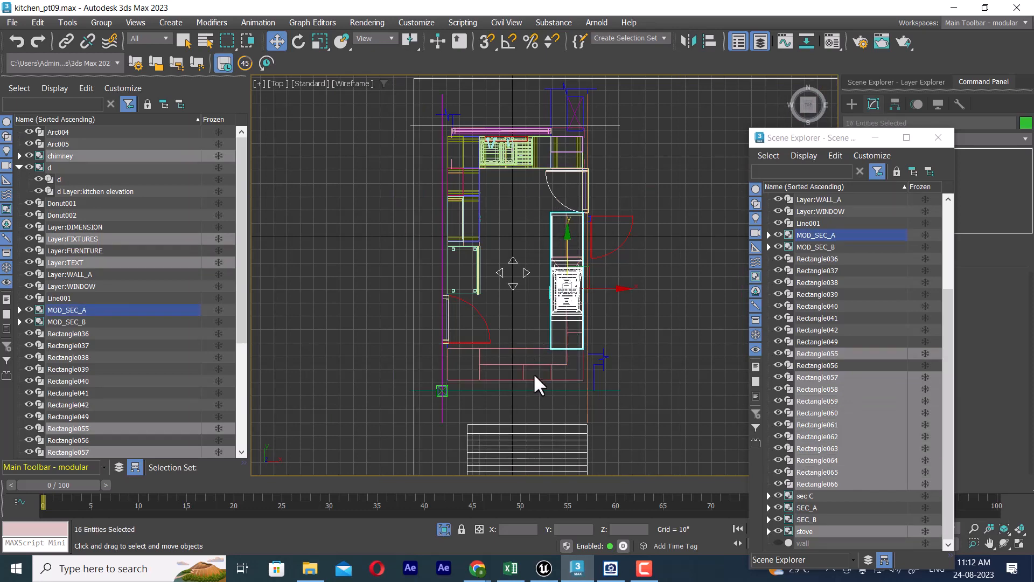
Step: Take the stove wall's elevation drawing out of the selection and isolate the selected objects
key("p")
mouse_move(570, 291)
middle_mouse_down("alt")
mouse_move(508, 273)
mouse_move(495, 257)
middle_mouse_up("alt")
scroll(563, 307, "down", 2)
middle_click_drag(495, 257, 517, 280, "alt")
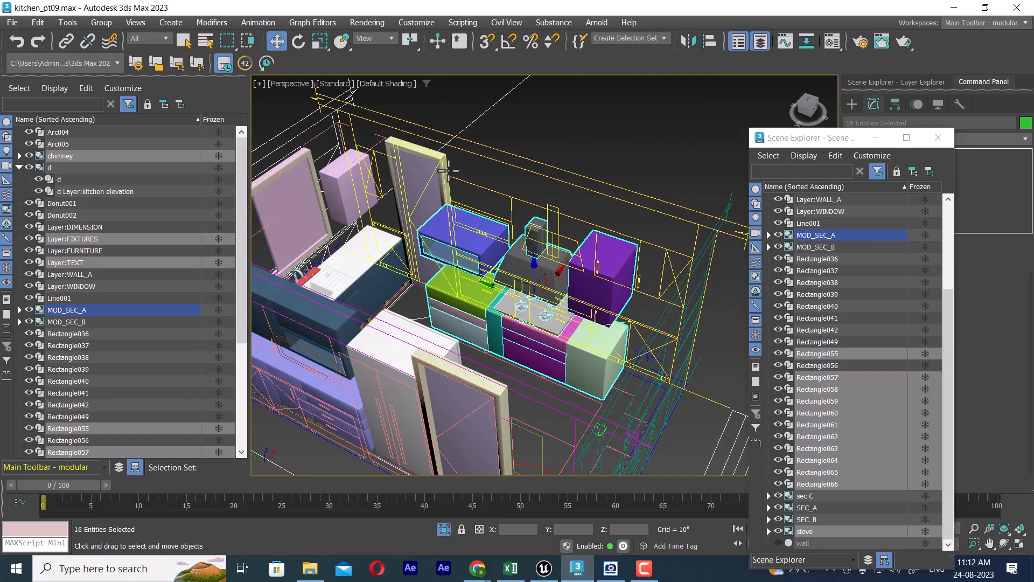
left_click(437, 174, "ctrl")
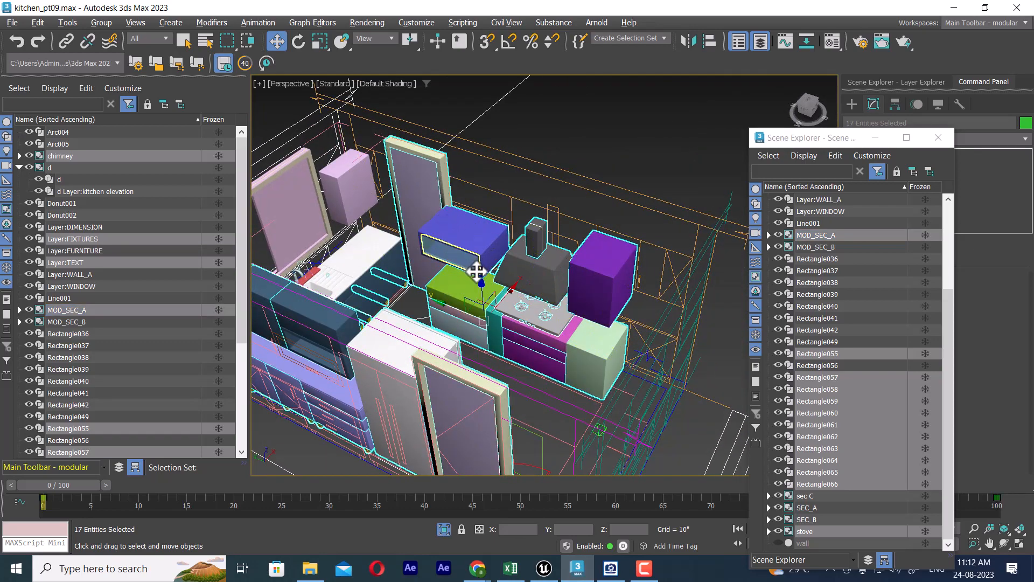
key("alt+q")
middle_click_drag(544, 302, 477, 278, "alt")
middle_click_drag(477, 278, 487, 243)
scroll(609, 235, "up", 3)
left_click_drag(439, 153, 526, 352, "alt")
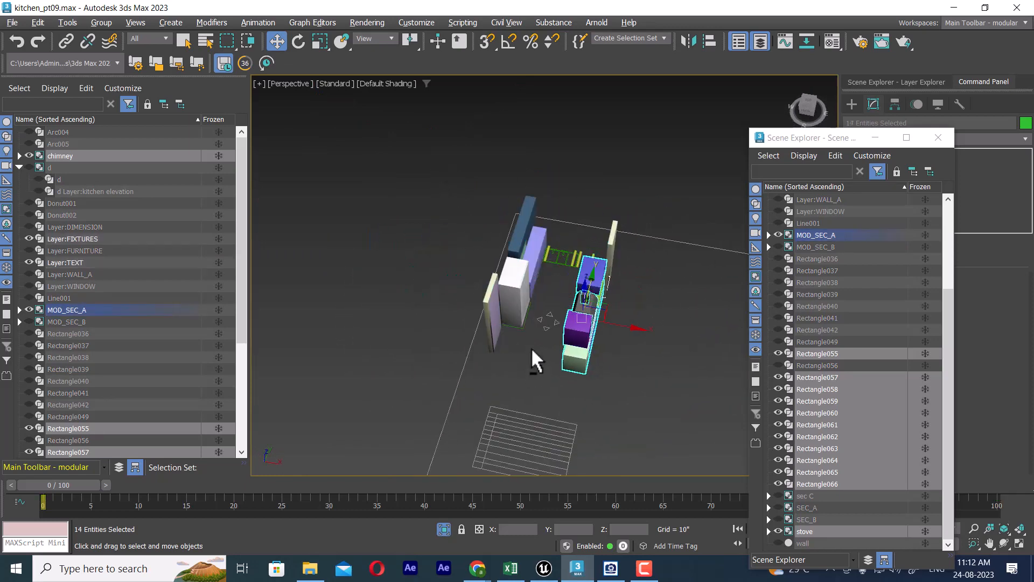
Step: Drop MOD_SEC_A and the door swing from the selection, isolating only the stove-side cabinets, chimney and stove
middle_click_drag(532, 349, 608, 326, "alt")
left_click_drag(463, 167, 499, 324, "alt")
middle_click_drag(561, 295, 482, 228, "alt")
scroll(570, 296, "up", 5)
middle_click_drag(625, 321, 570, 311, "alt")
scroll(641, 332, "up", 4)
scroll(587, 323, "down", 5)
key("ctrl+z")
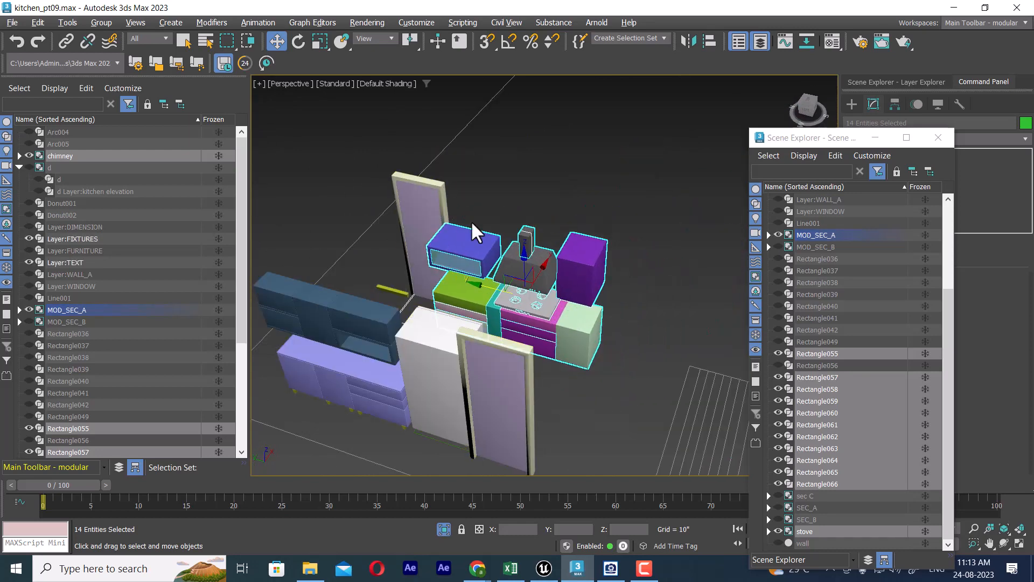
key("alt+q")
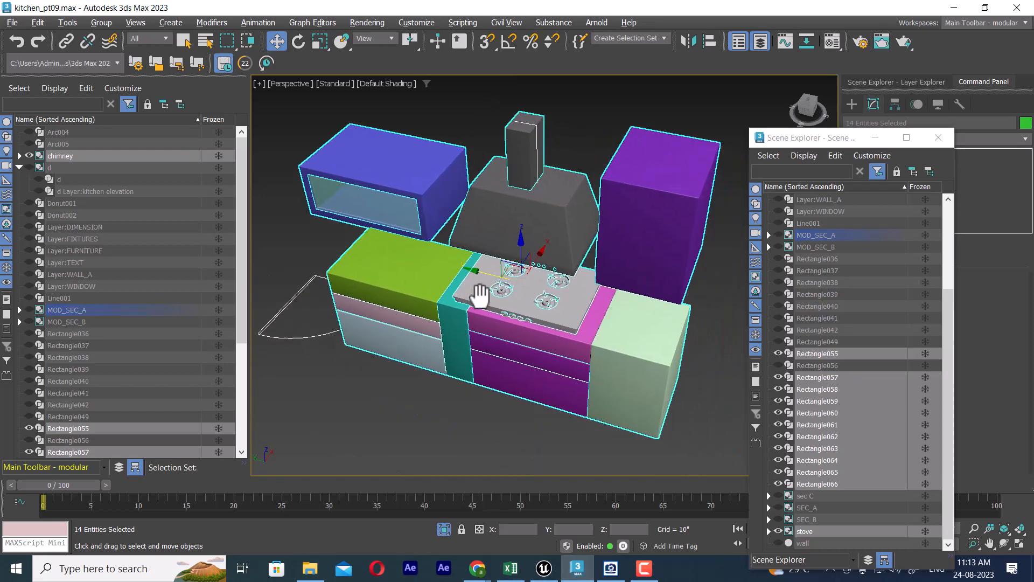
left_click(324, 388, "alt")
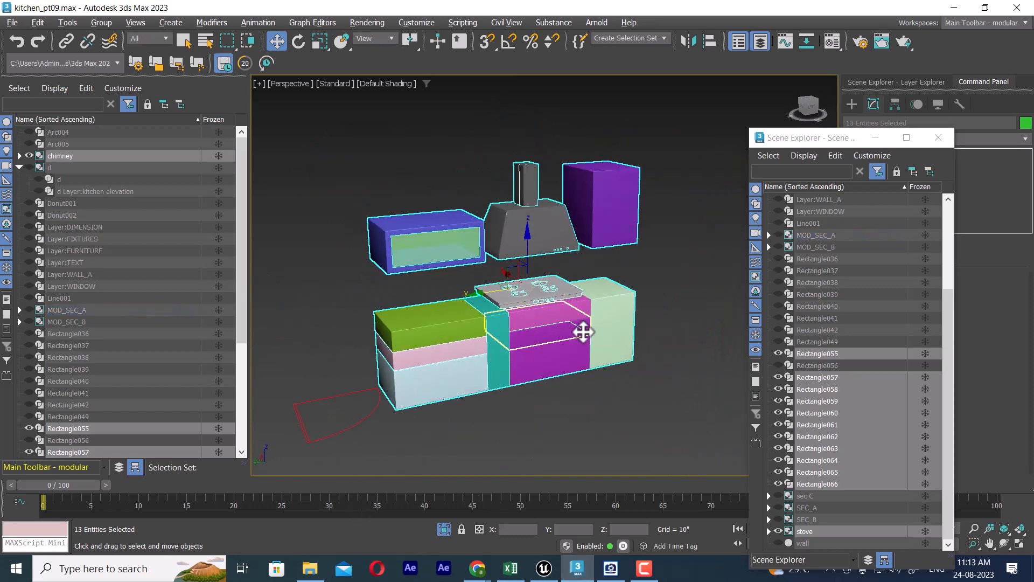
scroll(587, 339, "down", 3)
middle_click_drag(608, 338, 573, 332, "alt")
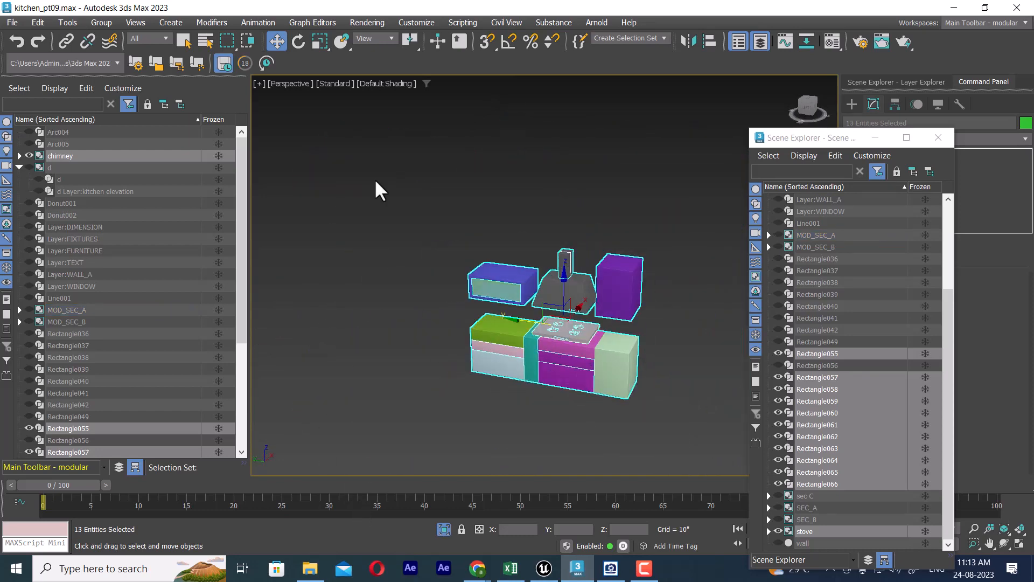
Step: Group the selected stove-side cabinets, chimney and stove under the name mod_sec_c
left_click(164, 24)
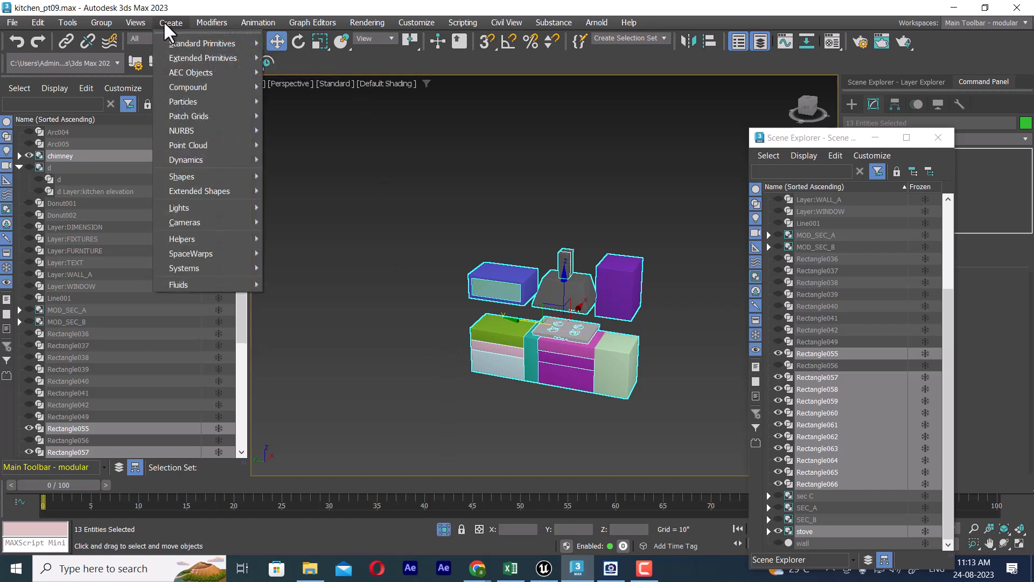
mouse_move(101, 22)
left_click(102, 40)
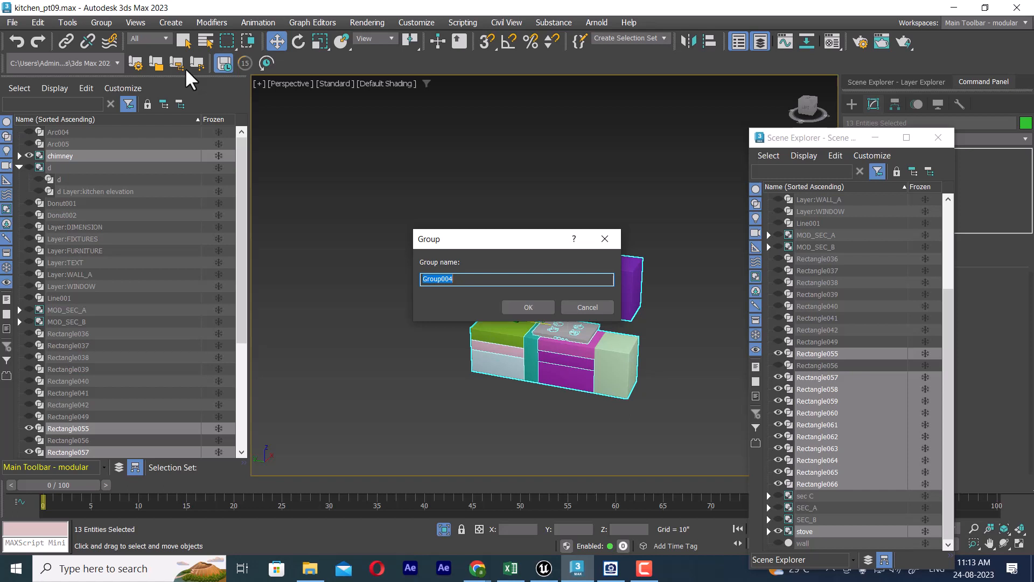
type("mod_sec_c")
left_click(531, 303)
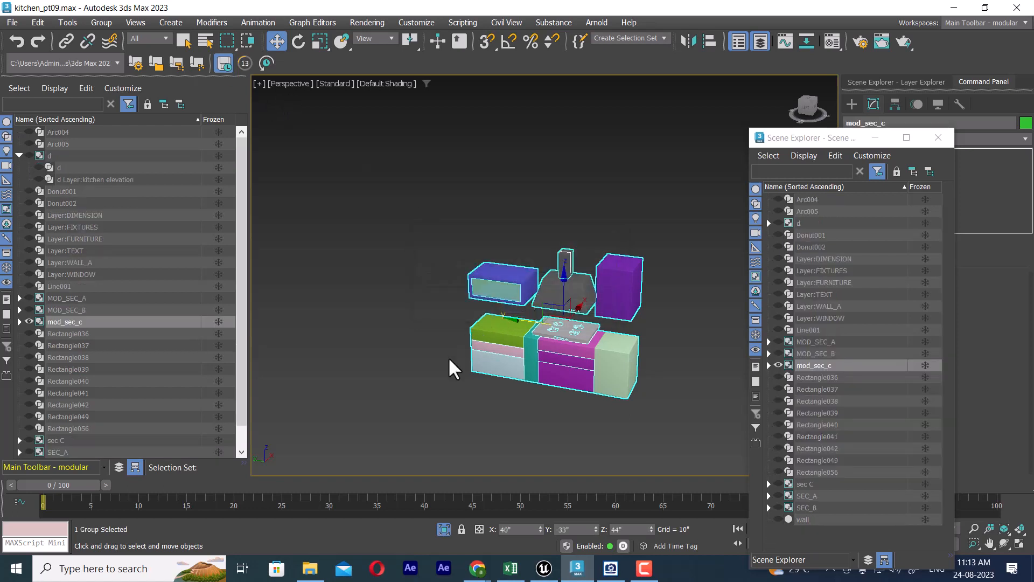
Step: Toggle the visibility of mod_sec_c to check it, freeze the group, and unhide all objects in the scene
left_click(29, 321)
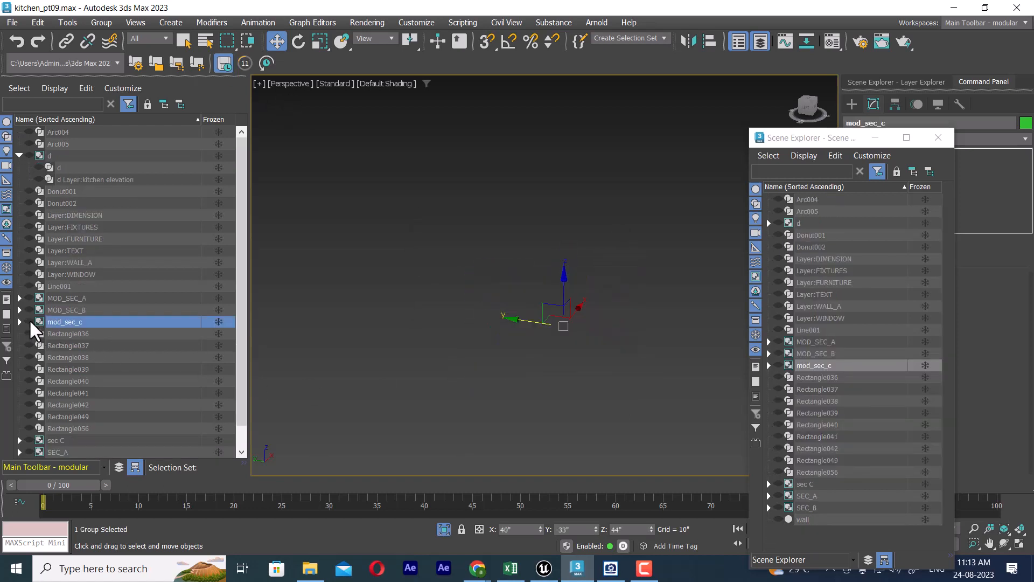
left_click(26, 320)
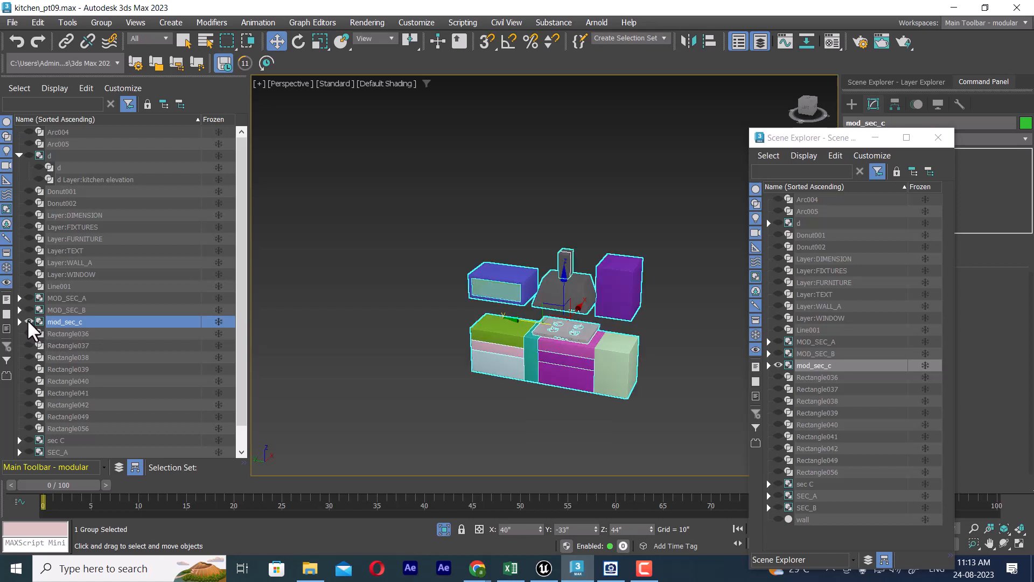
left_click(218, 321)
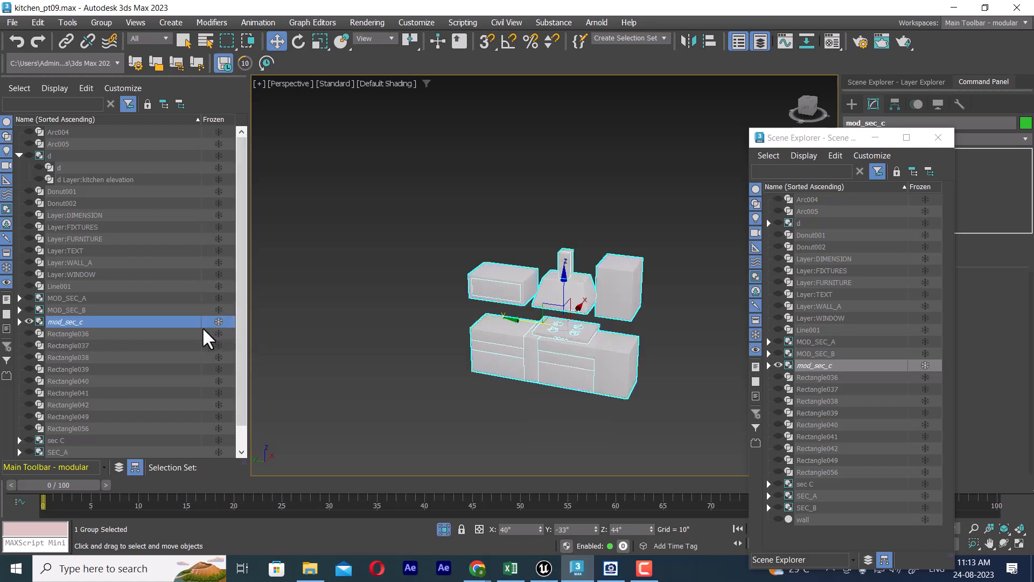
left_click(28, 321)
right_click(571, 235)
left_click(602, 163)
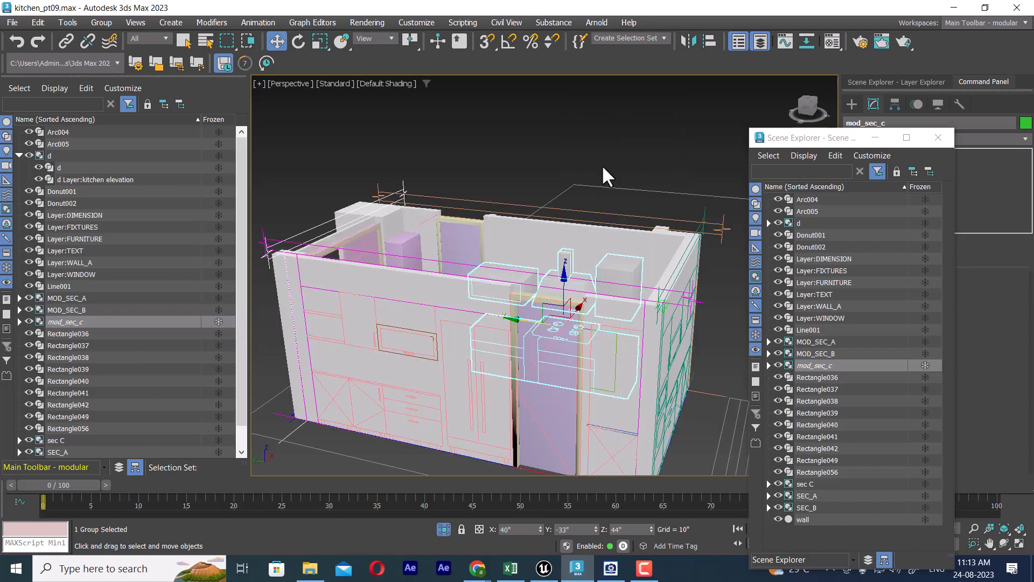
middle_click_drag(626, 215, 617, 329, "alt")
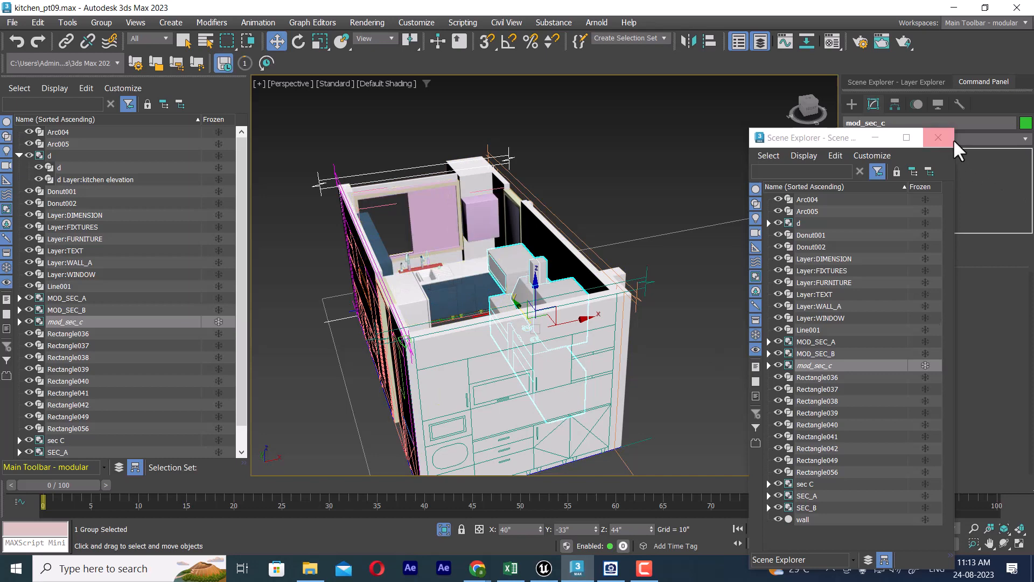
Step: Hide the groups mod_sec_c, MOD_SEC_B and MOD_SEC_A
left_click(778, 365)
middle_click_drag(584, 237, 550, 243, "alt")
left_click(775, 352)
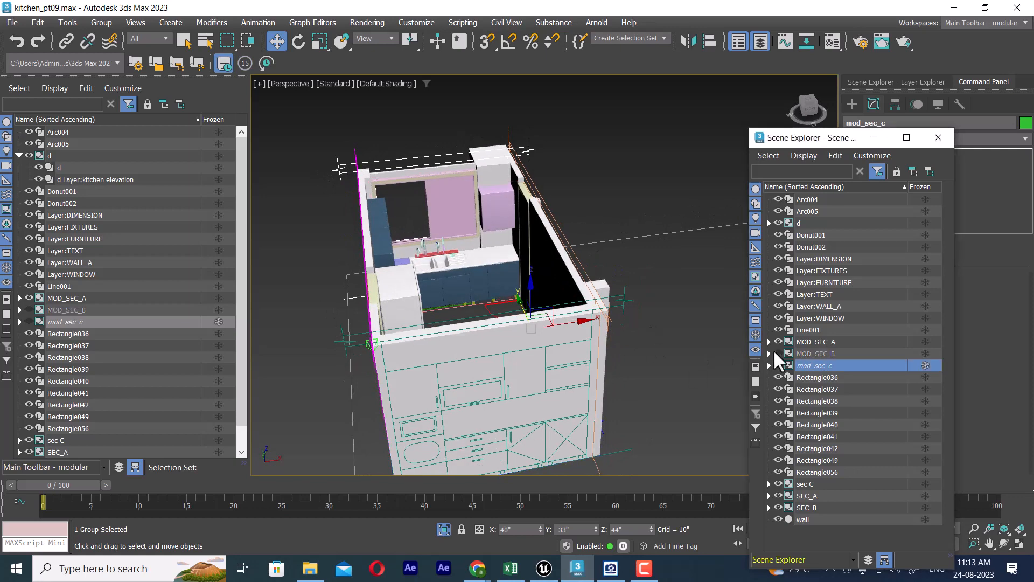
left_click(776, 342)
middle_click_drag(564, 293, 626, 276, "alt")
Step: Freeze MOD_SEC_A and MOD_SEC_B, and hide the MOD_SEC_A cabinets still showing in the kitchen
left_click(638, 312)
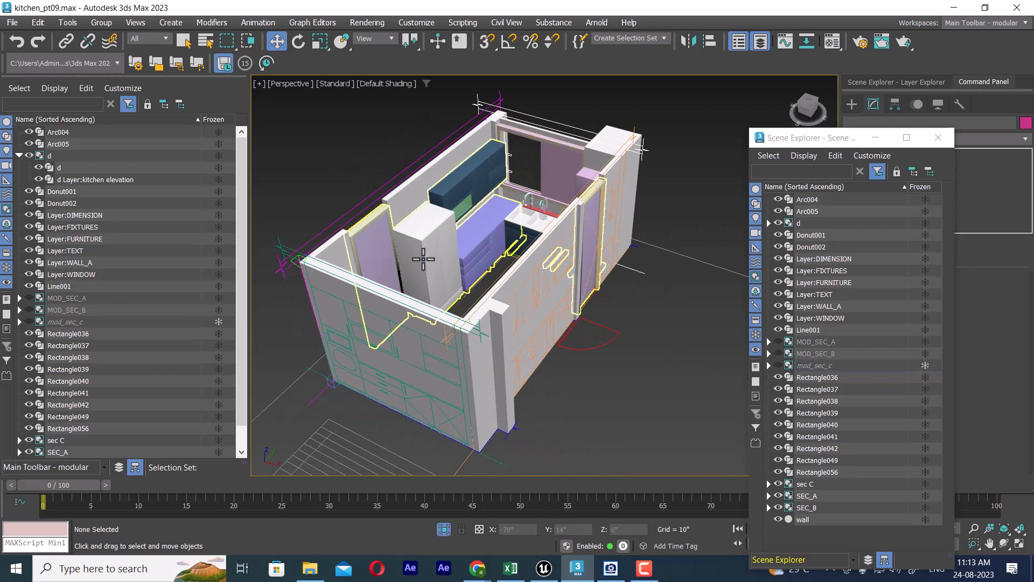
left_click(432, 254)
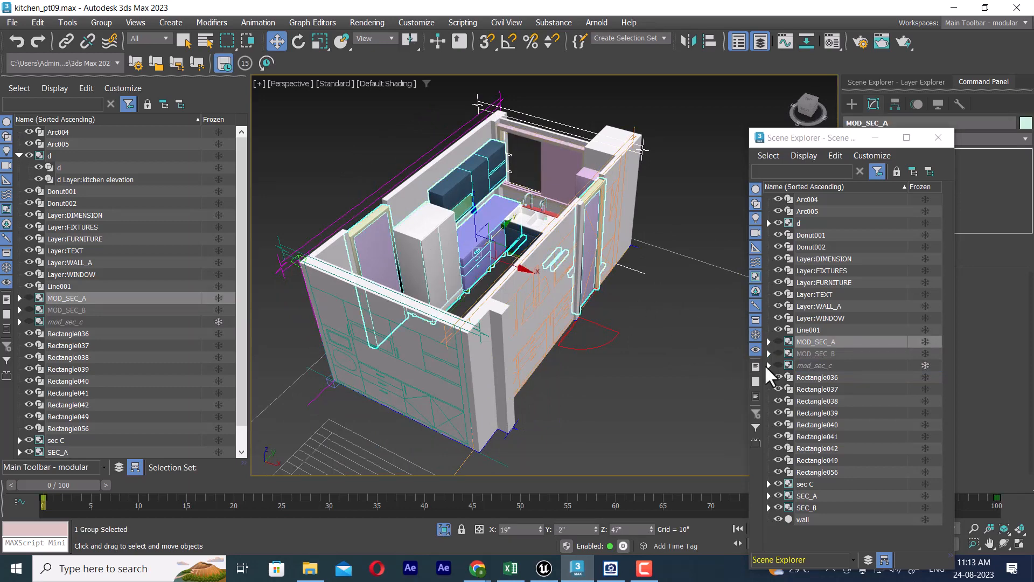
left_click(926, 341)
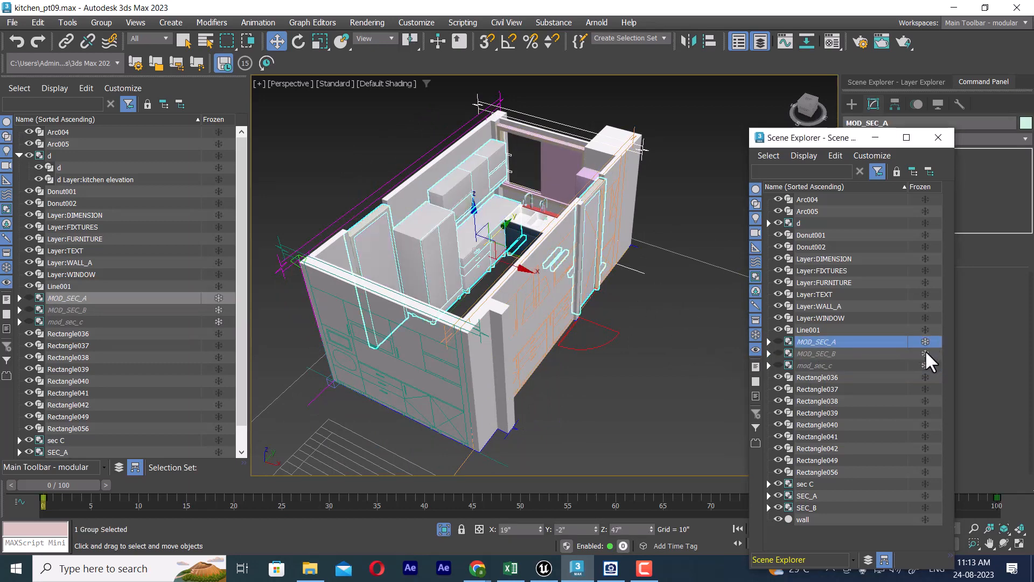
left_click(777, 342)
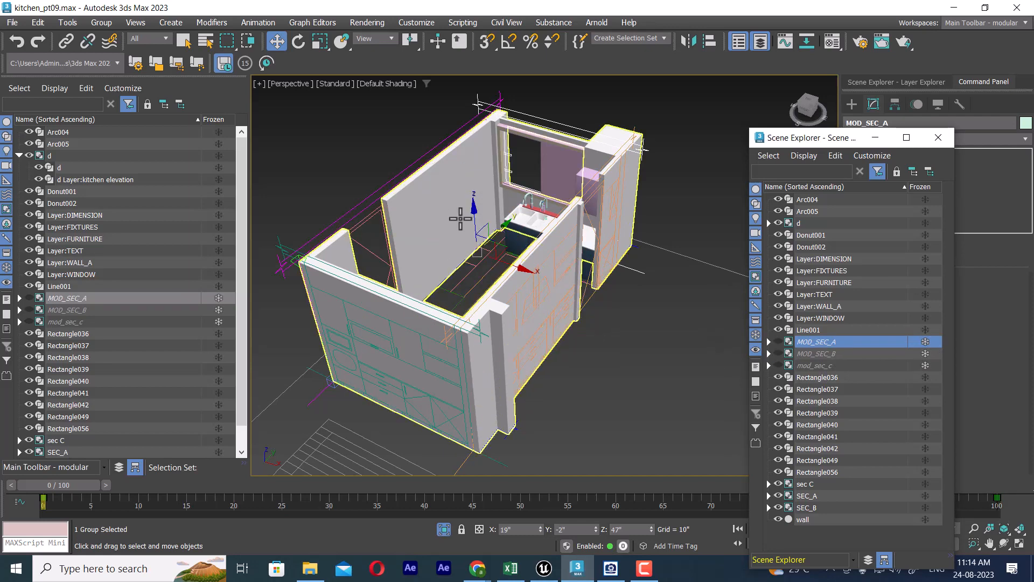
Step: Select the wall object and hide it so the elevation drawings are exposed
middle_click_drag(458, 222, 453, 224, "alt")
left_click(613, 145)
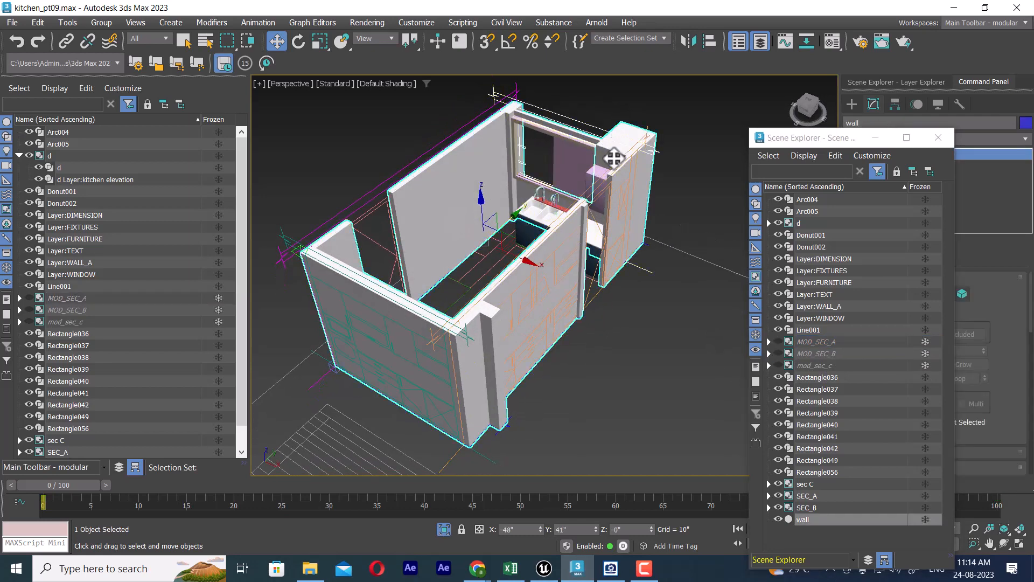
left_click(779, 519)
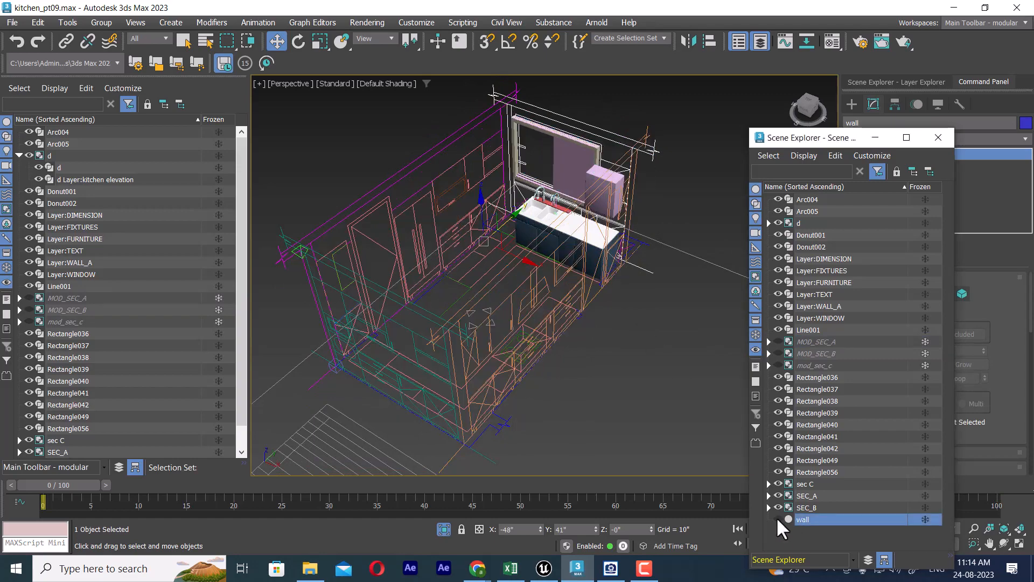
Step: Switch to the Top view of the kitchen and limit the selection filter to Geometry
middle_click_drag(503, 213, 576, 261, "alt")
left_click(469, 233)
key("t")
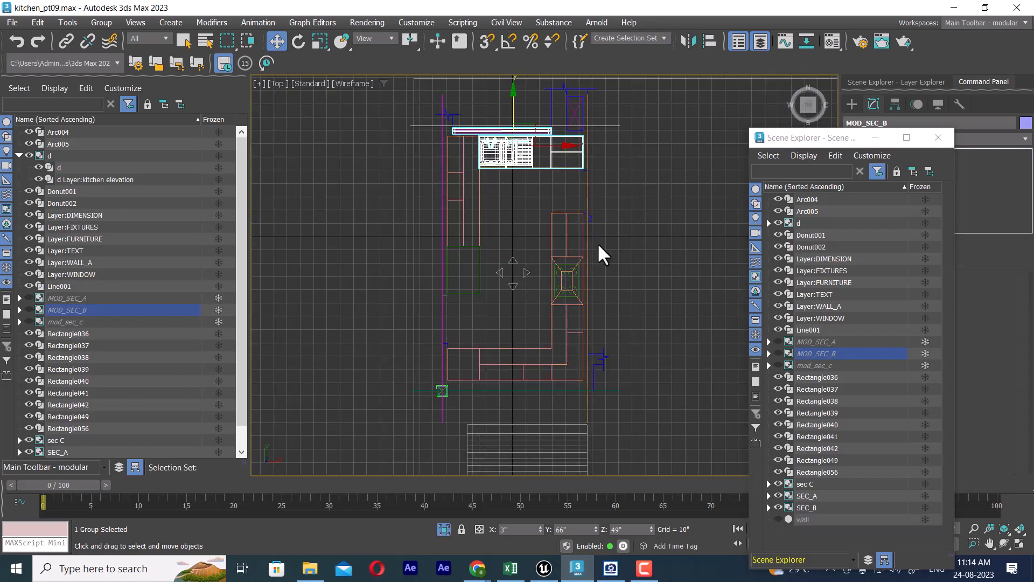
middle_click_drag(586, 192, 606, 268)
left_click_drag(427, 179, 645, 242)
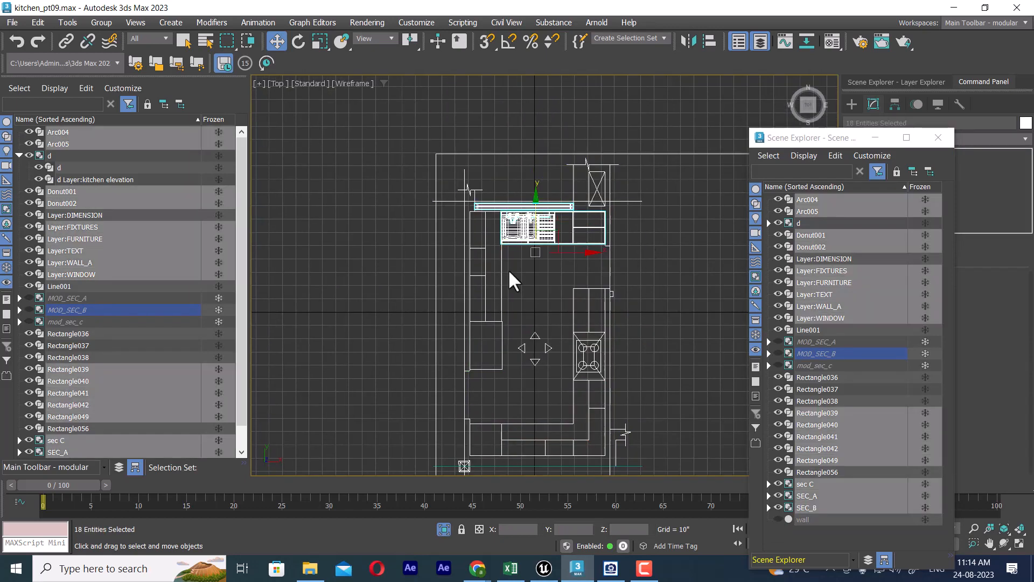
left_click(144, 38)
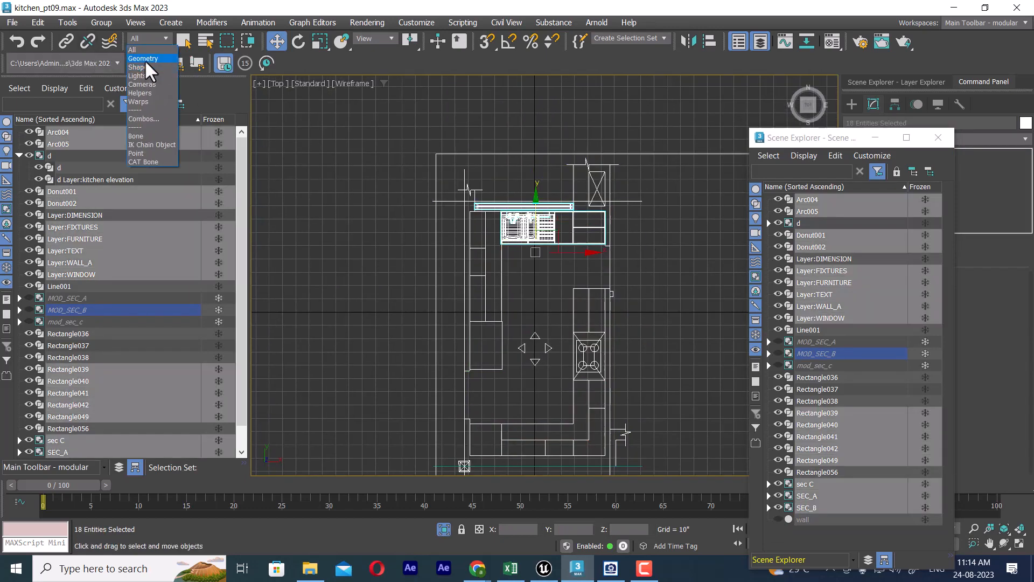
left_click(145, 60)
Step: Select the sink-side cabinets, window and wall unit as geometry, and isolate them in the Perspective view
left_click(313, 158)
left_click_drag(392, 165, 657, 256)
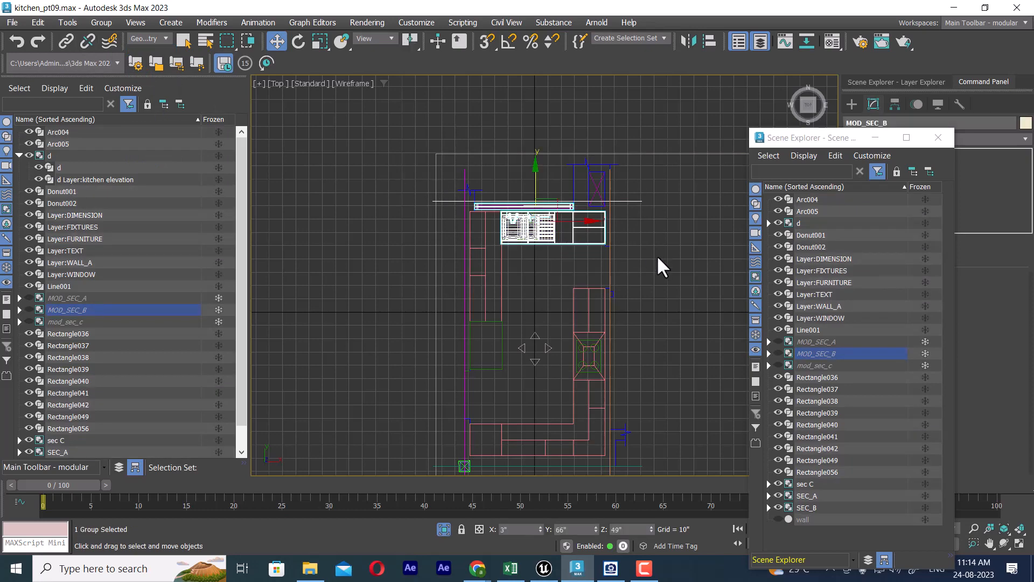
mouse_move(637, 255)
middle_mouse_down()
mouse_move(629, 300)
mouse_move(566, 245)
mouse_move(629, 240)
mouse_move(637, 307)
middle_mouse_up()
key("p")
key("alt+q")
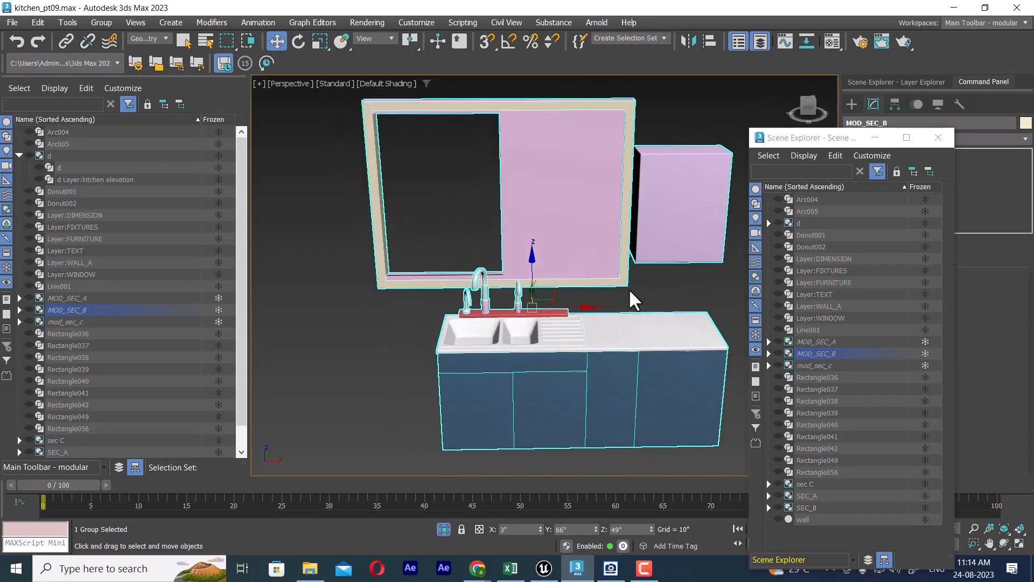
Step: Group the isolated sink-side objects under the name mod_sec_b
left_click(102, 22)
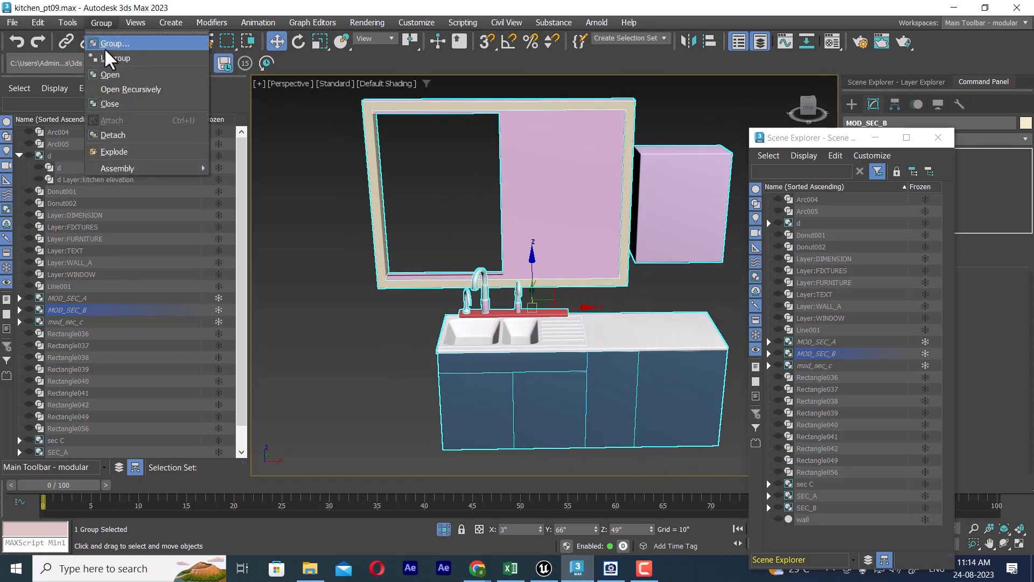
left_click(113, 43)
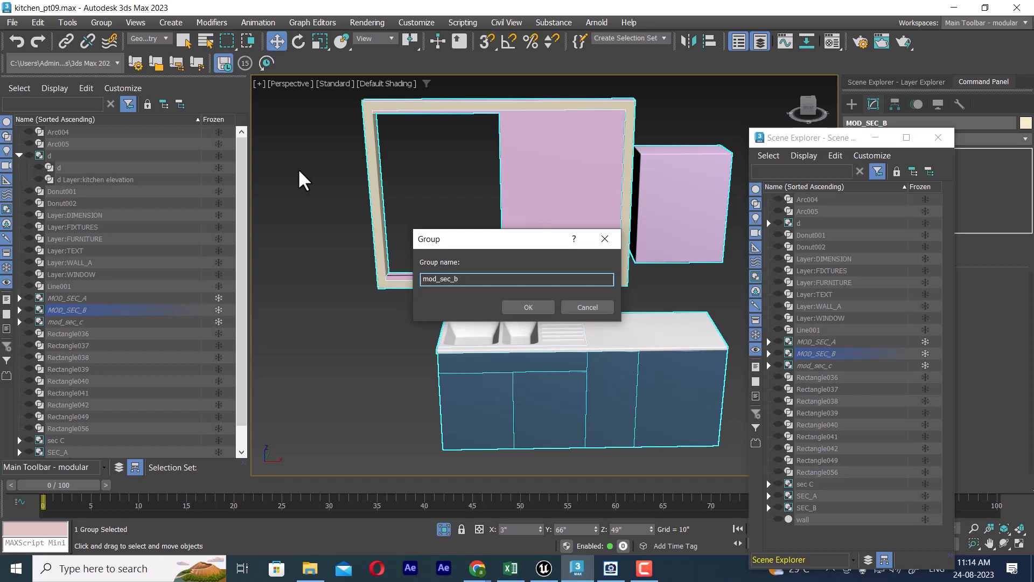
left_click(526, 307)
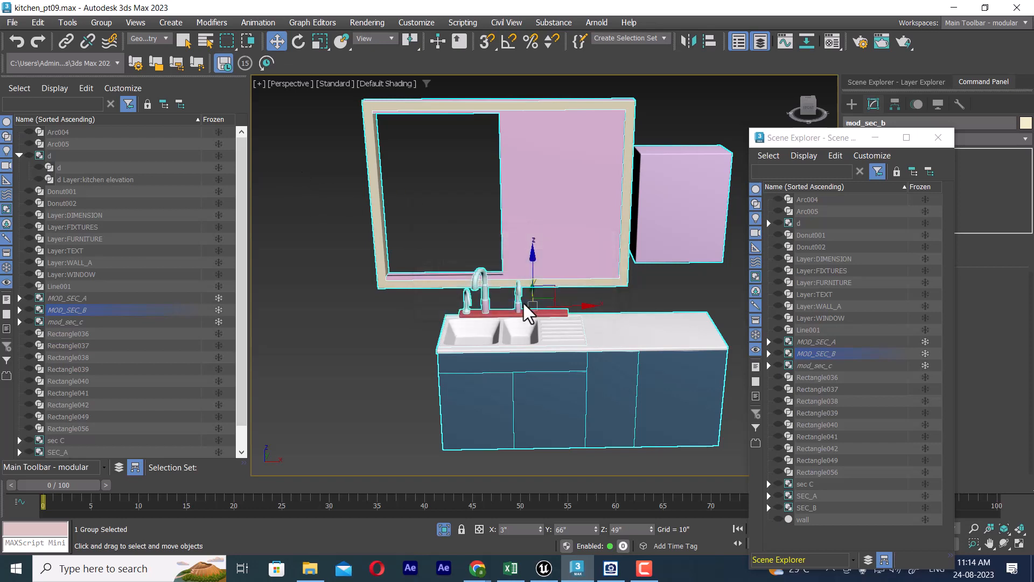
Step: Select the mod_sec_b sink group to check it, and unhide all objects in the scene
scroll(604, 351, "down", 5)
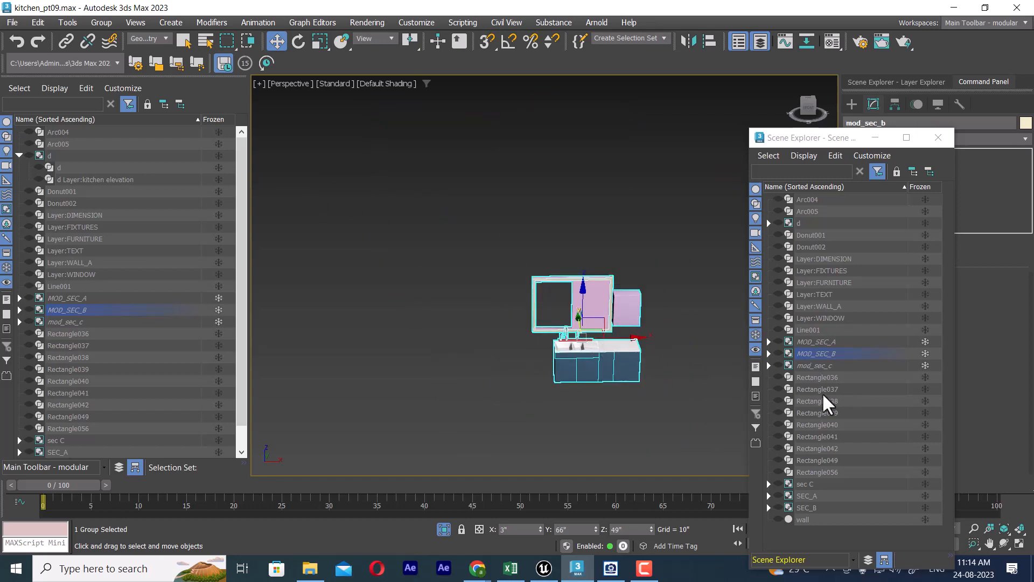
left_click(657, 414)
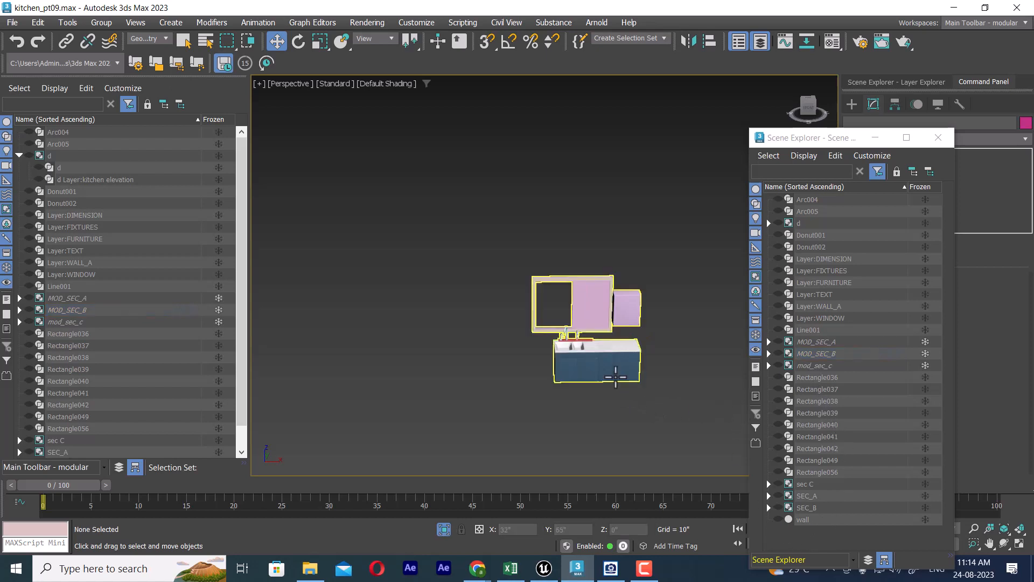
left_click(612, 372)
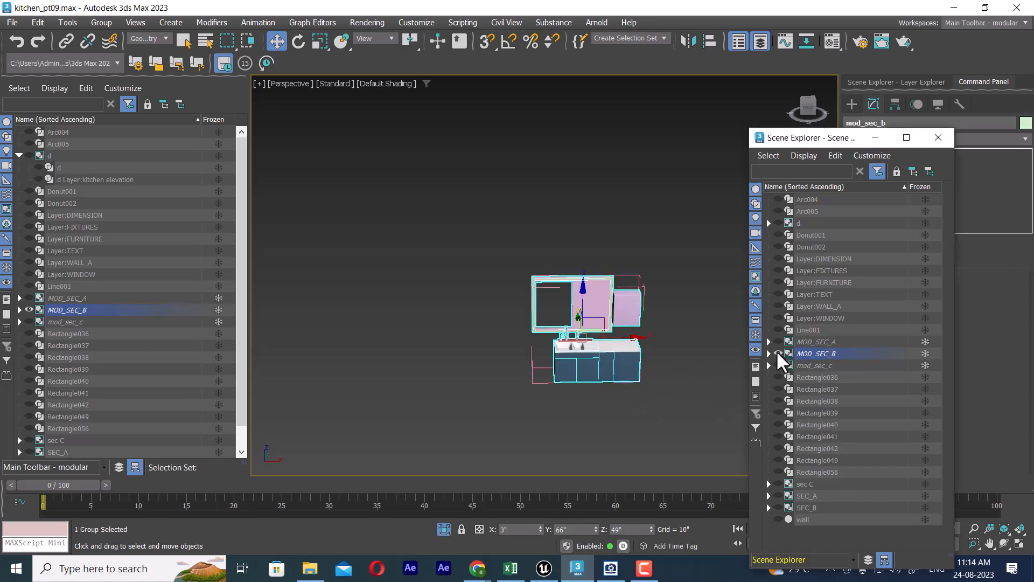
middle_click_drag(591, 325, 582, 371, "alt")
right_click(607, 330)
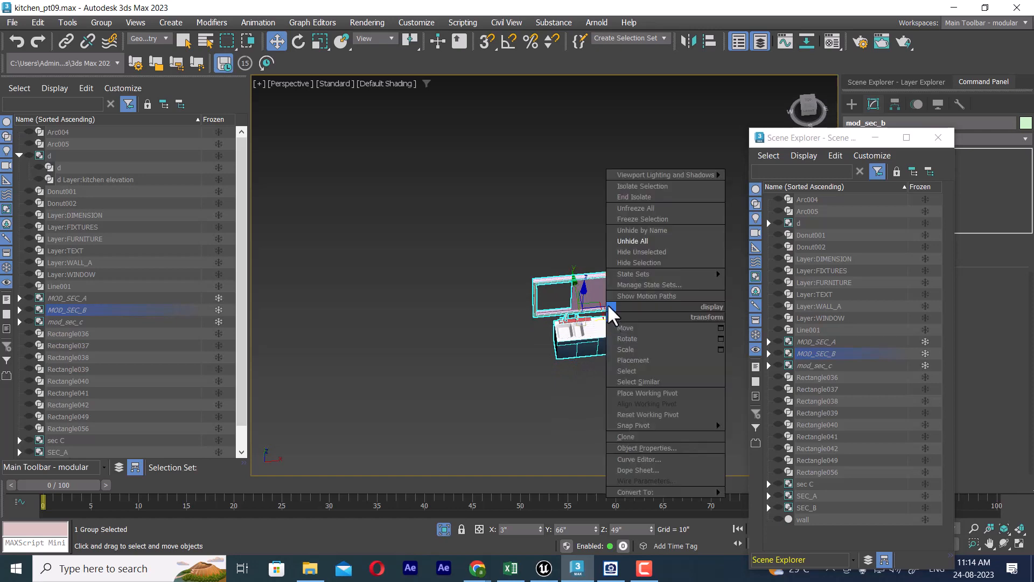
left_click(656, 241)
Step: Hide the selected mod_sec_b sink group in the kitchen
middle_click_drag(544, 340, 554, 323, "alt")
scroll(563, 326, "up", 3)
middle_click_drag(569, 327, 591, 265)
right_click(591, 264)
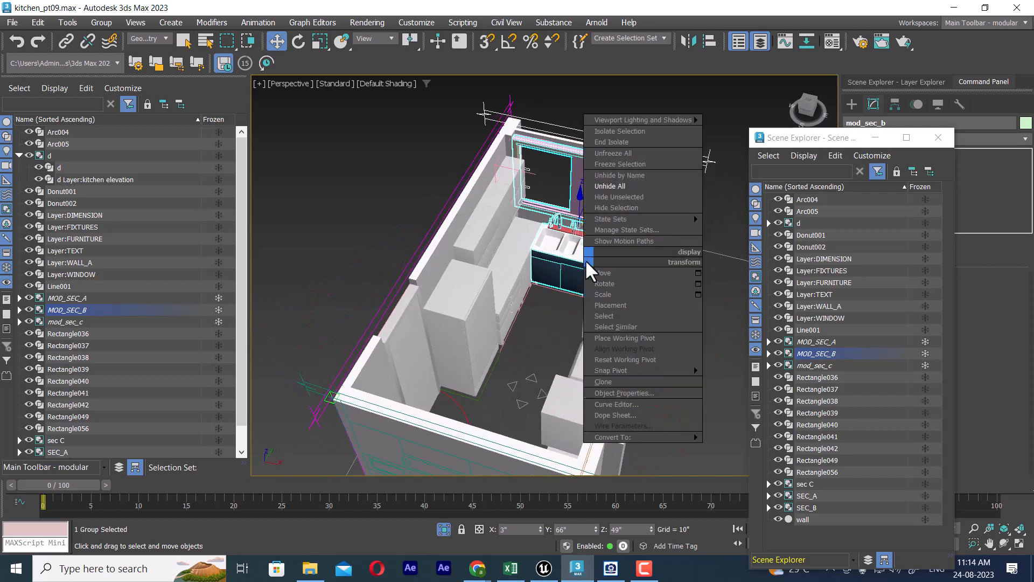
left_click(622, 207)
Step: Unfreeze the groups MOD_SEC_A, MOD_SEC_B and mod_sec_c
left_click(531, 329)
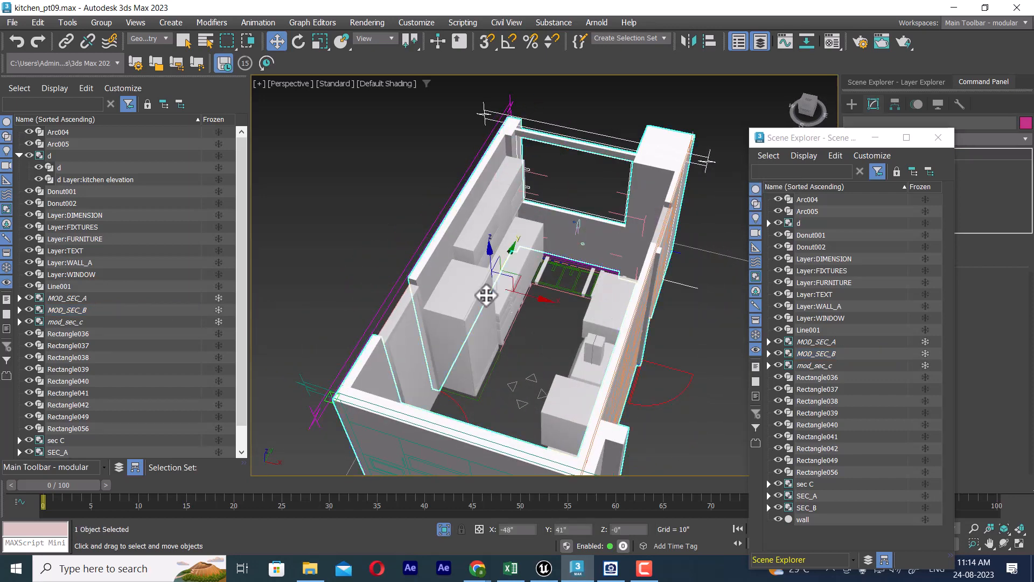
left_click(924, 339)
left_click(924, 351)
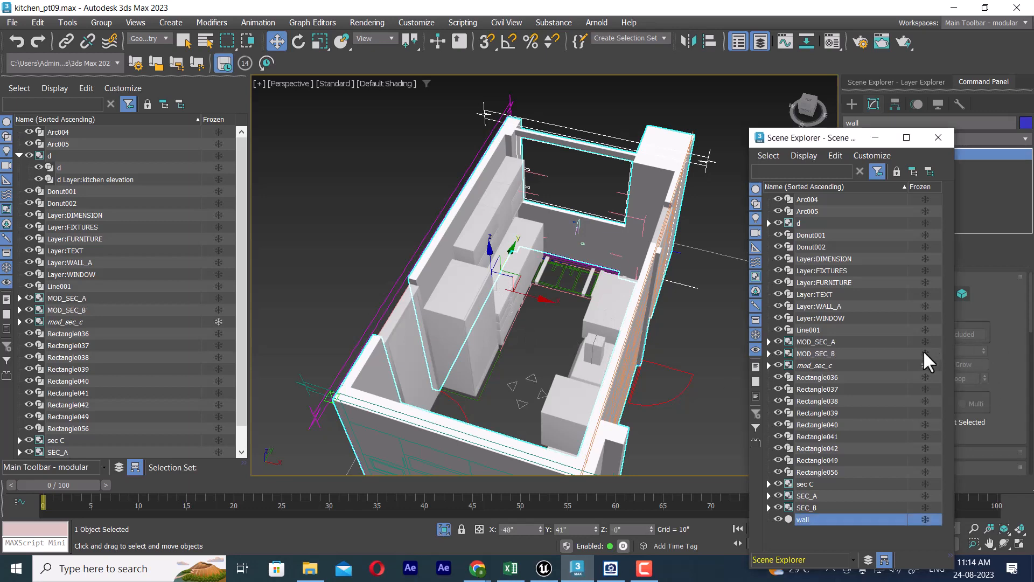
left_click(925, 363)
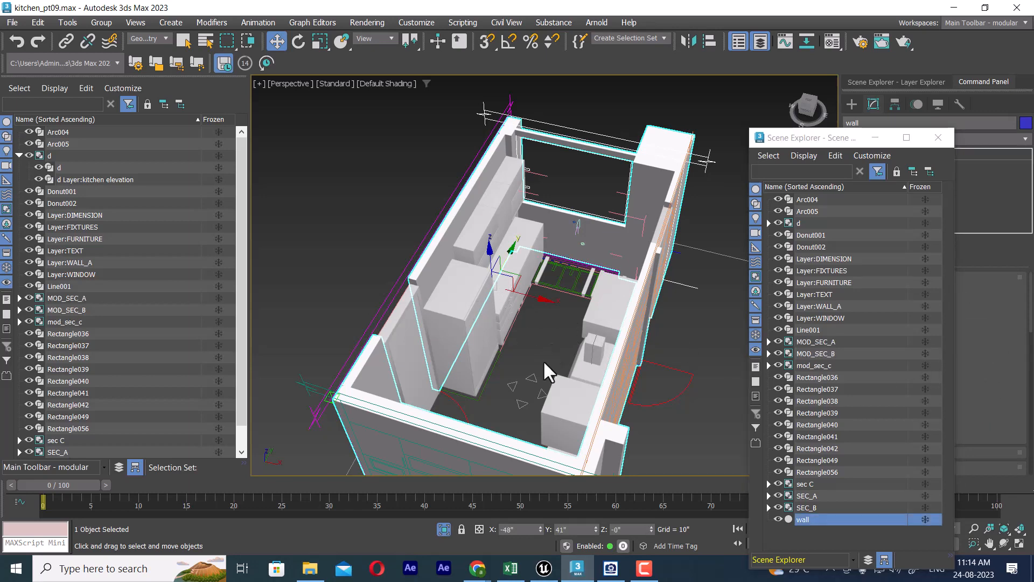
Step: Turn off the visibility of the groups MOD_SEC_A, MOD_SEC_B and mod_sec_c
middle_click_drag(547, 370, 784, 391, "alt")
left_click(817, 342)
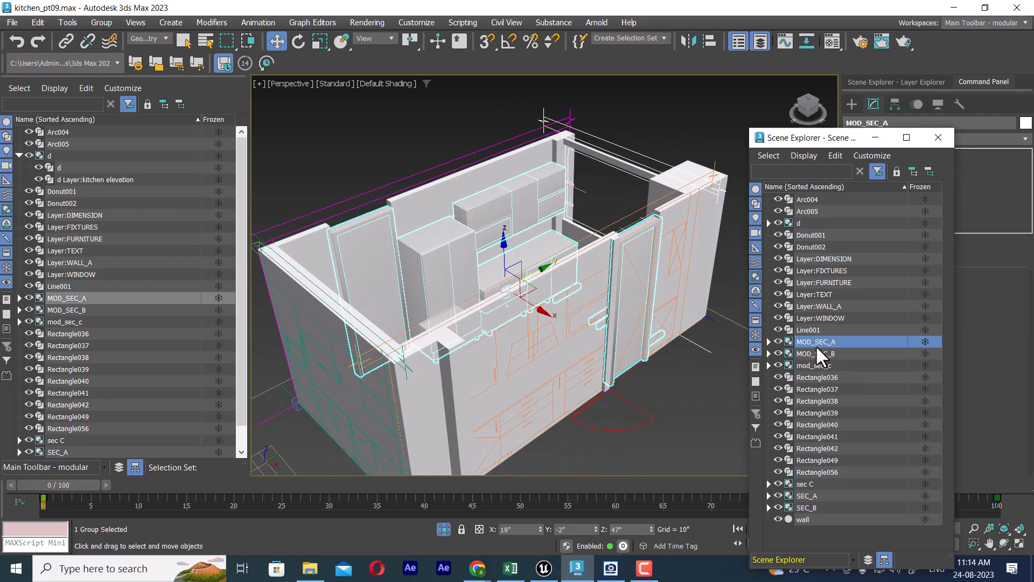
left_click(778, 342)
left_click(778, 353)
left_click(777, 365)
left_click(787, 364)
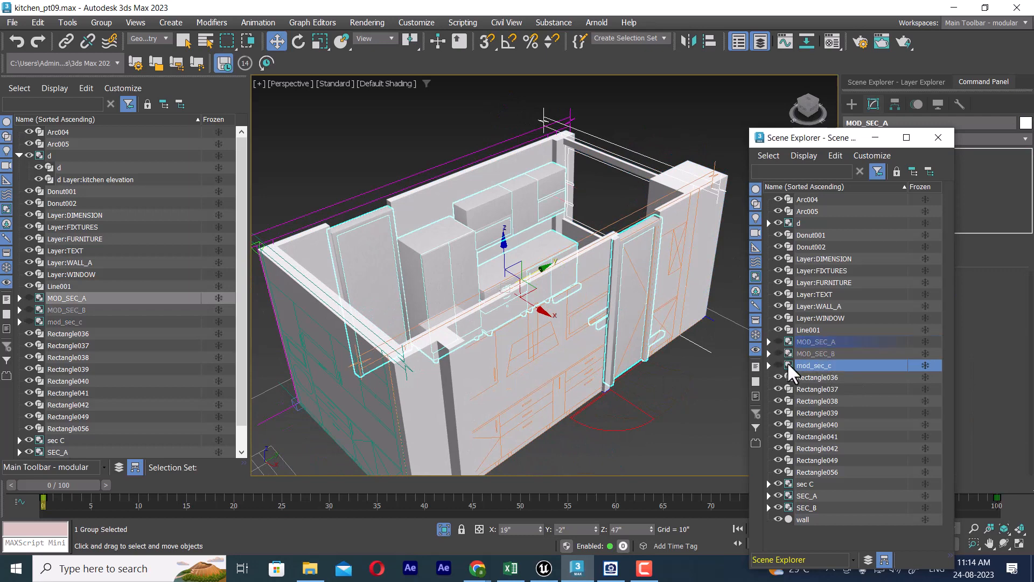
left_click(787, 353)
left_click(784, 340)
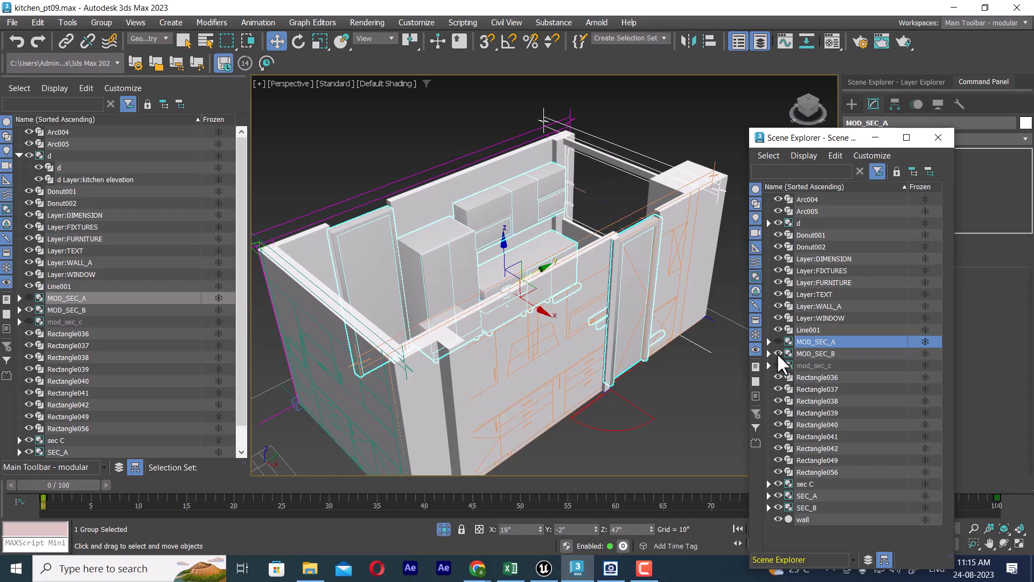
left_click(778, 353)
Step: Set the selection filter back to All and clear the current selection
middle_click_drag(442, 218, 432, 238, "alt")
left_click(433, 238)
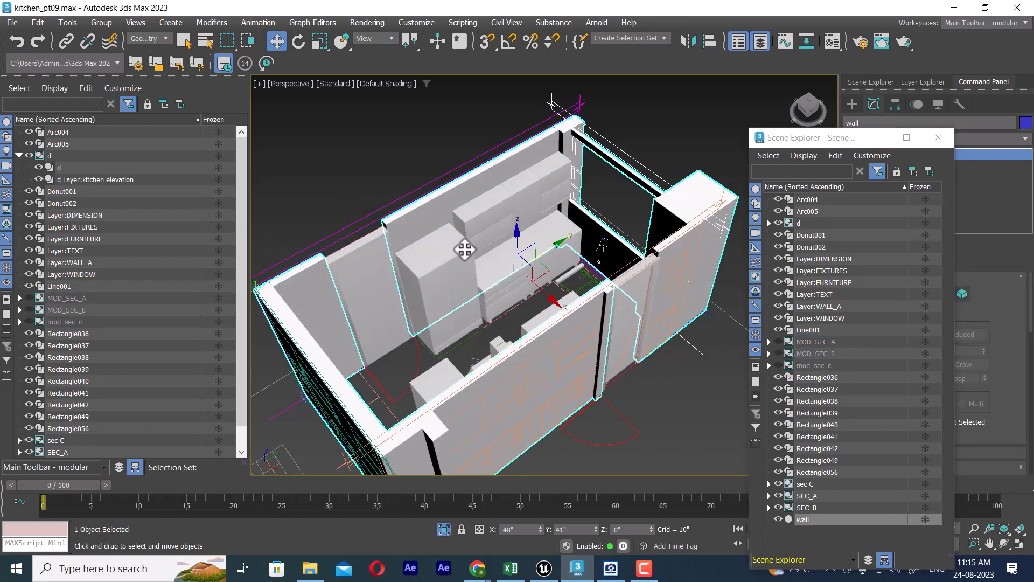
left_click(149, 38)
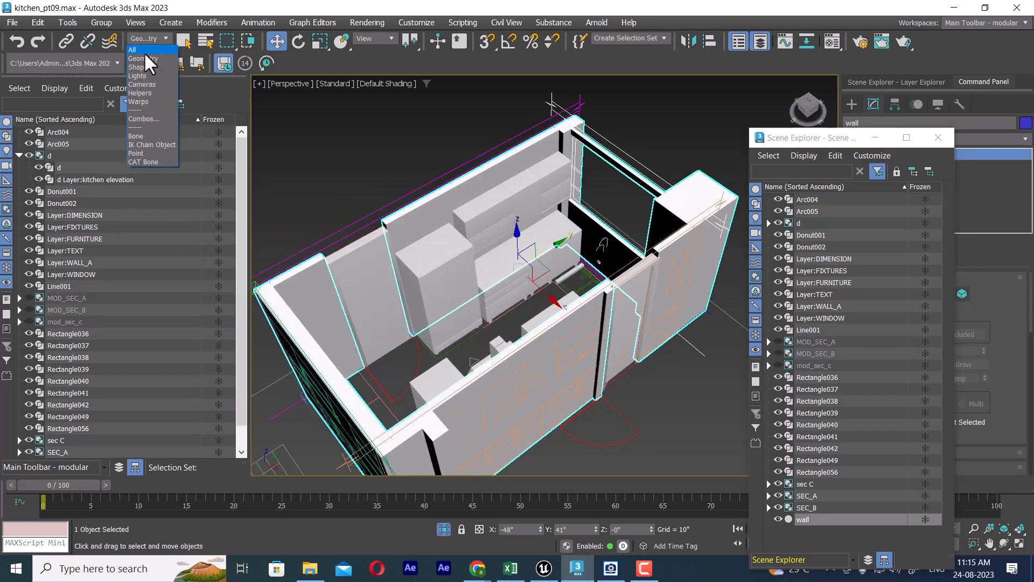
left_click(141, 48)
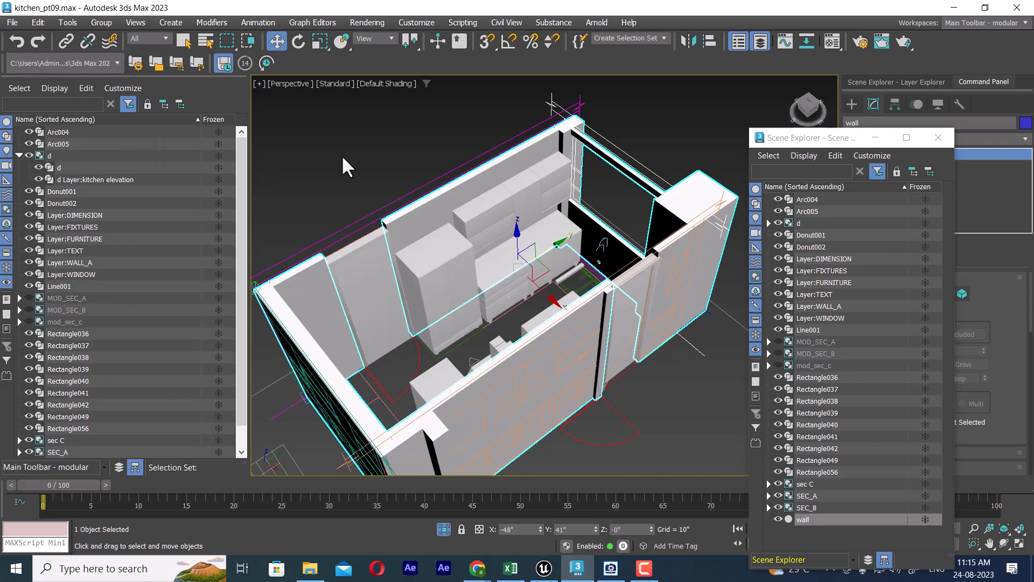
left_click(703, 423)
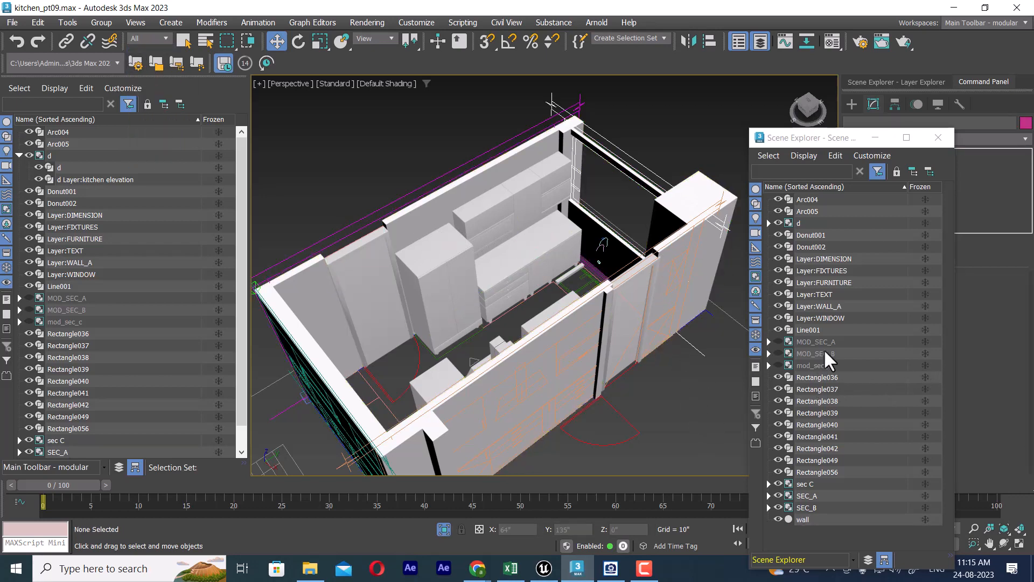
Step: Freeze the hidden groups MOD_SEC_A, MOD_SEC_B and mod_sec_c
left_click(841, 341)
left_click(926, 342)
left_click(925, 353)
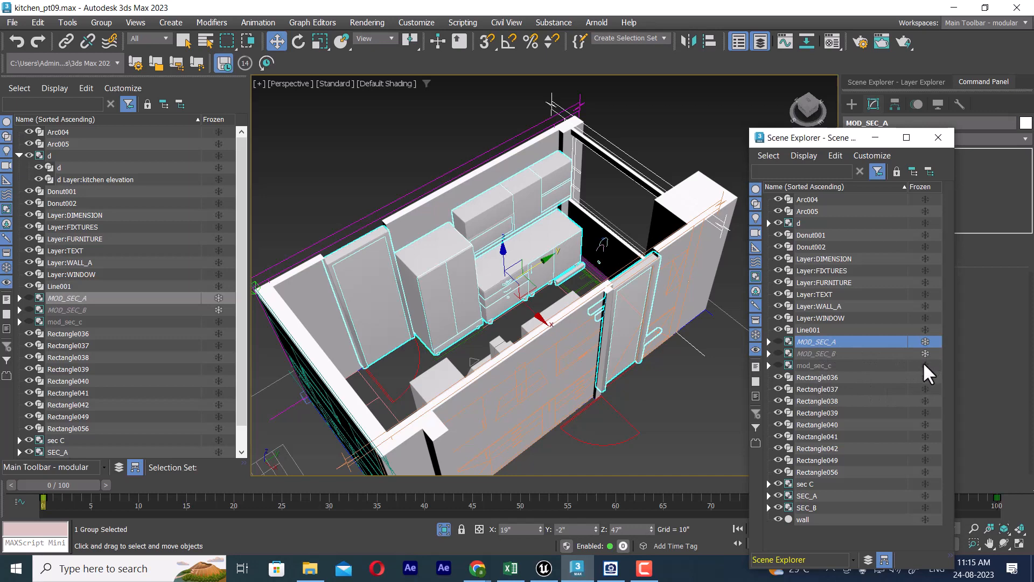
left_click(926, 365)
Step: Select the wall object and hide it to reveal the cabinets and elevation drawings
left_click(493, 191)
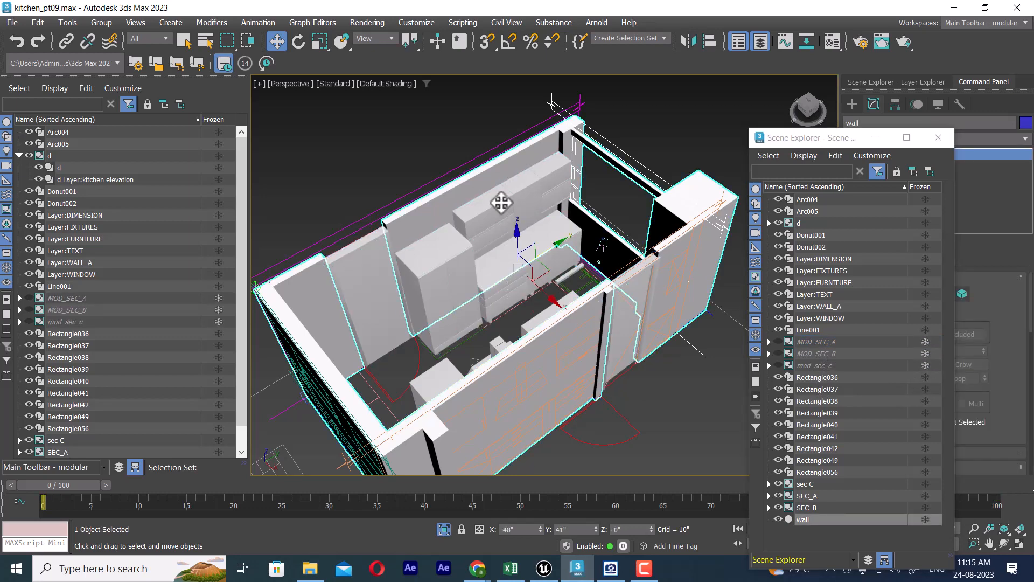
left_click(660, 411)
left_click(467, 246)
right_click(466, 245)
left_click(493, 181)
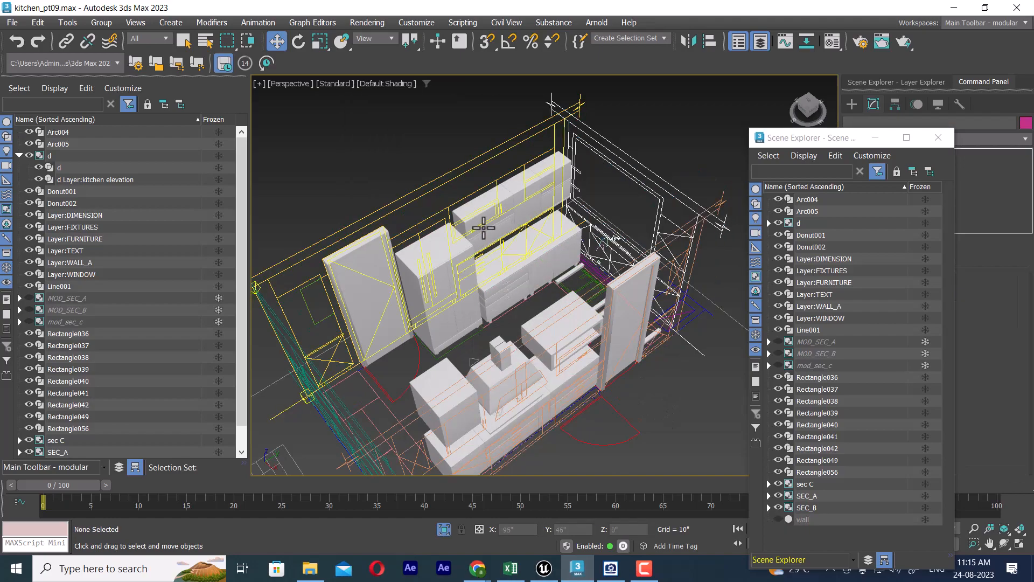
Step: Select the sec C elevation drawing behind the hob cabinets and hide it
middle_click_drag(484, 228, 478, 307, "alt")
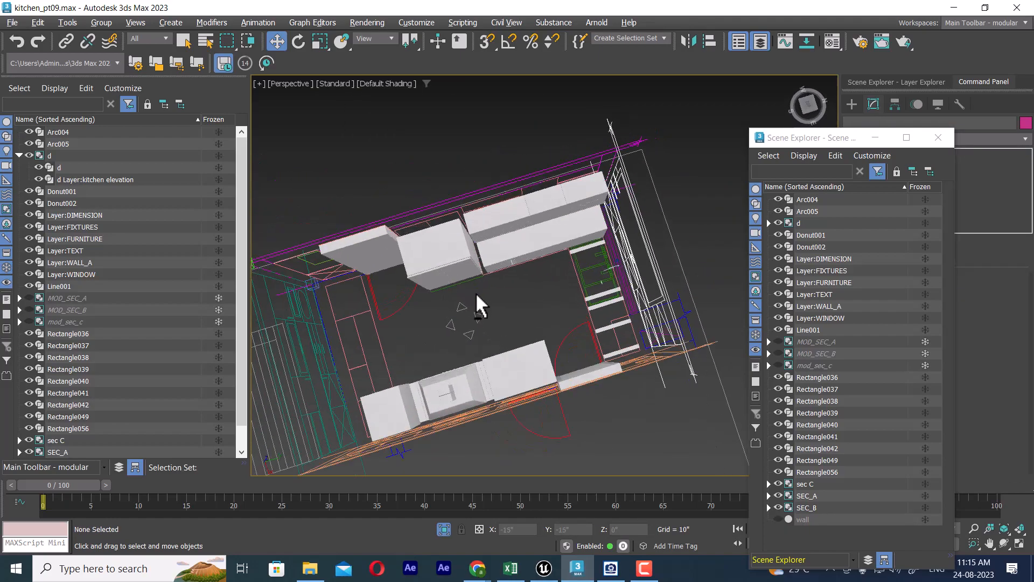
middle_click_drag(491, 363, 677, 201, "alt")
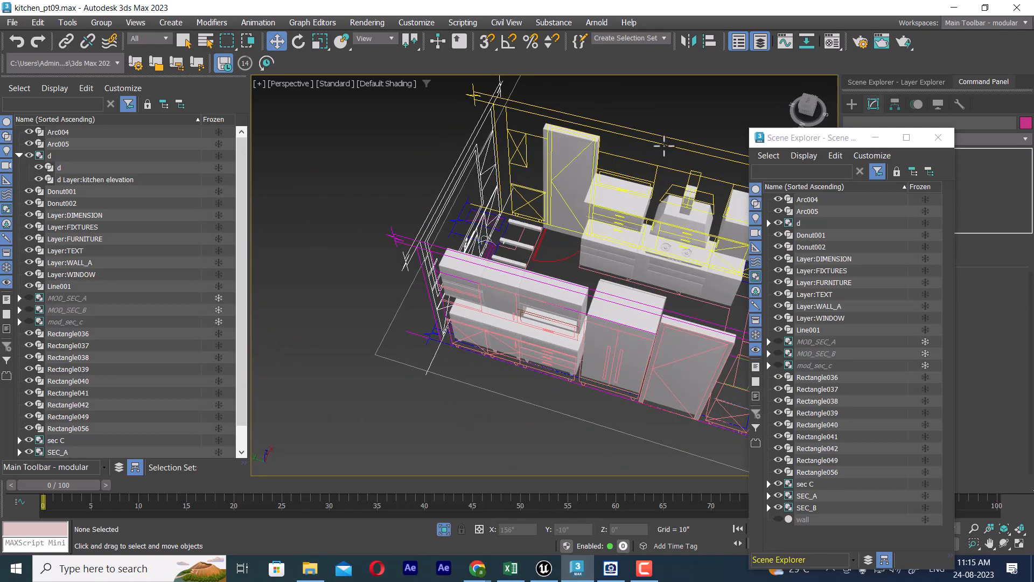
left_click(664, 146)
right_click(664, 146)
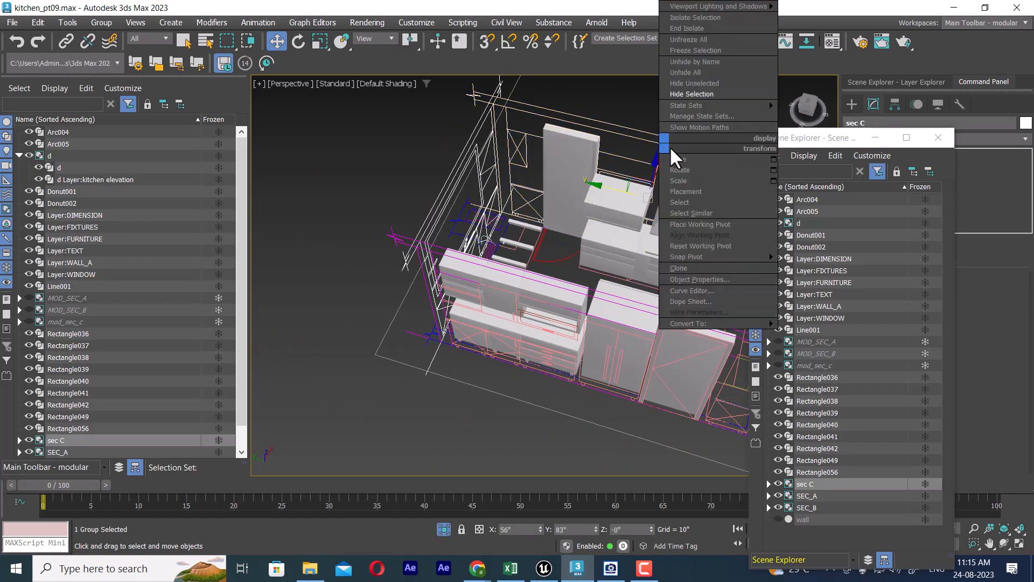
left_click(716, 97)
Step: Select the SEC_B elevation drawing on the window wall and hide it
middle_click_drag(607, 159, 515, 153, "alt")
left_click(526, 142)
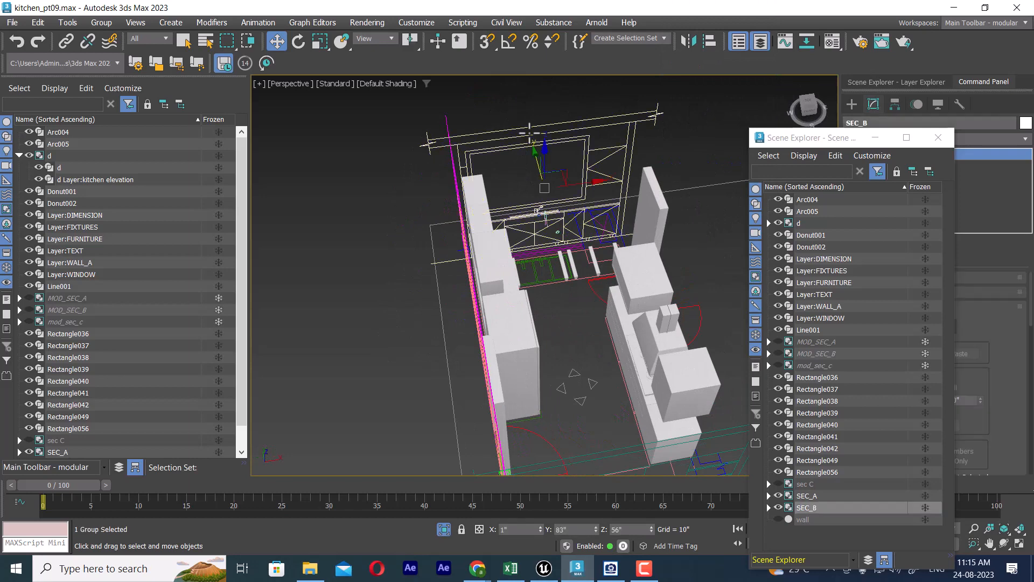
right_click(525, 143)
left_click(566, 95)
Step: Select the SEC_A elevation drawing behind the tall cabinets and hide it
middle_click_drag(577, 180, 444, 173, "alt")
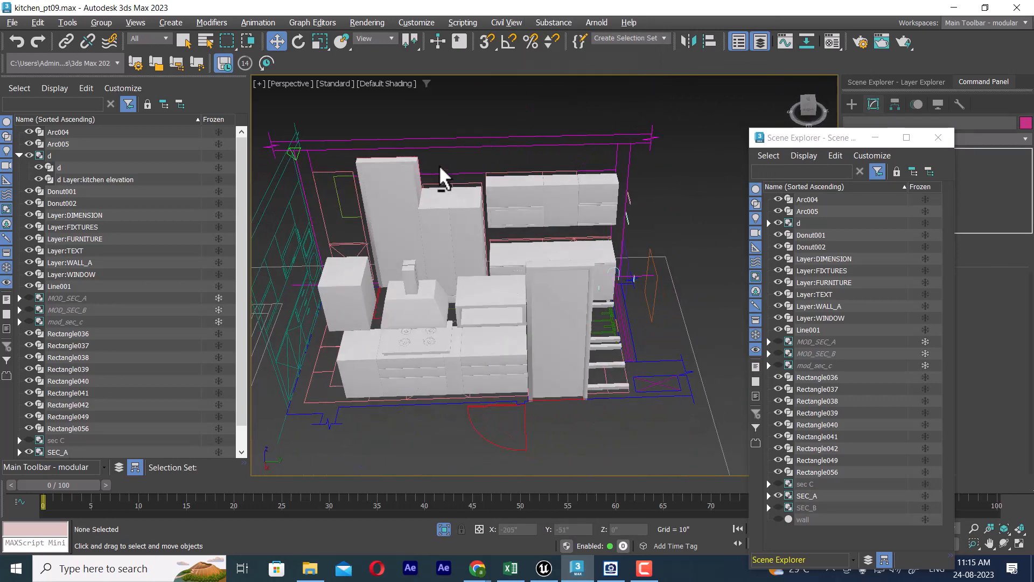
left_click(532, 173)
right_click(527, 165)
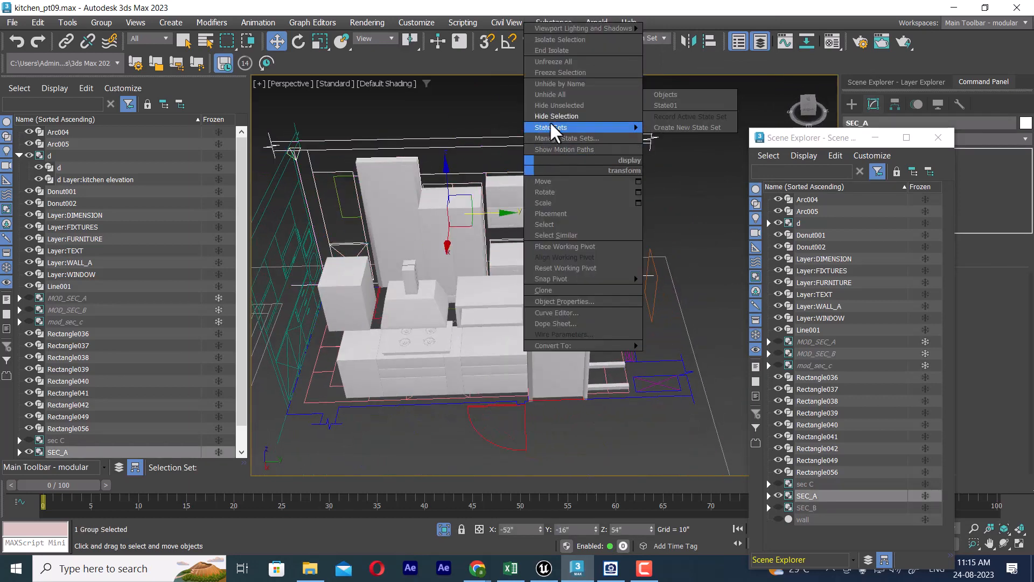
left_click(559, 116)
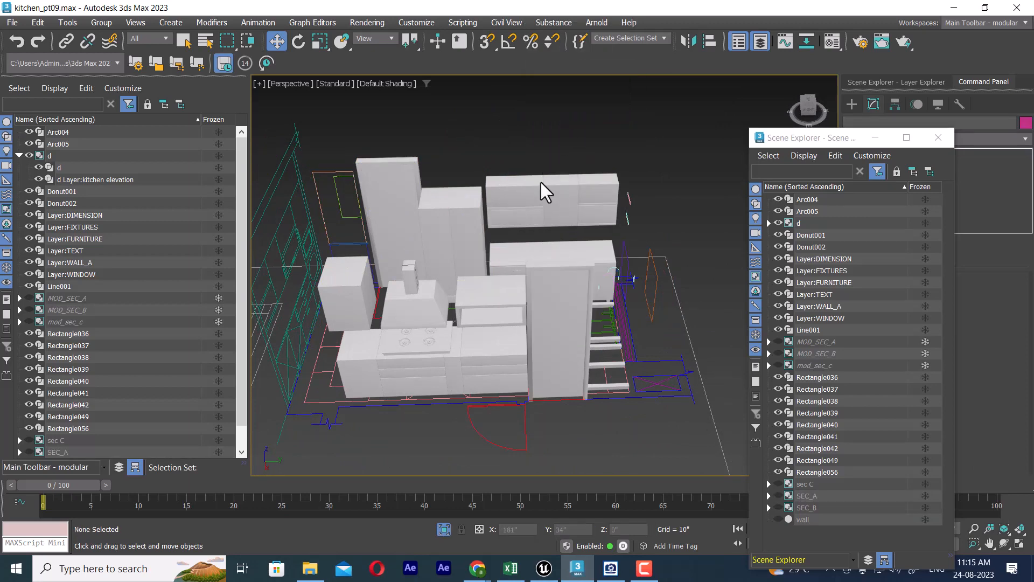
Step: Unfreeze the hidden module groups MOD_SEC_A, MOD_SEC_B and mod_sec_c, and inspect the cabinets still showing in the kitchen
left_click(925, 341)
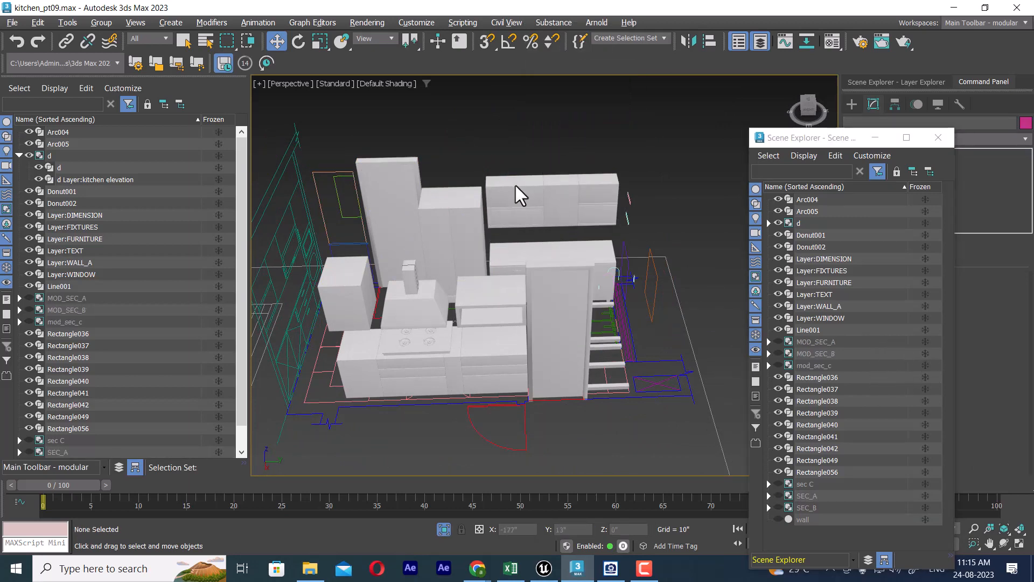
middle_click_drag(518, 194, 560, 221, "alt")
middle_click_drag(480, 294, 544, 275, "alt")
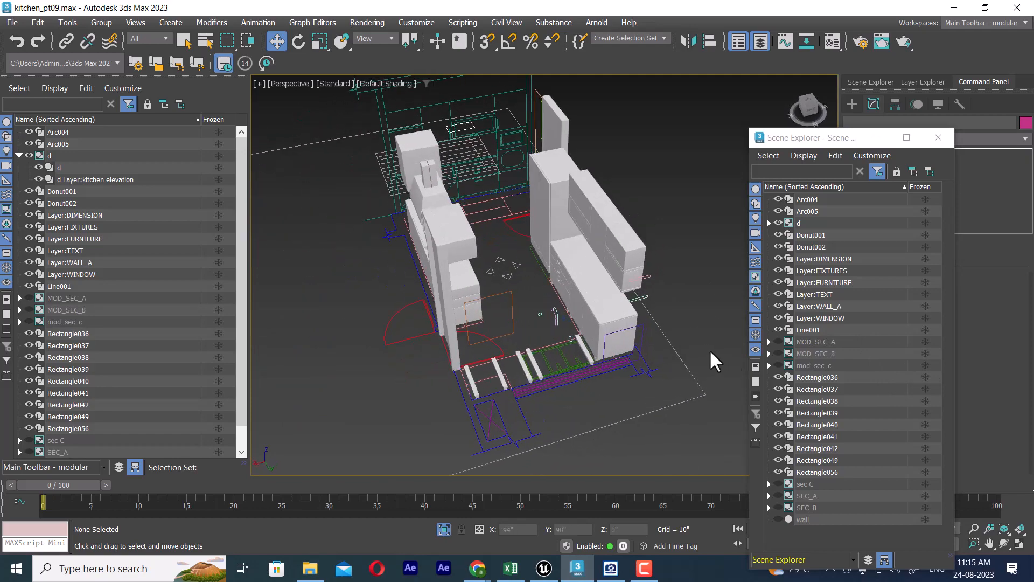
Step: Examine the remaining end wall and its elevation drawing against the finished modules from perspective, top, left and front views
left_click(573, 230)
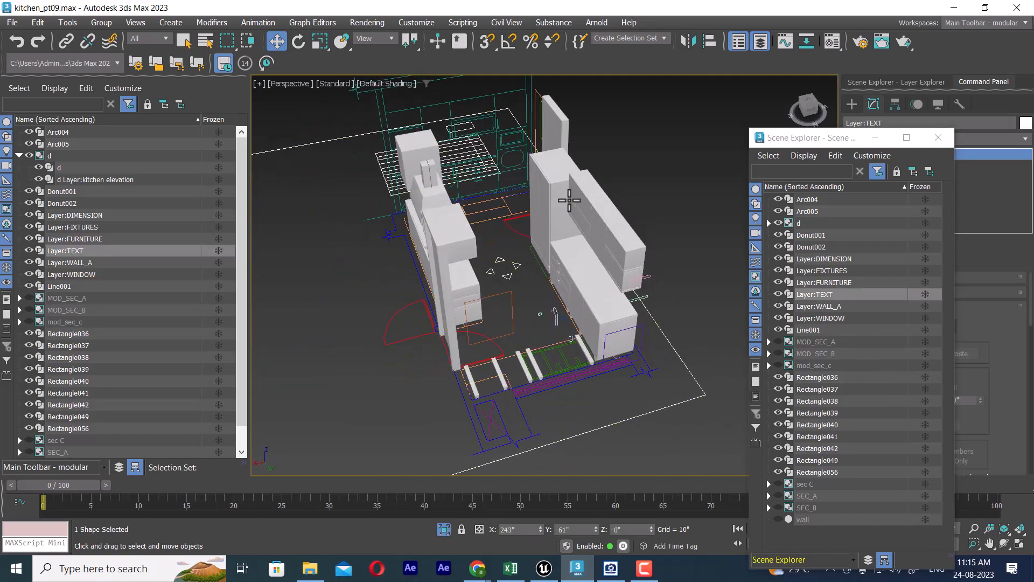
middle_click_drag(572, 231, 570, 342, "alt")
left_click(626, 289)
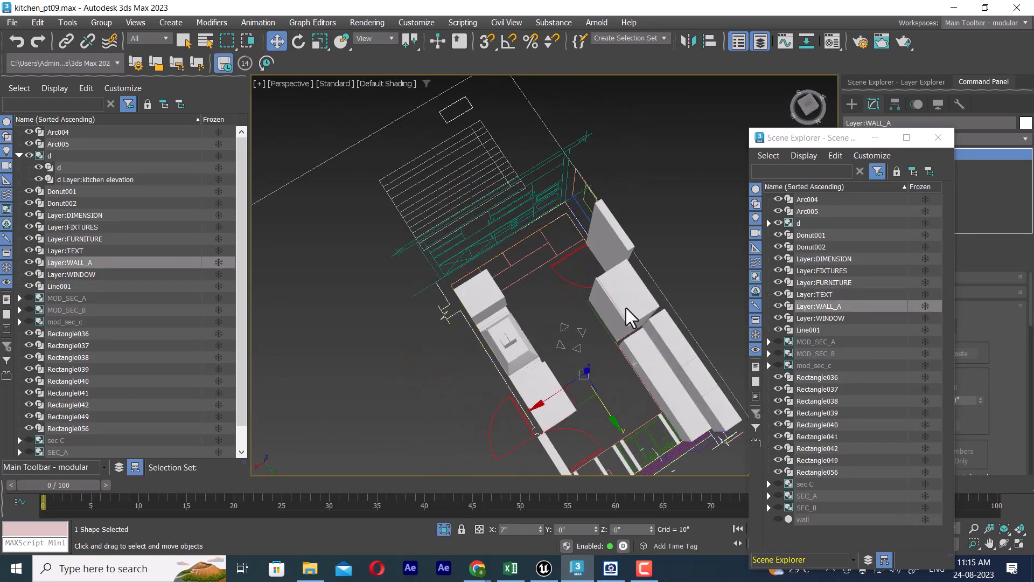
key("t")
key("f")
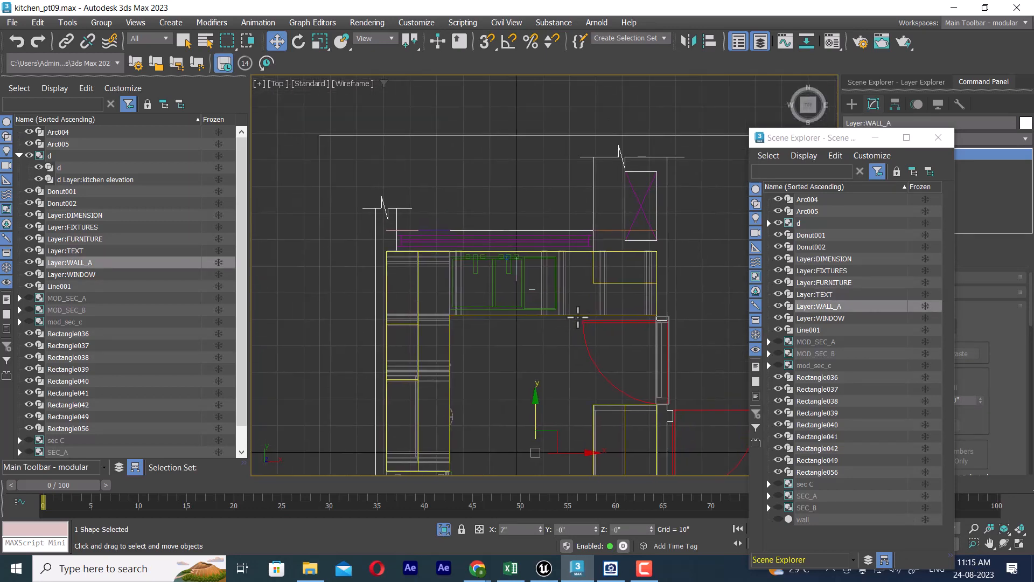
key("l")
key("f")
scroll(577, 296, "down", 1)
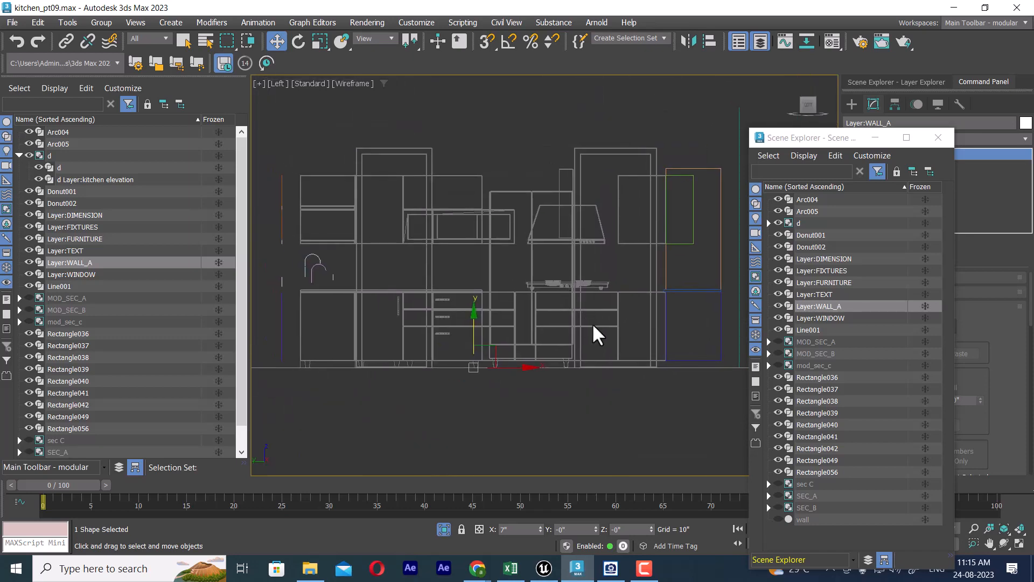
scroll(582, 328, "up", 5)
scroll(561, 317, "down", 5)
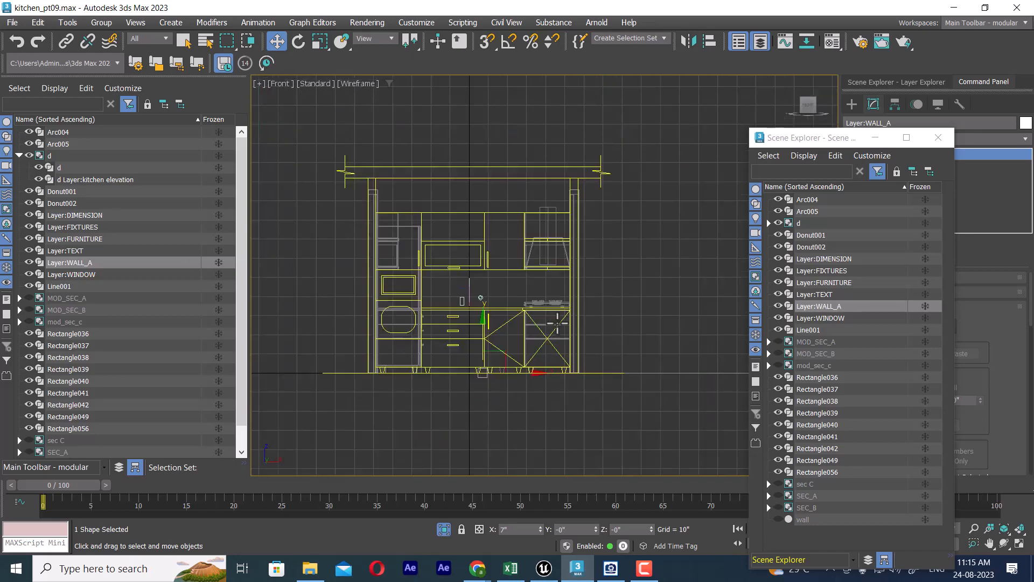
Step: Select the end-wall elevation drawing d and inspect where it sits against the furniture layout in the plan
left_click(496, 322)
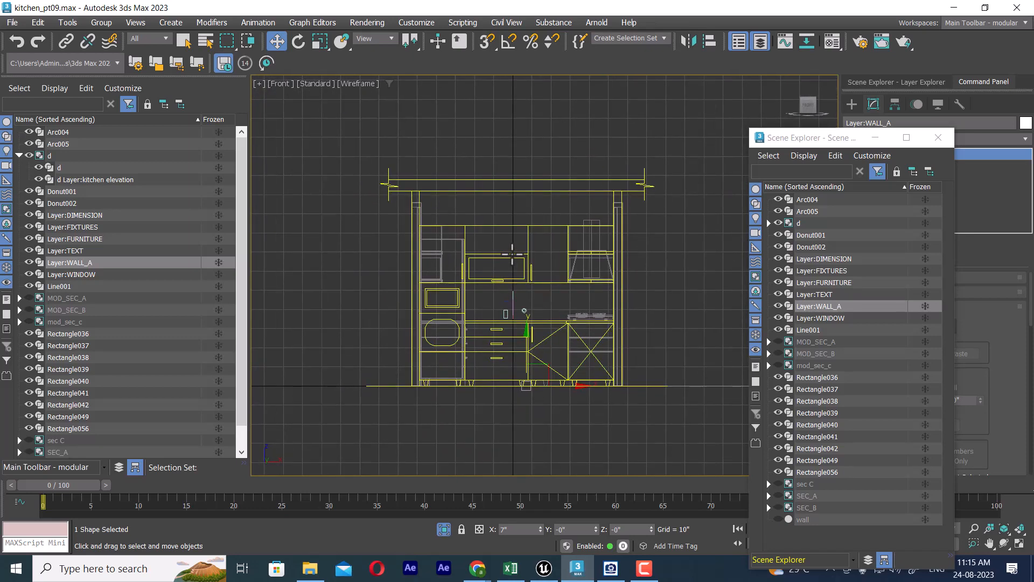
key("t")
scroll(517, 296, "down", 3)
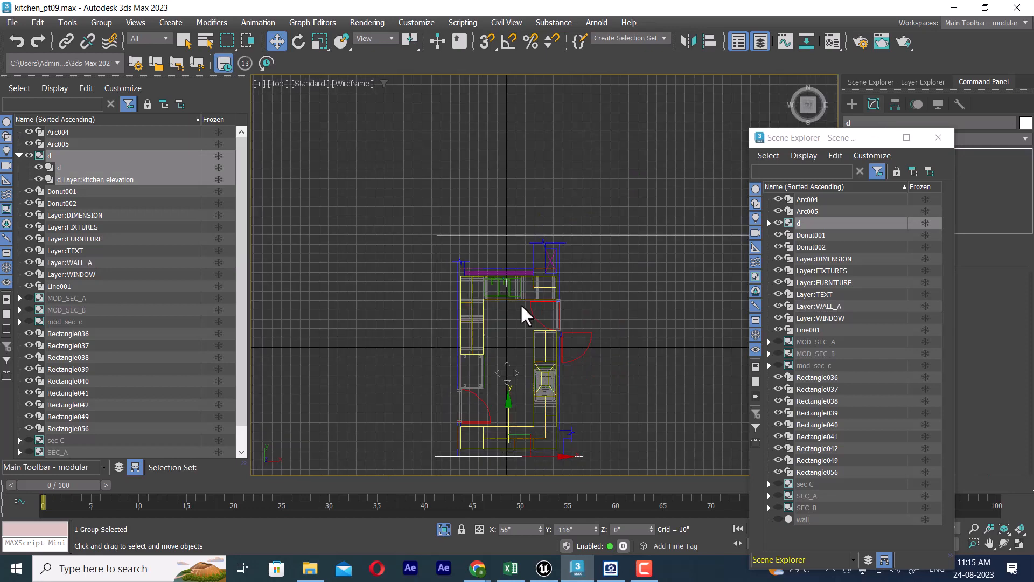
scroll(536, 205, "up", 5)
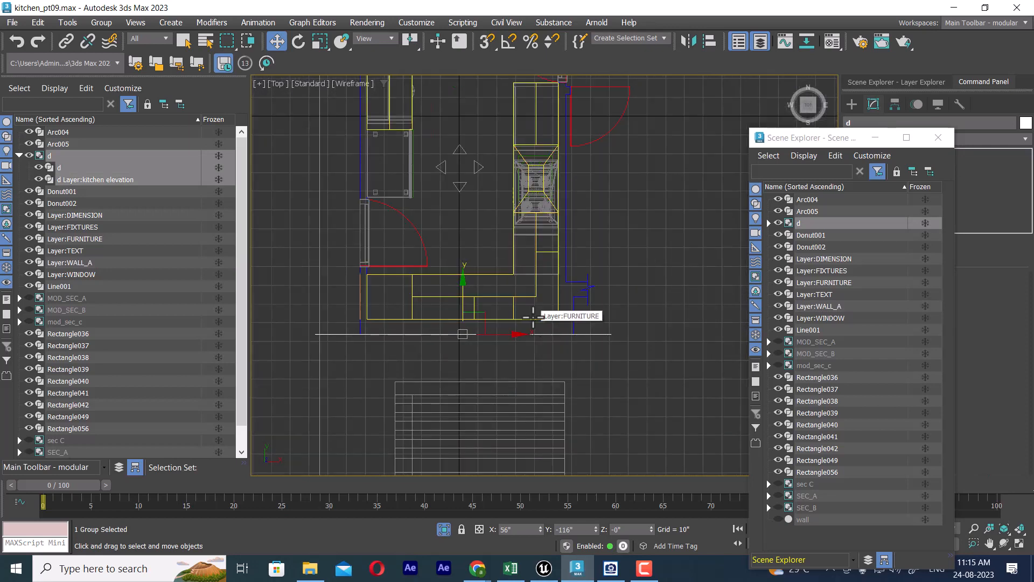
scroll(533, 317, "up", 2)
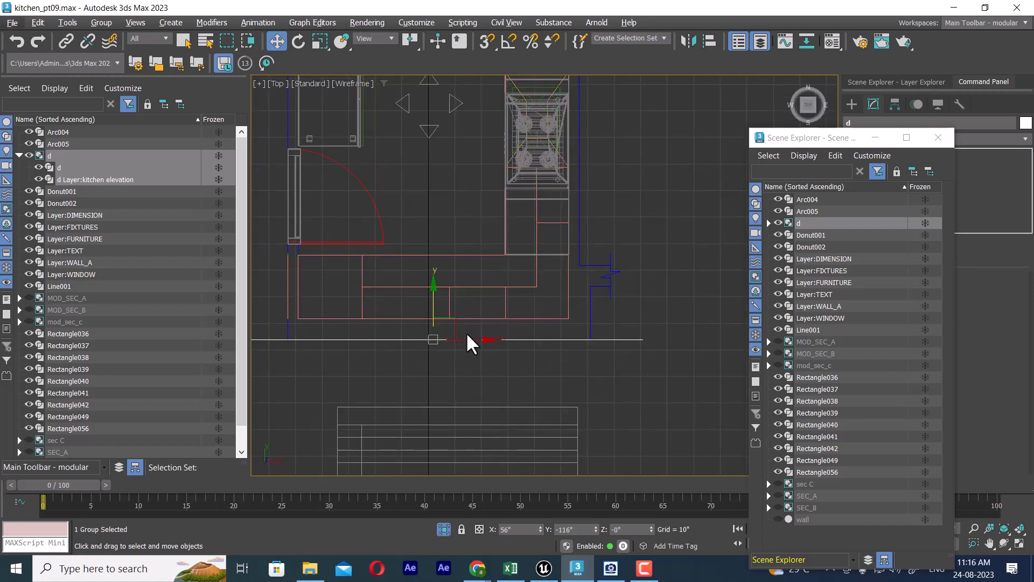
middle_click_drag(469, 342, 529, 355)
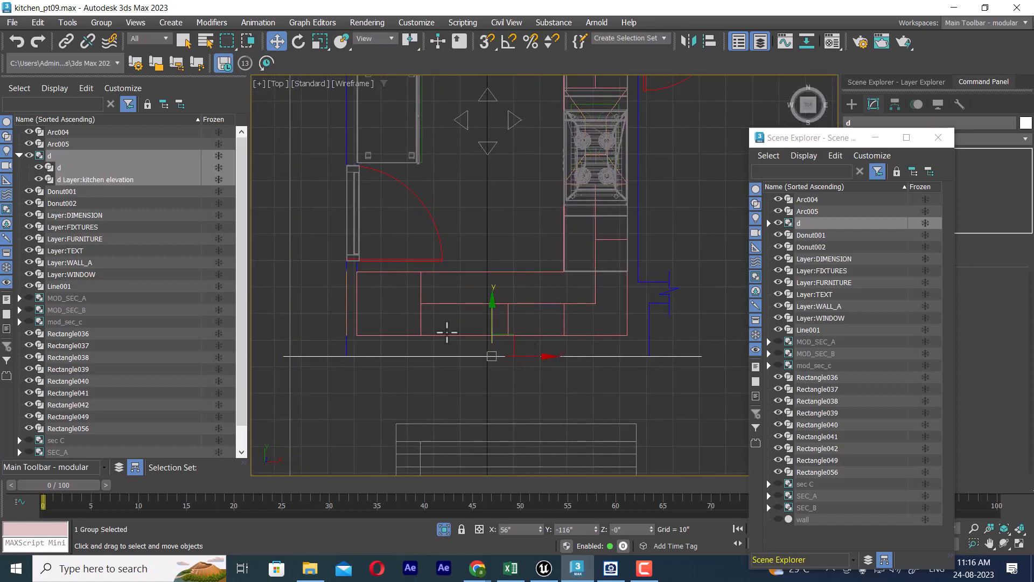
Step: Check the reference elevation image, then isolate the elevation drawing d and show it in the front view
key("alt+Tab")
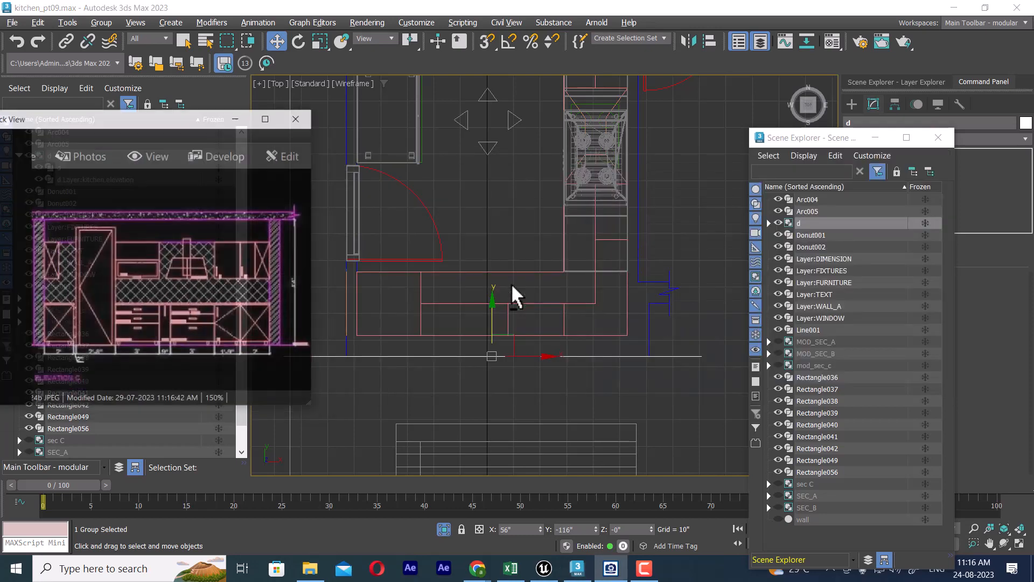
left_click(212, 98)
key("alt+q")
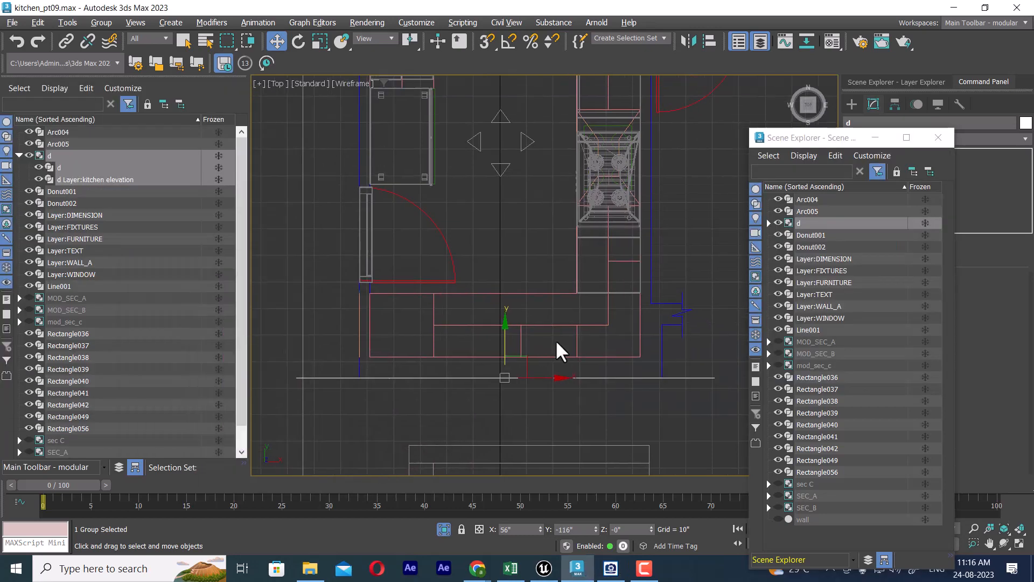
key("l")
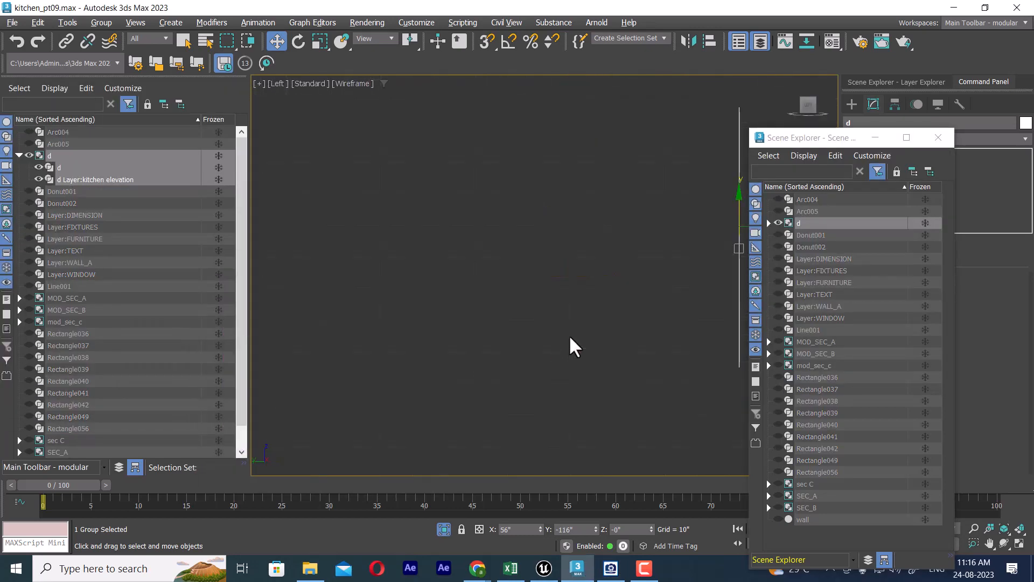
key("f")
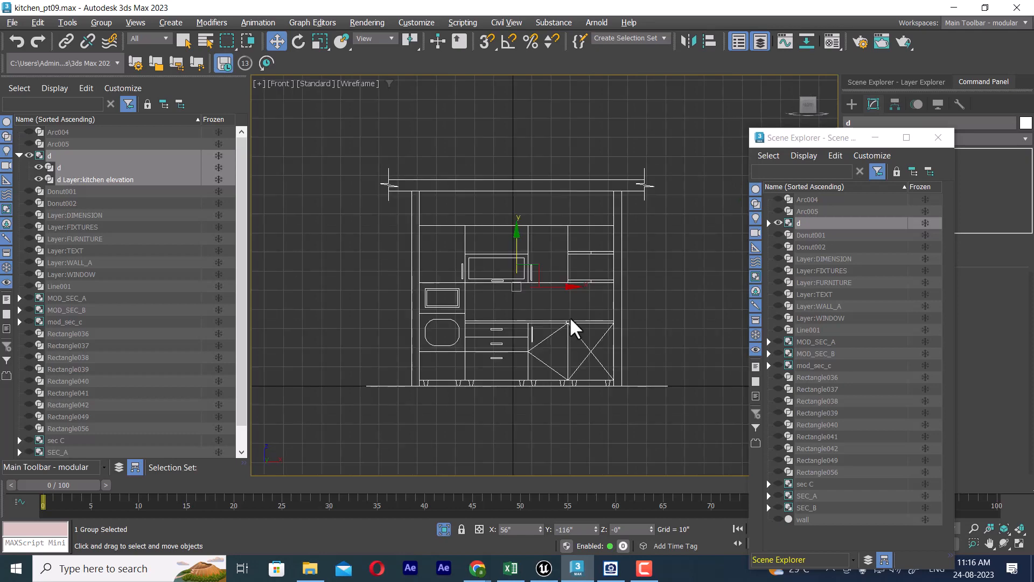
scroll(570, 281, "up", 3)
middle_click_drag(531, 261, 539, 241)
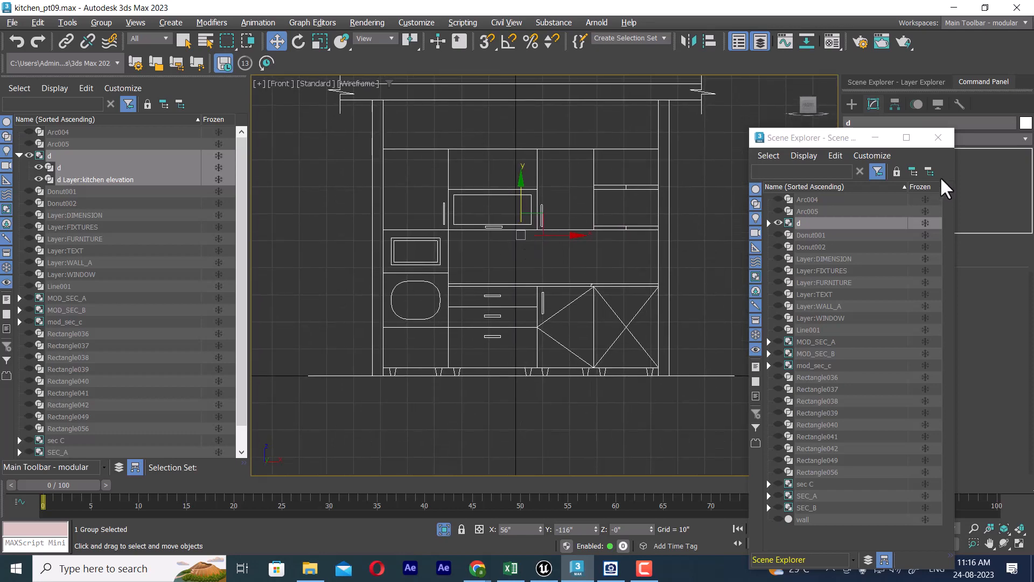
Step: Close the floating Scene Explorer window
left_click(938, 138)
left_click(786, 206)
left_click(609, 193)
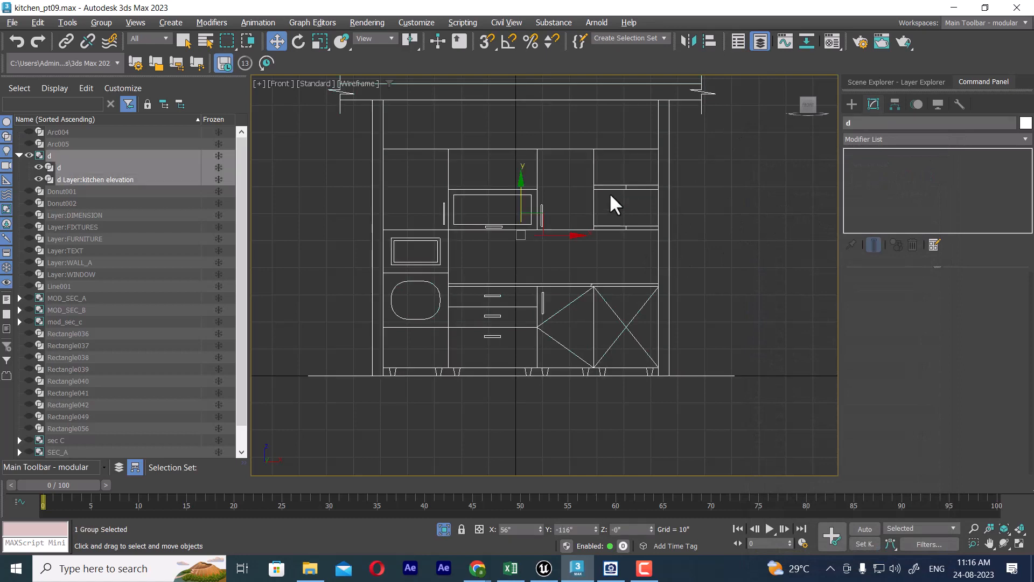
Step: Freeze the isolated elevation drawing d and hide the grid in the front view
right_click(604, 185)
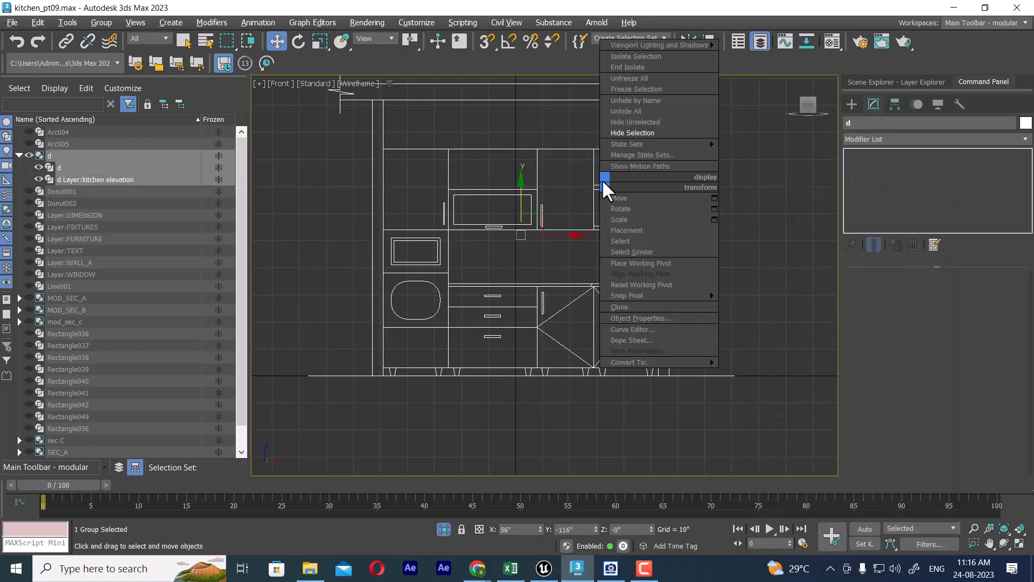
left_click(218, 156)
left_click(782, 281)
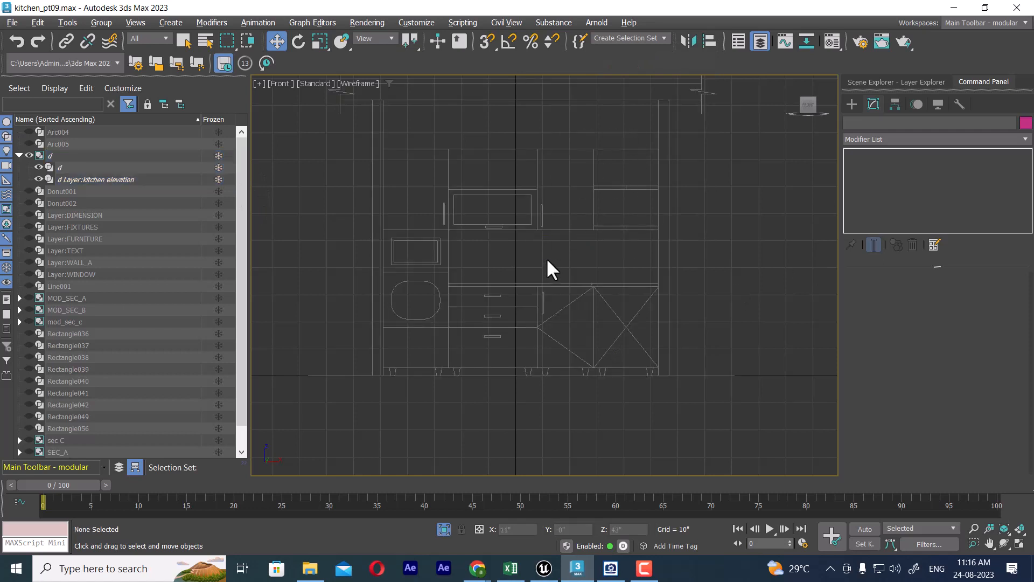
key("g")
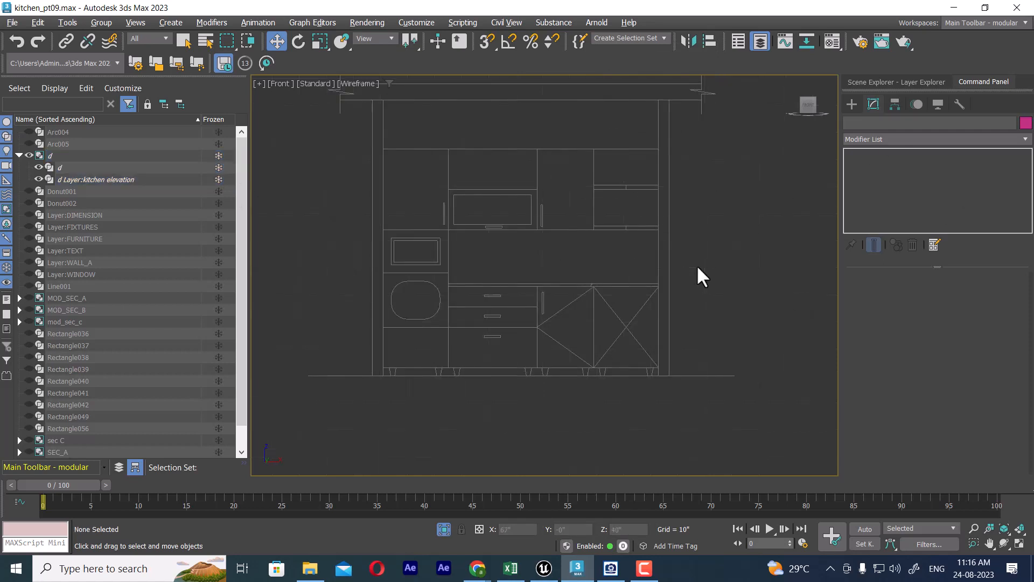
Step: Start the Rectangle spline tool with vertex snapping turned on, and check that snapping to frozen objects is enabled
left_click(852, 102)
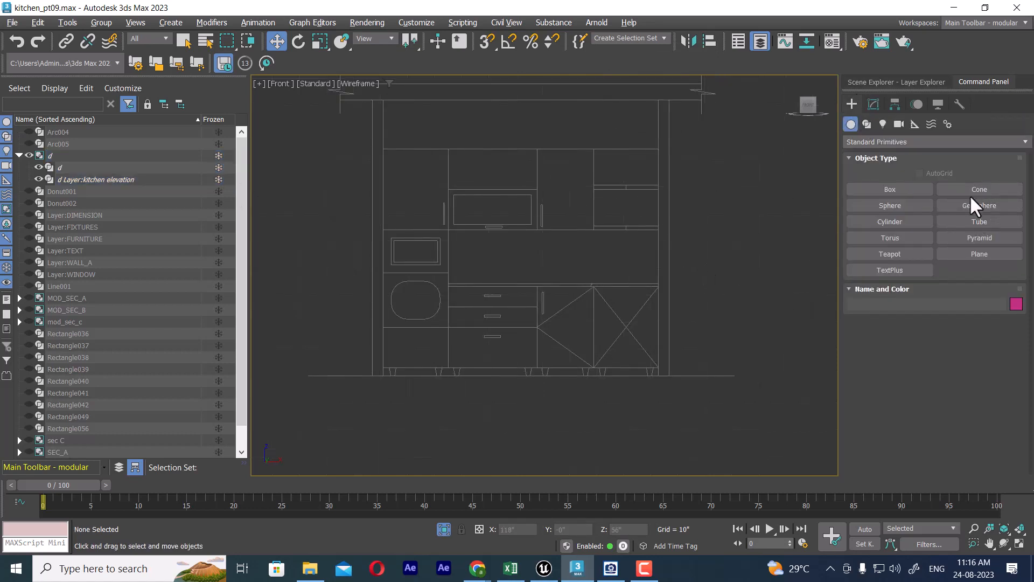
left_click(867, 124)
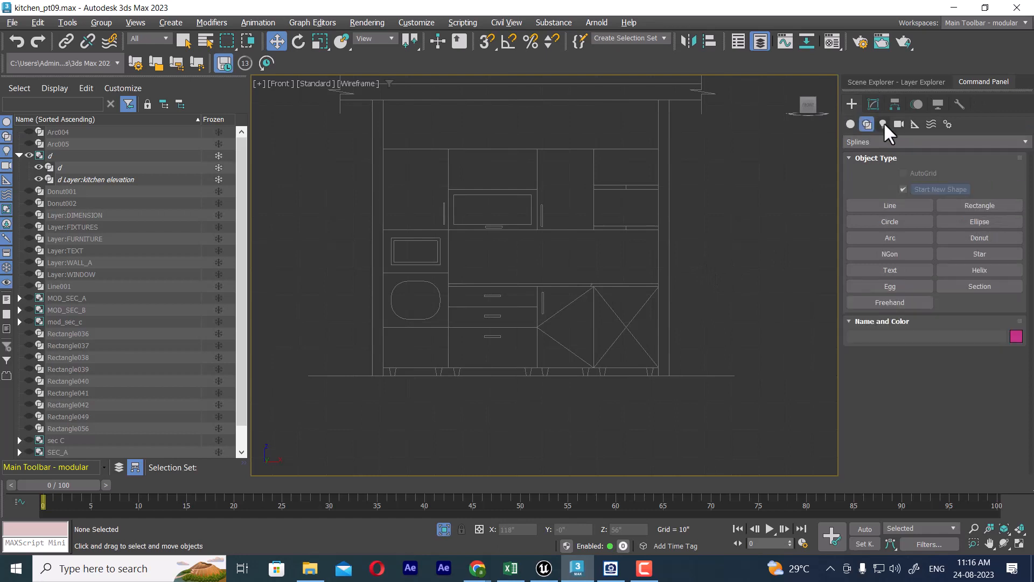
left_click(1013, 207)
scroll(520, 230, "up", 6)
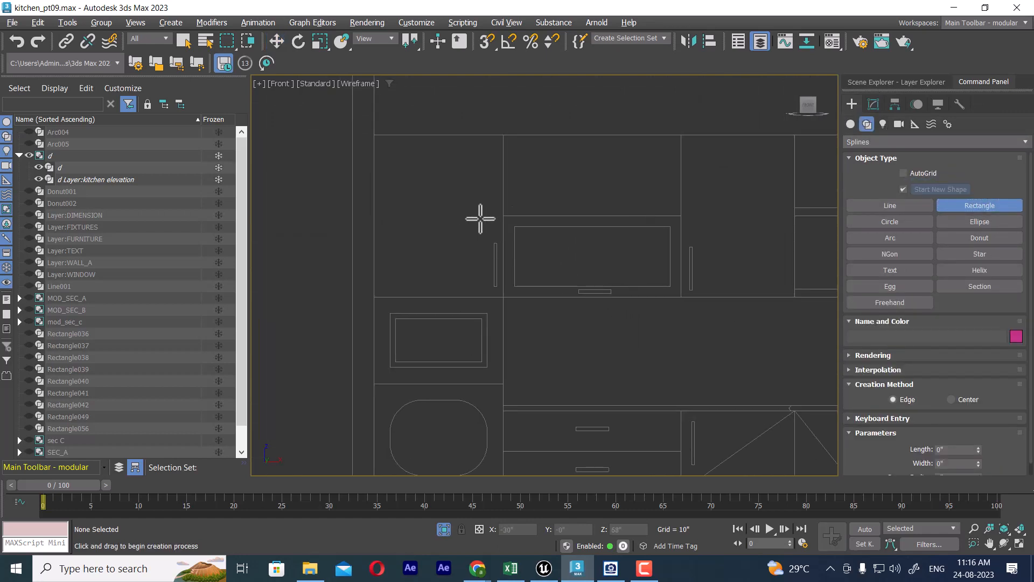
middle_click_drag(480, 219, 435, 194)
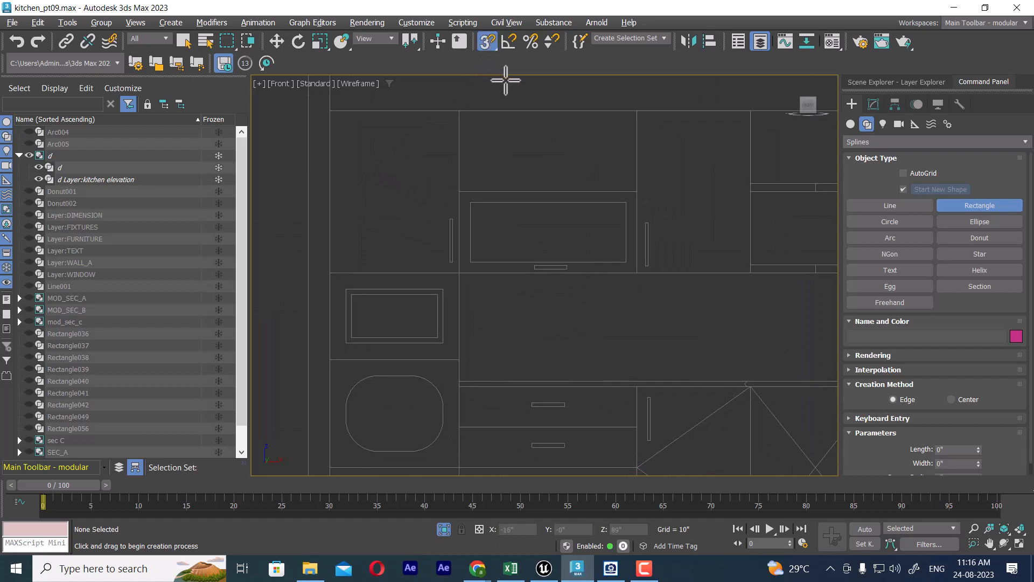
right_click(487, 44)
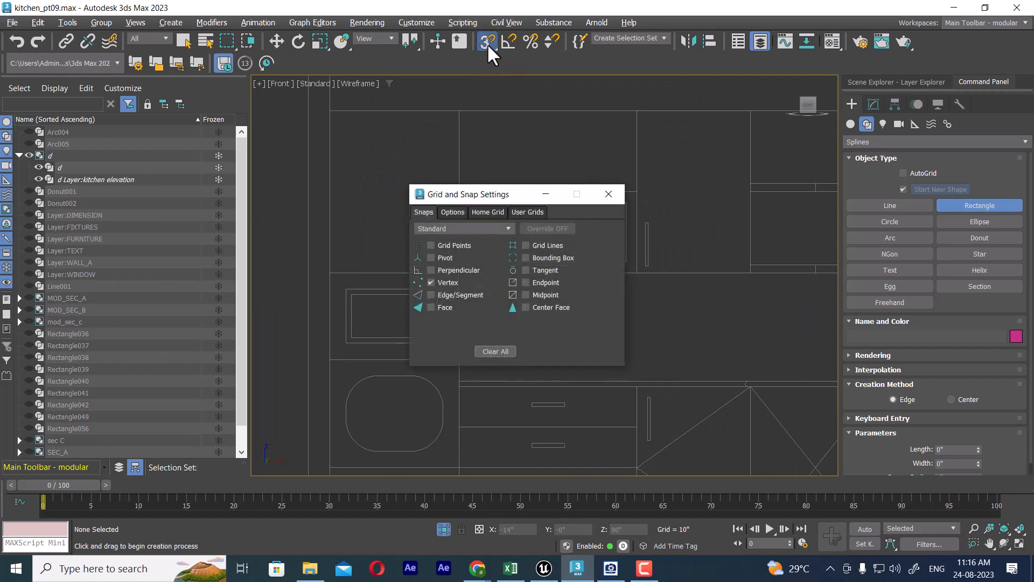
left_click(453, 212)
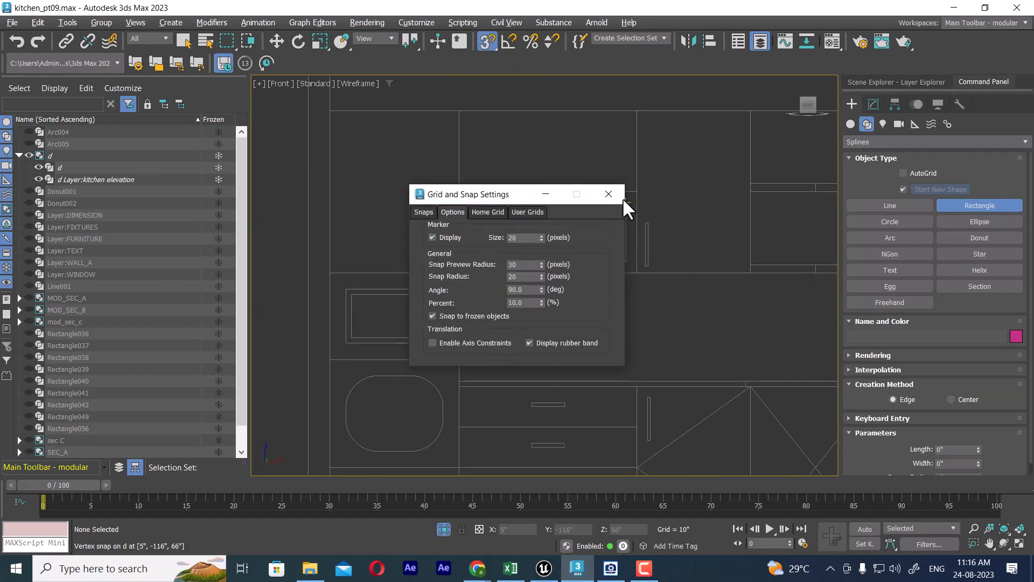
left_click(608, 194)
Step: Trace rectangles over the 24" x 30" leftmost wall cabinet and the two stacked 32" x 15" units beside it
left_click(332, 115)
left_click_drag(332, 114, 460, 272)
middle_click_drag(565, 200, 526, 225)
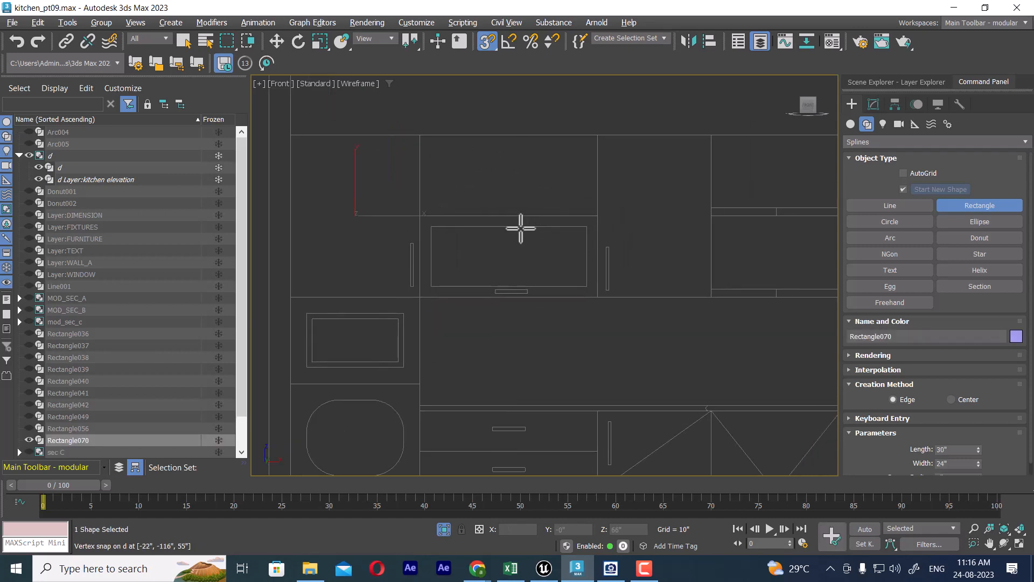
left_click_drag(421, 135, 609, 213)
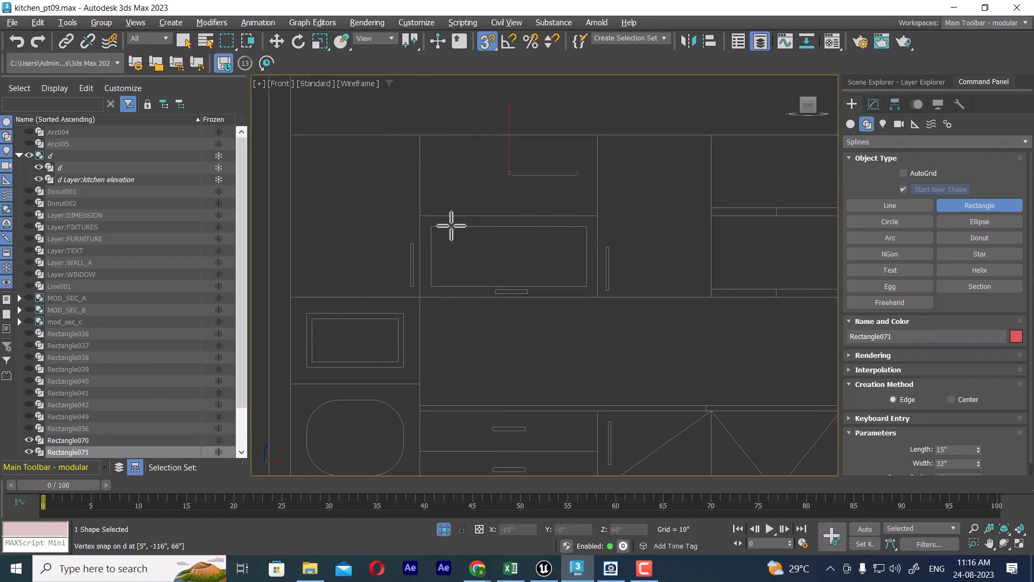
left_click_drag(421, 216, 604, 298)
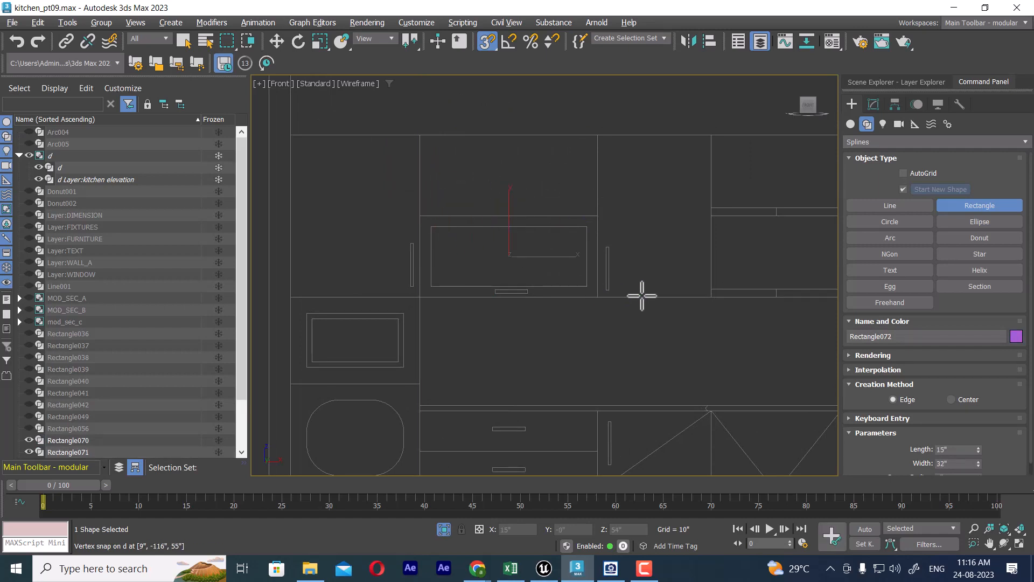
Step: Trace rectangles over the 21" x 30" wall cabinet and the two 24" x 13" compartments to its right
middle_click_drag(641, 293, 526, 307)
left_click_drag(482, 149, 595, 311)
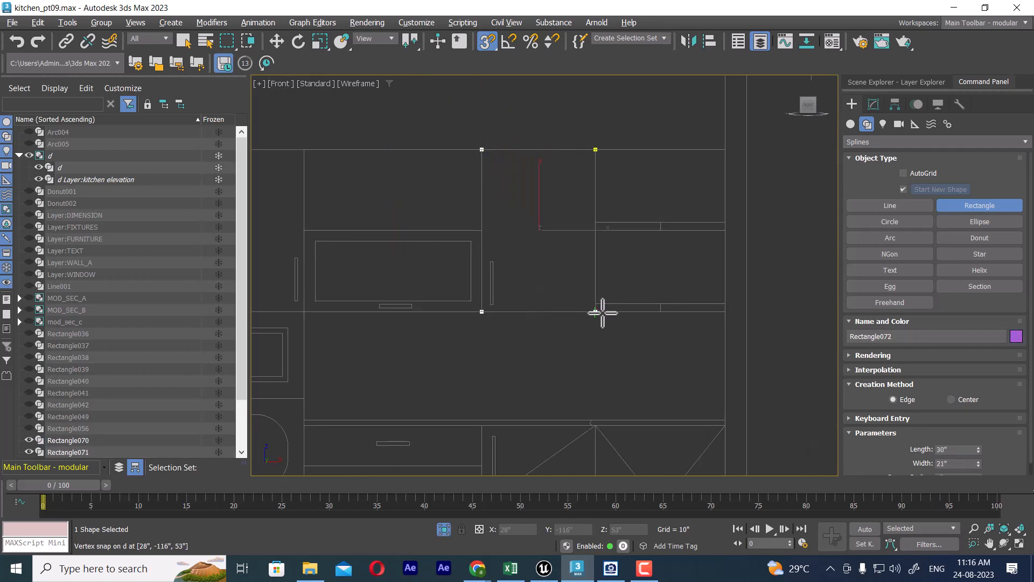
left_click_drag(596, 149, 723, 220)
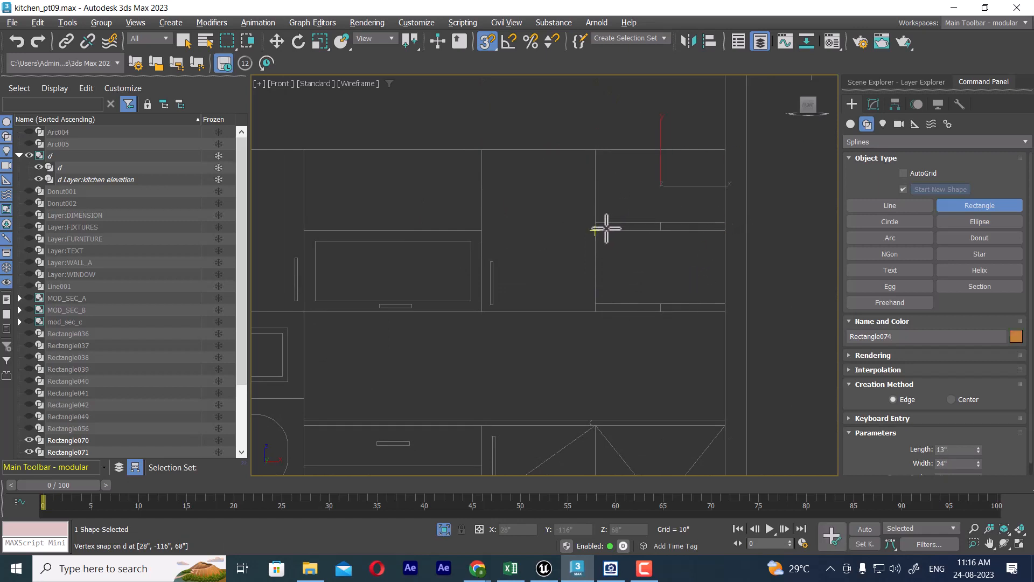
left_click_drag(599, 230, 722, 305)
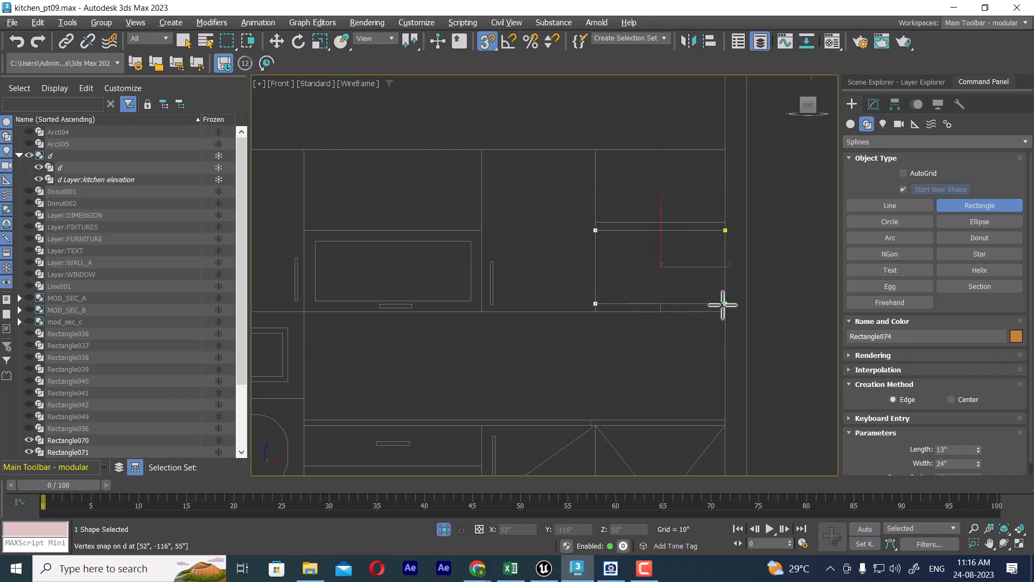
left_click_drag(723, 305, 723, 305)
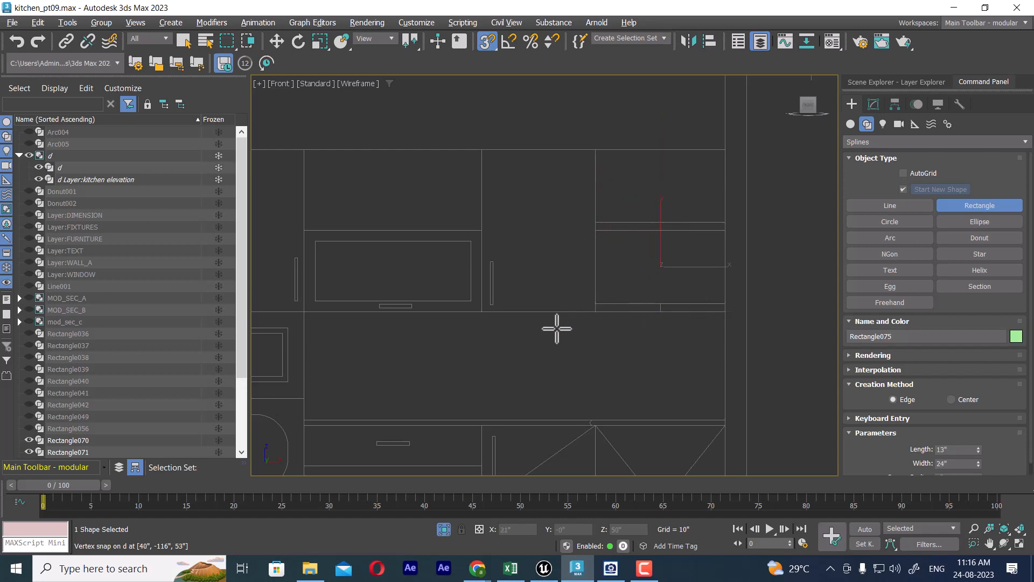
Step: Trace rectangles about 24" x 1" over the two thin shelf boards below the right-hand wall compartments
middle_click_drag(610, 345, 677, 270)
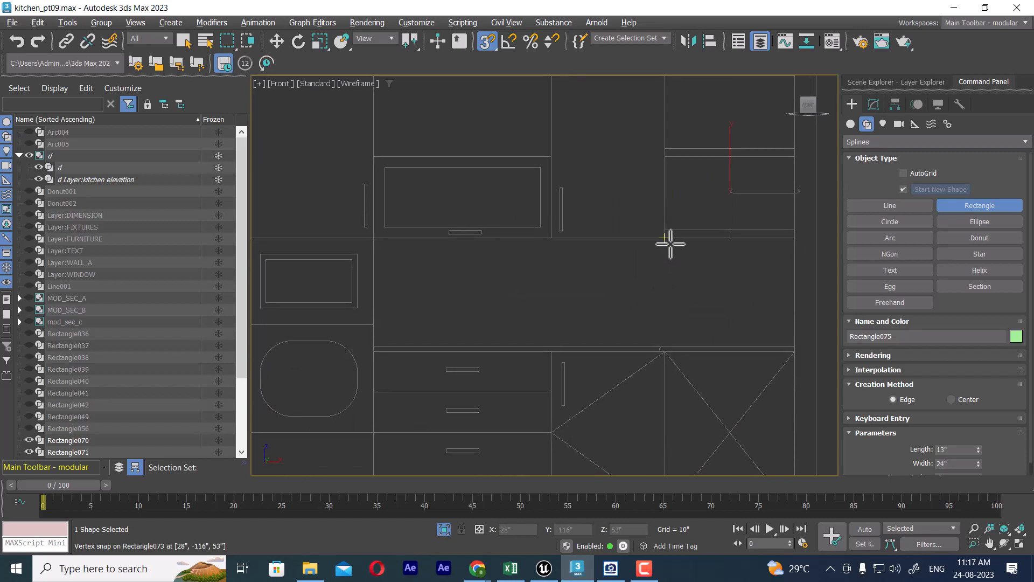
left_click_drag(664, 230, 800, 243)
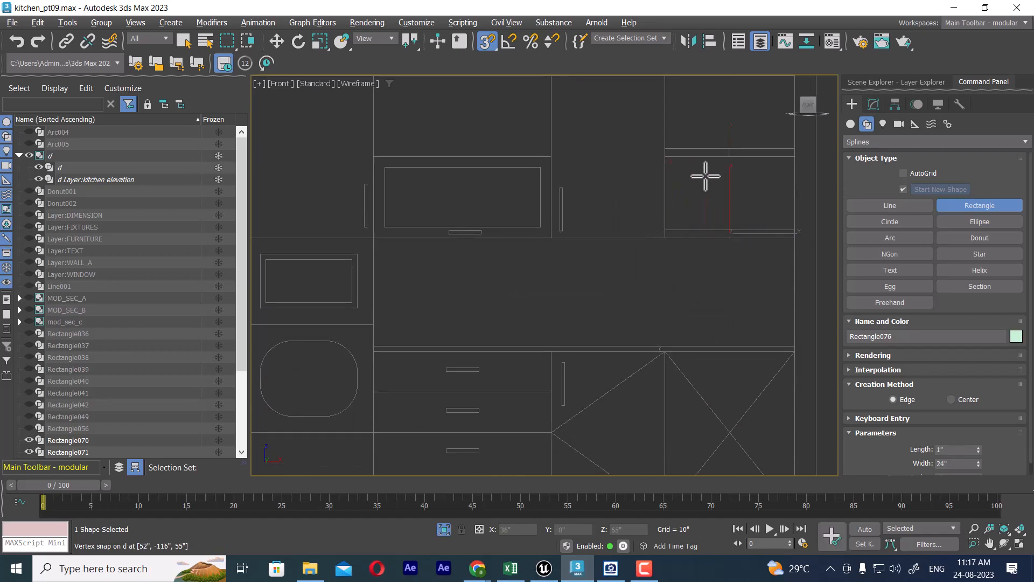
left_click_drag(669, 148, 797, 159)
scroll(547, 266, "down", 3)
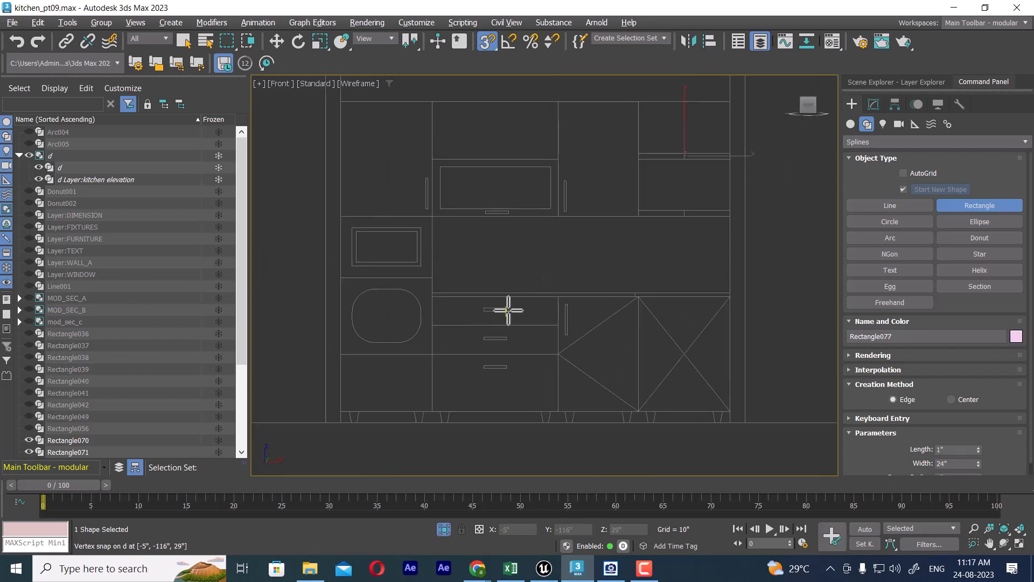
Step: Trace rectangles over the 24" x 16" compartment below the leftmost wall cabinet and the 18" x 10" appliance frame inside it
scroll(508, 310, "up", 2)
middle_click_drag(506, 175, 461, 261)
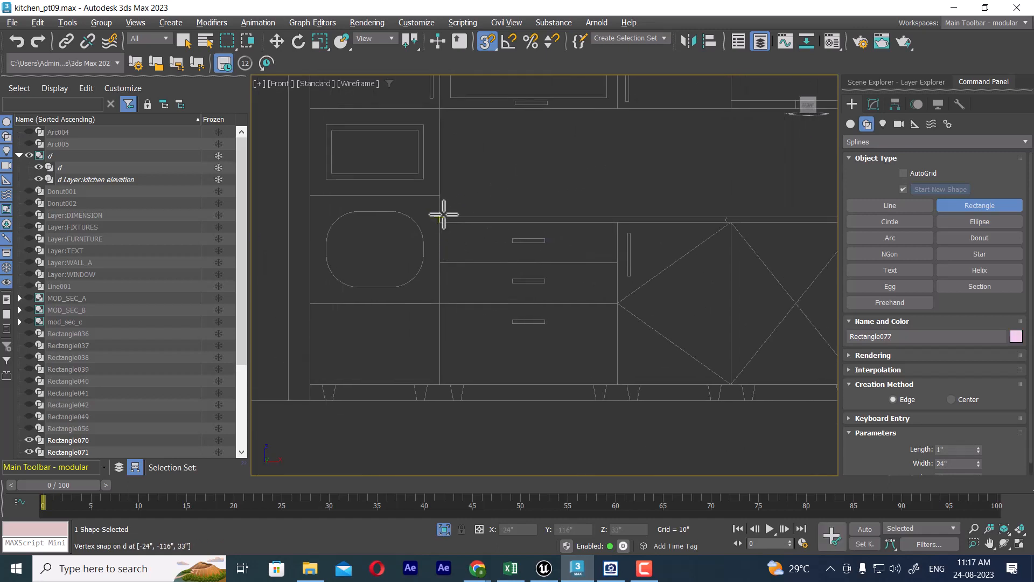
middle_click_drag(443, 215, 472, 271)
left_click_drag(342, 168, 469, 253)
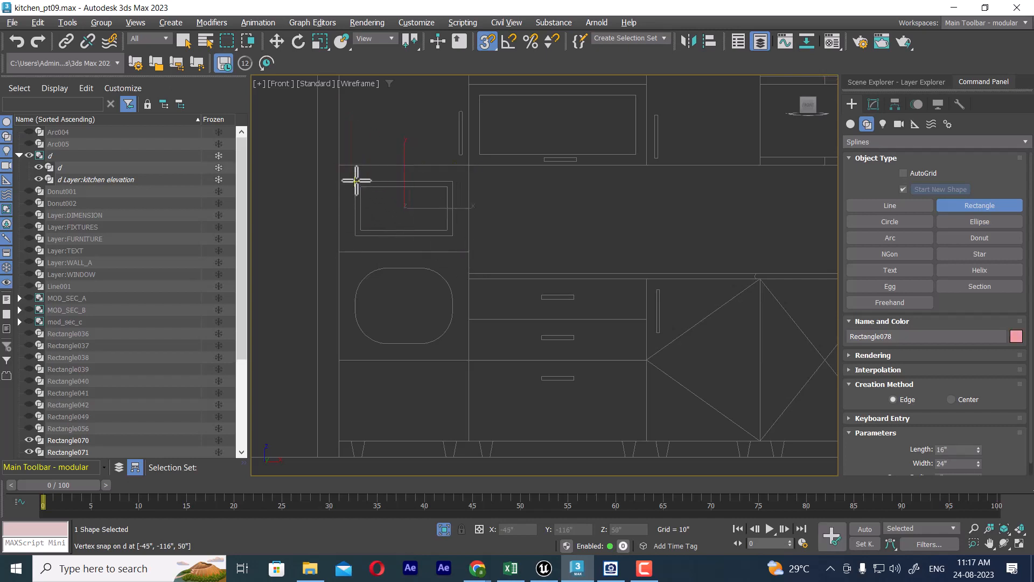
left_click_drag(356, 180, 454, 232)
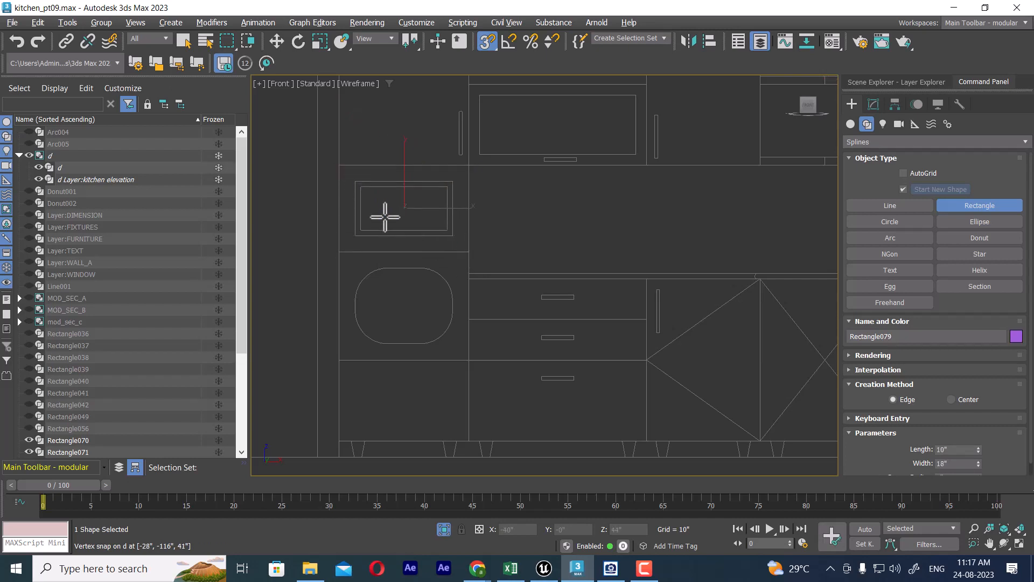
Step: Trace rectangles over the 24" x 19" compartment around the rounded outline and the 24" wide base unit beneath it
middle_click_drag(445, 307, 478, 247)
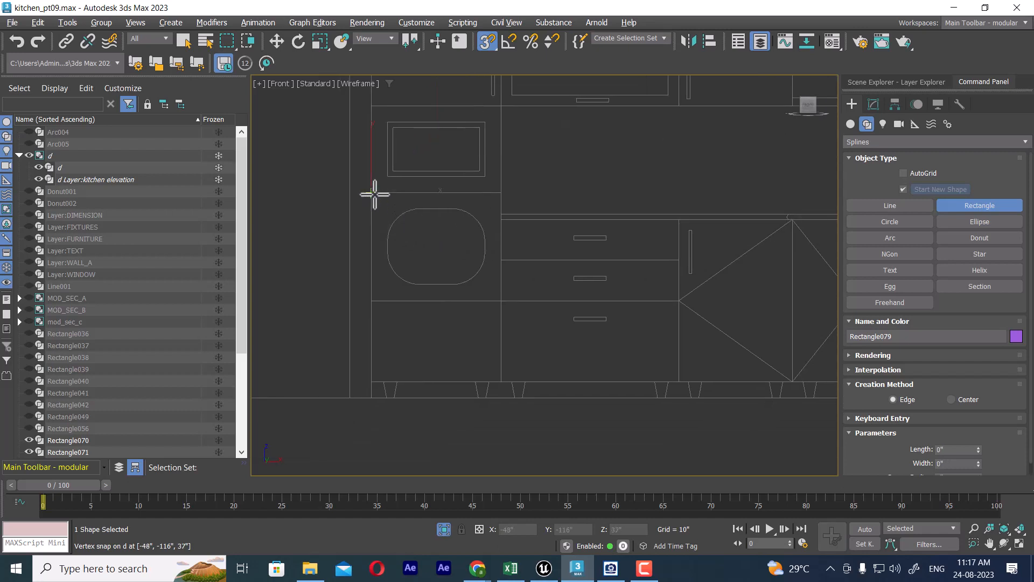
left_click_drag(372, 193, 501, 301)
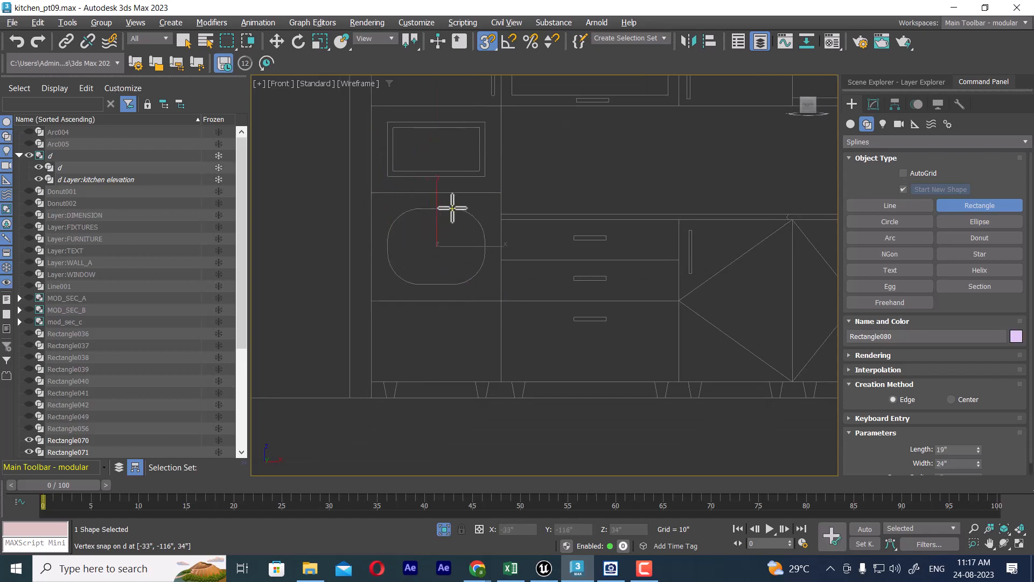
left_click_drag(372, 305, 501, 381)
Step: Trace rectangles over the 77" x 1" countertop and the three 32" wide drawer fronts below it, the upper two 7" high
middle_click_drag(505, 224, 397, 243)
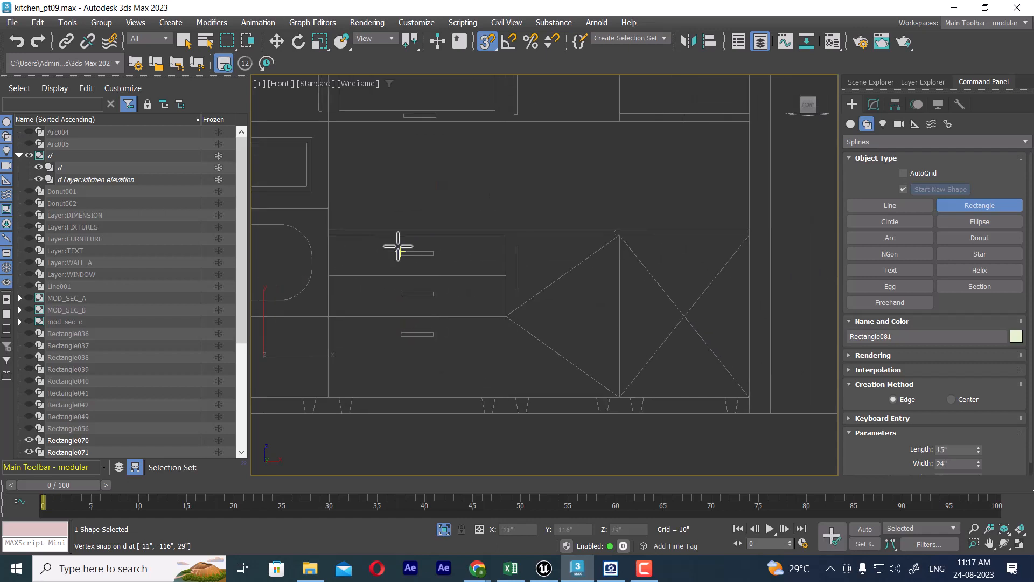
left_click_drag(330, 229, 749, 236)
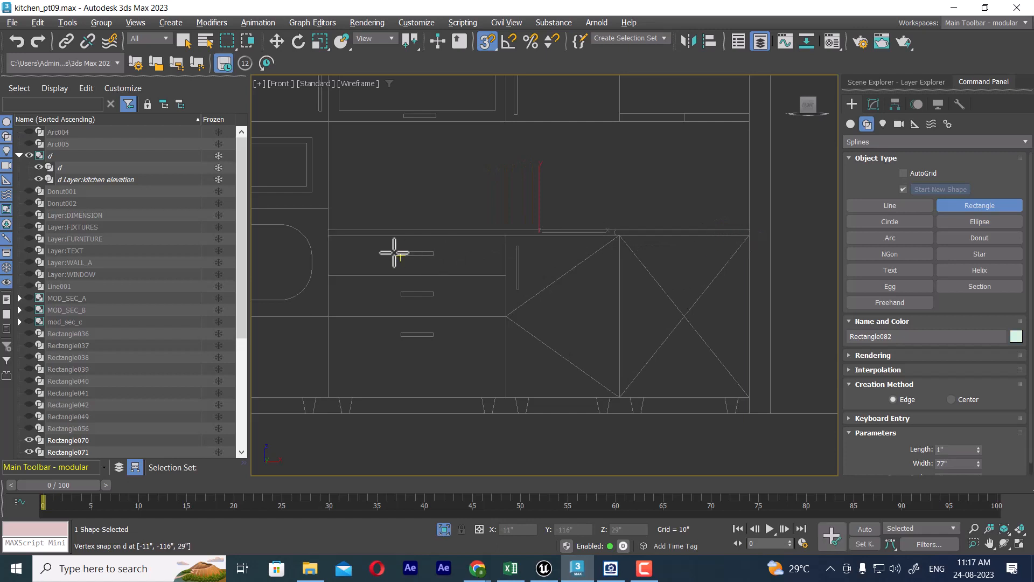
left_click_drag(334, 235, 503, 273)
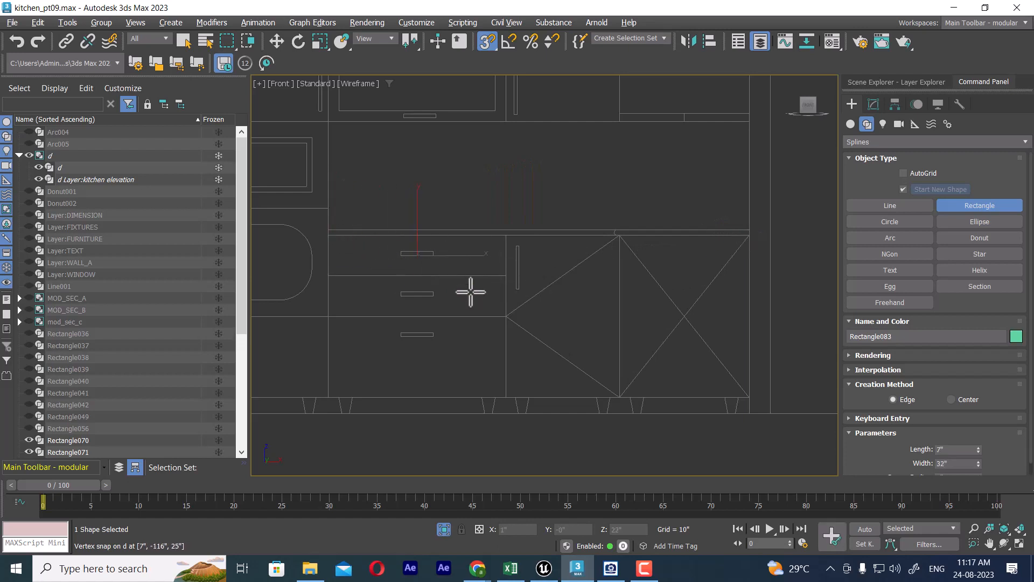
left_click_drag(330, 275, 506, 316)
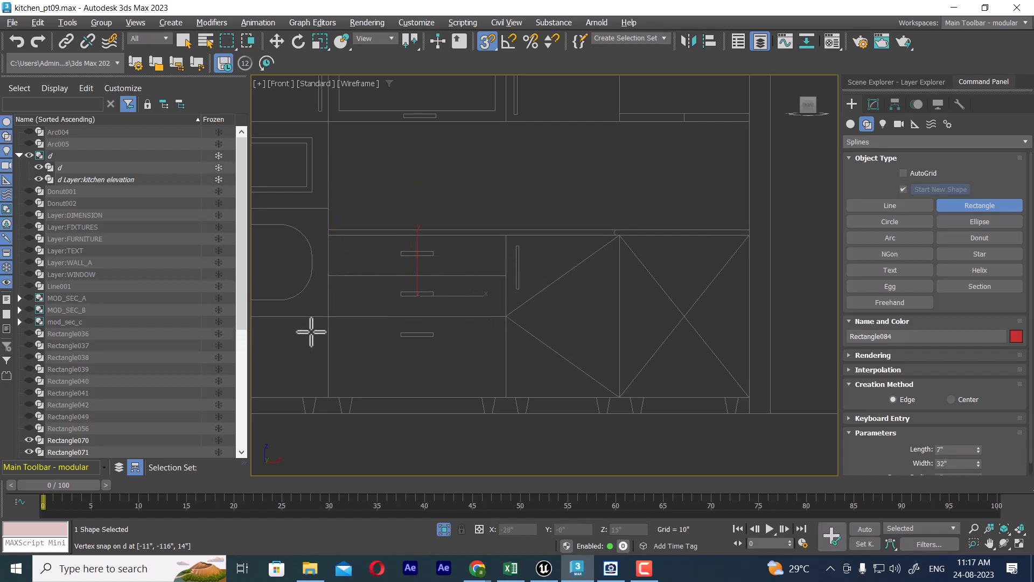
left_click_drag(330, 317, 507, 397)
Step: Trace rectangles over the 21" x 29" base cabinet beside the drawers and the adjoining 24" x 29" base cabinet
left_click_drag(507, 236, 620, 398)
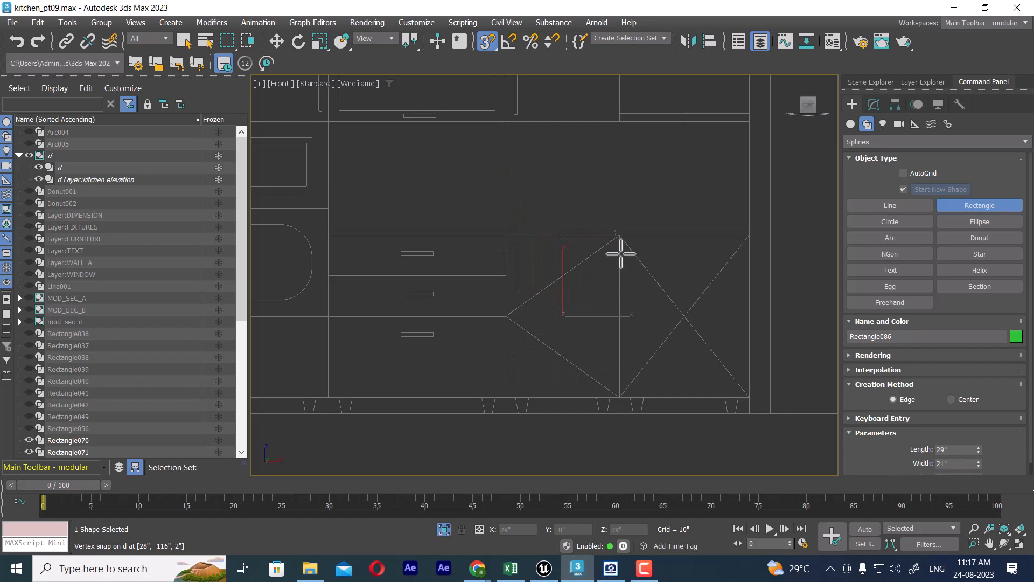
left_click_drag(621, 237, 748, 397)
scroll(674, 256, "down", 3)
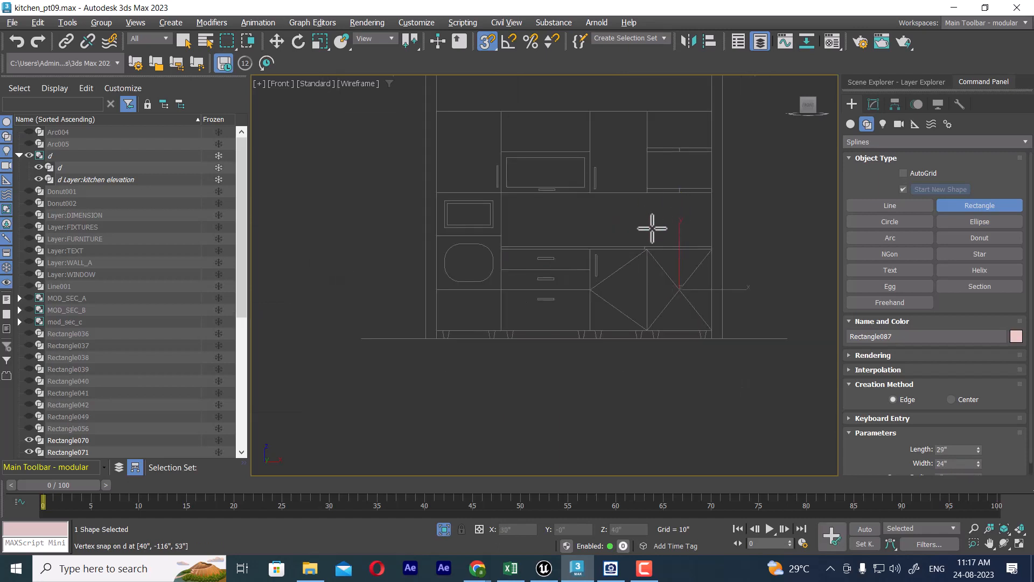
middle_click_drag(615, 271, 611, 298)
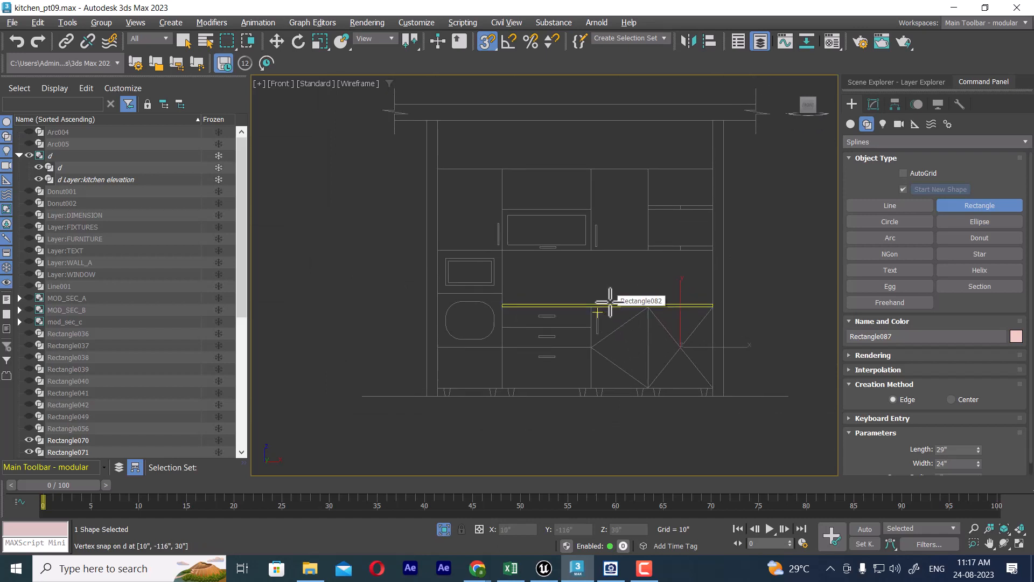
Step: Select all the traced cabinet rectangles, switch to the top view, turn snapping off and unhide all objects
key("w")
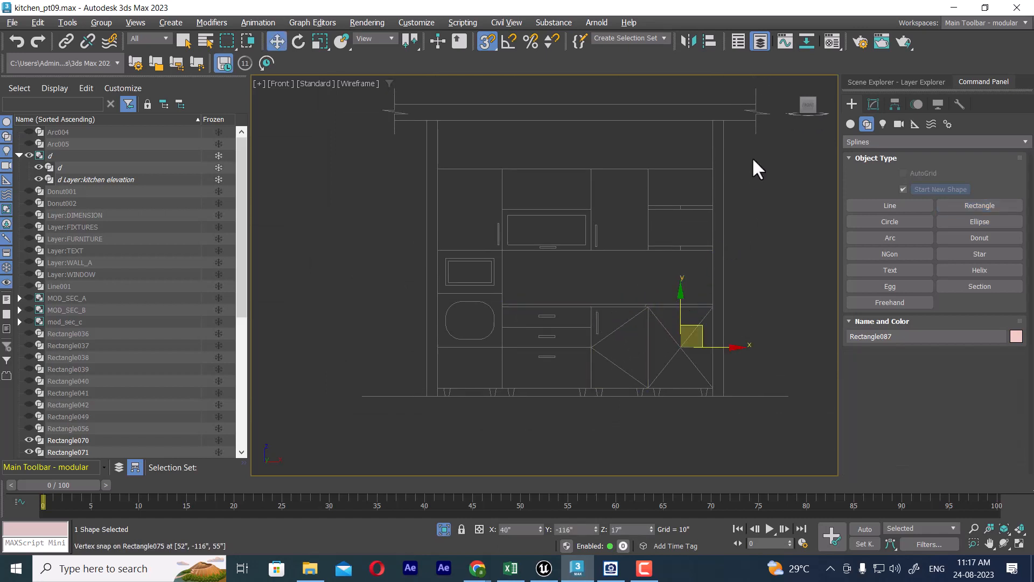
left_click_drag(581, 357, 396, 415)
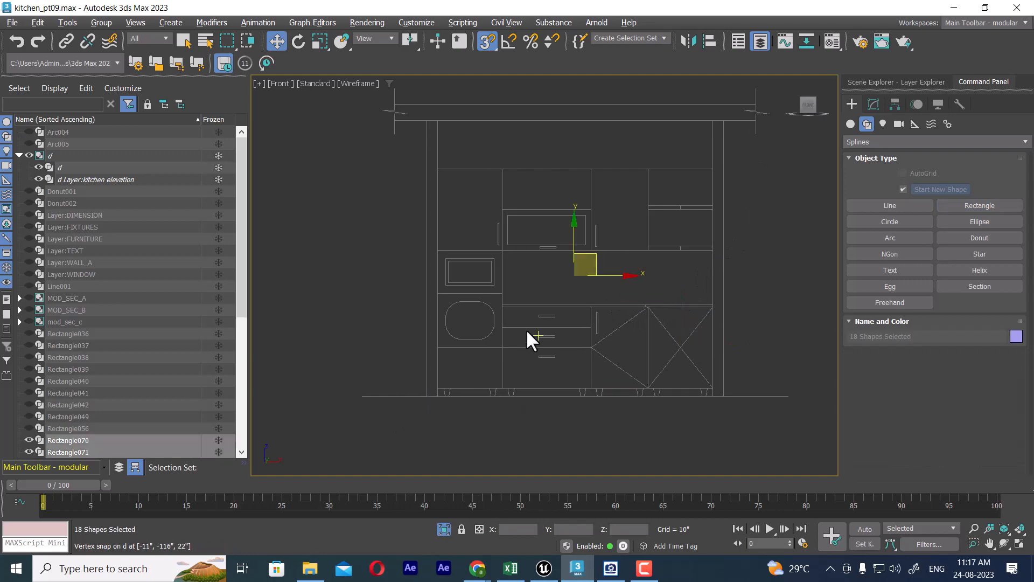
key("t")
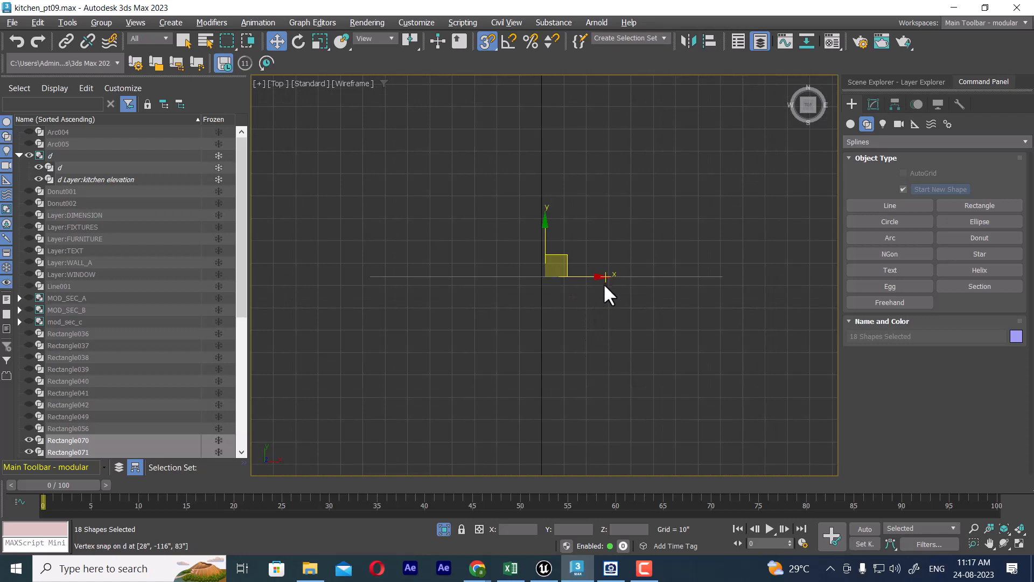
key("s")
right_click(619, 213)
left_click(660, 156)
Step: Move the selected rectangles along Y onto the inner face of the end wall in the plan
scroll(555, 342, "up", 2)
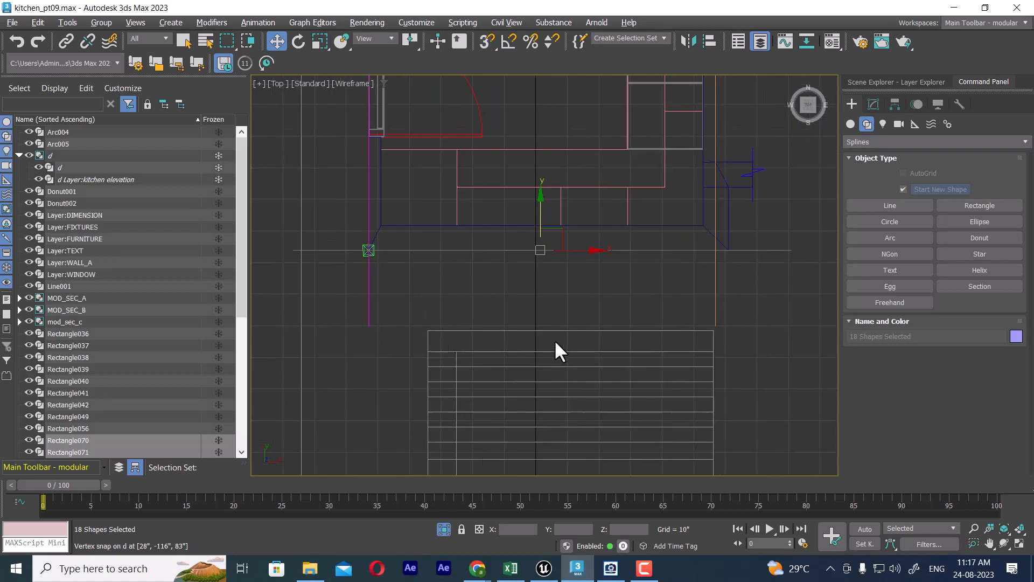
scroll(555, 340, "up", 2)
middle_click_drag(540, 257, 556, 338)
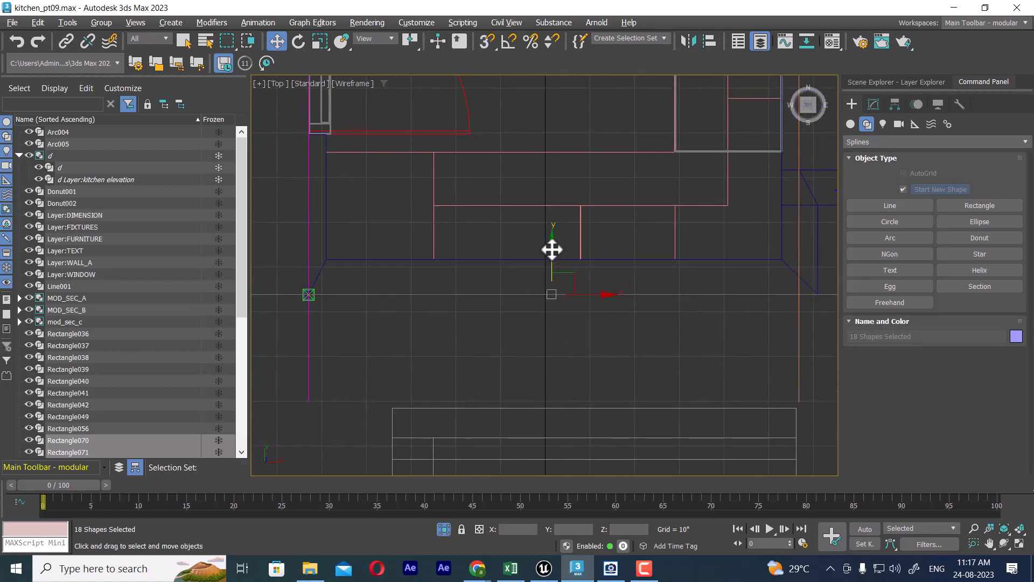
left_click_drag(552, 250, 558, 214)
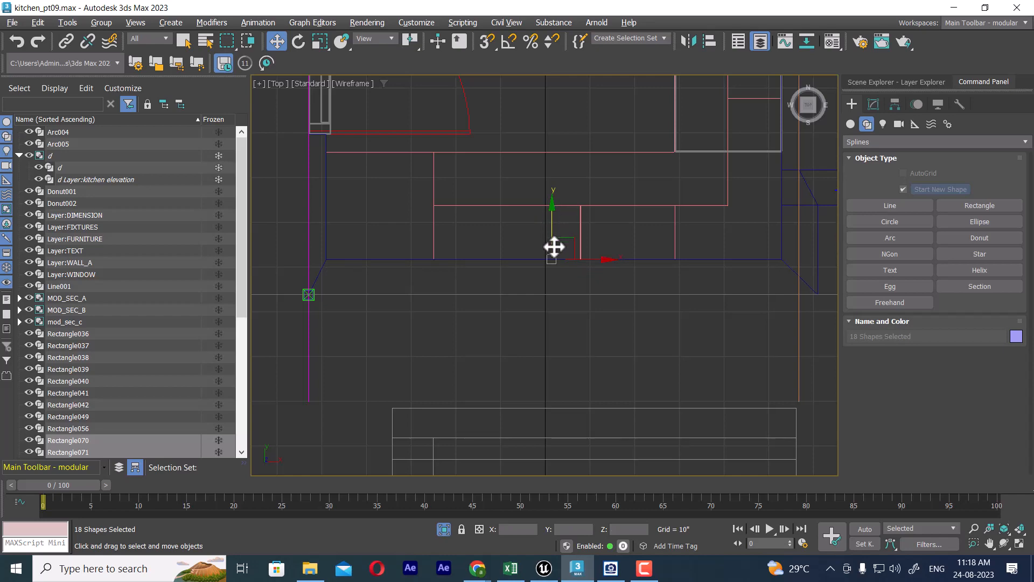
middle_click_drag(555, 247, 562, 399)
Step: Examine the placement of the cabinet rectangles on the end wall from several angles in the perspective view
key("p")
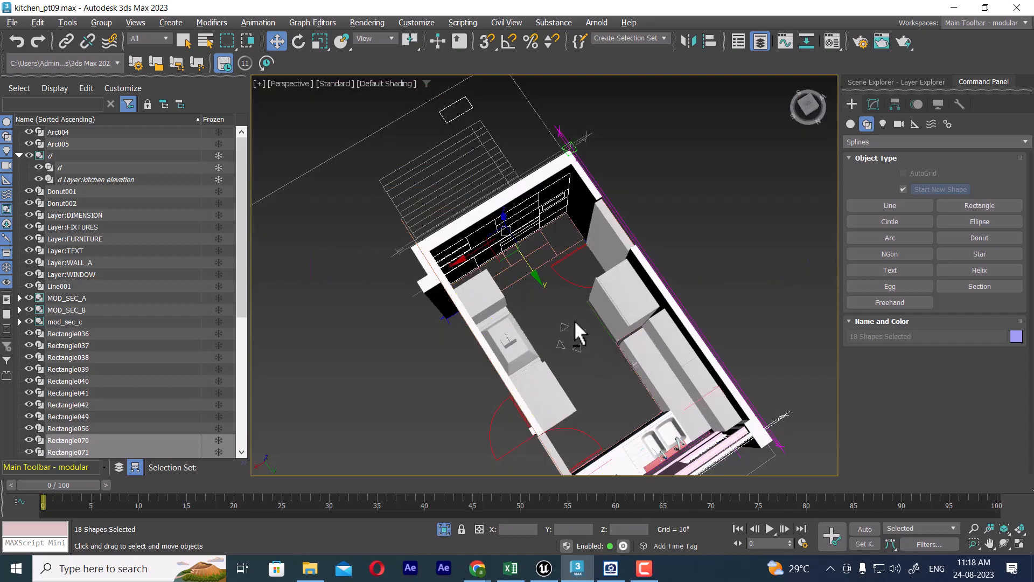
middle_click_drag(576, 323, 578, 350, "alt")
scroll(605, 370, "up", 5)
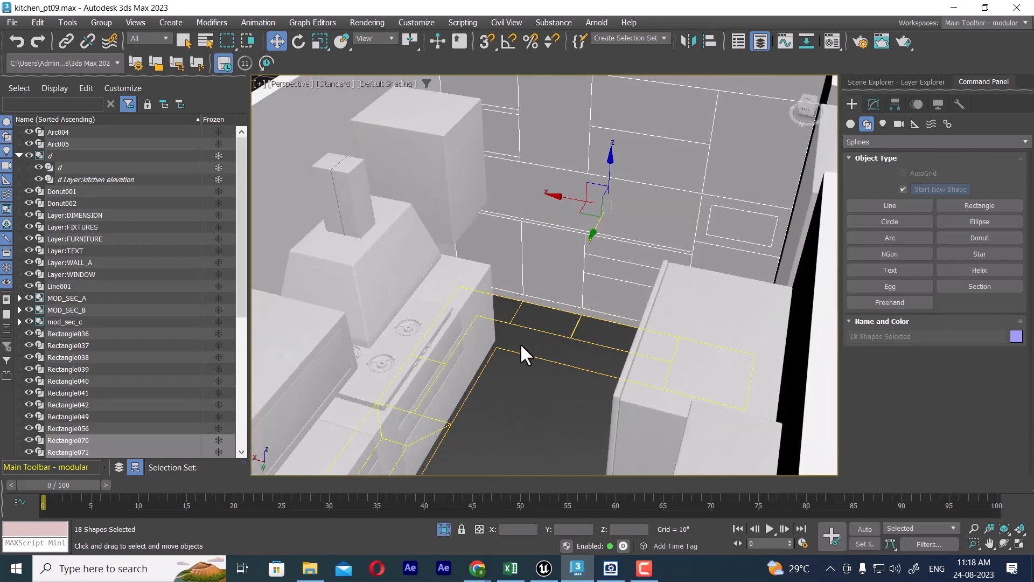
left_click(497, 243)
scroll(497, 242, "down", 5)
middle_click_drag(496, 243, 553, 348)
middle_click_drag(508, 276, 605, 272)
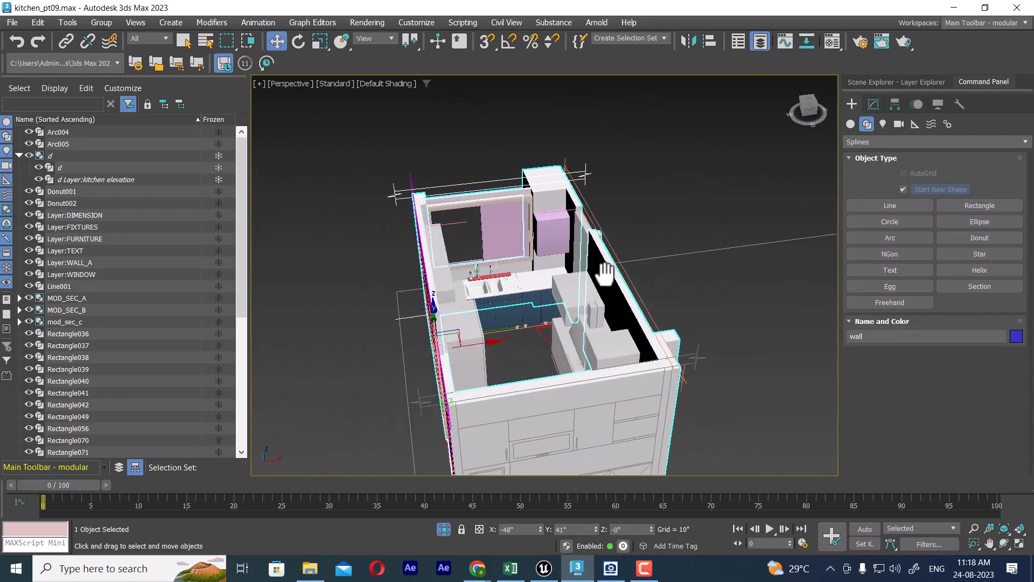
Step: Open the mod_sec_b group and the nested MOD_SEC_B group to access their individual cabinets
scroll(605, 272, "up", 3)
left_click(539, 200)
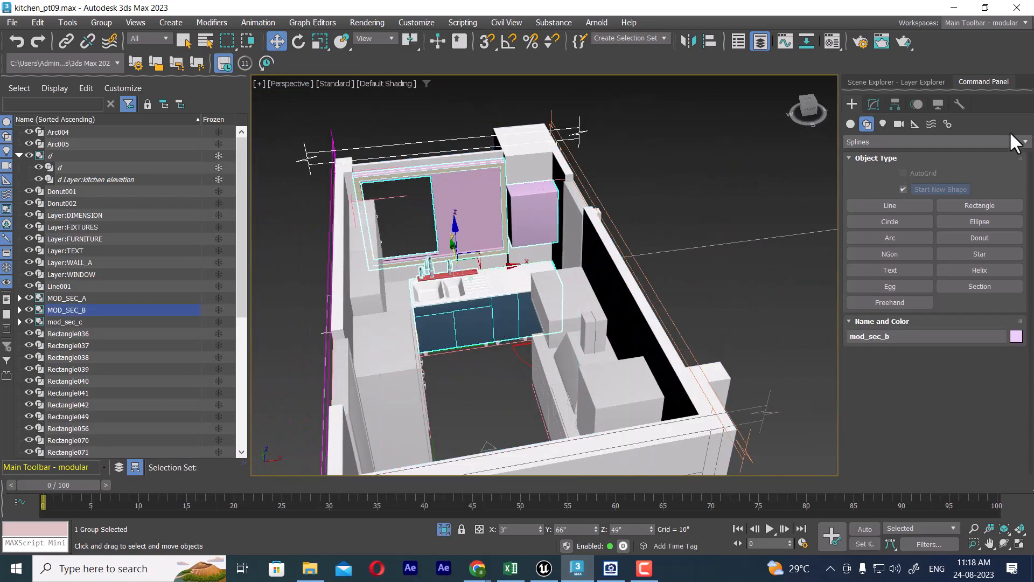
left_click(102, 22)
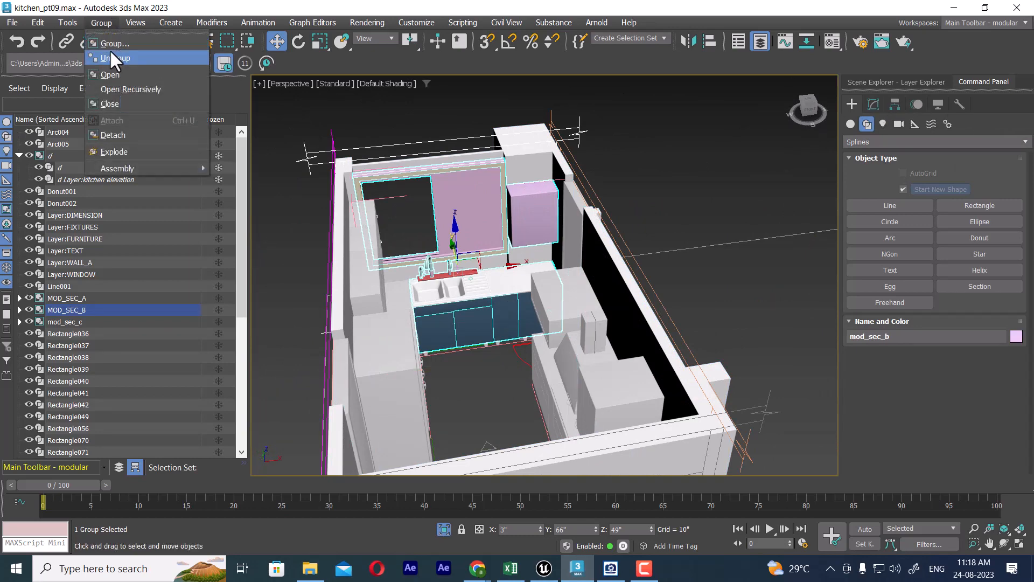
left_click(118, 71)
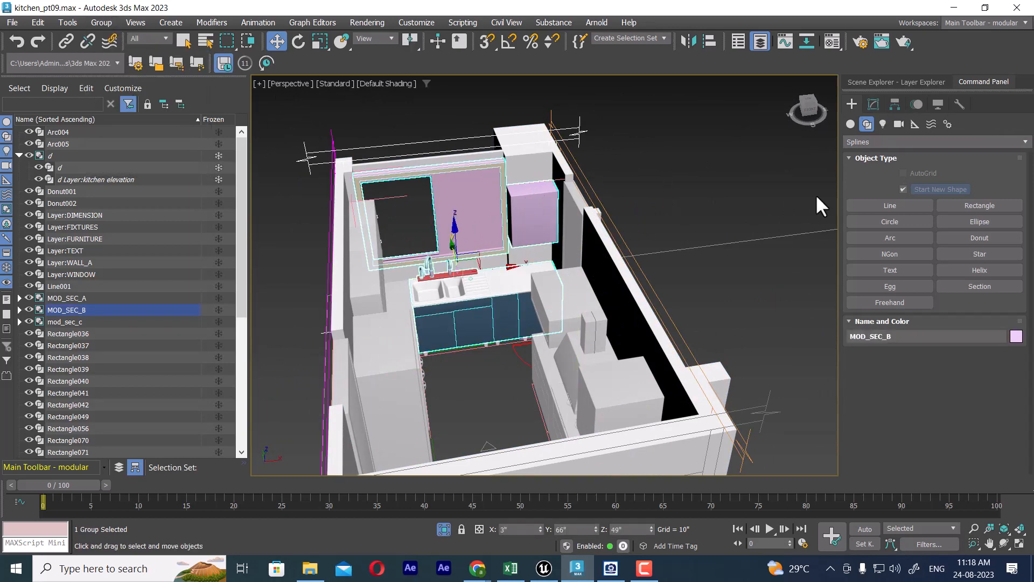
left_click(874, 105)
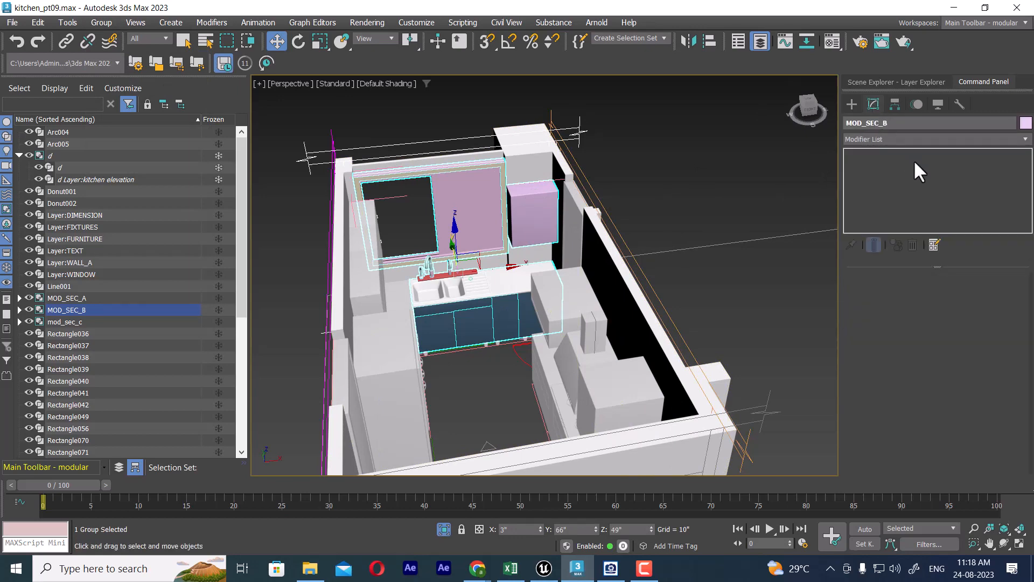
left_click(100, 23)
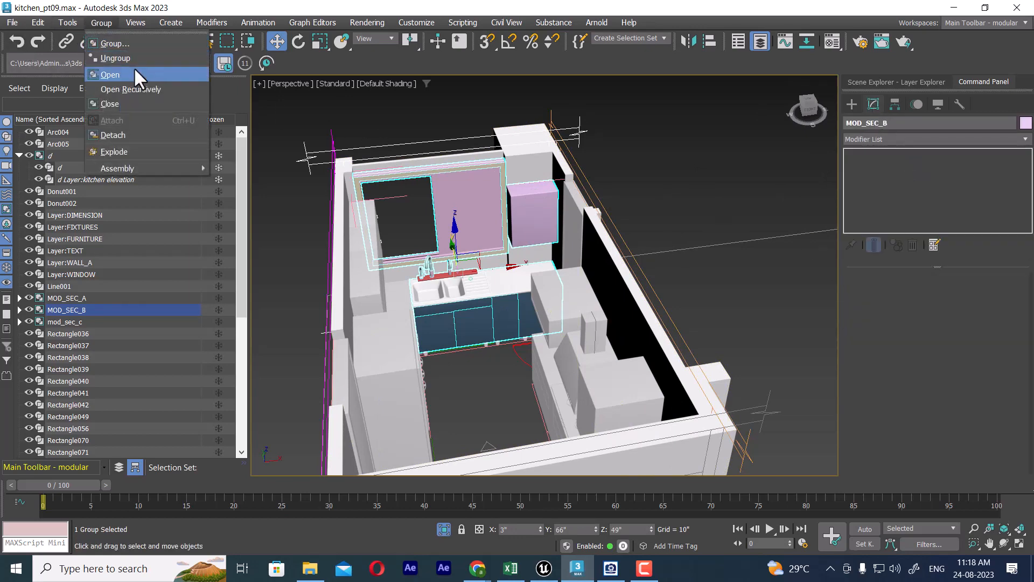
left_click(134, 69)
Step: Copy the Edit Poly and Extrude modifiers from the pink wall cabinet beside the window
left_click(531, 214)
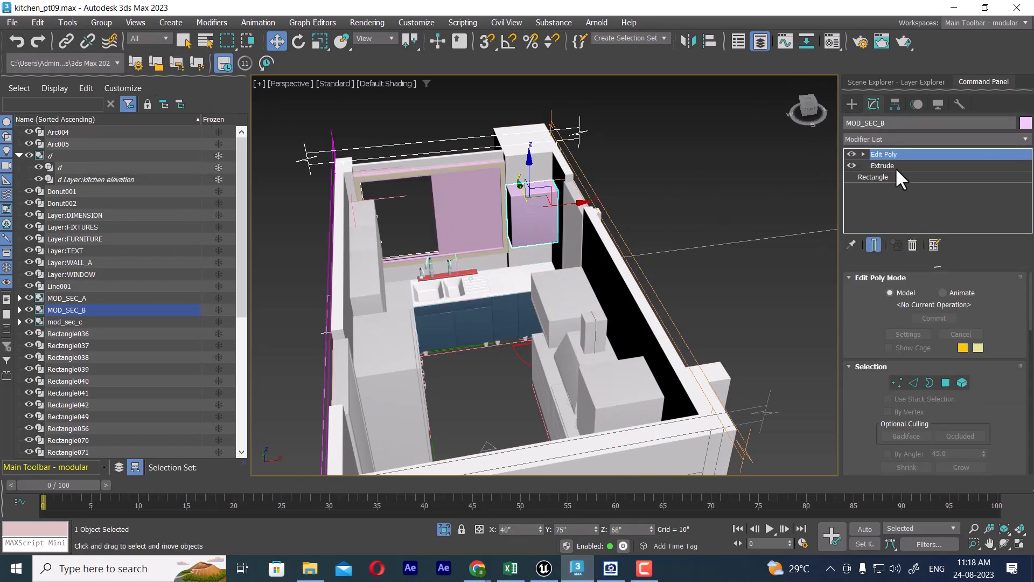
left_click(883, 166)
left_click(609, 318)
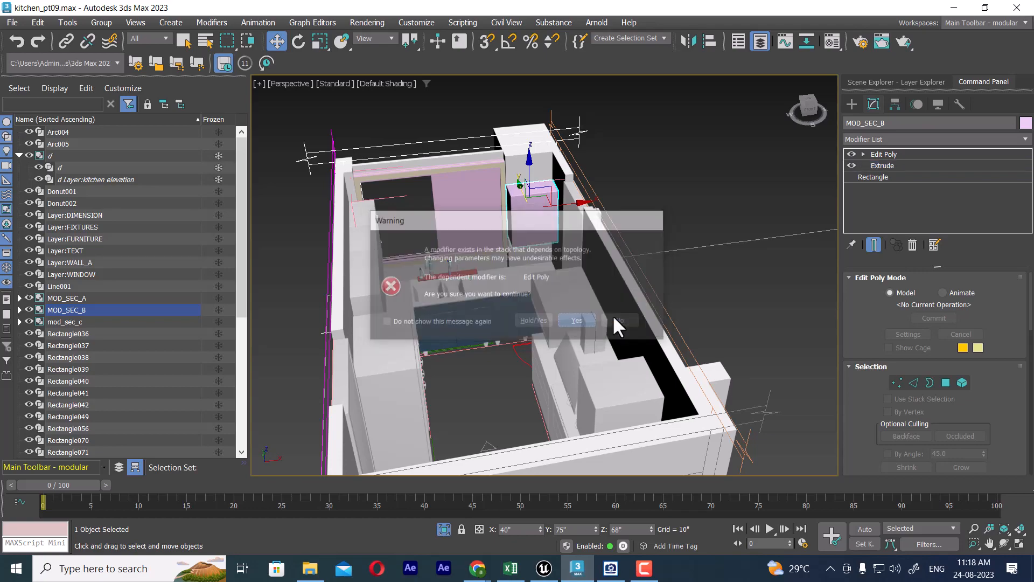
left_click(892, 154, "ctrl")
right_click(884, 154)
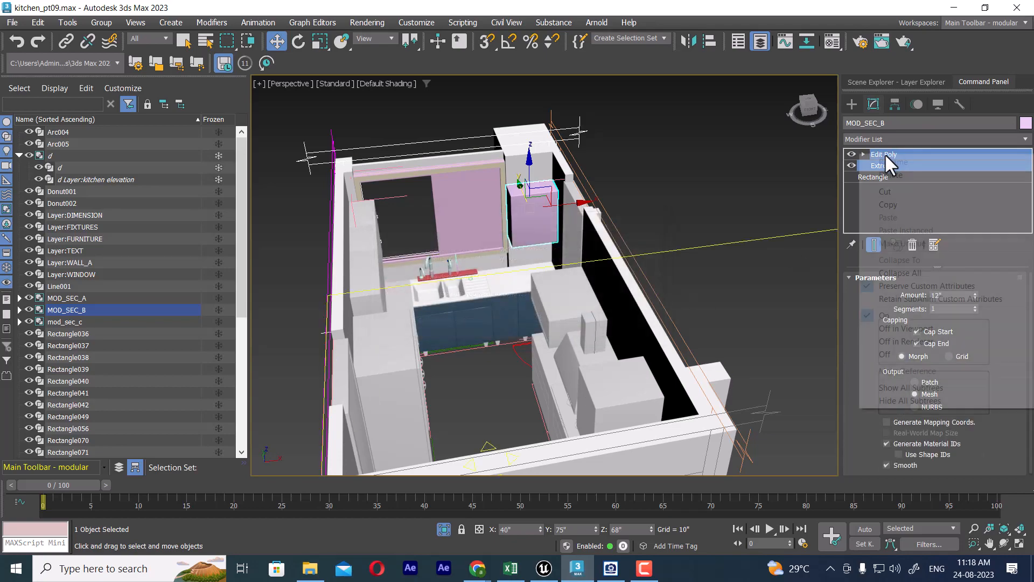
left_click(902, 202)
Step: Paste the copied Extrude and Edit Poly modifiers onto the 21" x 30" wall cabinet rectangle on the end wall
middle_click_drag(483, 343, 655, 326, "alt")
scroll(634, 244, "up", 3)
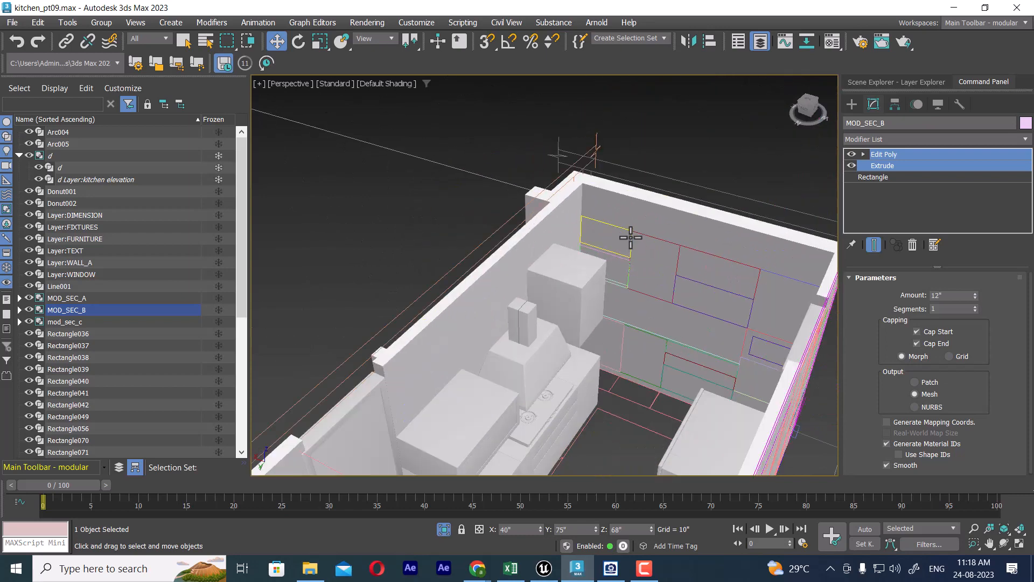
left_click(629, 233)
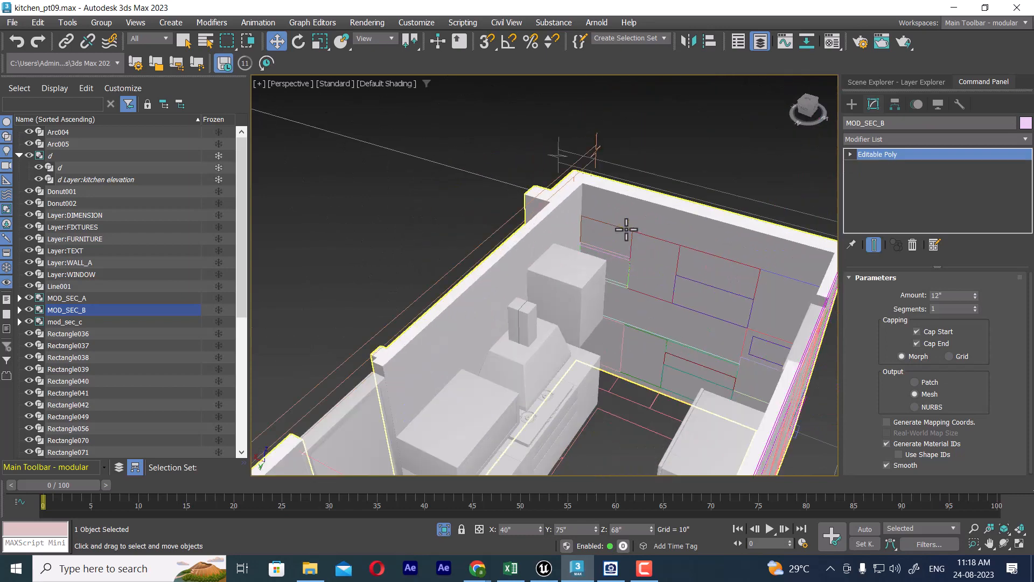
left_click(660, 241)
right_click(901, 155)
left_click(918, 169)
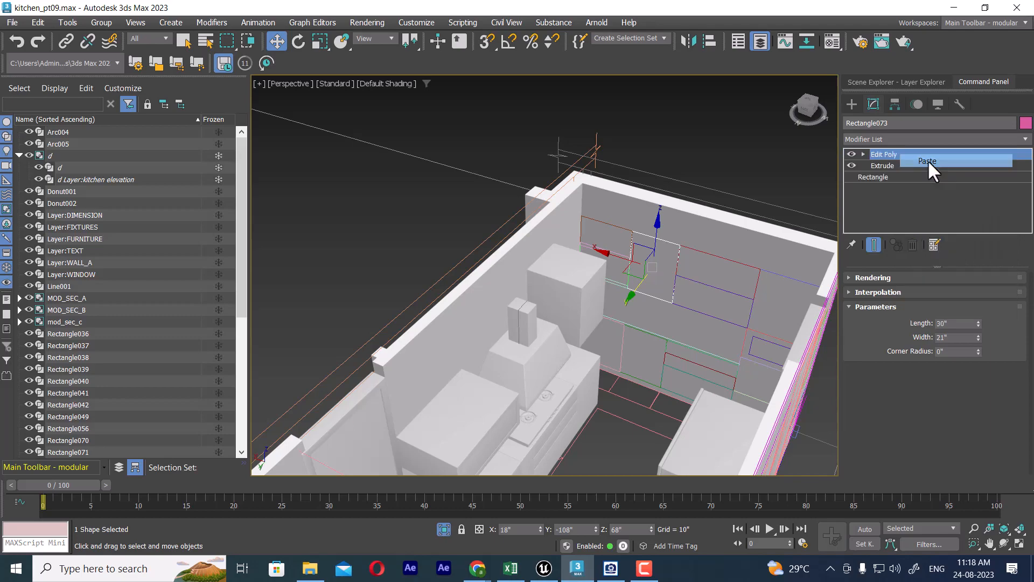
Step: Set the Extrude amount of the 21" x 30" wall cabinet to -12" and check its depth against the plan
middle_click_drag(736, 270, 663, 281, "alt")
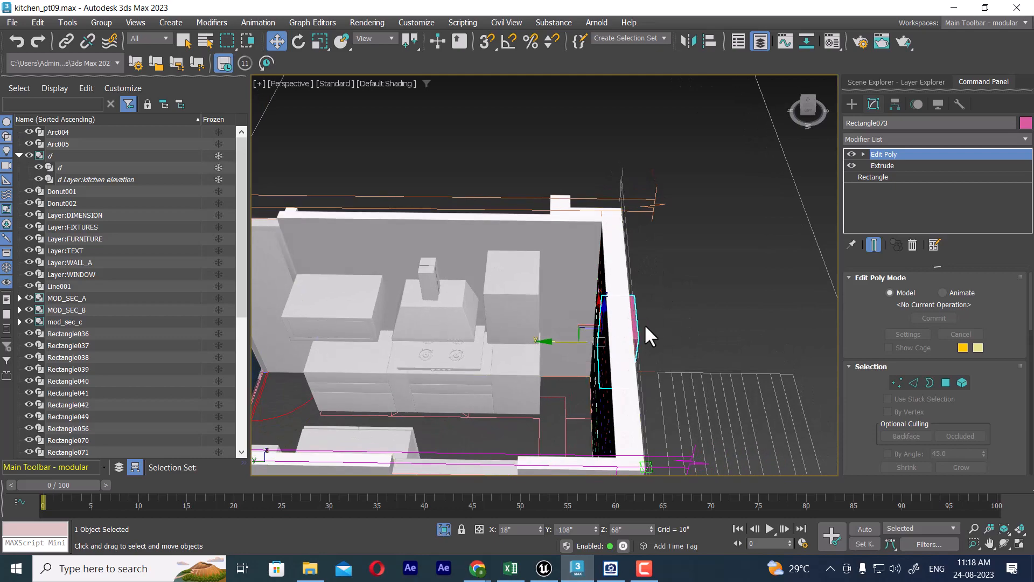
middle_click_drag(649, 326, 760, 331)
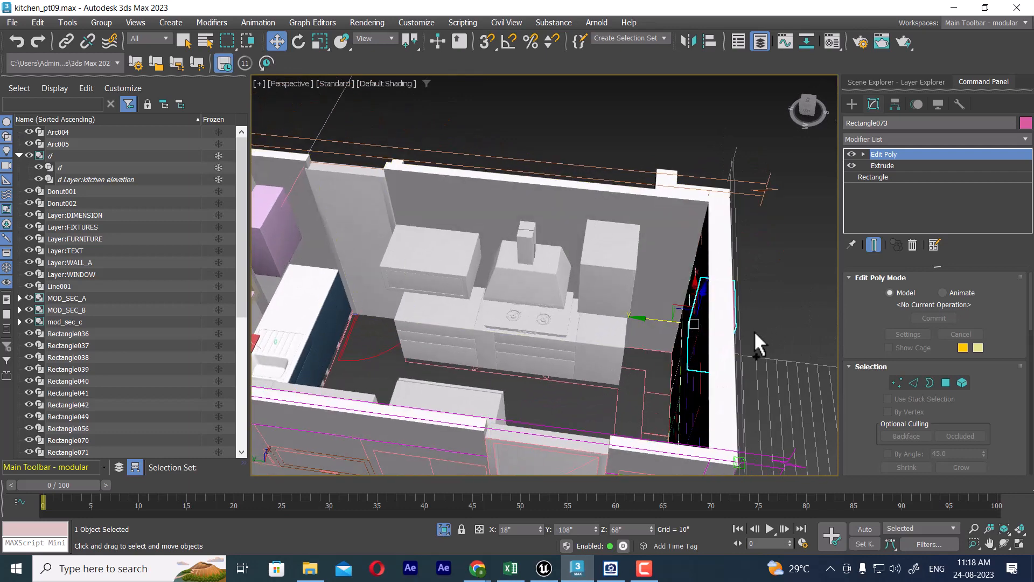
left_click(884, 166)
left_click(580, 319)
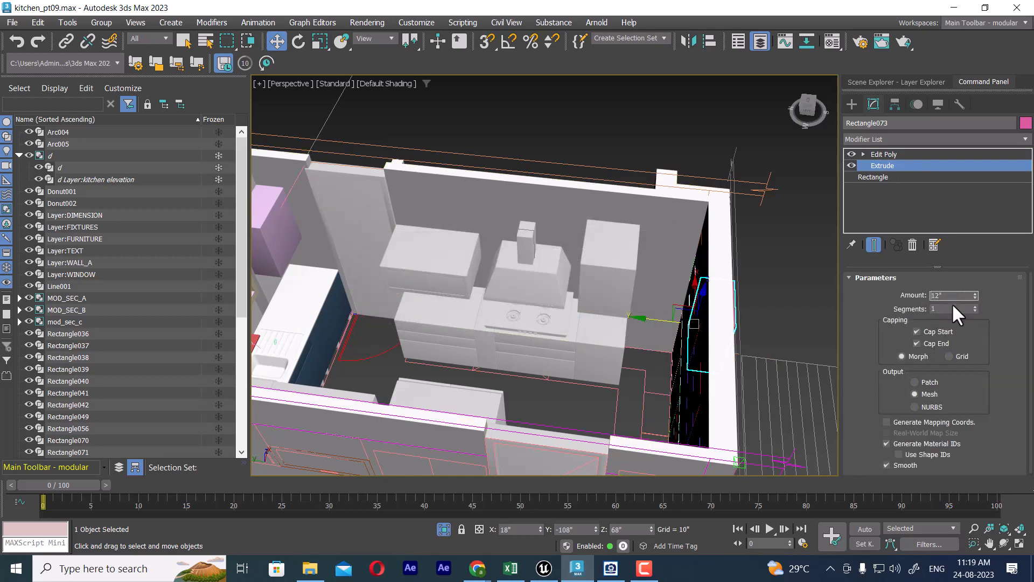
key("Return")
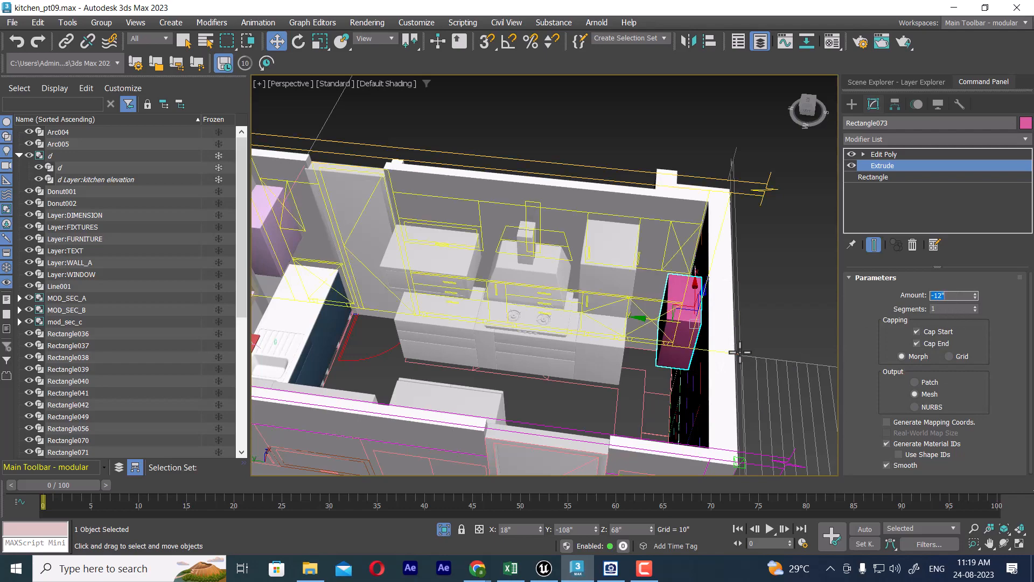
middle_click_drag(728, 314, 657, 326, "alt")
middle_click_drag(657, 326, 771, 345)
key("t")
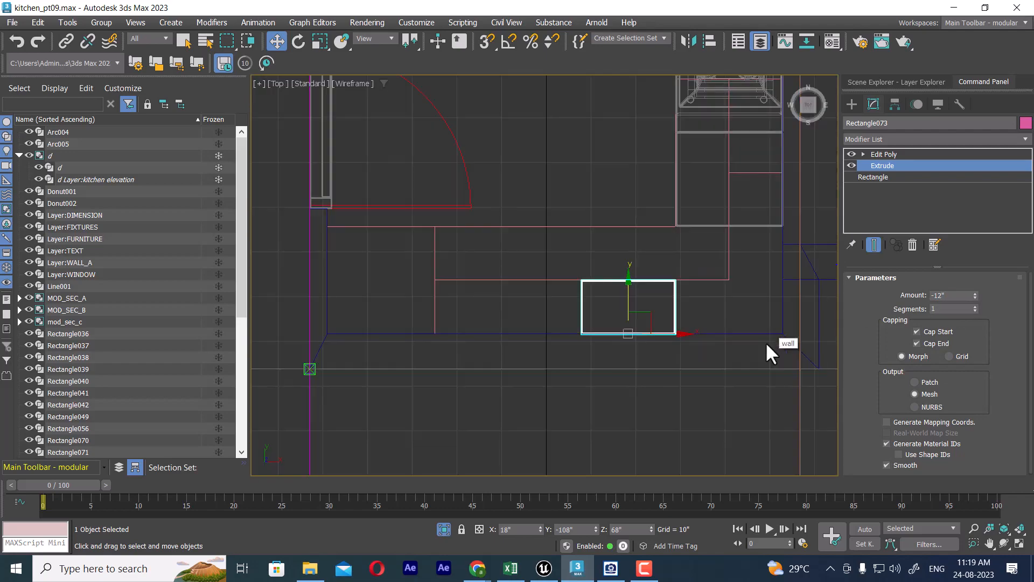
mouse_move(663, 322)
middle_mouse_down()
mouse_move(667, 355)
mouse_move(705, 345)
mouse_move(628, 276)
mouse_move(673, 269)
mouse_move(634, 283)
mouse_move(656, 277)
middle_mouse_up()
key("p")
Step: Copy the Extrude and Edit Poly modifiers from the pink 21" x 30" wall cabinet on the end wall
left_click(665, 159)
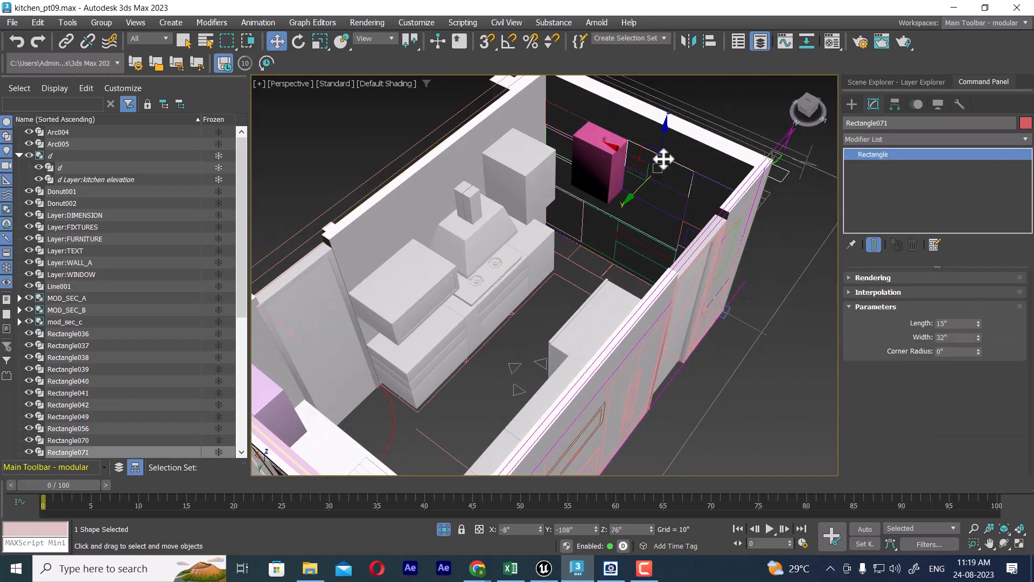
right_click(882, 154)
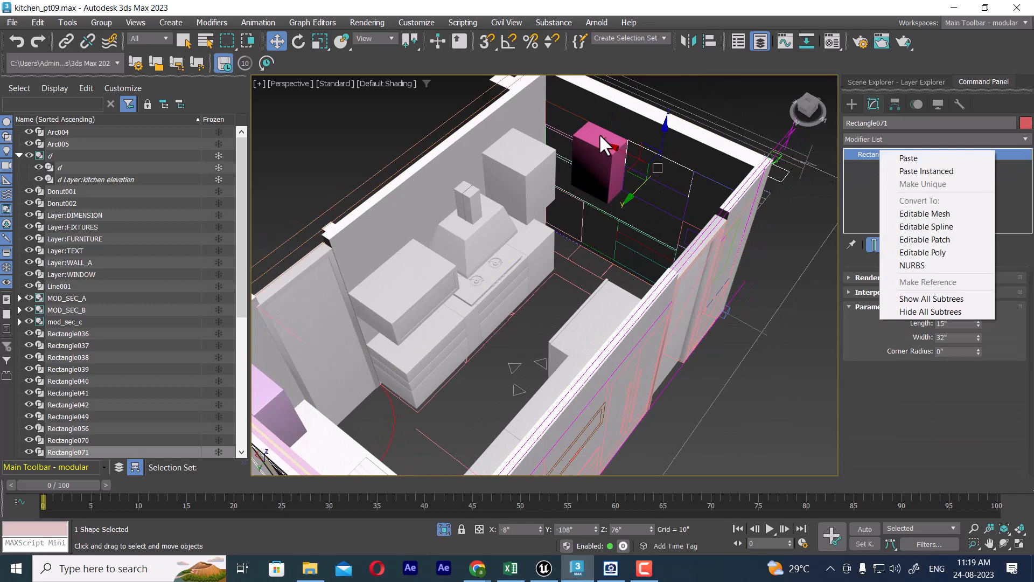
left_click(588, 140)
left_click(896, 166)
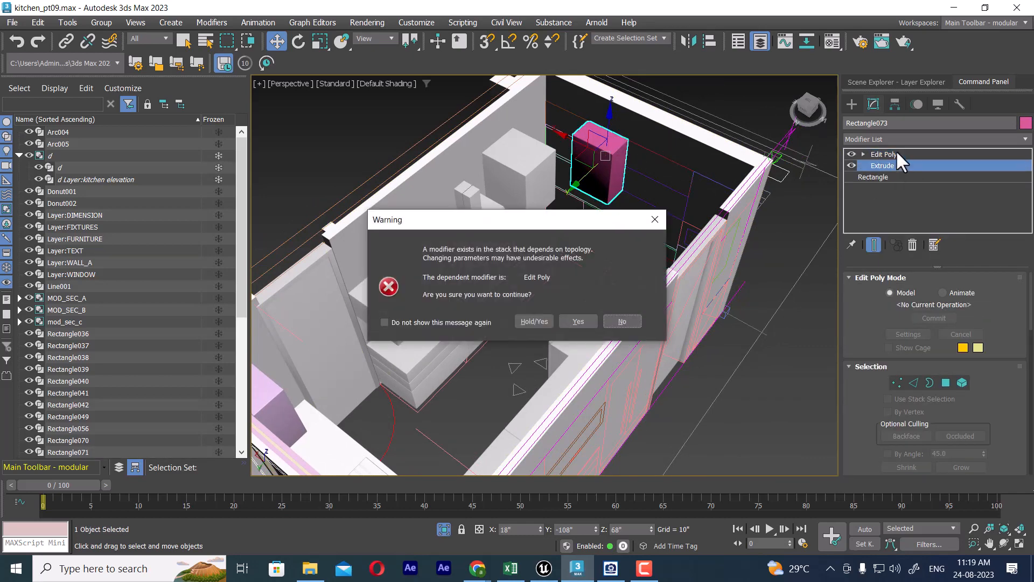
left_click(577, 321)
right_click(897, 154)
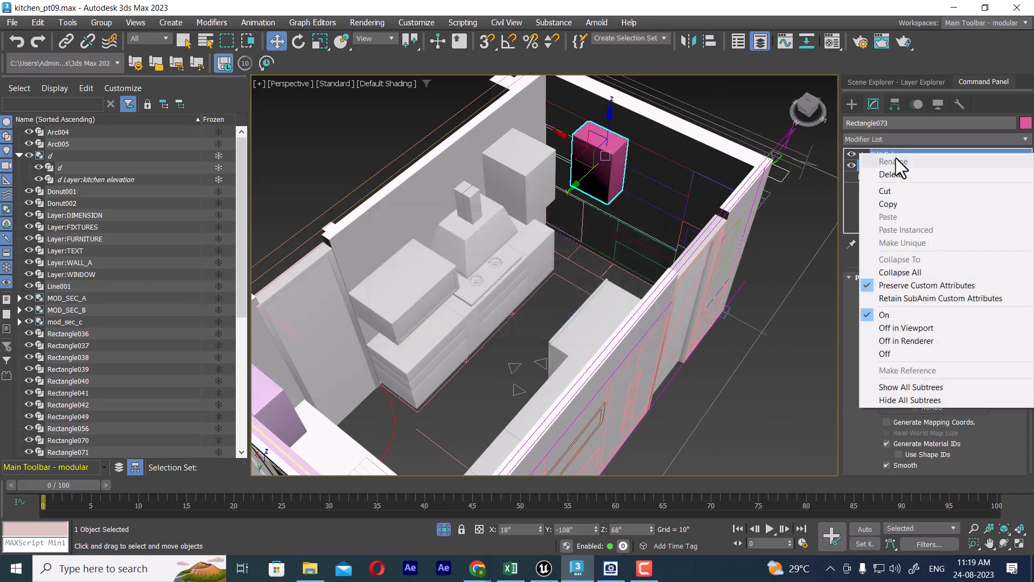
left_click(898, 203)
Step: Paste the copied Extrude and Edit Poly modifiers onto the upper 32" x 15" wall cabinet rectangle
left_click(672, 160)
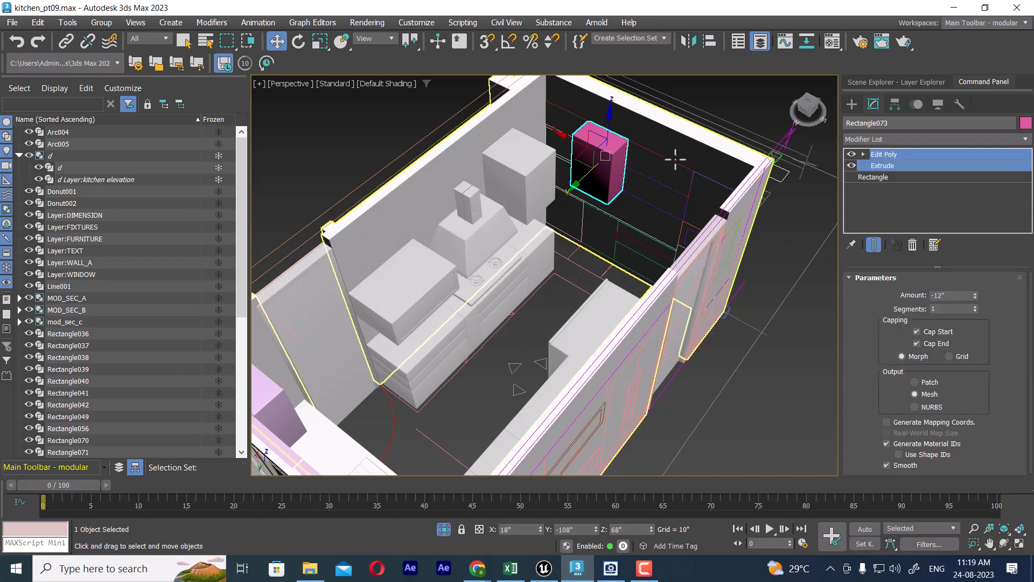
right_click(891, 151)
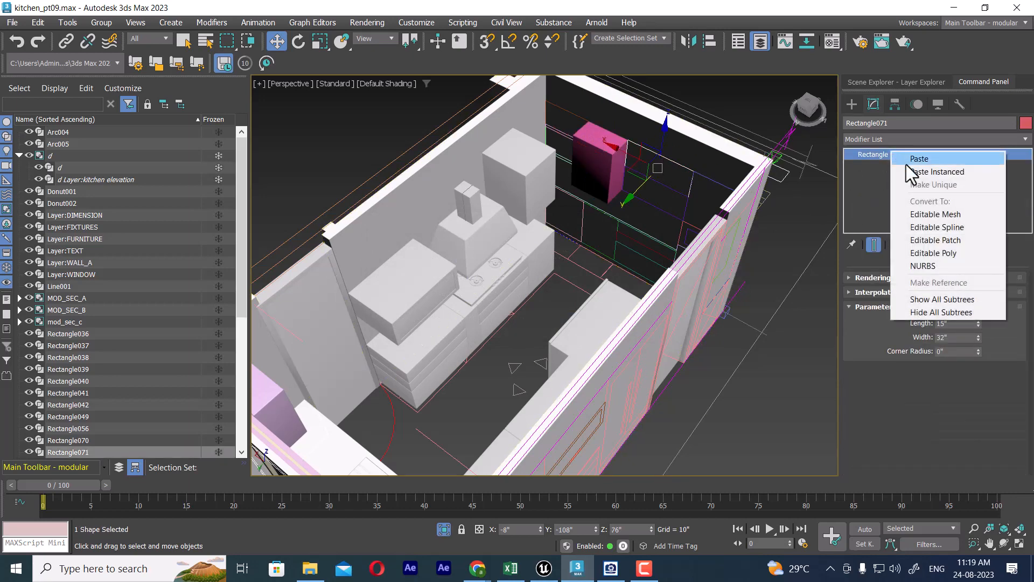
left_click(898, 159)
middle_click_drag(660, 222, 700, 258, "alt")
scroll(694, 199, "up", 5)
middle_click_drag(611, 324, 649, 321)
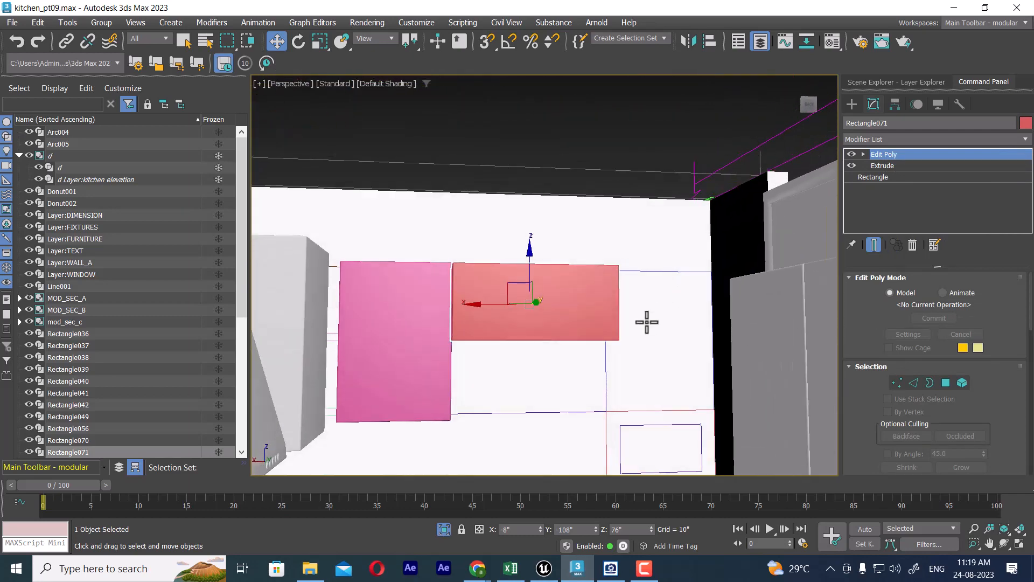
Step: Paste the copied modifiers onto the lower 32" x 15" wall cabinet rectangle, selecting it in wireframe display
left_click(579, 412)
key("F3")
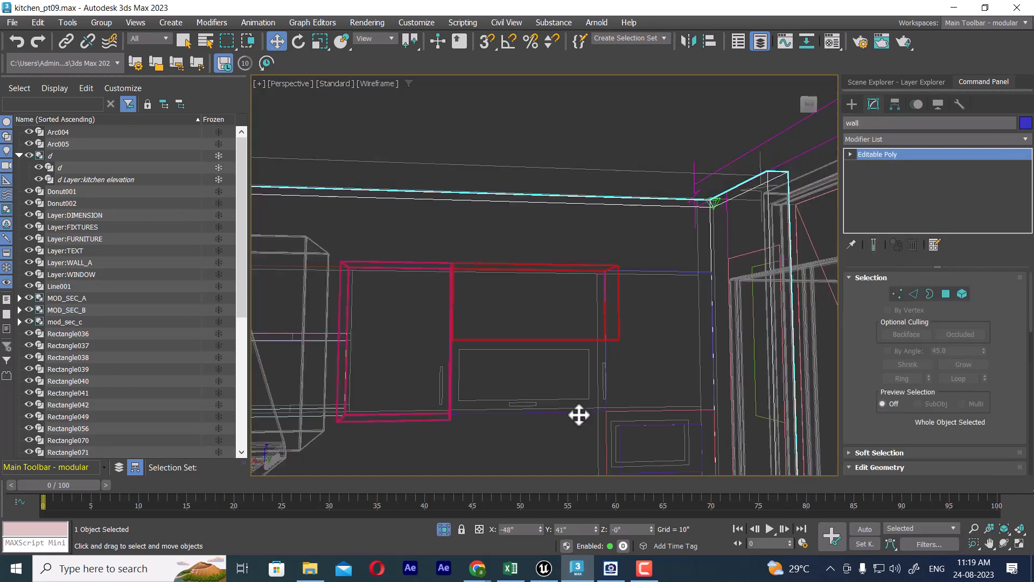
left_click(575, 412)
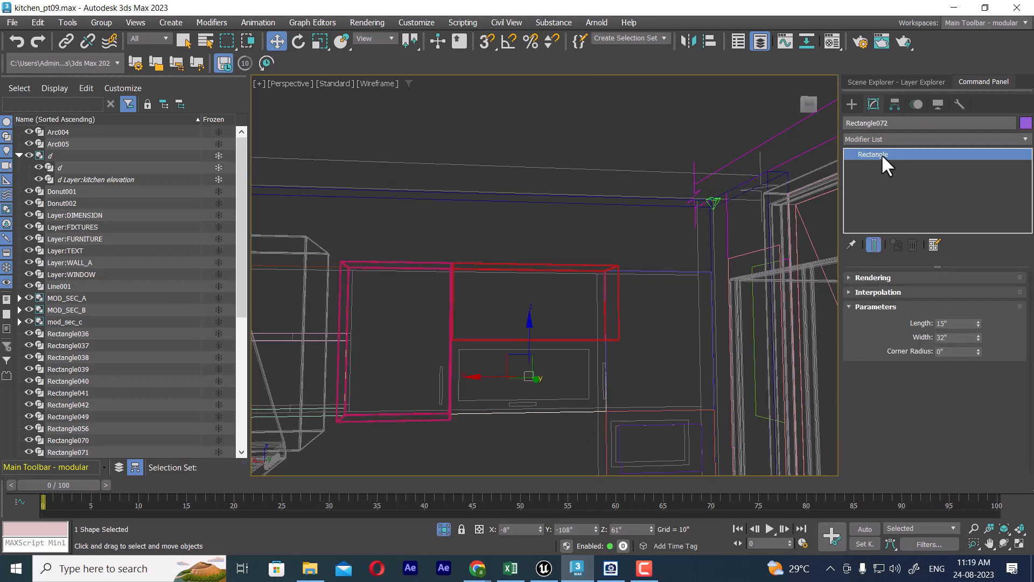
right_click(881, 154)
left_click(897, 160)
middle_click_drag(674, 338, 674, 364)
key("F3")
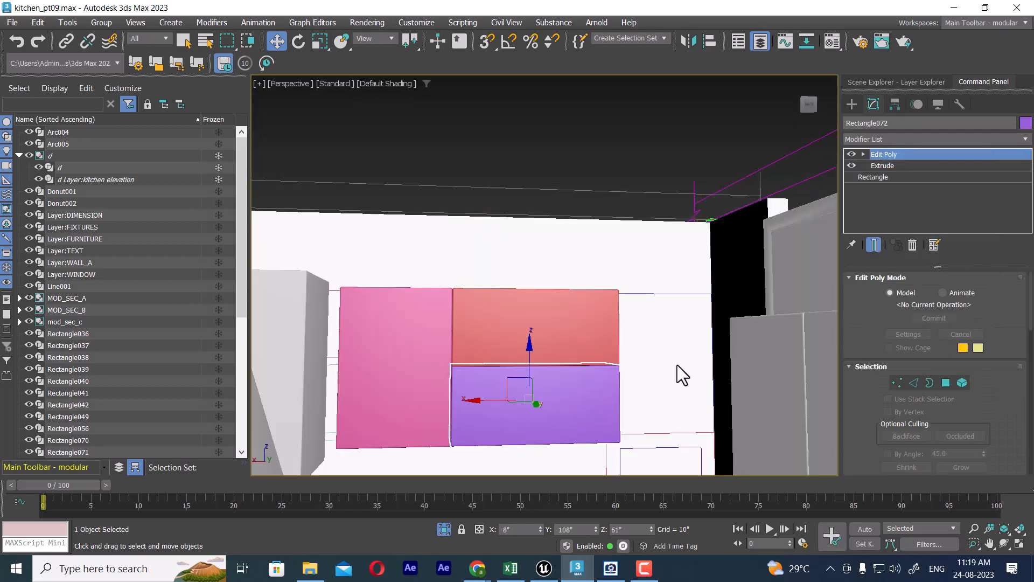
Step: Restrict the selection filter to Shapes so the wall cannot be picked
left_click(687, 298)
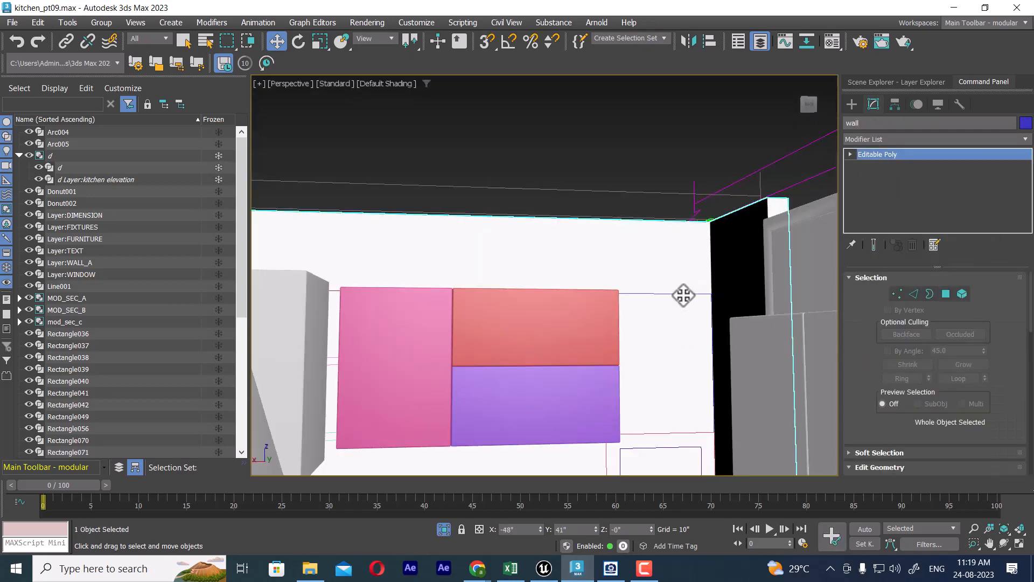
middle_click_drag(684, 295, 687, 344, "alt")
left_click(144, 42)
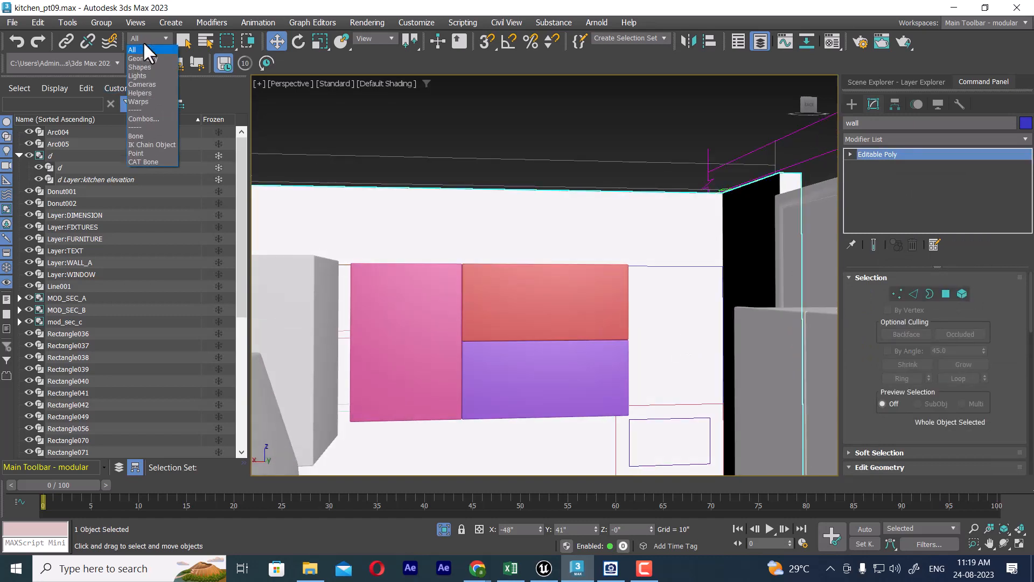
left_click(139, 67)
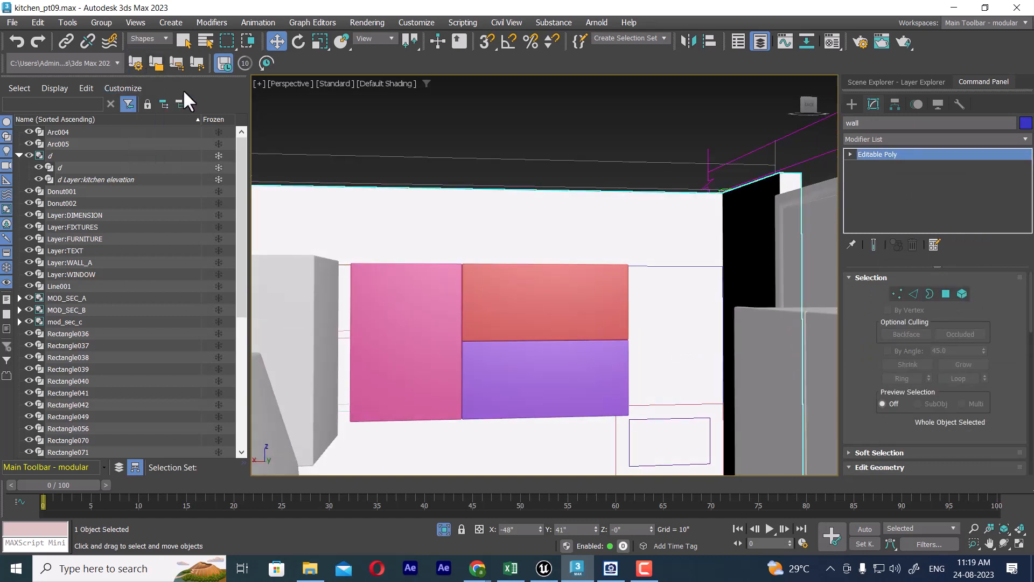
Step: Paste the copied modifiers onto the remaining wall cabinet rectangle beside the two stacked 32" wide cabinets
left_click(686, 265)
middle_click_drag(680, 274, 631, 312, "alt")
right_click(919, 152)
left_click(940, 160)
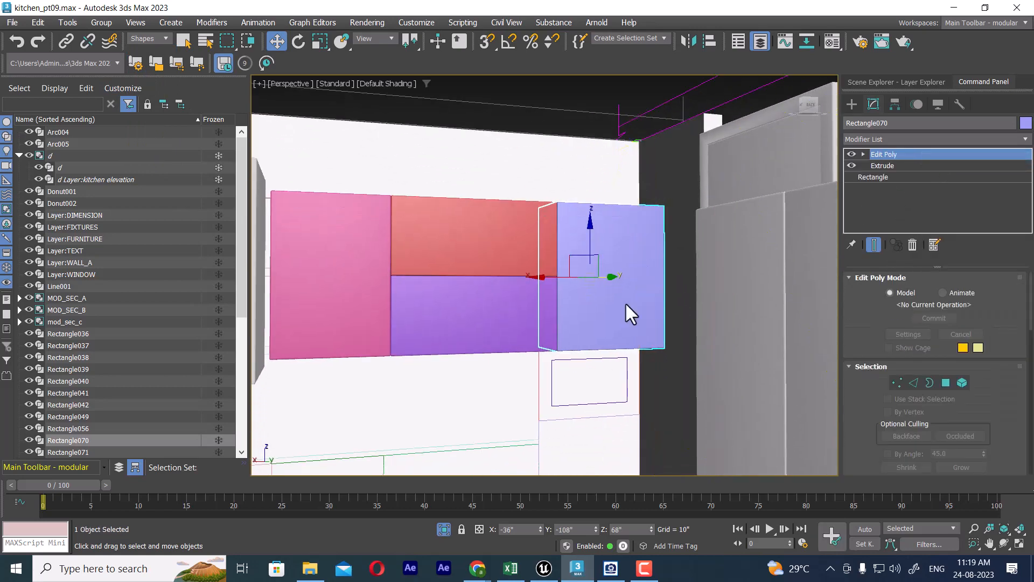
Step: Paste the copied modifiers onto the 24" x 16" rectangle below the last wall cabinet
left_click(552, 400)
middle_click_drag(585, 374, 701, 355, "alt")
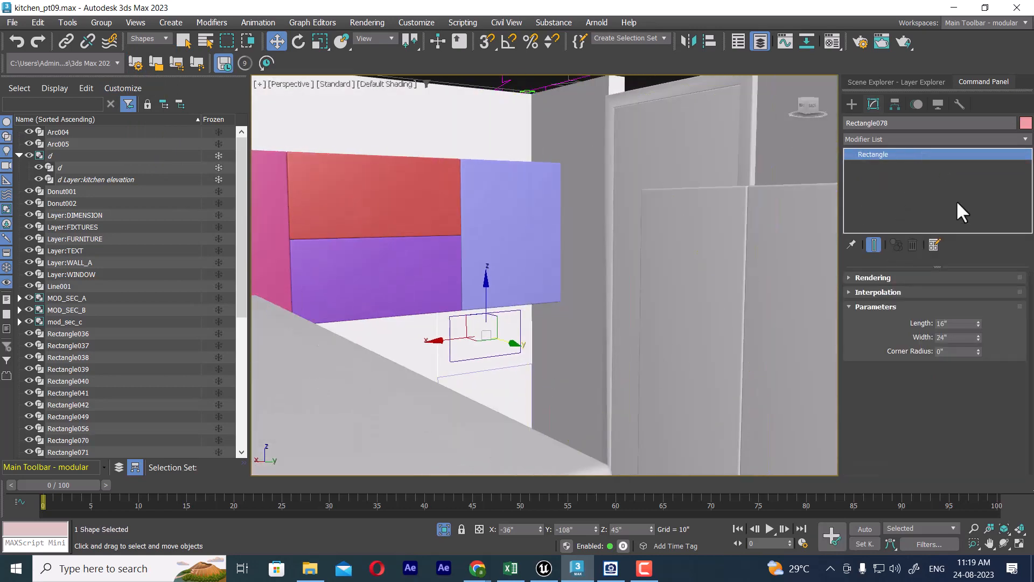
right_click(930, 151)
left_click(944, 159)
Step: Paste the copied modifiers onto the 24" x 29" base cabinet rectangle in the corner beside the hob counter
middle_click_drag(571, 324, 623, 328, "alt")
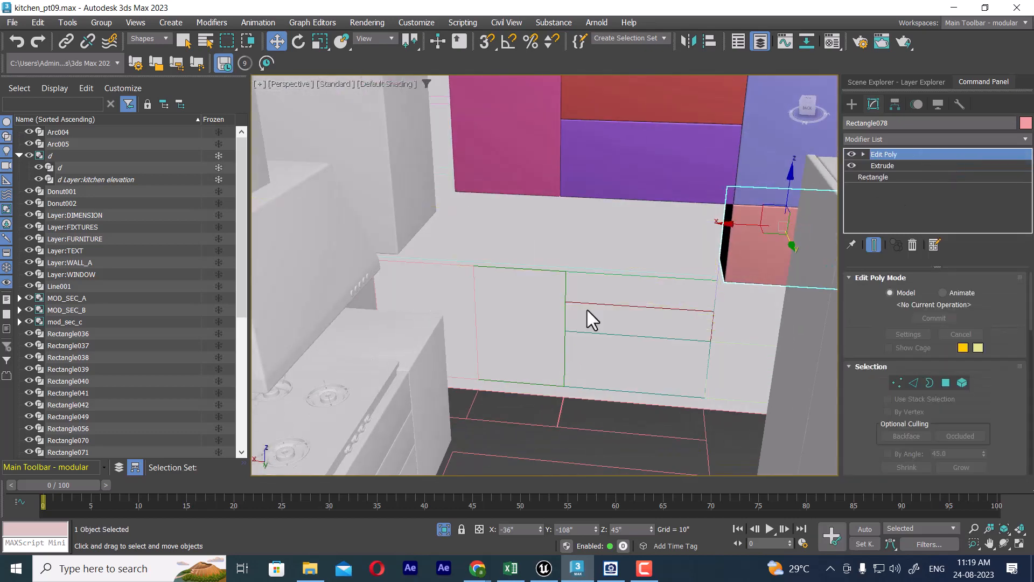
middle_click_drag(520, 280, 594, 285, "alt")
middle_click_drag(633, 372, 611, 228)
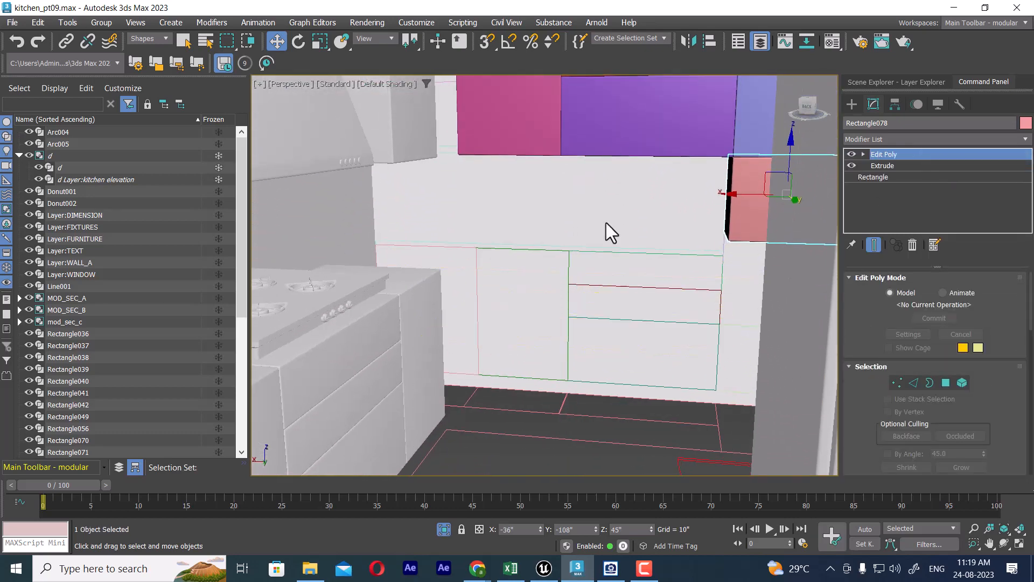
scroll(546, 337, "down", 4)
middle_click_drag(570, 336, 579, 295, "alt")
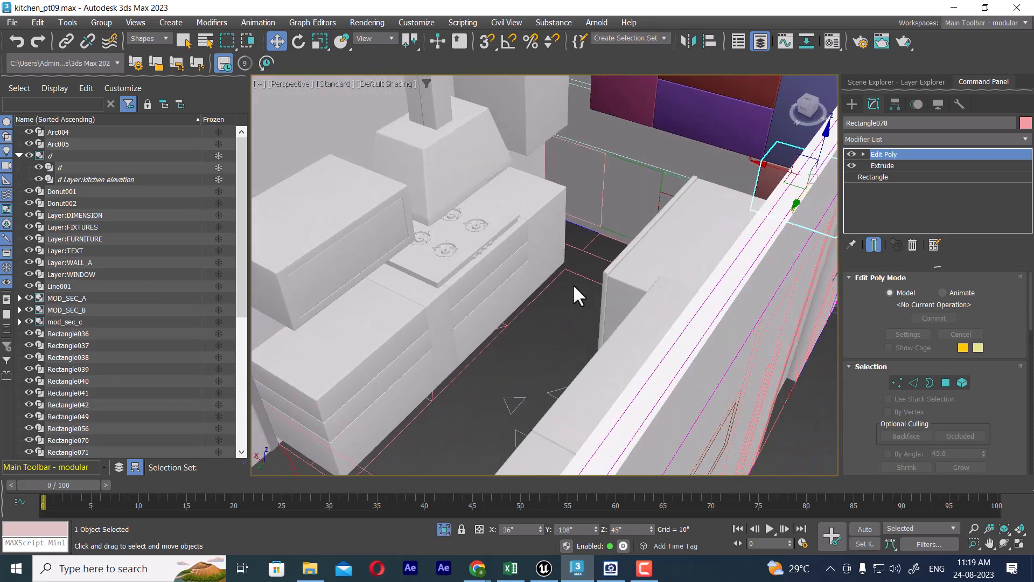
left_click(605, 174)
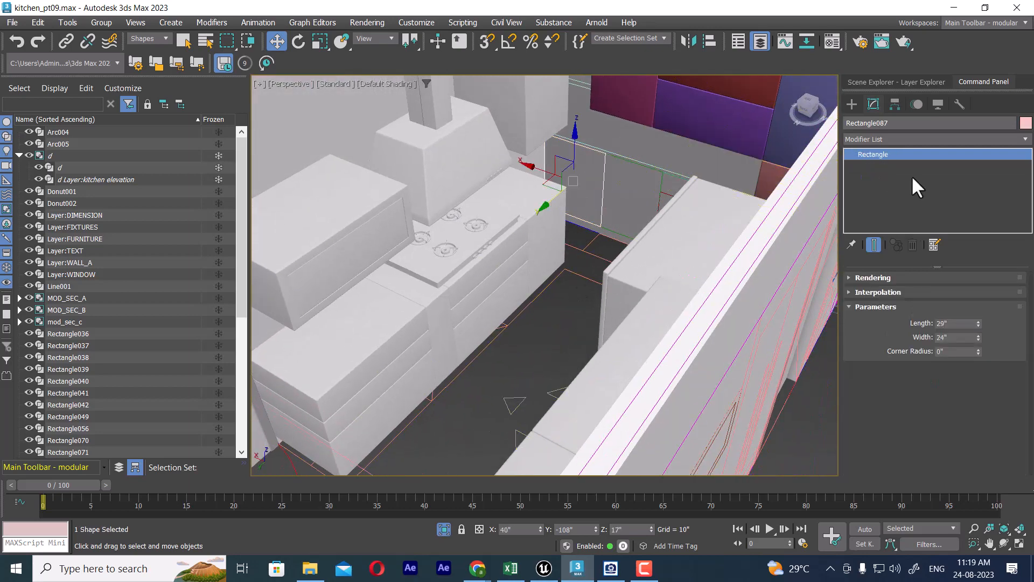
right_click(891, 154)
left_click(915, 160)
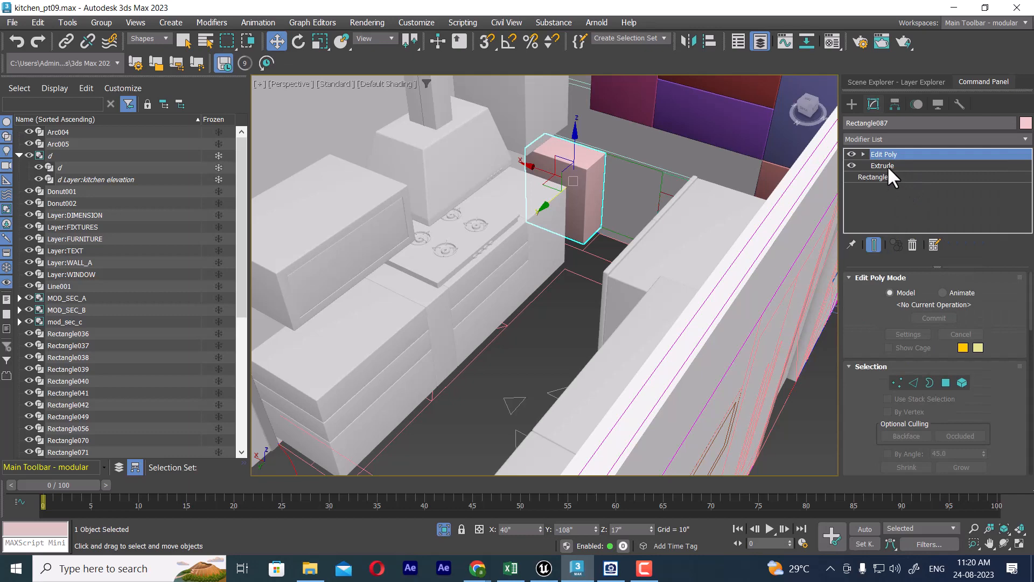
Step: Set the corner base cabinet's Extrude amount to -24"
left_click(884, 165)
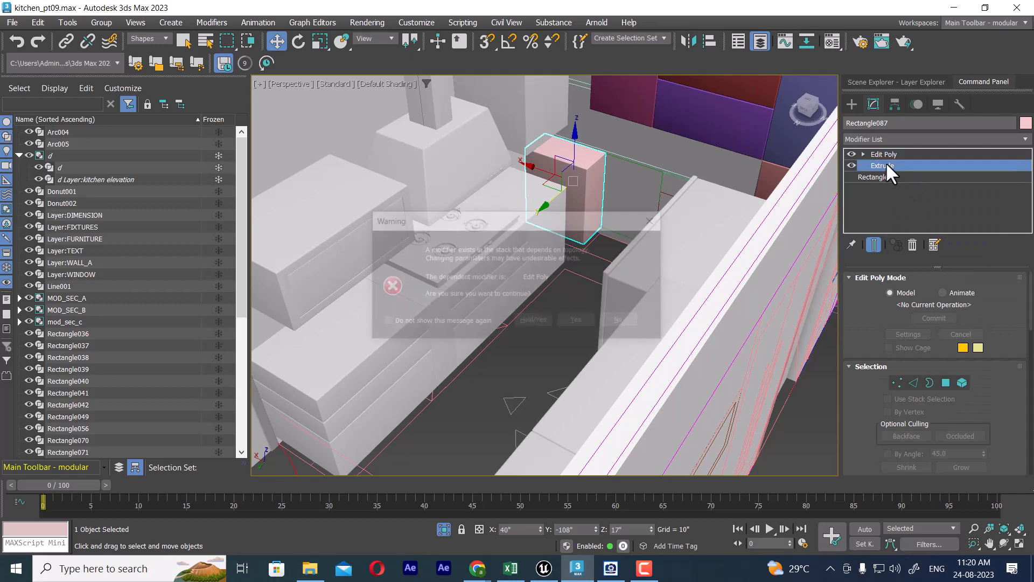
left_click(578, 321)
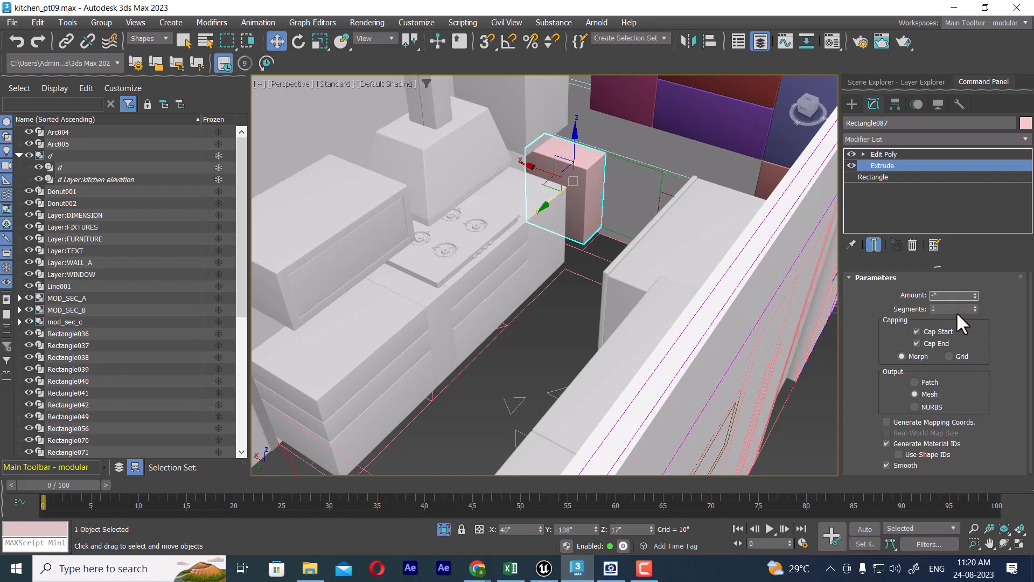
key("Return")
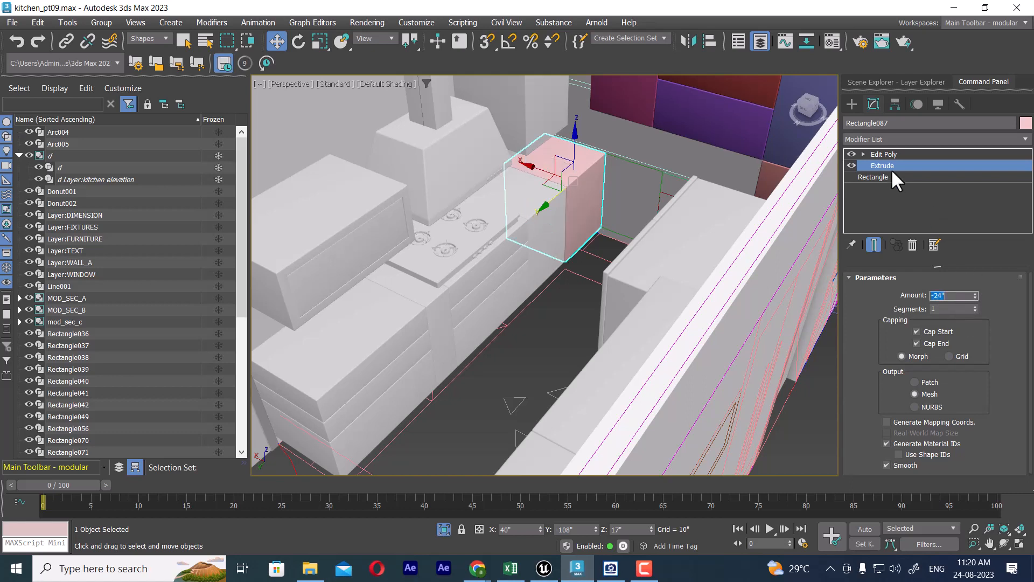
Step: Copy the Extrude and Edit Poly modifiers from the corner base cabinet
left_click(886, 154)
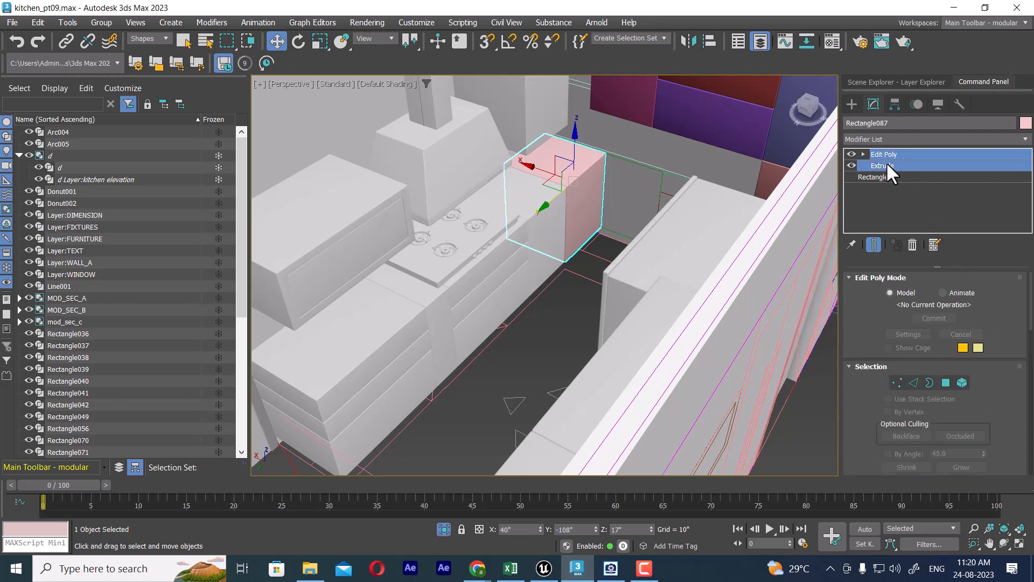
right_click(887, 163)
left_click(894, 217)
Step: Paste the base cabinet modifiers onto the adjacent 21" x 29" rectangle on the end wall
middle_click_drag(641, 210, 638, 233, "alt")
middle_click_drag(534, 213, 521, 208, "alt")
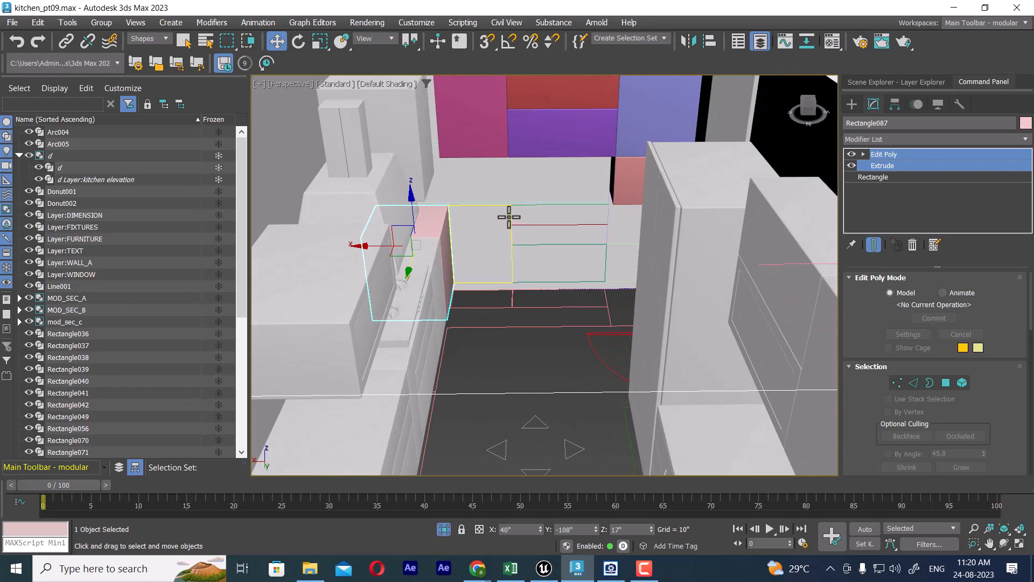
left_click(508, 215)
right_click(859, 158)
left_click(878, 160)
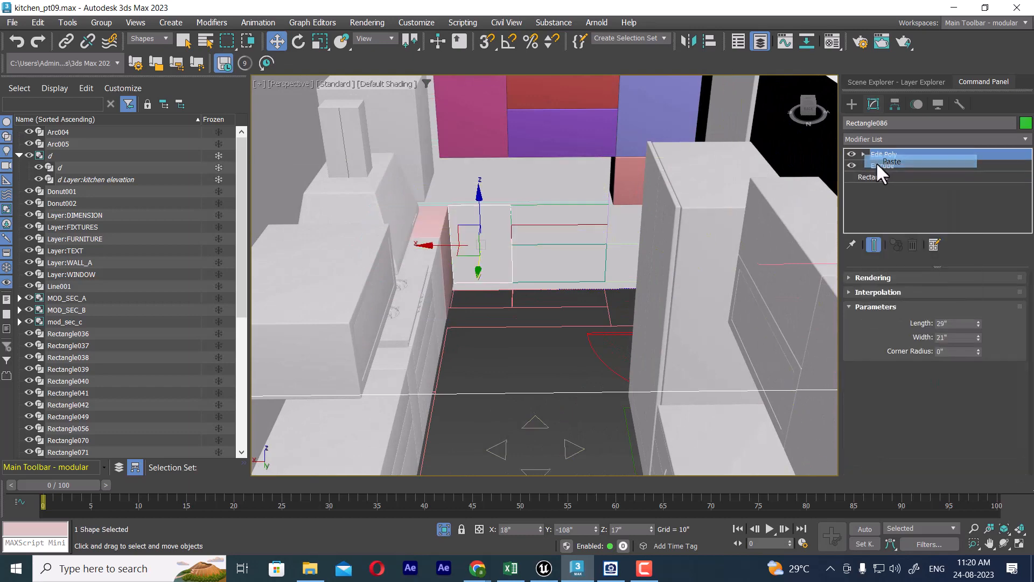
Step: Paste the base cabinet modifiers onto the middle 32" wide drawer rectangle next to the green base cabinet
middle_click_drag(568, 249, 571, 231, "alt")
middle_click_drag(568, 270, 553, 310, "alt")
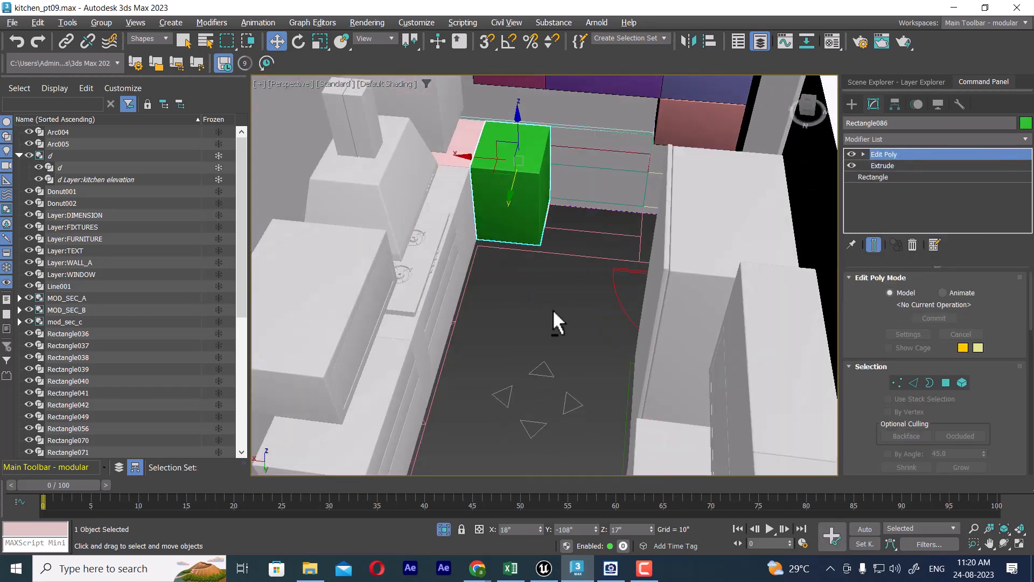
scroll(593, 245, "up", 5)
scroll(629, 162, "down", 3)
middle_click_drag(629, 163, 630, 275)
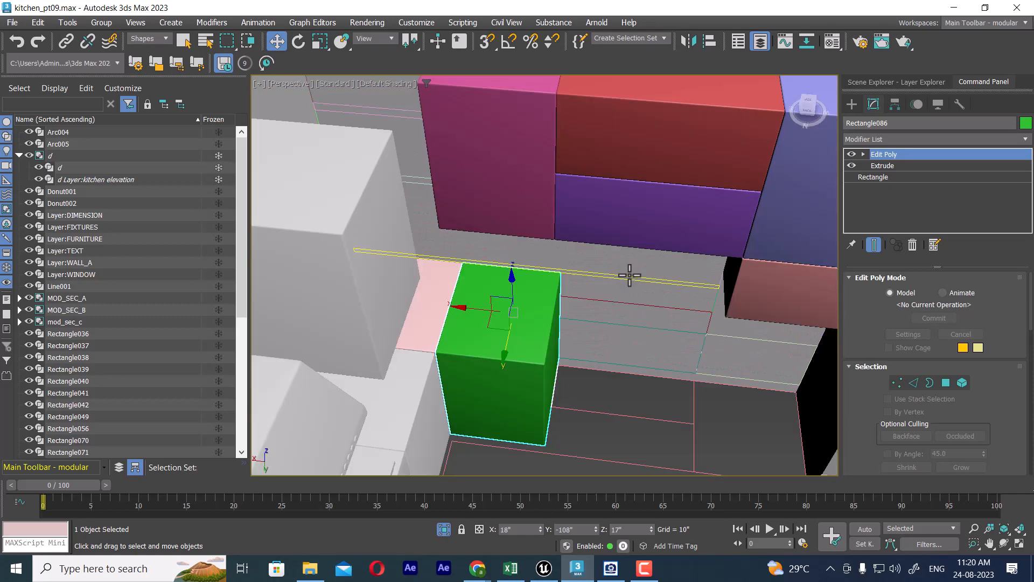
left_click(614, 302)
right_click(905, 163)
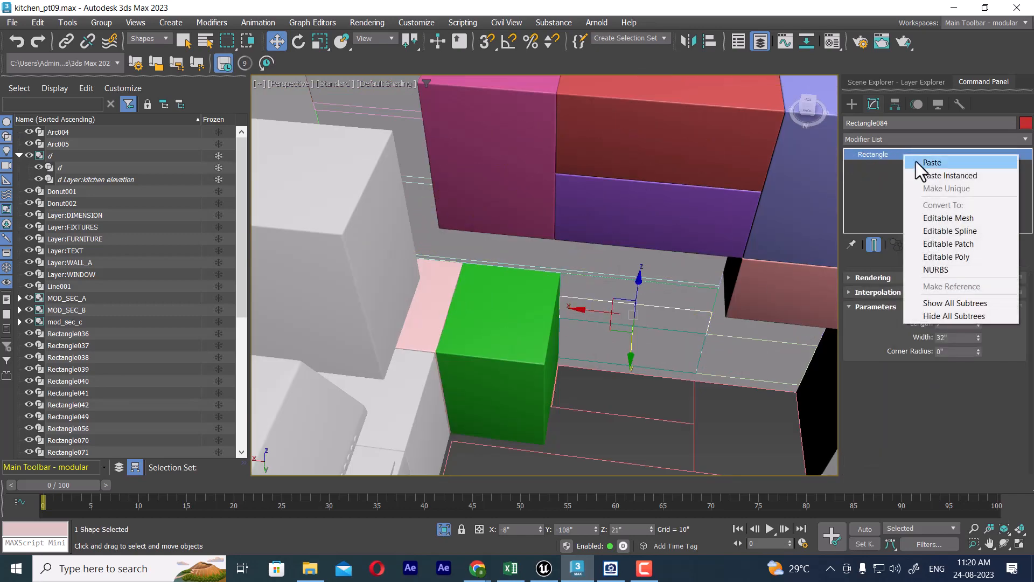
left_click(916, 160)
scroll(668, 352, "up", 2)
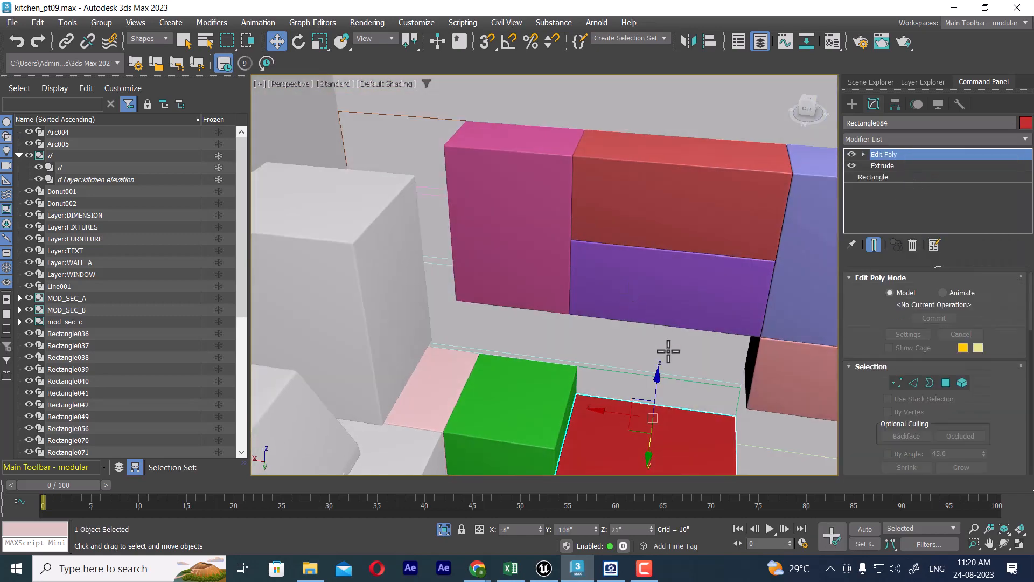
Step: Paste the base cabinet modifiers onto the 7" x 32" drawer rectangle above the red drawer
left_click(690, 381)
right_click(890, 151)
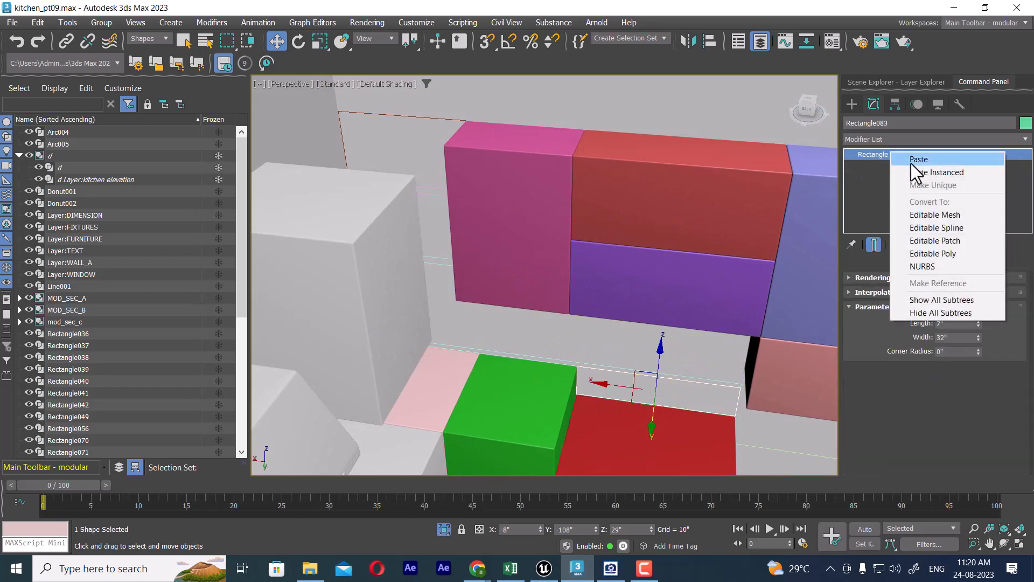
left_click(910, 161)
Step: Paste the base cabinet modifiers onto the 32" wide drawer rectangle below the red drawer
middle_click_drag(722, 386, 727, 148)
middle_click_drag(687, 283, 674, 238, "alt")
scroll(629, 278, "up", 2)
scroll(629, 279, "down", 2)
left_click(662, 215)
right_click(873, 155)
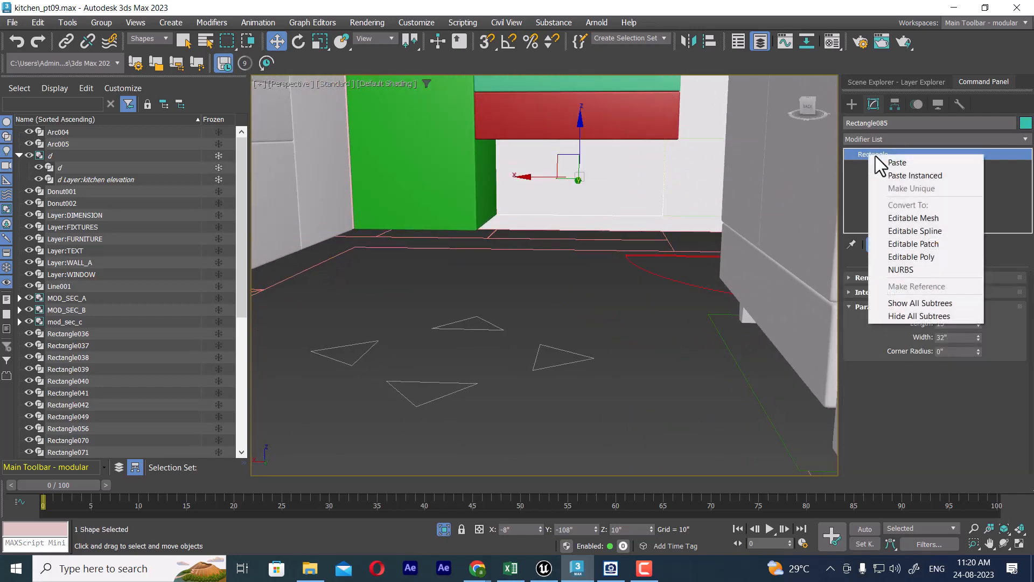
left_click(879, 162)
Step: Select the lower 15" x 24" rectangle beside the drawers and hide the Geometry category to expose the end wall's outlines
middle_click_drag(683, 174, 695, 271)
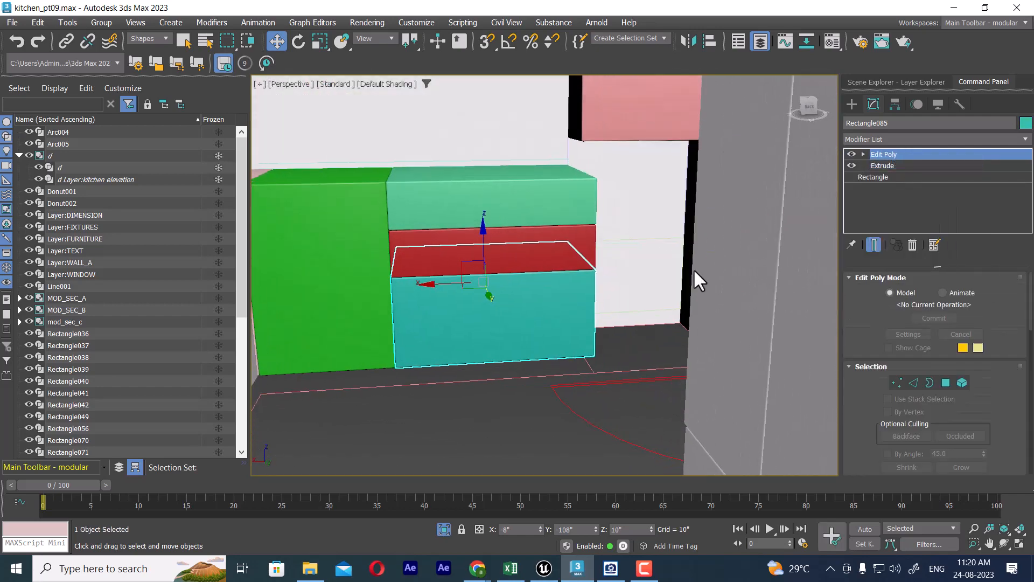
left_click(672, 309)
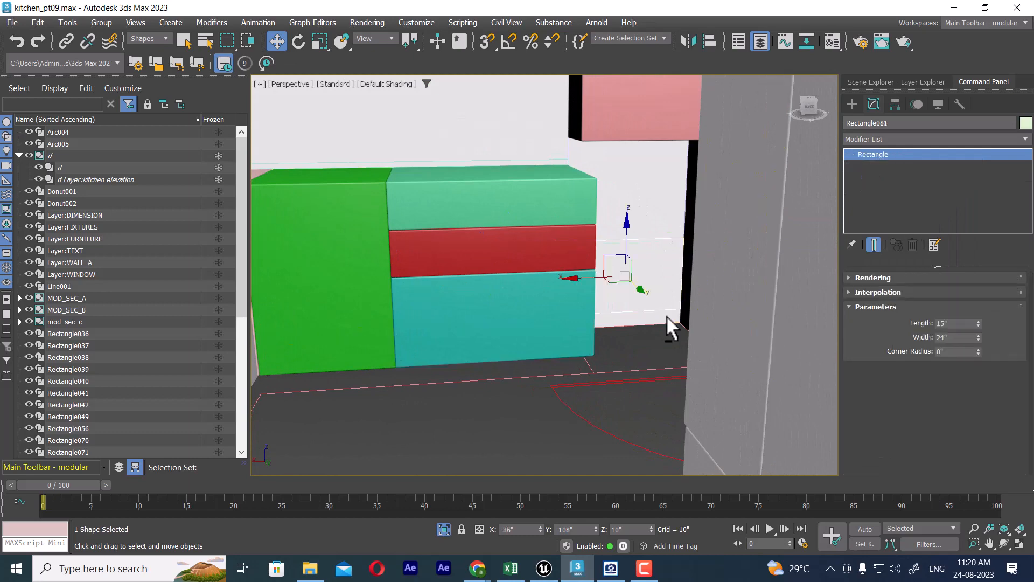
middle_click_drag(670, 323, 706, 335, "alt")
middle_click_drag(614, 280, 658, 410)
left_click(942, 104)
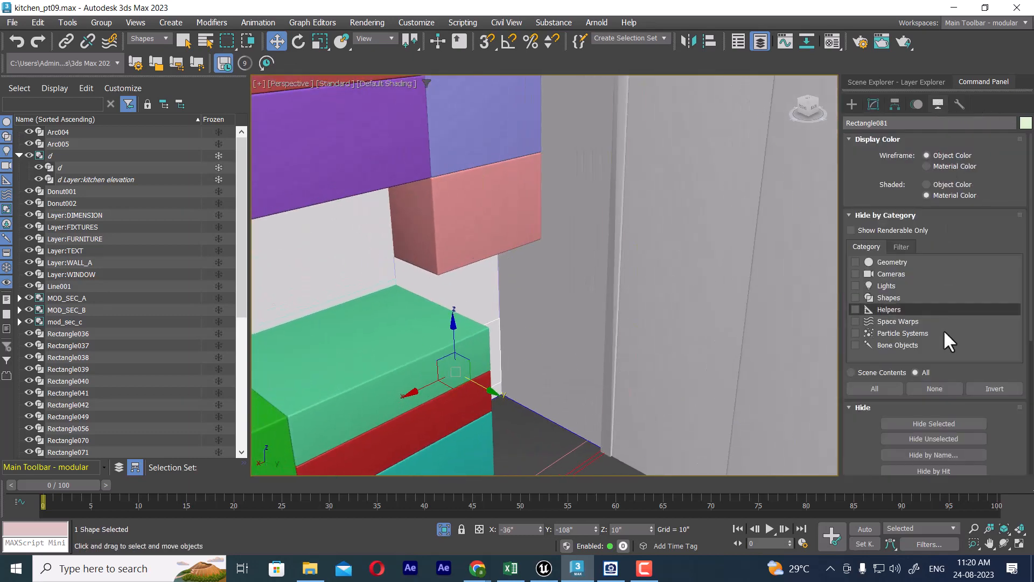
left_click(895, 261)
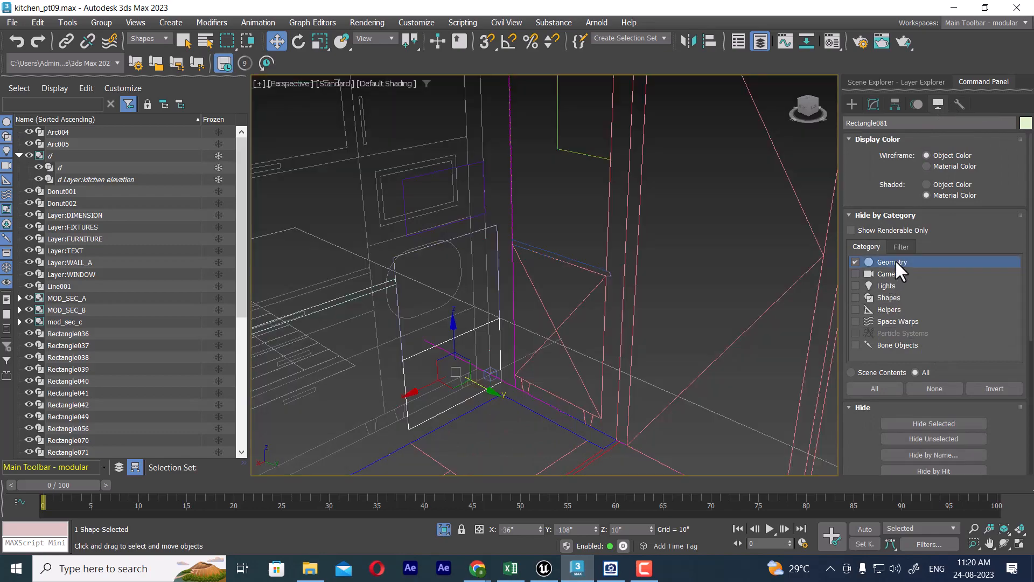
middle_click_drag(633, 353, 546, 374, "alt")
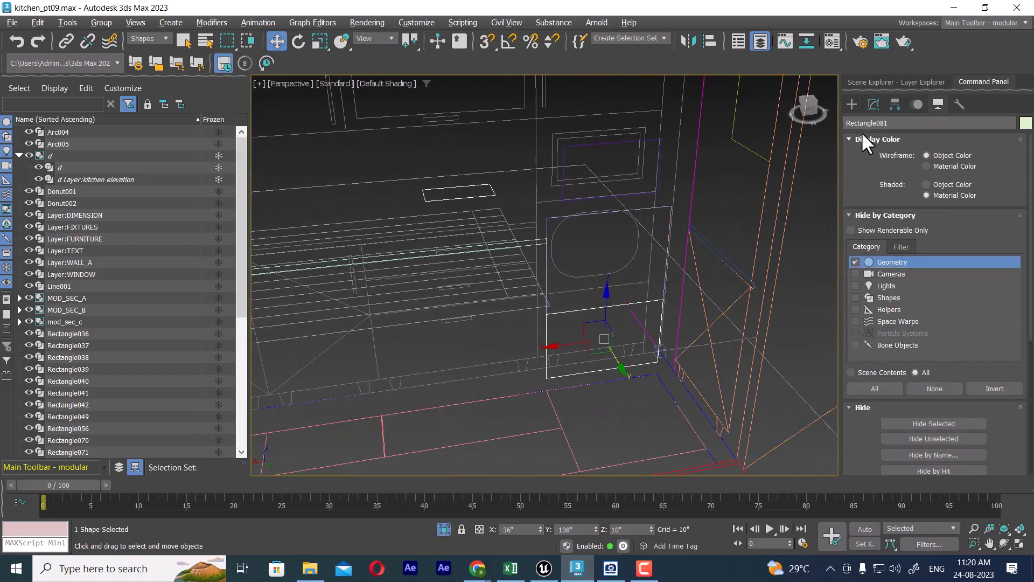
Step: Paste the base cabinet modifiers onto the lower 15" x 24" rectangle and the 19" x 24" rectangle directly above it
left_click(874, 103)
middle_click_drag(661, 344, 683, 241, "alt")
right_click(911, 161)
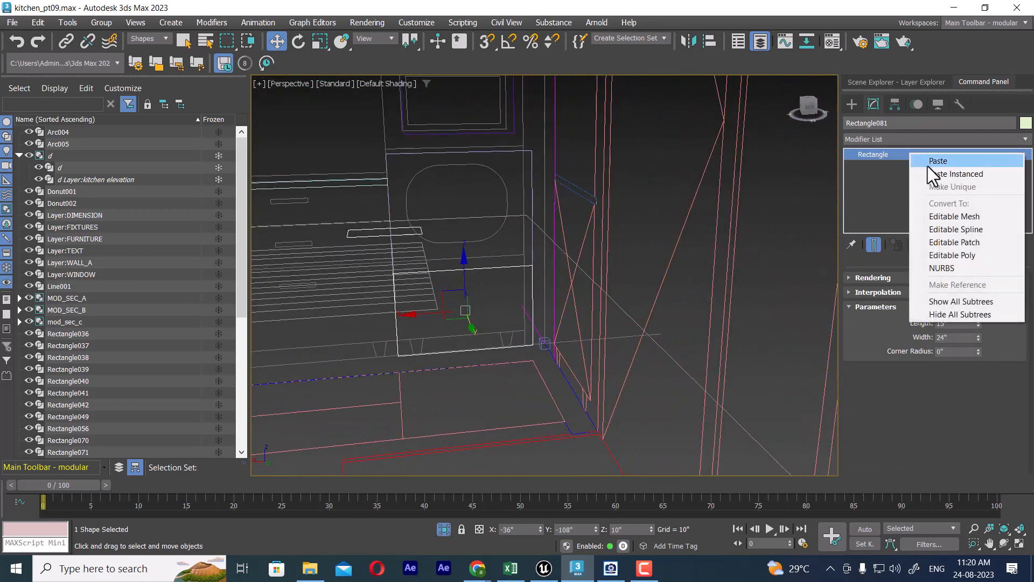
left_click(928, 164)
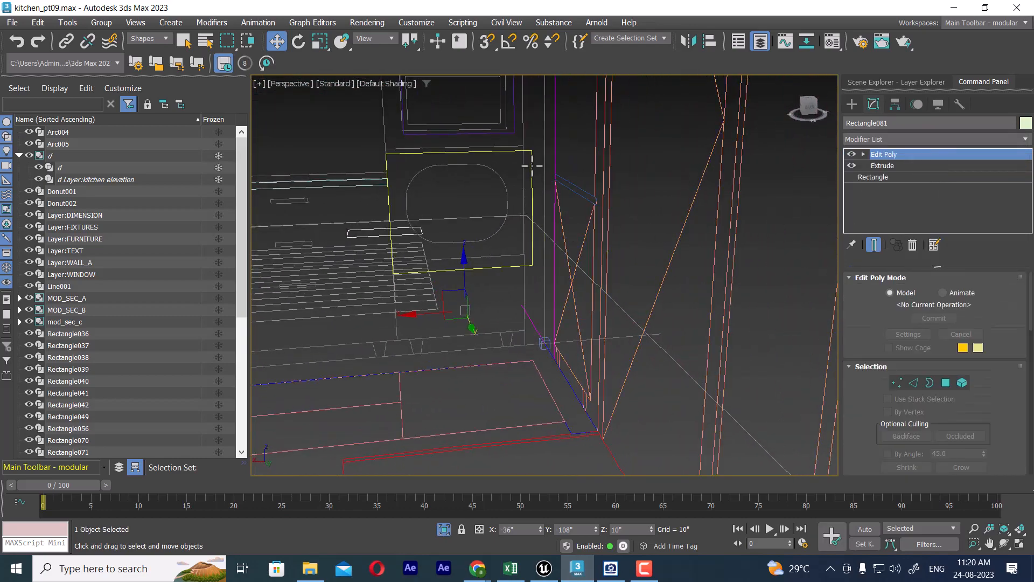
left_click(532, 168)
right_click(949, 161)
left_click(963, 163)
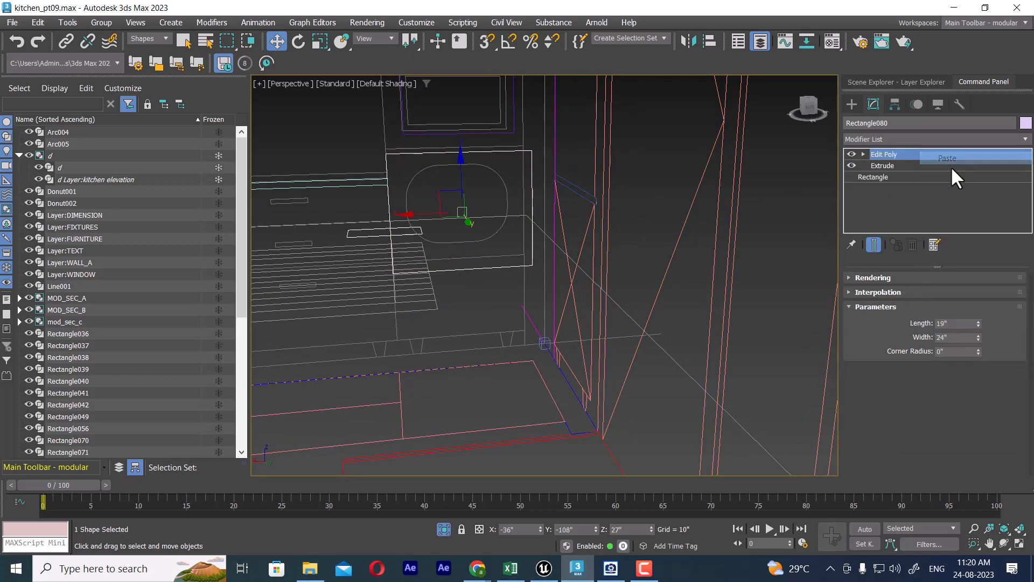
Step: Unhide the Geometry category to show the modelled cabinets and walls again
middle_click_drag(612, 254, 692, 333)
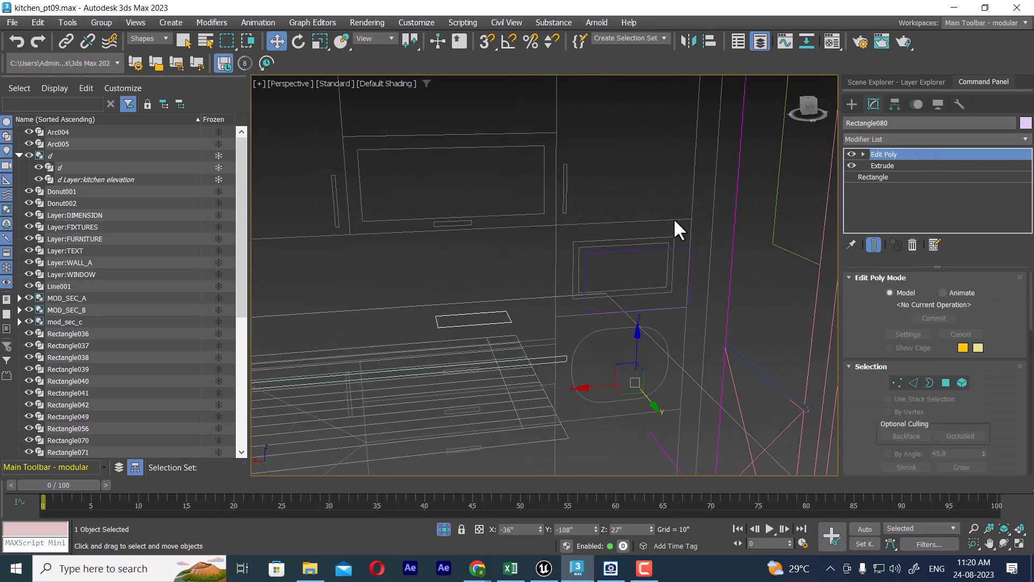
left_click(938, 105)
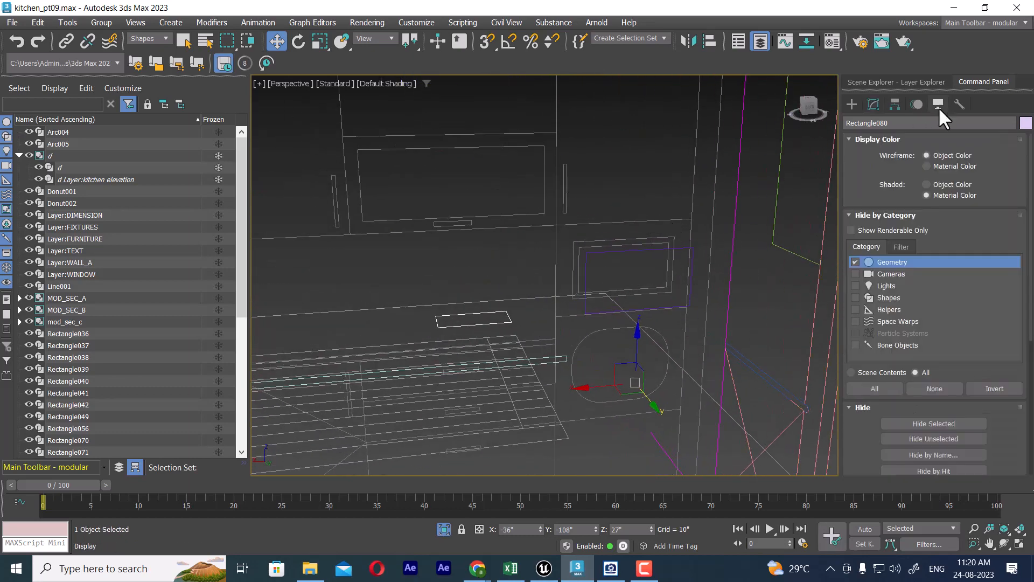
left_click(855, 262)
Step: Paste the base cabinet modifiers onto the thin 1" x 77" countertop rectangle above the end wall's base cabinets
scroll(660, 286, "down", 7)
middle_click_drag(649, 261, 636, 316, "alt")
scroll(637, 285, "up", 3)
middle_click_drag(637, 280, 649, 312)
scroll(668, 318, "up", 4)
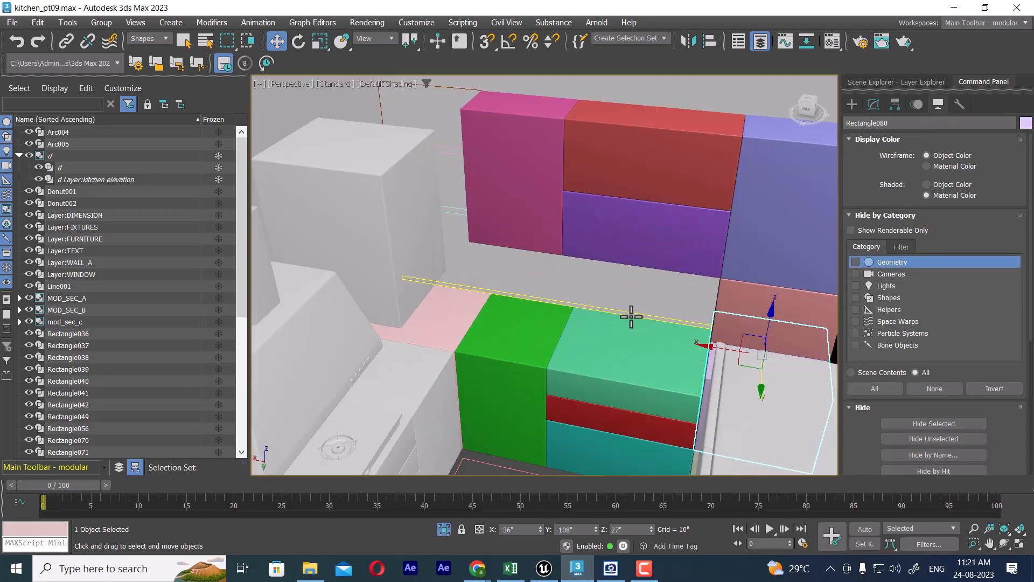
left_click(613, 311)
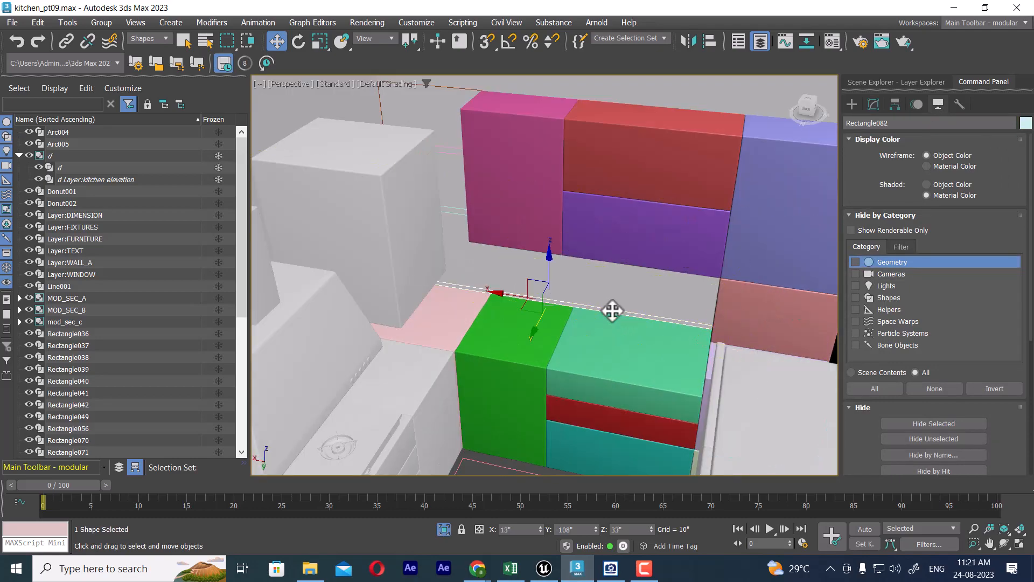
left_click(876, 104)
right_click(913, 154)
left_click(935, 161)
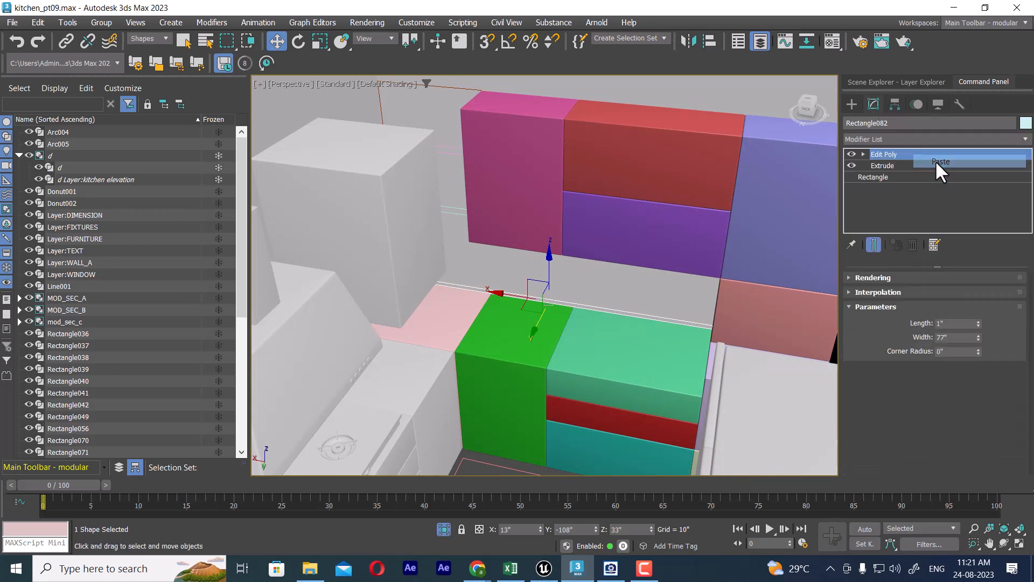
middle_click_drag(633, 362, 590, 329, "alt")
scroll(632, 322, "down", 5)
left_click_drag(463, 277, 529, 253)
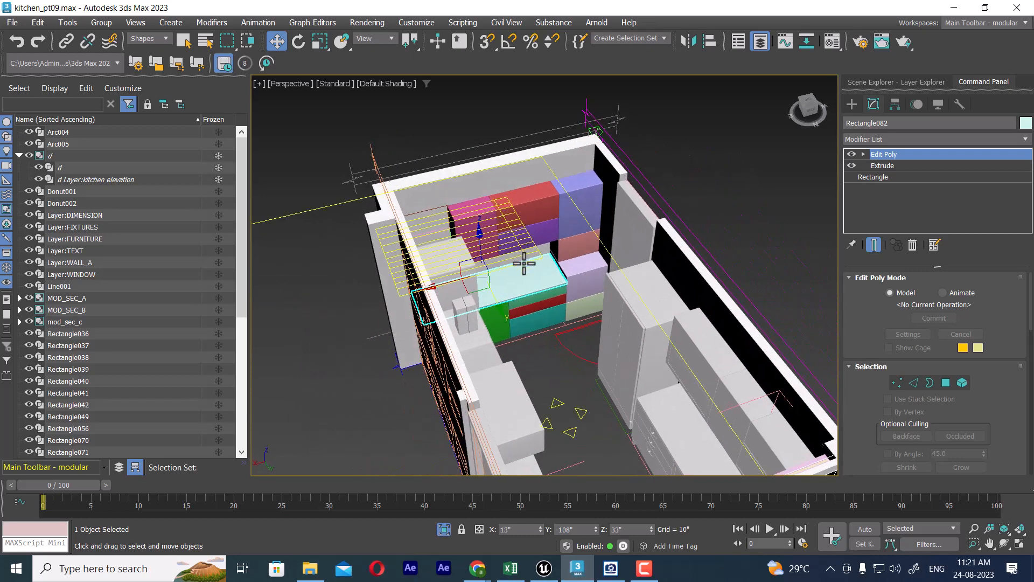